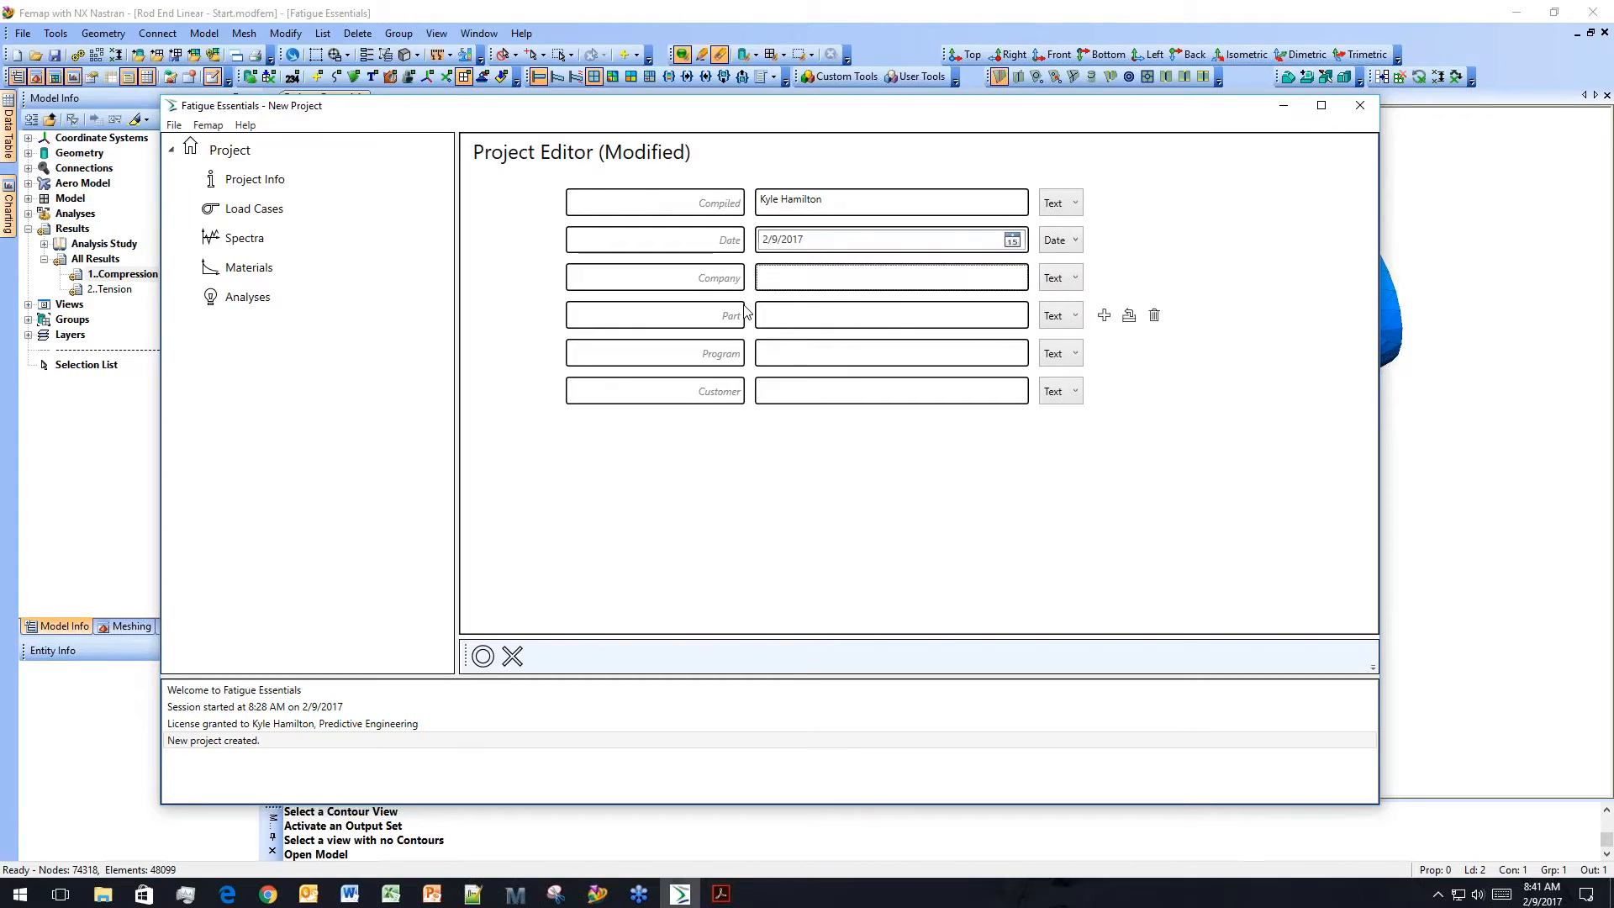
Set the project's Company to ACME, remove the Part, Program and Customer fields, and apply the project information.
click(877, 271)
text(ACME)
click(1155, 316)
click(1155, 316)
click(1155, 316)
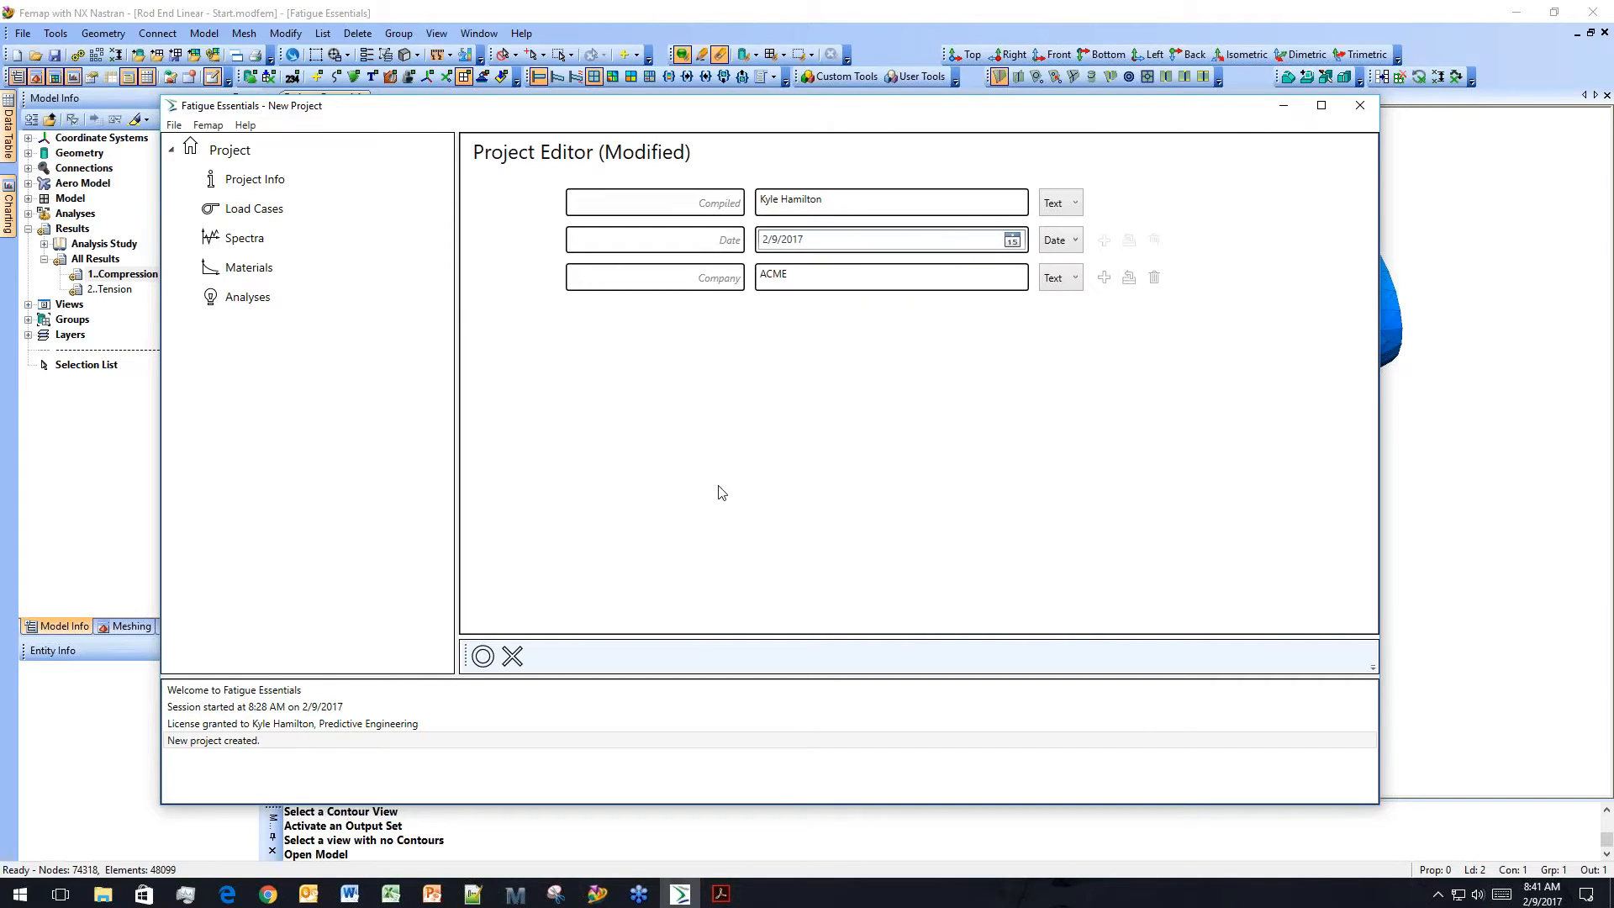
click(483, 657)
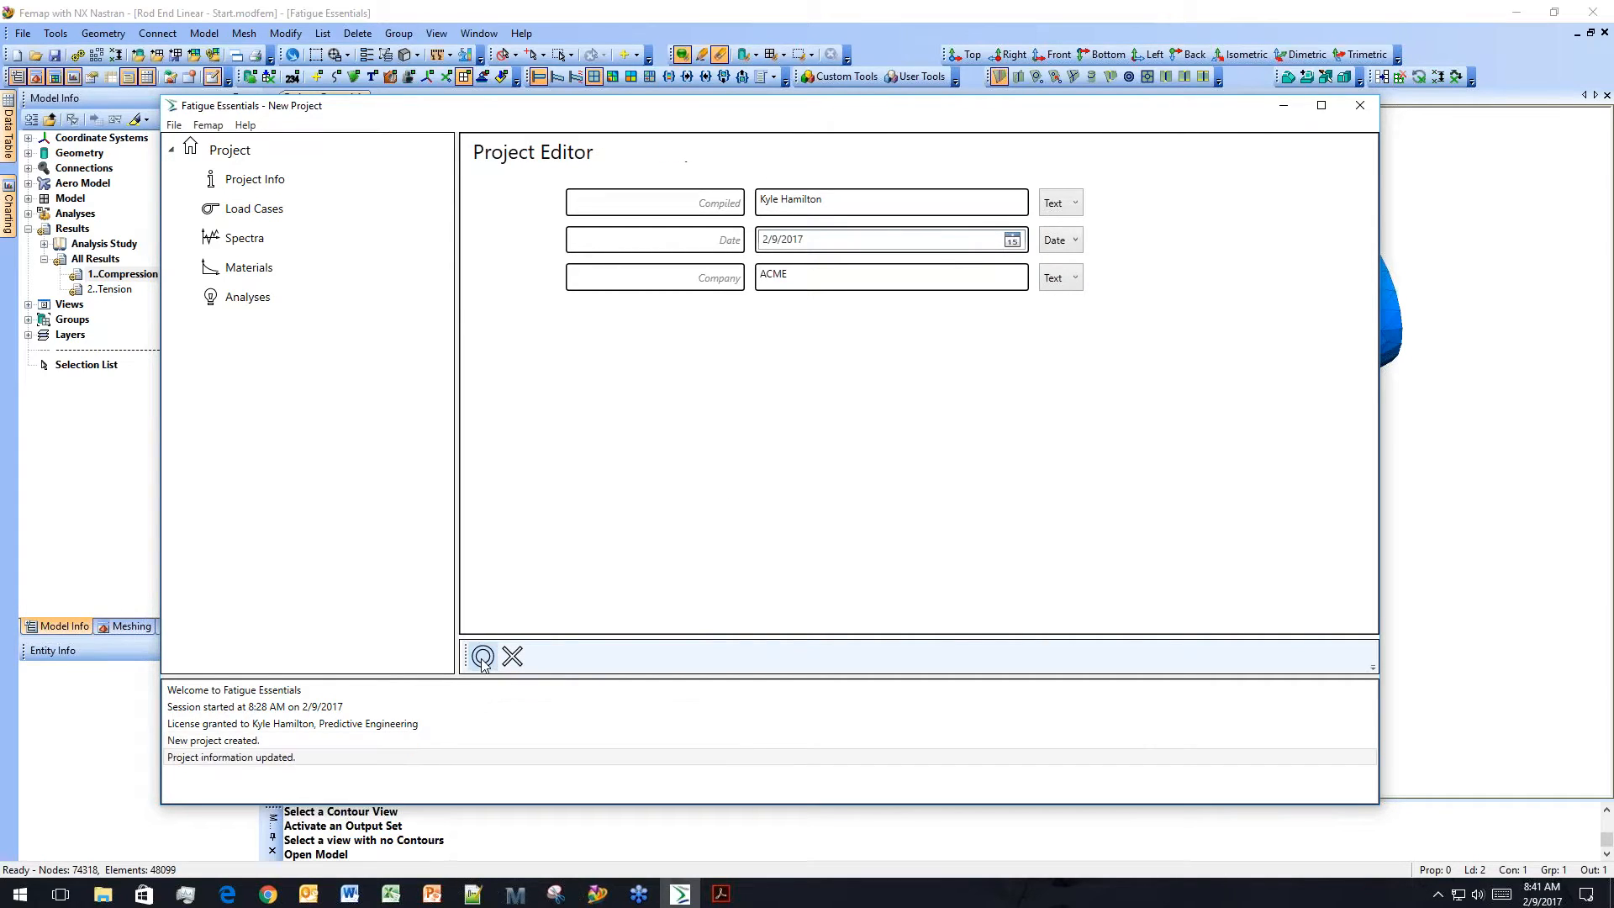
Copy the five load cases with descriptions and stresses from the Simple Beam Worksheet in Excel into the load case table of StressDetail1.
mouse_move(367, 216)
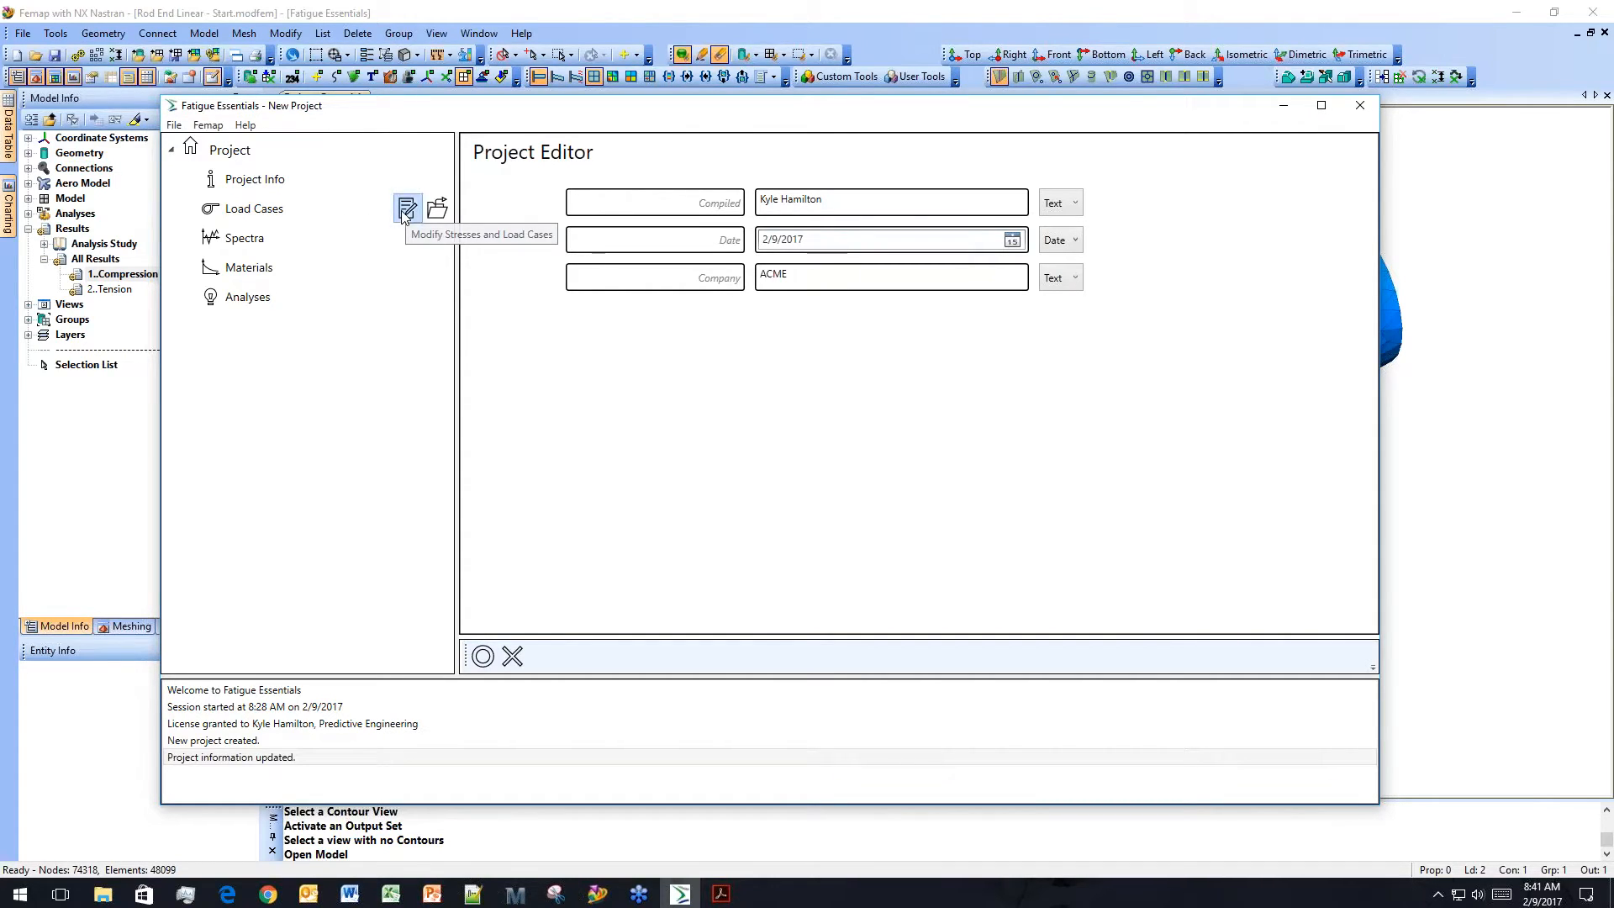
click(405, 214)
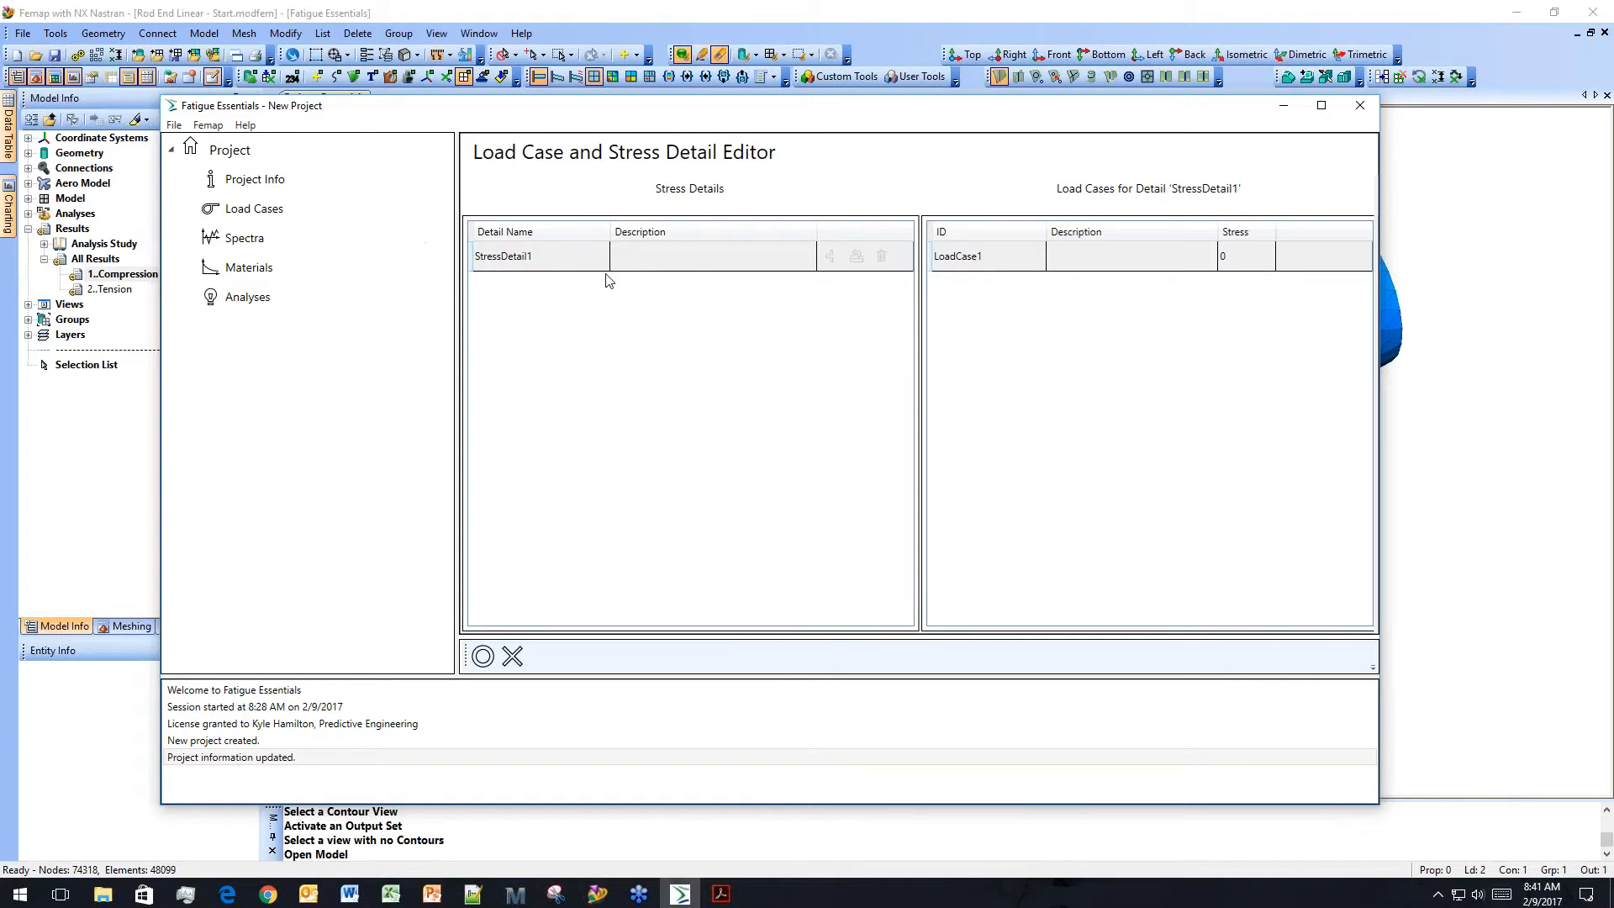
drag(774, 106, 630, 108)
click(389, 896)
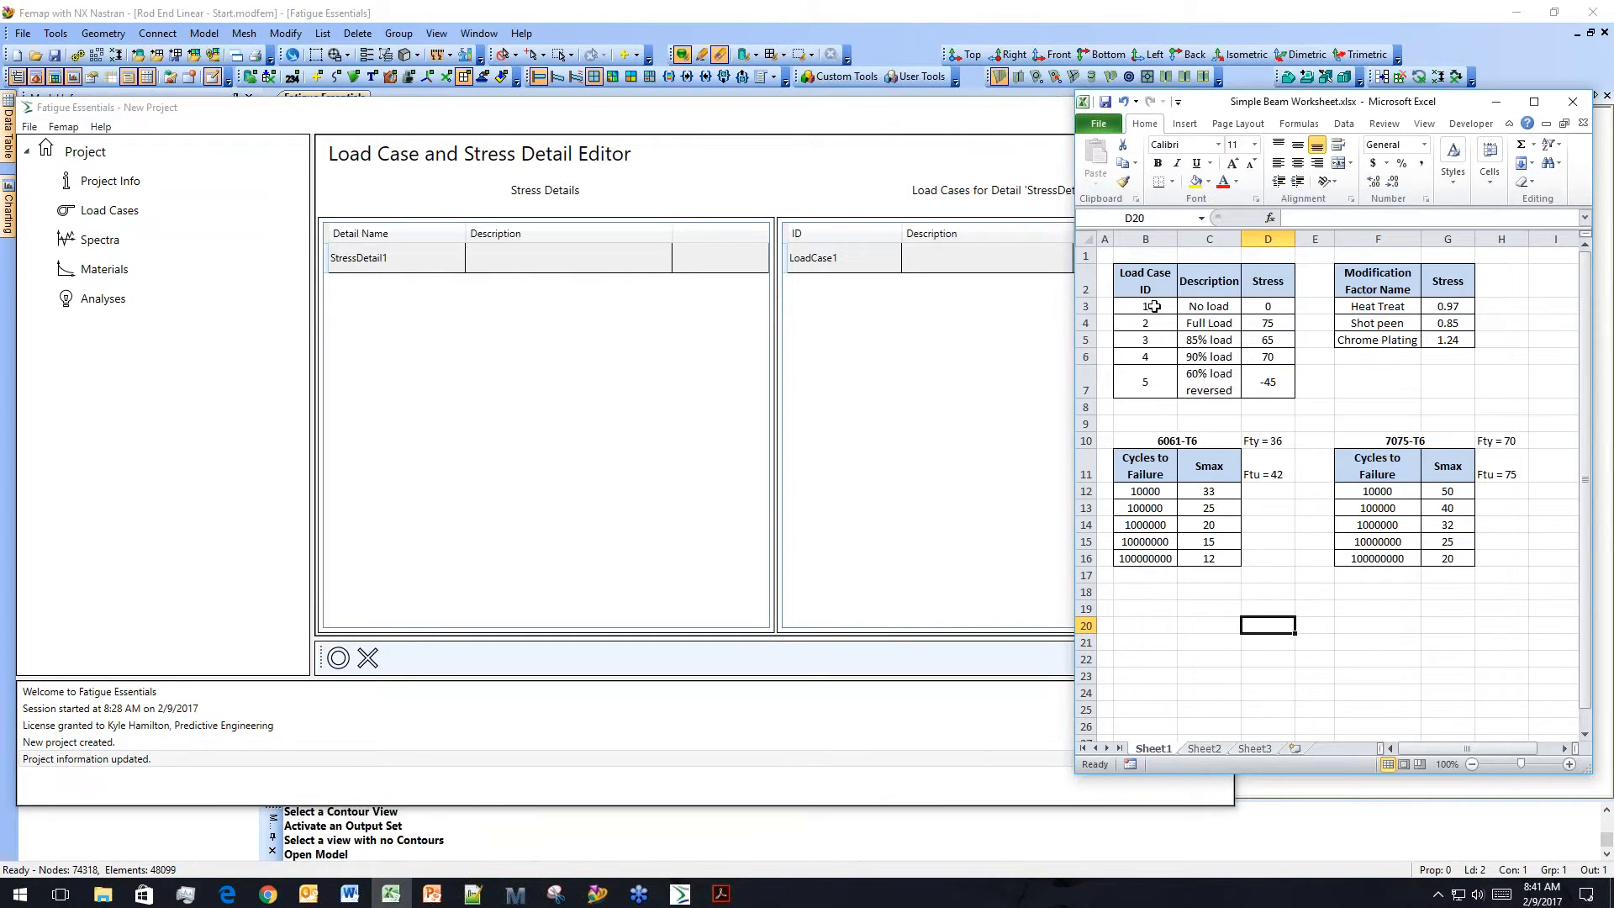
drag(1154, 306, 1263, 387)
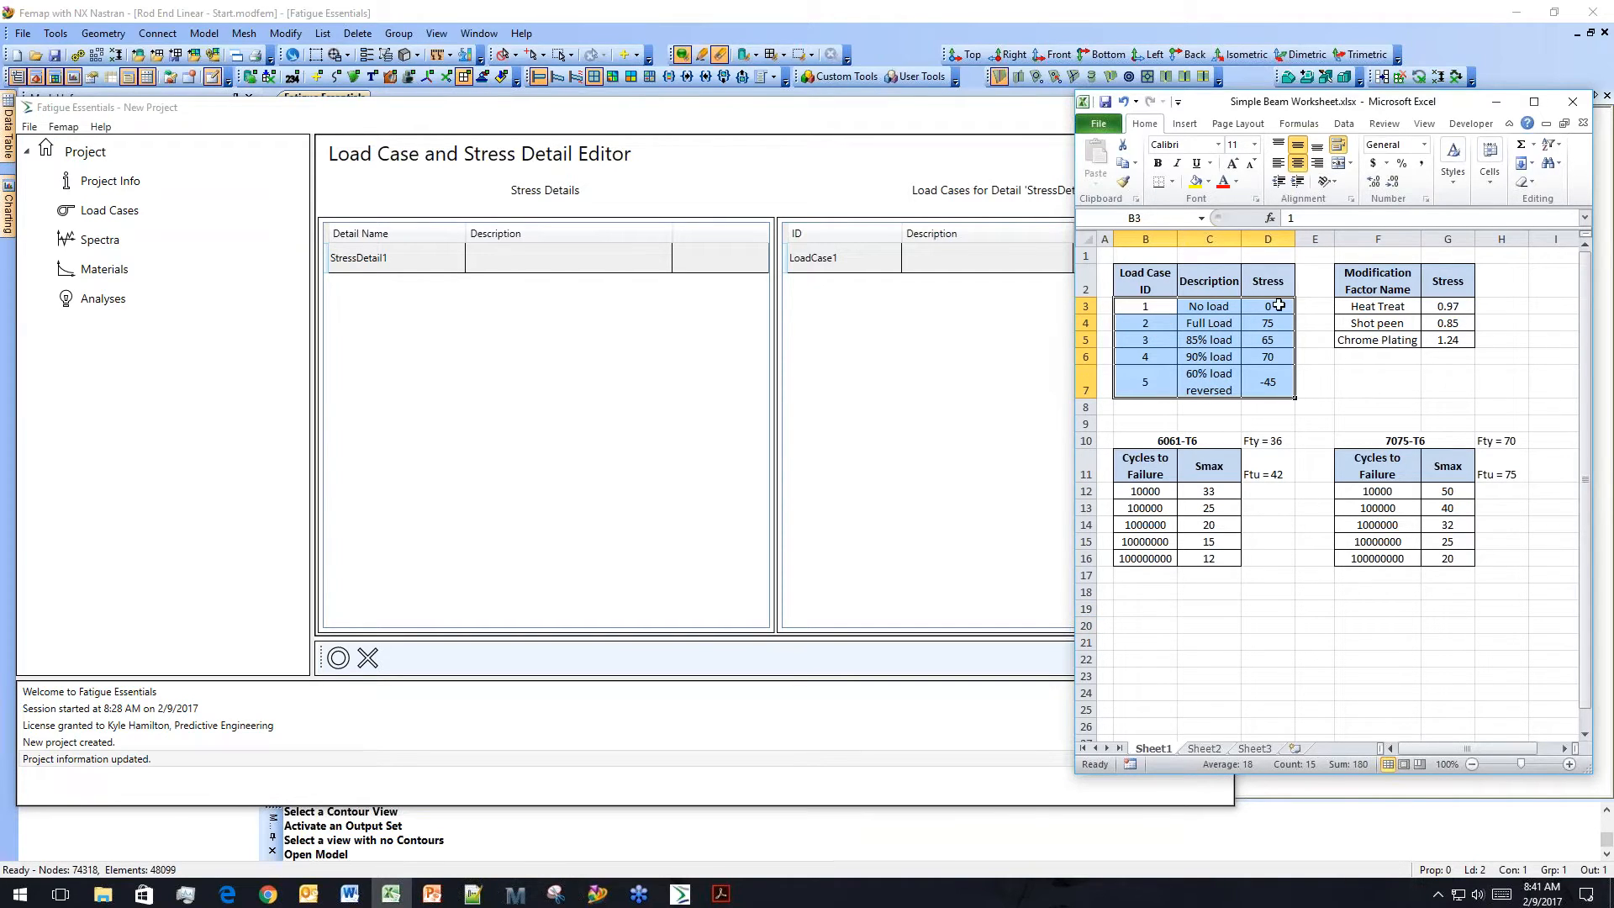
key(ctrl+c)
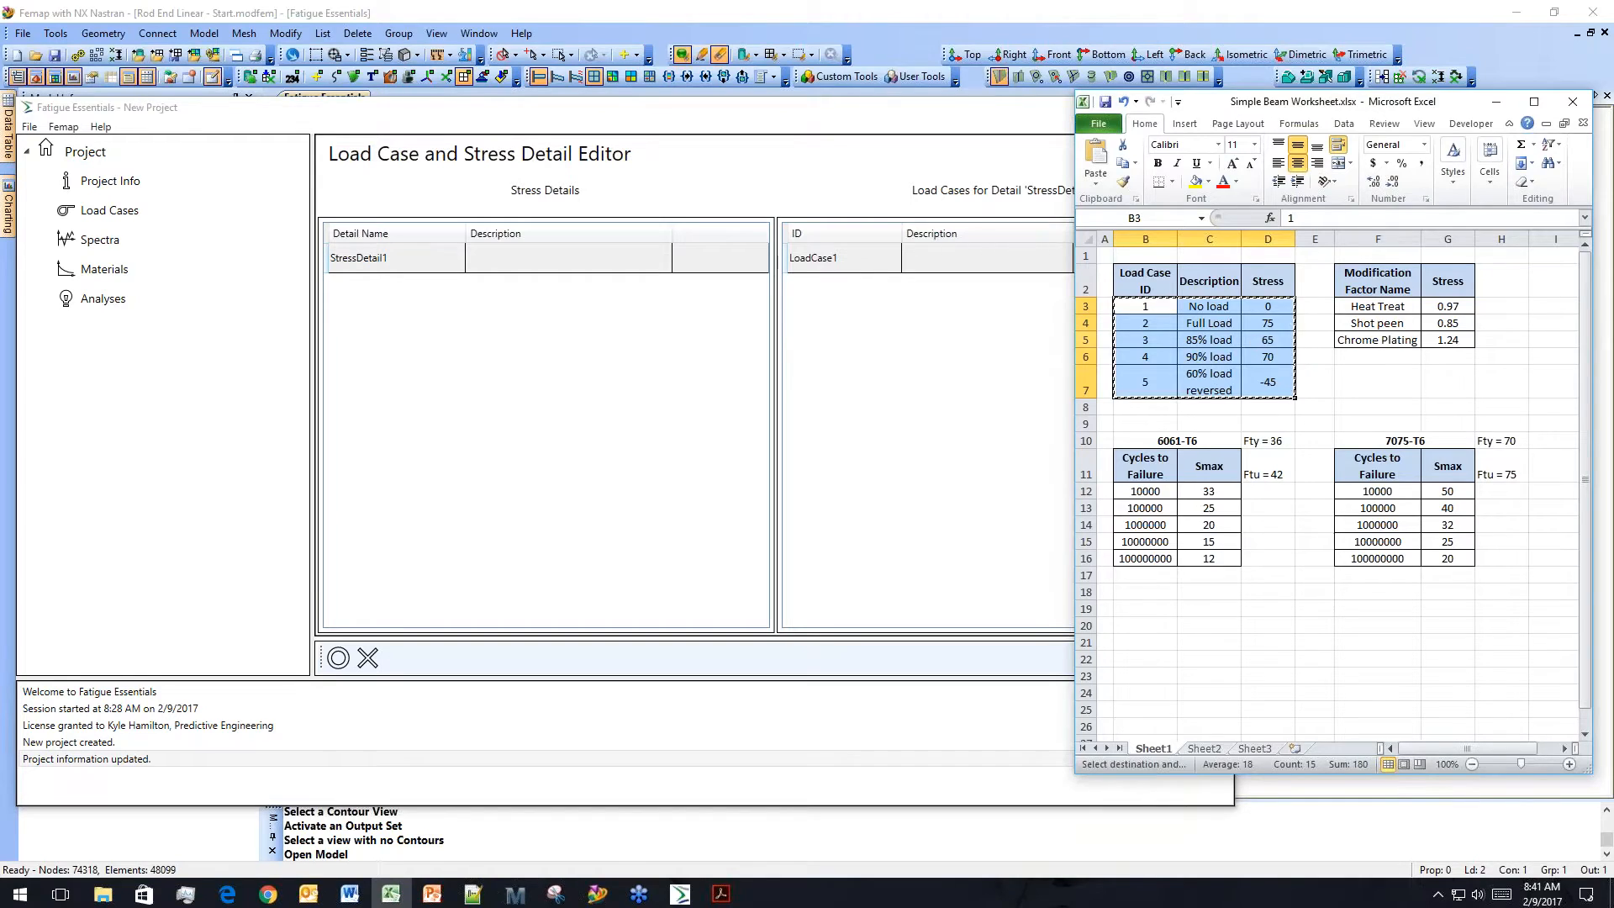
click(877, 264)
key(ctrl+v)
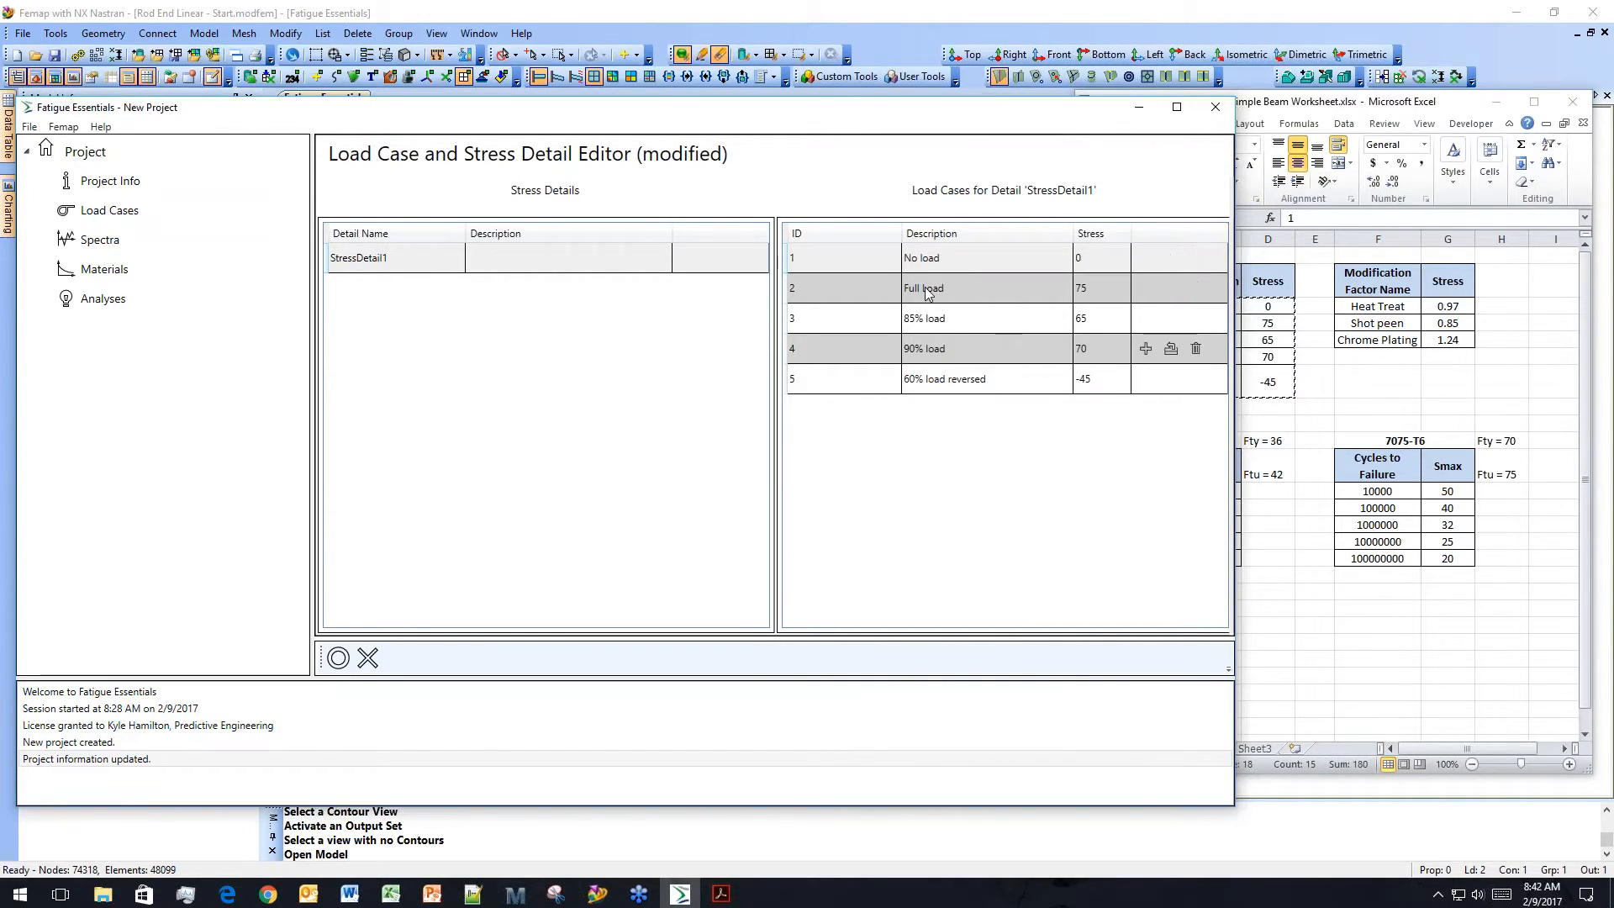
Rename the stress detail as Part 1 and apply the stress detail and load case changes.
click(367, 256)
click(366, 255)
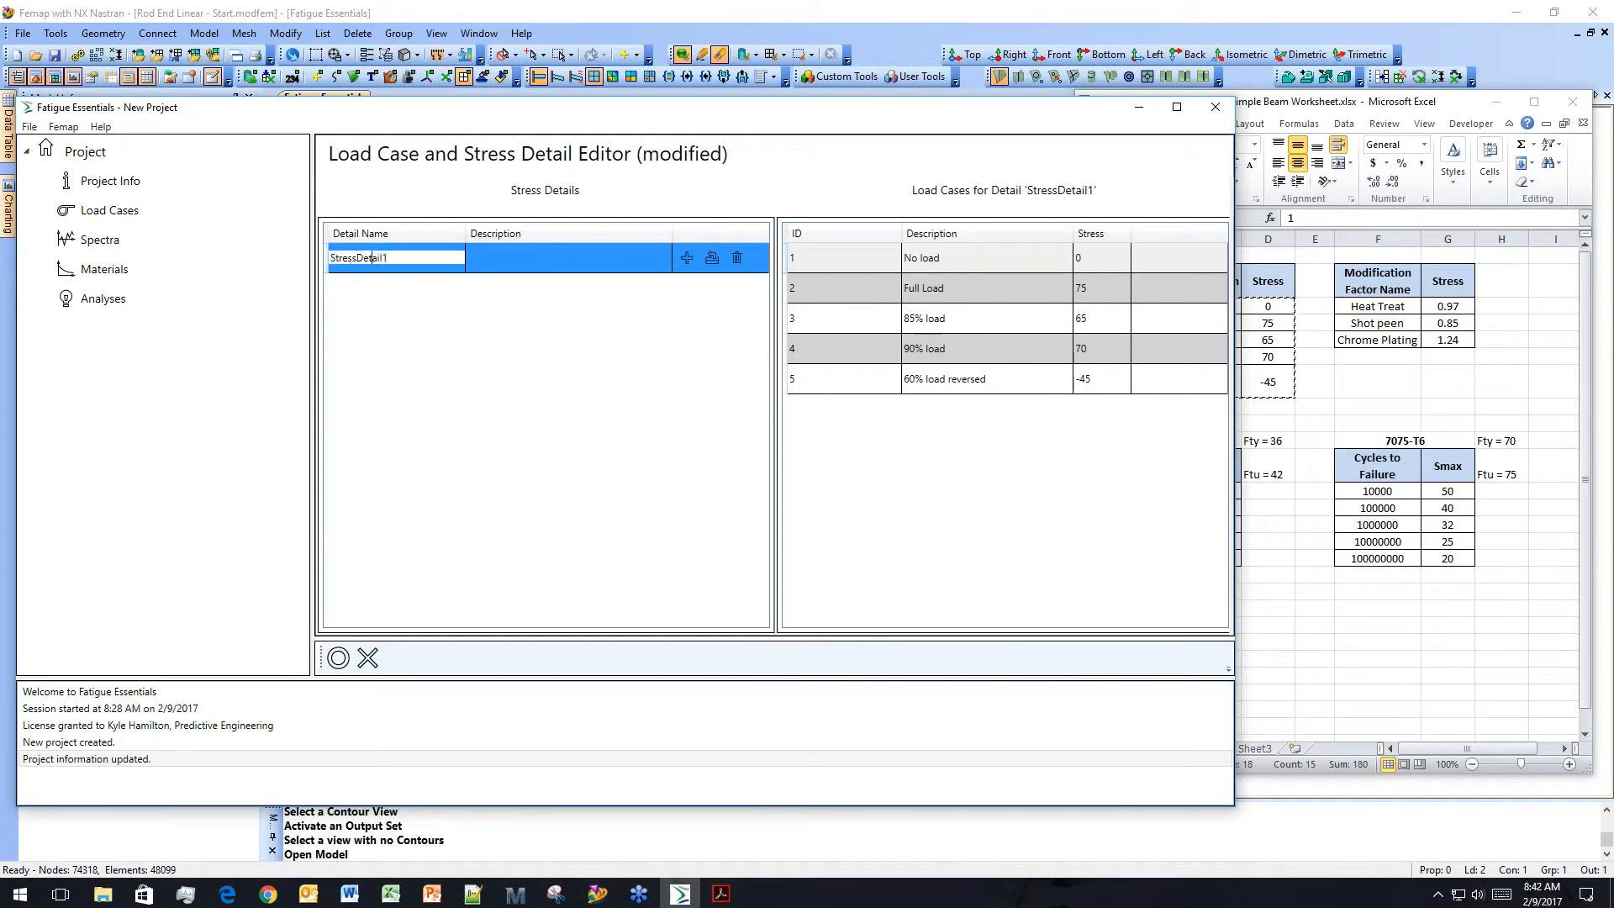
text(Part 1)
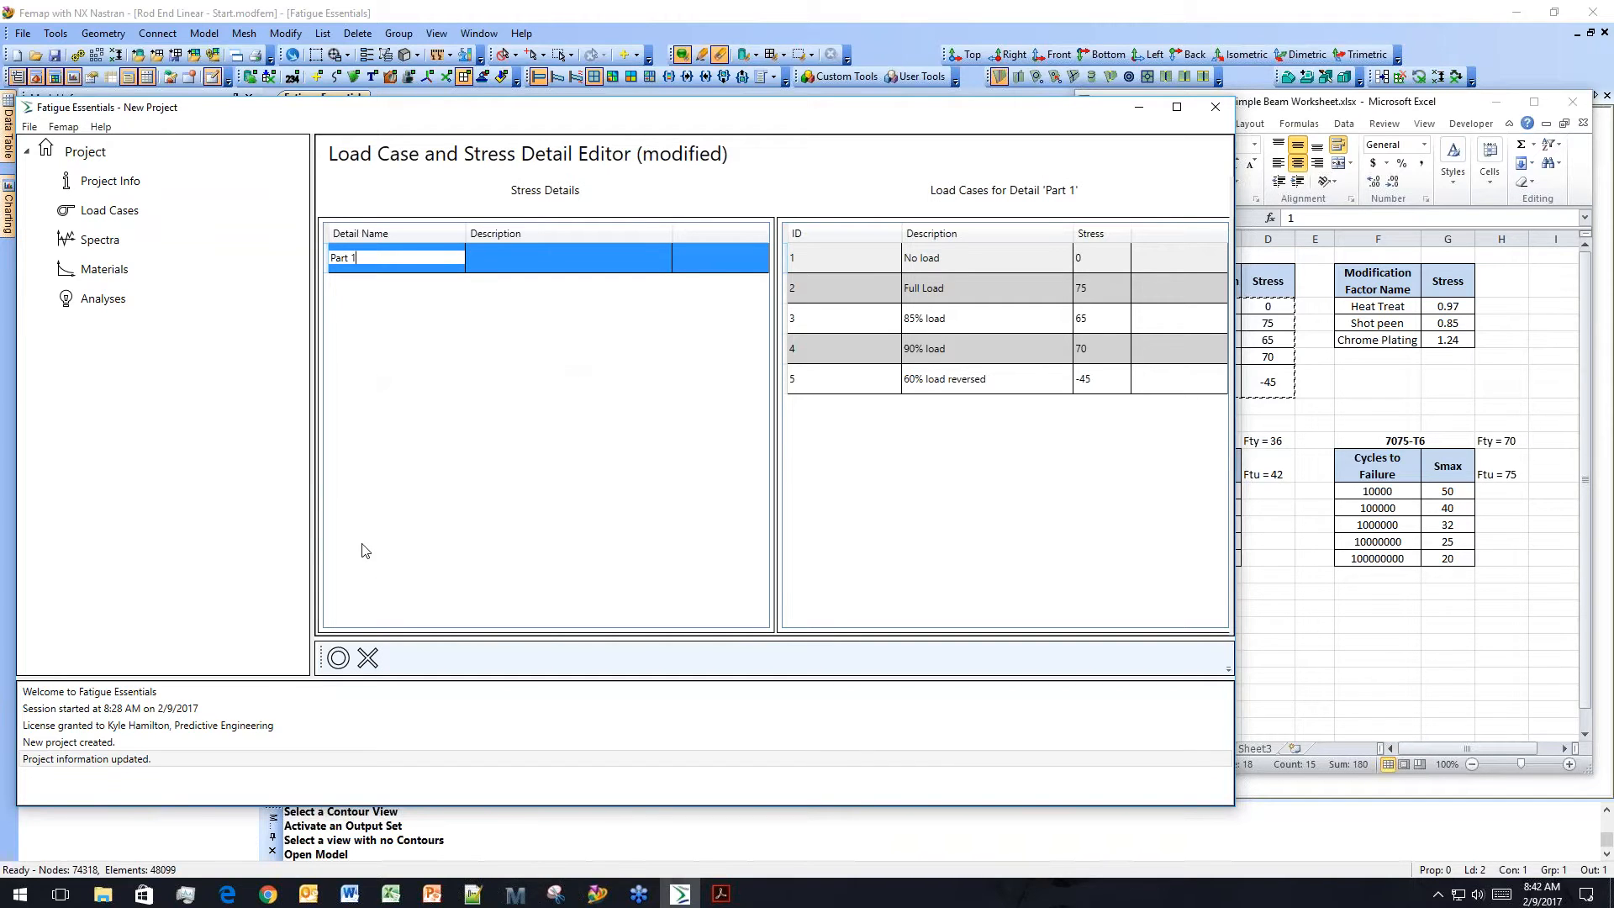
click(340, 659)
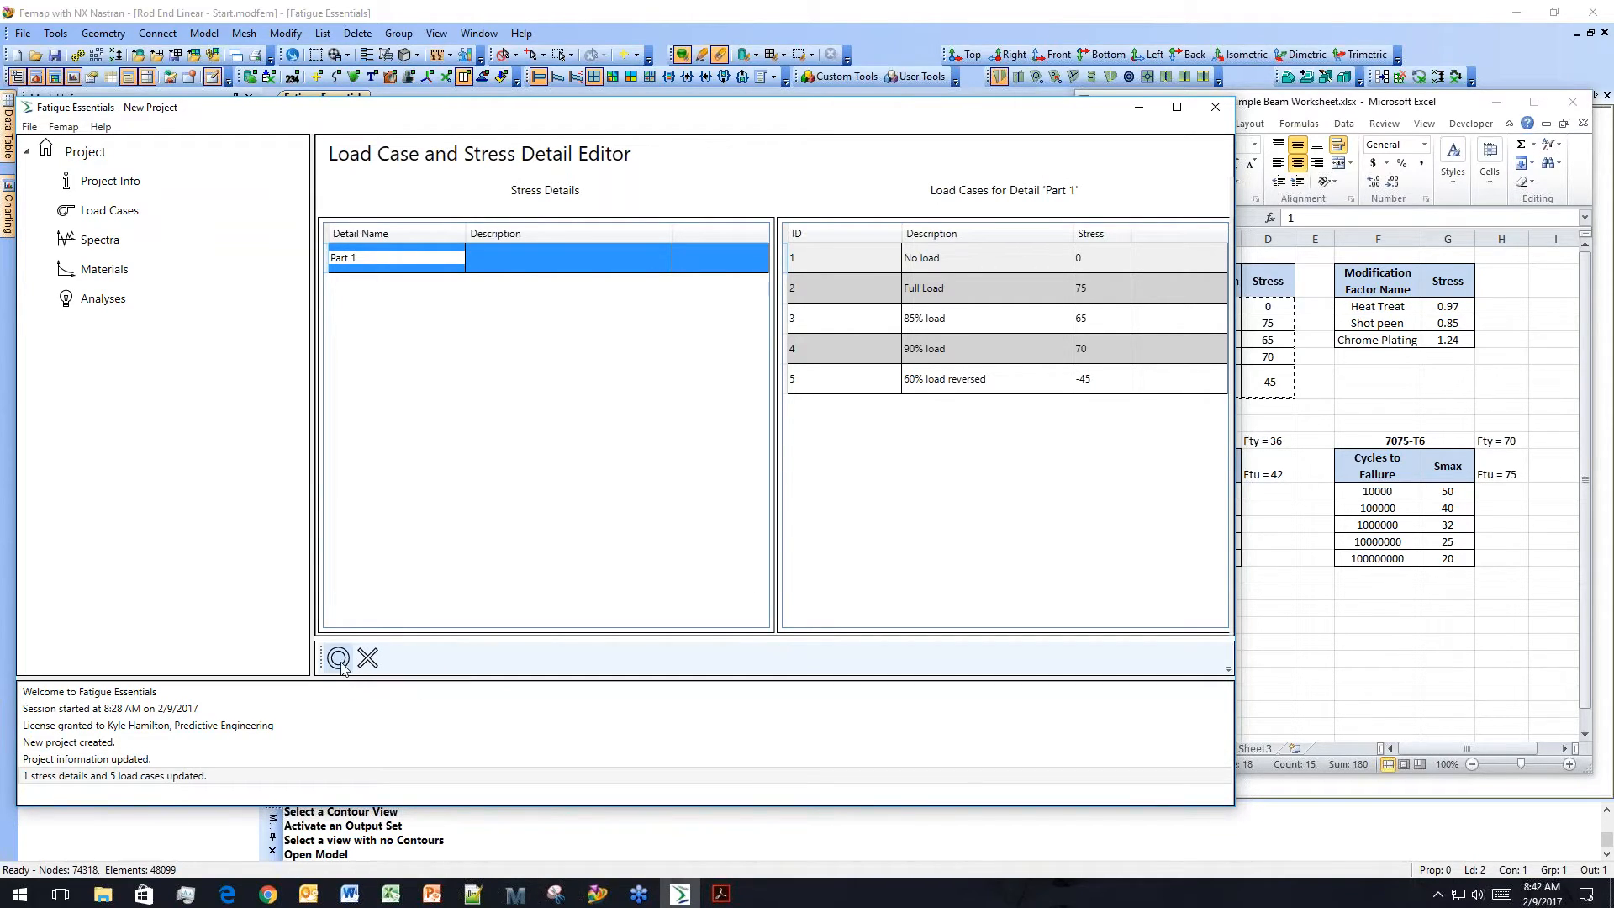
Create a new spectrum and add load cases 2, 3 and 4 as rows 2 to 4 below load case 1.
mouse_move(249, 242)
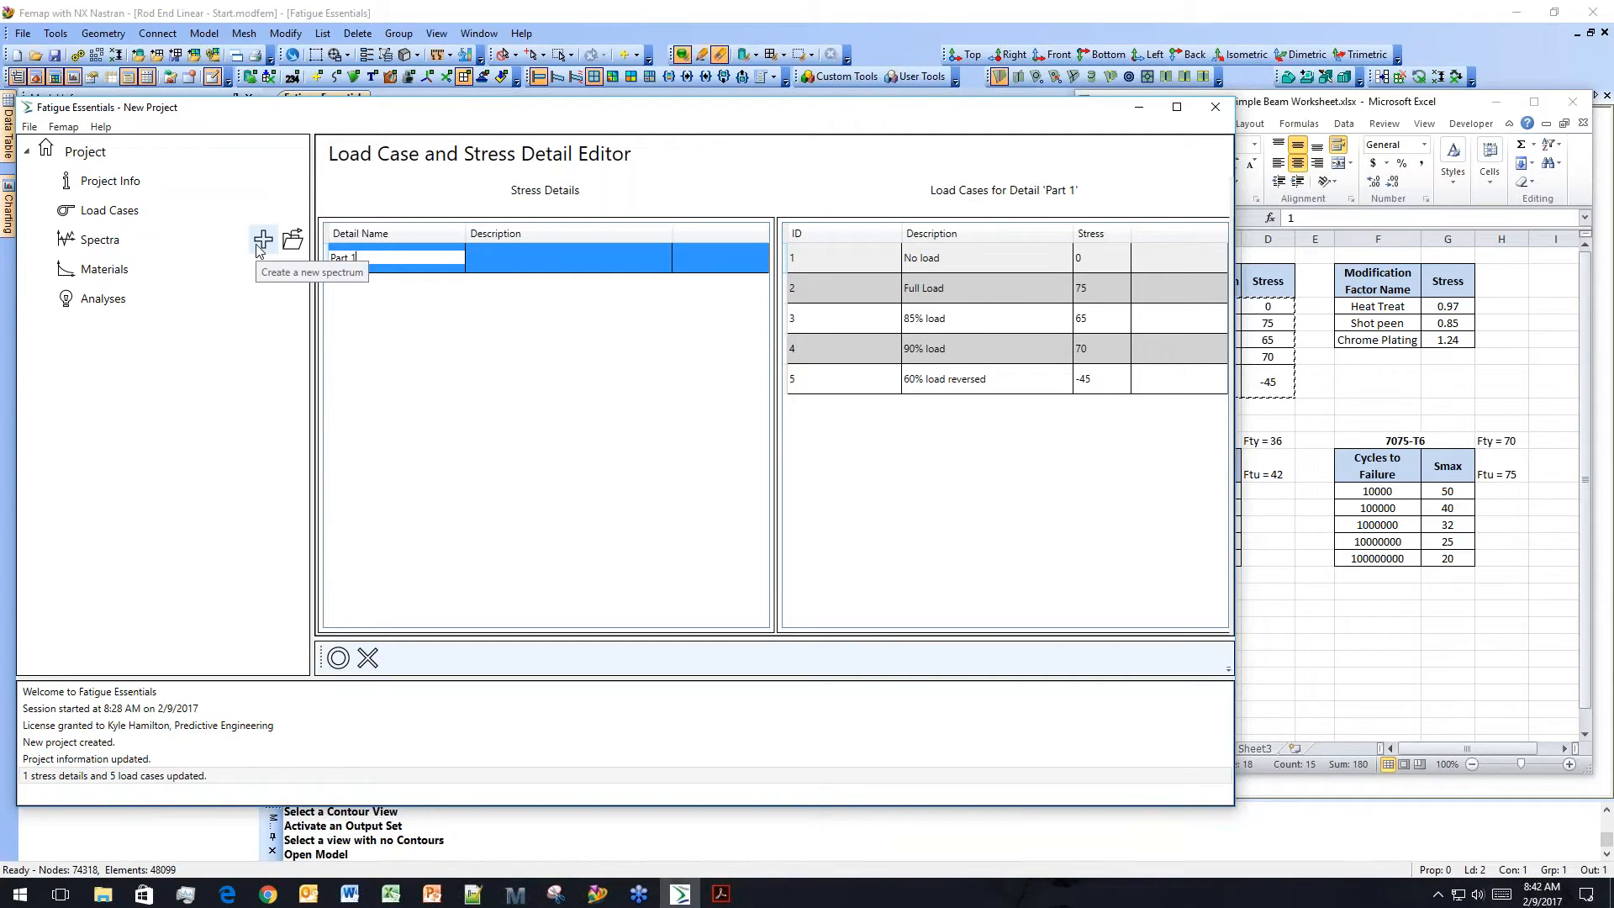
click(261, 244)
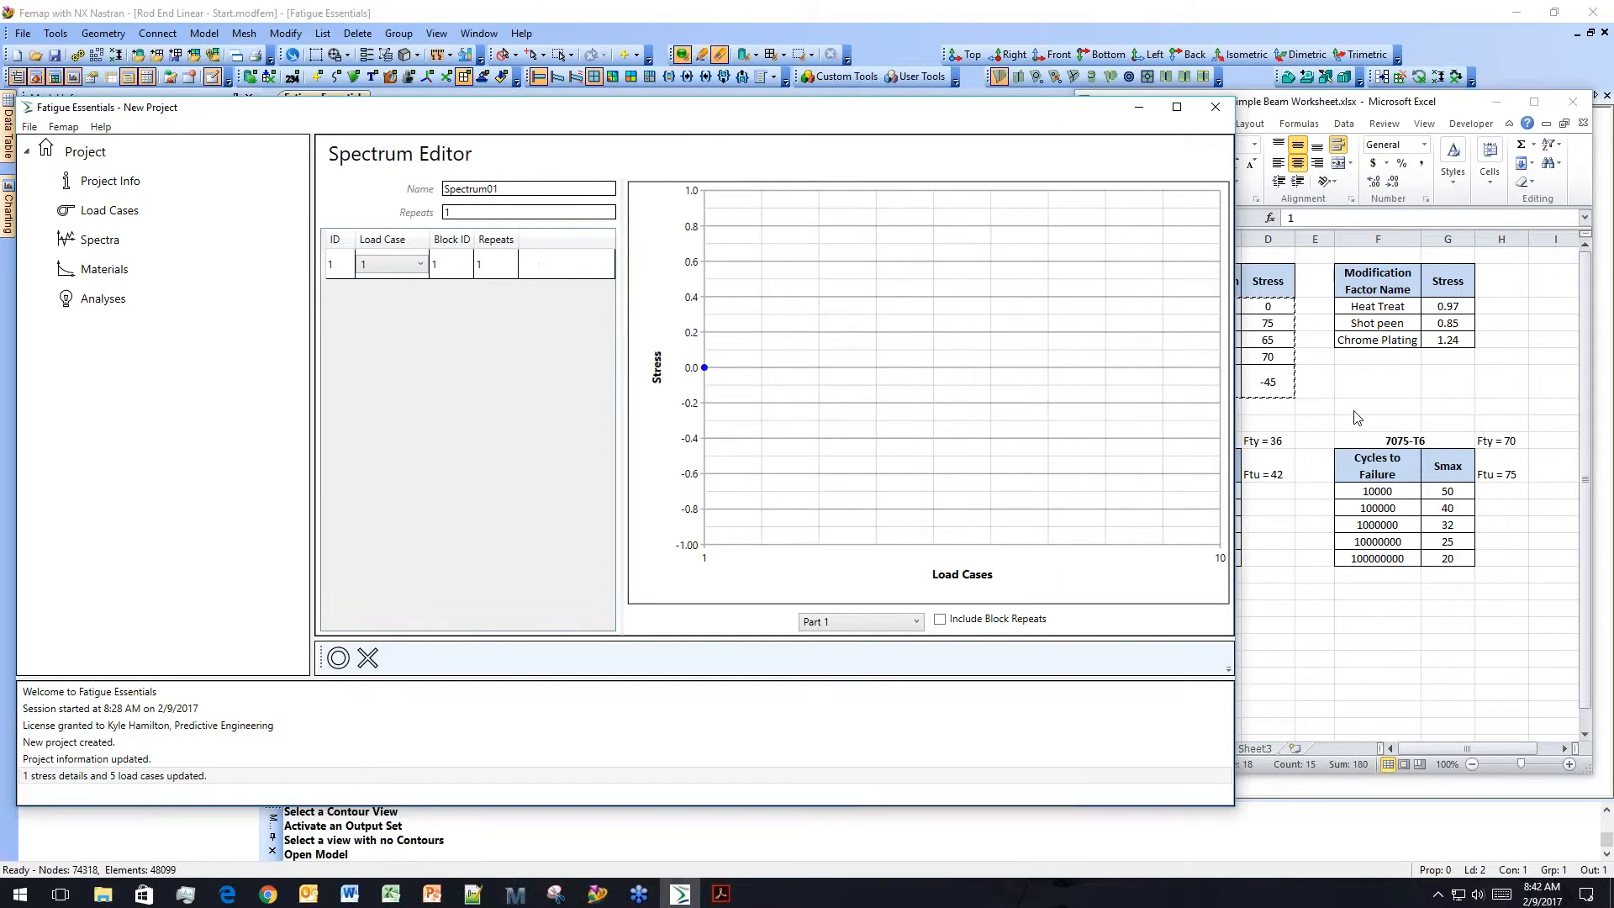
click(1355, 417)
click(396, 353)
mouse_move(404, 271)
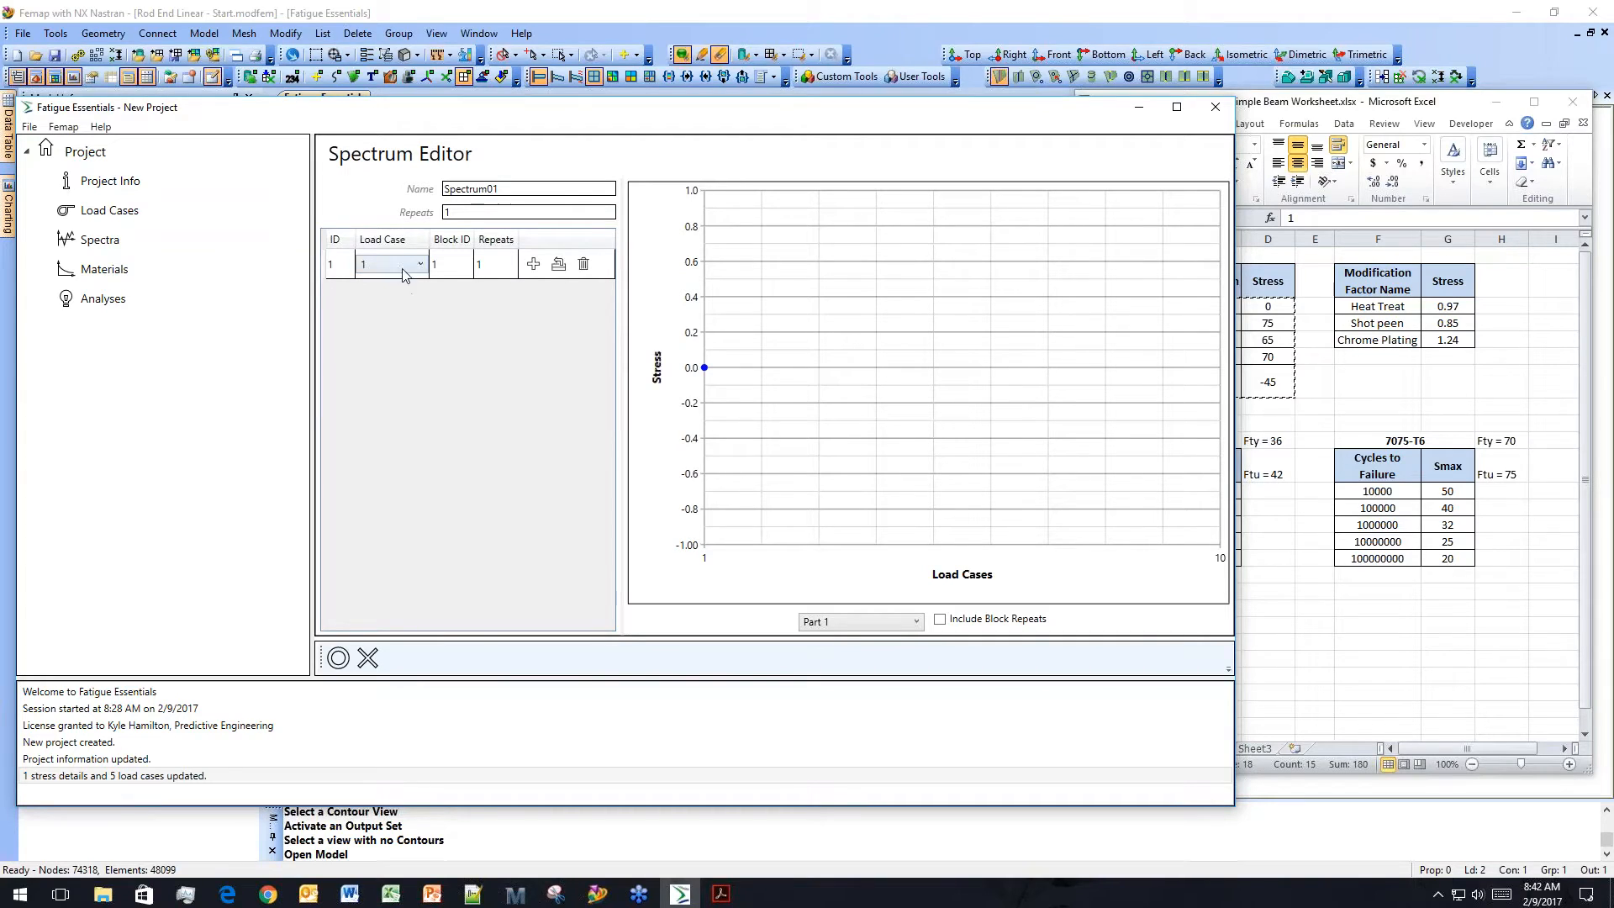
click(533, 265)
click(372, 298)
click(388, 333)
click(533, 294)
click(373, 327)
click(388, 379)
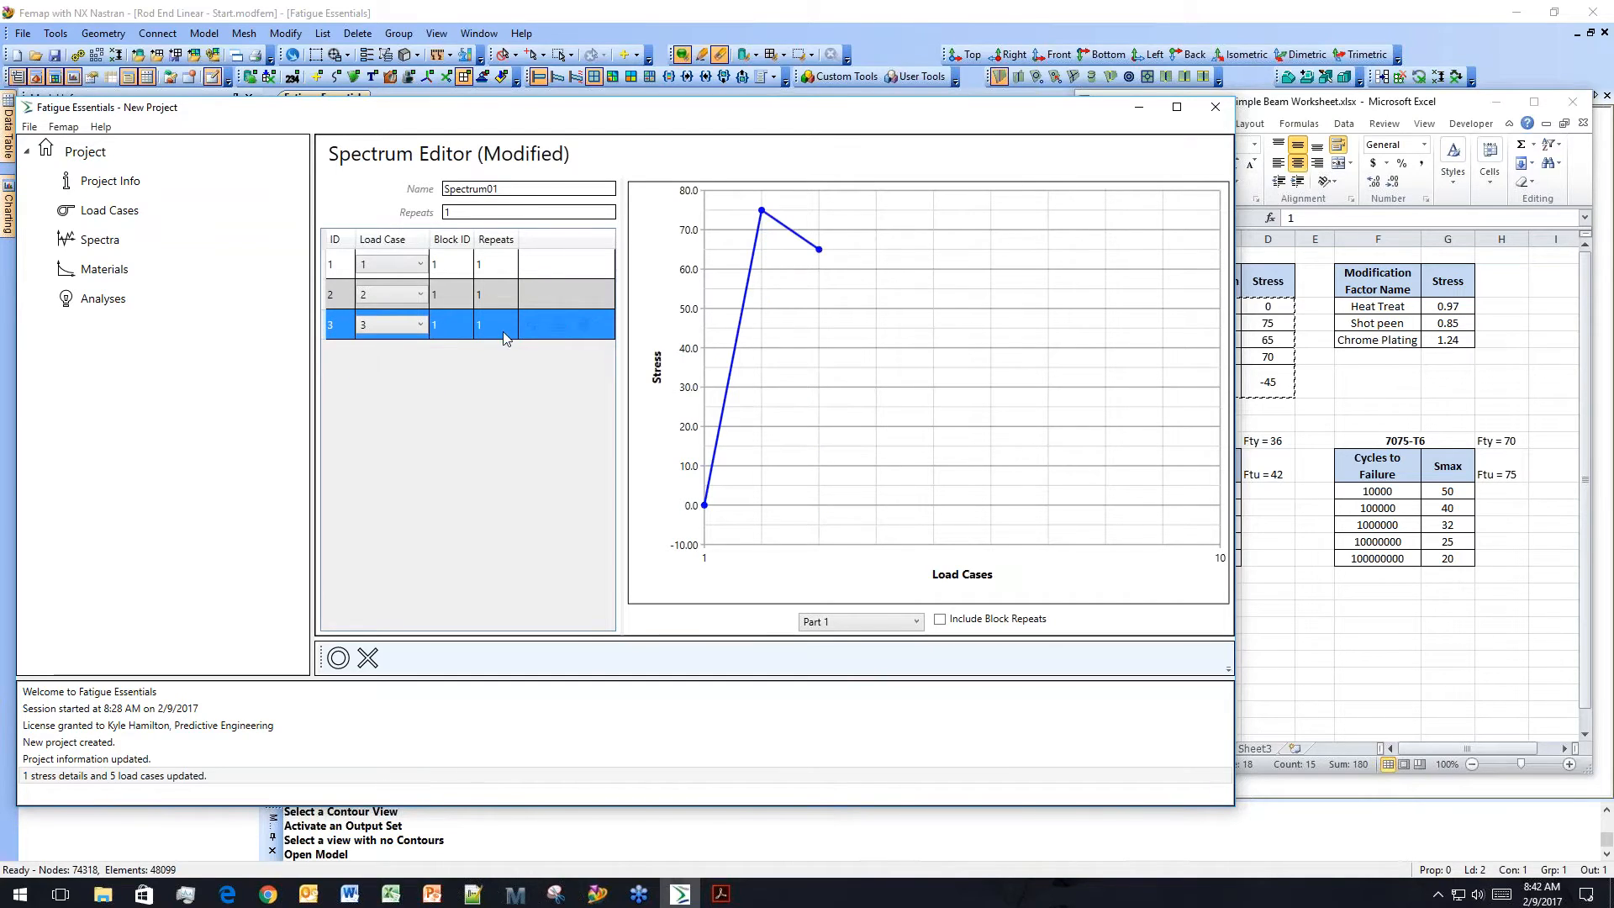
click(533, 325)
click(372, 354)
click(401, 425)
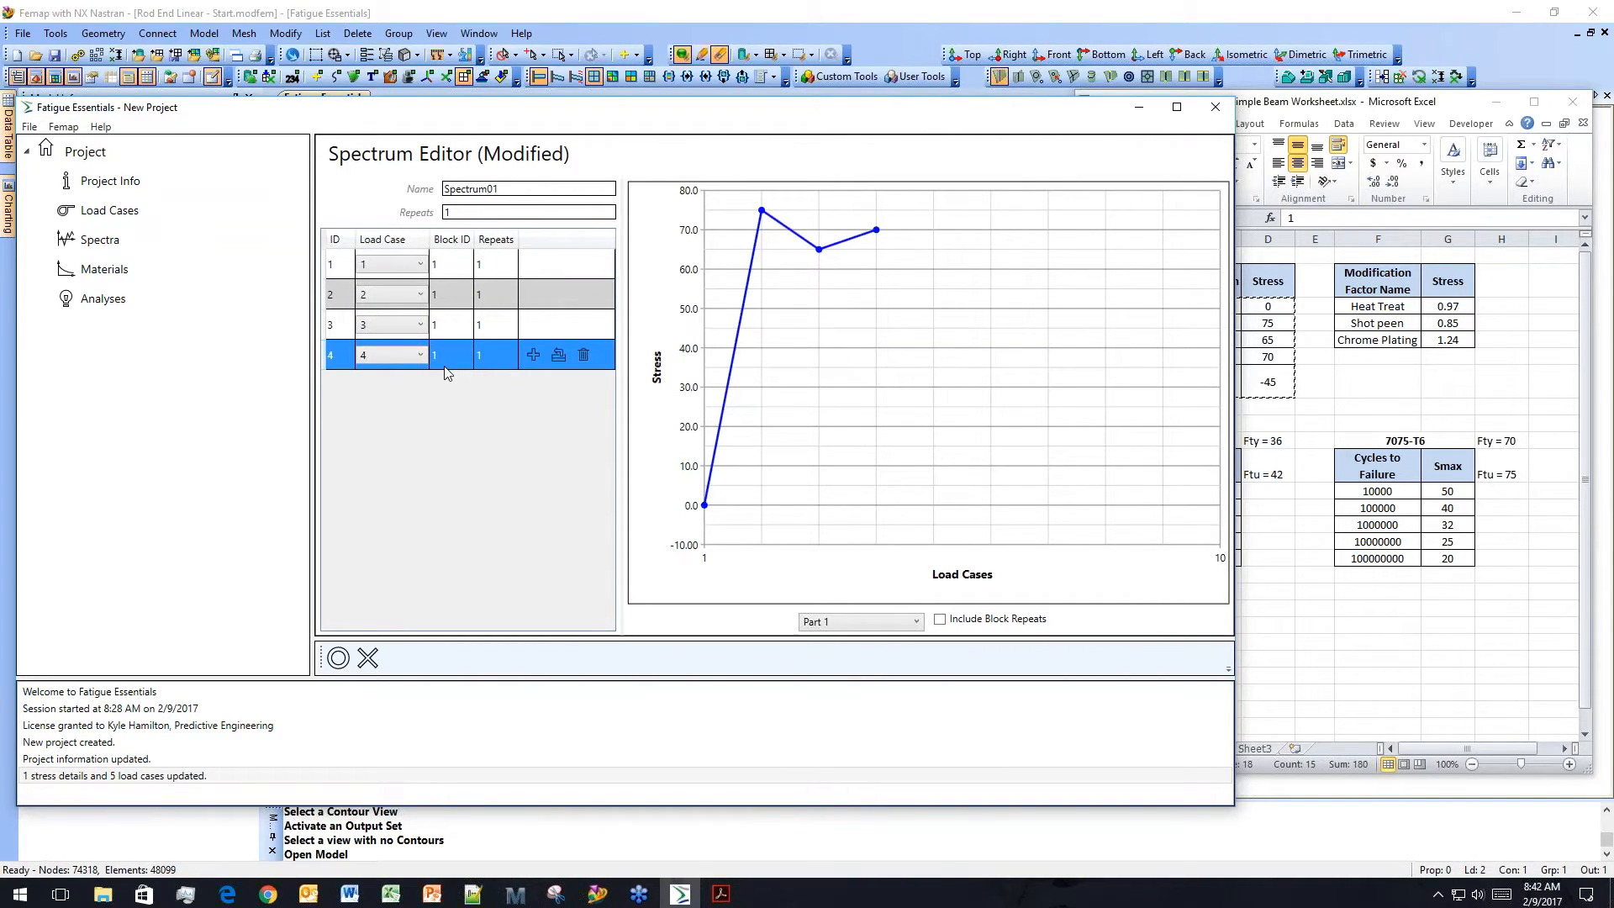
Append load cases 1, 5, 1 and 3 to the spectrum as rows 5 to 8.
click(533, 355)
click(373, 385)
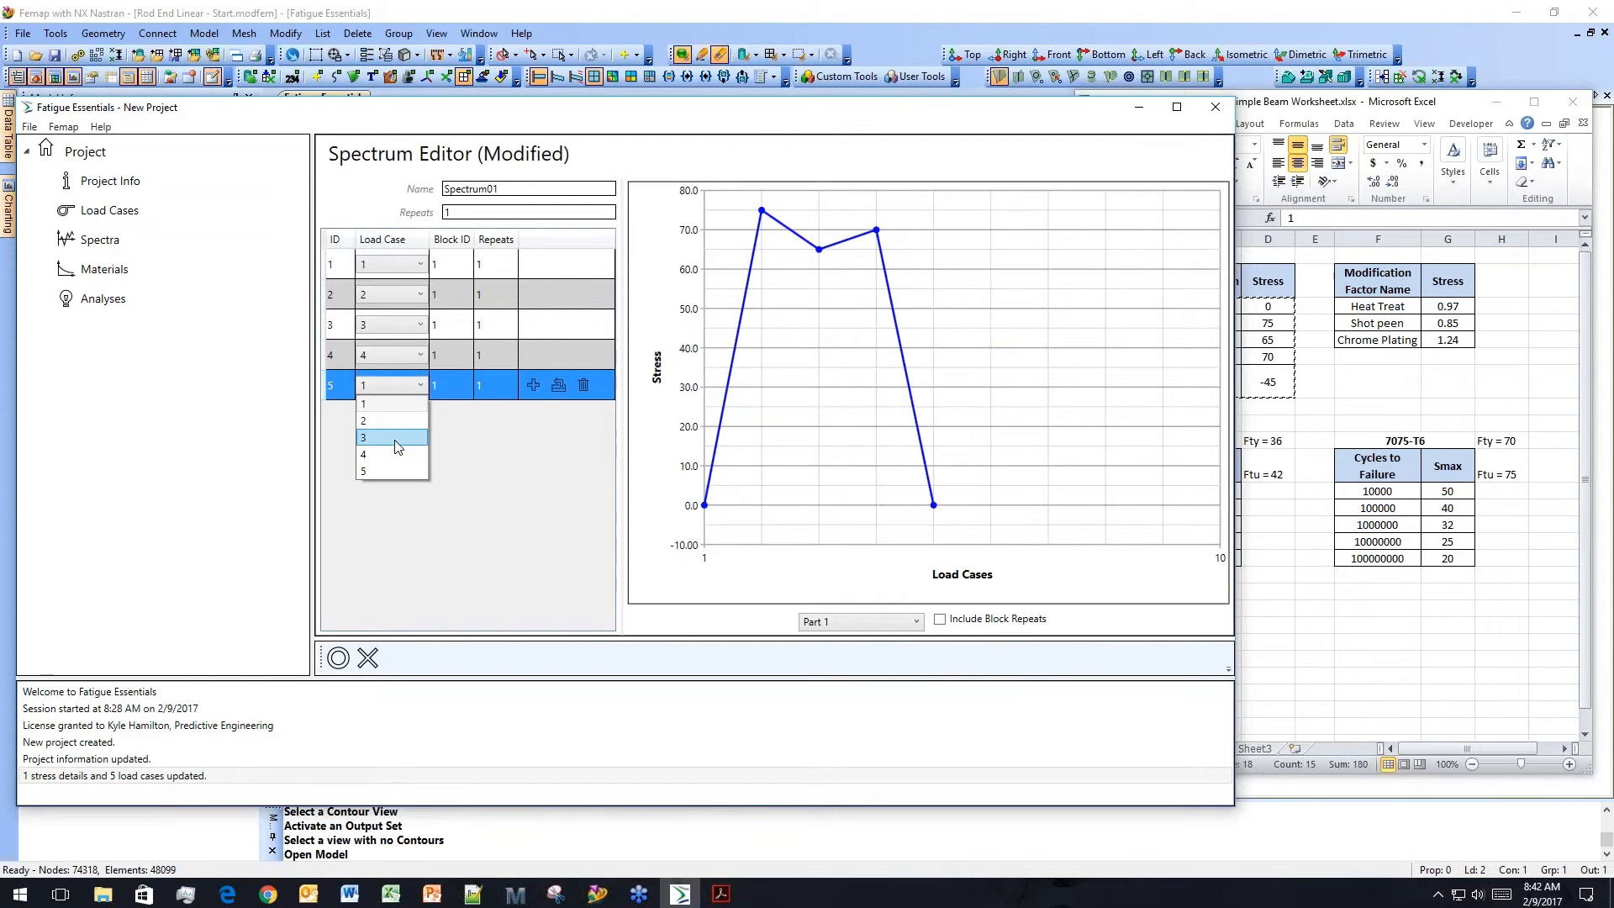
click(390, 406)
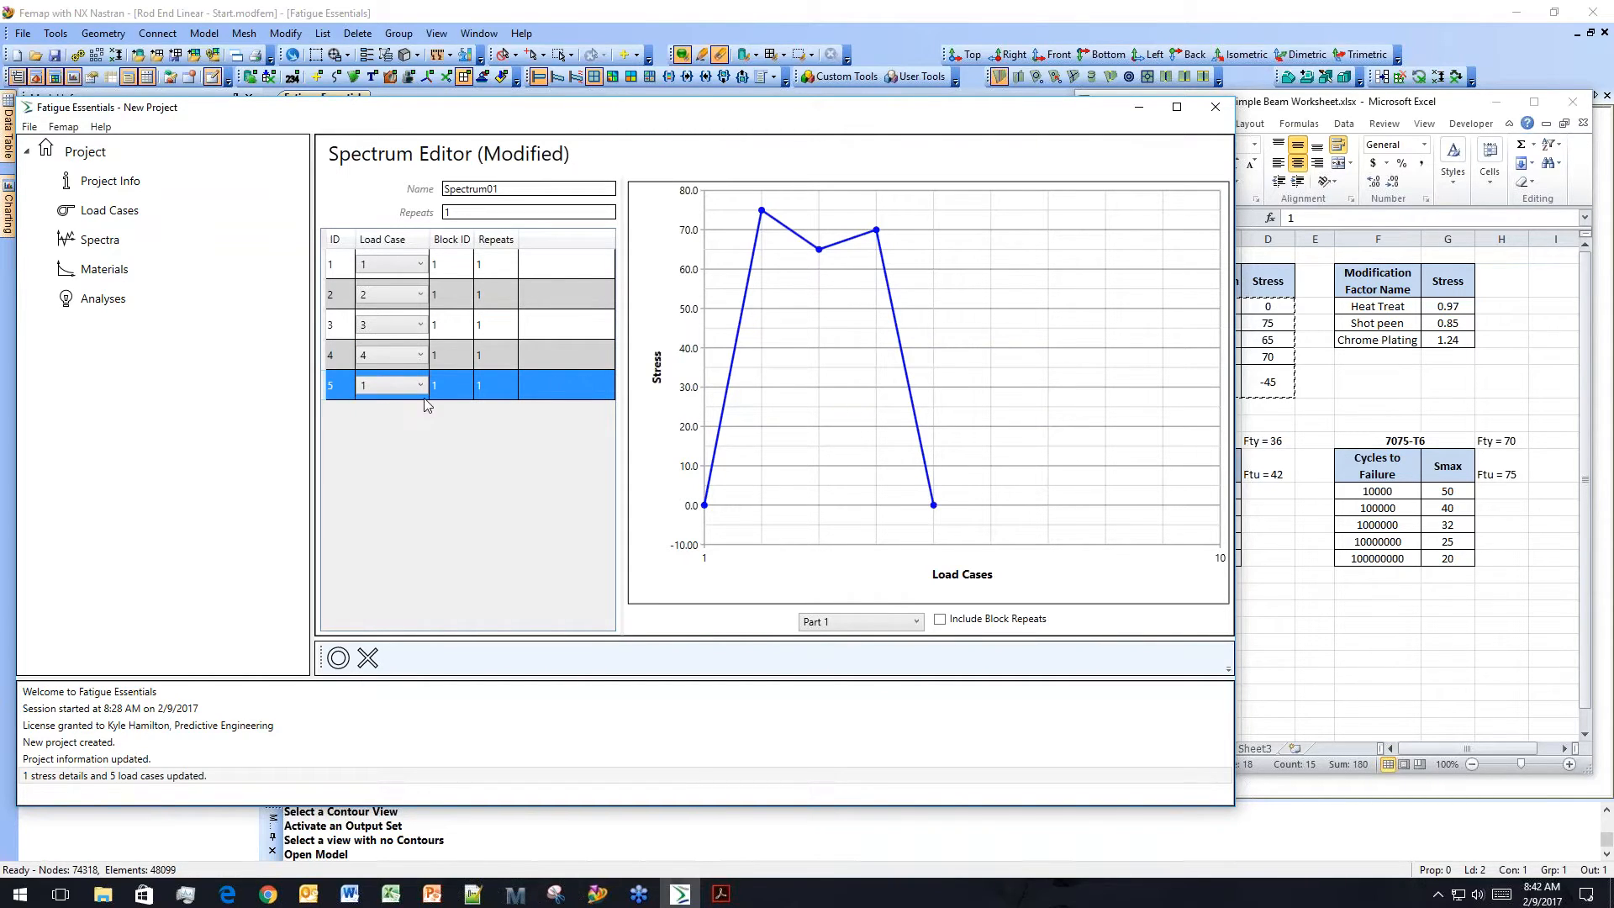
click(533, 385)
click(372, 415)
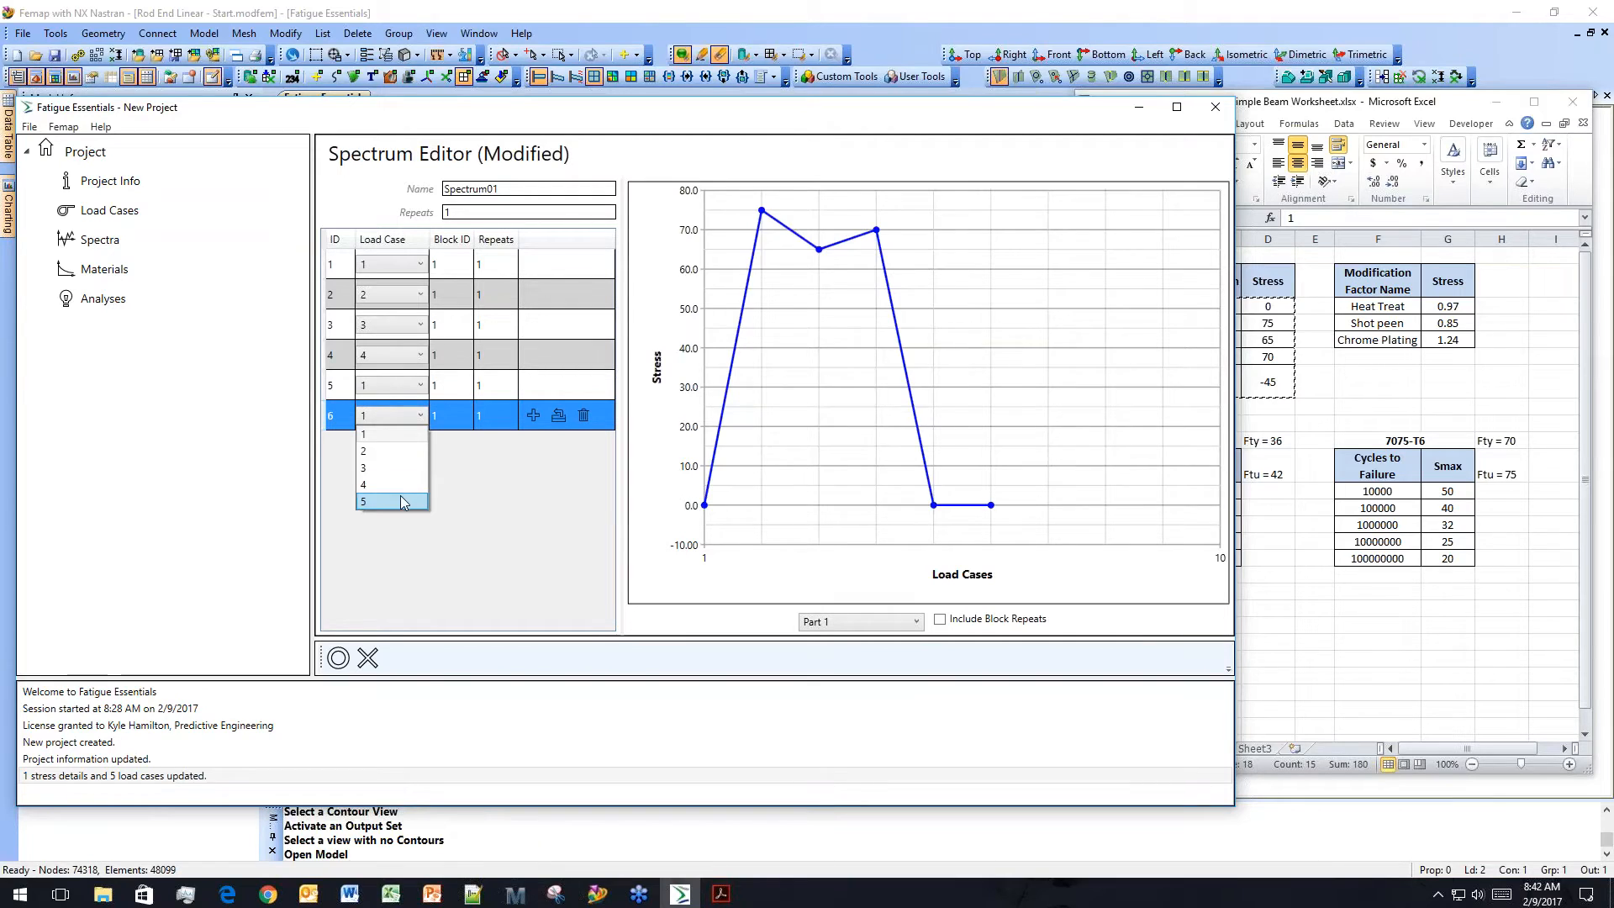
click(396, 501)
click(533, 416)
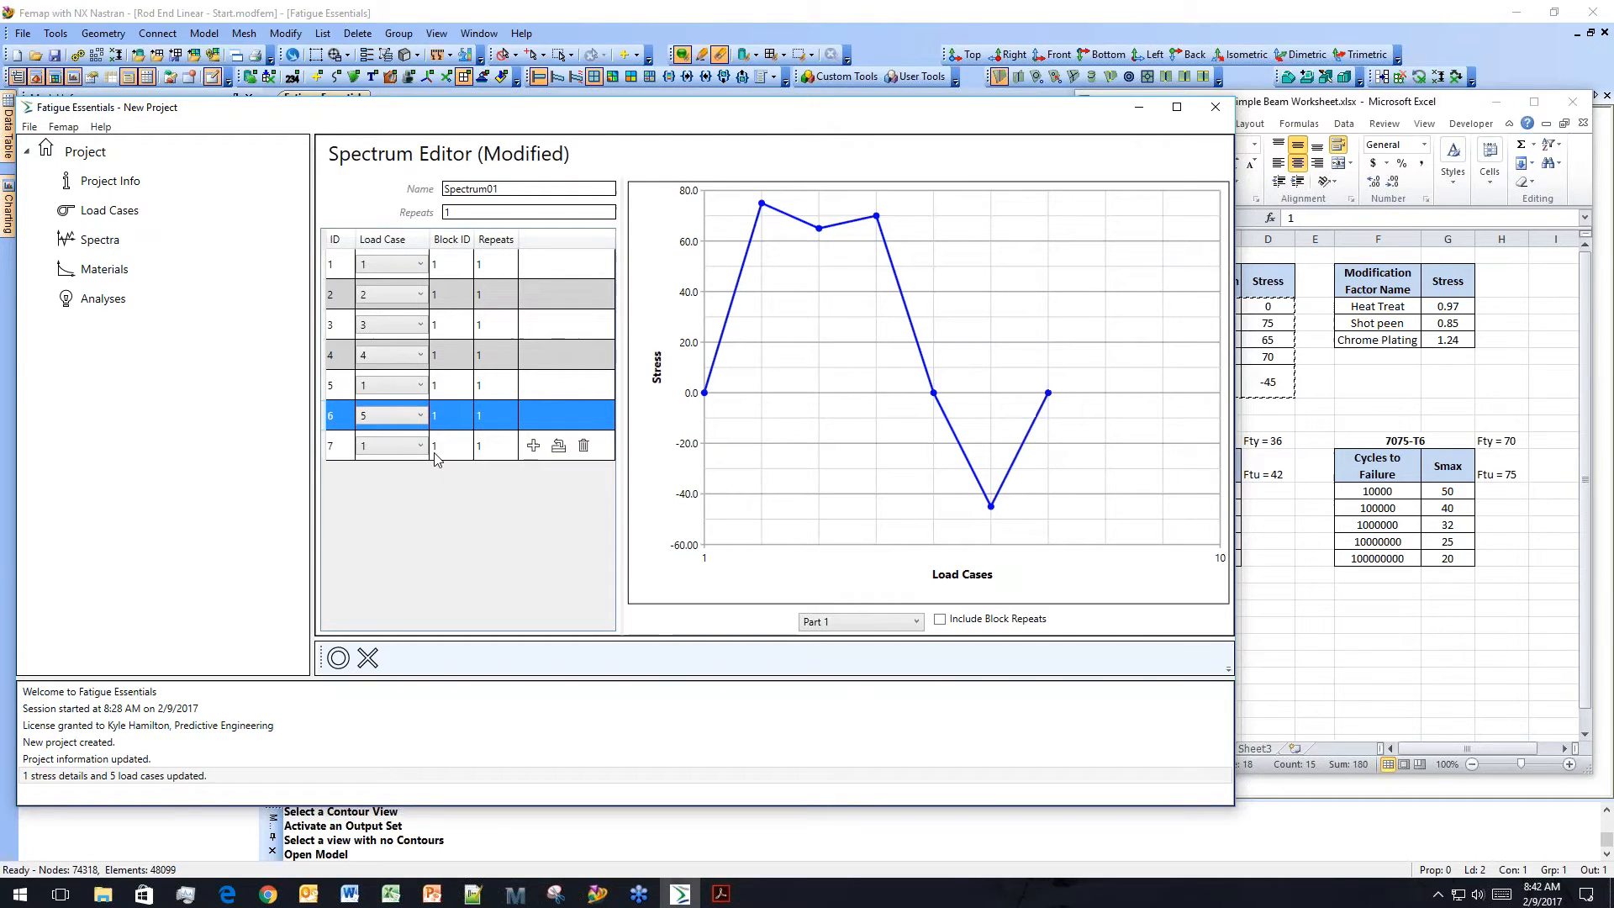
click(505, 440)
click(533, 446)
click(391, 475)
click(412, 504)
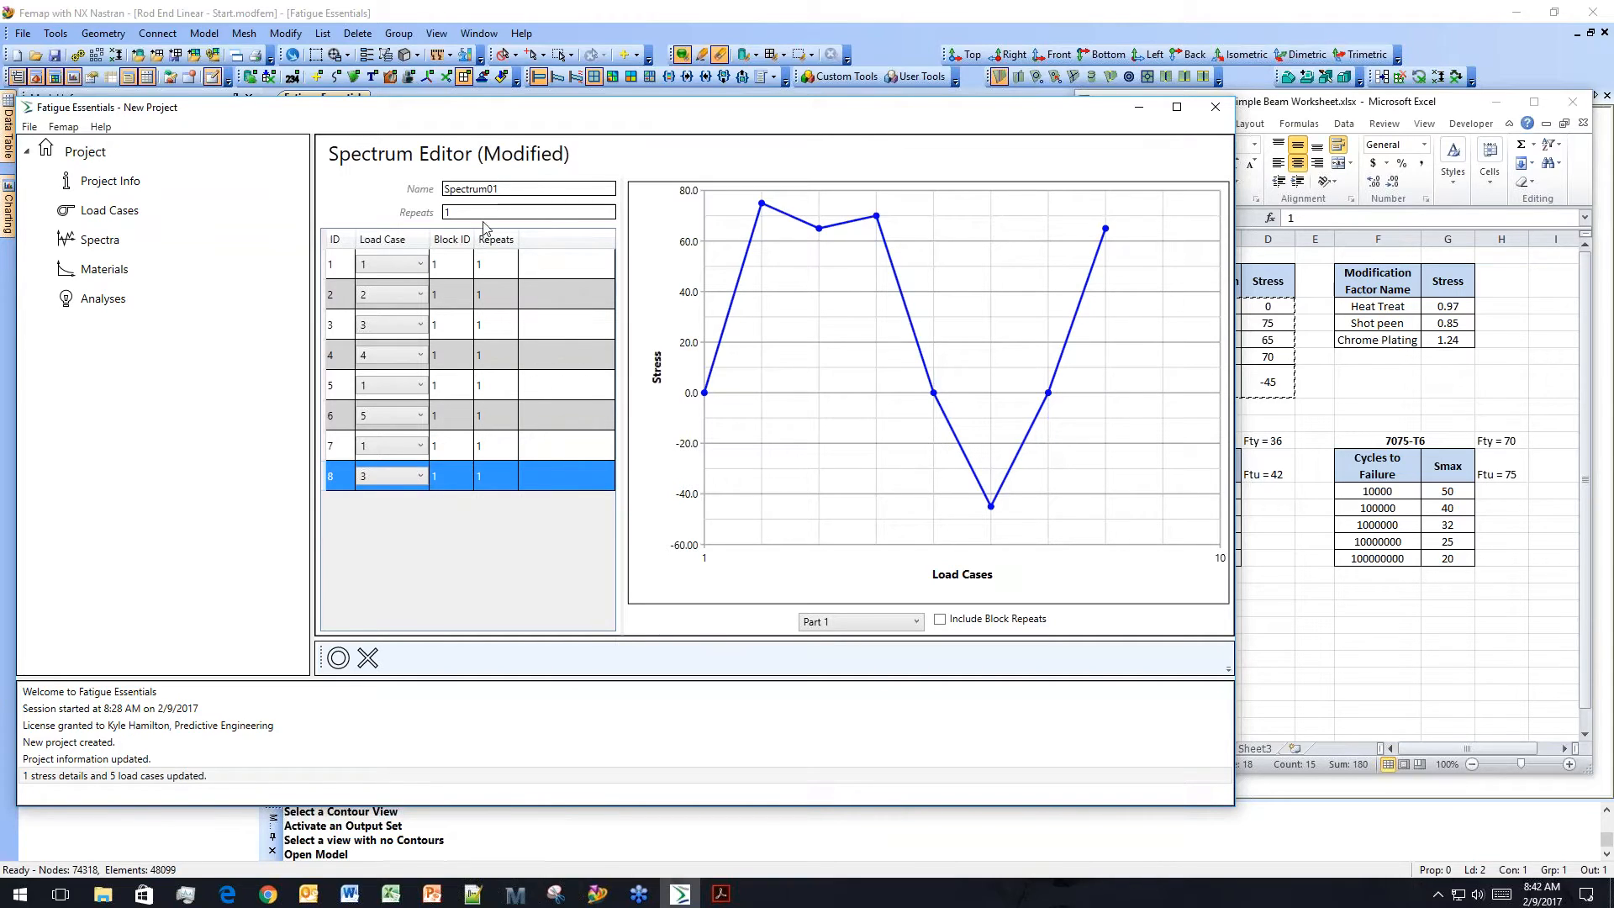
Assign block ID 2 to spectrum rows 5 and 6, and block ID 3 to rows 7 and 8.
drag(482, 214, 439, 223)
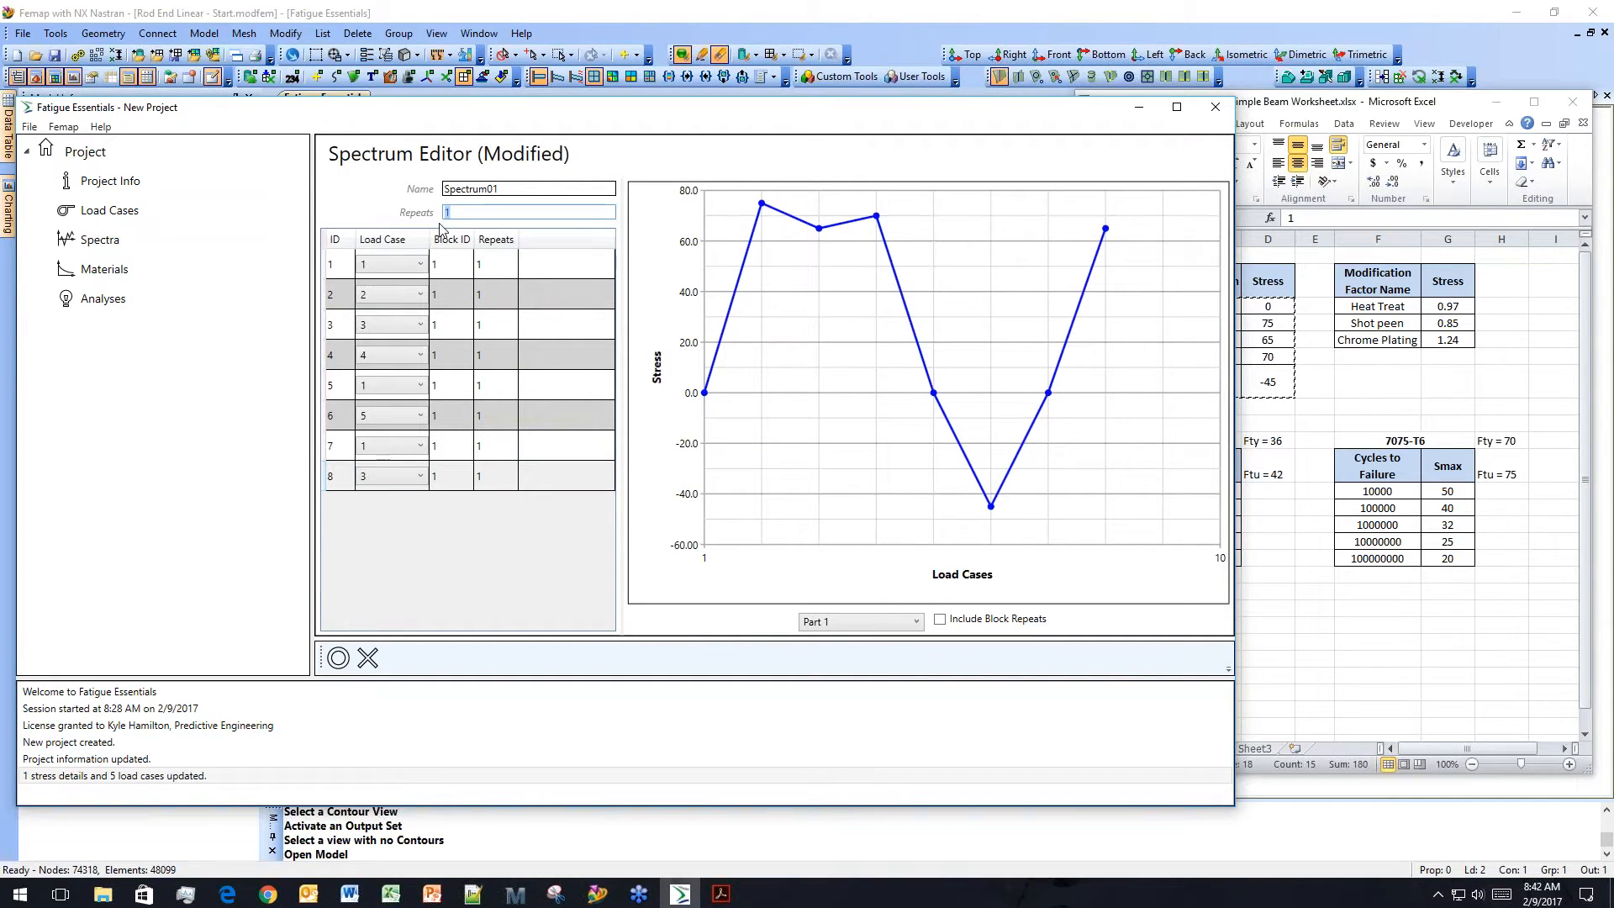
click(446, 386)
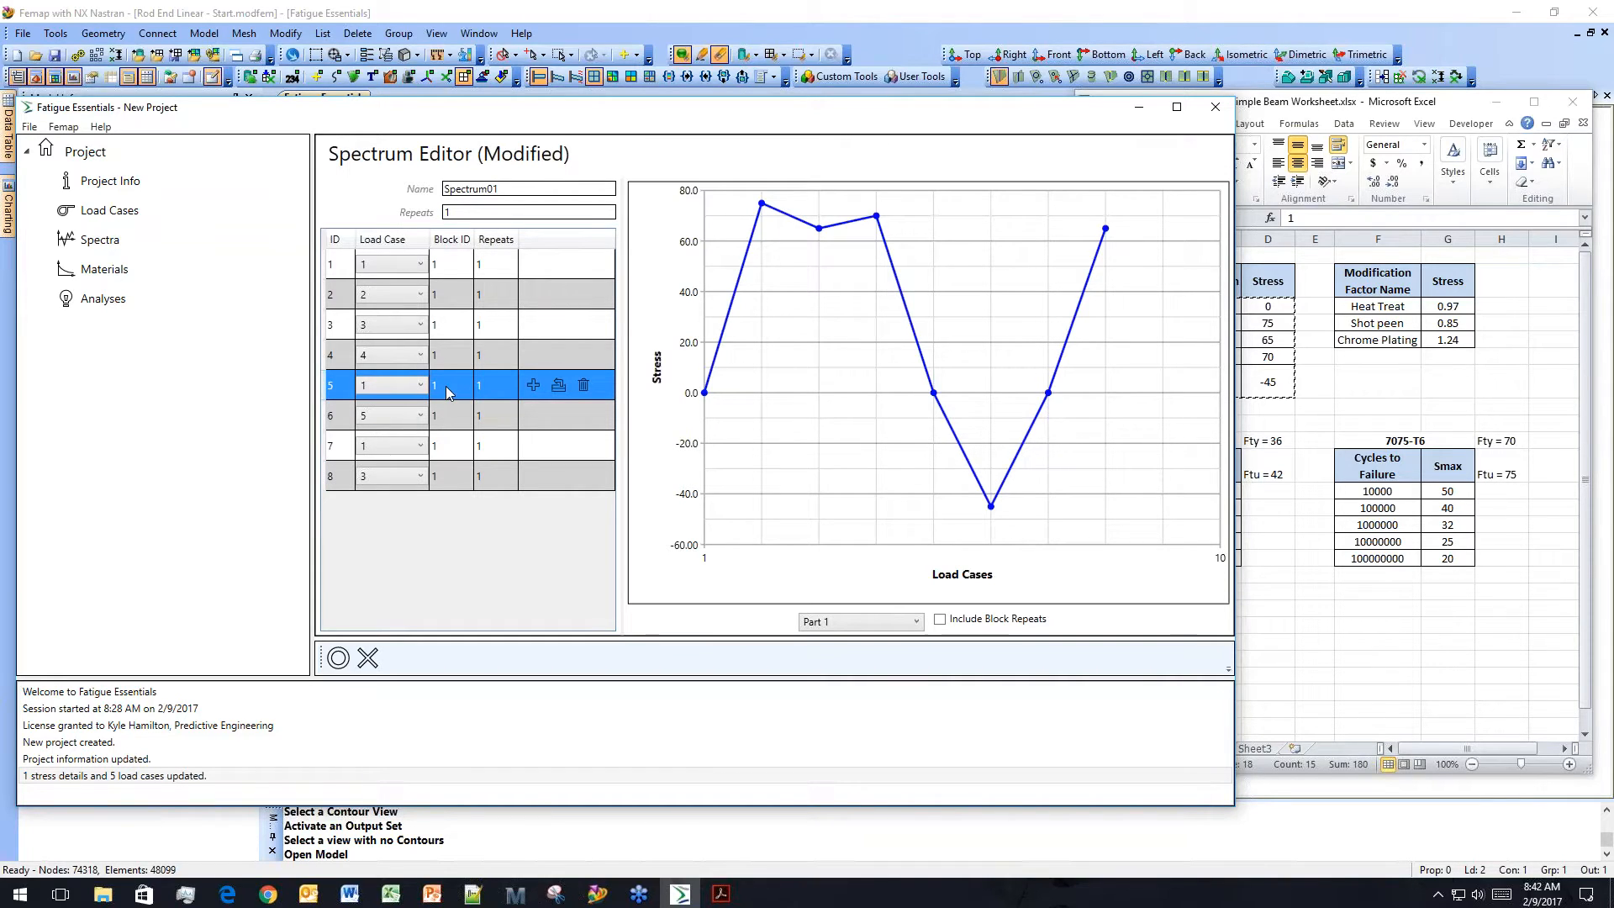
text(2)
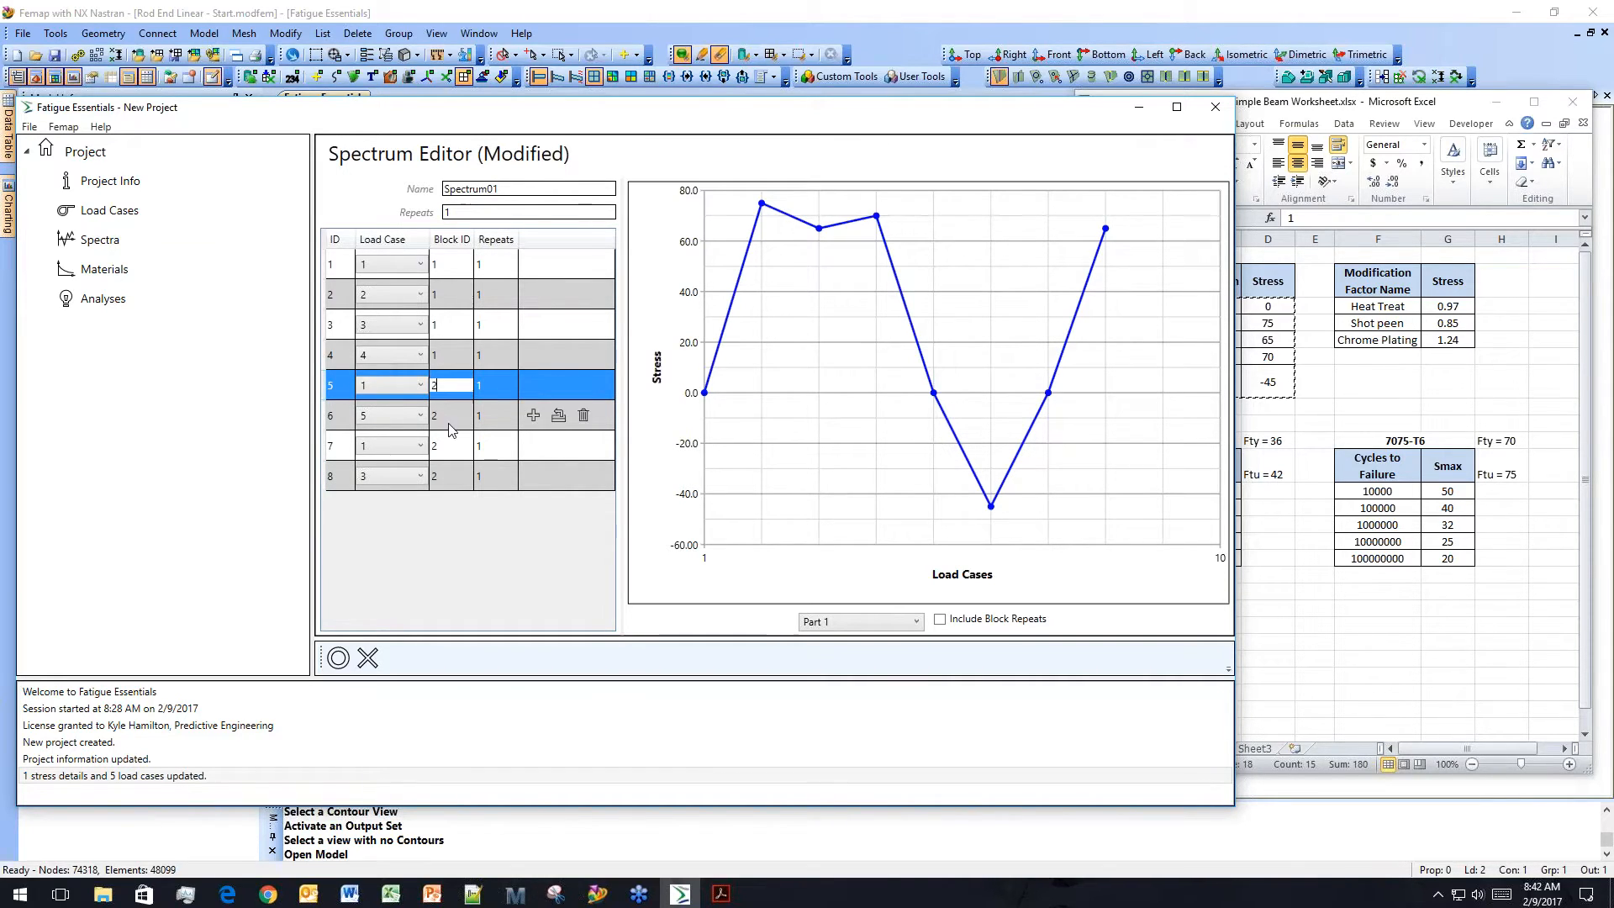
click(442, 441)
text(3)
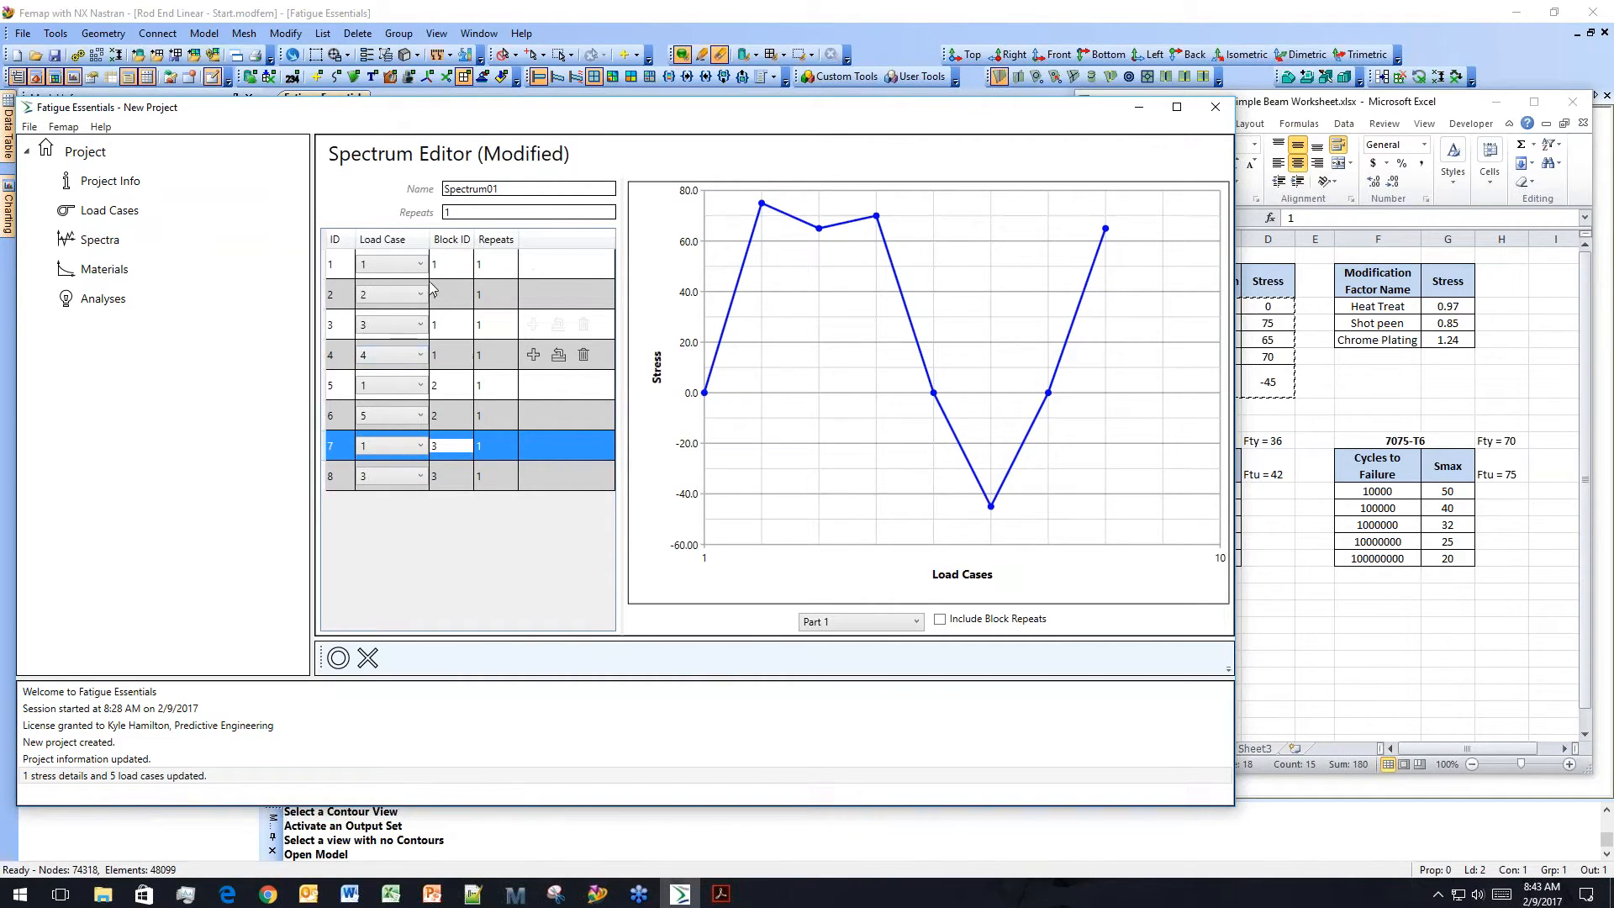
Set the repeats to 8 for block 2 and 3 for block 3, and include block repeats in the stress plot.
click(485, 386)
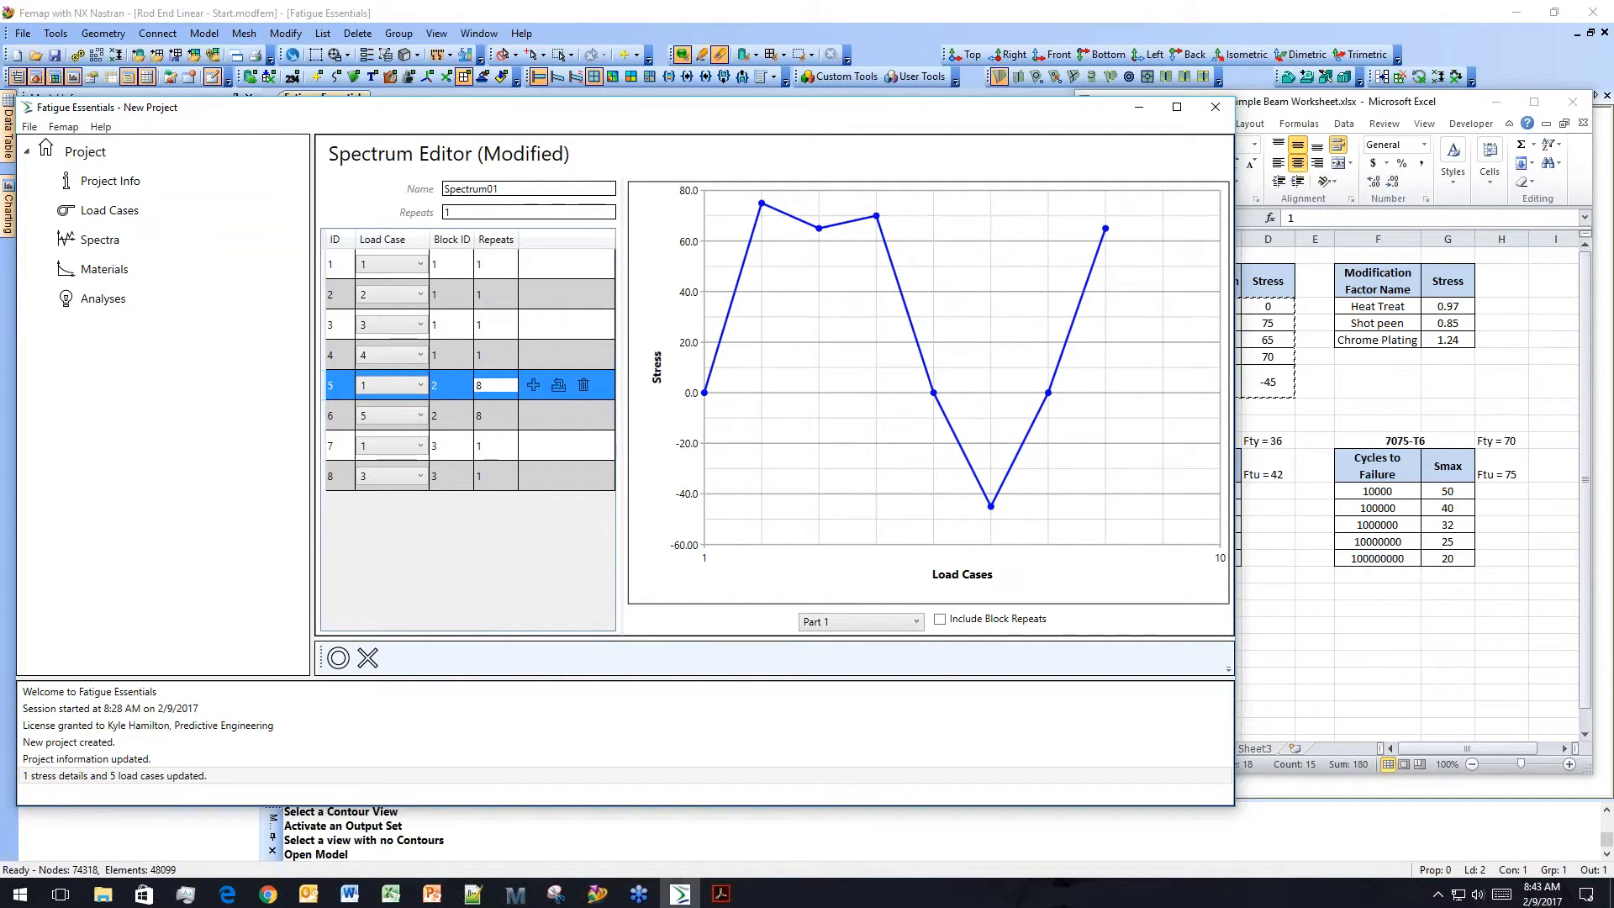
click(489, 447)
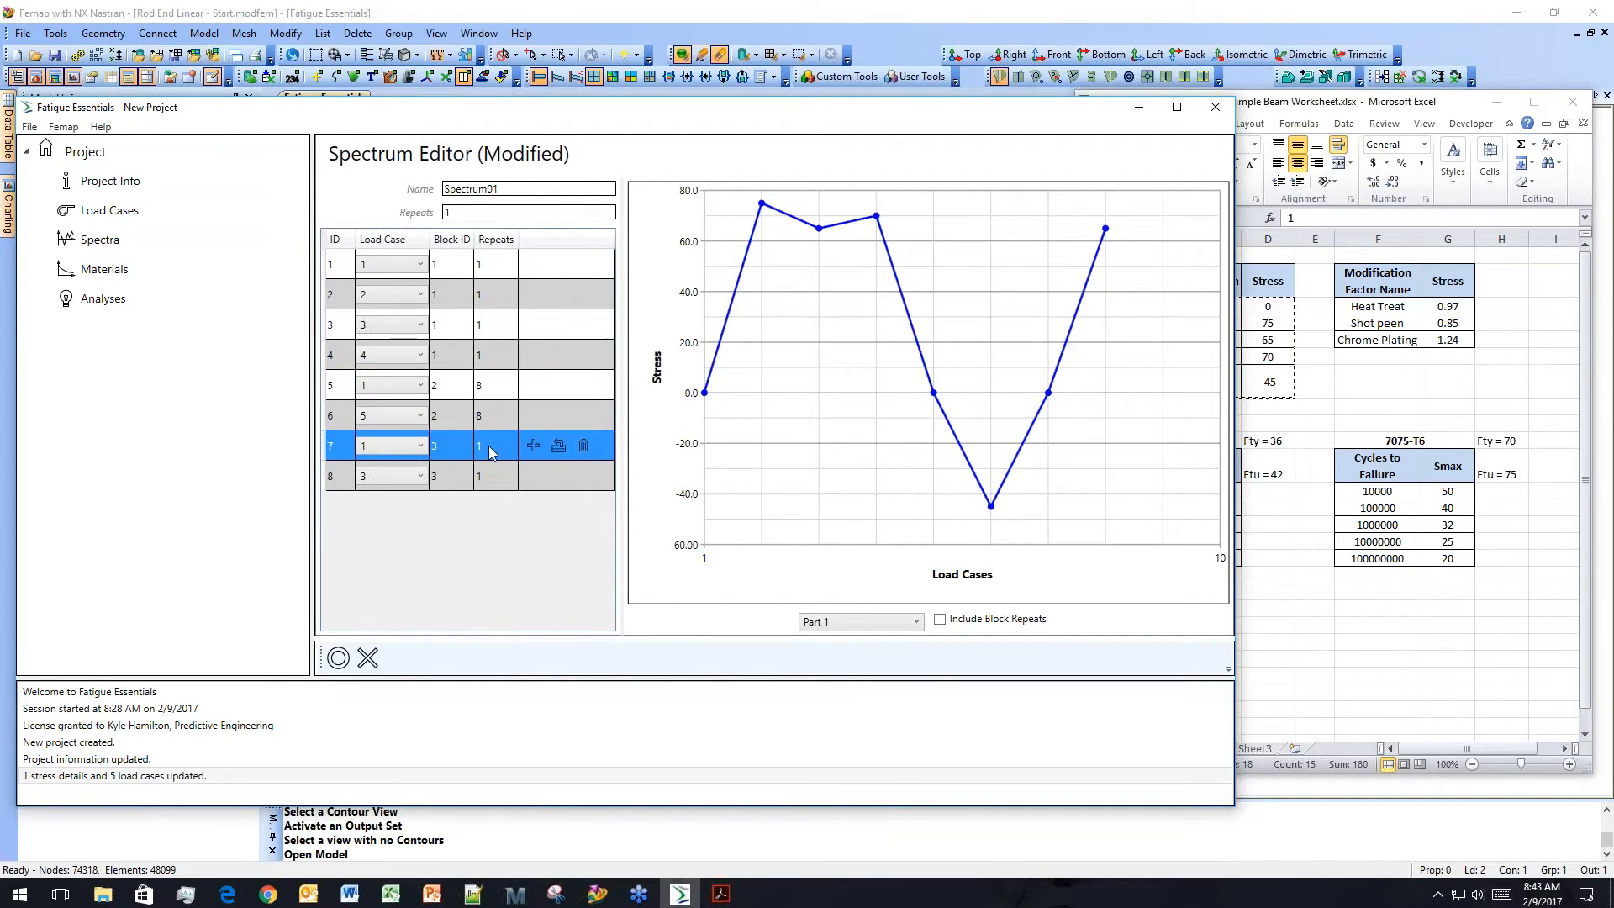
click(488, 445)
text(3)
click(570, 454)
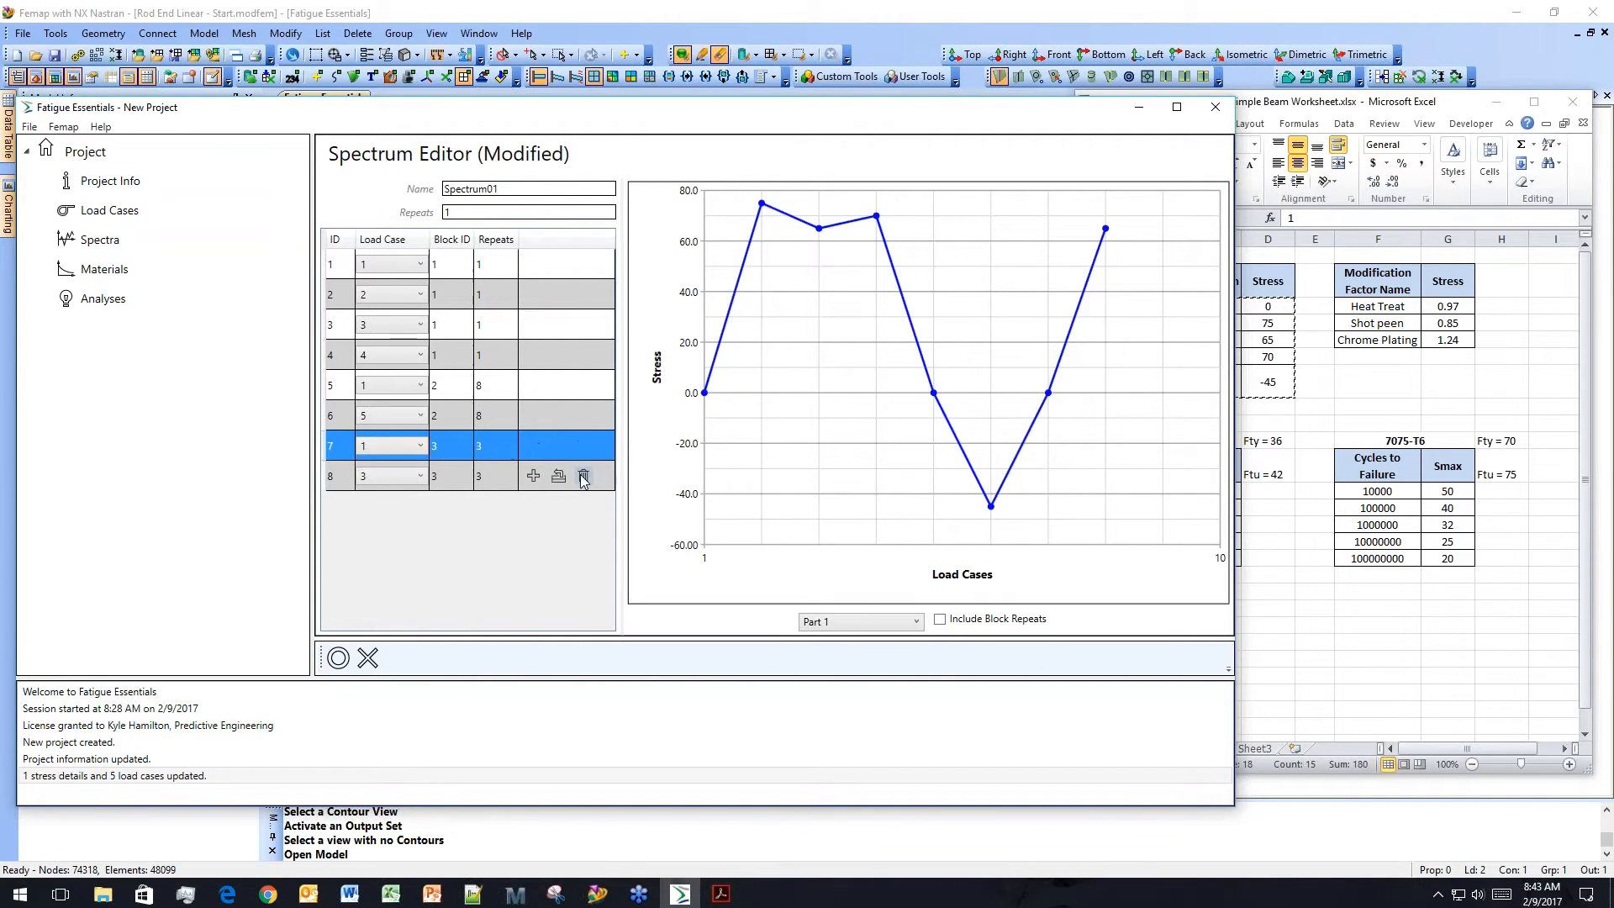
click(942, 627)
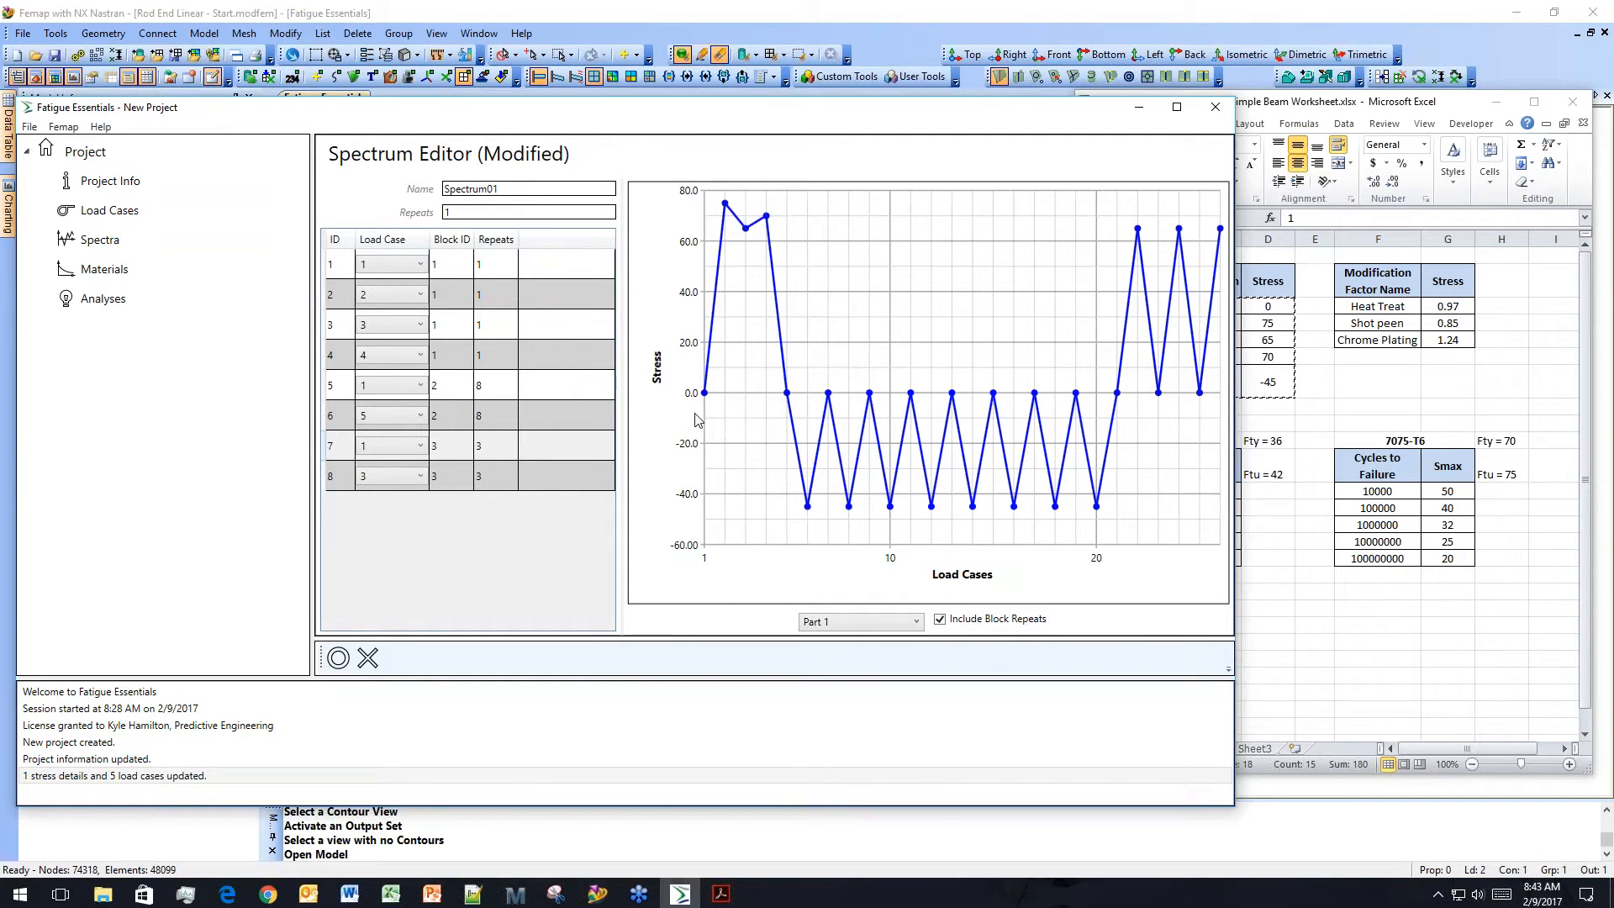
Set the whole spectrum's repeats to 100000, name it Load Spectrum 1, and apply it to the project.
double_click(447, 212)
text(100)
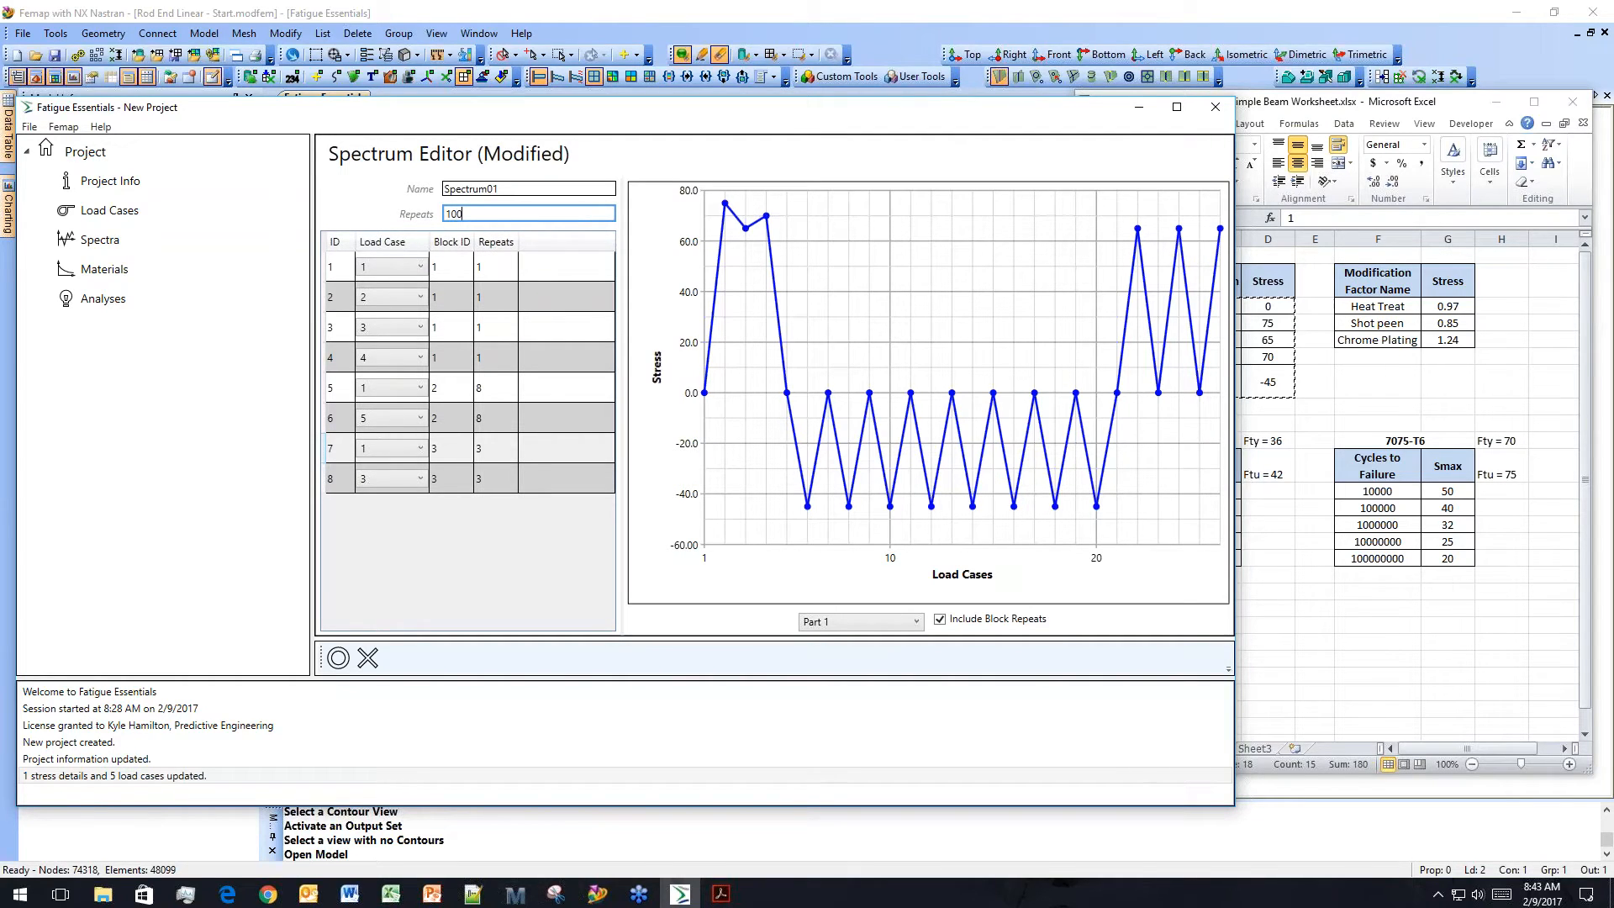
text(000)
double_click(511, 191)
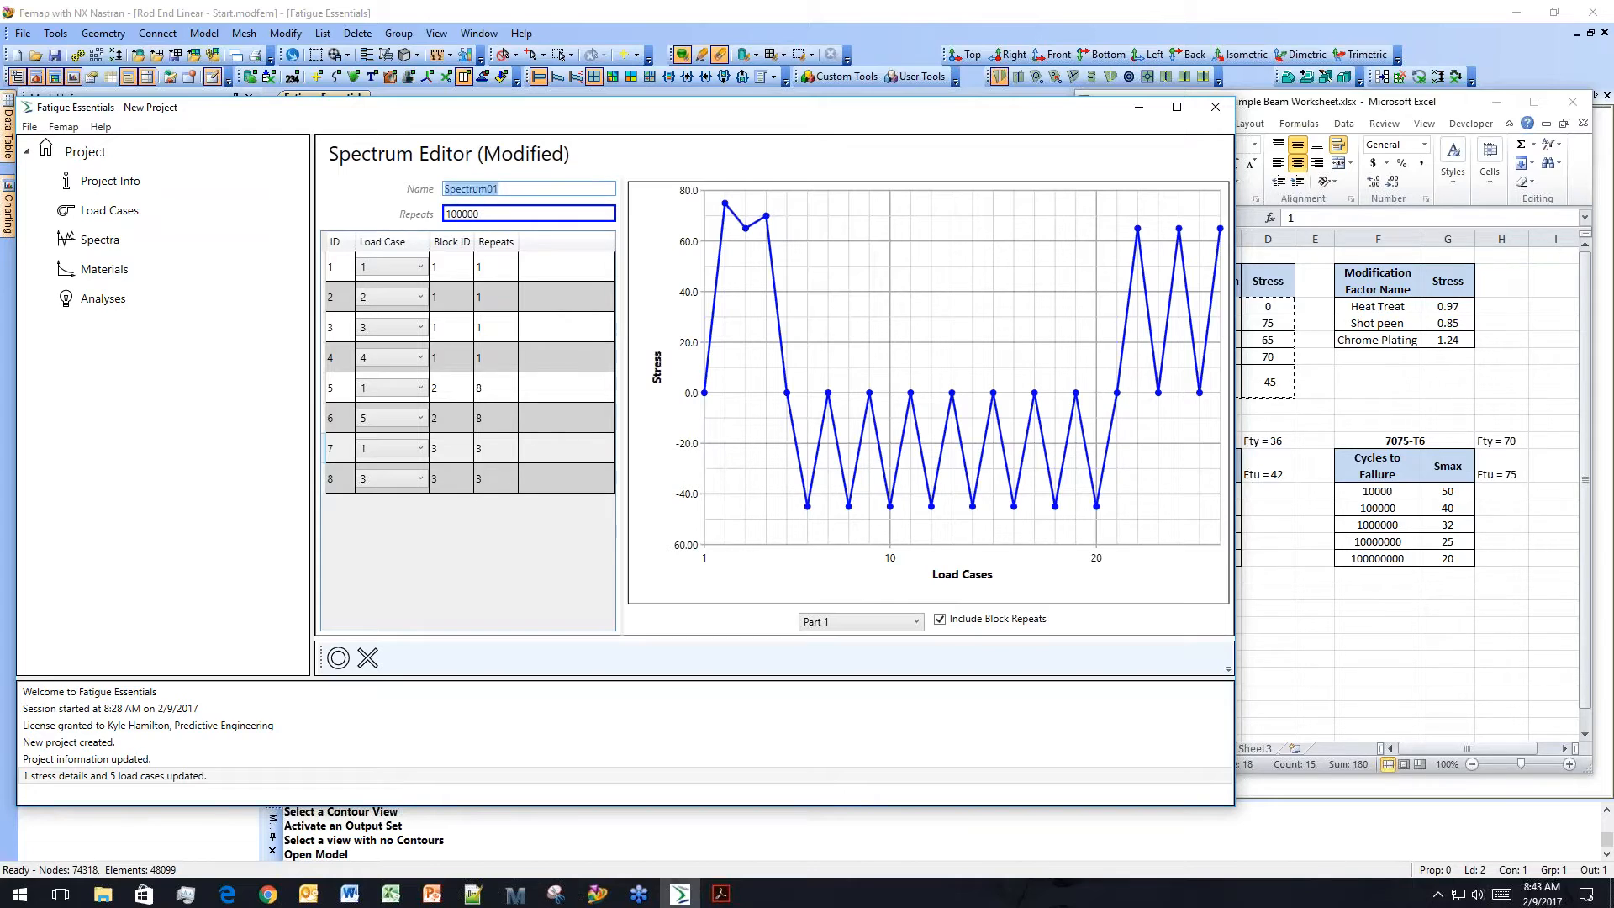
text(Load Spectrum 1)
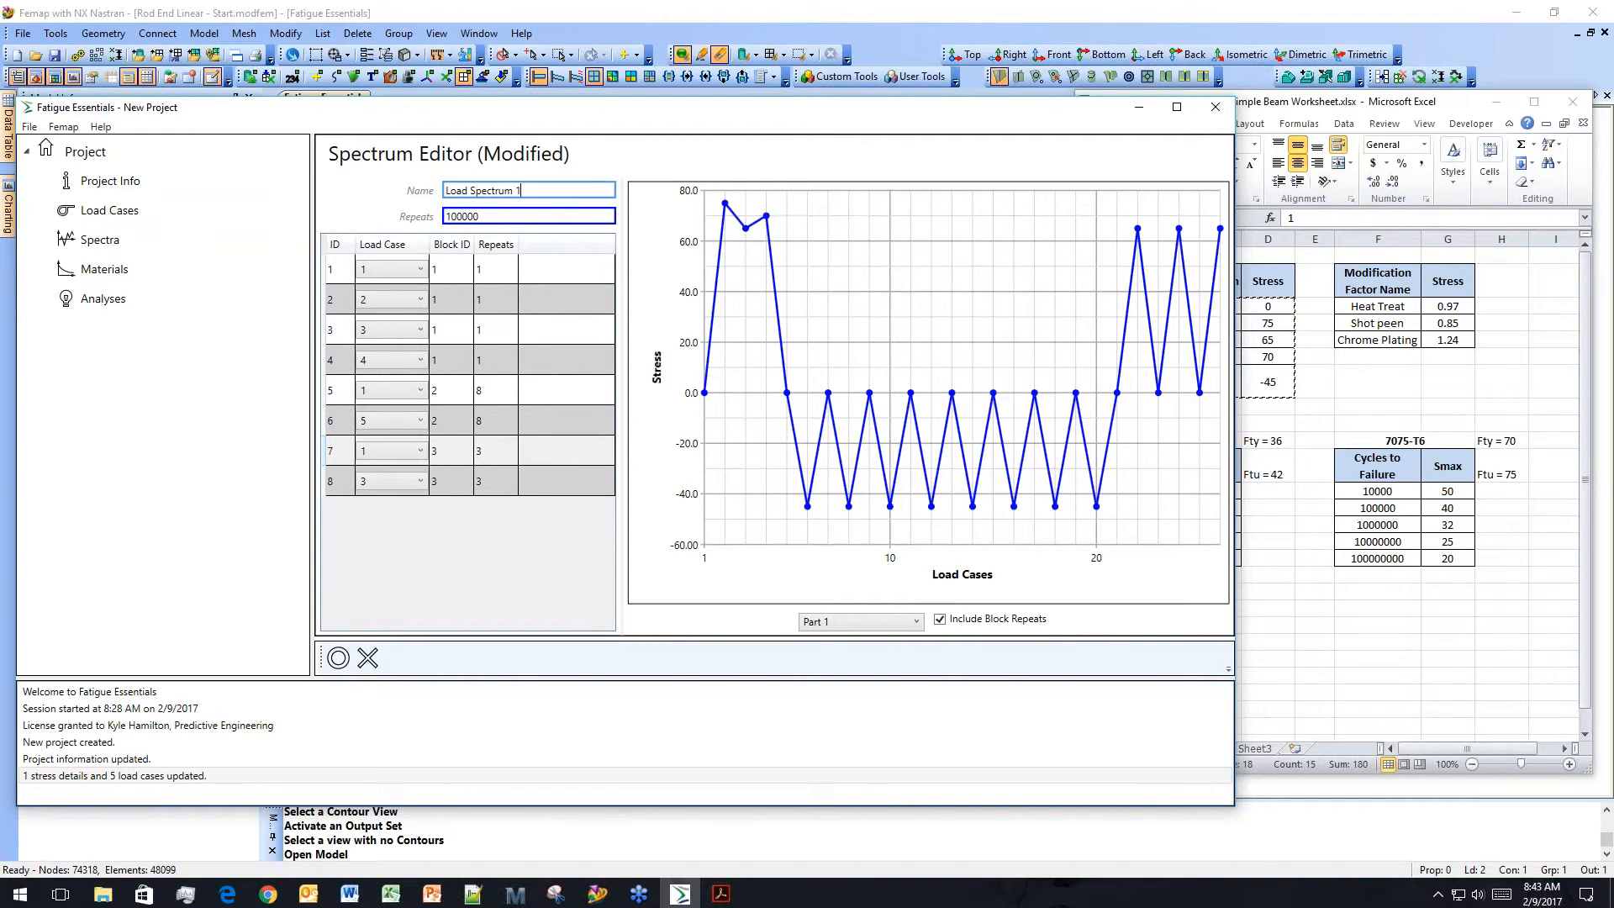
click(339, 659)
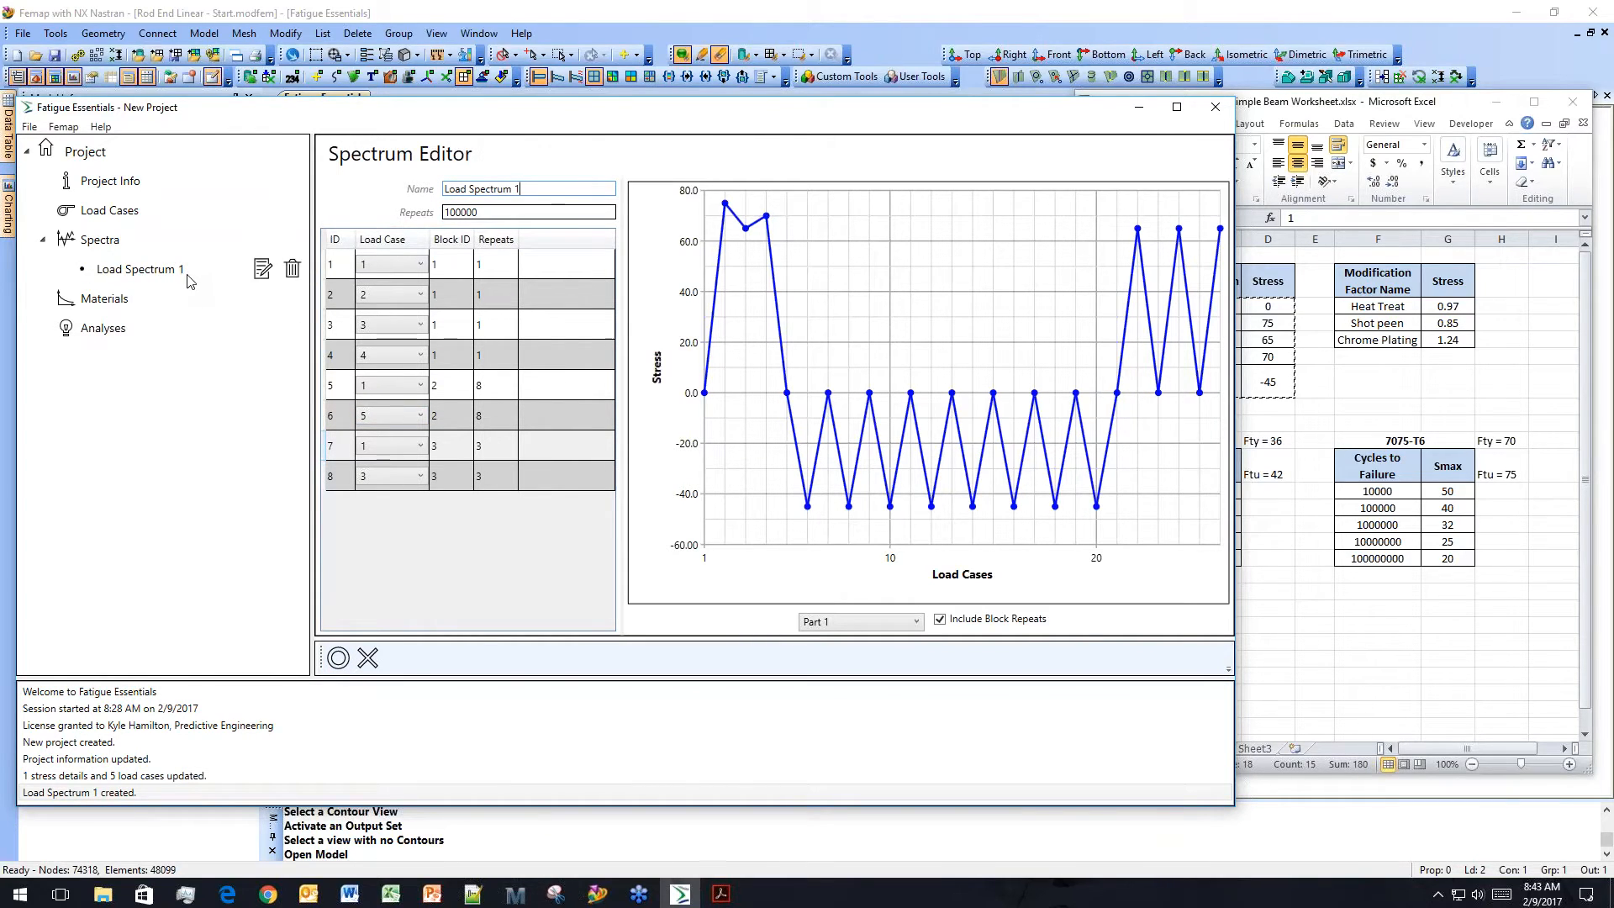
mouse_move(263, 244)
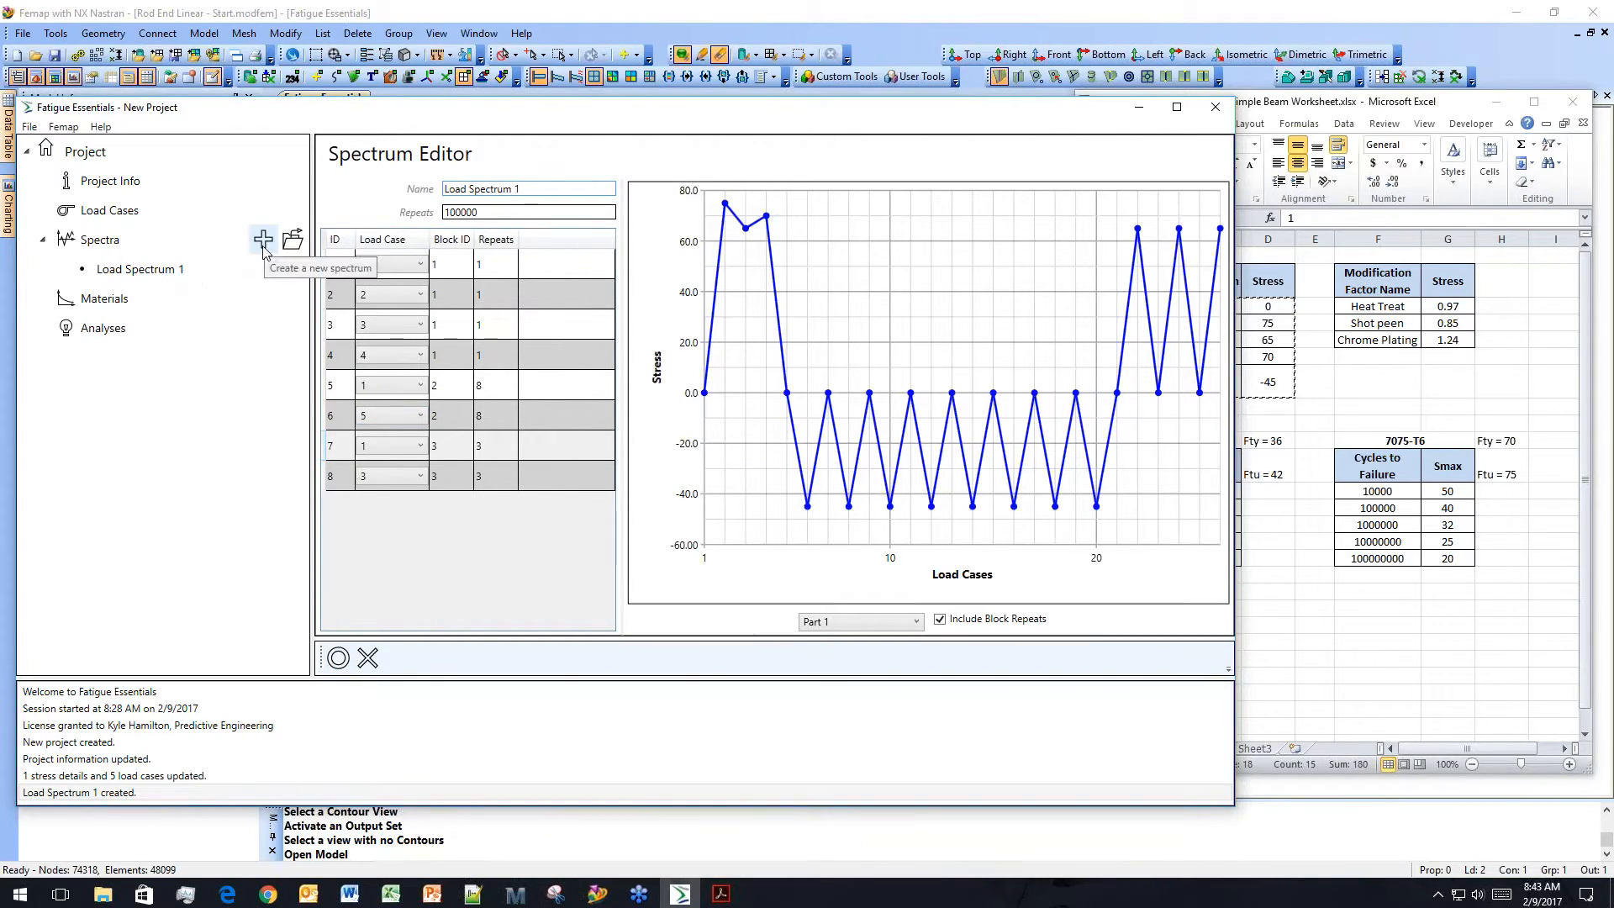
mouse_move(195, 277)
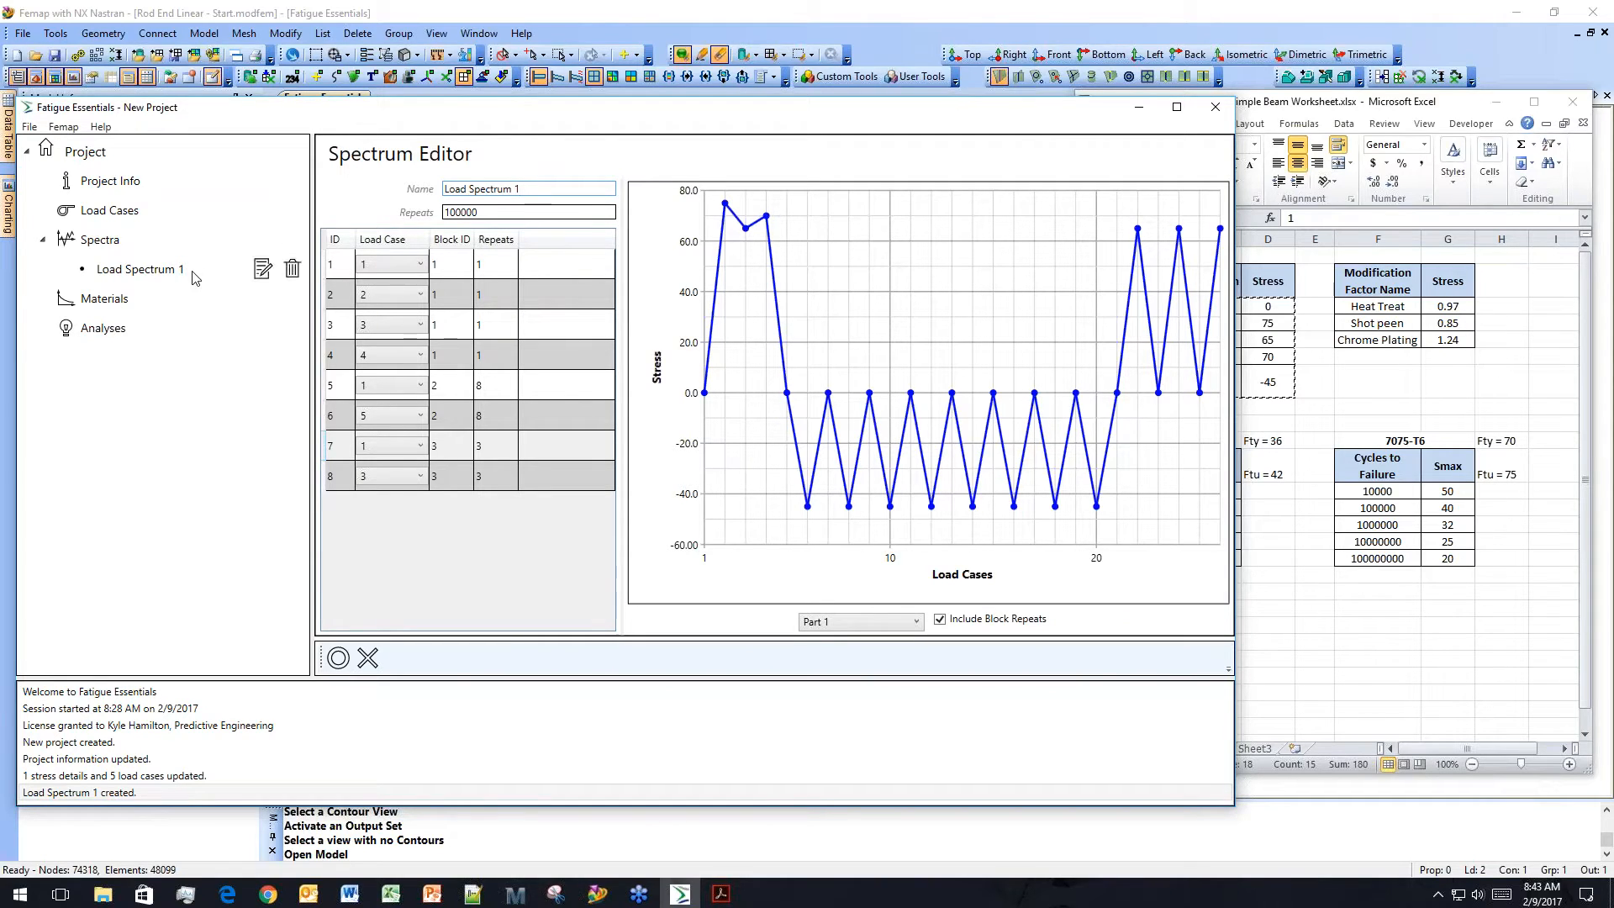
Load the material library feMatLib.FEMat from the Explore Fatigue Essentials folder on the Desktop.
mouse_move(144, 310)
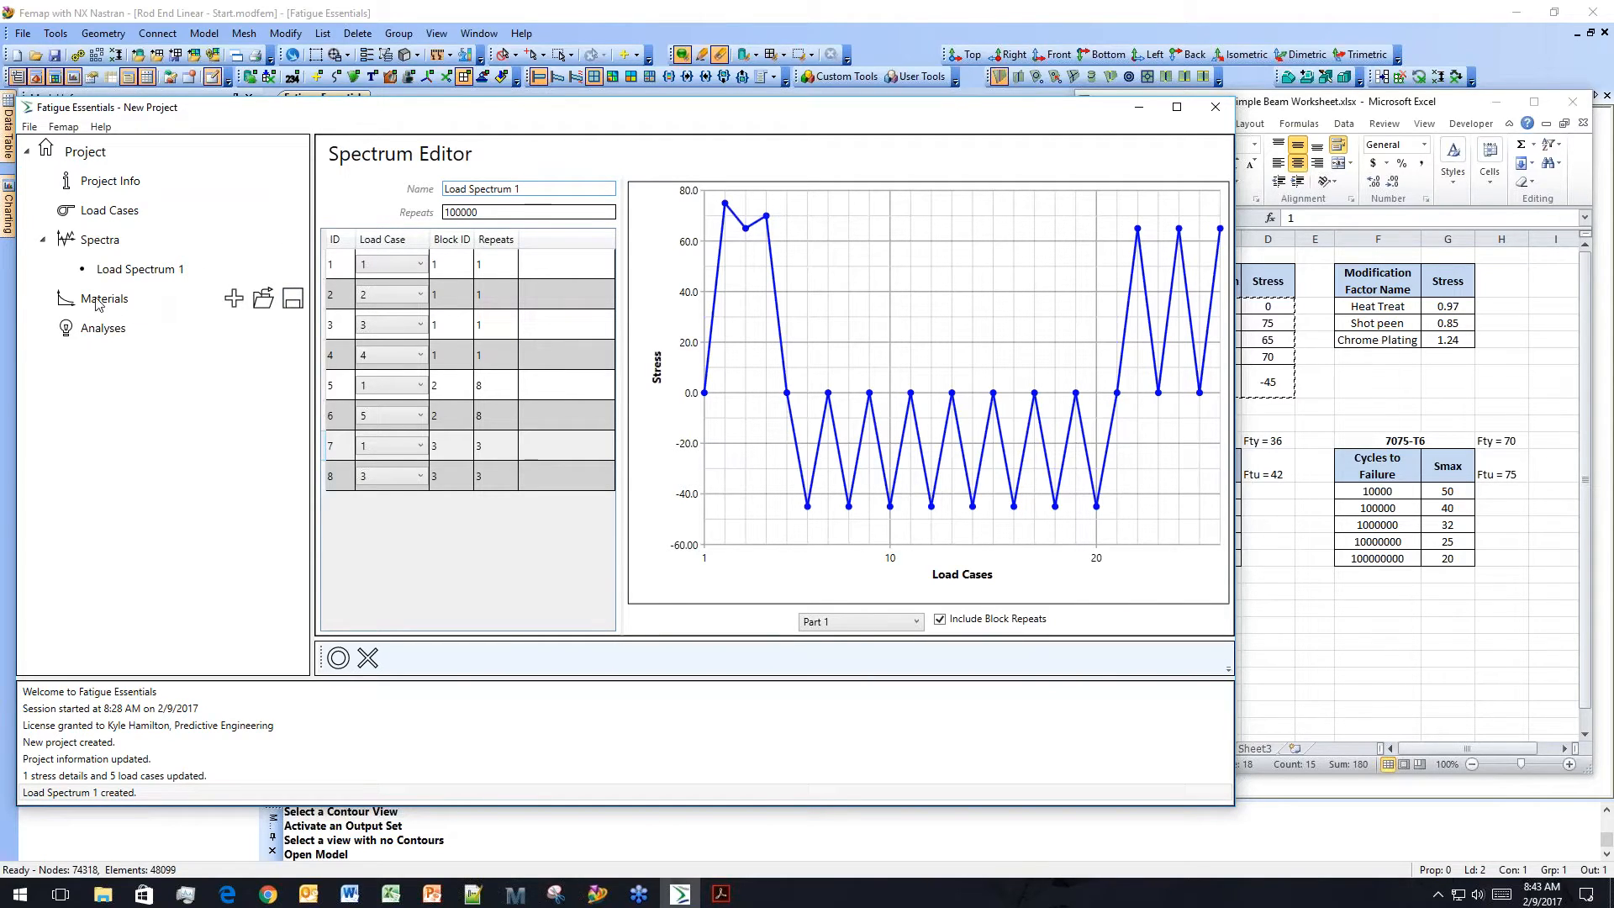
click(263, 299)
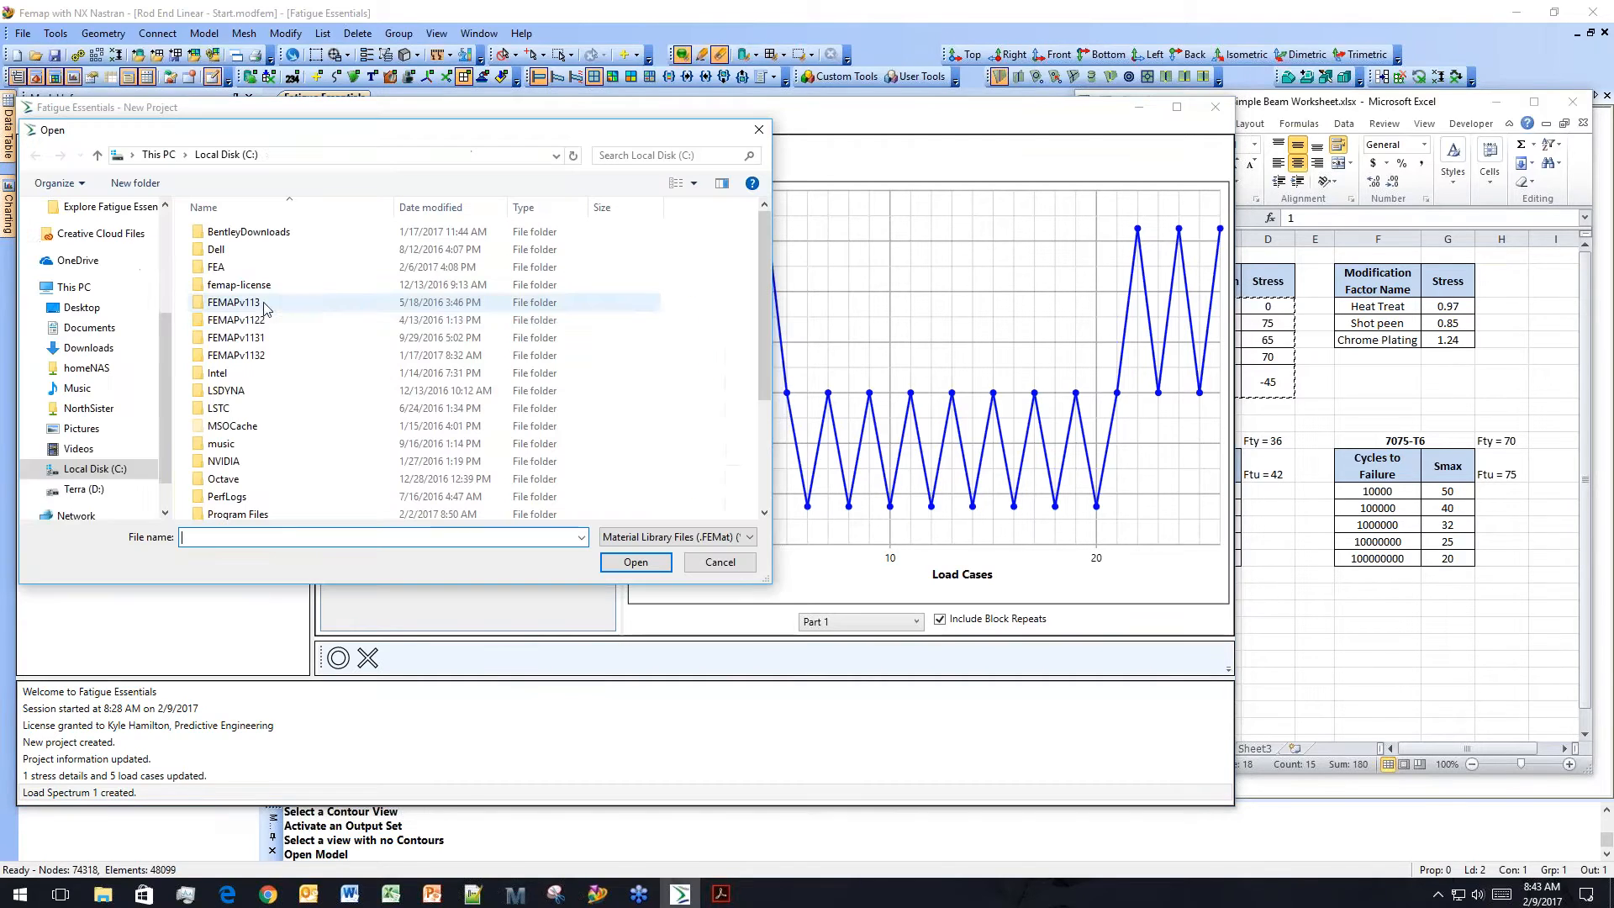
click(82, 347)
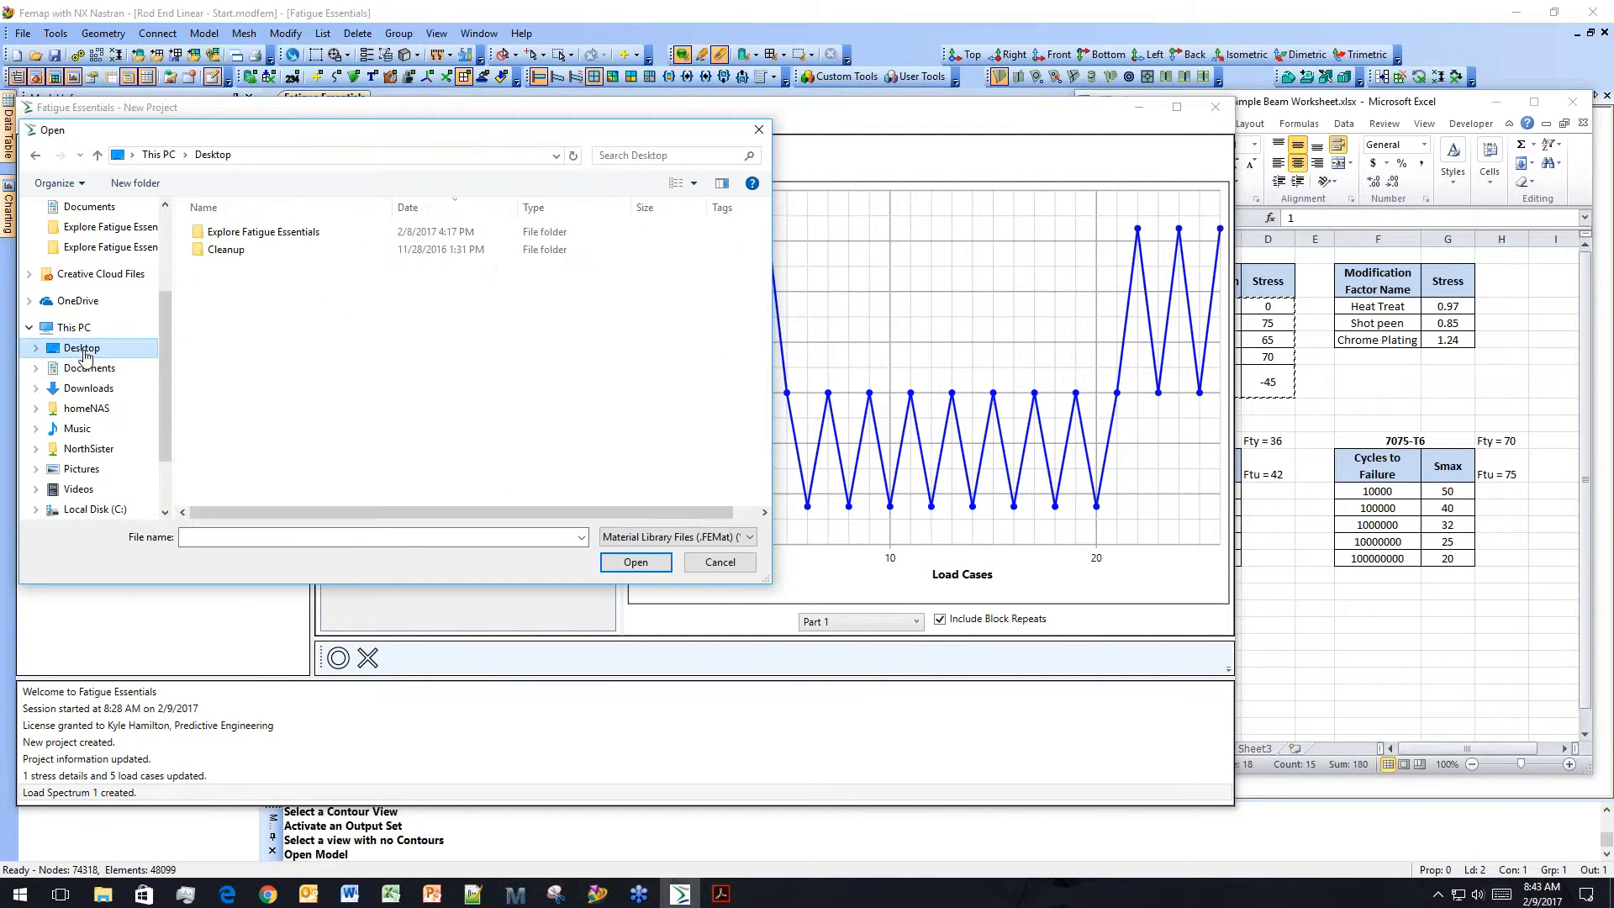
double_click(240, 231)
click(260, 255)
click(635, 562)
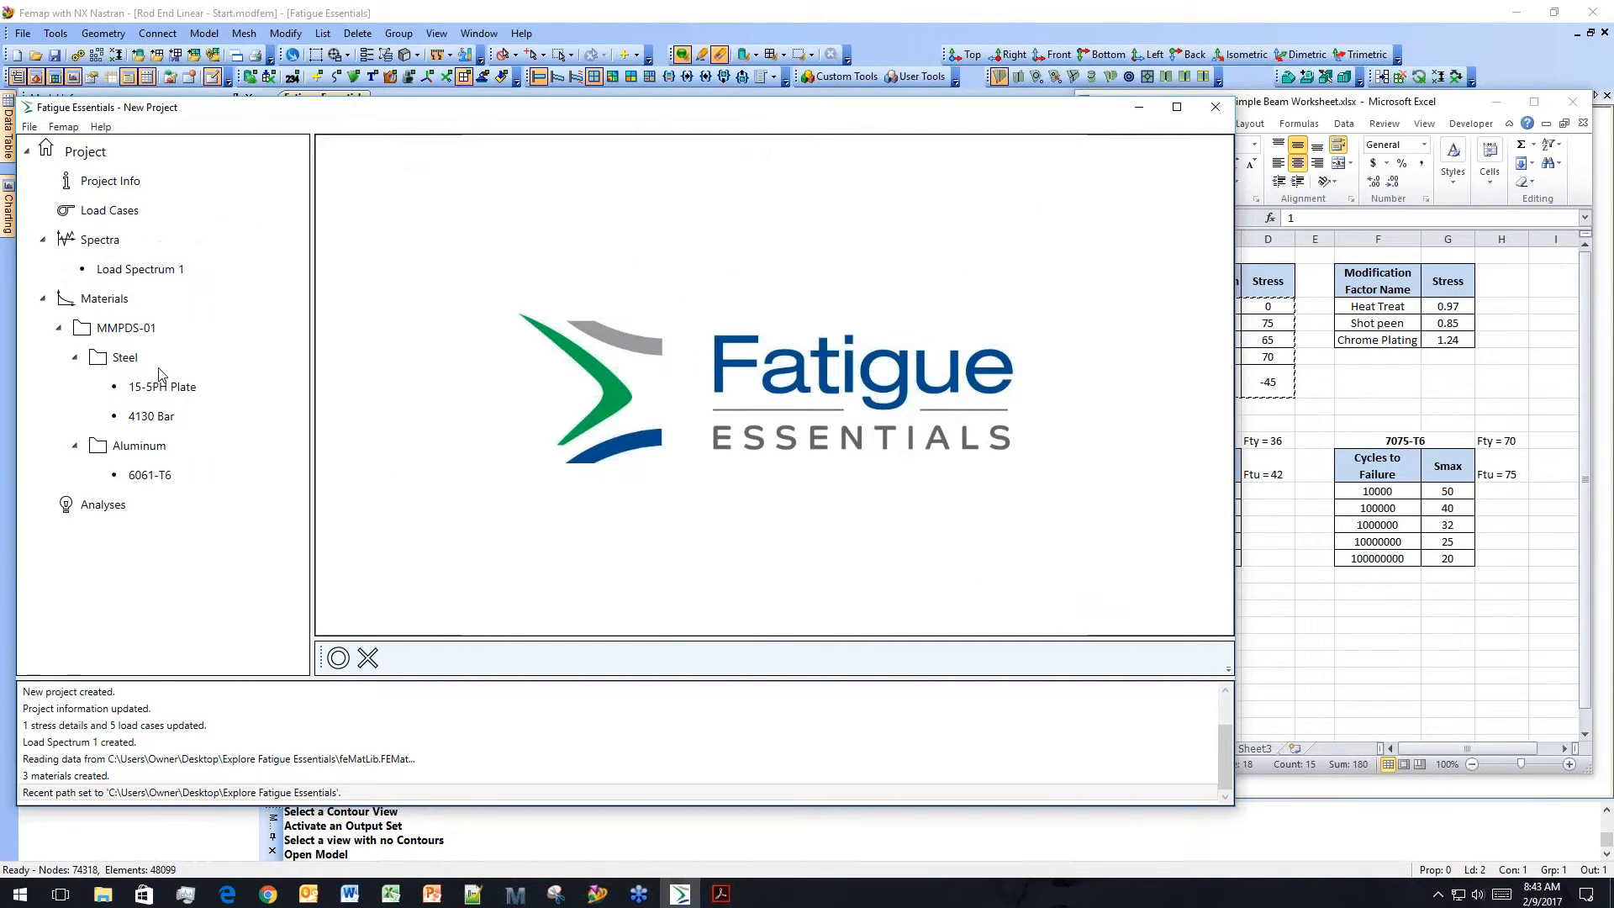
mouse_move(190, 423)
mouse_move(179, 474)
Create a new material and name it 7075.
mouse_move(237, 303)
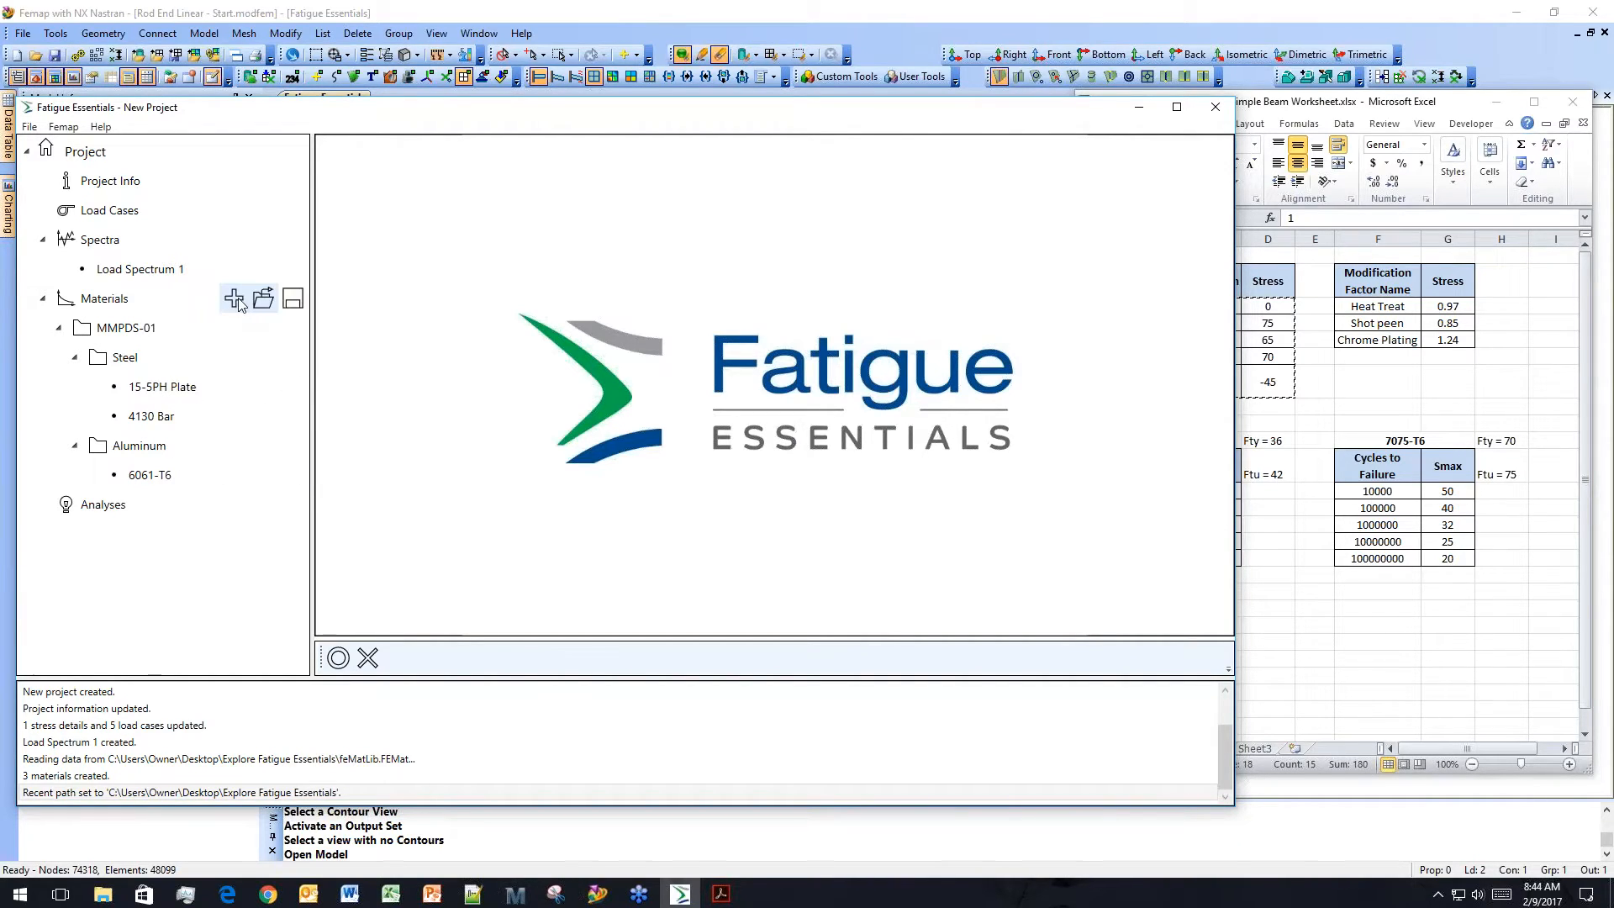
click(234, 299)
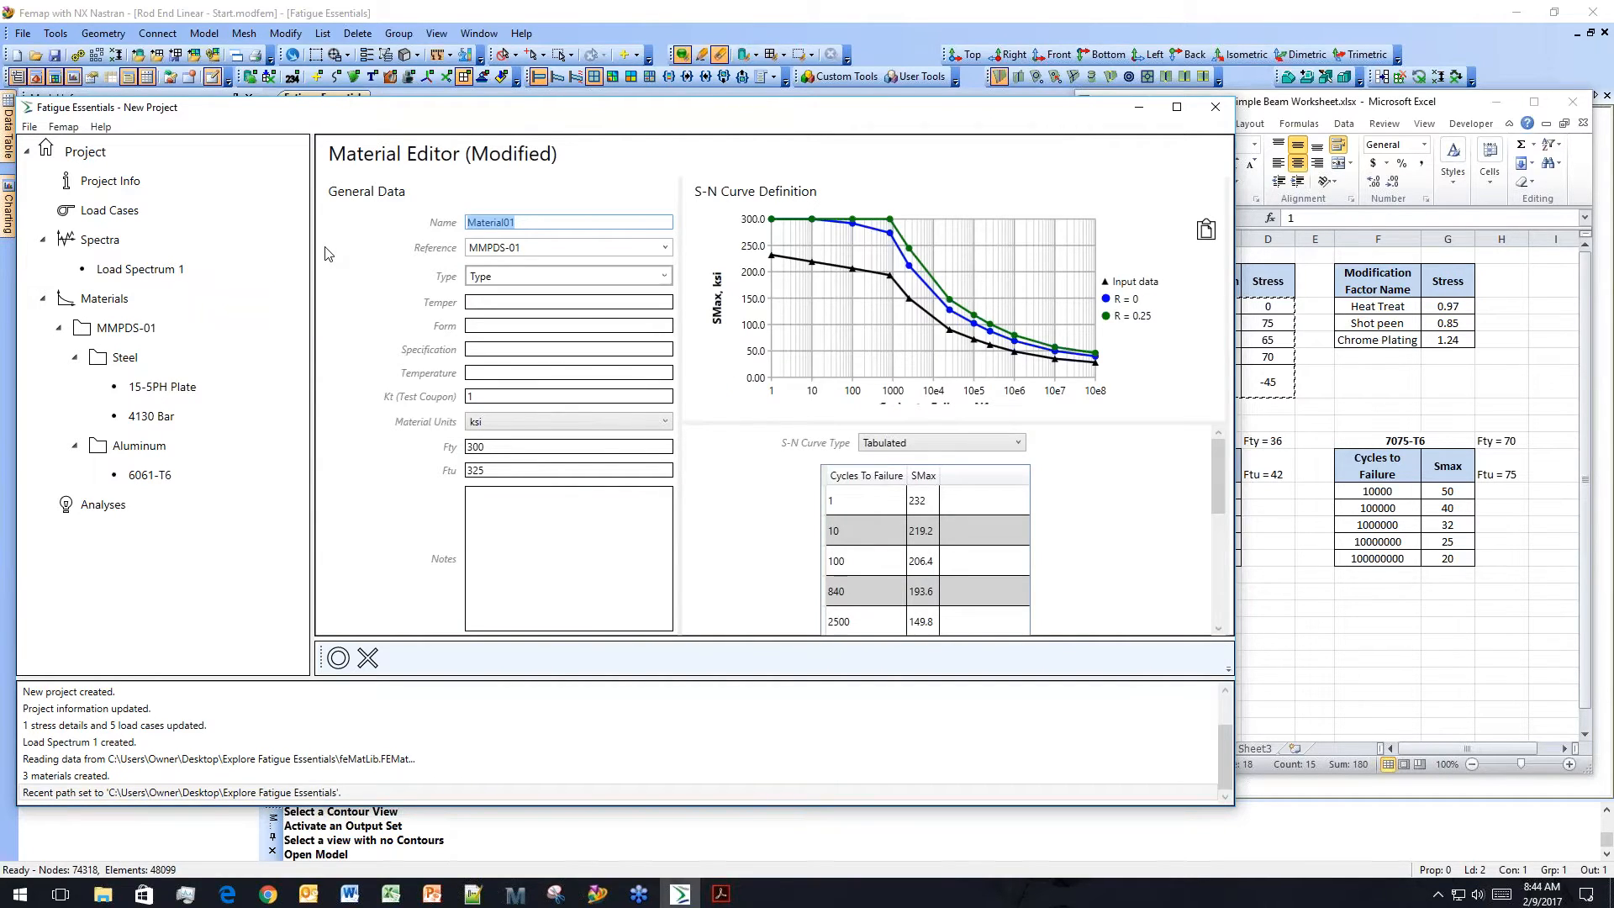
text(70)
key(BackSpace)
key(BackSpace)
key(BackSpace)
key(BackSpace)
key(BackSpace)
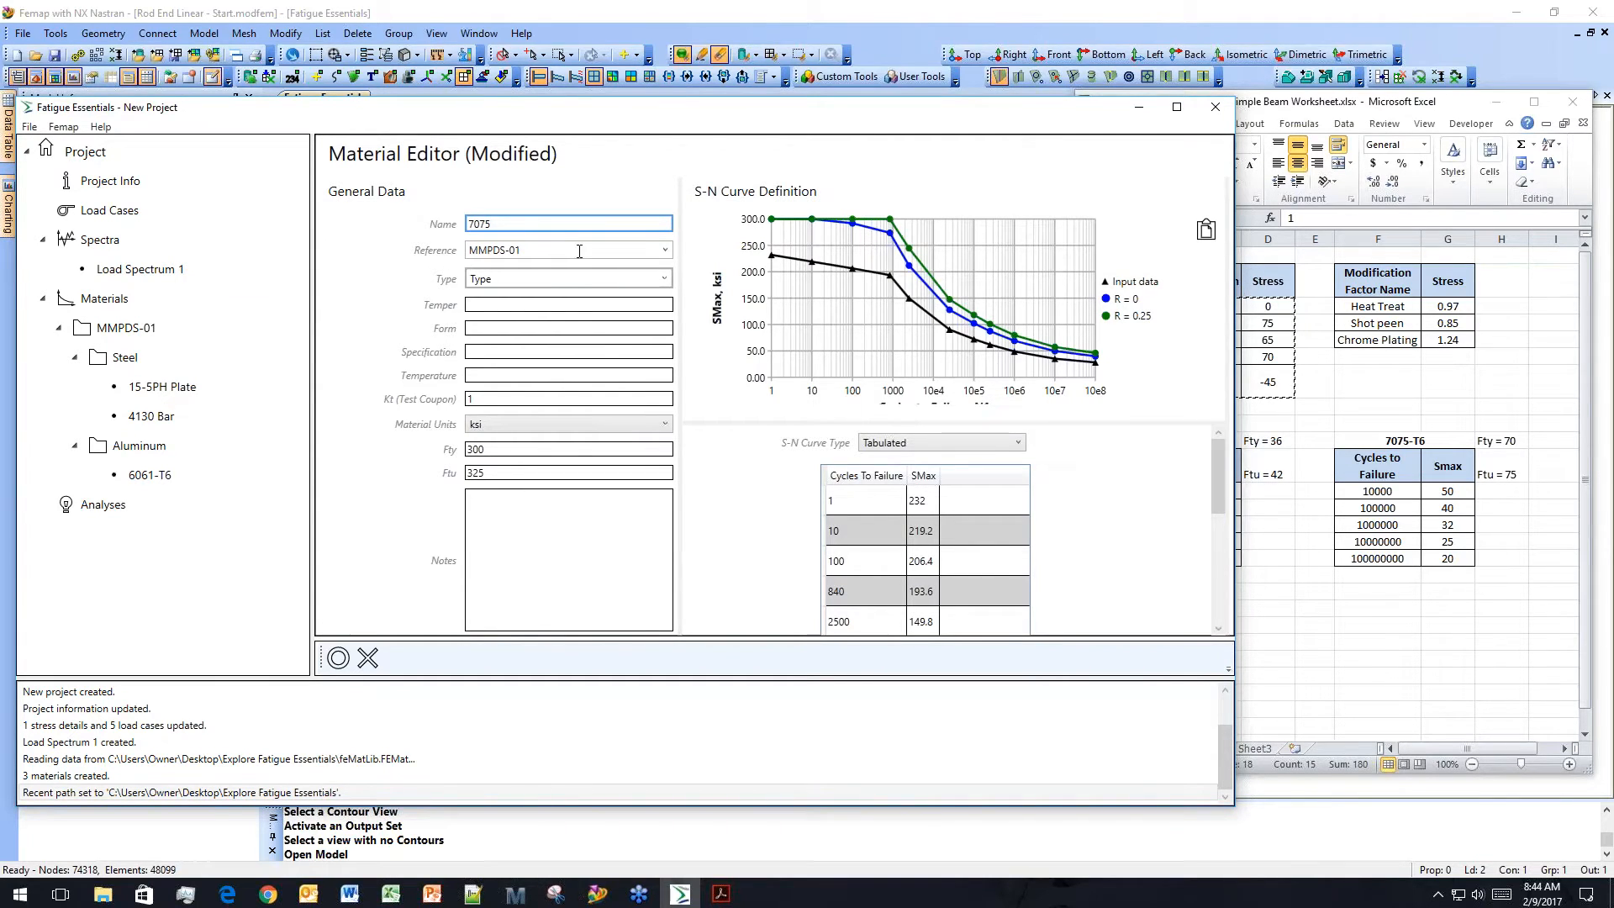
Classify the 7075 material as type Aluminum under the MMPDS-01 reference.
click(670, 249)
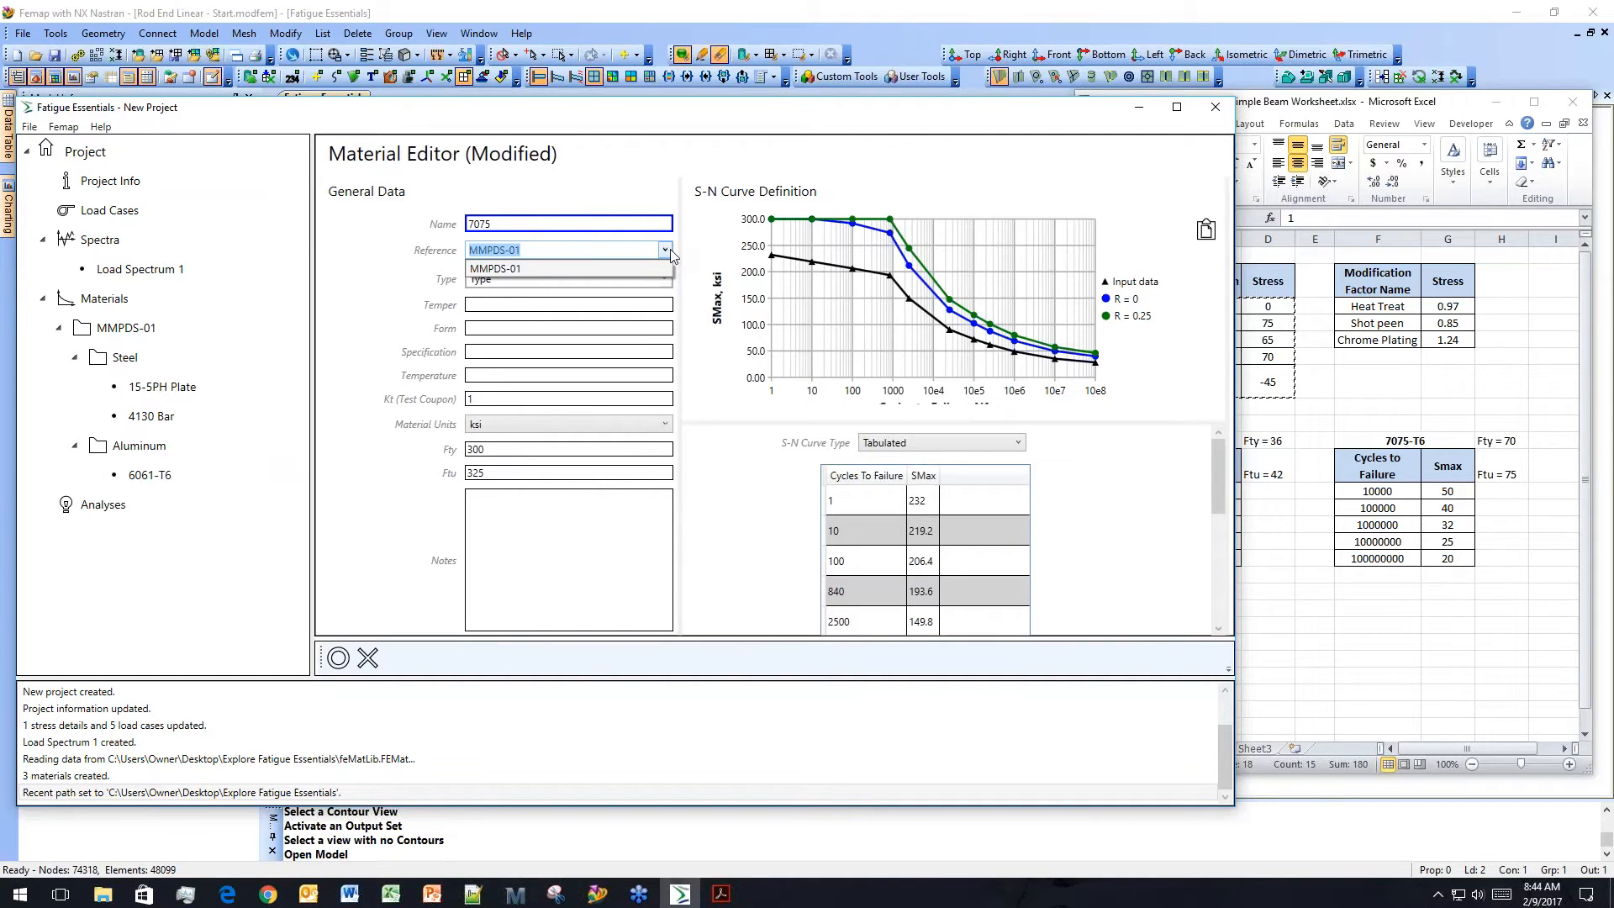
click(669, 249)
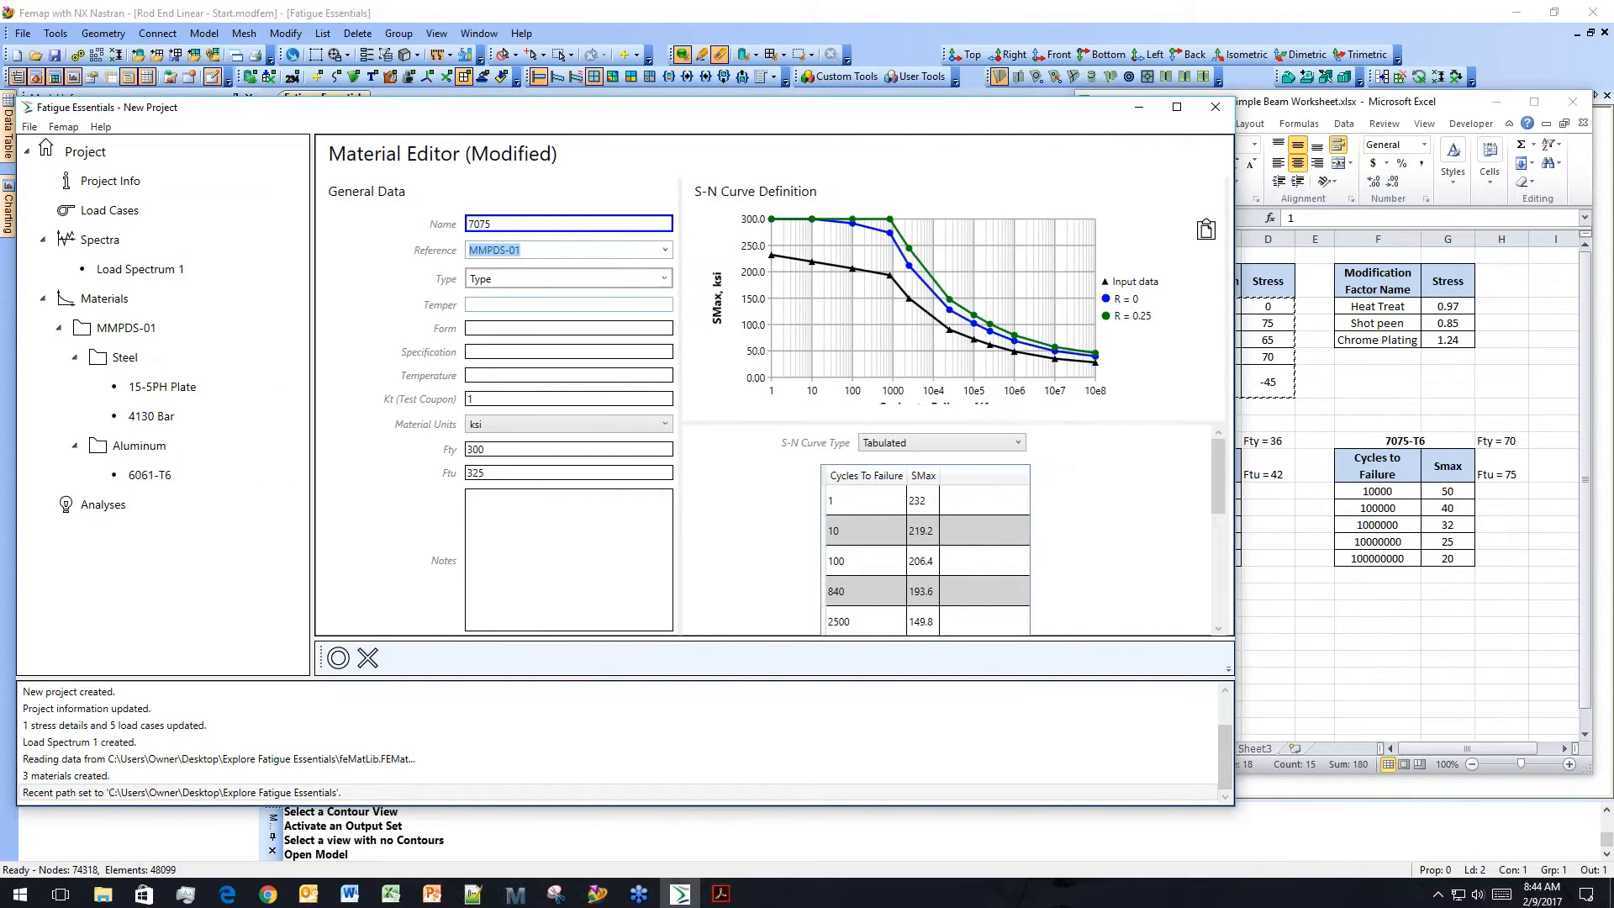
click(665, 278)
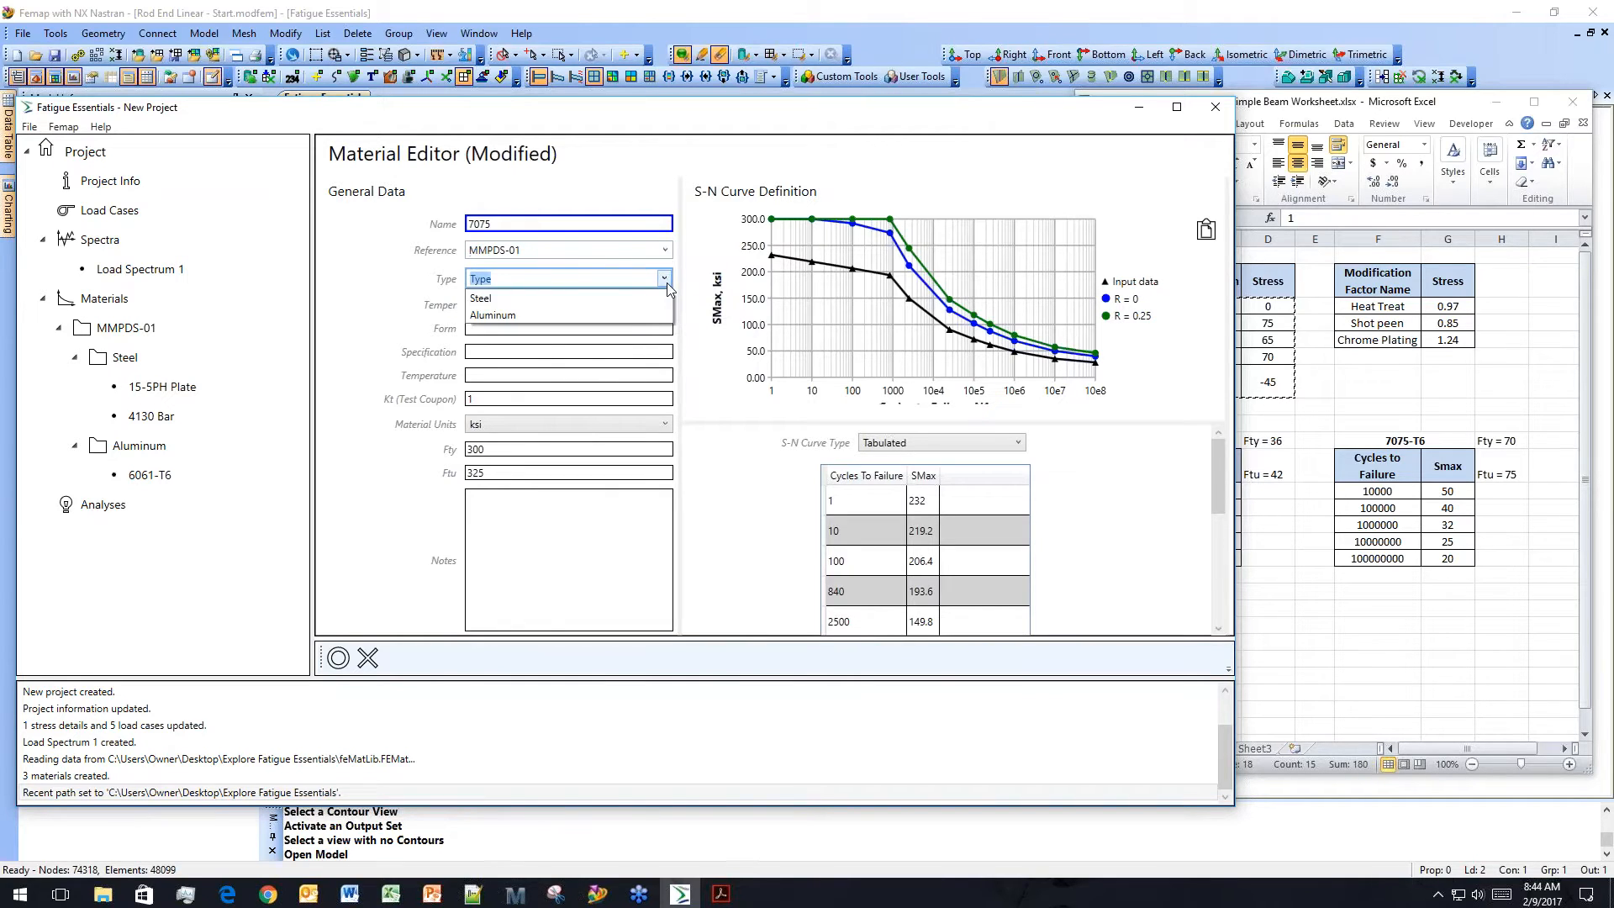
click(625, 316)
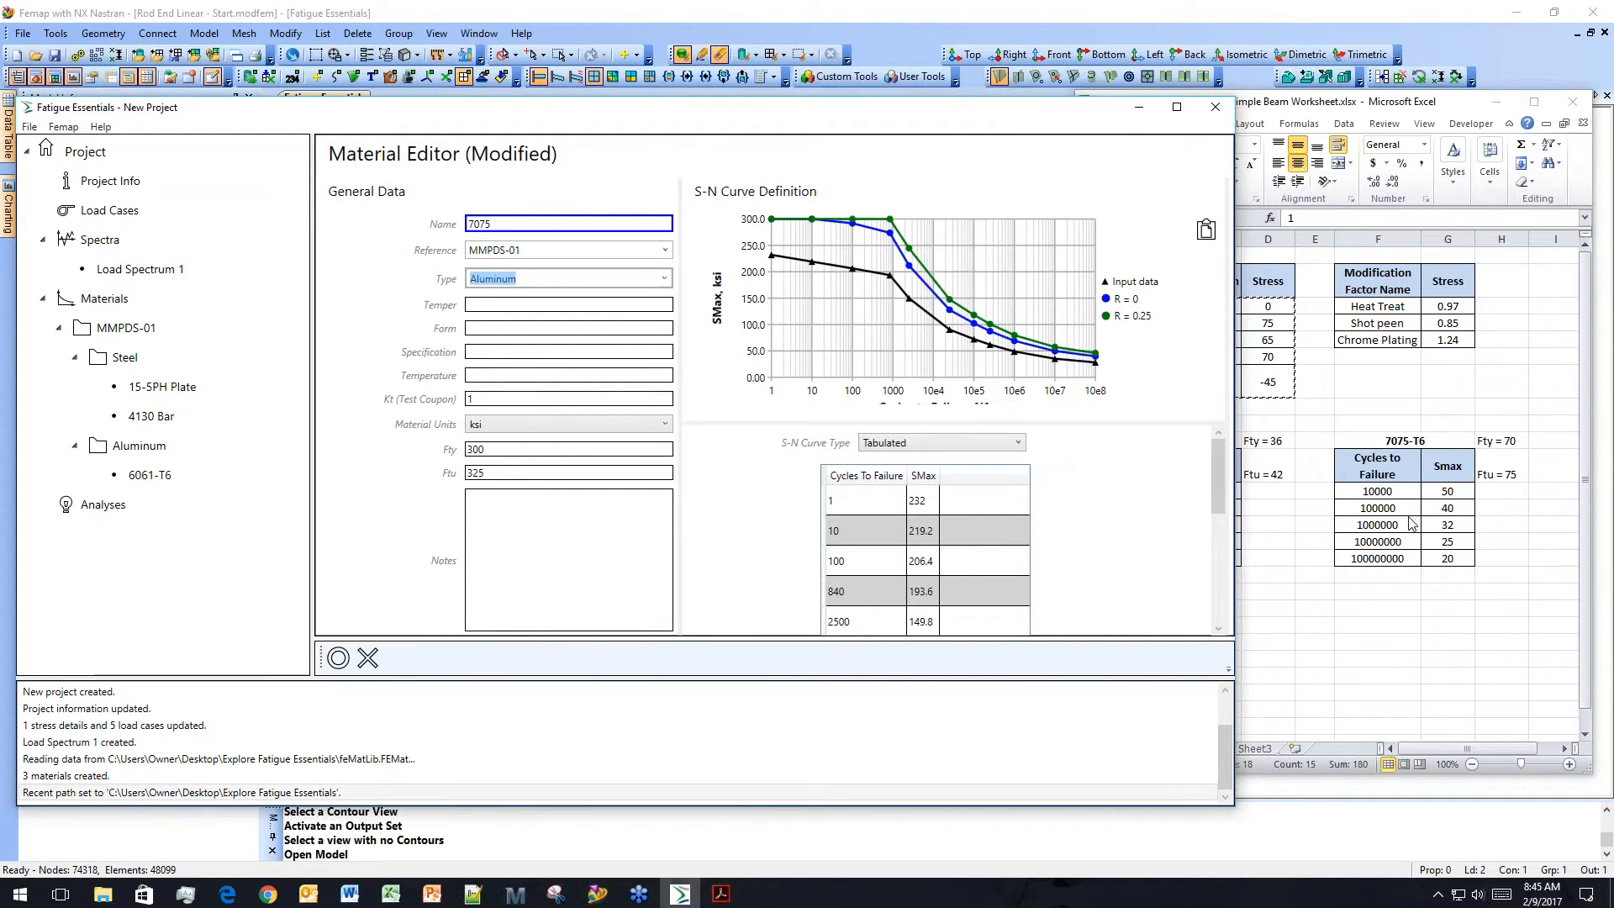
Delete the default S-N table rows between 10 and 100000000 cycles.
click(1005, 560)
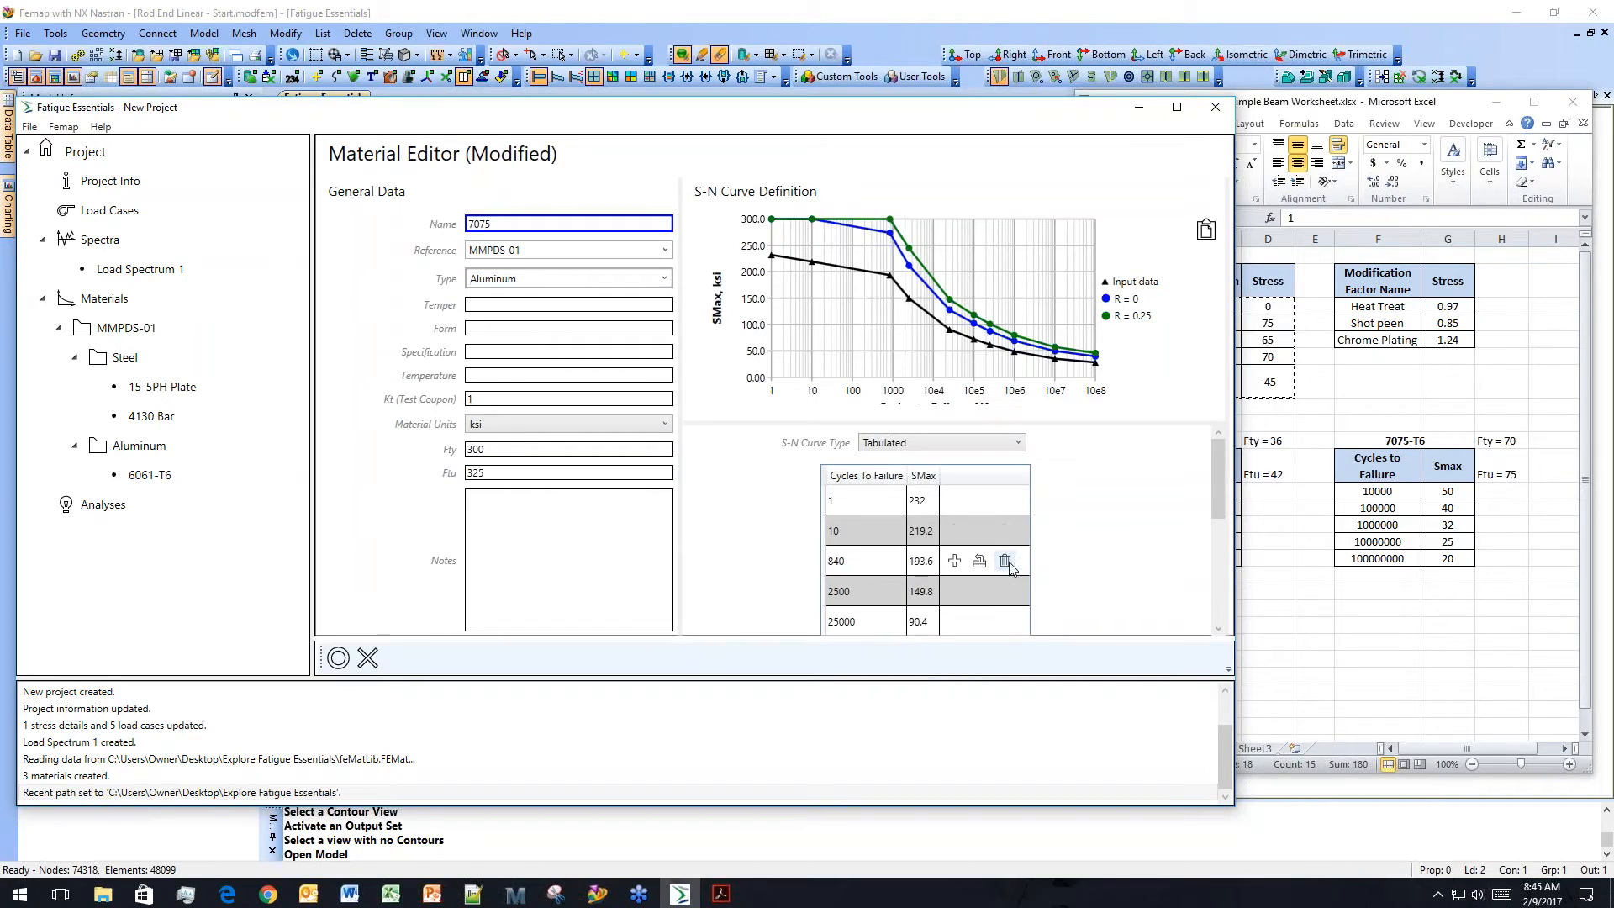
click(1004, 560)
click(1002, 562)
click(1003, 562)
click(1002, 563)
click(1002, 563)
click(1000, 564)
click(1001, 563)
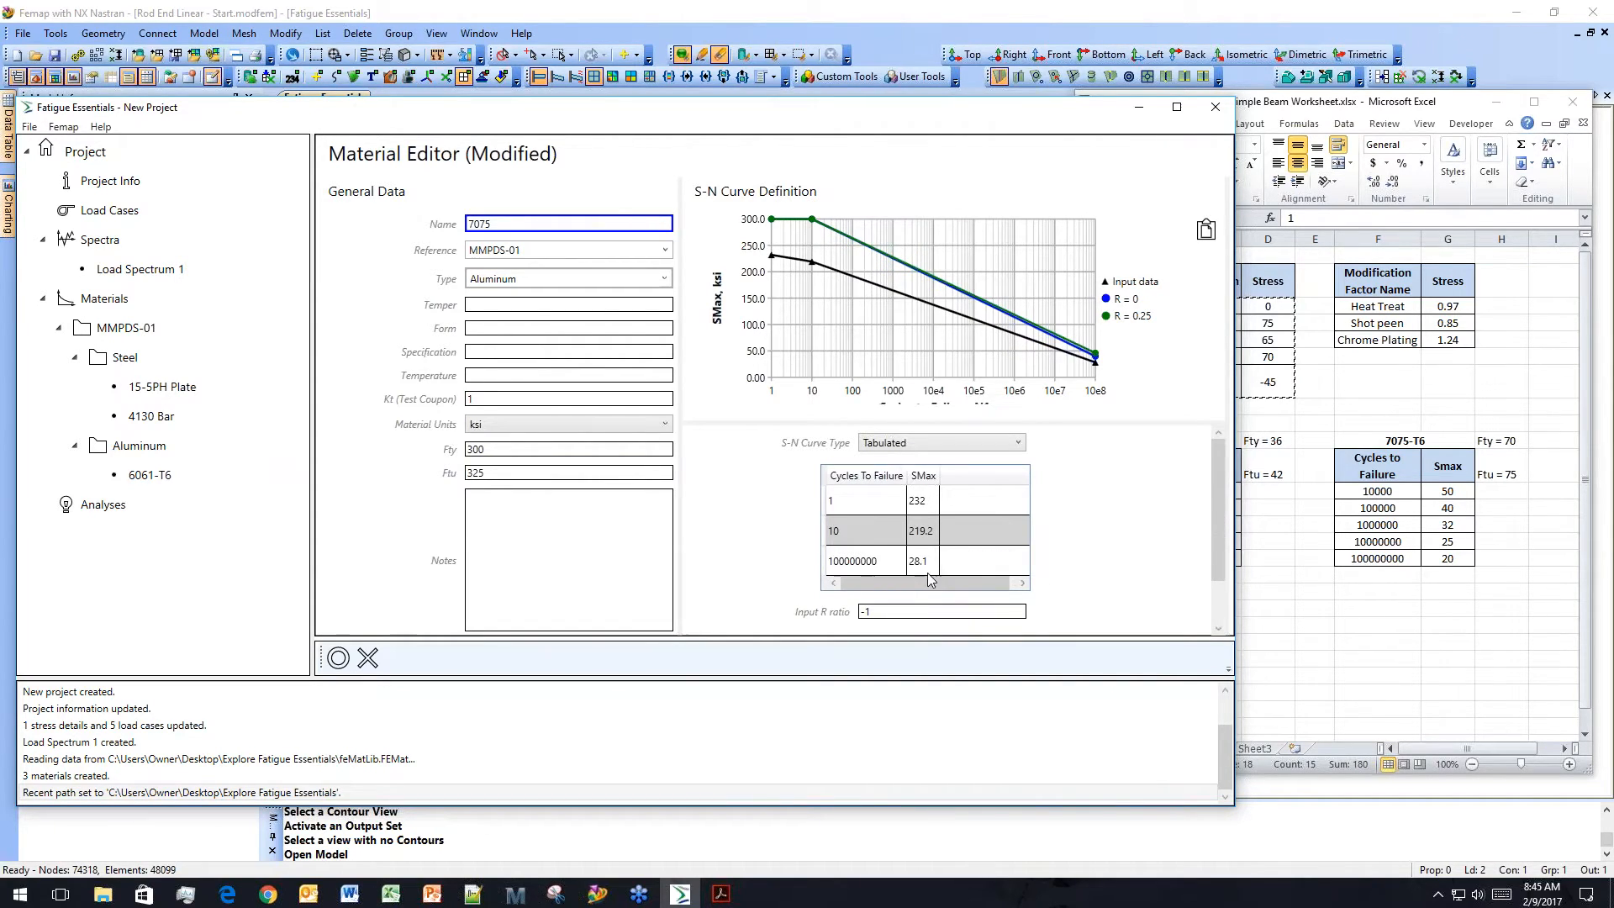
Copy the five 7075-T6 cycles-to-failure and Smax rows from the Excel worksheet into the material's S-N table.
click(1393, 493)
drag(1391, 494, 1434, 558)
key(ctrl+c)
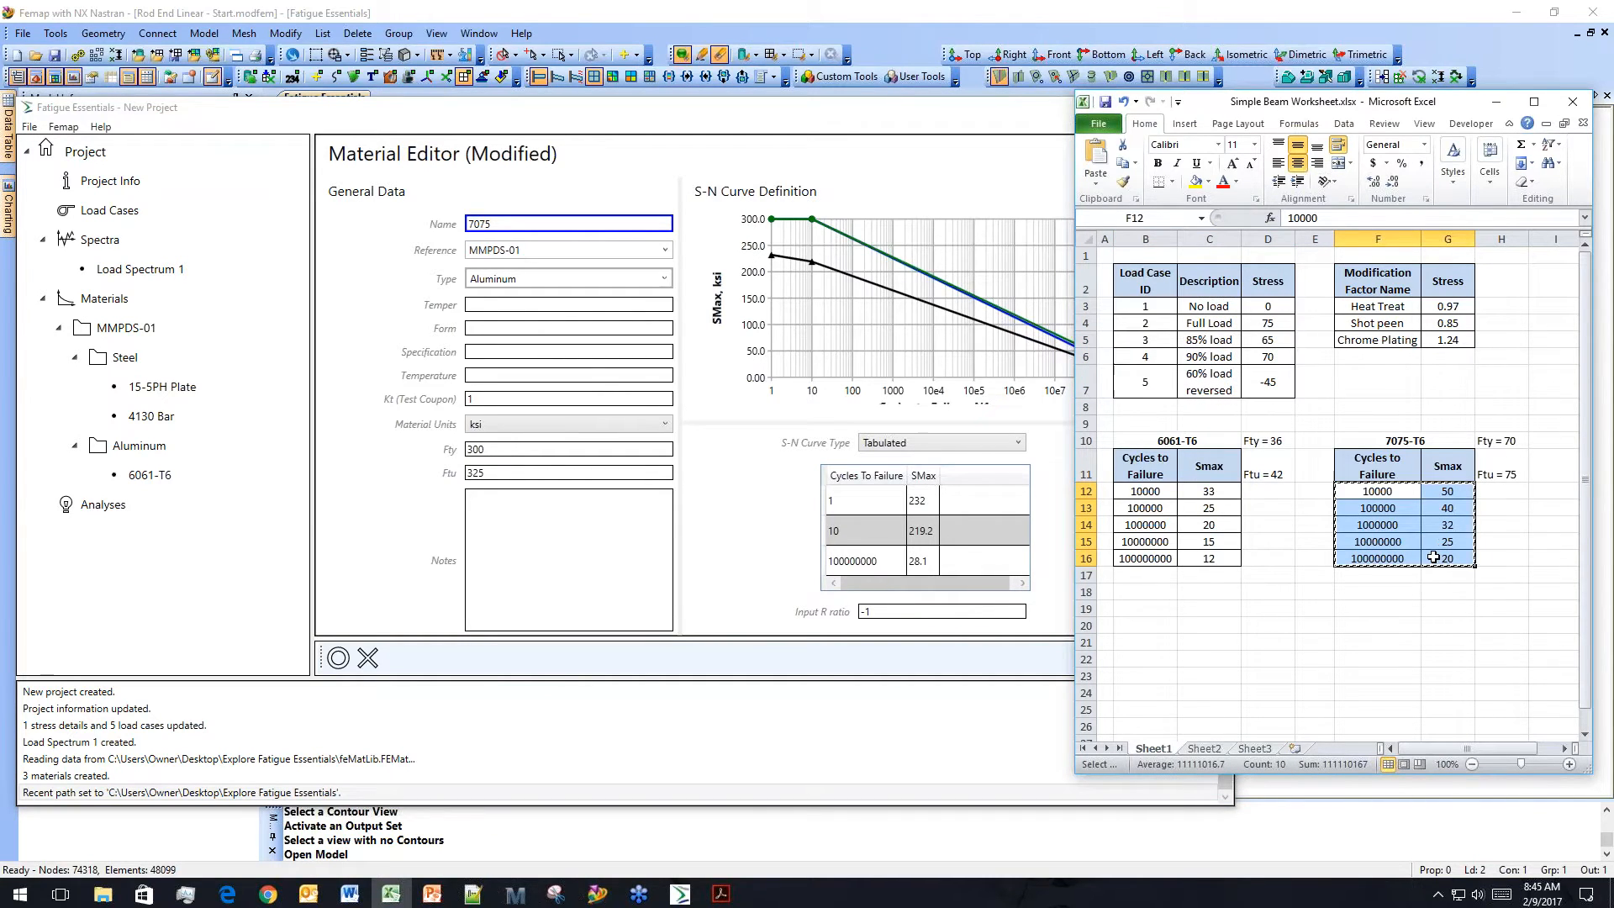
click(1005, 539)
key(ctrl+v)
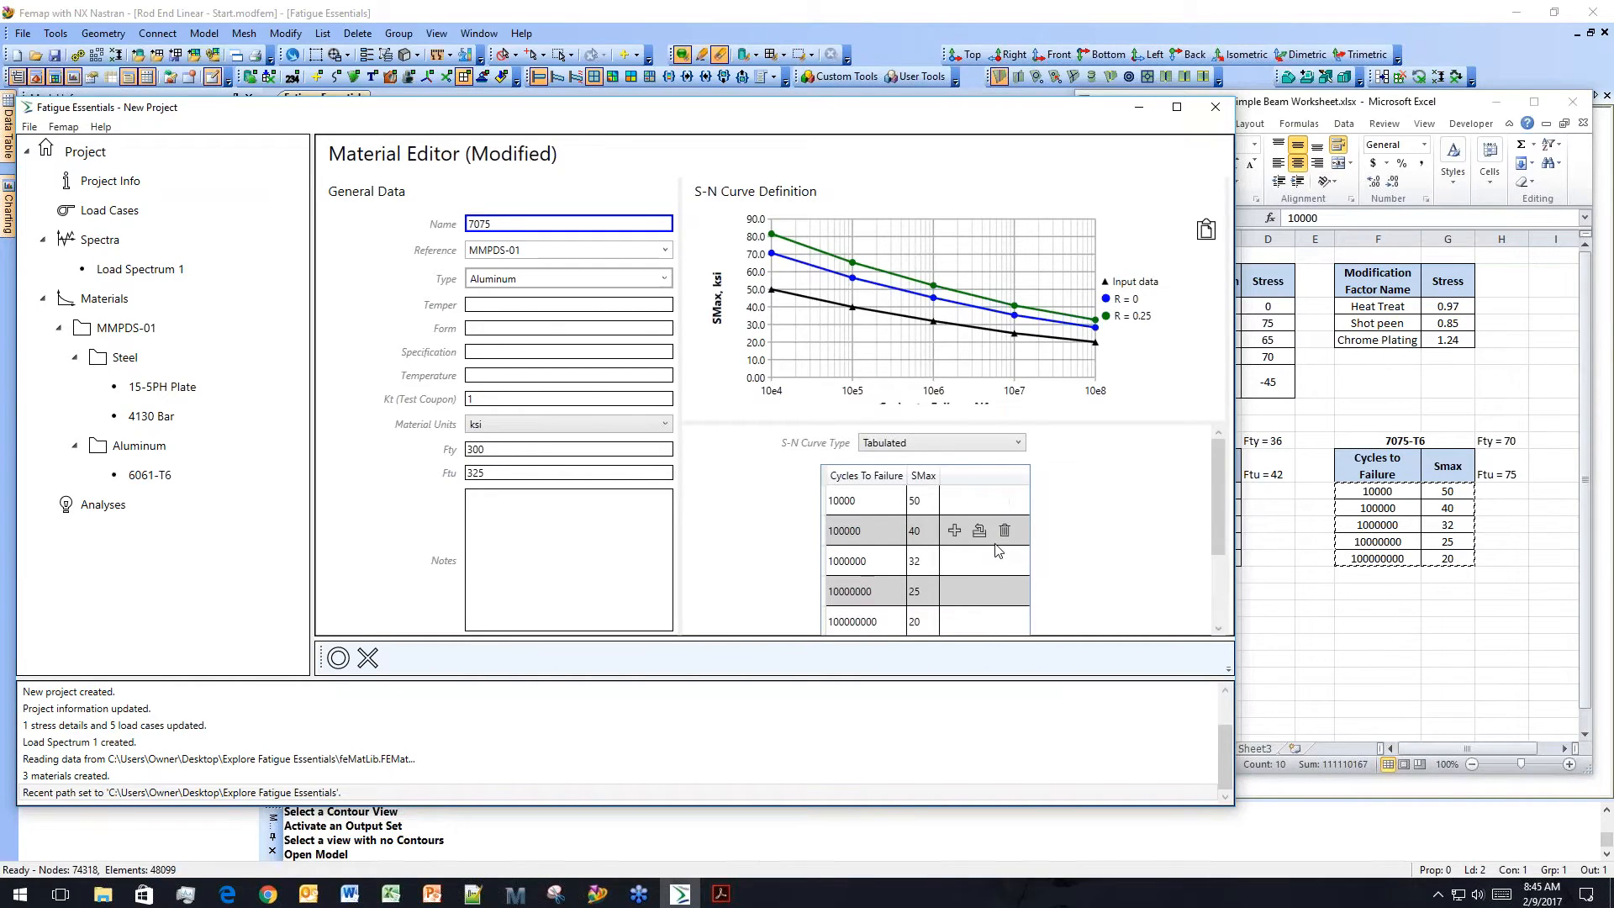
Set the 7075 material's Fty to 70 and Ftu to 75, and apply the material to the project.
double_click(555, 448)
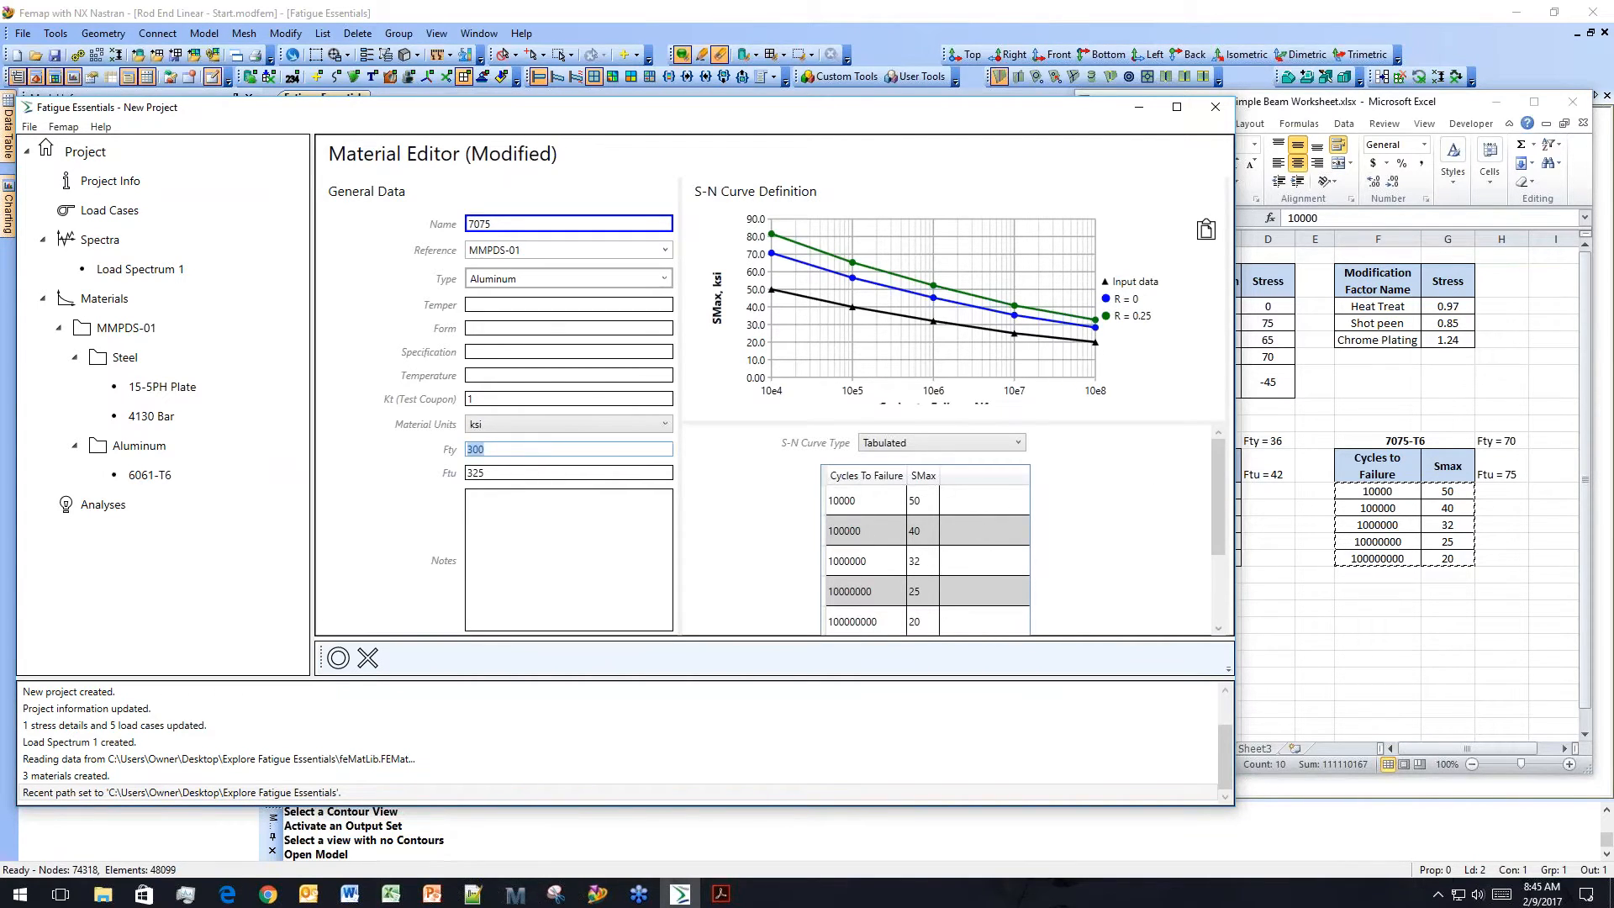
text(70)
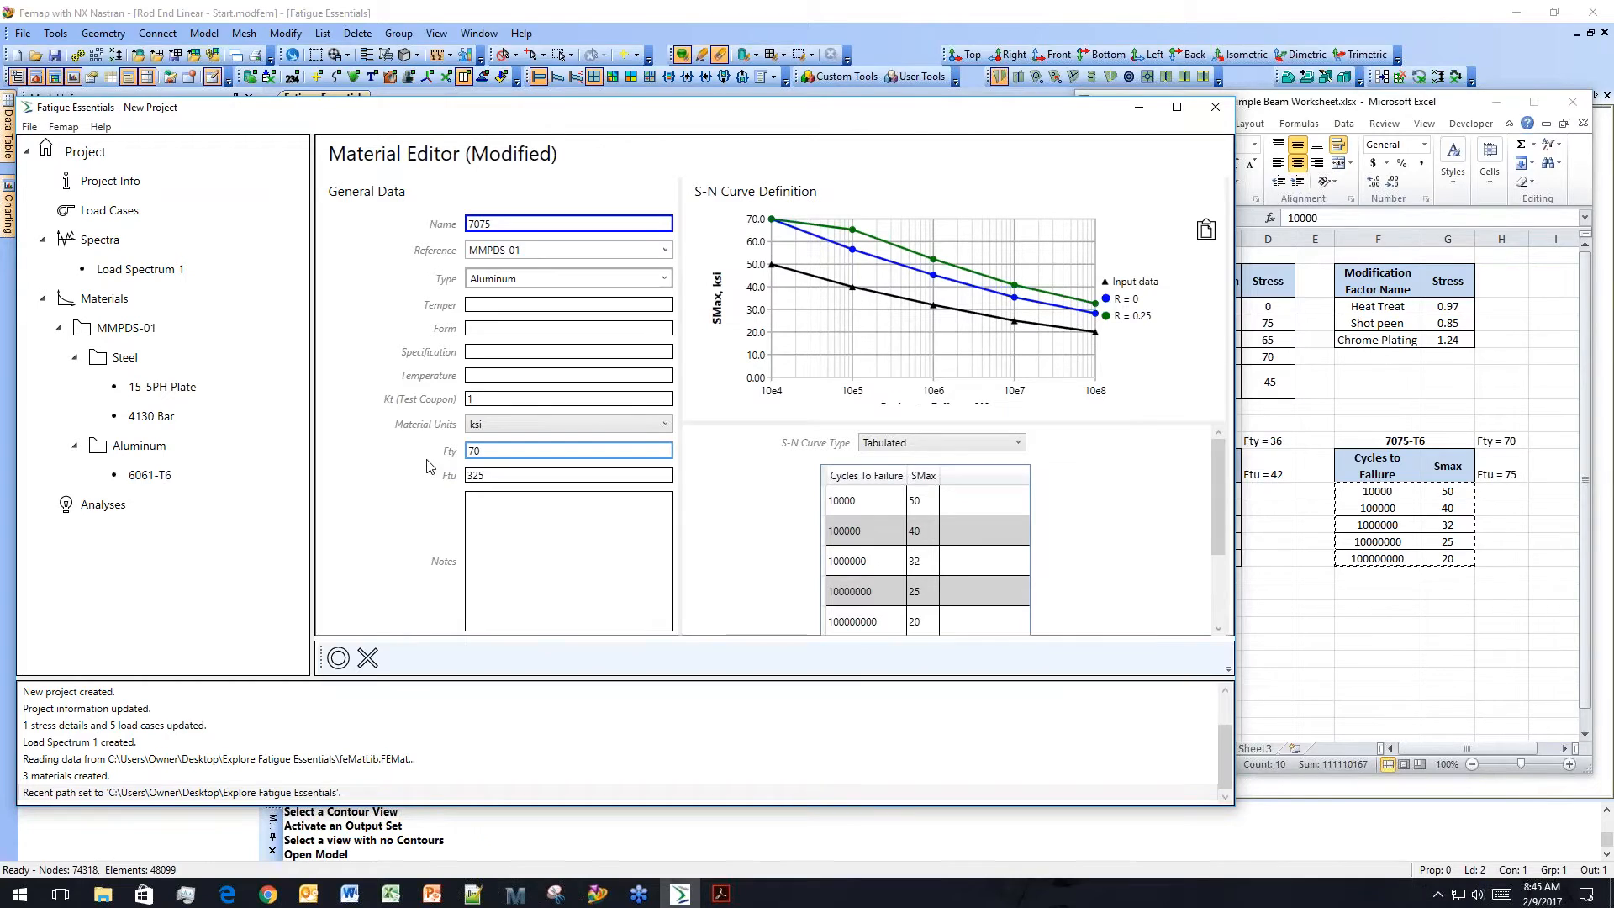
click(483, 475)
key(BackSpace)
key(BackSpace)
key(BackSpace)
text(75)
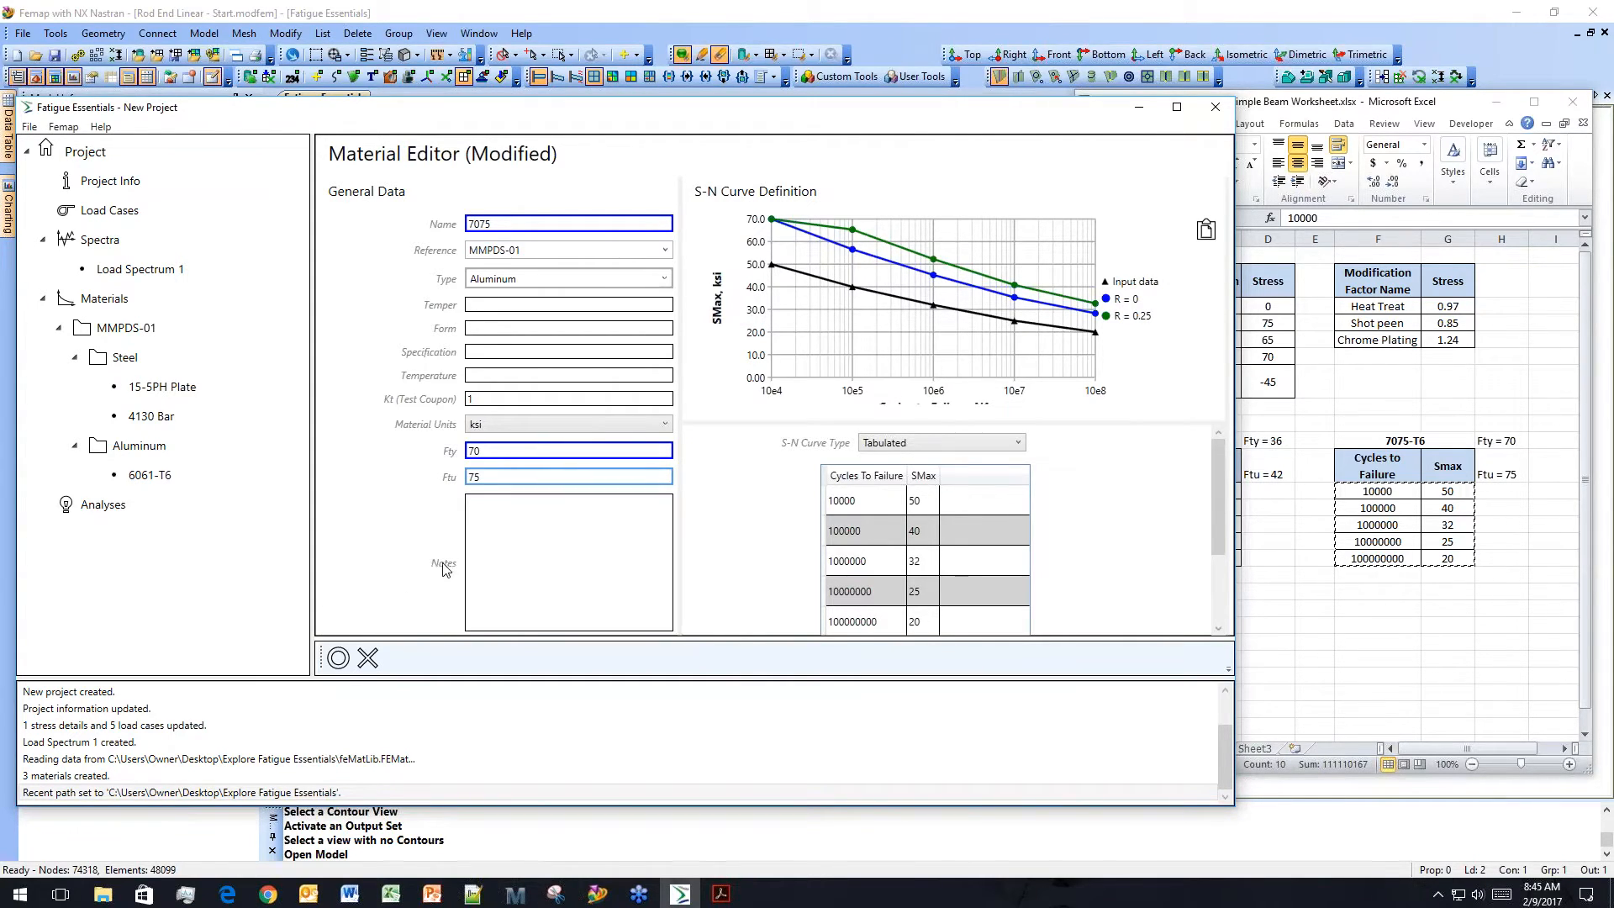
click(338, 660)
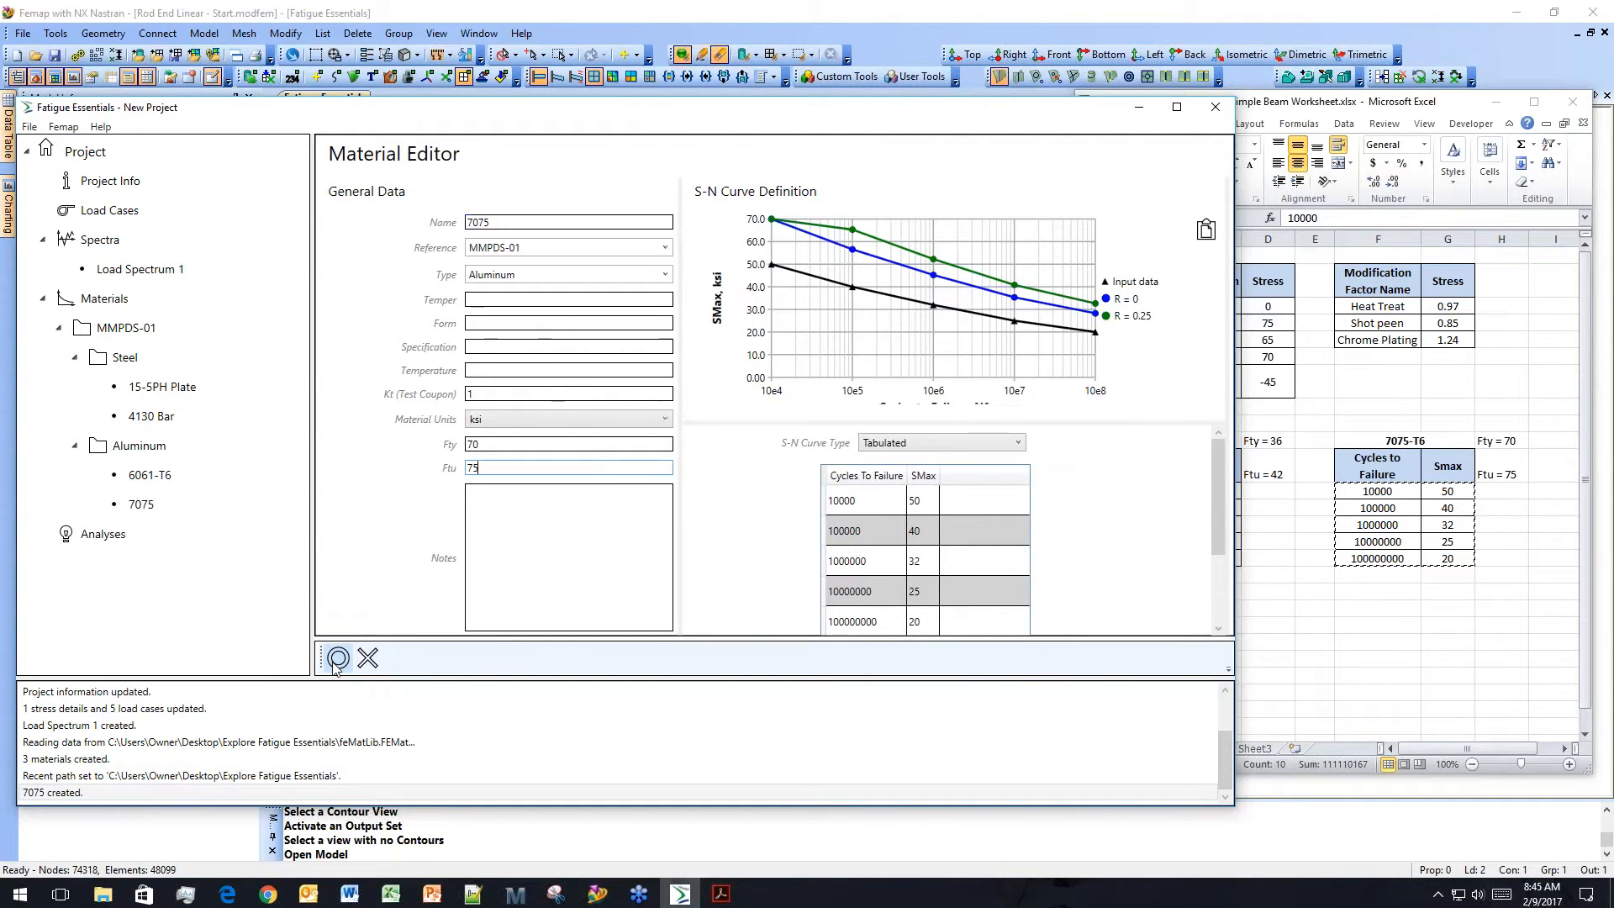
Save the material library as feMatLib-01.FEMat in the Explore Fatigue Essentials folder.
mouse_move(167, 509)
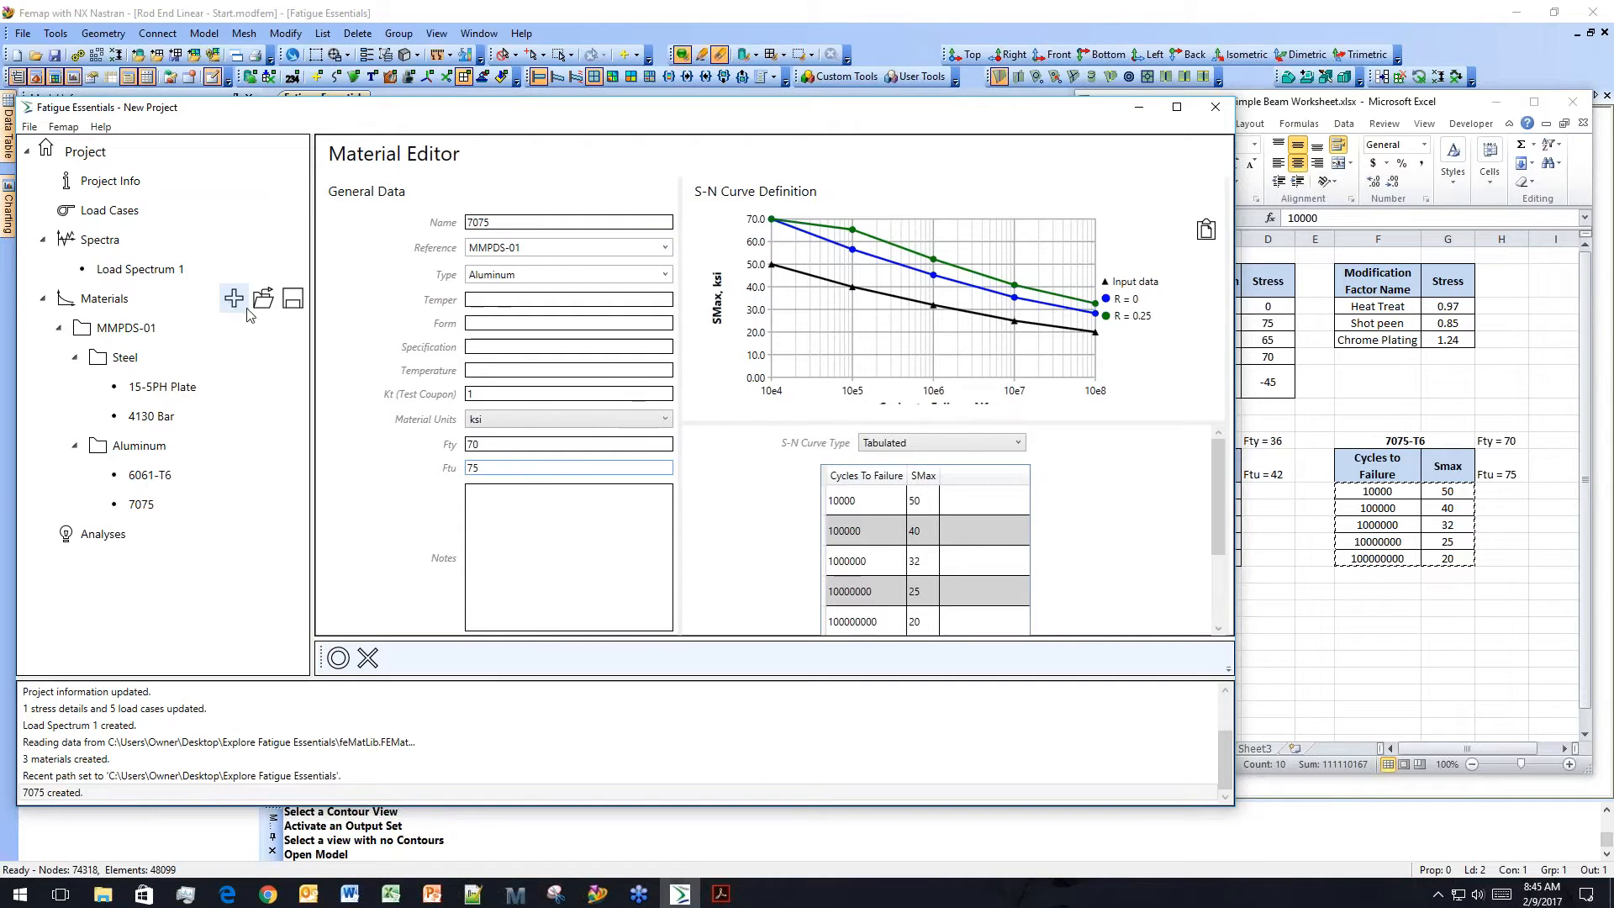
mouse_move(291, 301)
click(291, 301)
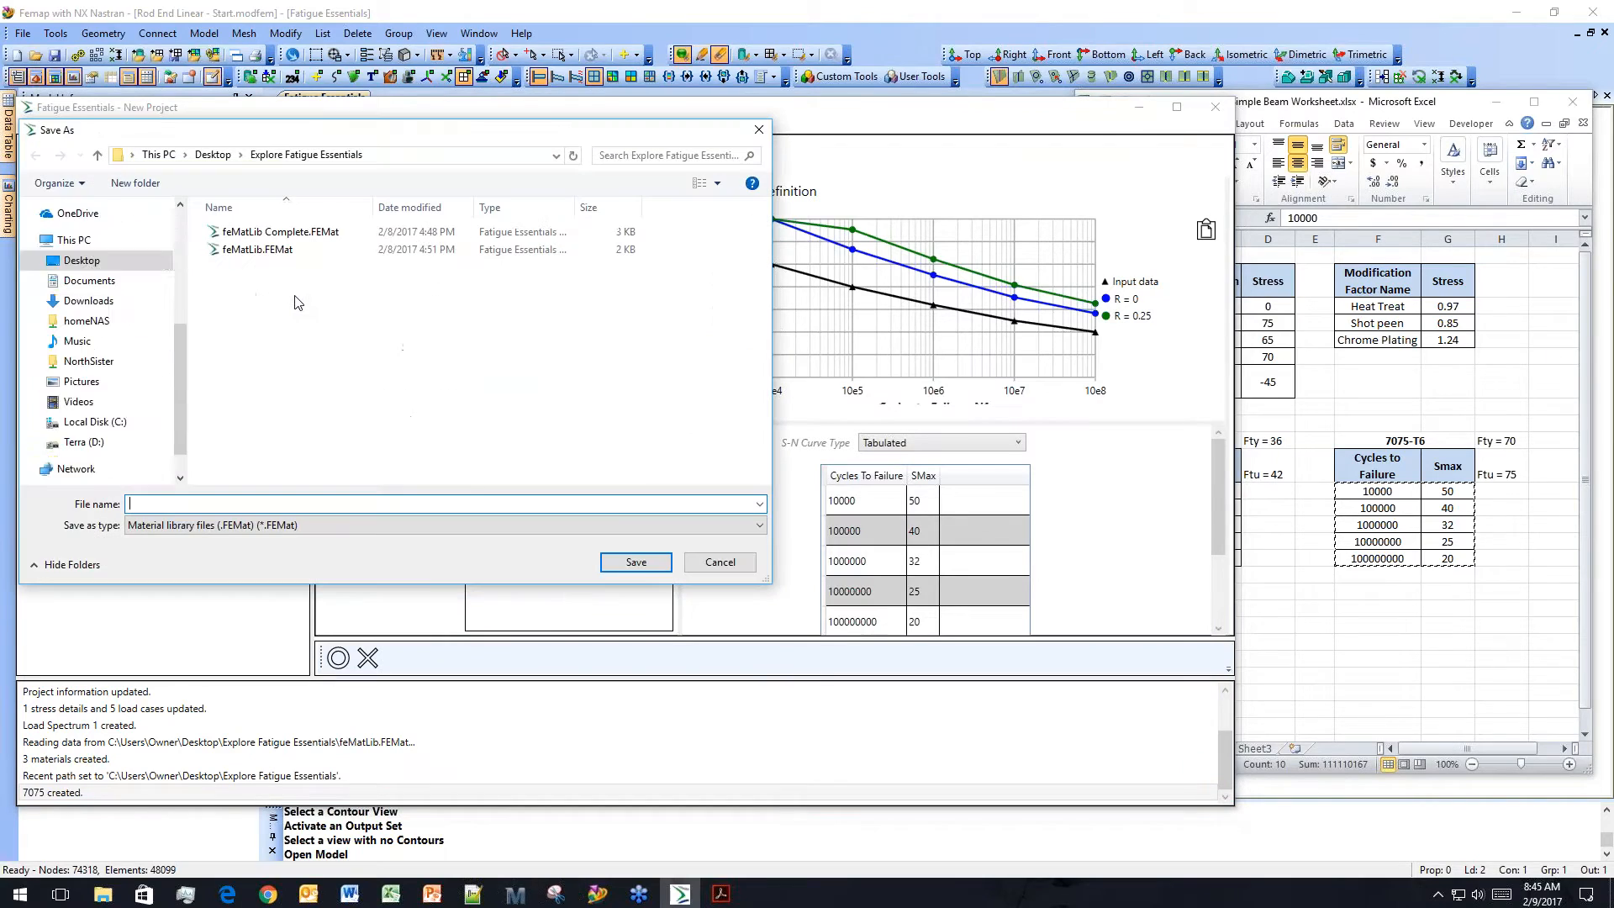
click(286, 250)
double_click(176, 505)
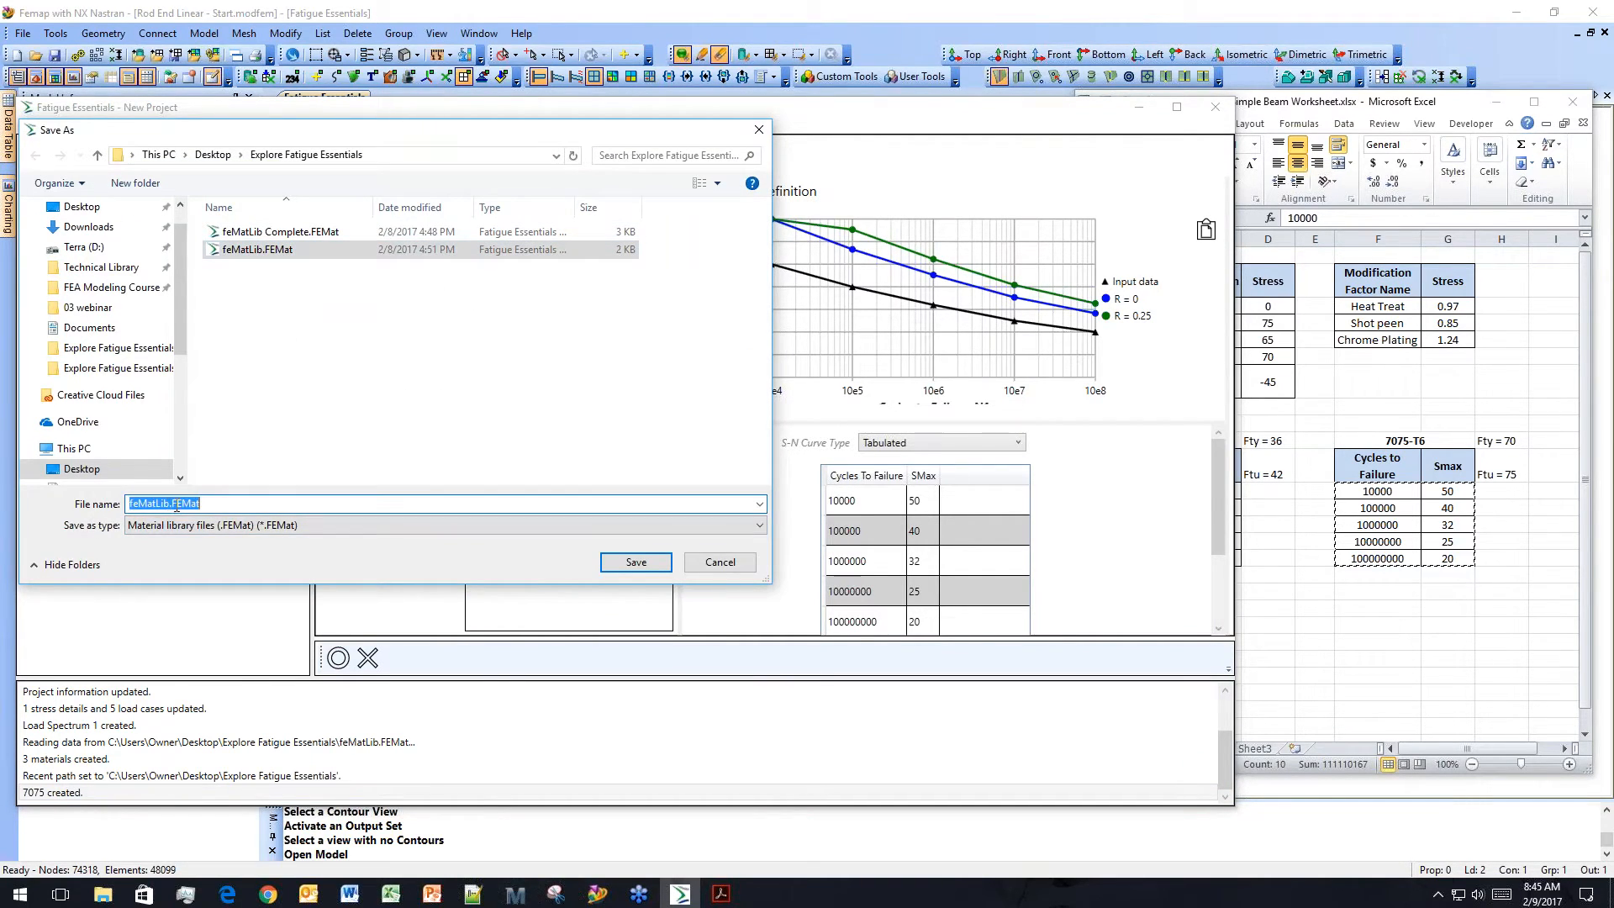
click(167, 504)
text(-01)
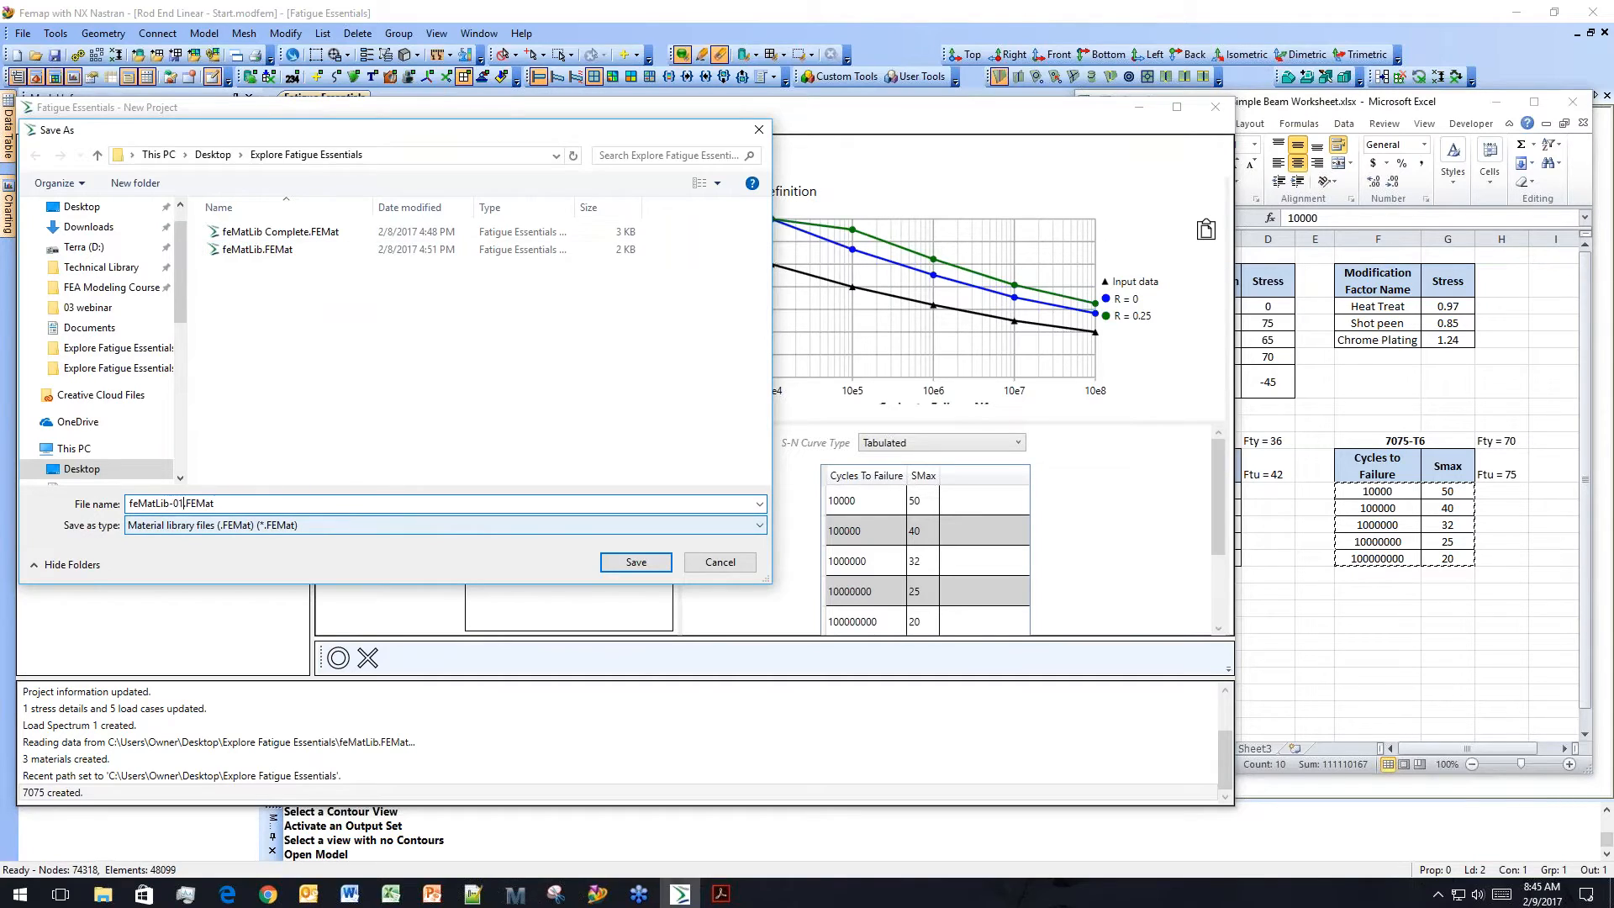
click(611, 560)
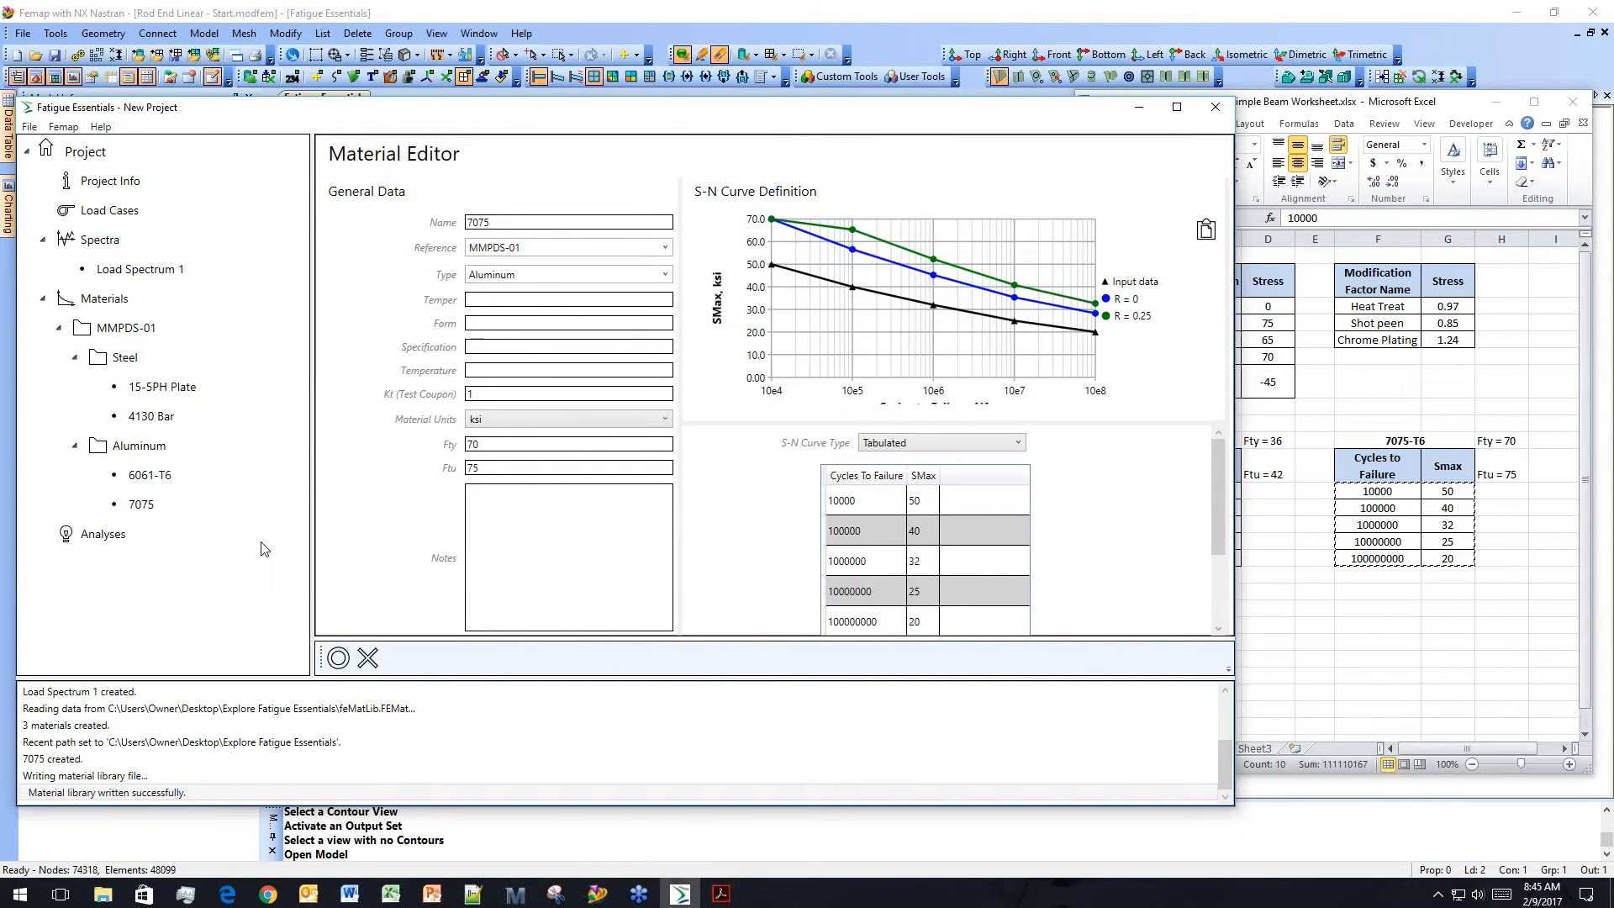
Create a new analysis and name it Simple Analysis.
mouse_move(286, 538)
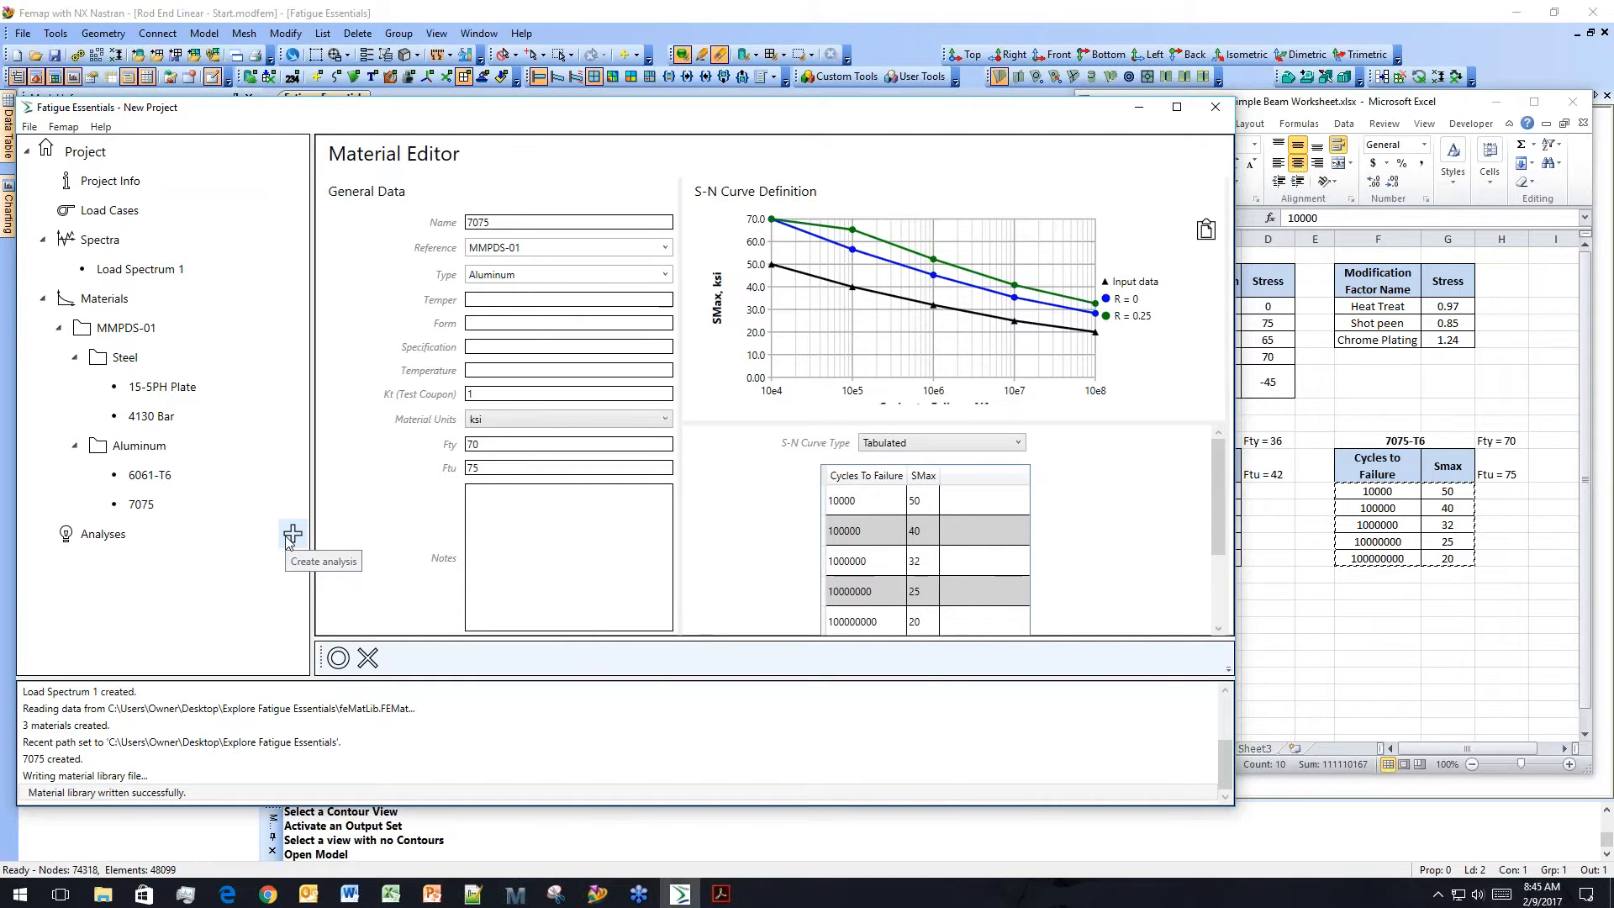
click(291, 536)
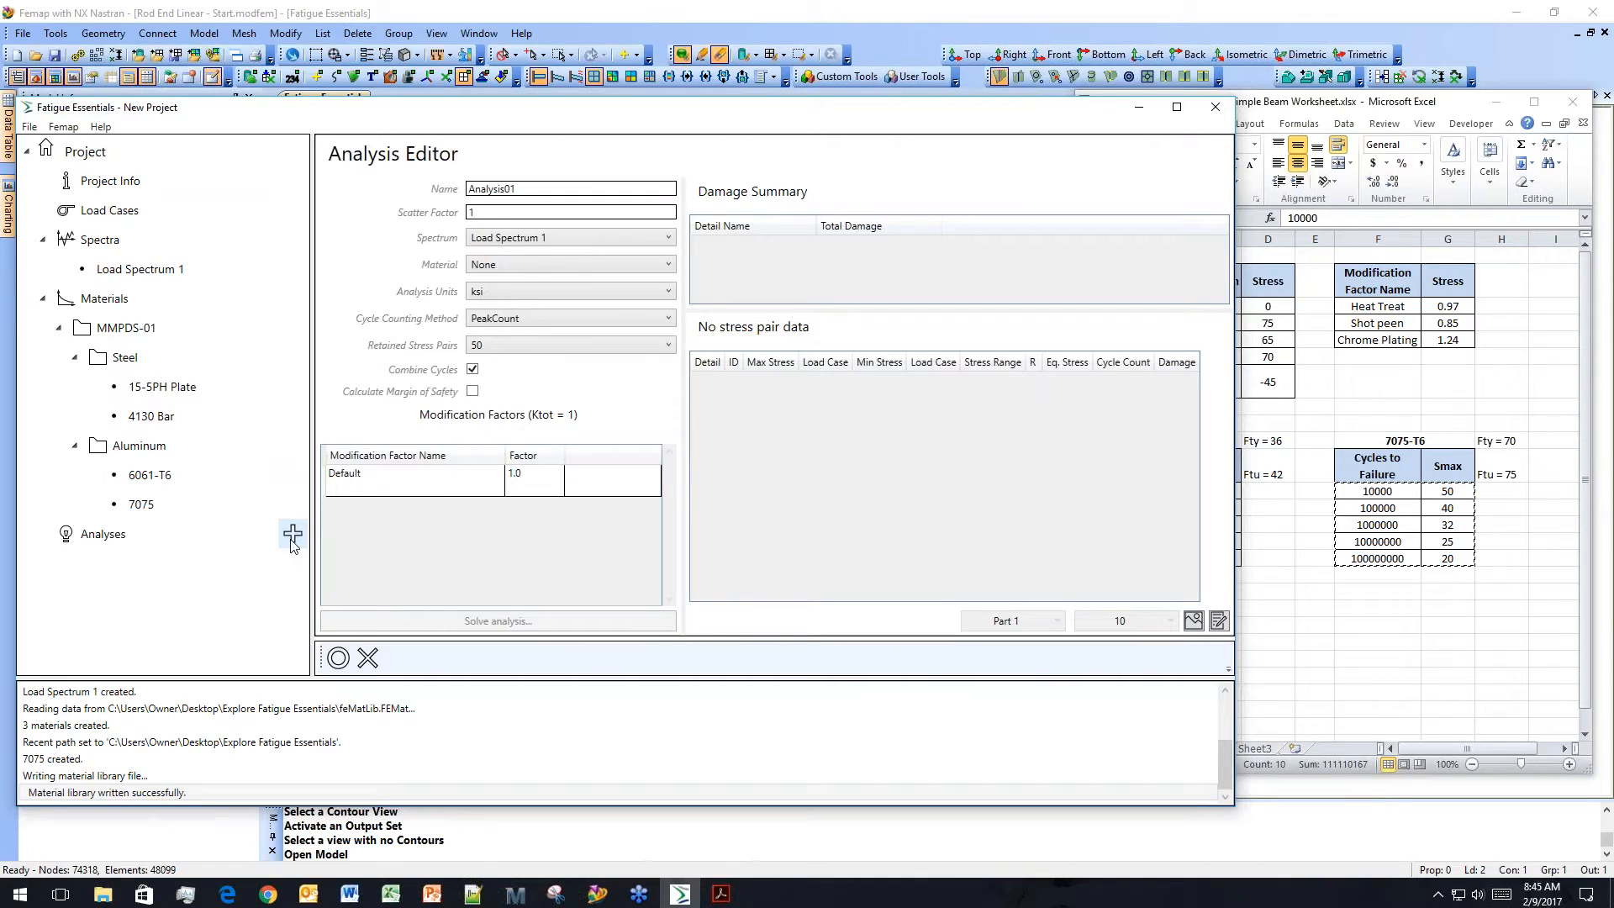
click(532, 184)
key(ctrl+a)
text(Simple)
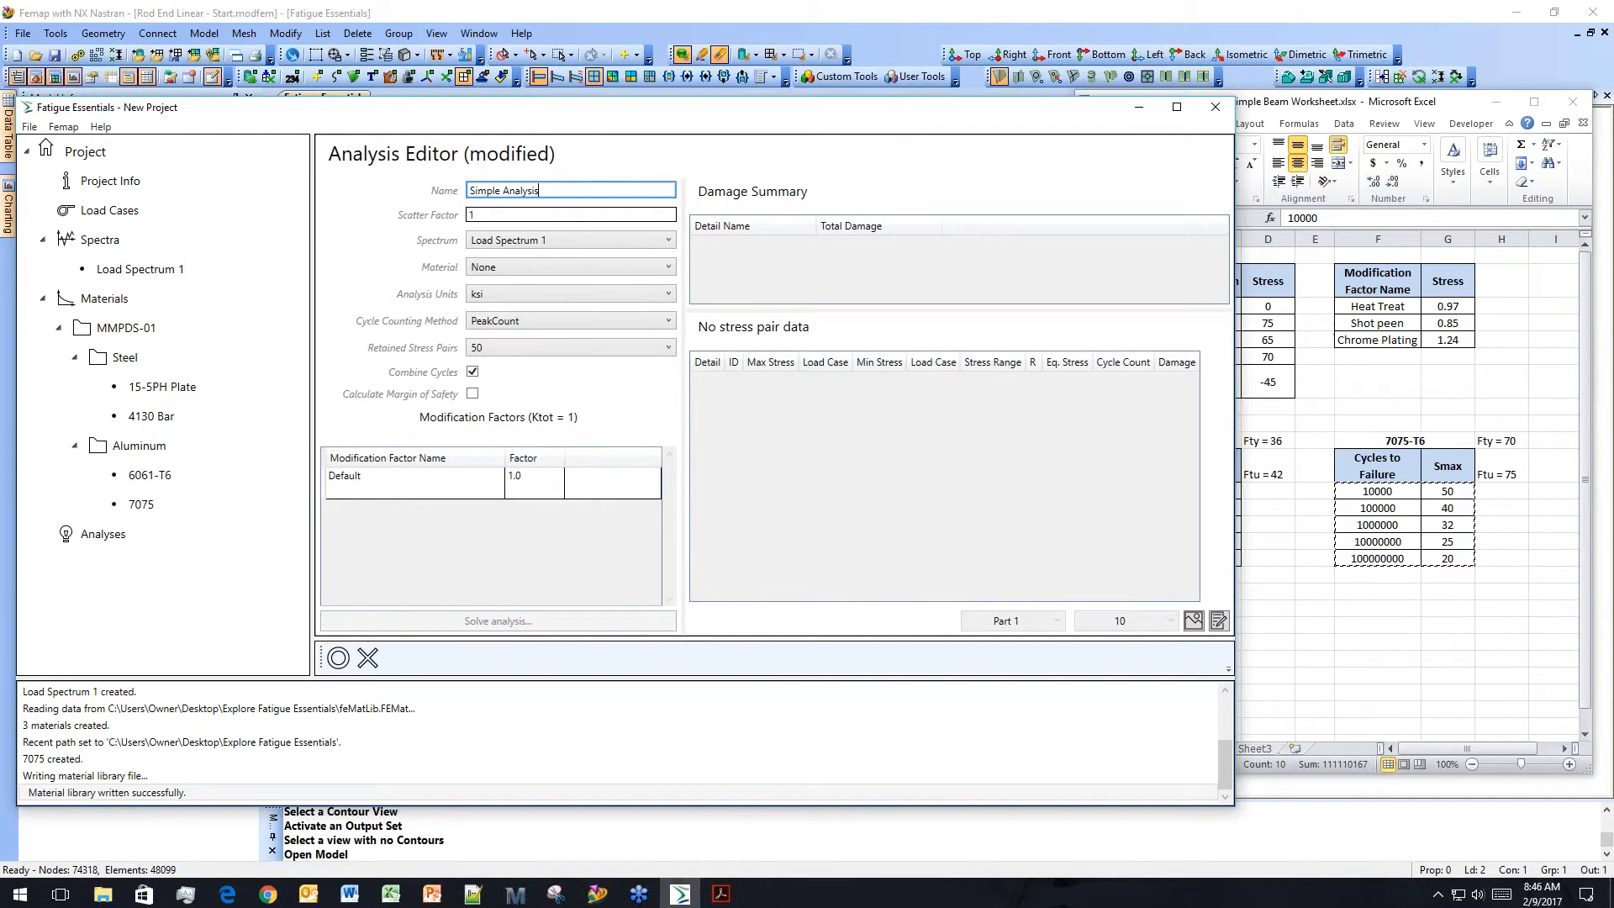
Set the analysis scatter factor to 3 and choose 4130 Bar as its material.
click(502, 215)
drag(476, 216, 451, 220)
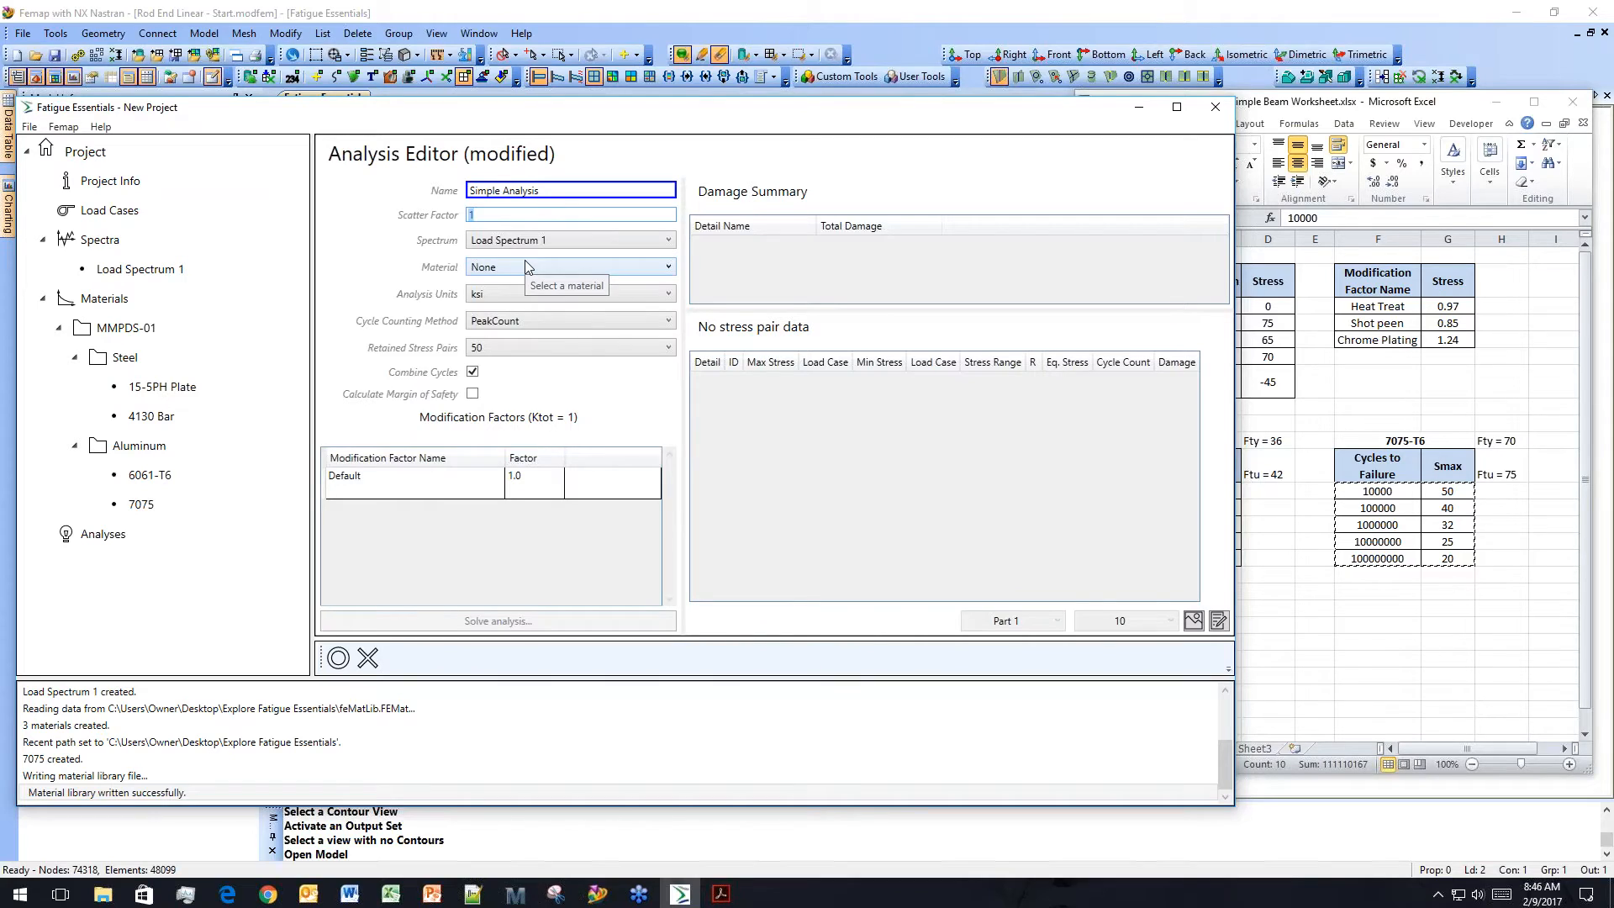
text(3)
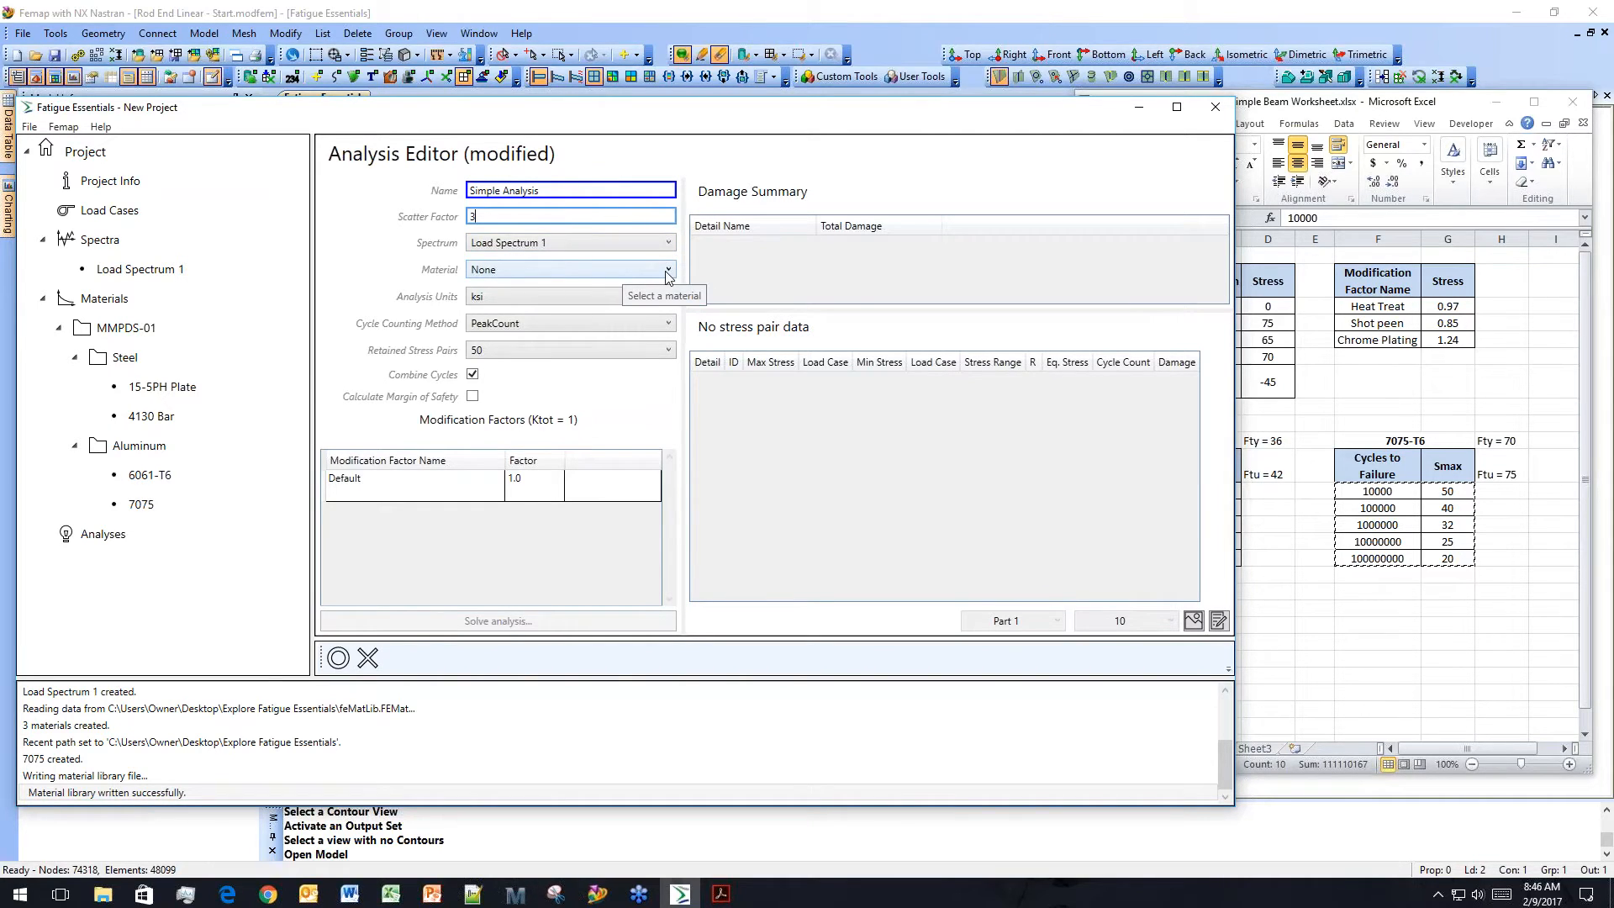
click(668, 270)
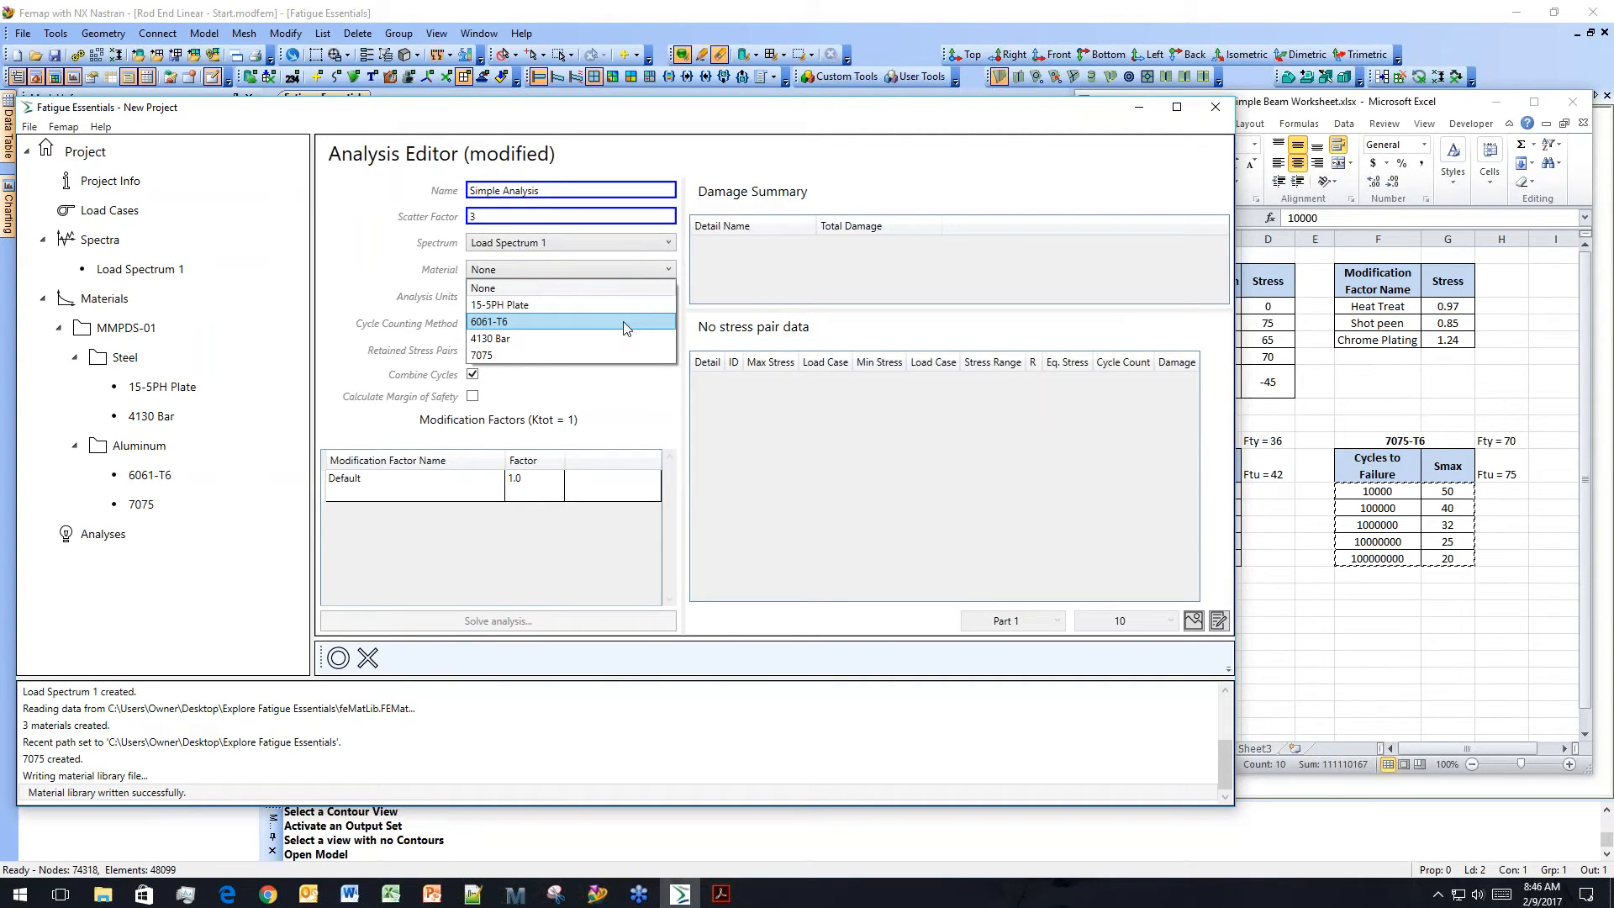
click(531, 336)
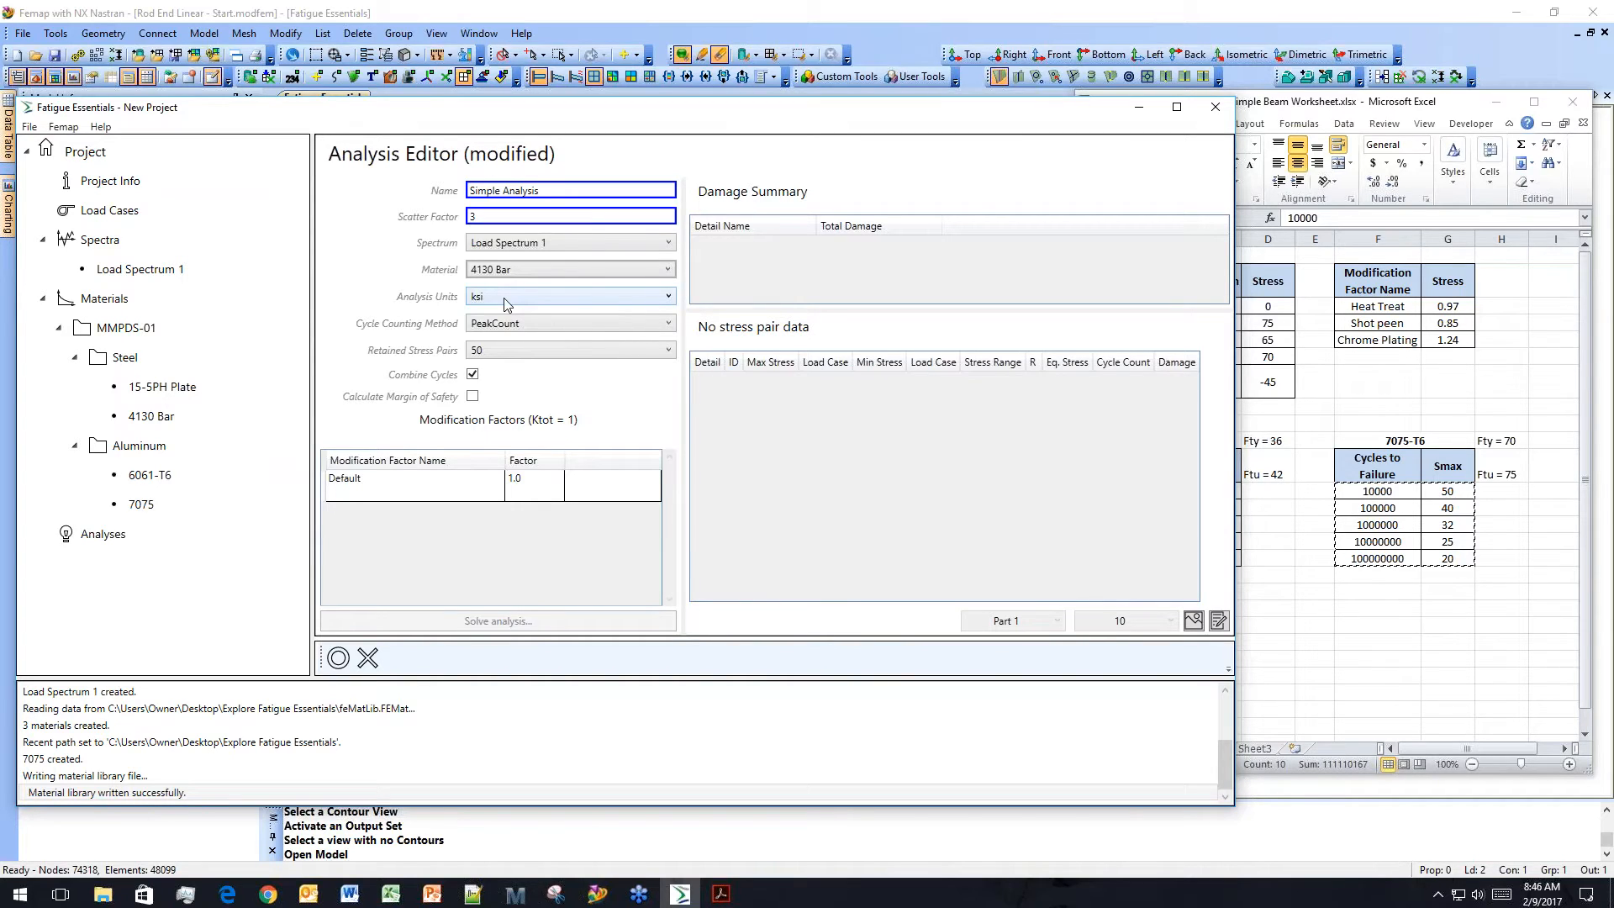
Check the available analysis units and set the cycle counting method to Rainflow.
mouse_move(155, 217)
click(668, 298)
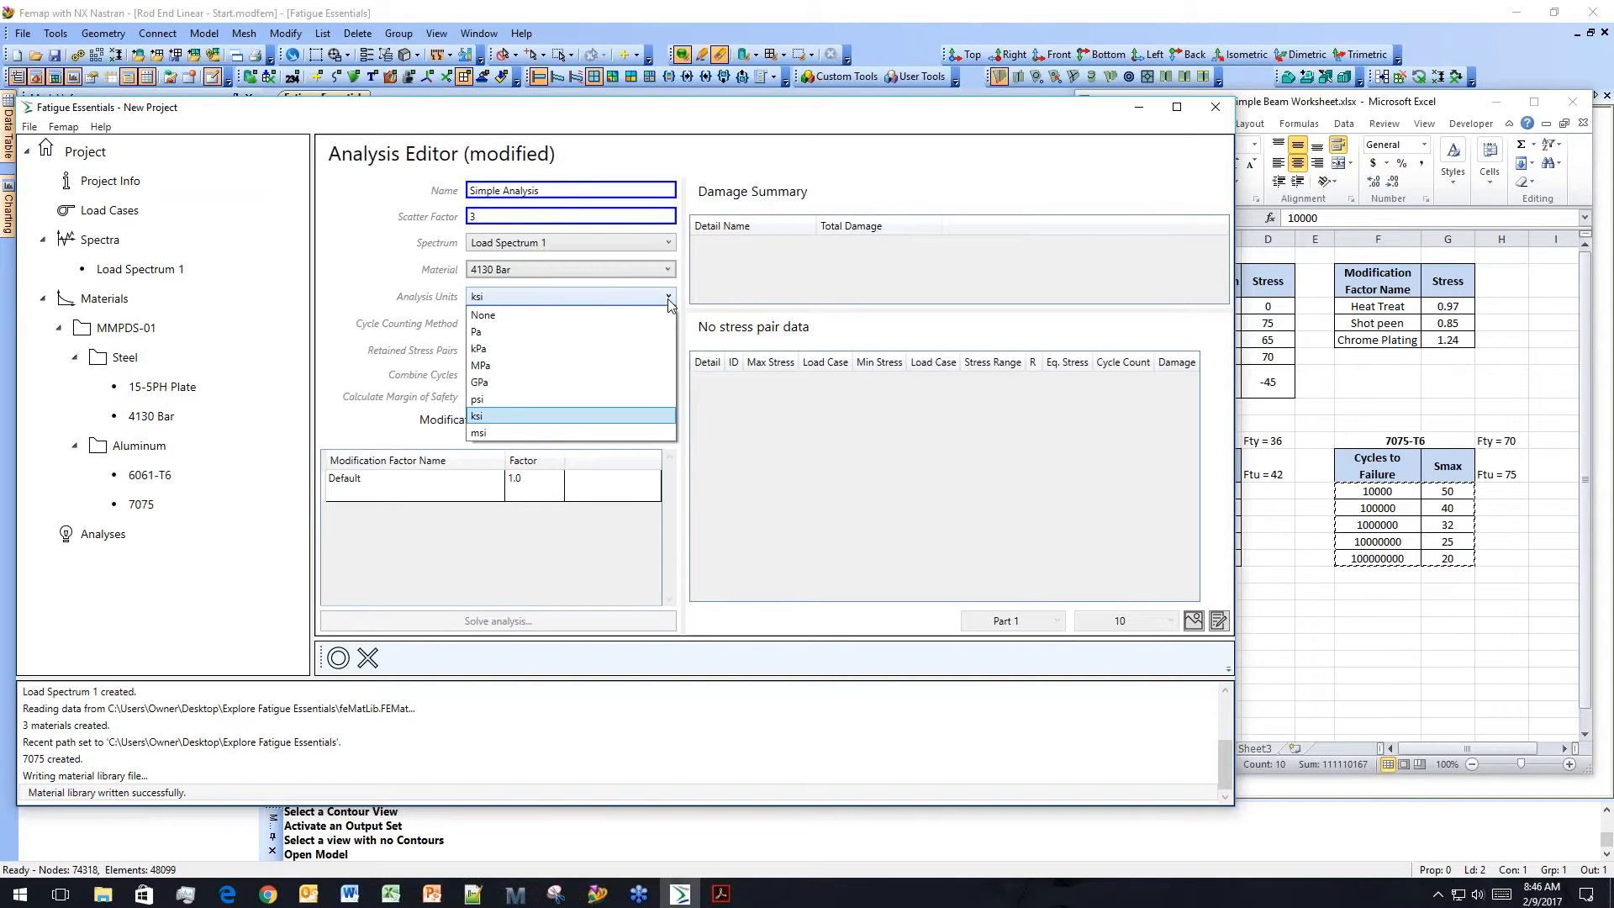
click(670, 301)
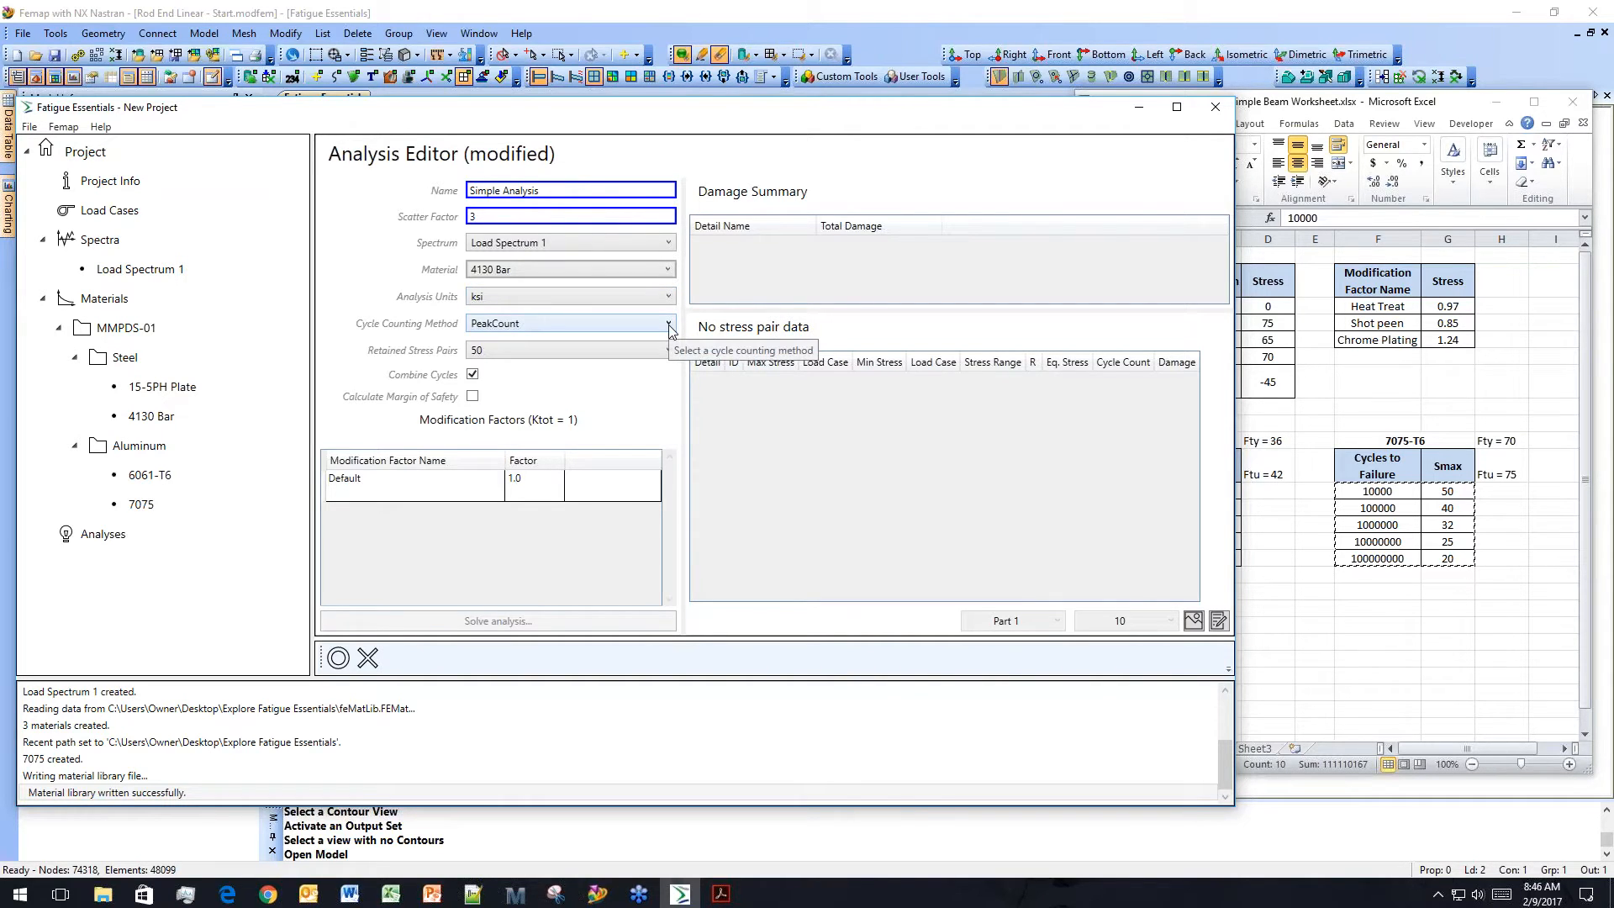
click(670, 326)
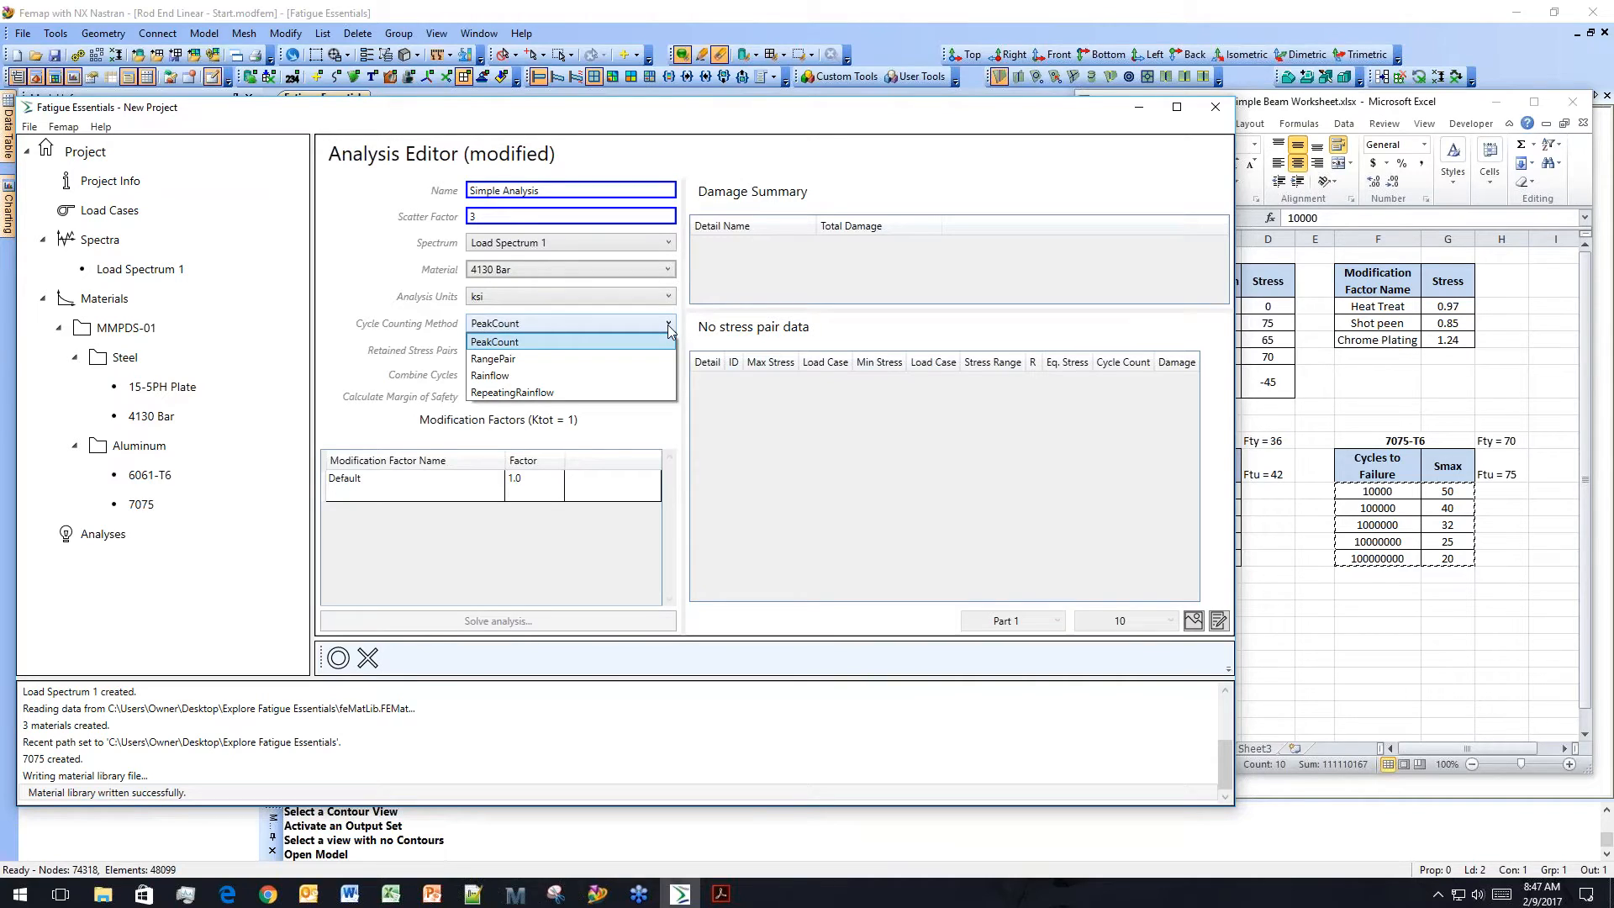
click(632, 378)
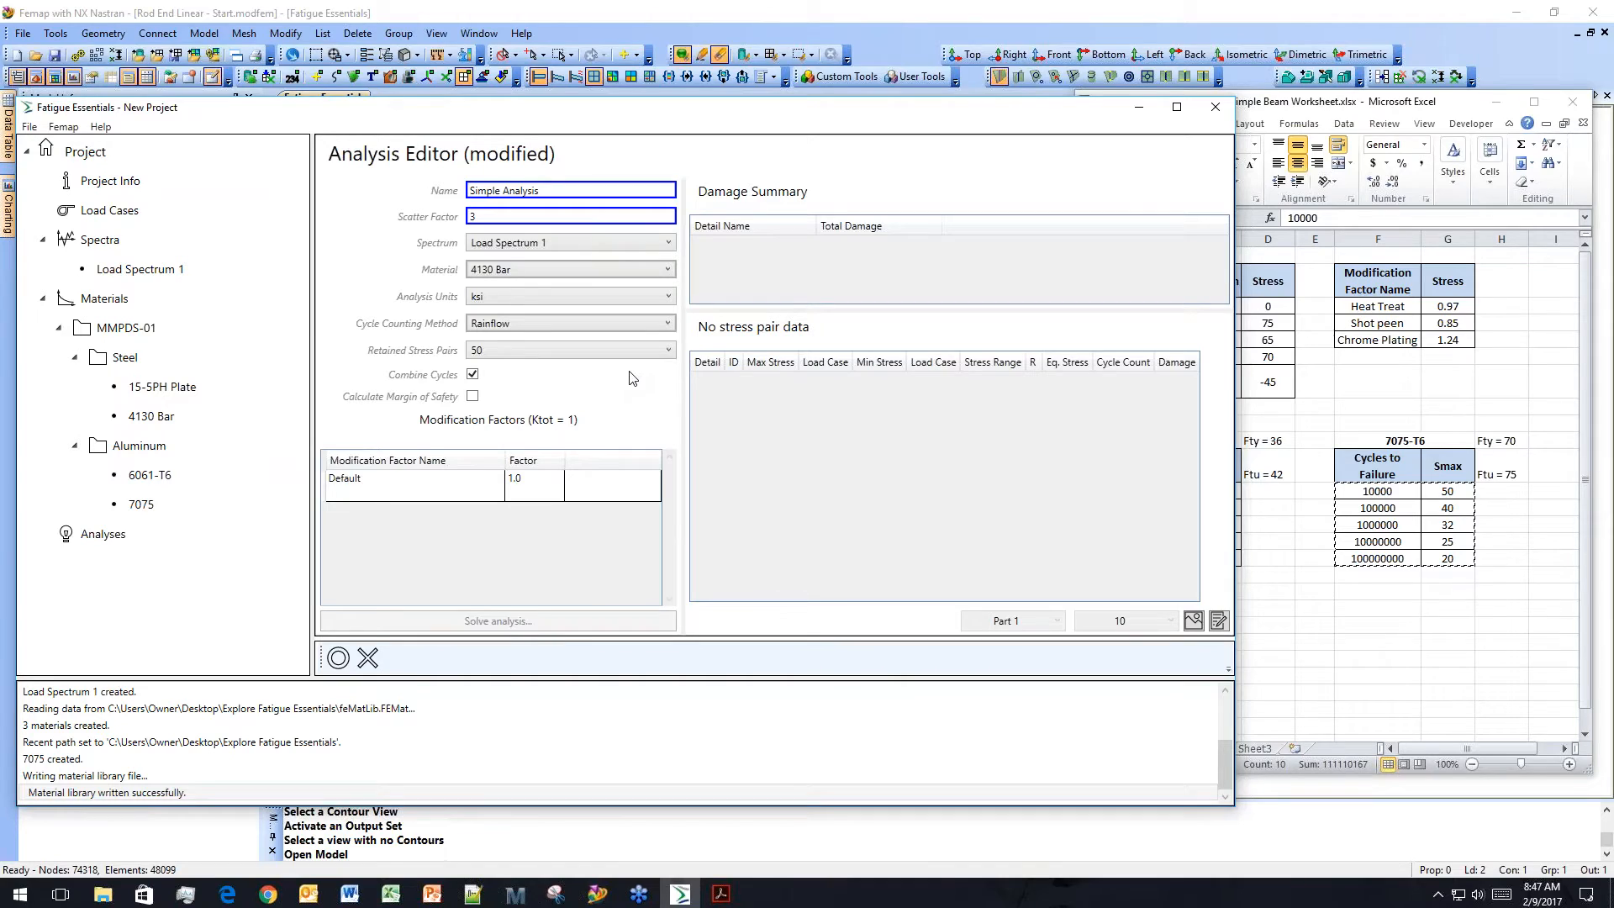
Keep the retained stress pairs at 50 and turn the default modification factor into Heat Treat with a factor of .97.
click(618, 354)
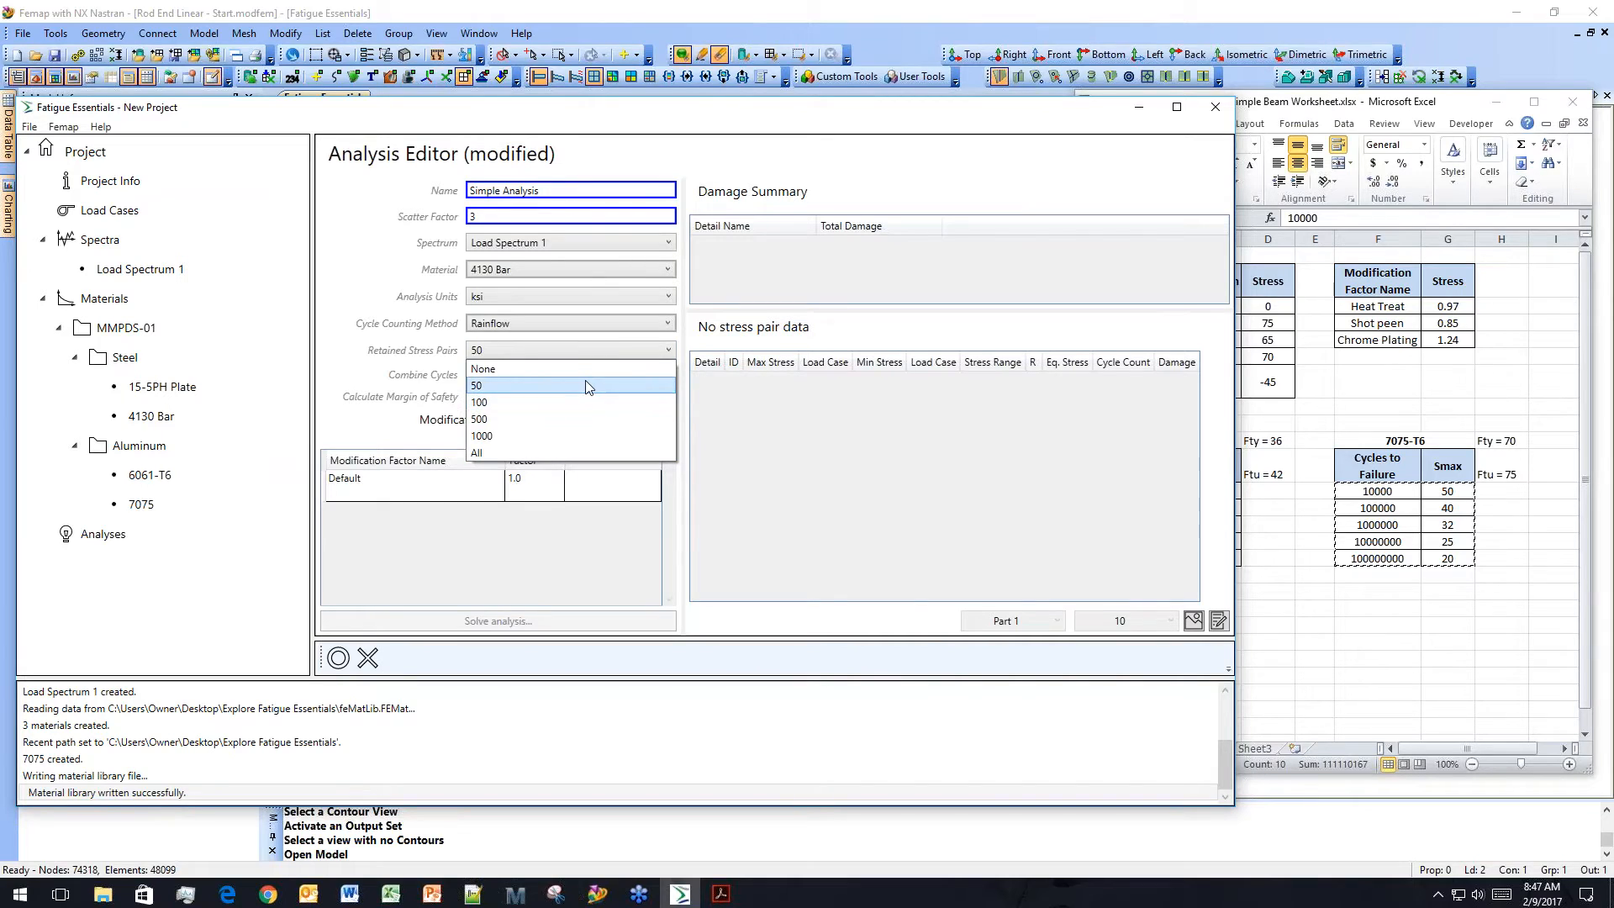
click(587, 385)
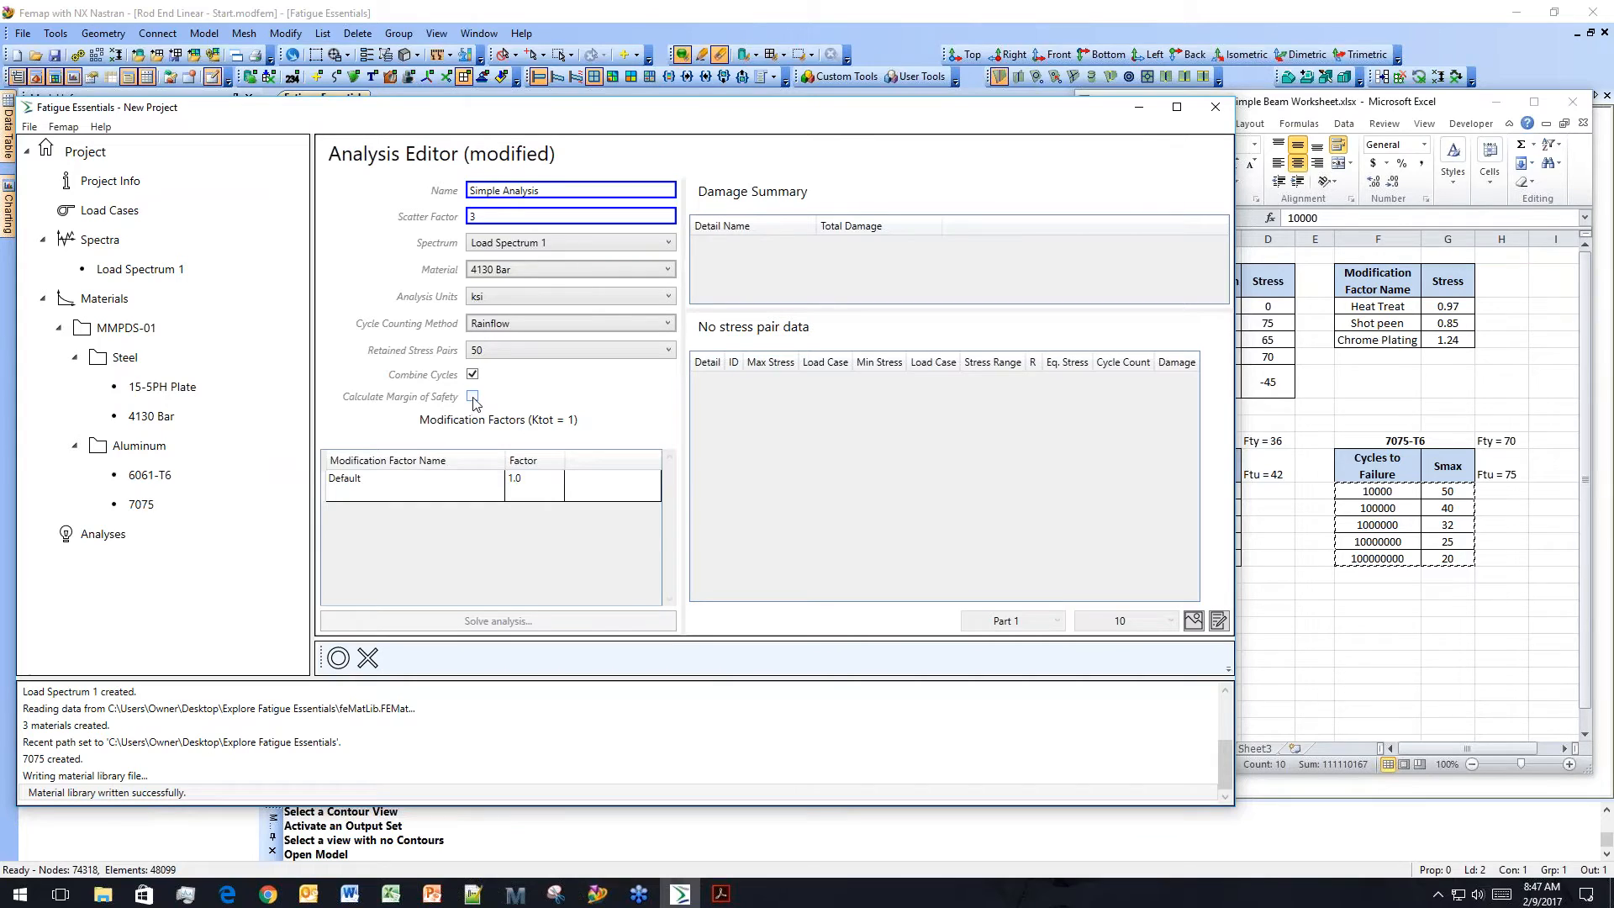
mouse_move(462, 491)
click(468, 490)
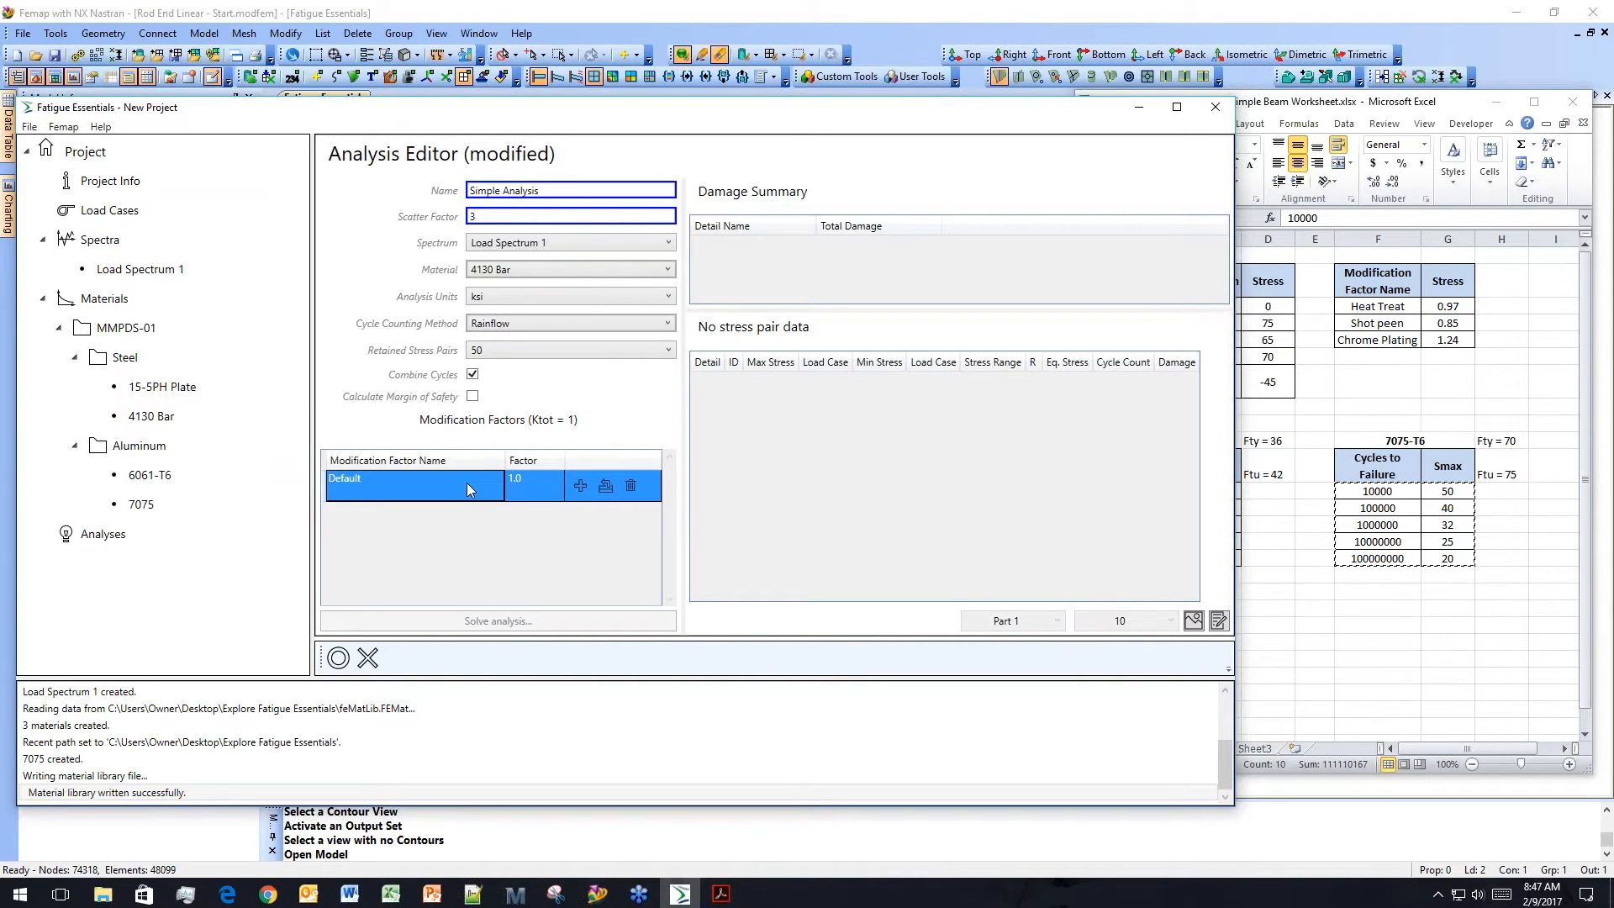
text(Hea)
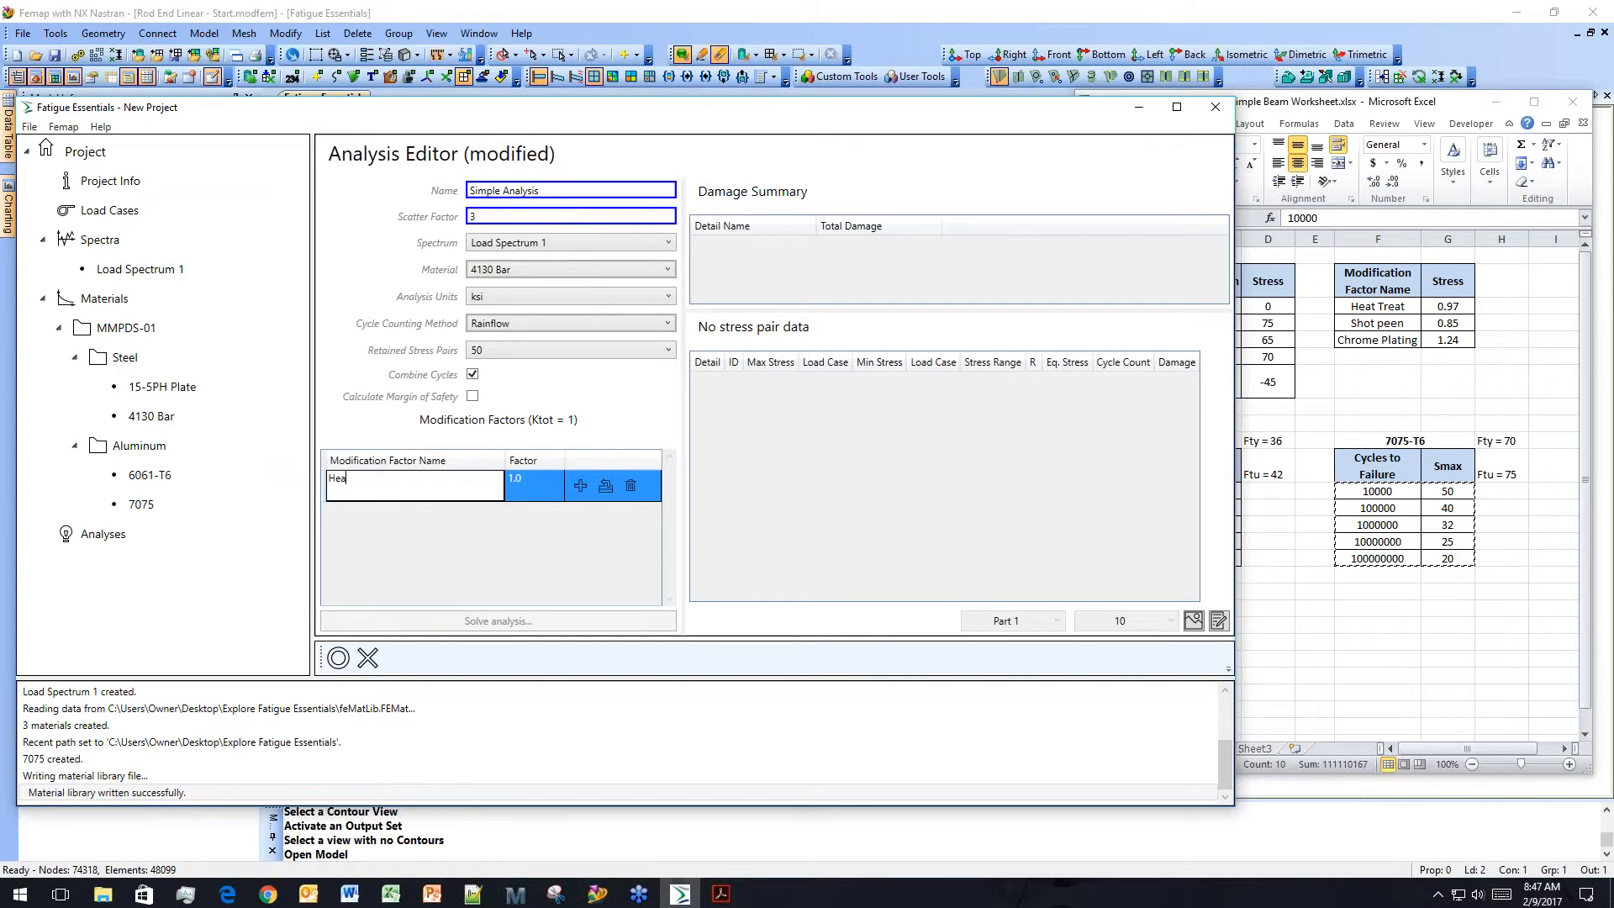
text(t Treat)
key(Tab)
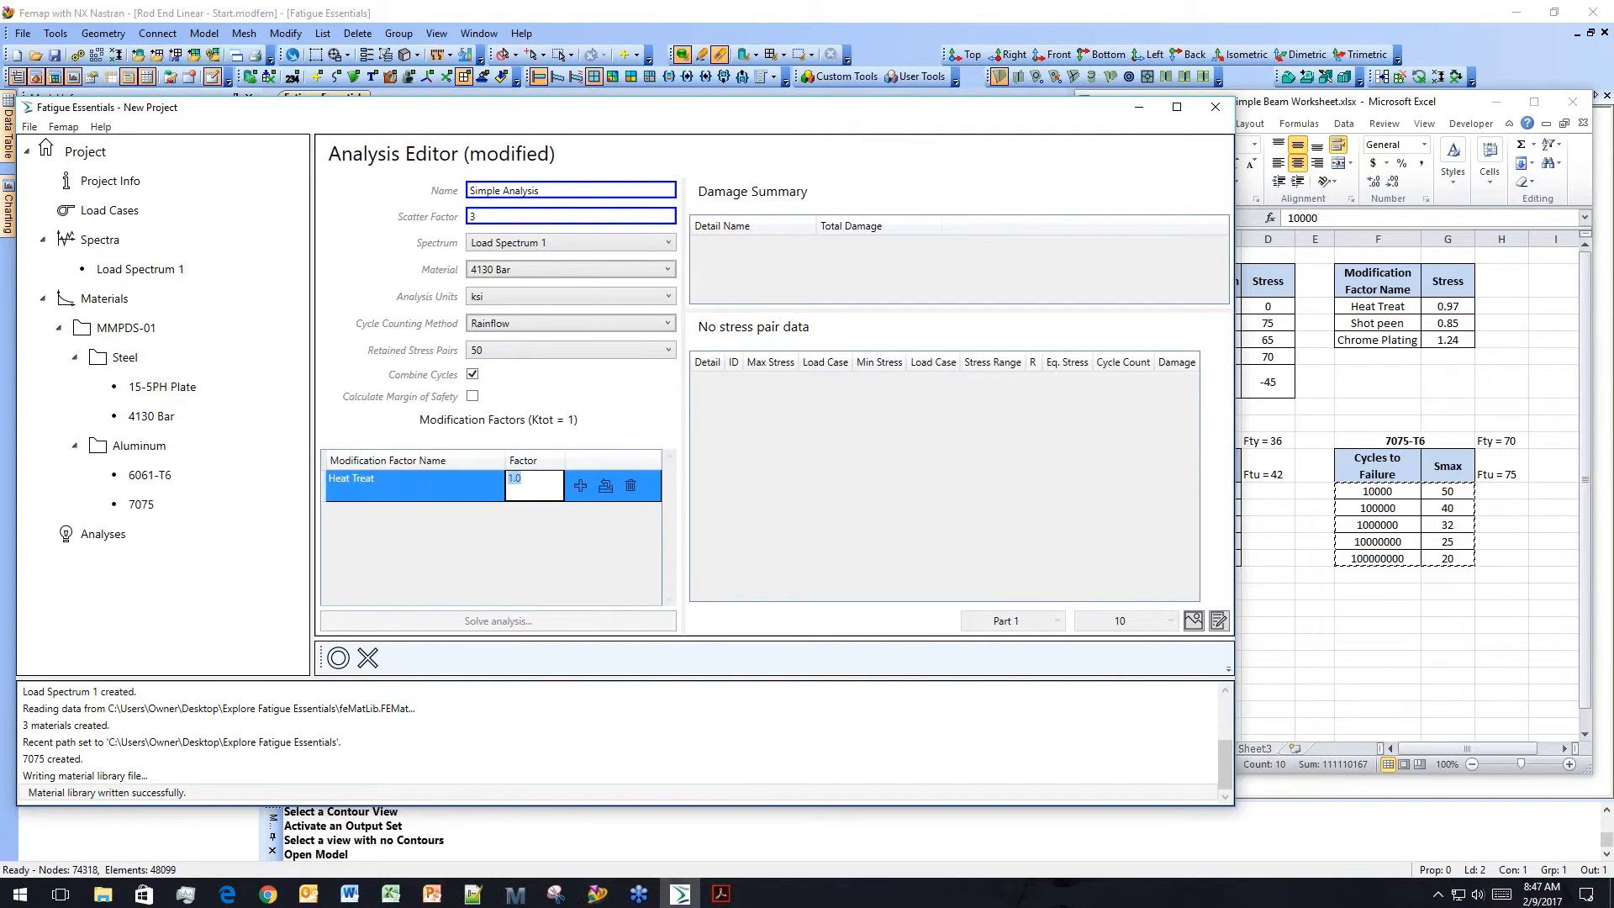
text(.97)
Add a second modification factor named Shot Peen with a factor of .85.
click(580, 485)
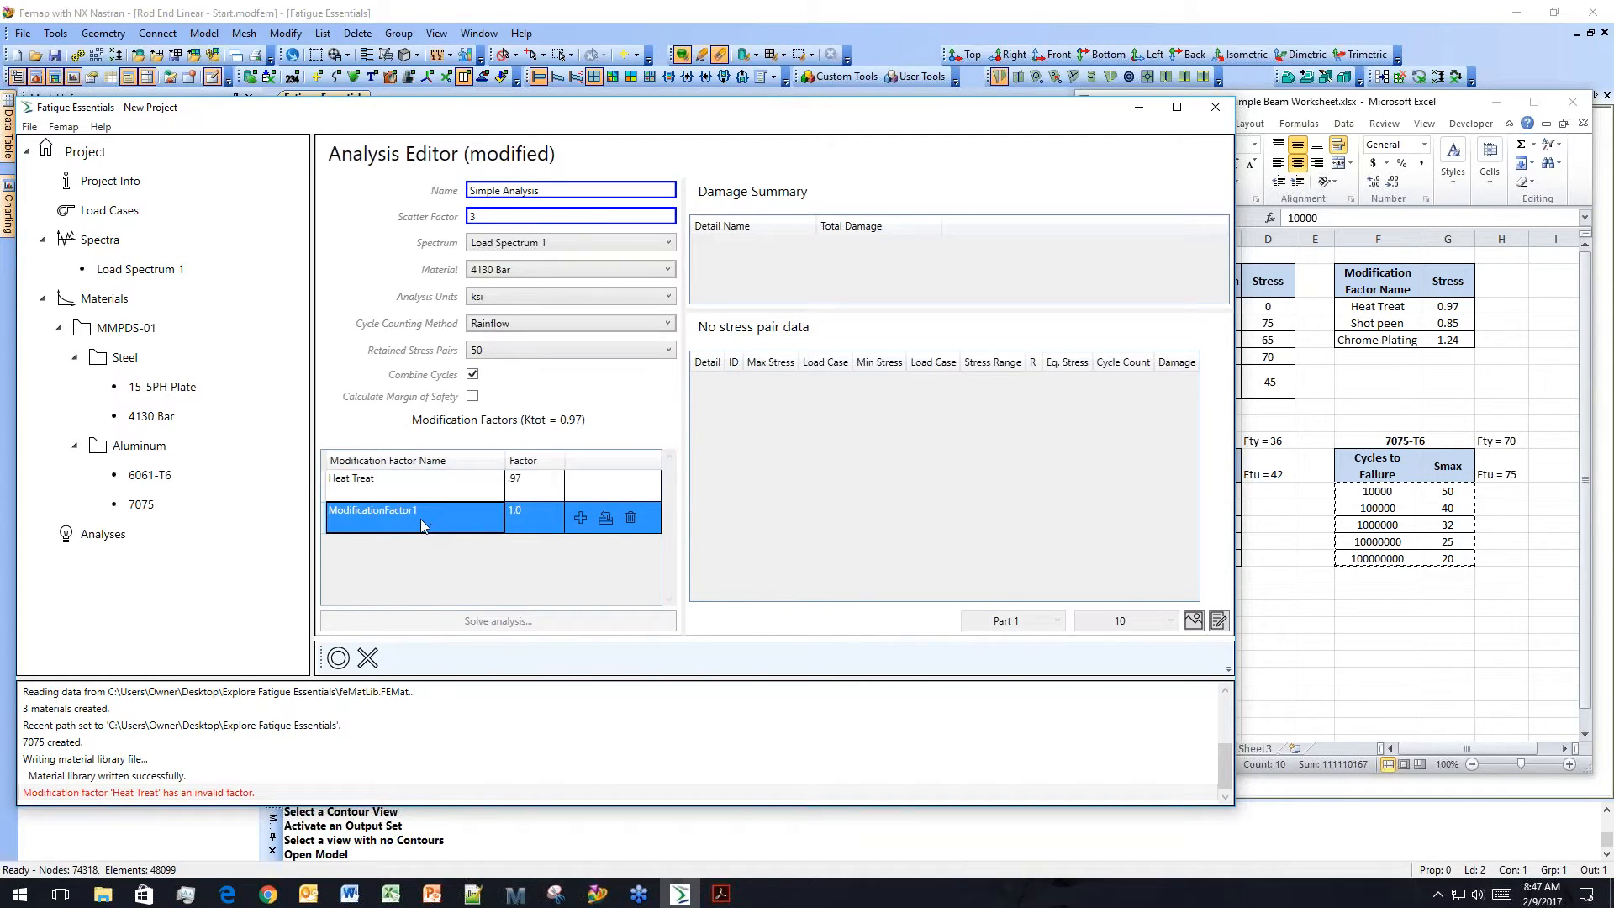
text(Shot Peen)
key(Tab)
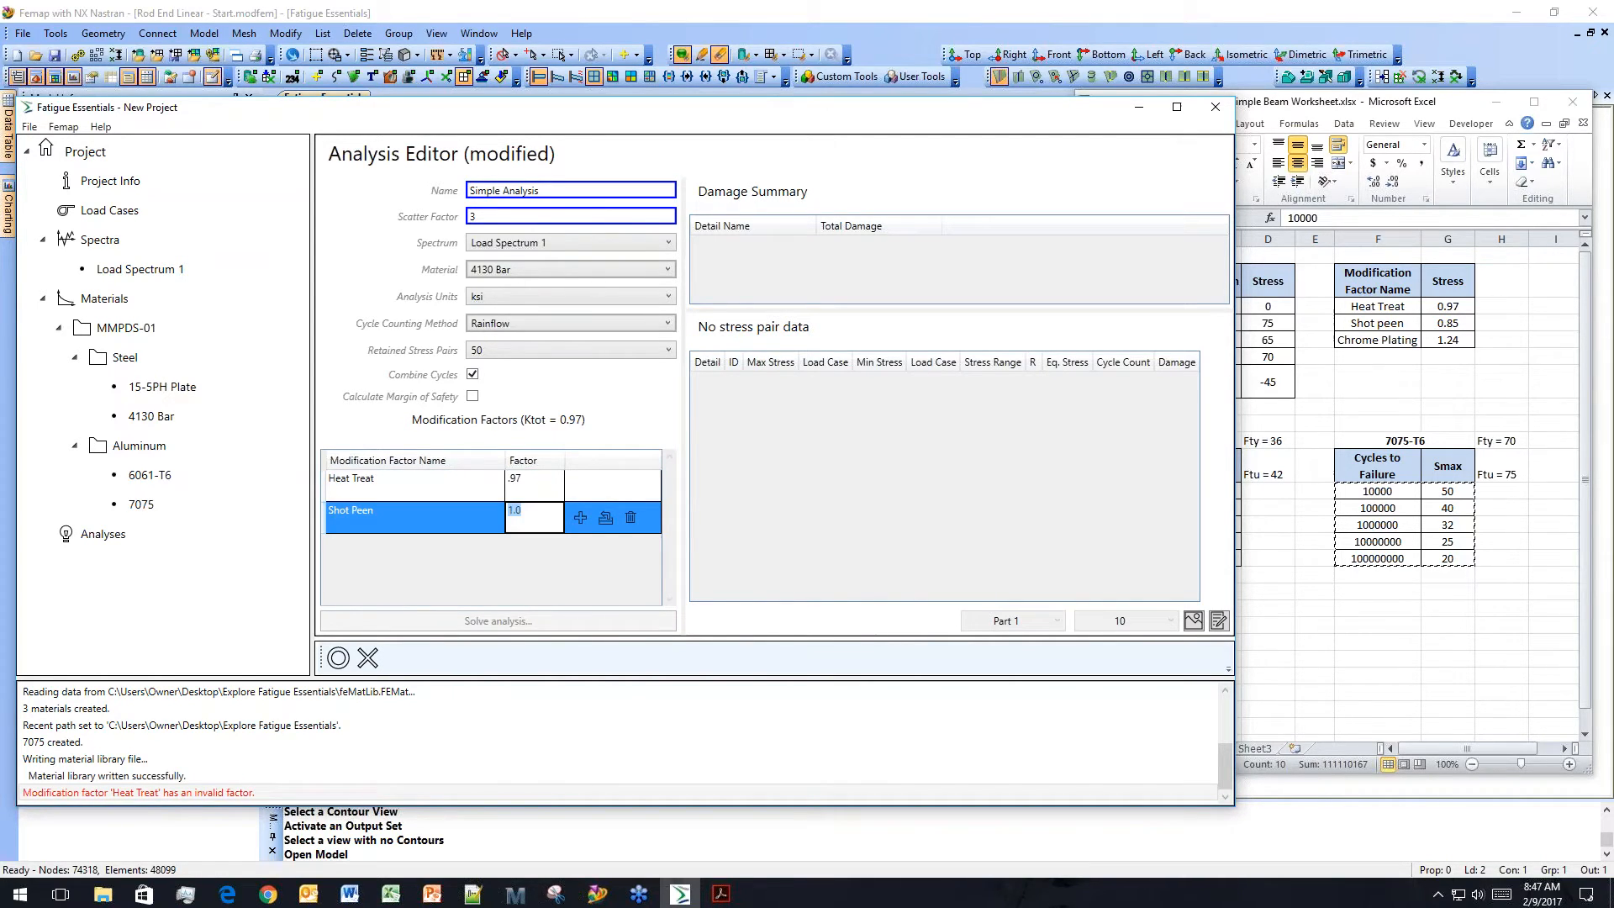
text(.85)
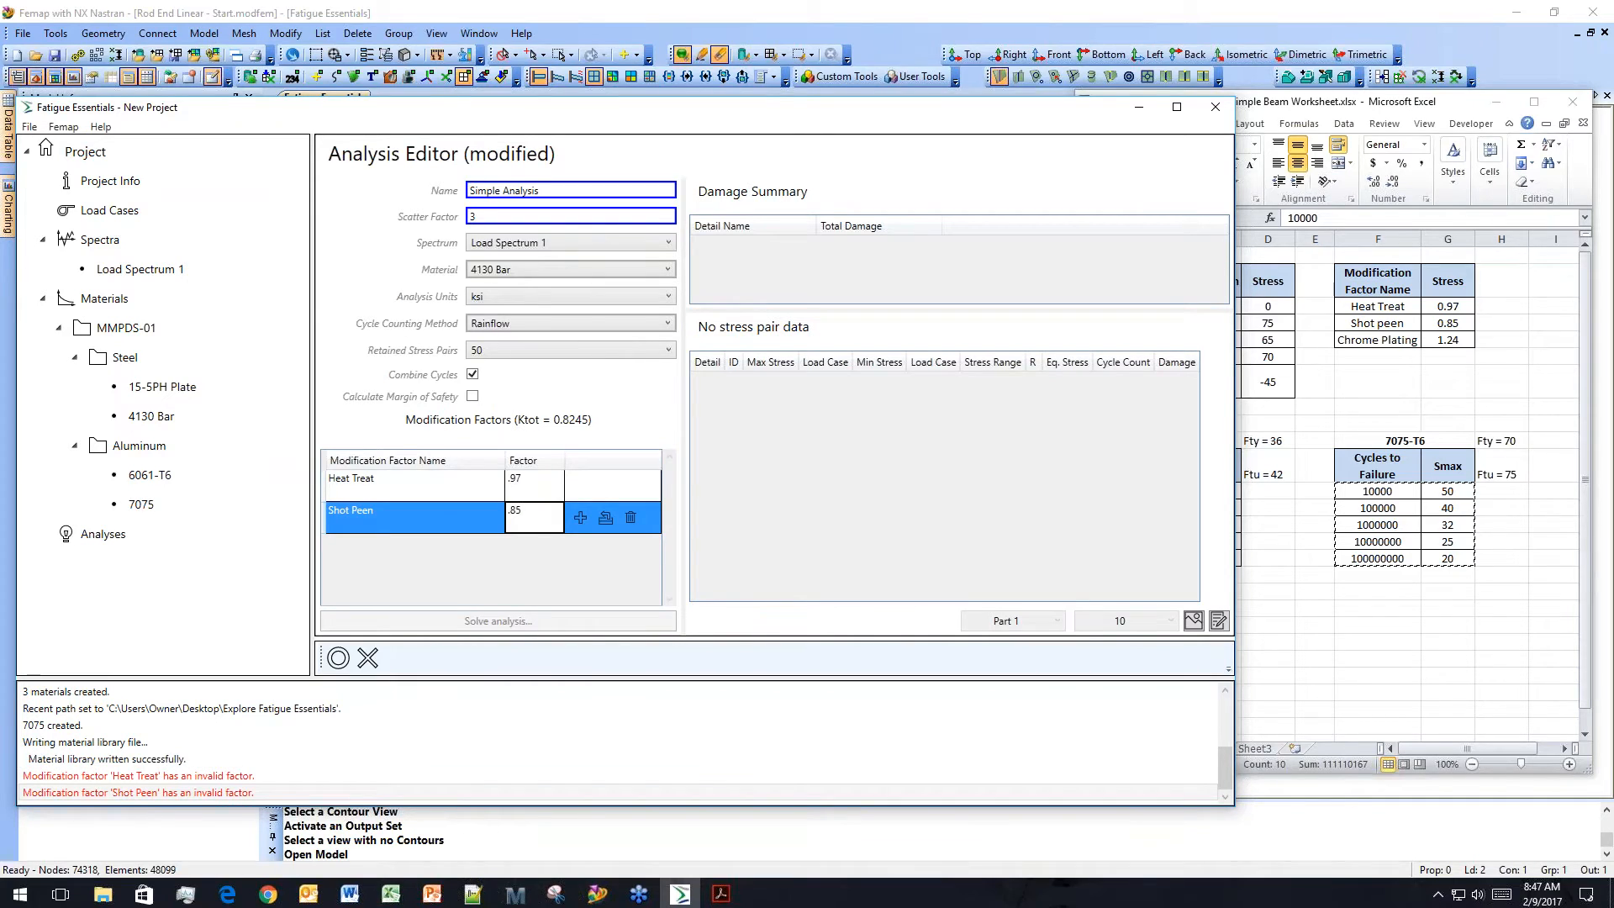
Add a third modification factor named Chrome Plating with a factor of 1.24 and apply the analysis settings.
click(581, 519)
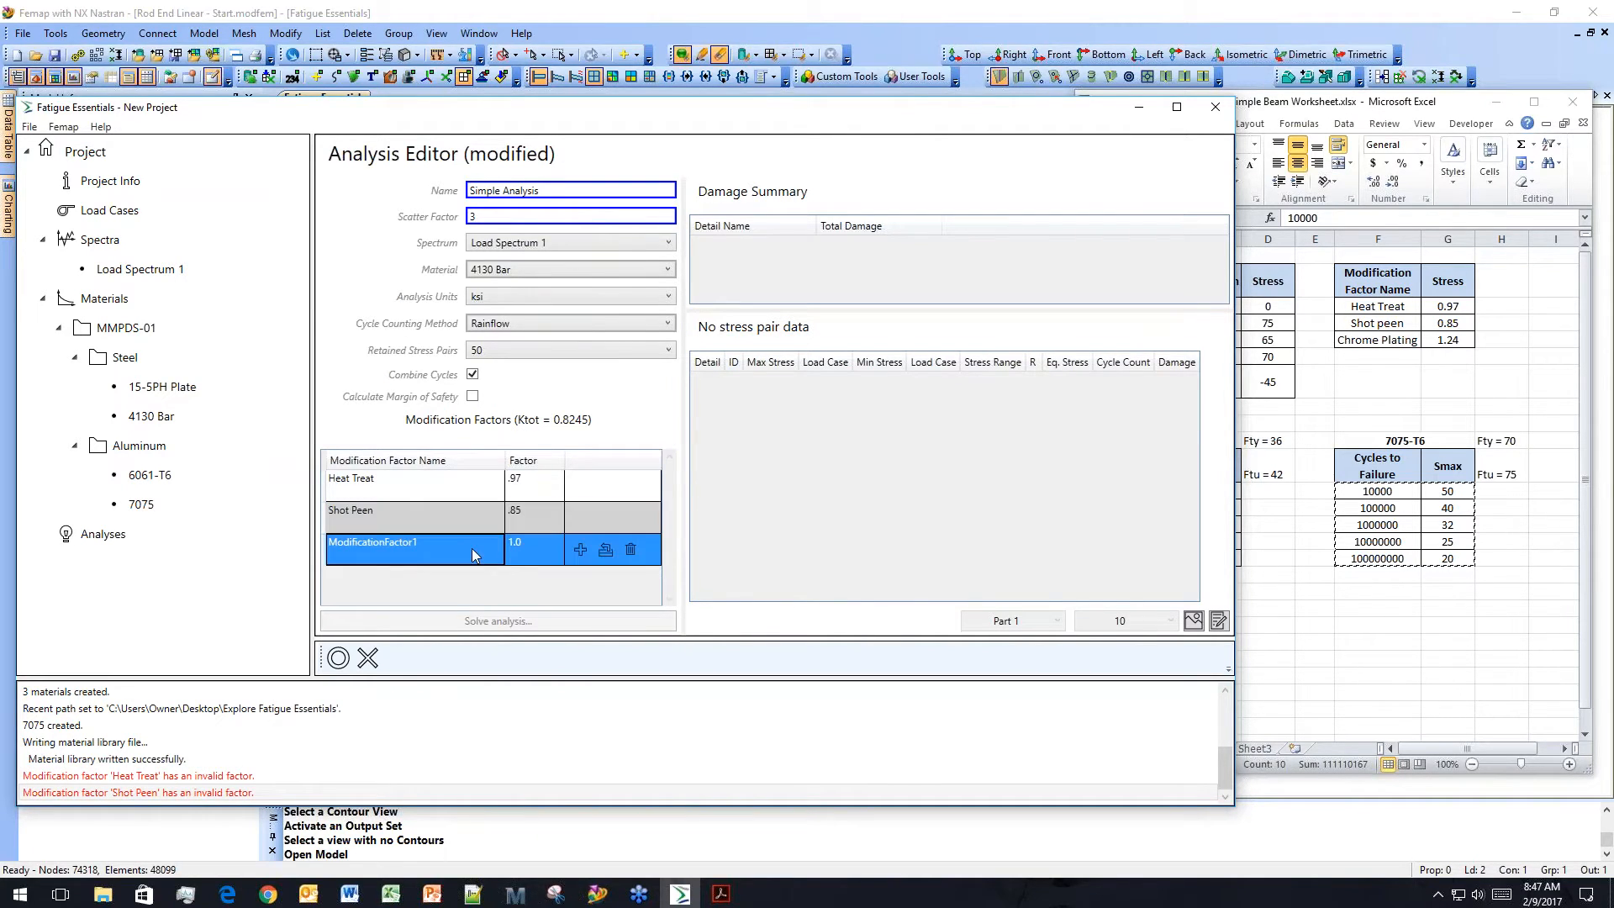
text(Chrome Plating)
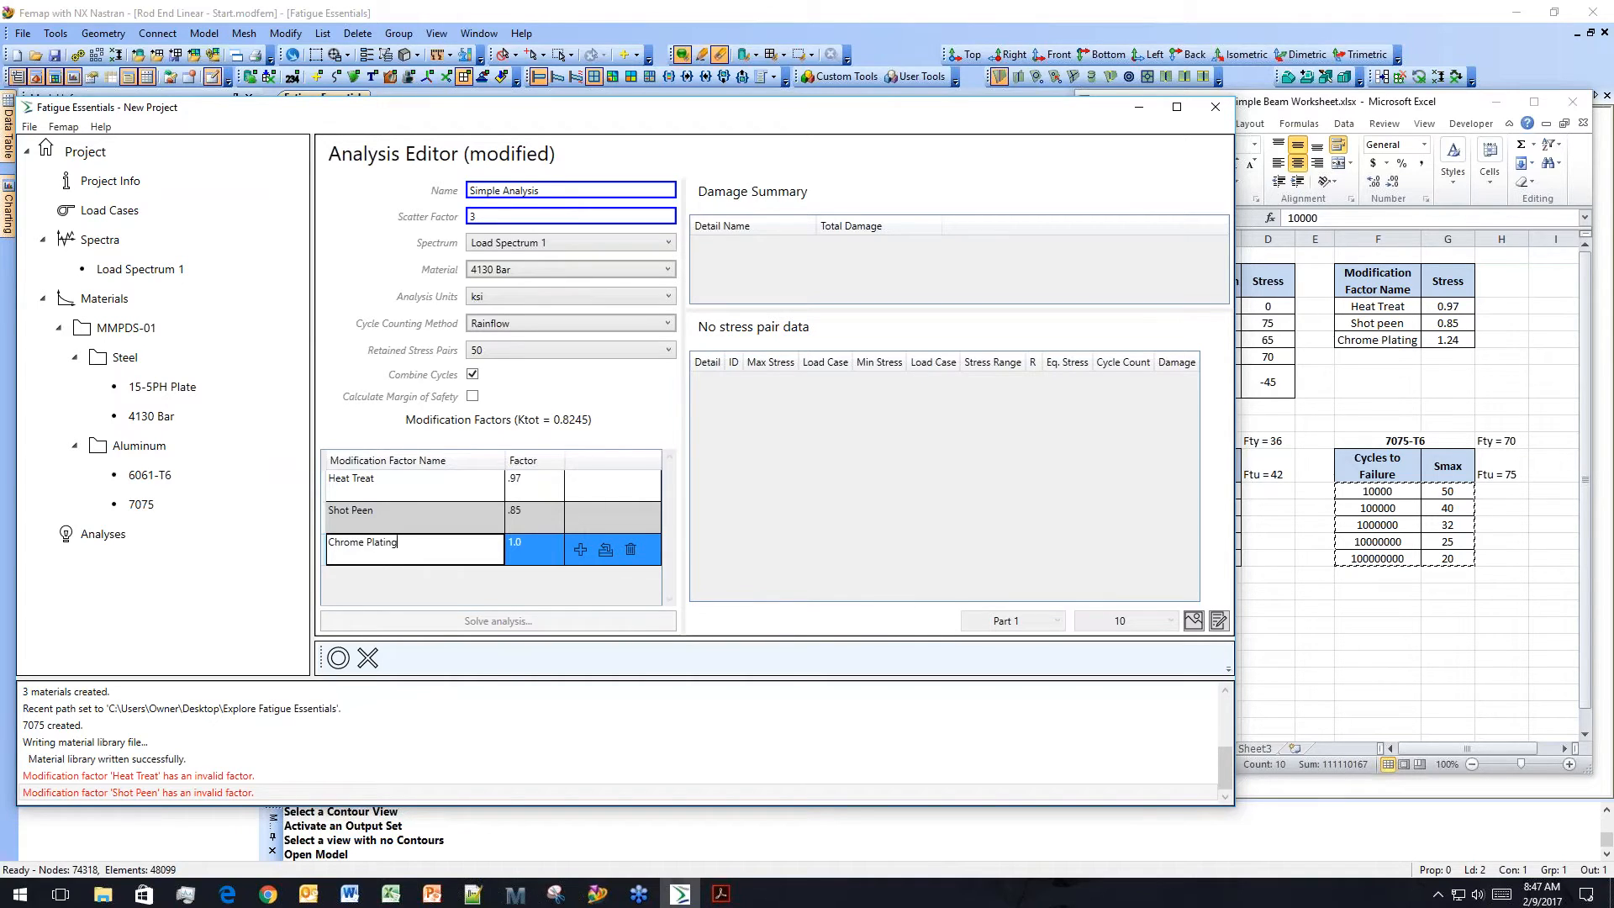
click(526, 550)
text(4)
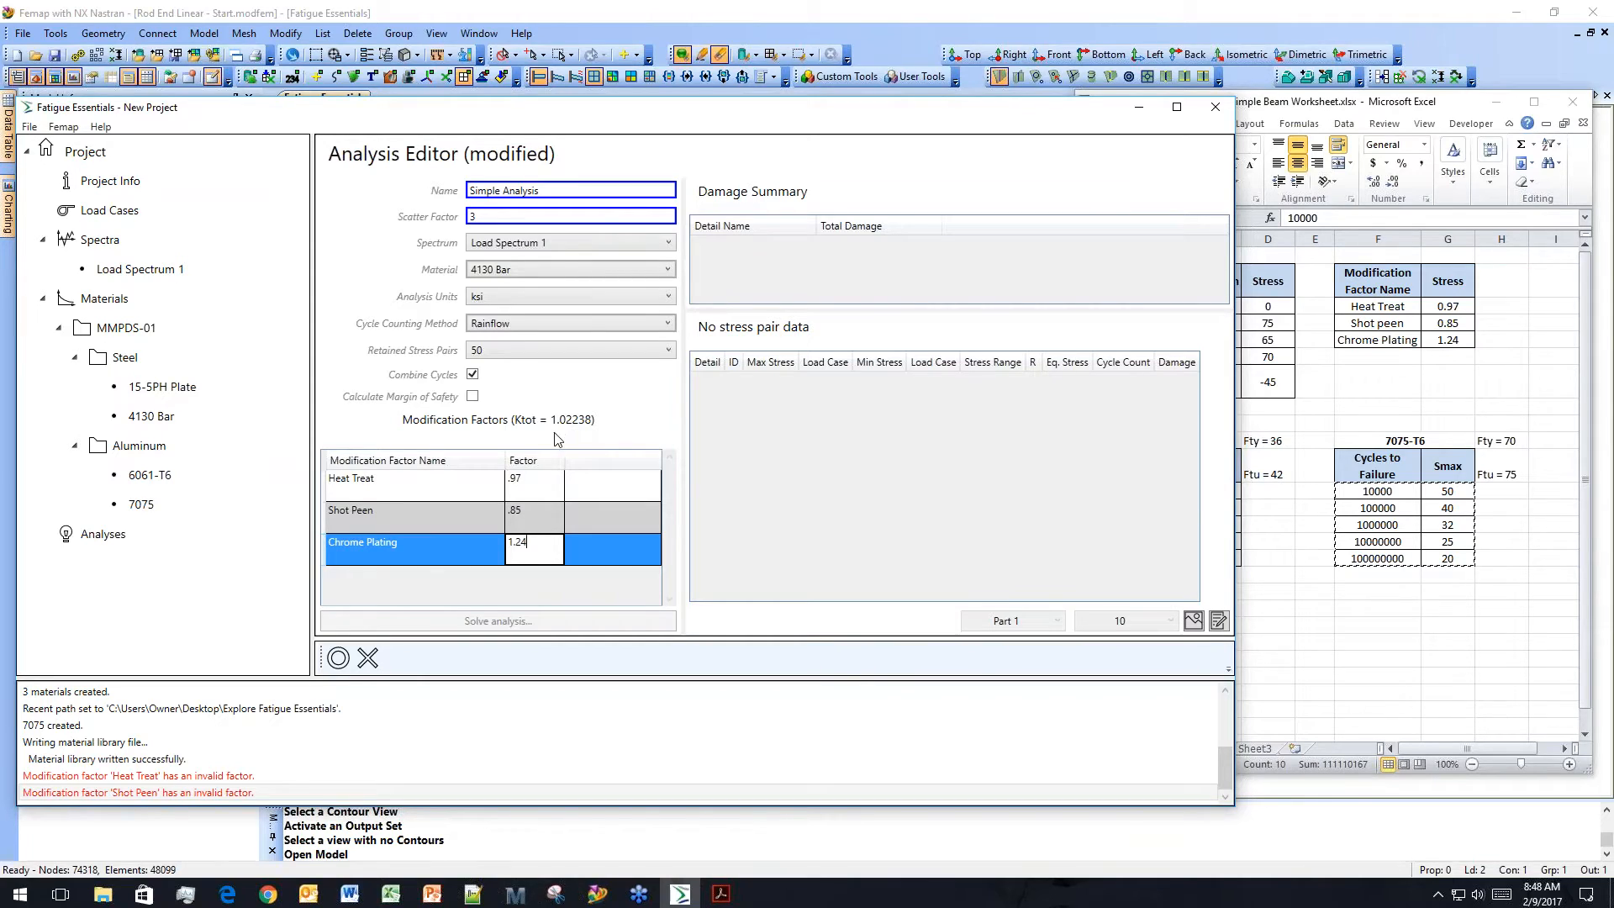
click(339, 659)
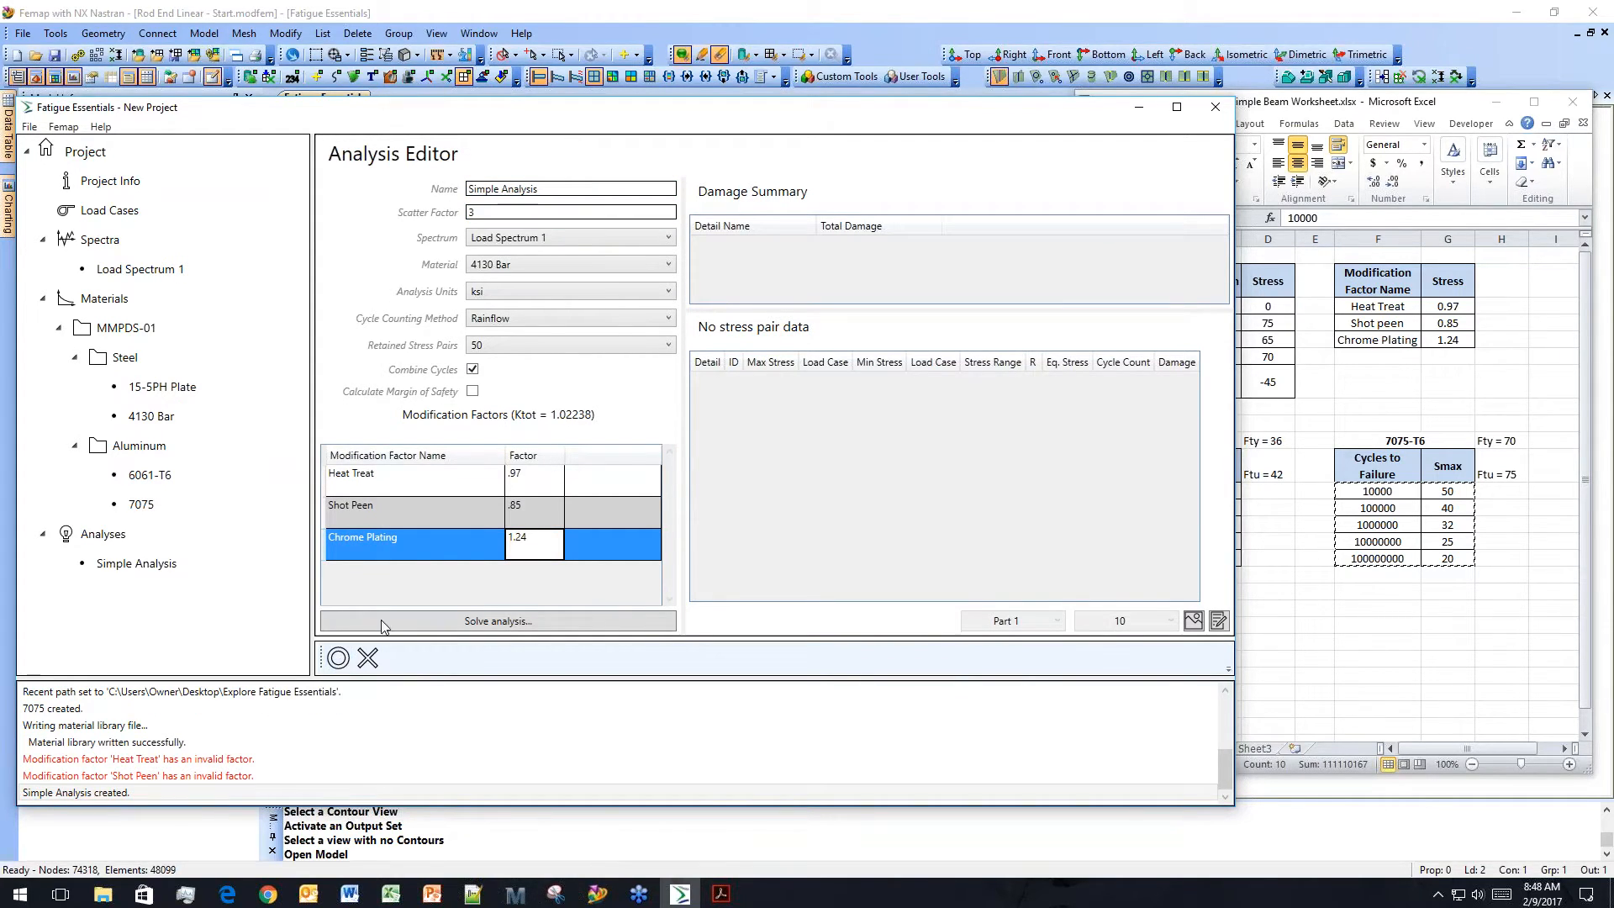
Solve Simple Analysis and save its HTML report as Report in the Explore Fatigue Essentials folder.
click(562, 627)
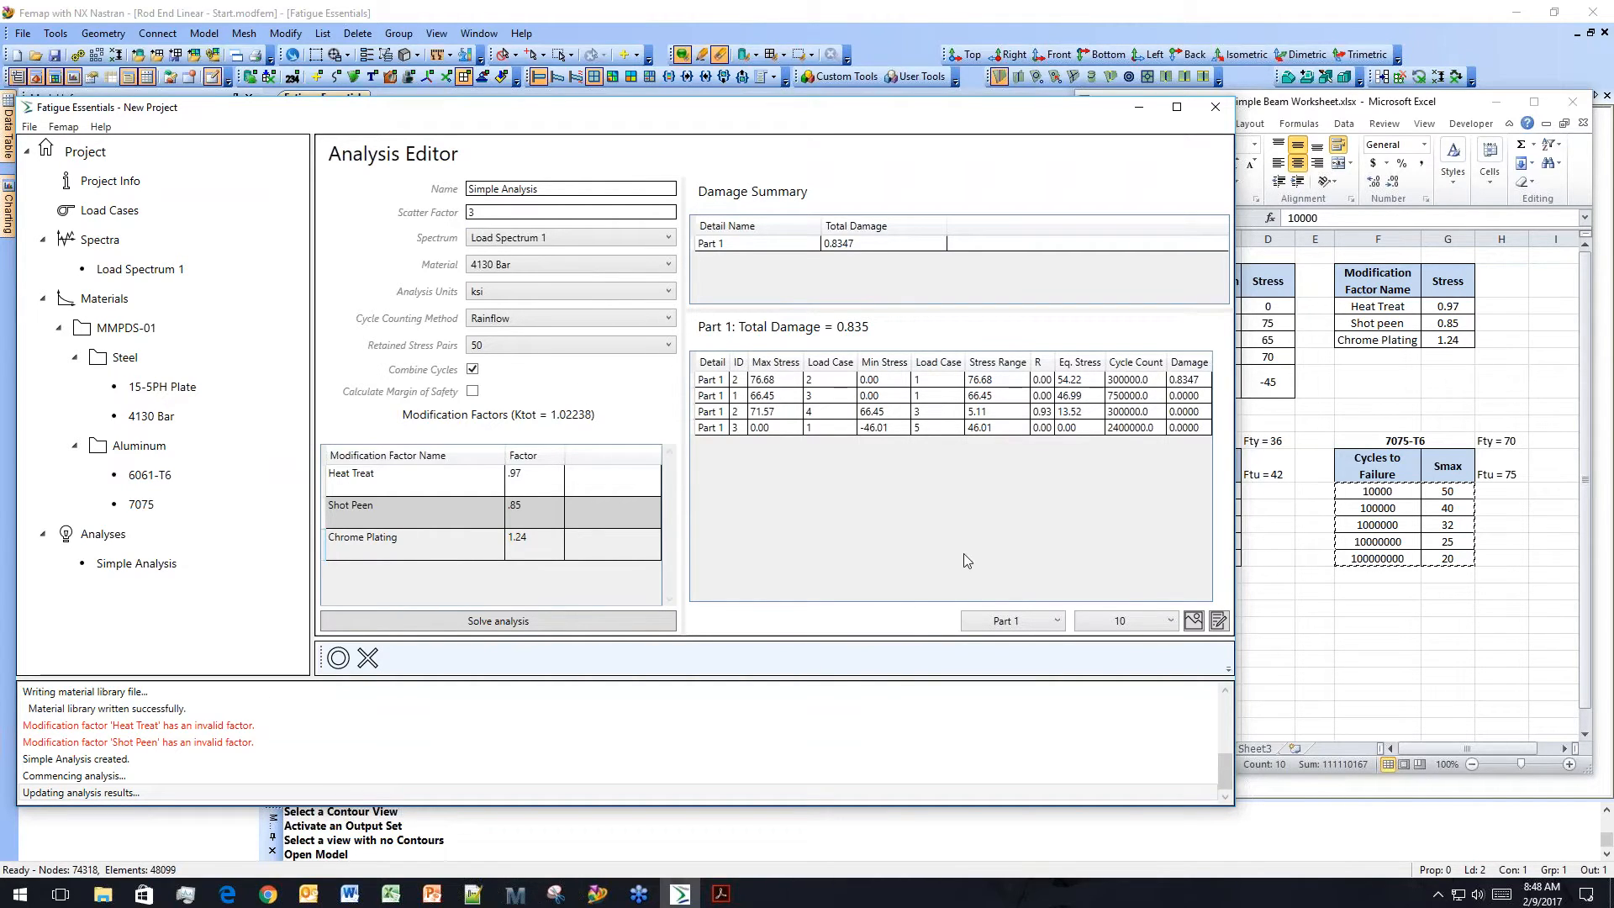
click(1219, 622)
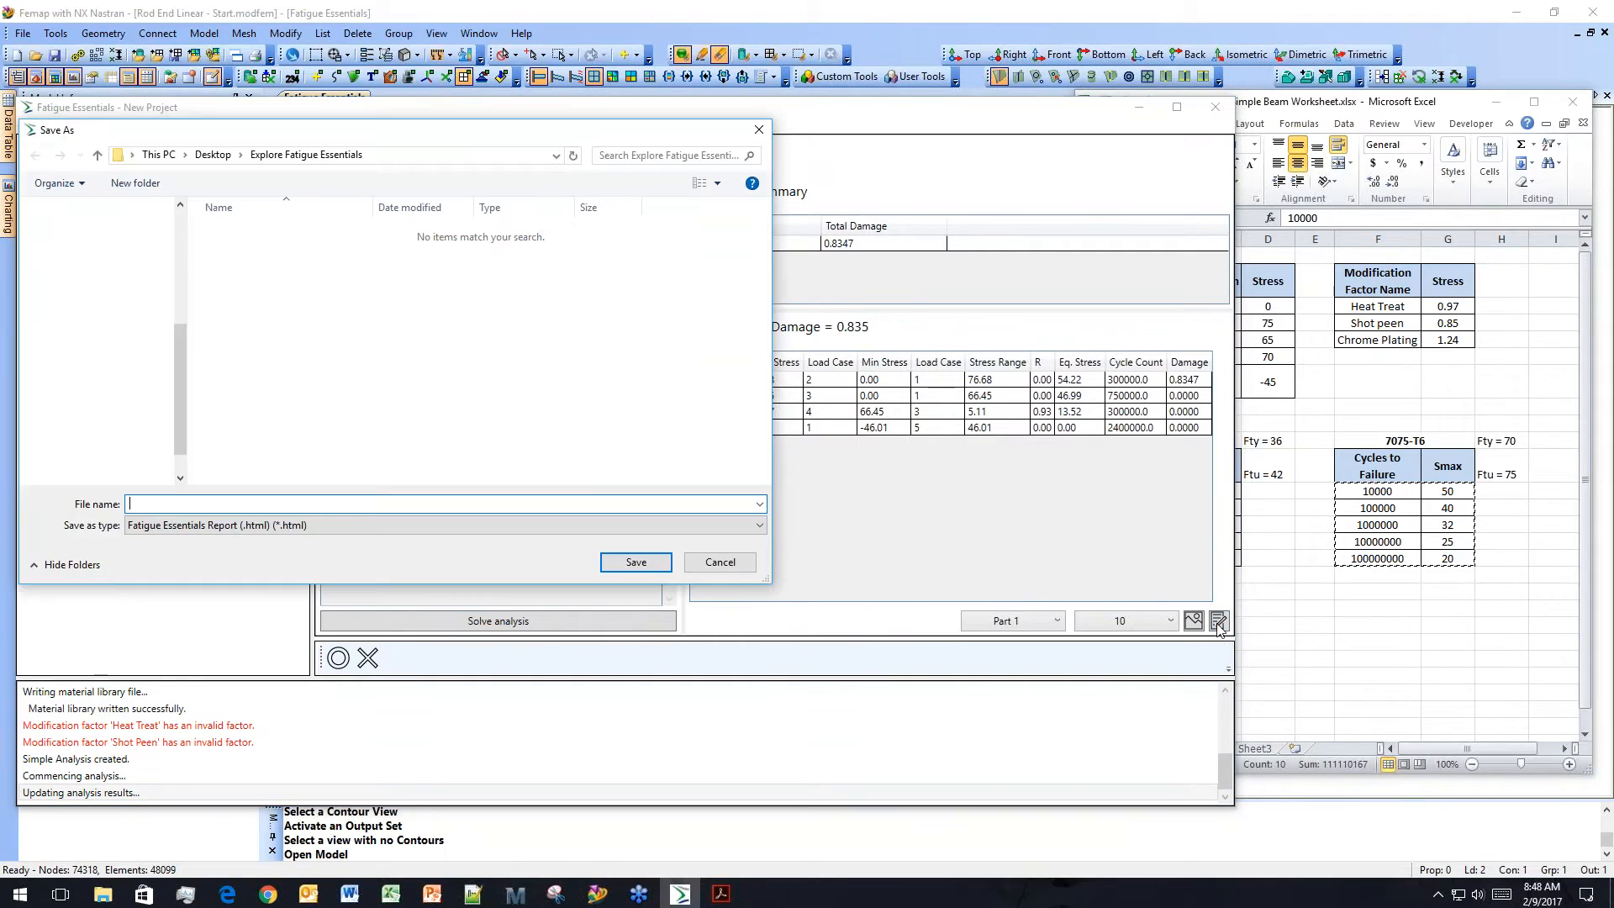
text(Report)
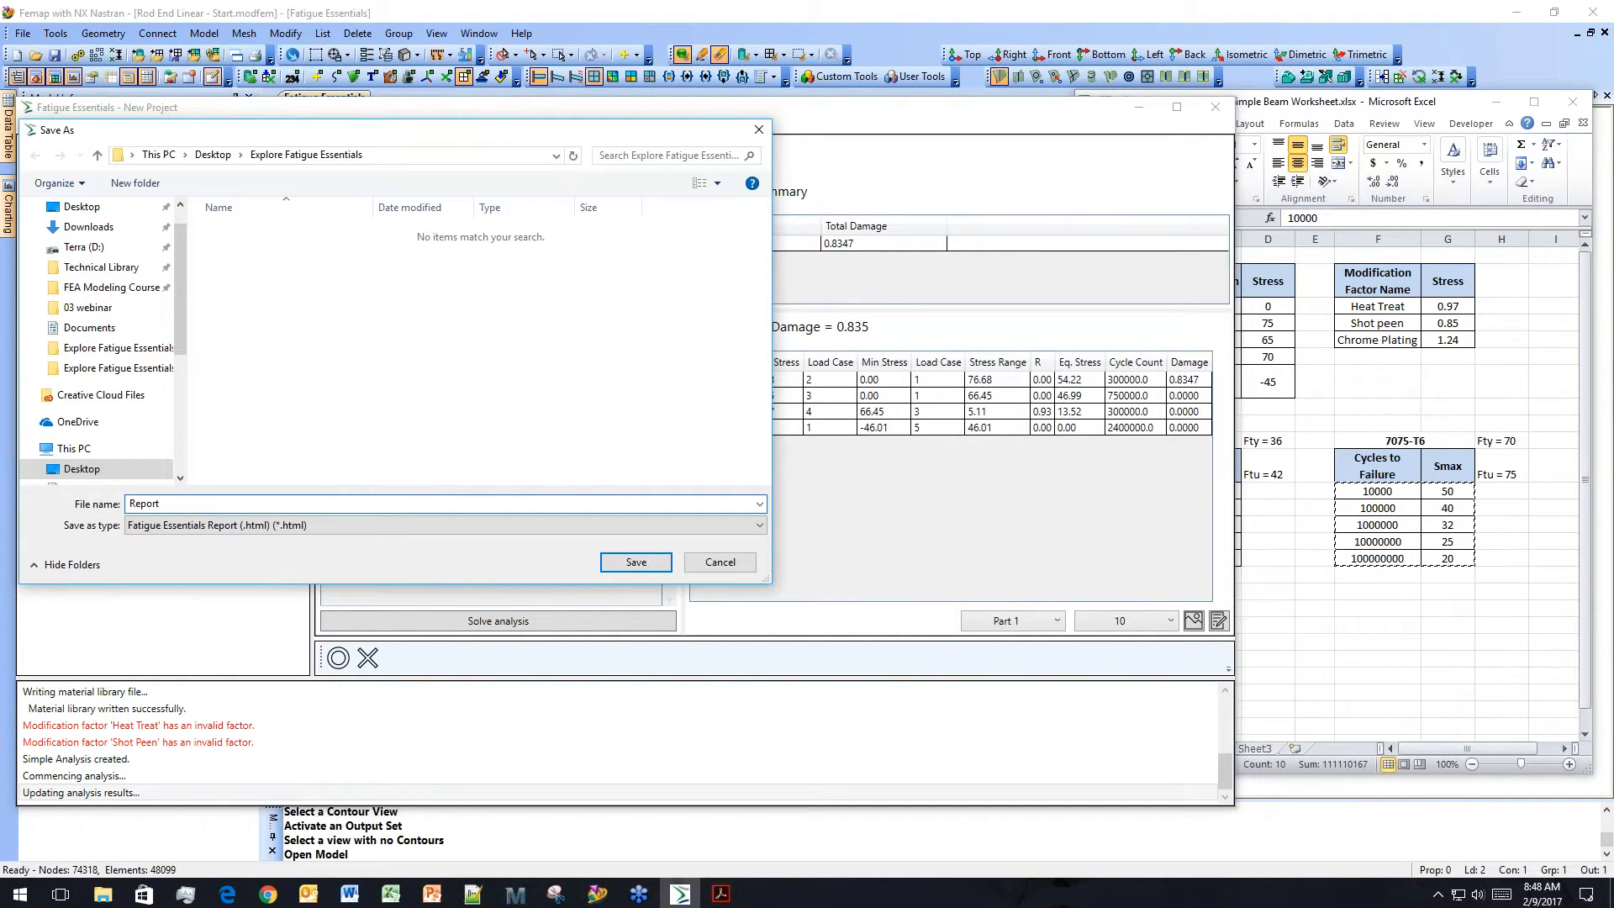
click(622, 569)
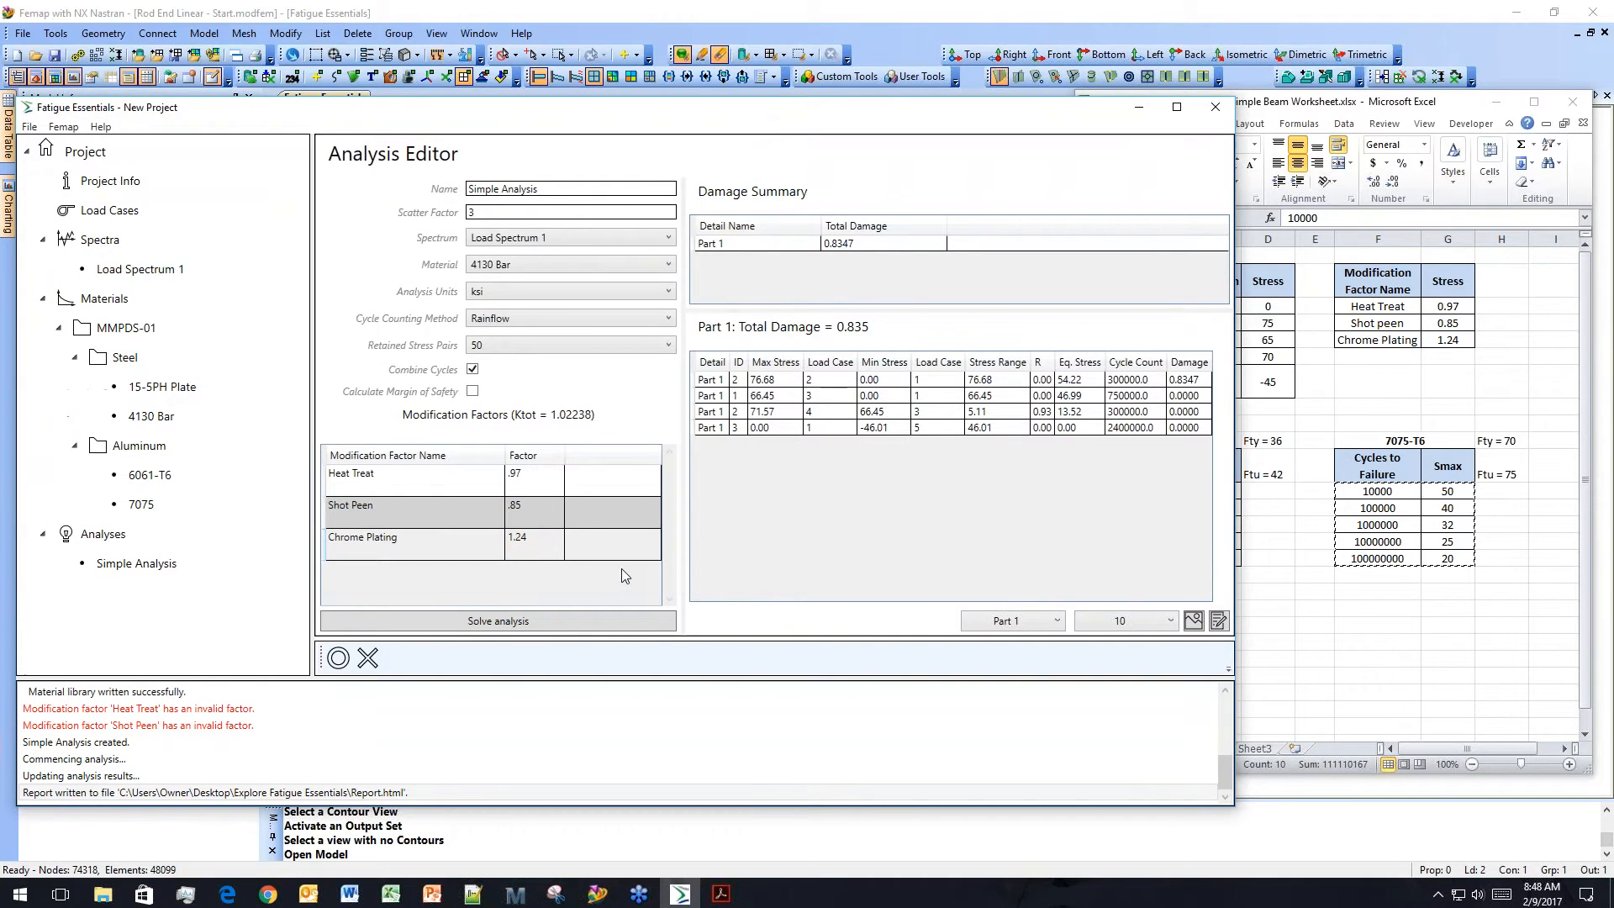
Open Report.html from the Explore Fatigue Essentials folder on the desktop, review its load case, spectrum, material and damage sections, and close it.
click(102, 894)
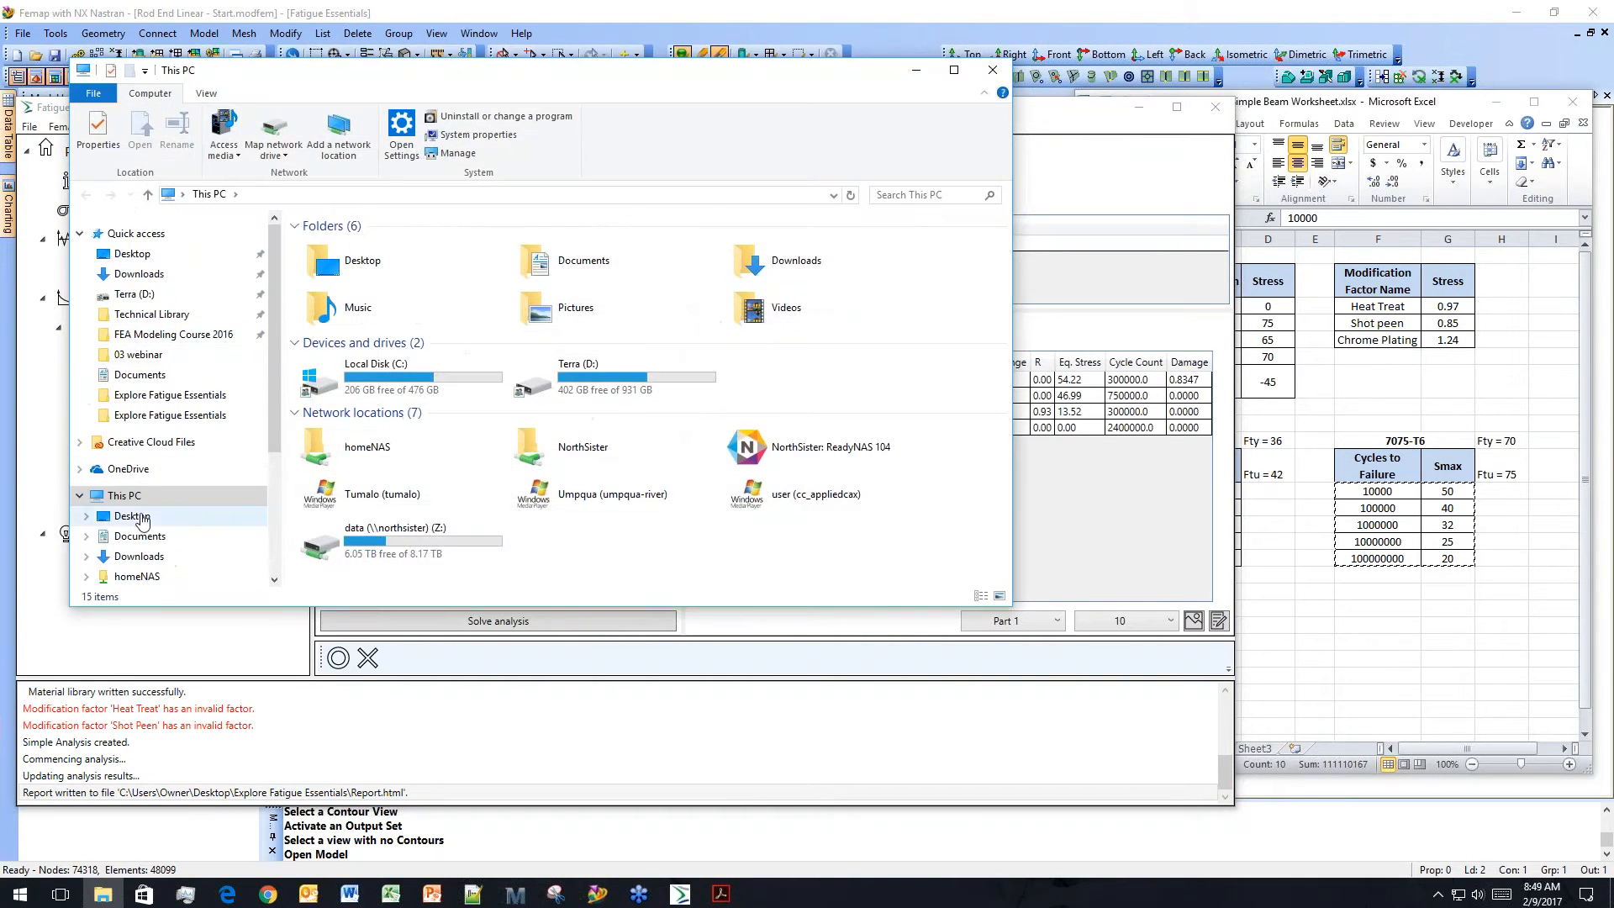
click(132, 515)
double_click(387, 263)
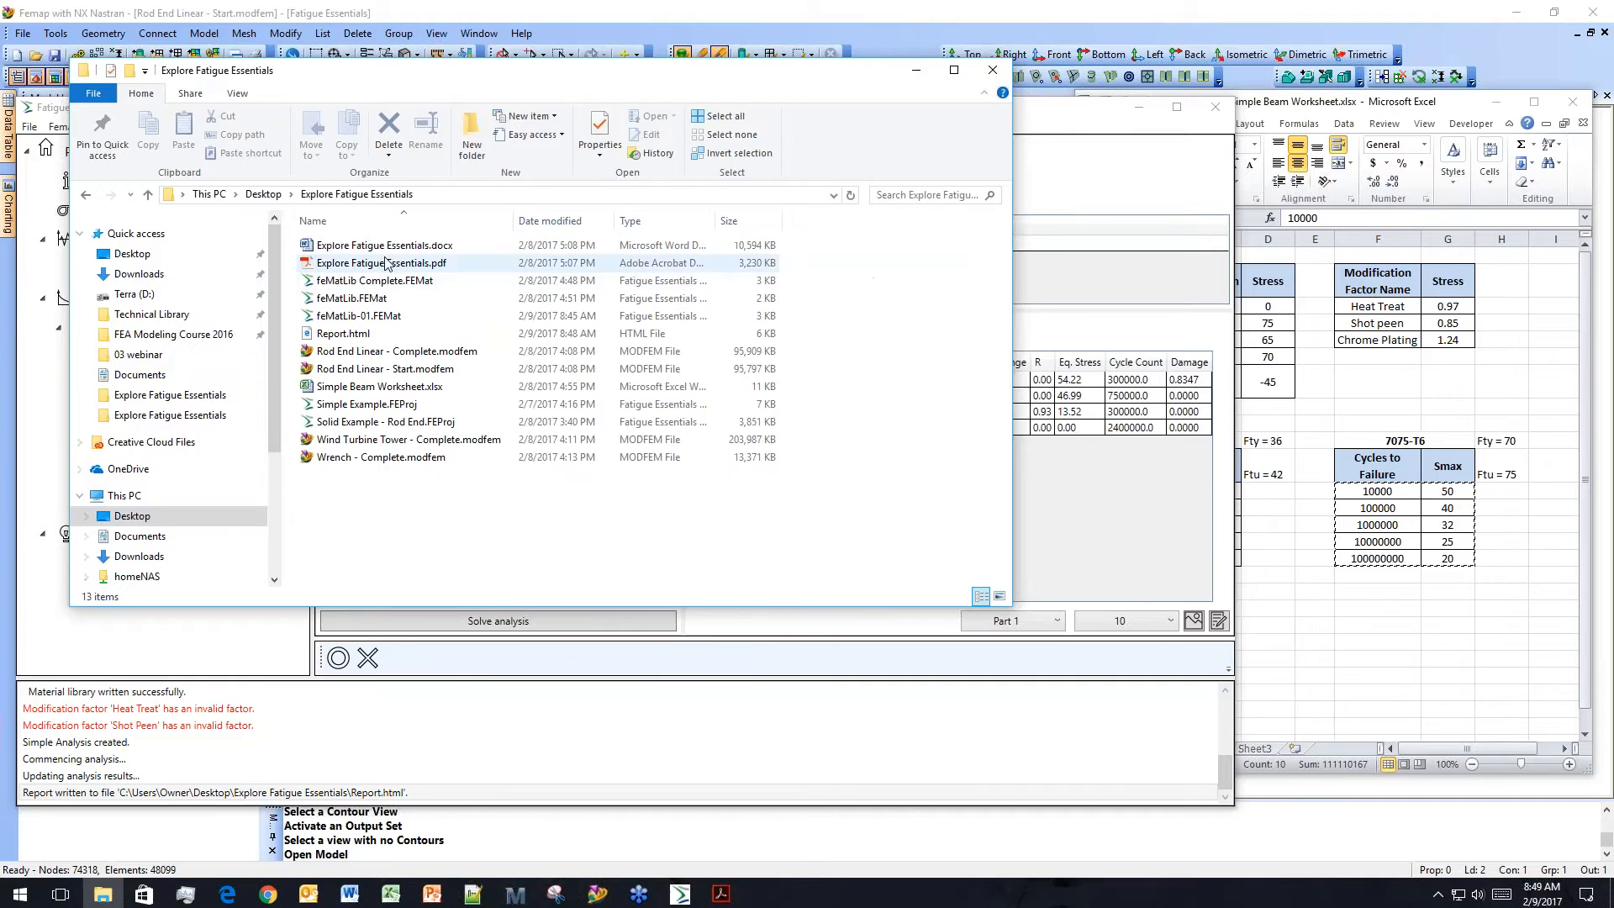
double_click(343, 334)
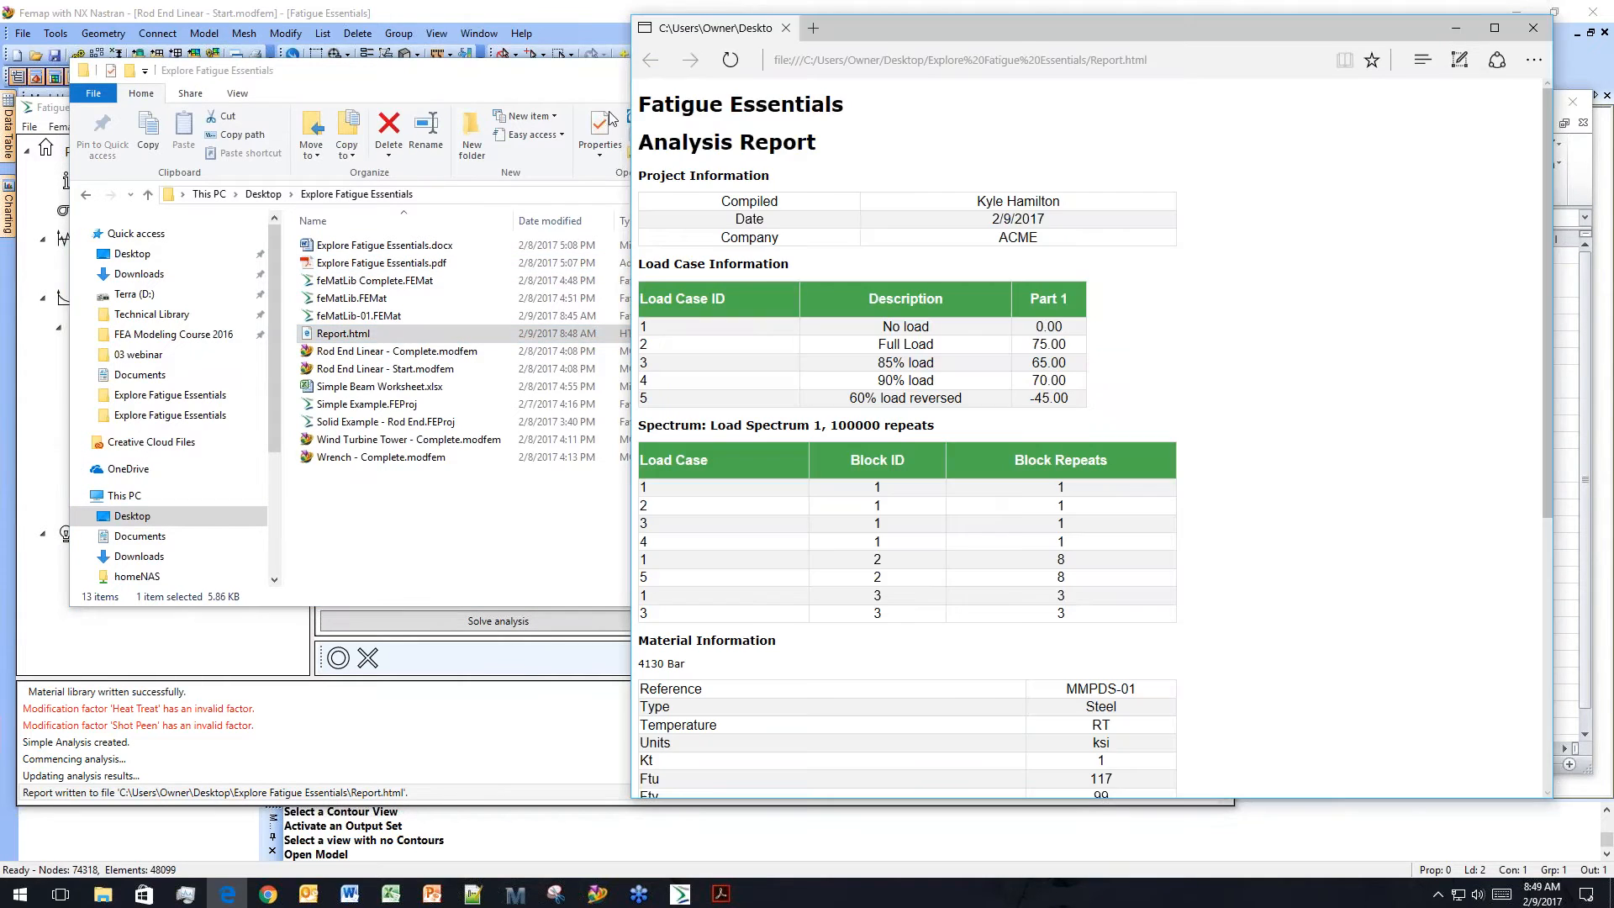
click(607, 79)
click(918, 71)
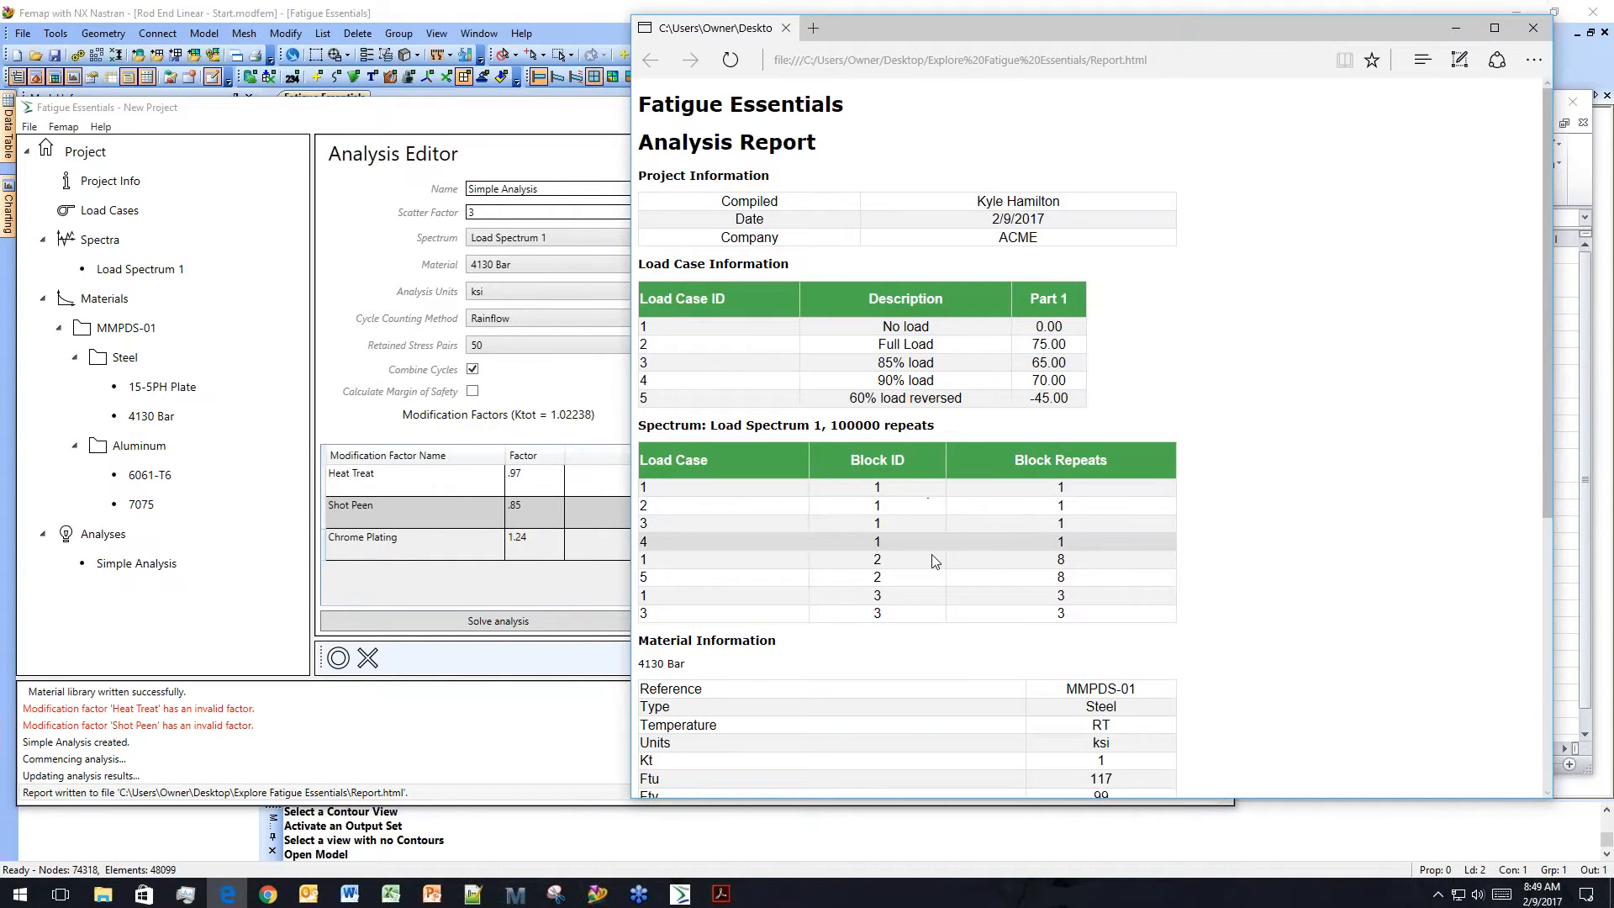
scroll(1356, 495, down, 4)
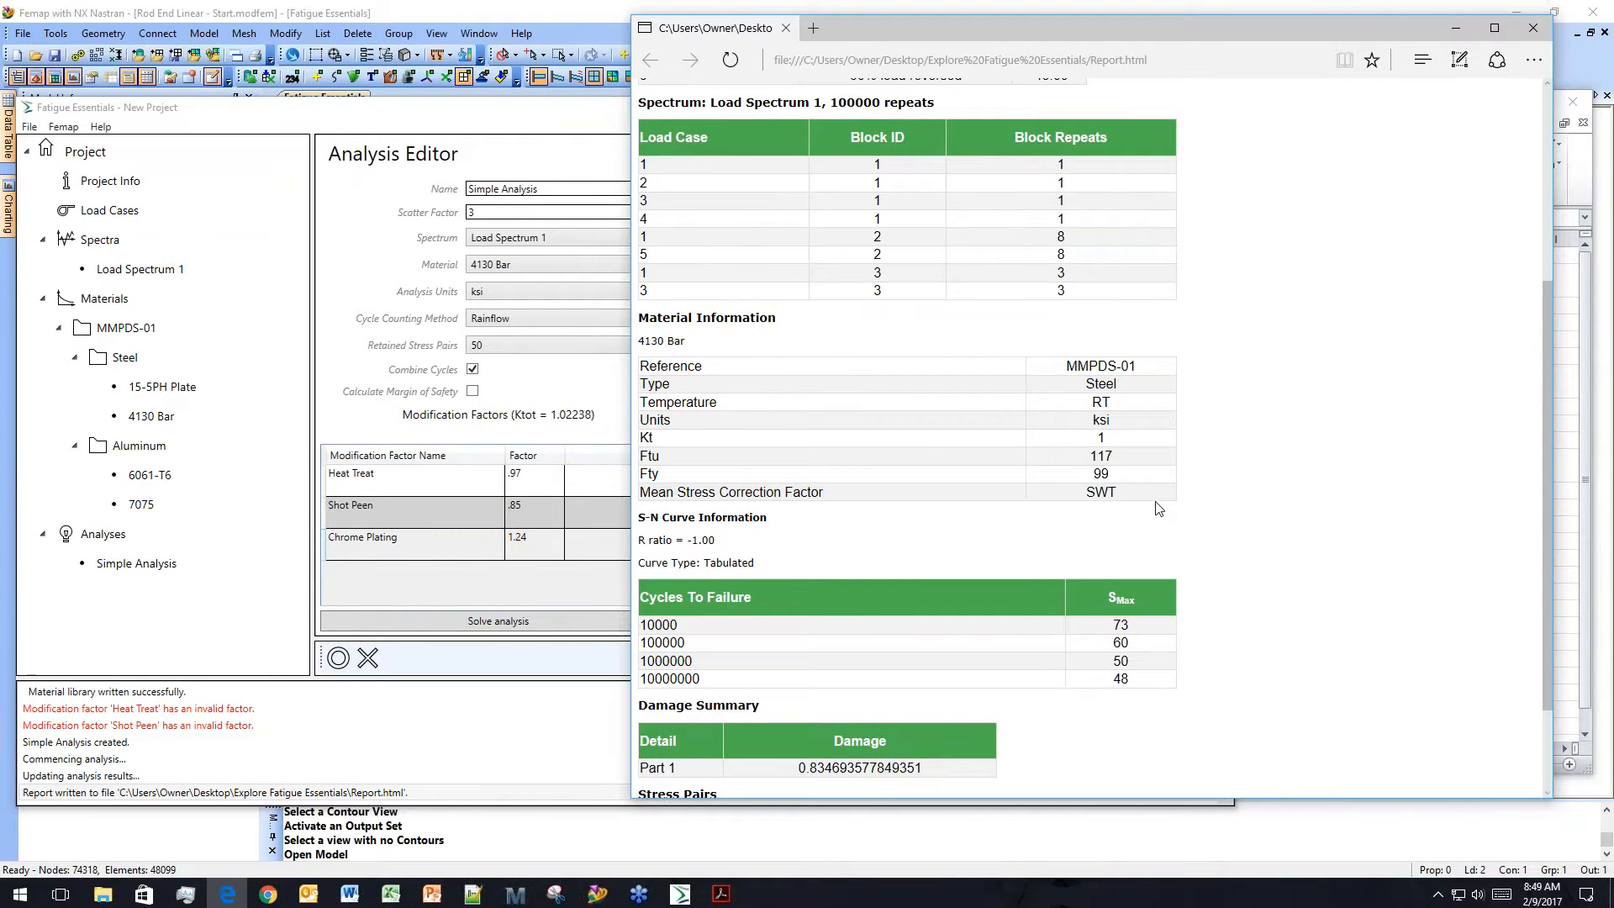
scroll(1159, 508, down, 2)
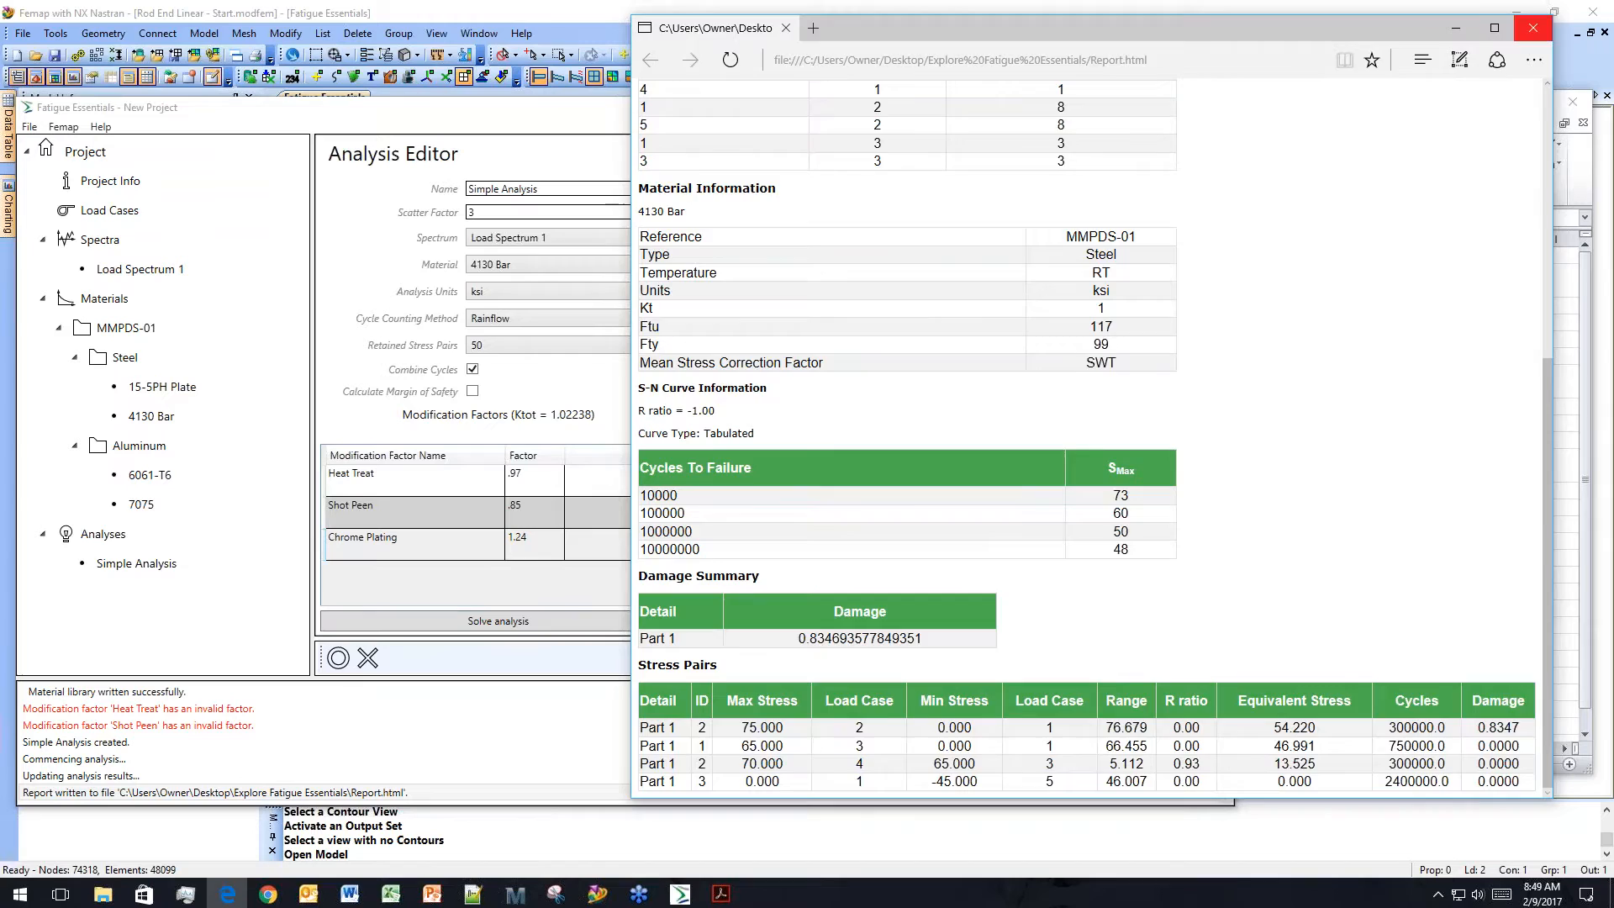
click(1531, 32)
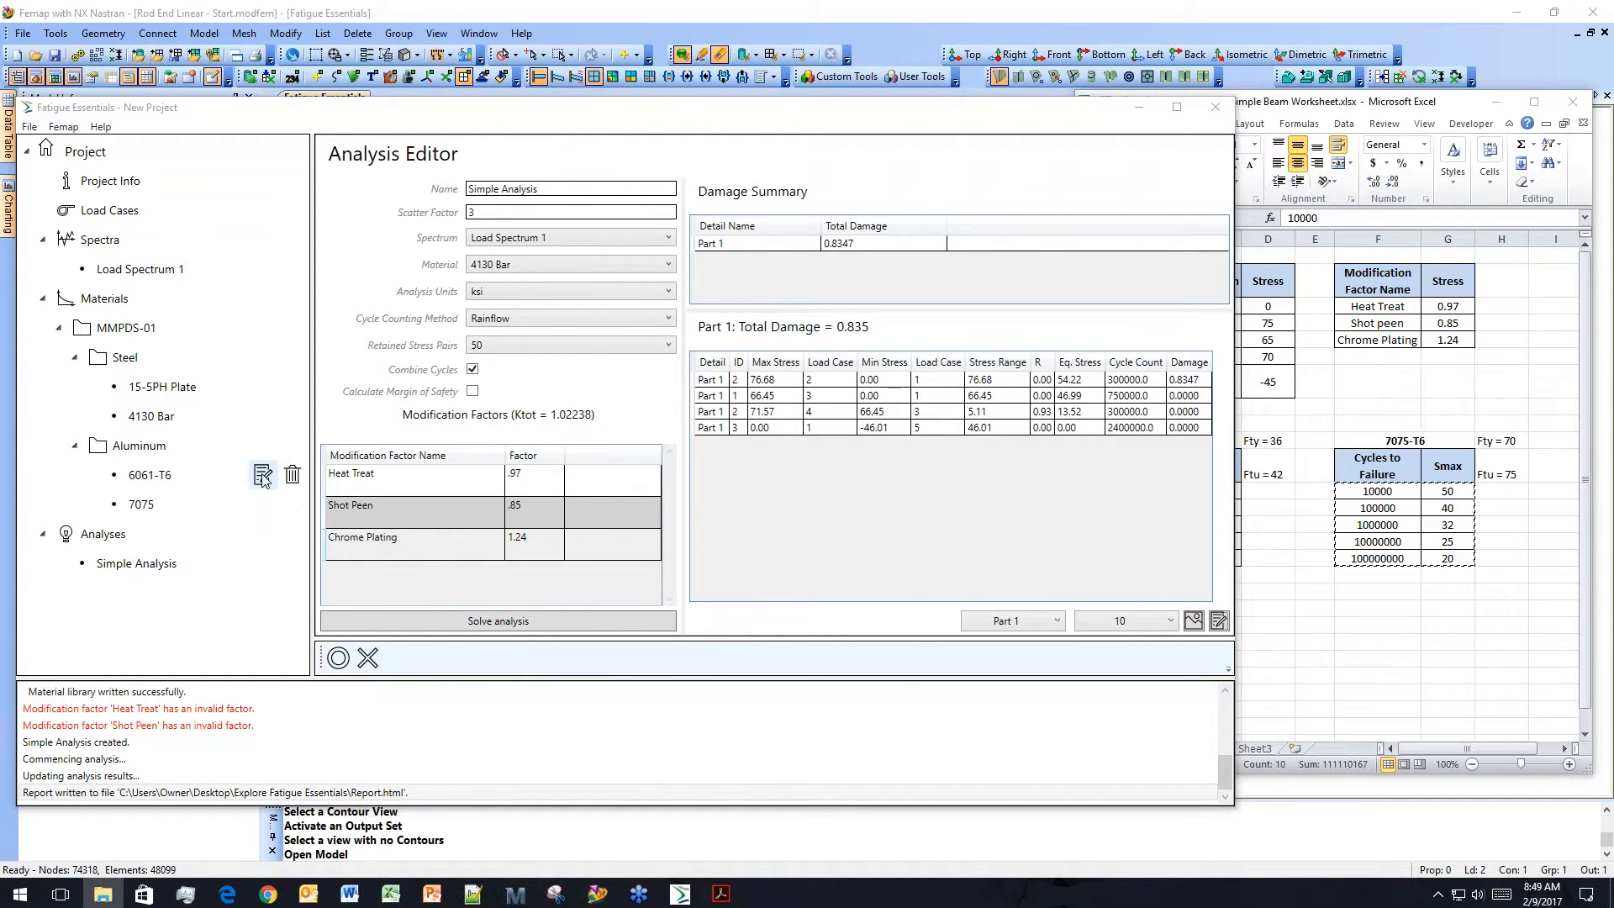
Open the 6061-T6 material and try the Logarithmic Curve Fit and Estimated from Strength Data S-N curve types.
click(262, 476)
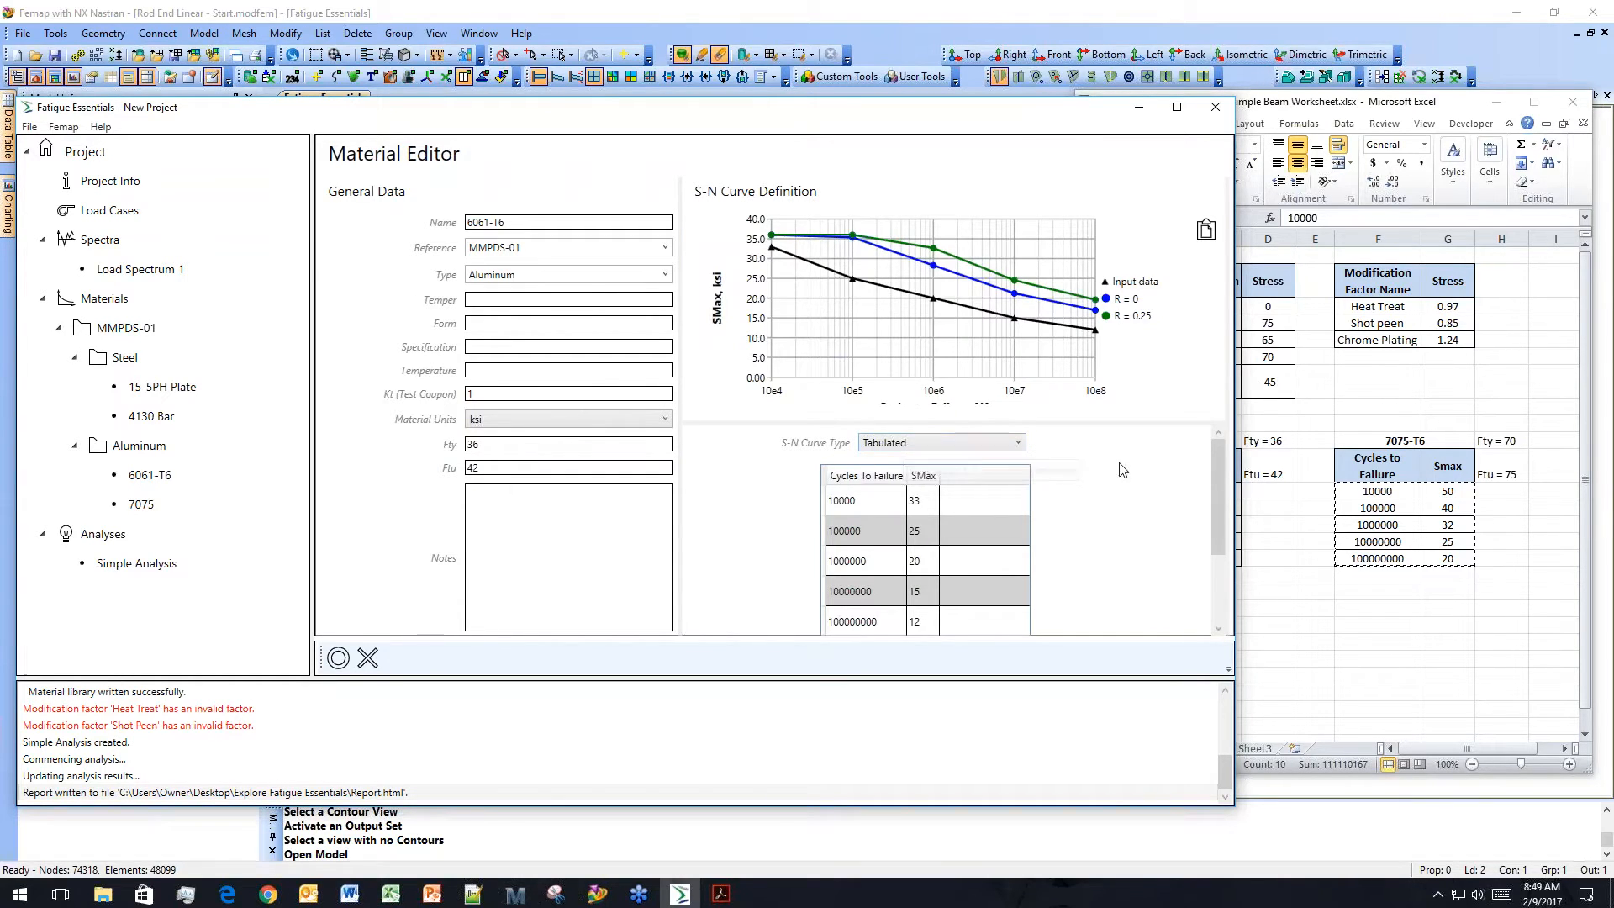
mouse_move(1213, 461)
mouse_down()
mouse_move(1211, 552)
mouse_move(1206, 446)
mouse_up()
mouse_move(863, 502)
click(1006, 448)
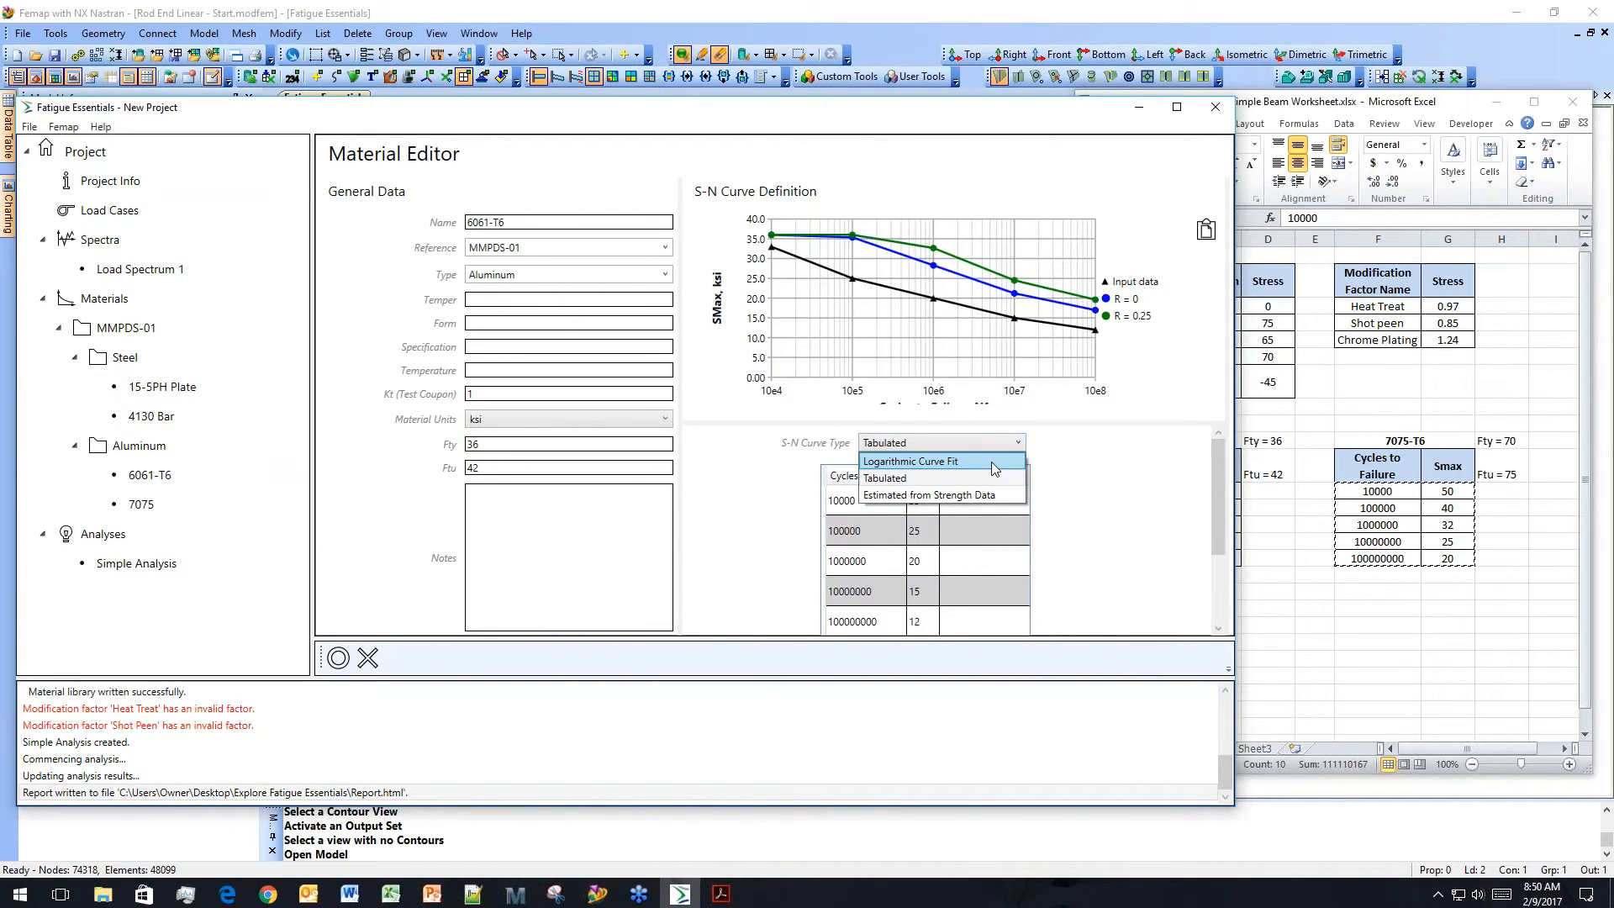
click(995, 462)
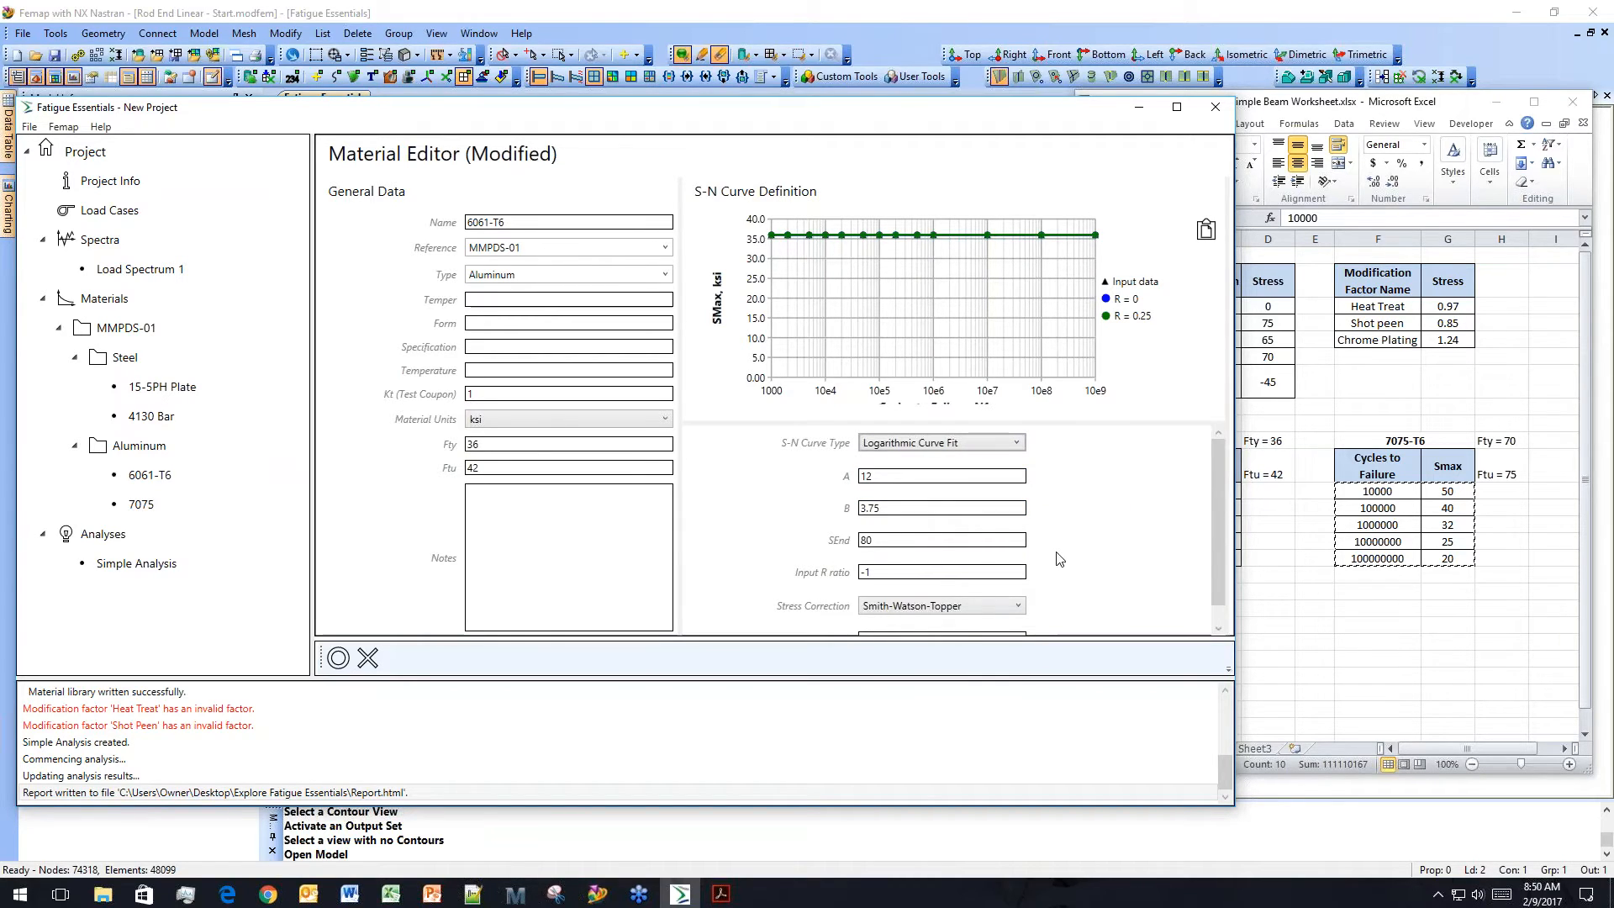
click(978, 445)
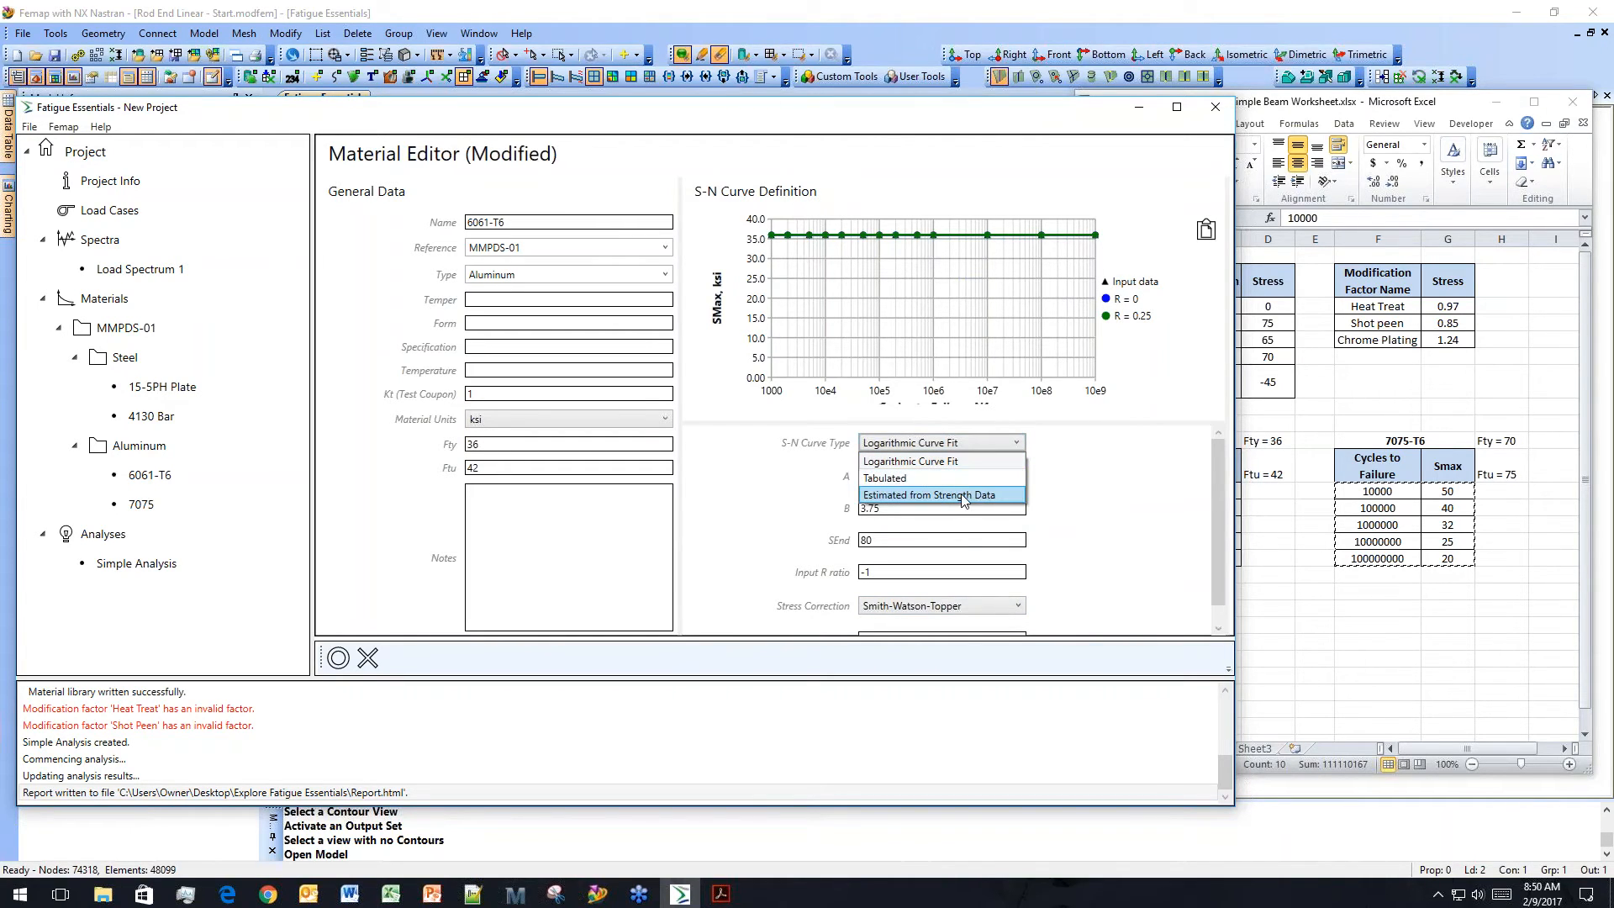
click(964, 498)
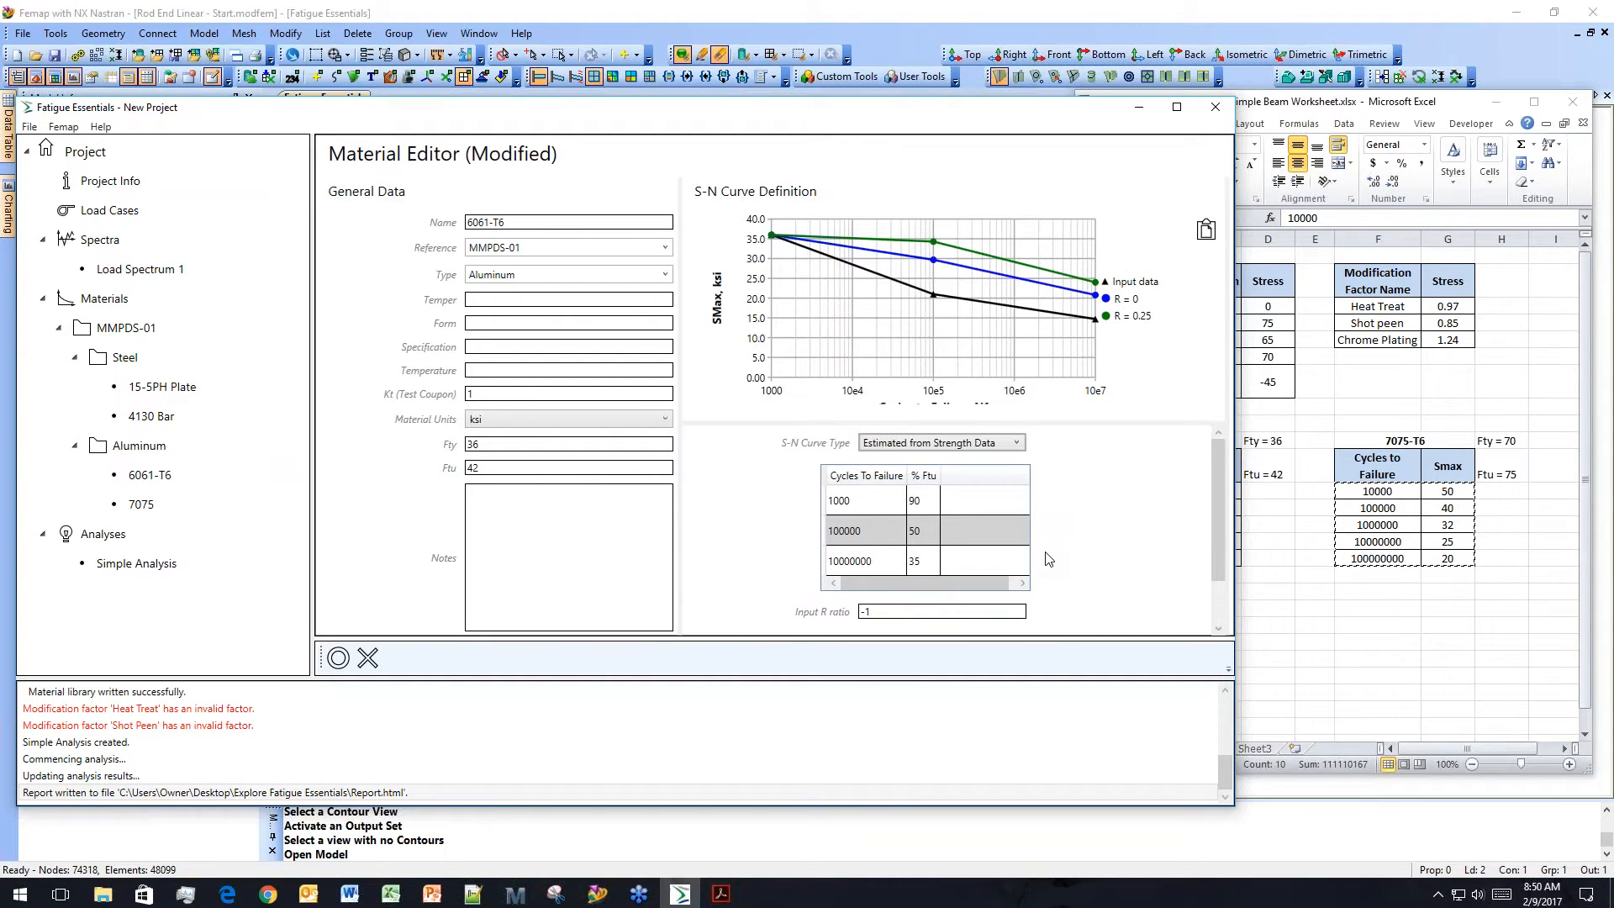
Switch the 6061-T6 S-N curve type to Logarithmic Curve Fit and back to Tabulated, and close the material editor discarding the changes.
click(994, 446)
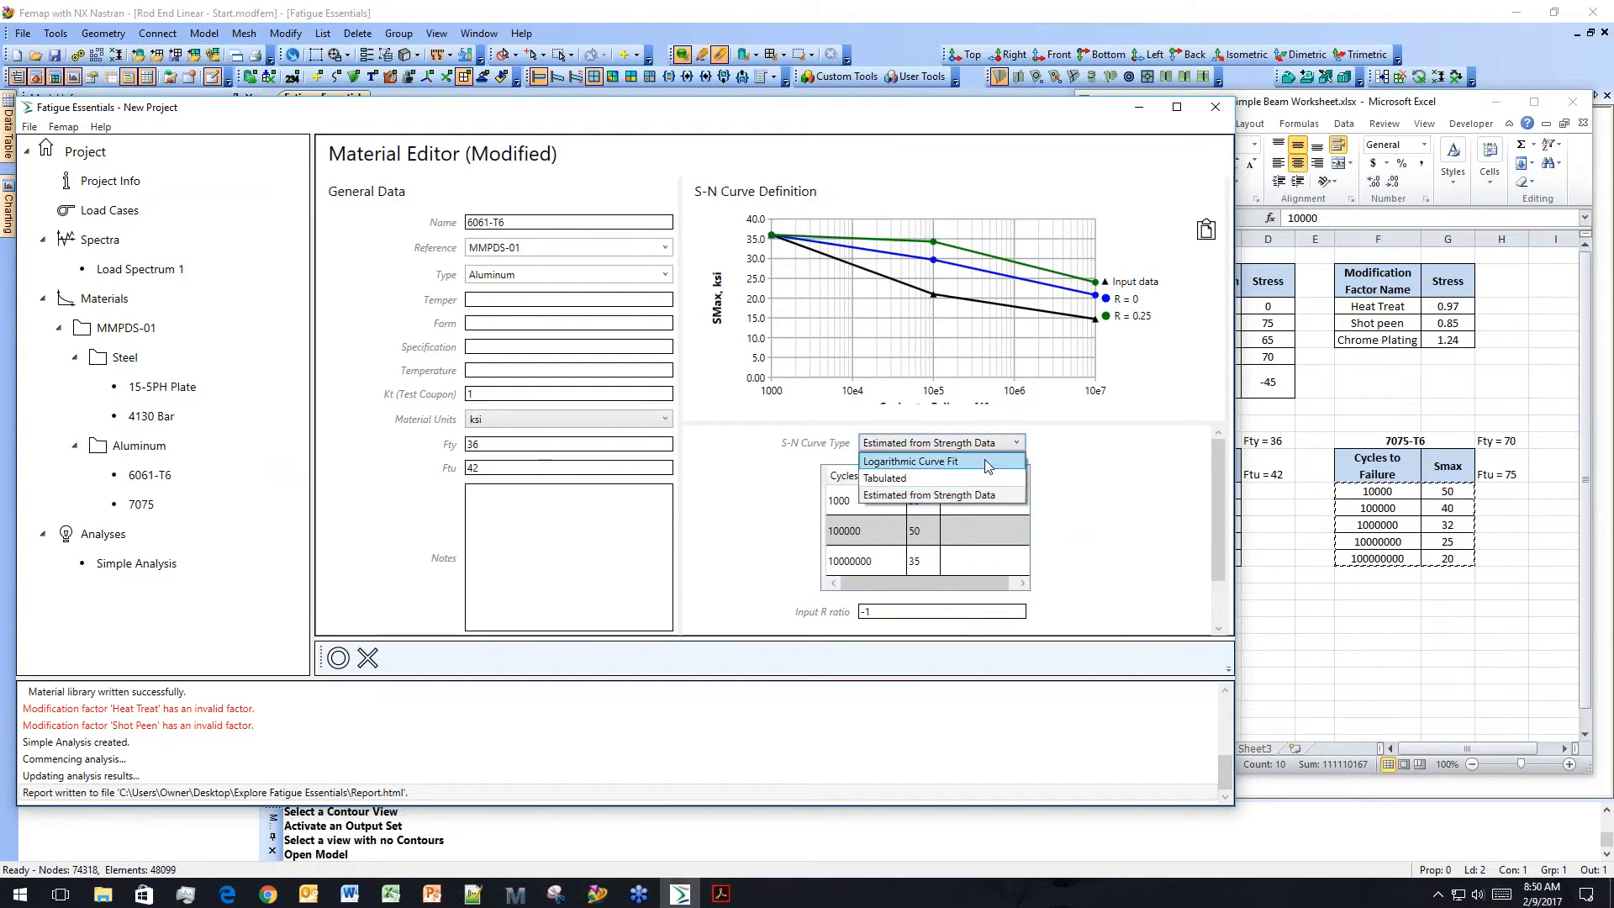
click(989, 461)
click(988, 446)
click(974, 482)
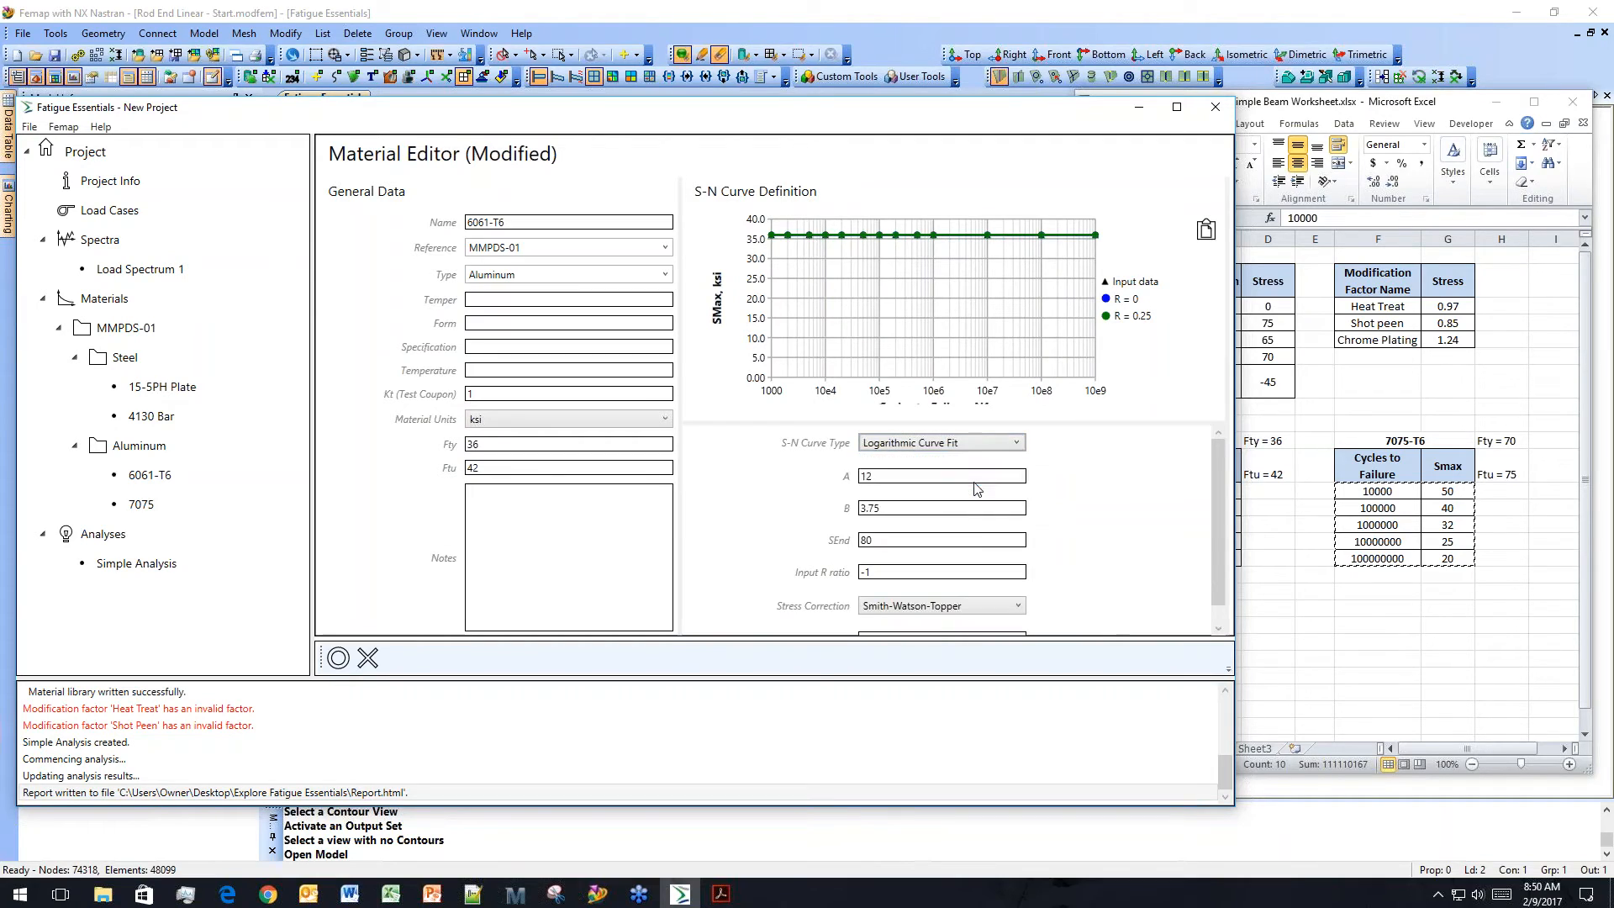
mouse_move(1216, 459)
mouse_down()
mouse_move(1212, 502)
mouse_move(1213, 468)
mouse_up()
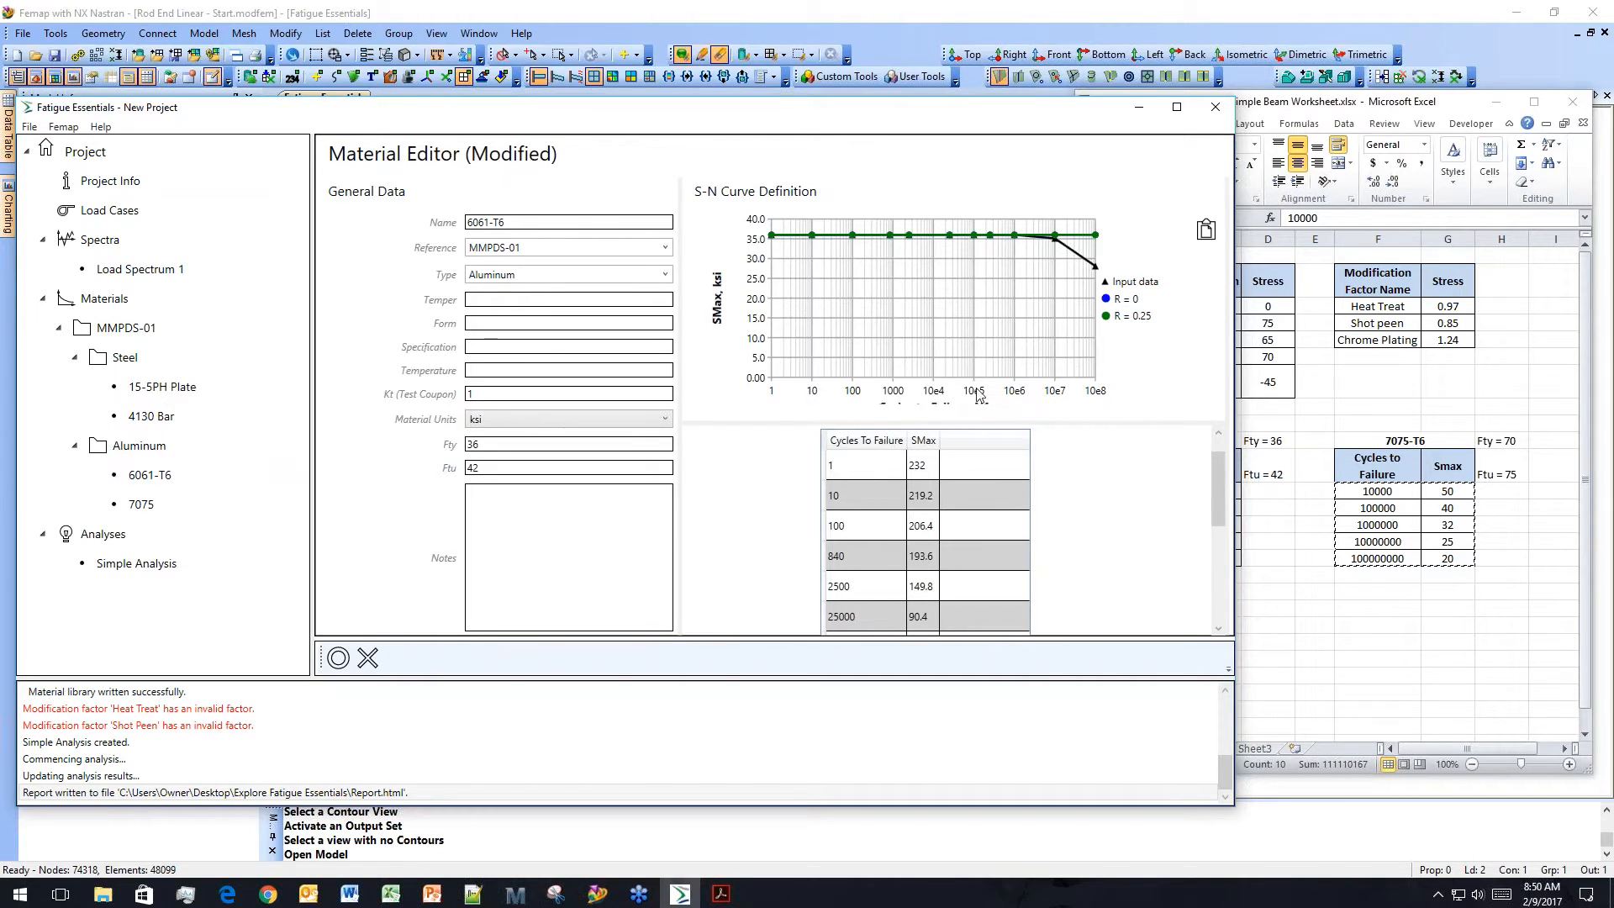
click(367, 657)
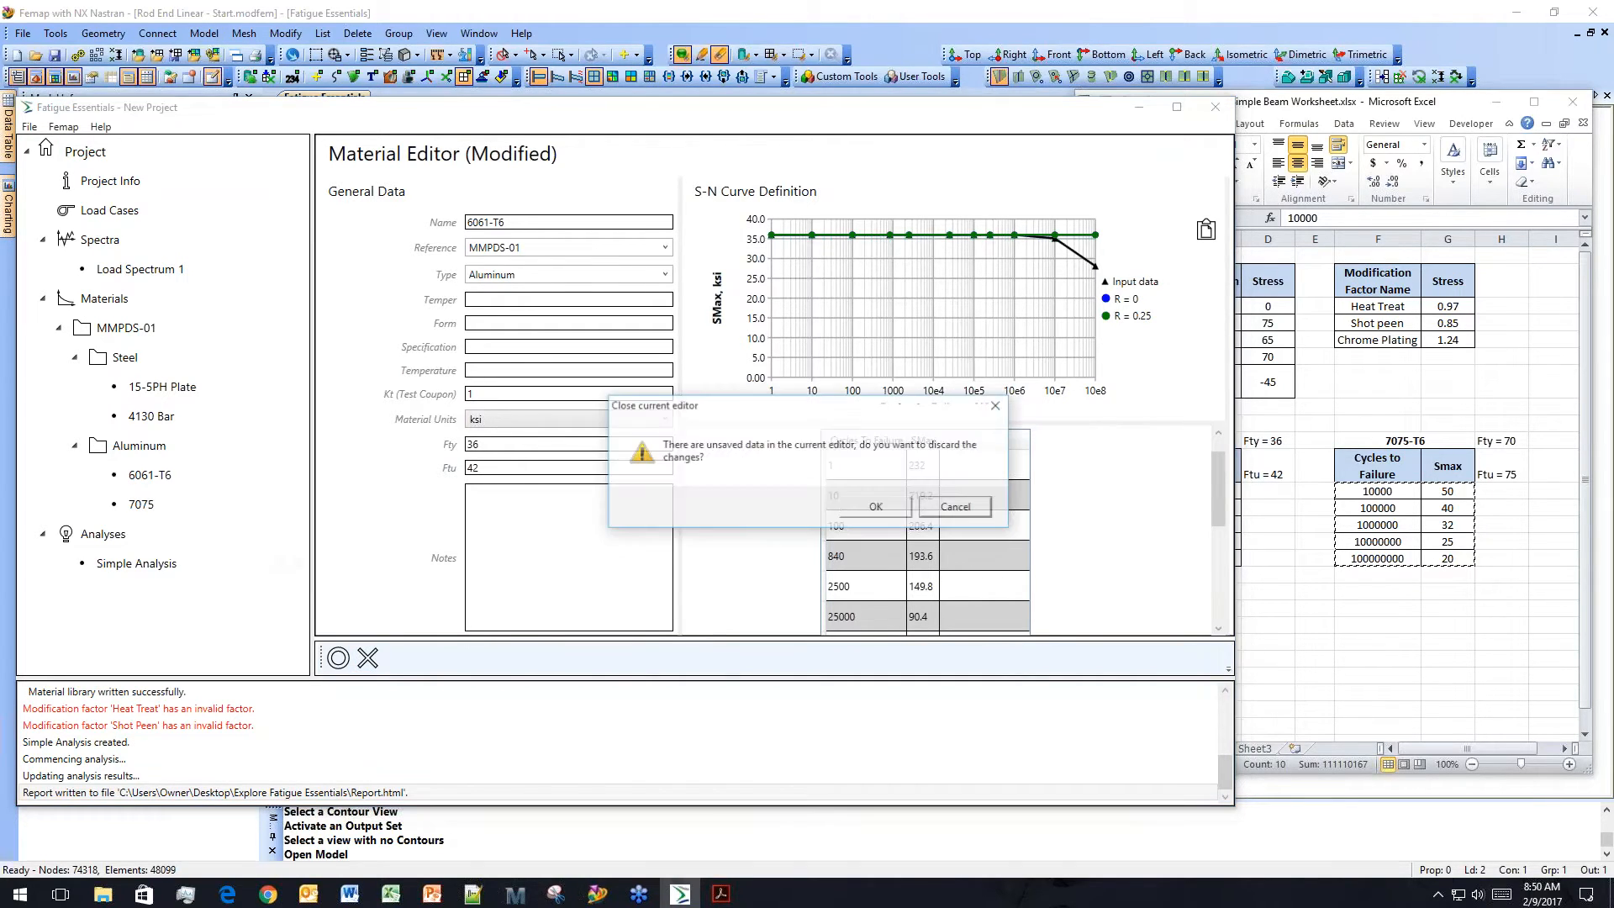
click(873, 508)
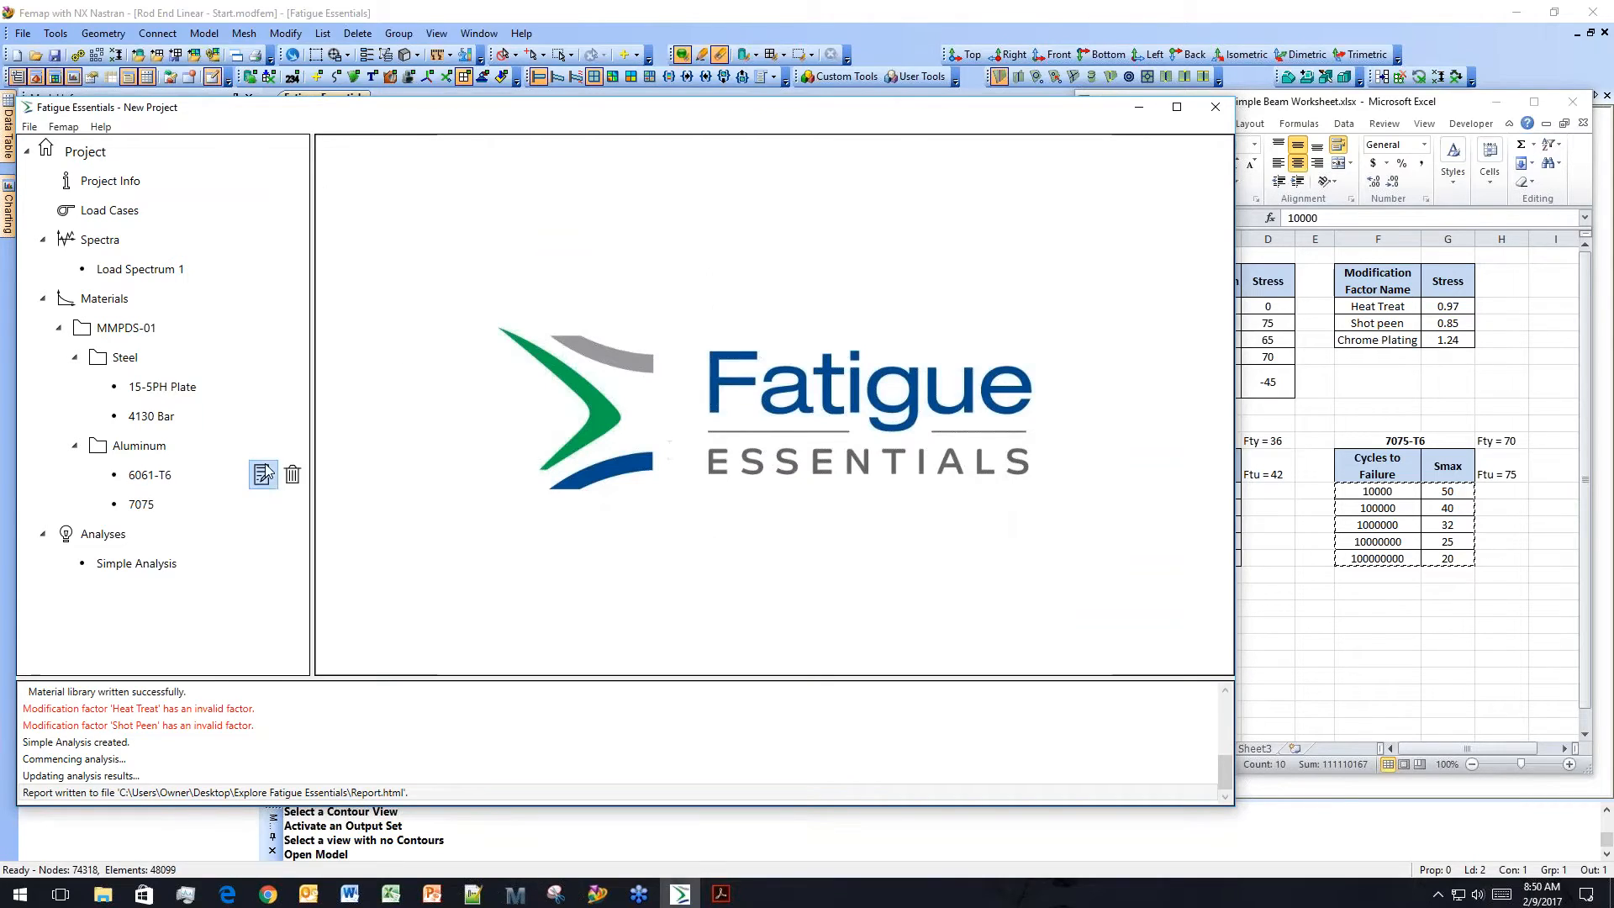
Open the 6061-T6 material, try the Custom stress correction, and return it to Smith-Watson-Topper.
click(263, 474)
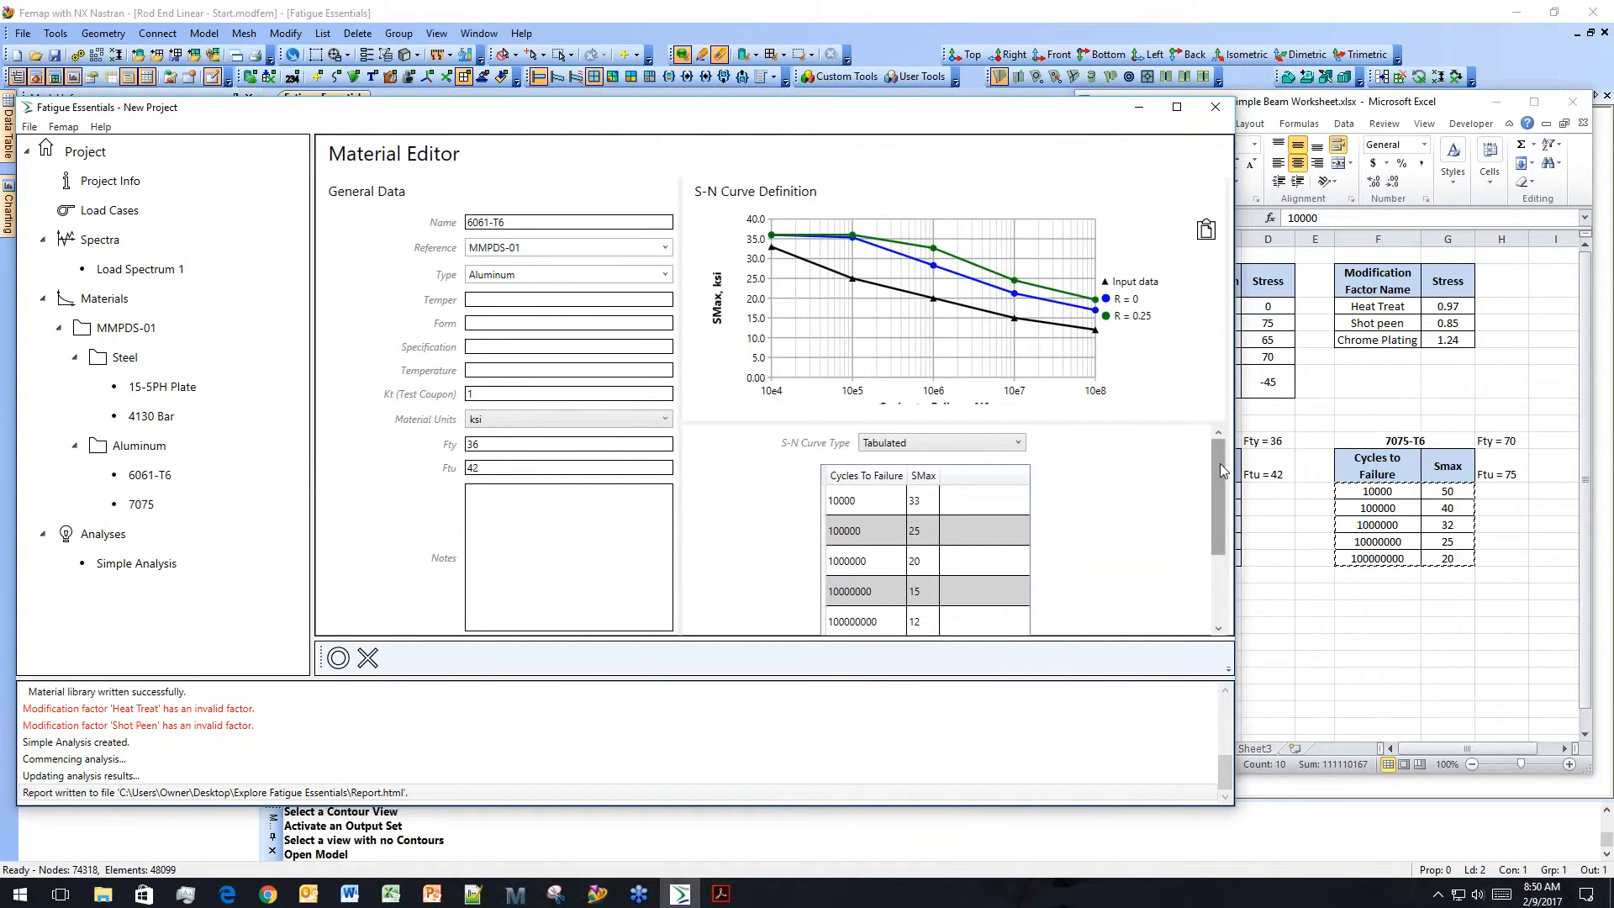
drag(1220, 462, 1213, 542)
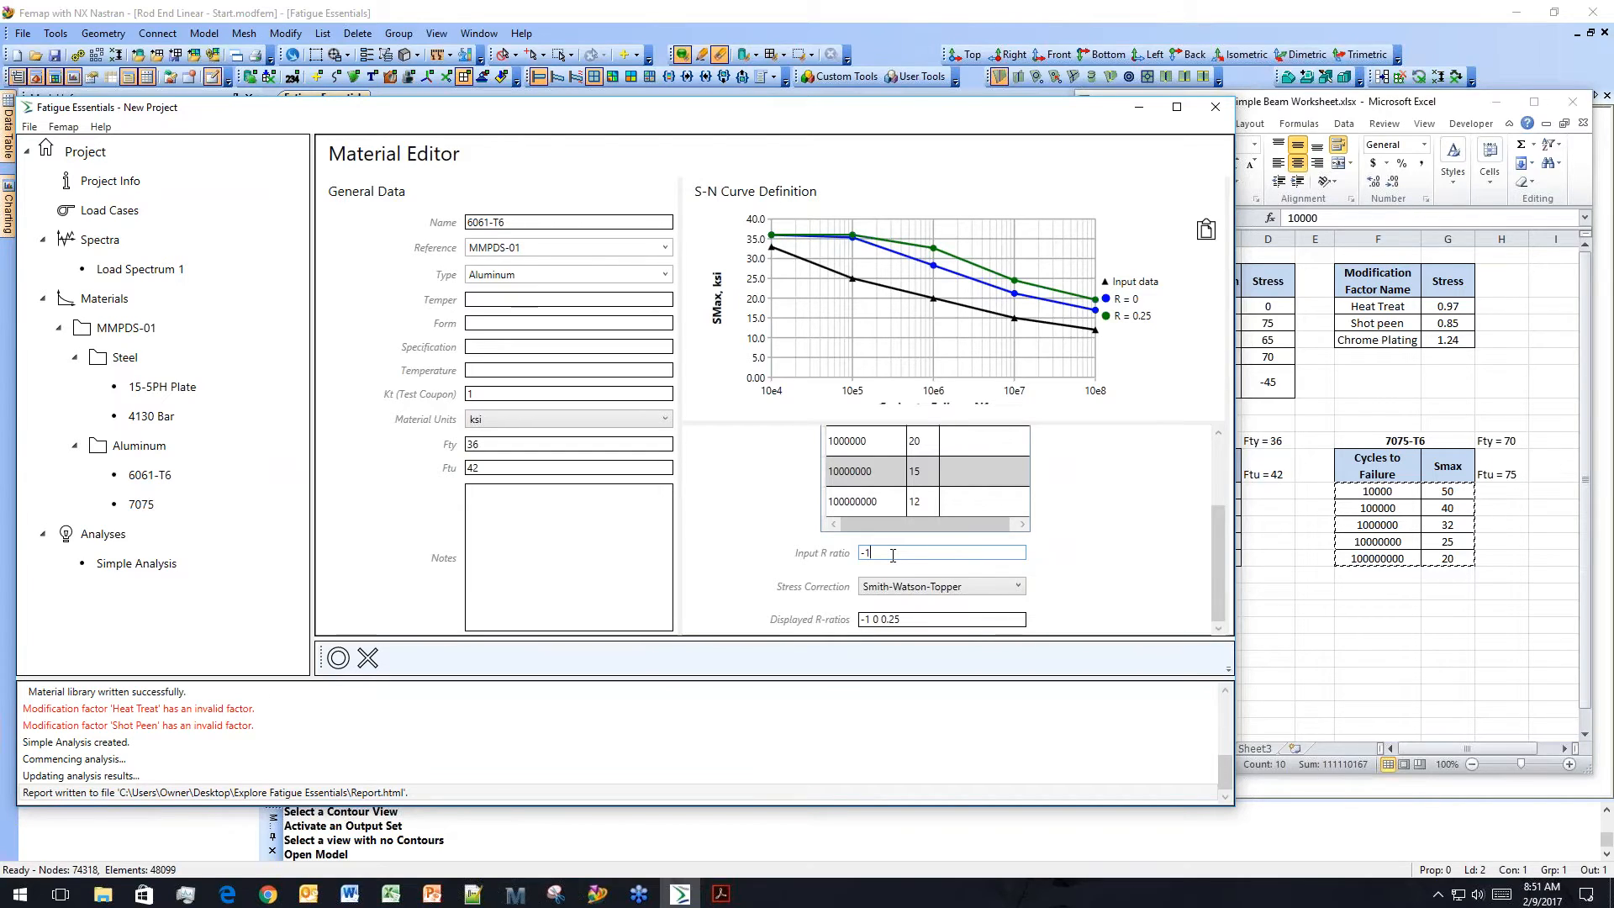
click(1000, 586)
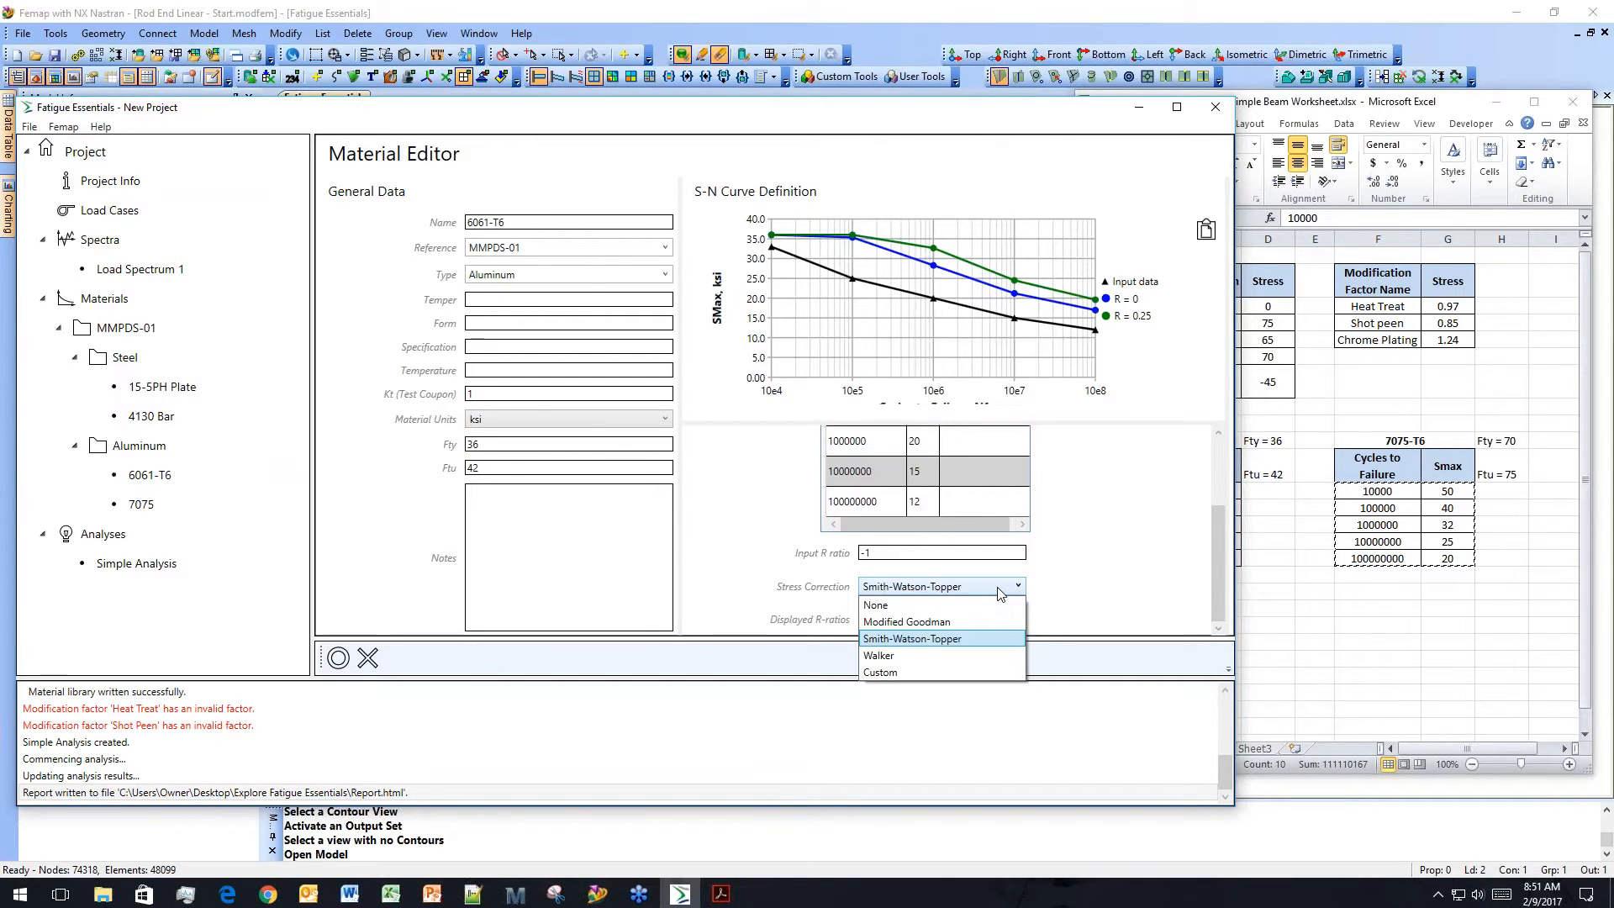
click(961, 674)
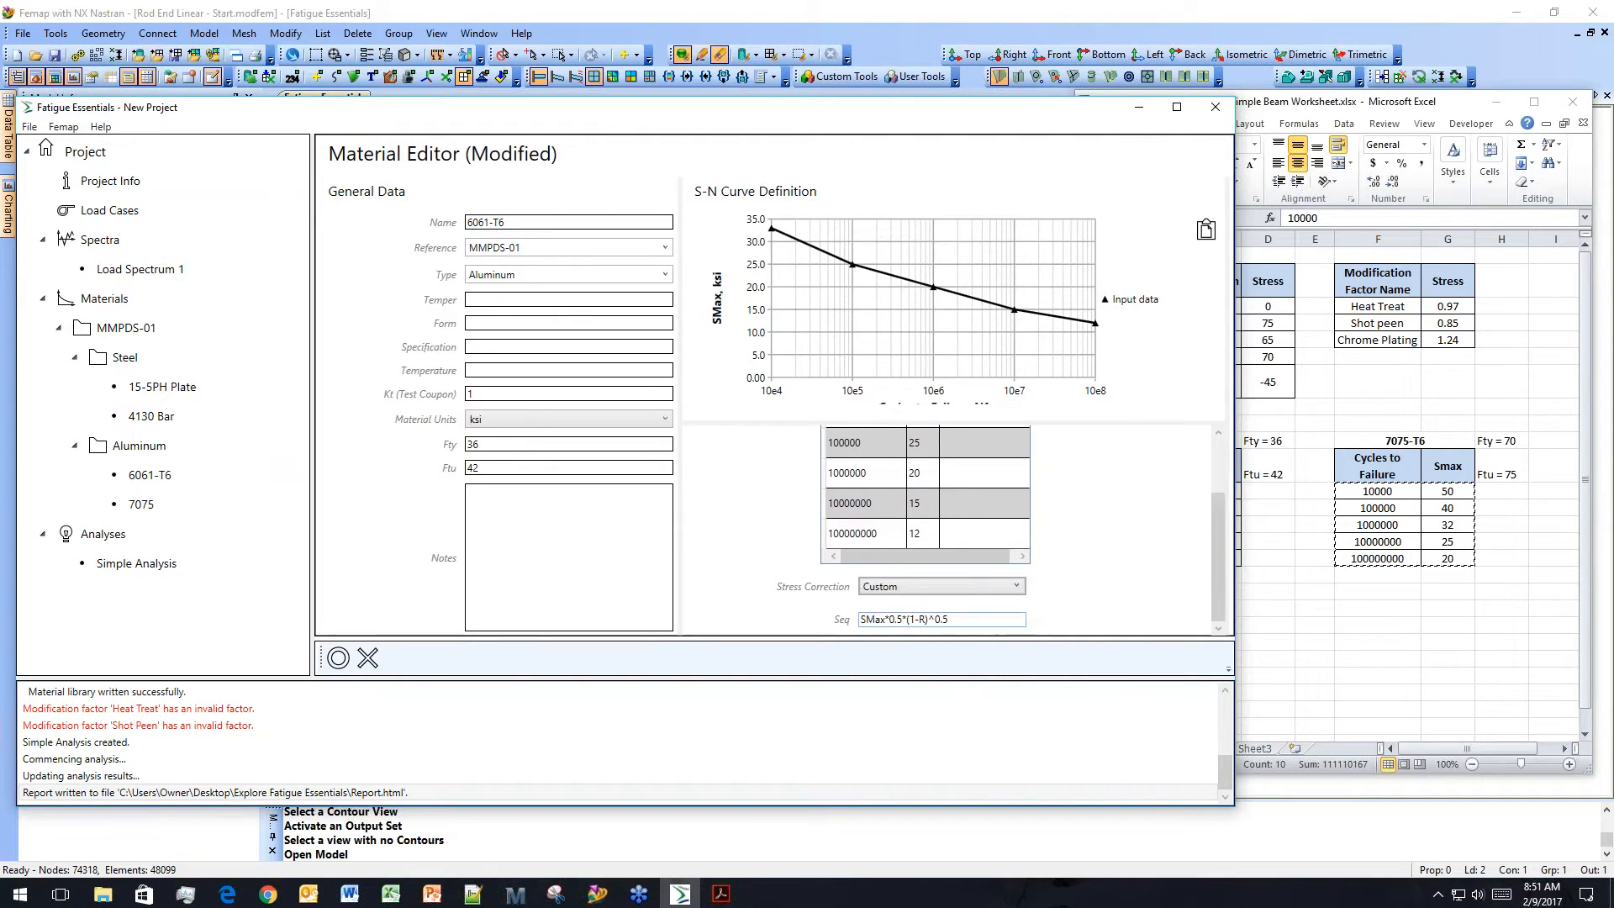
click(986, 587)
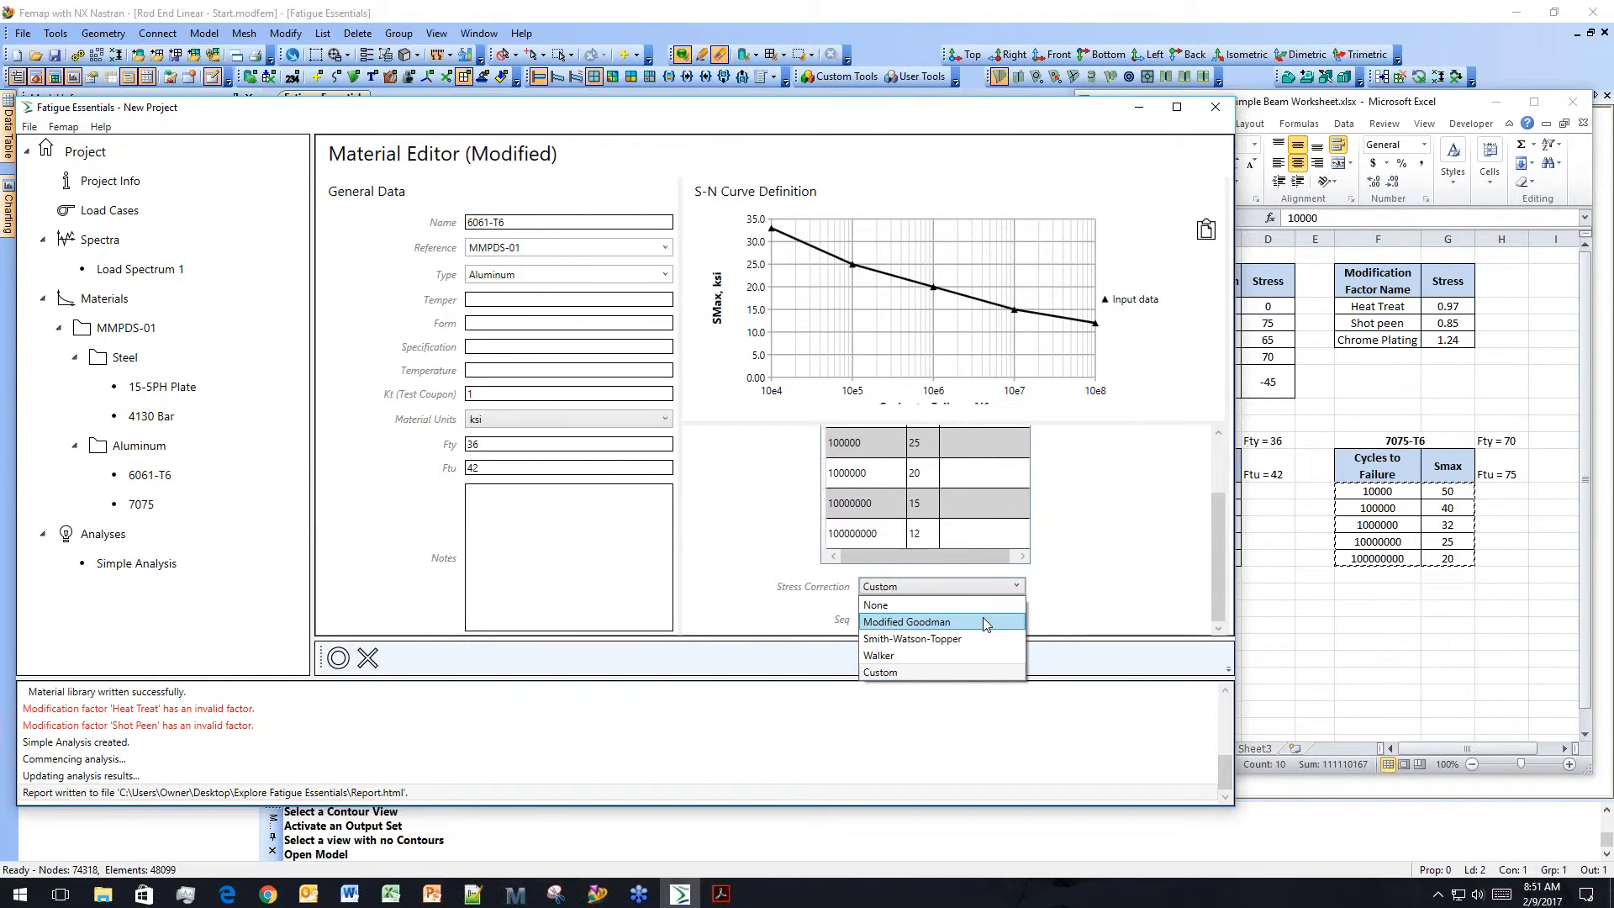
click(984, 638)
scroll(1218, 533, down, 1)
scroll(1217, 540, down, 1)
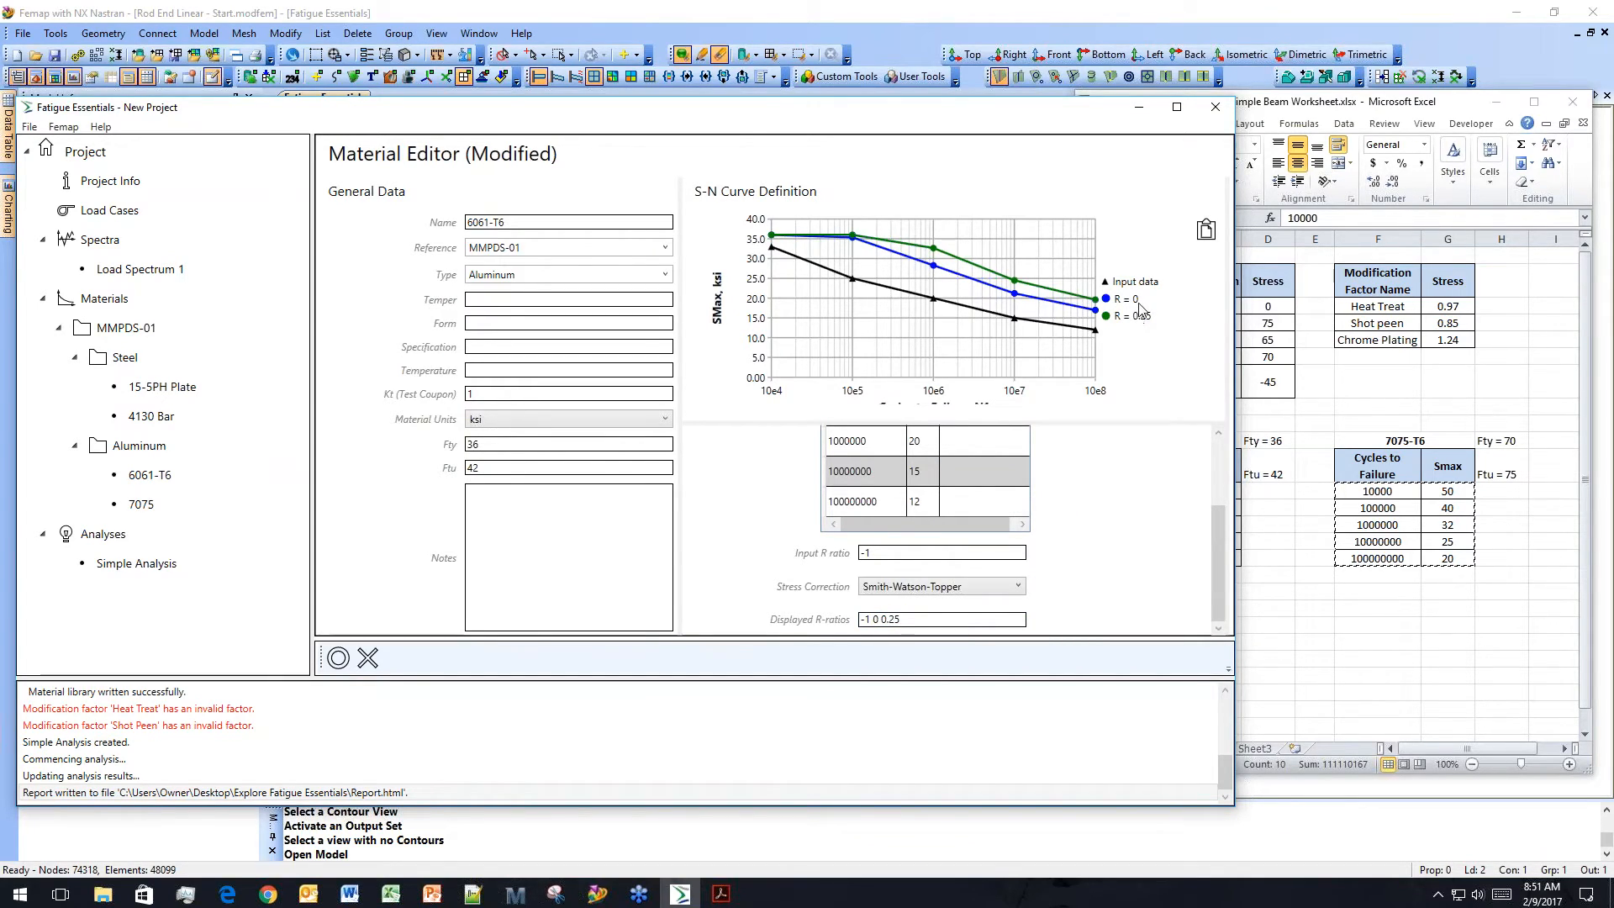
Re-enter the displayed R-ratios of 6061-T6, trying an additional ratio of 1 before leaving them at -1 0 .25.
double_click(918, 619)
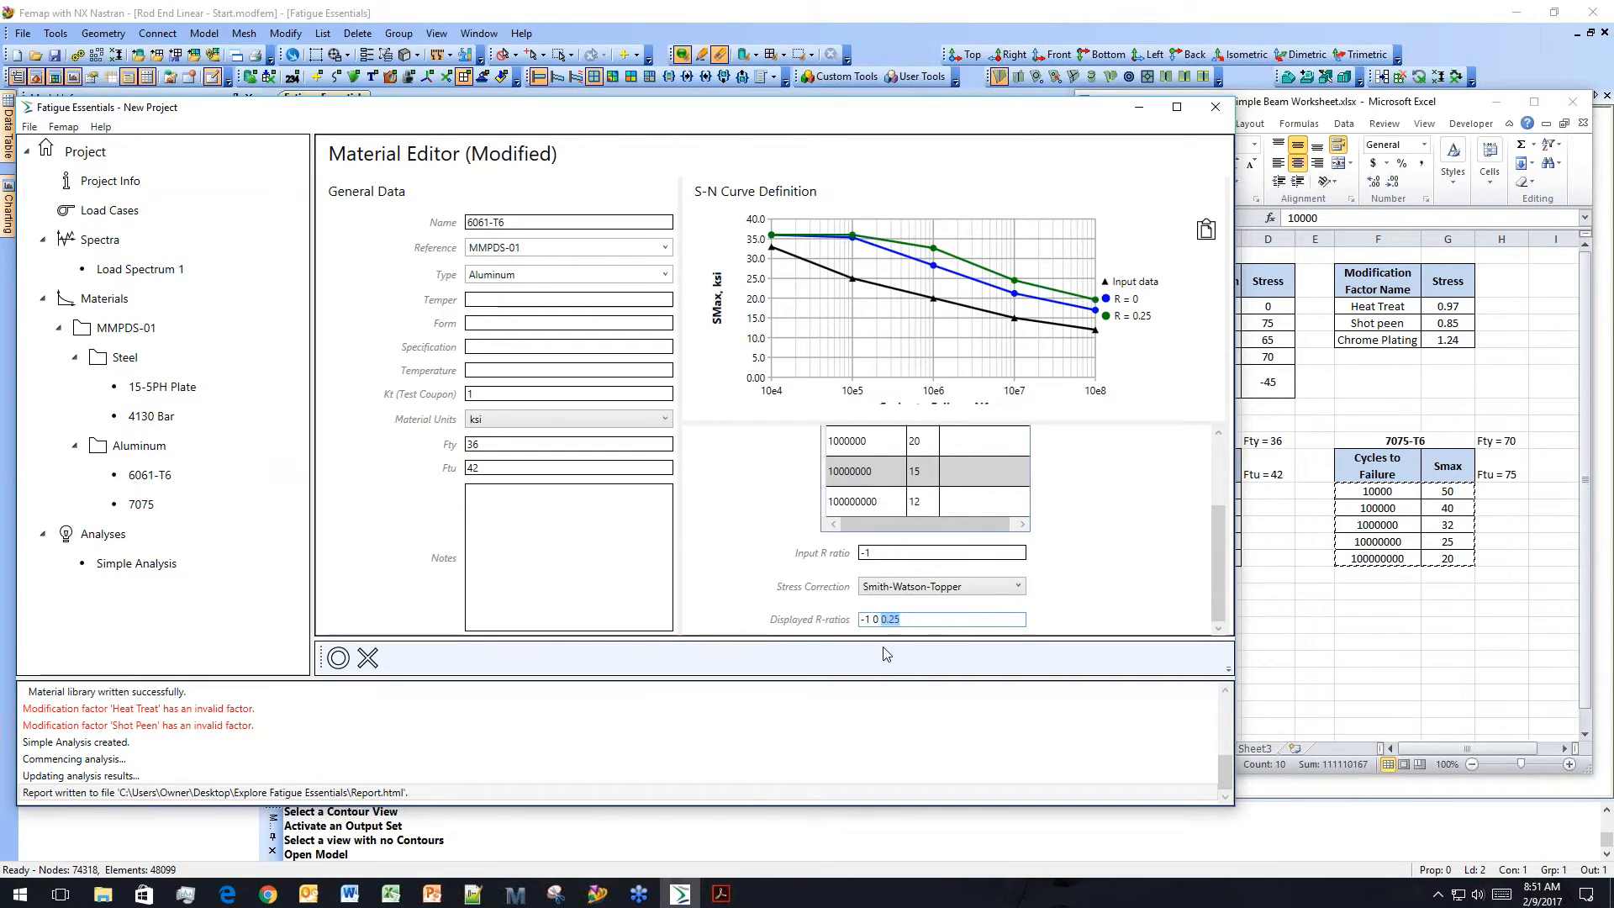
key(BackSpace)
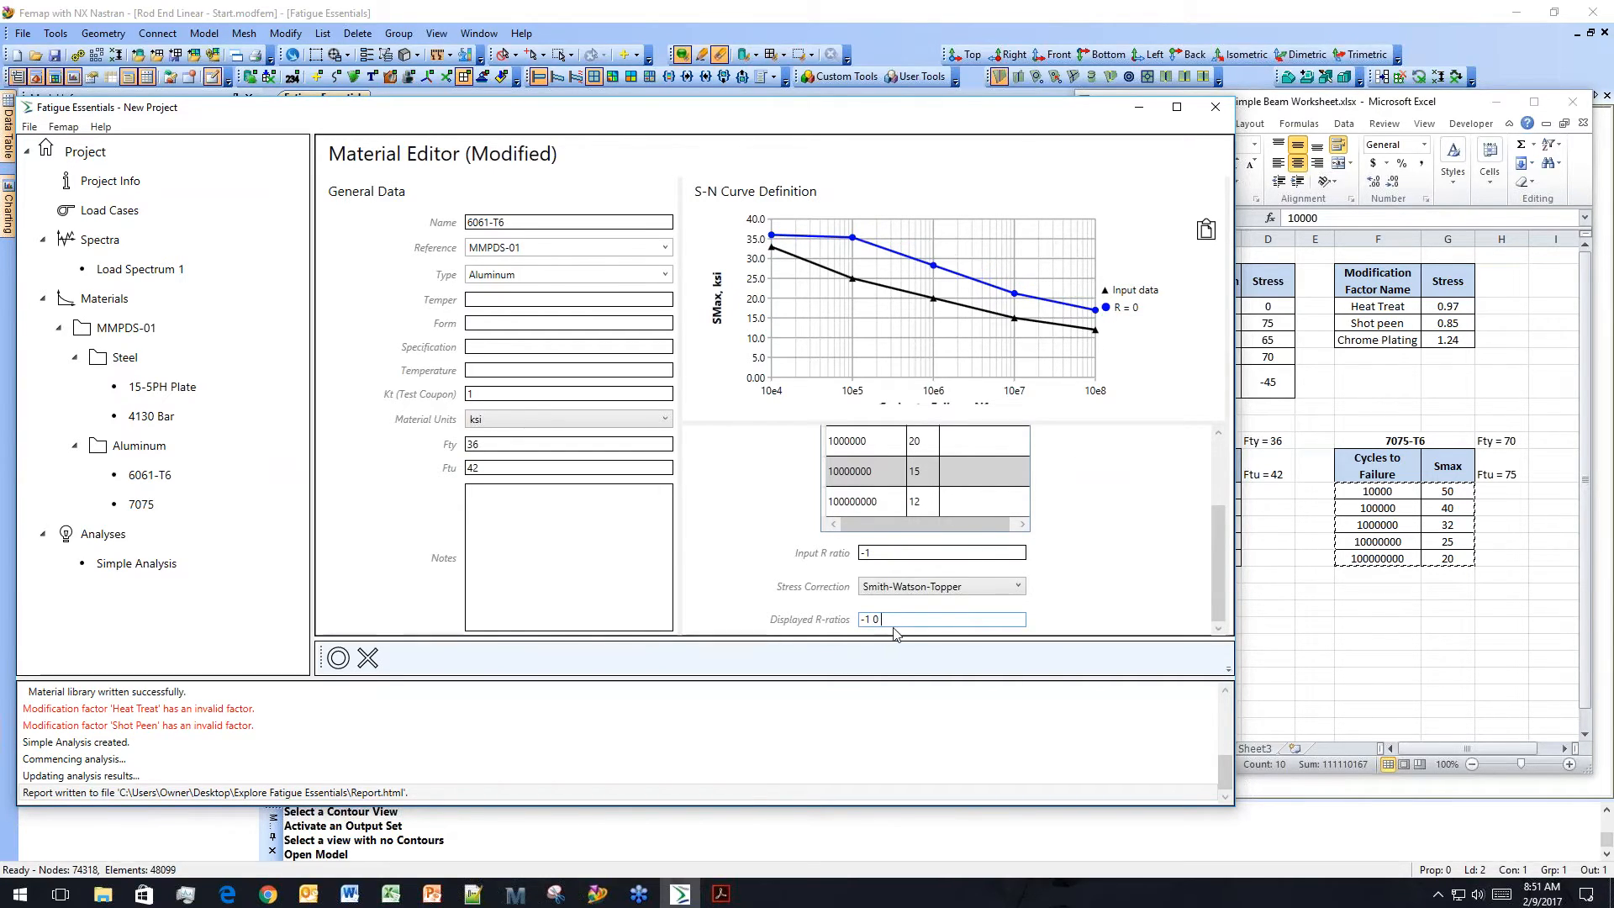
key(BackSpace)
key(BackSpace)
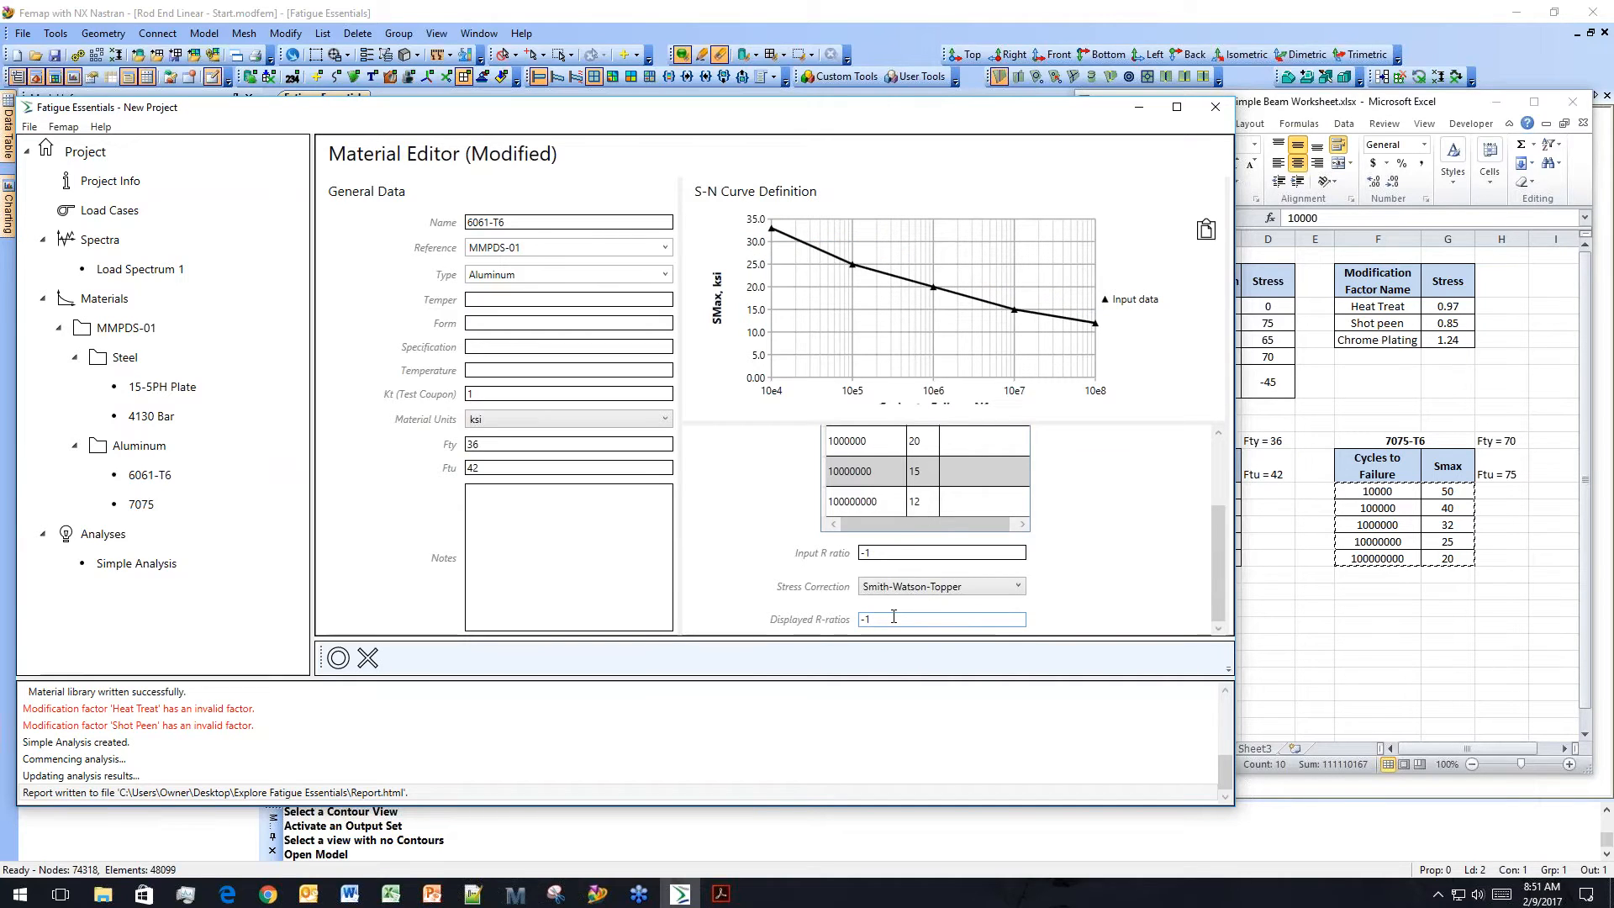
text(0 )
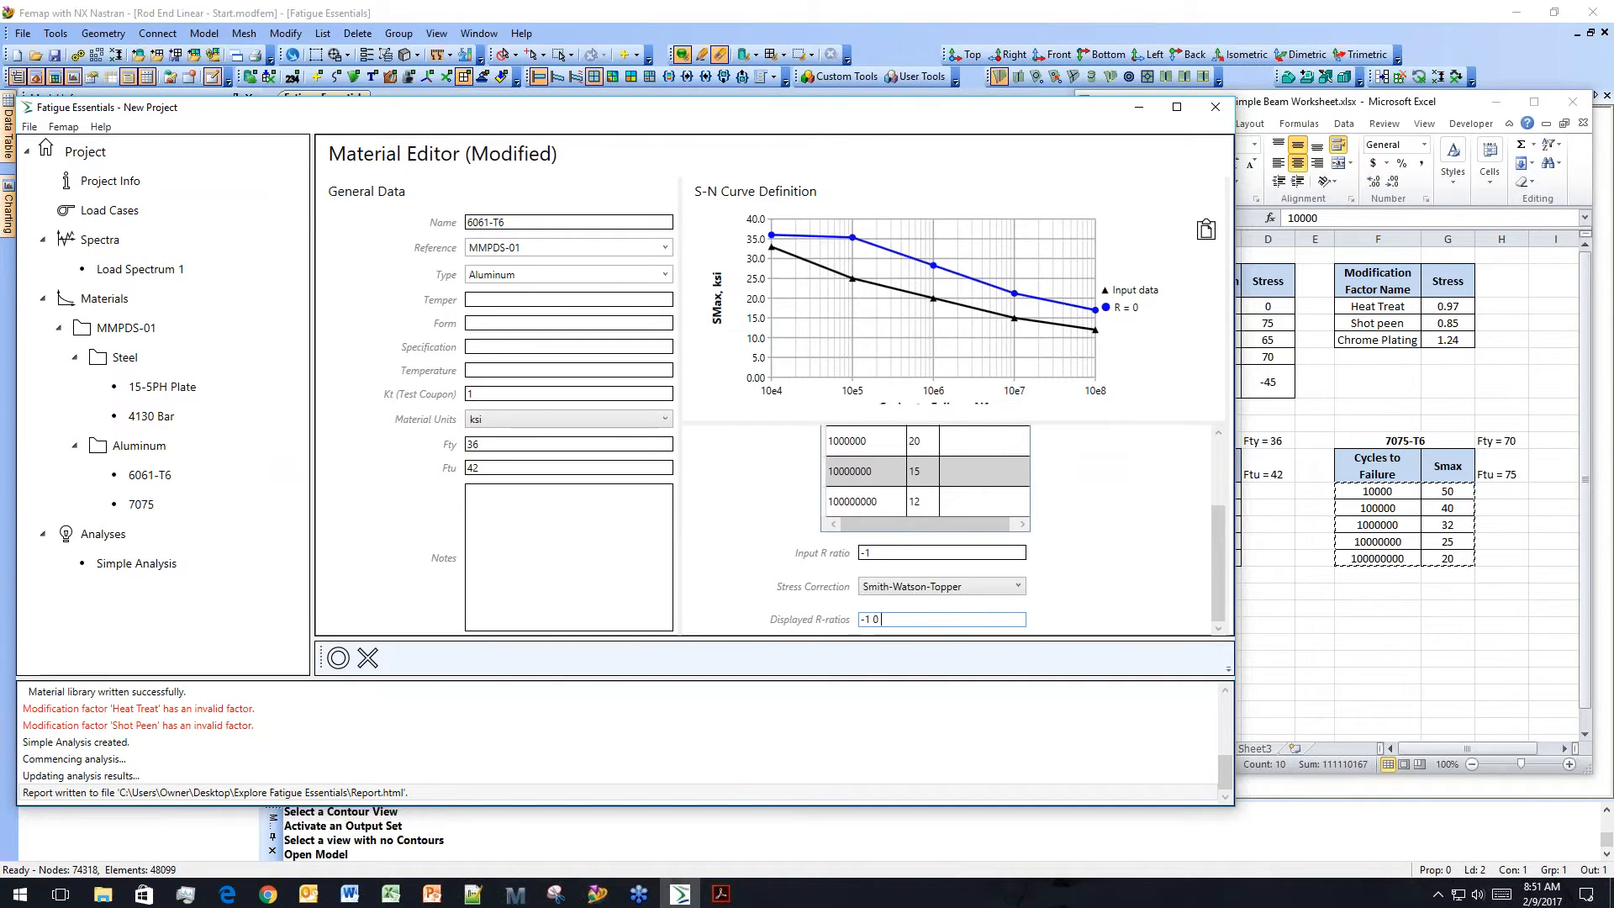
text(.25 1)
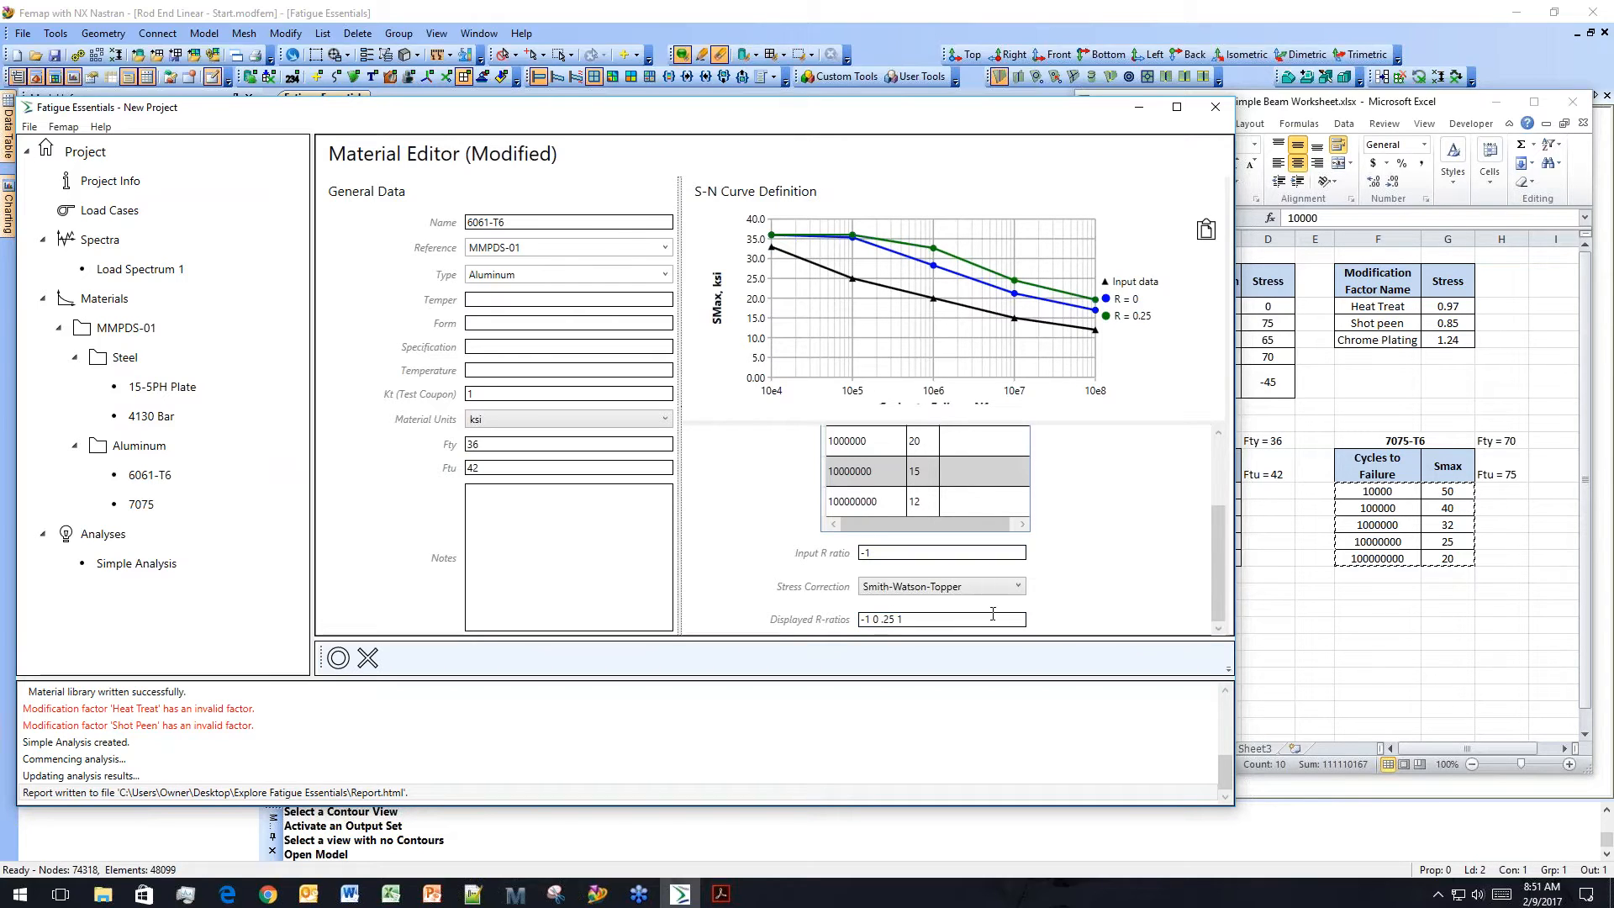
key(BackSpace)
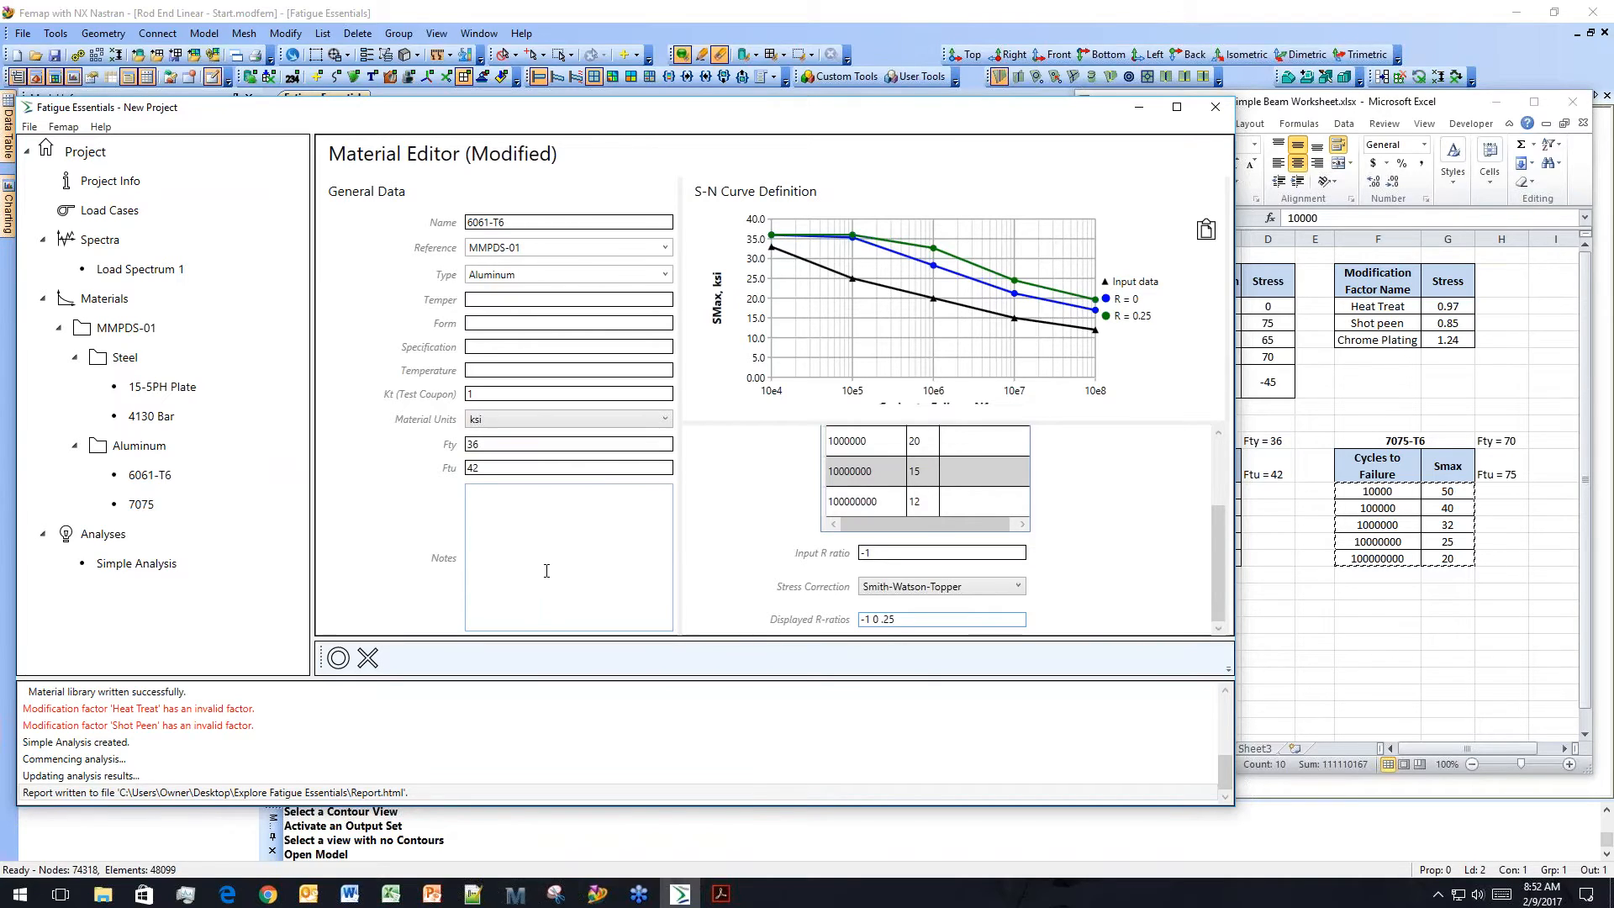
Request a new project in place of the current session.
click(29, 126)
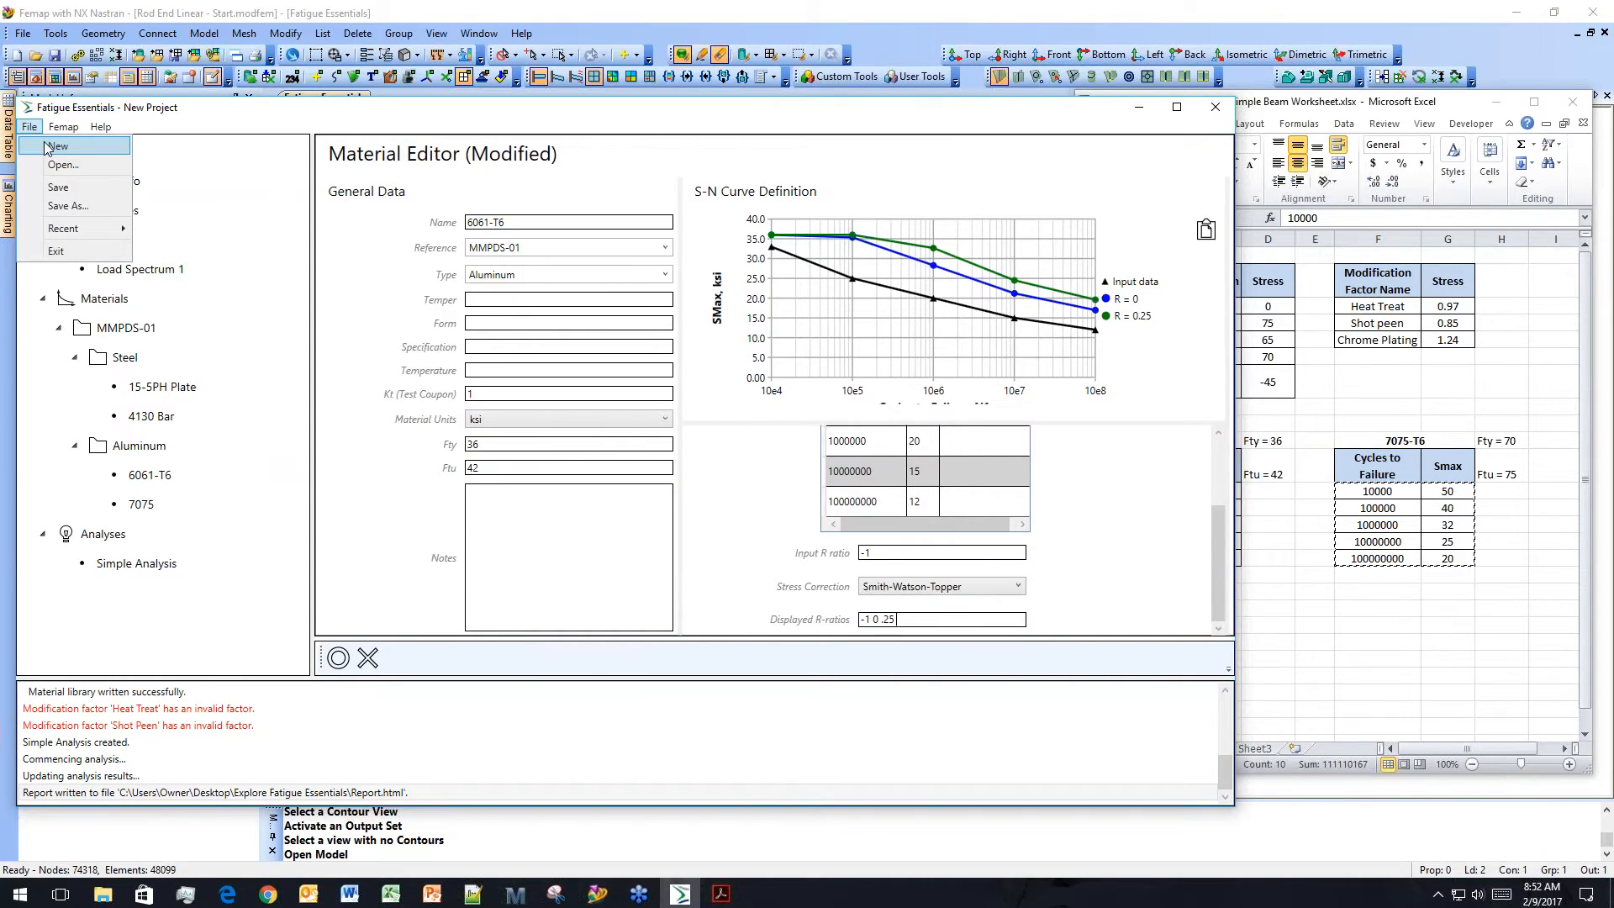
click(52, 146)
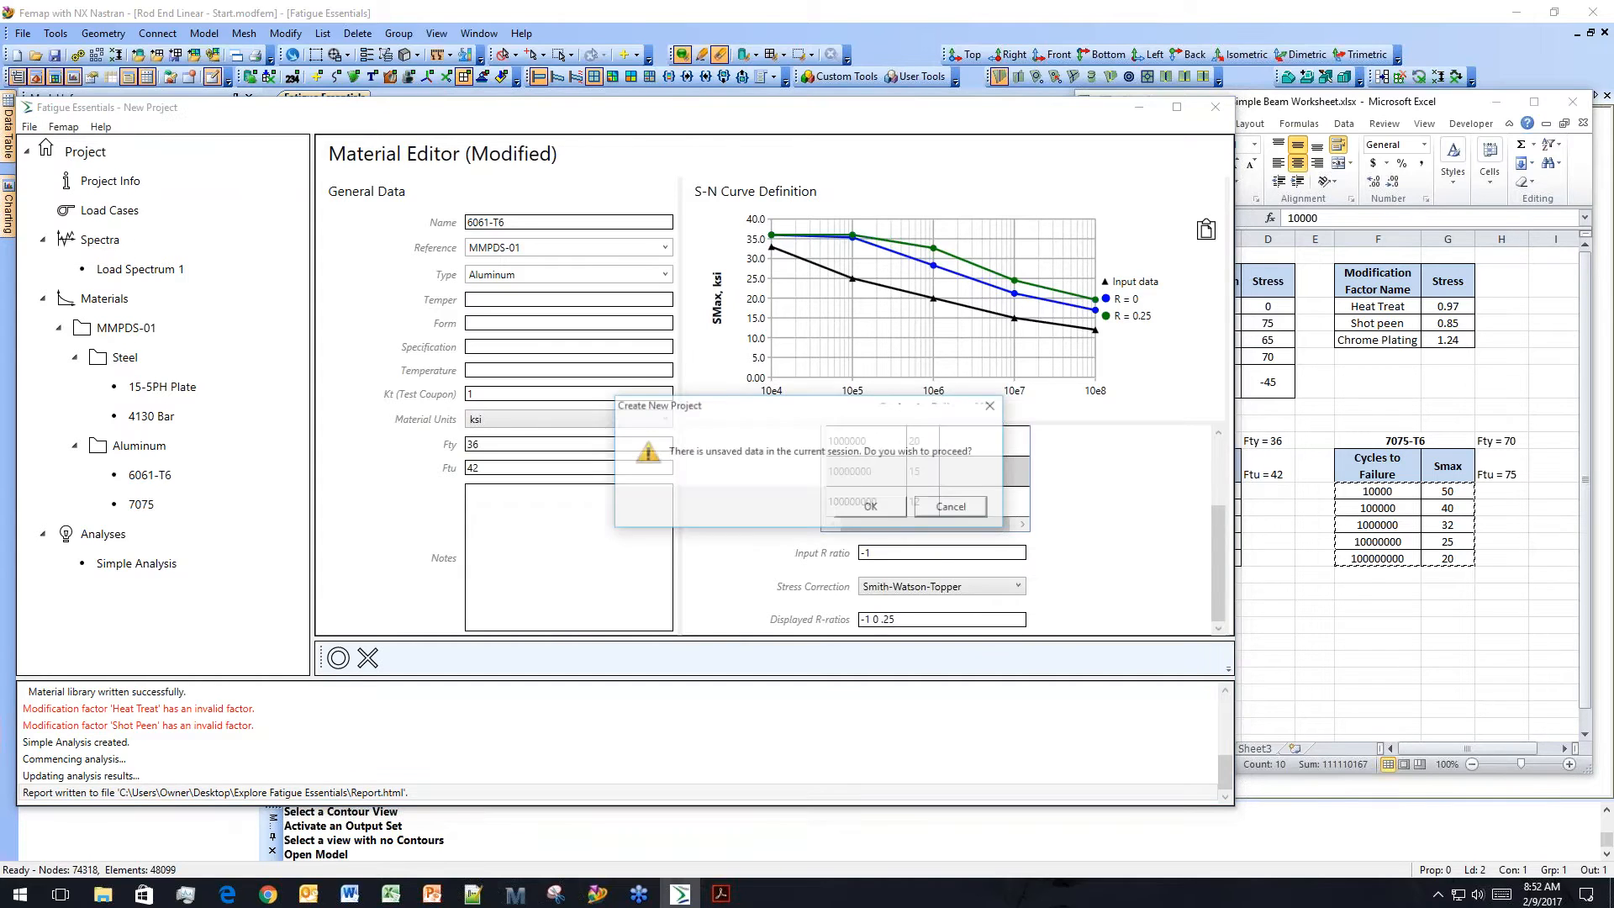
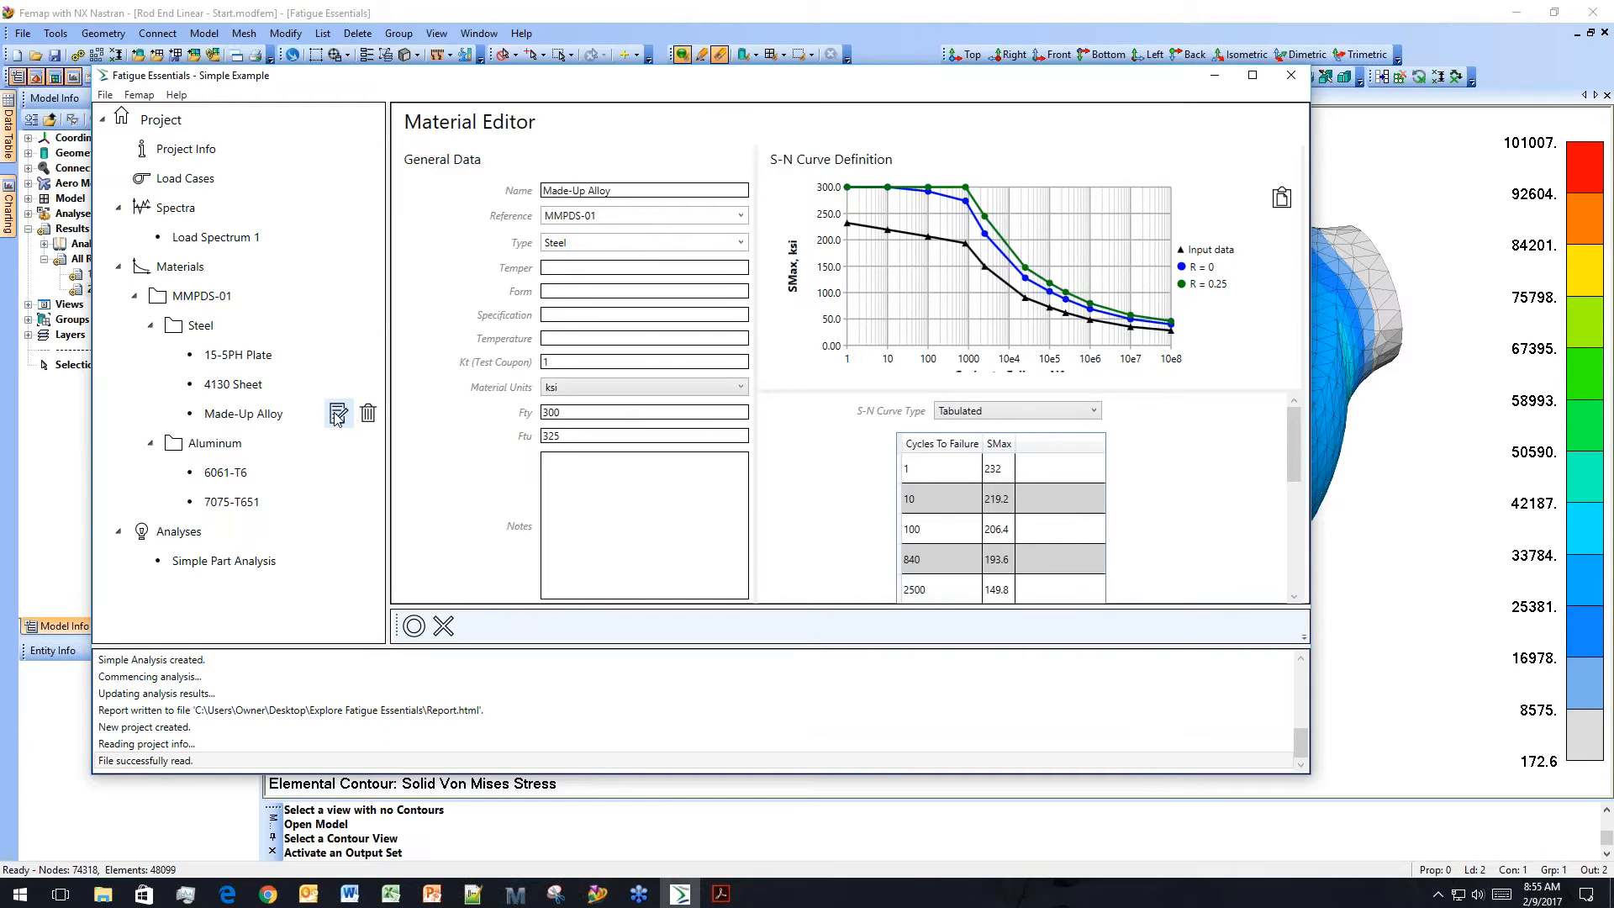
Examine the S-N curve type, input R ratio and stress correction options of the Made-Up Alloy material.
click(1096, 411)
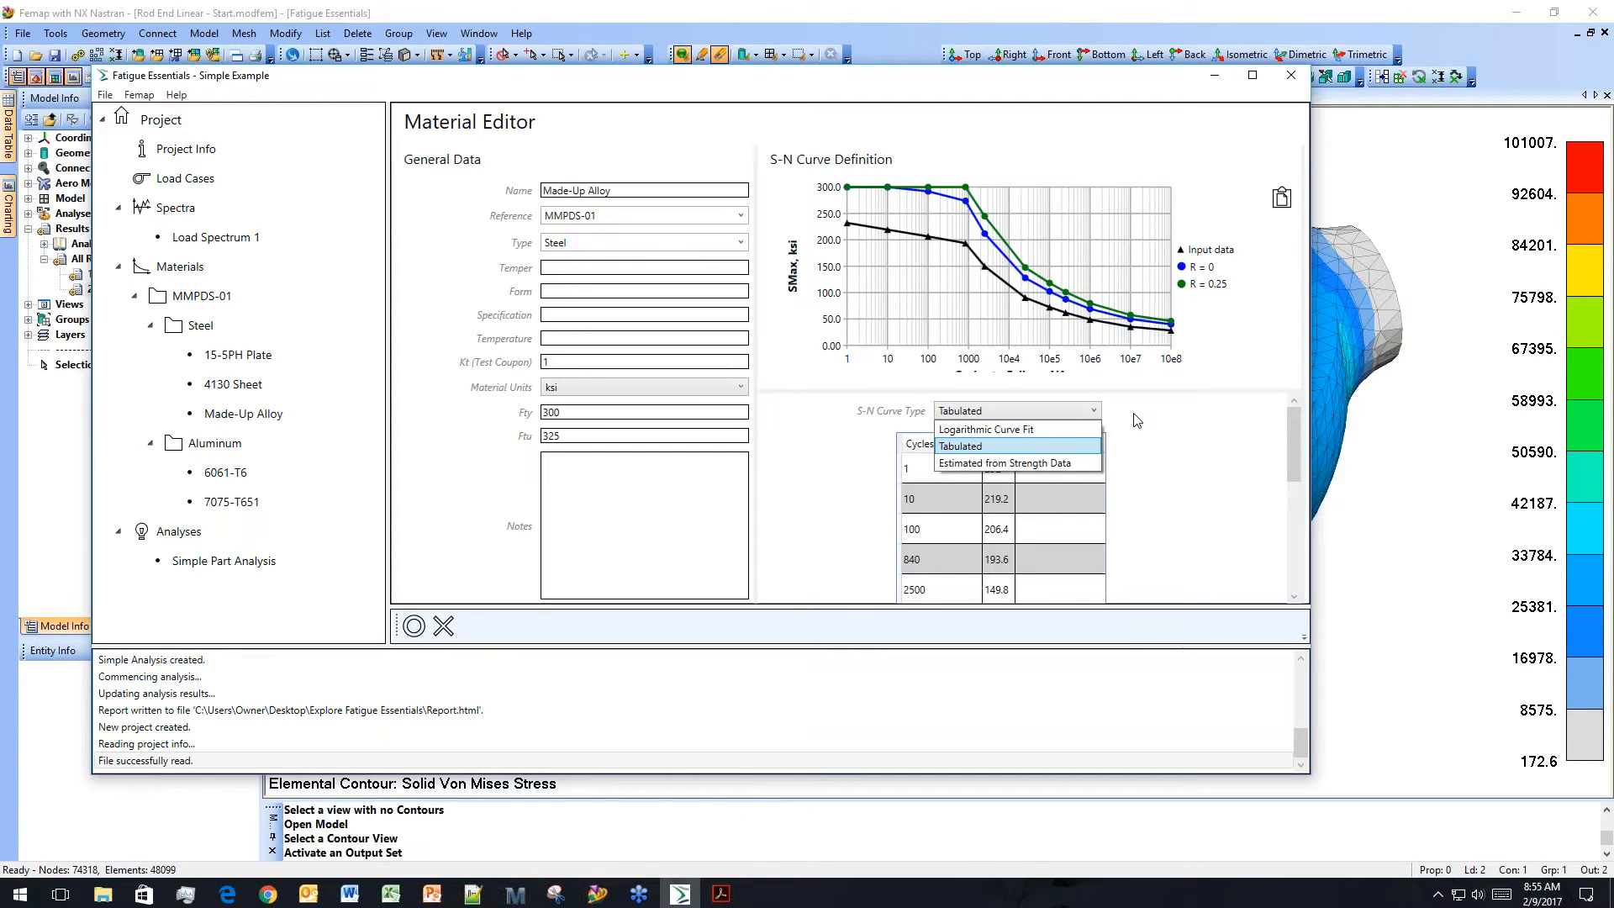
click(1136, 421)
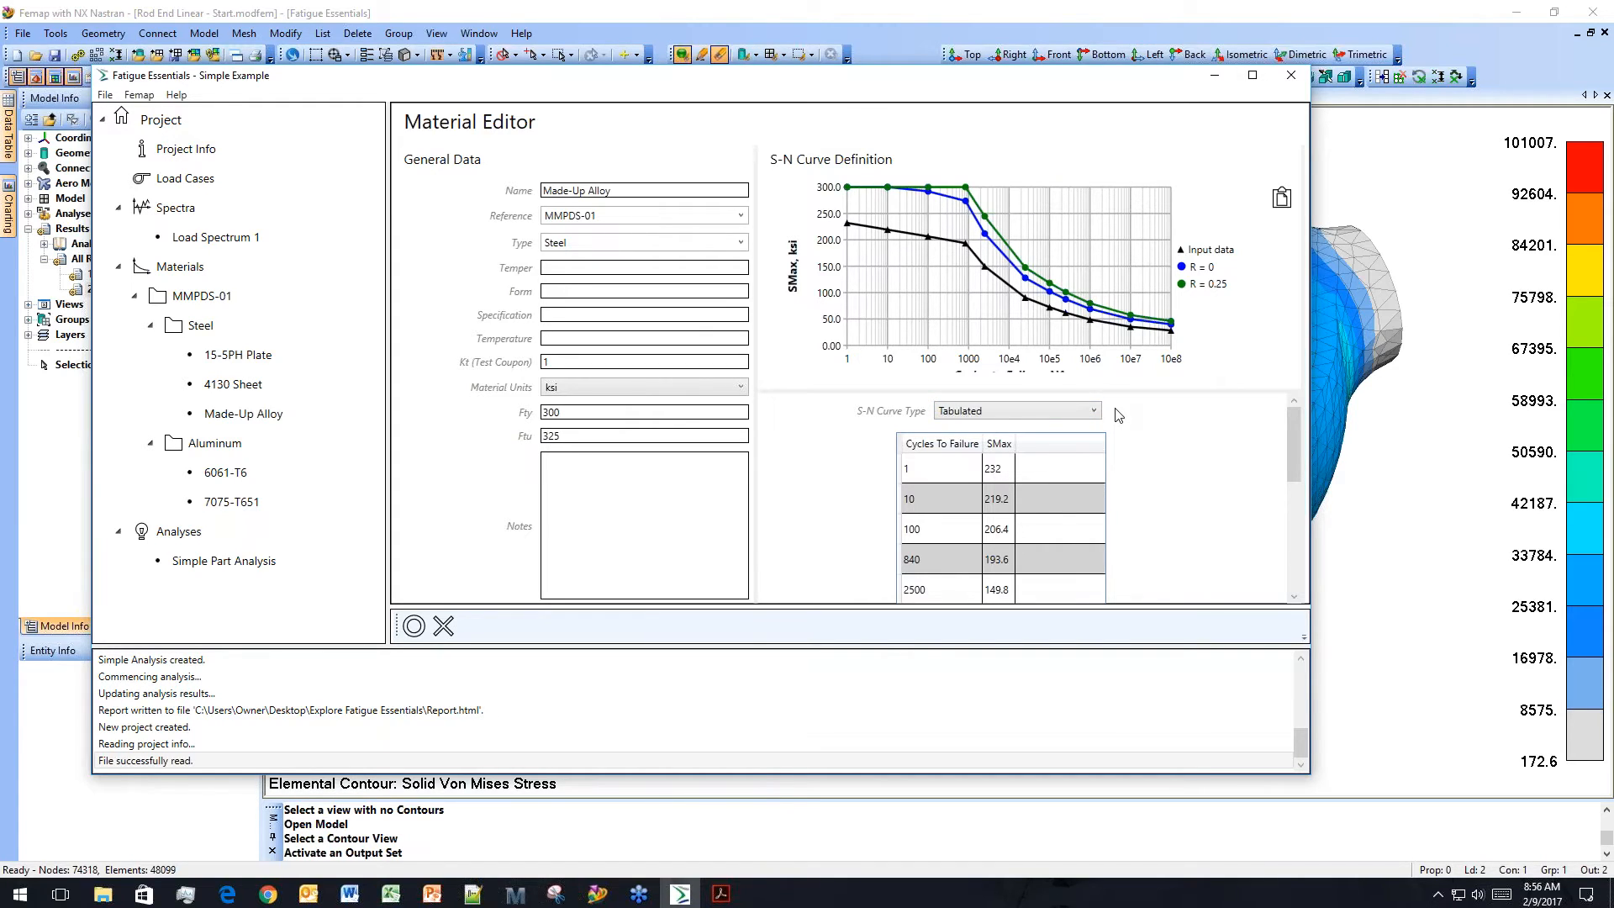
scroll(1131, 416, down, 5)
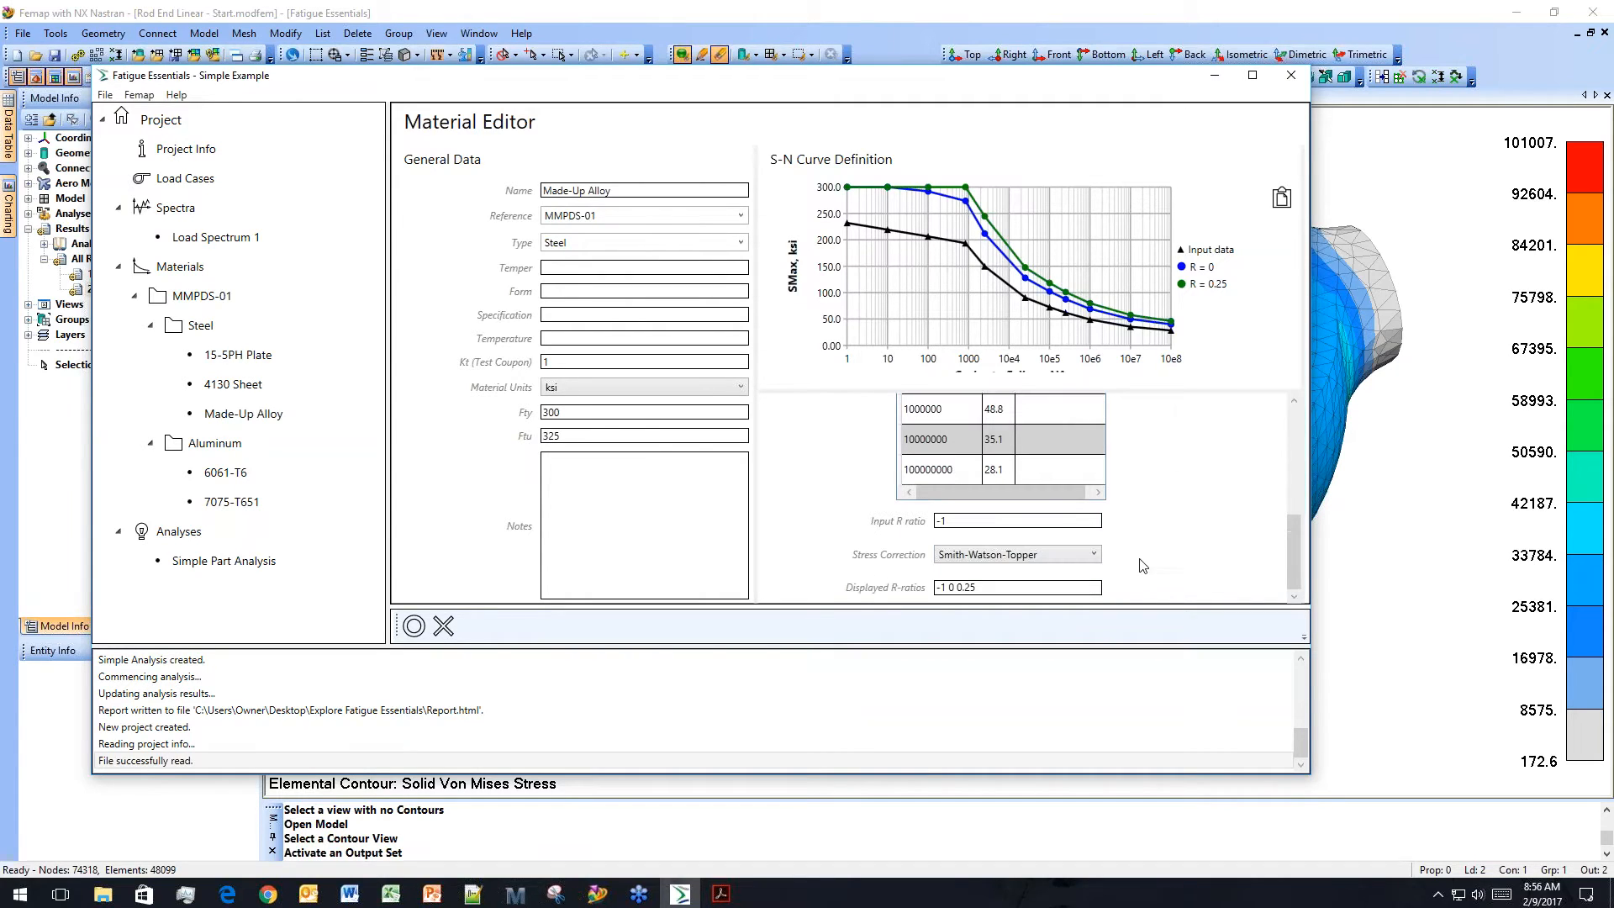
click(1094, 558)
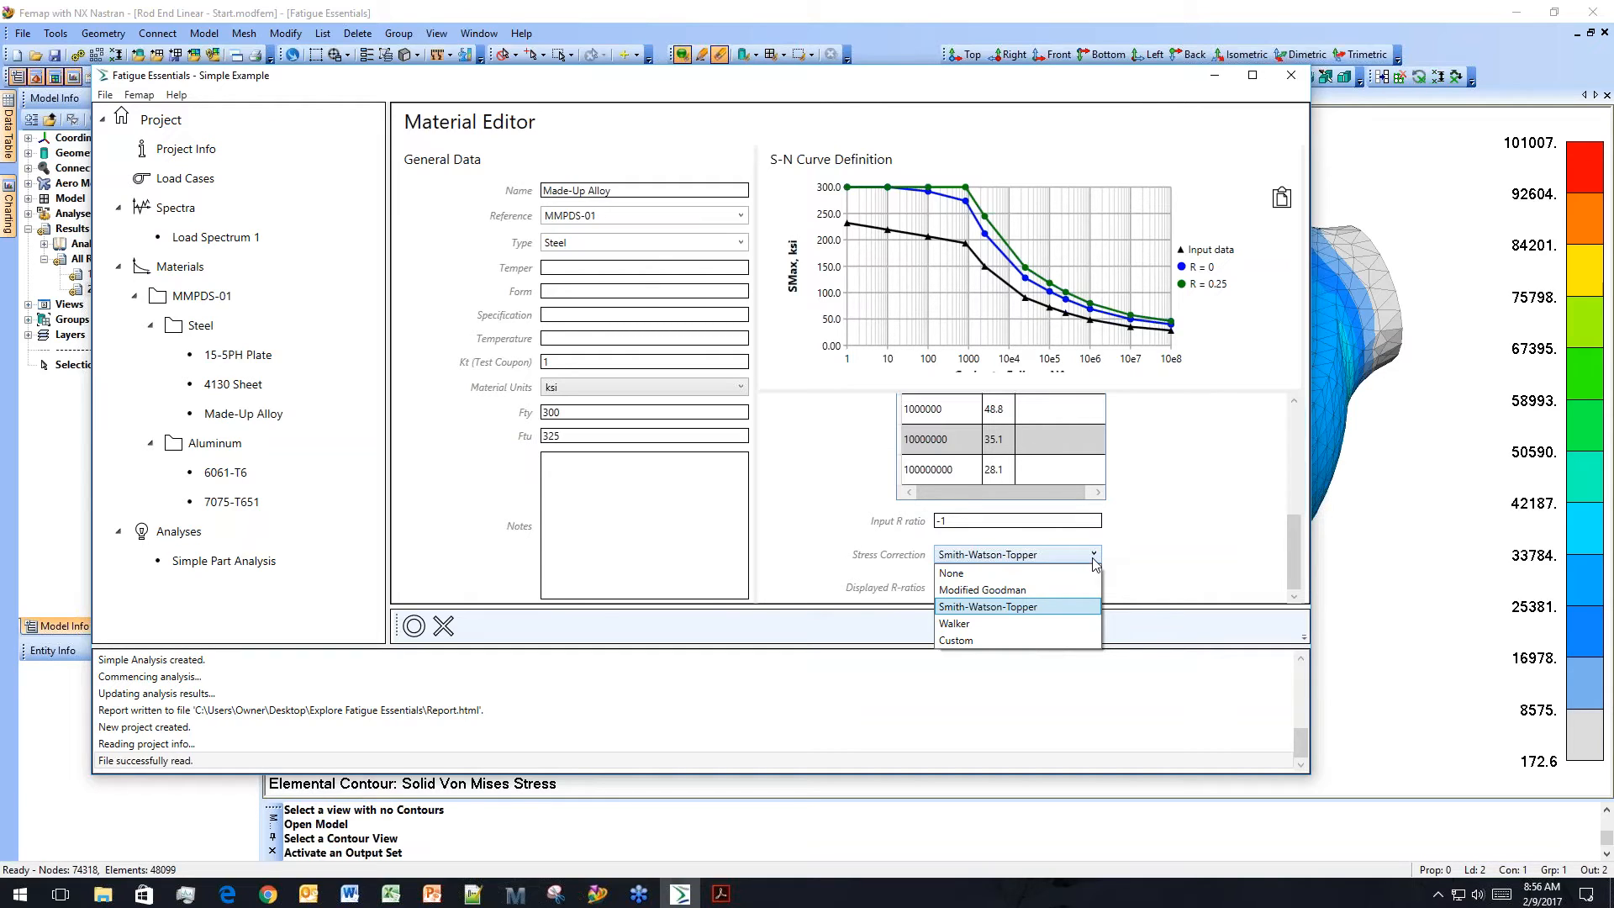
click(1093, 559)
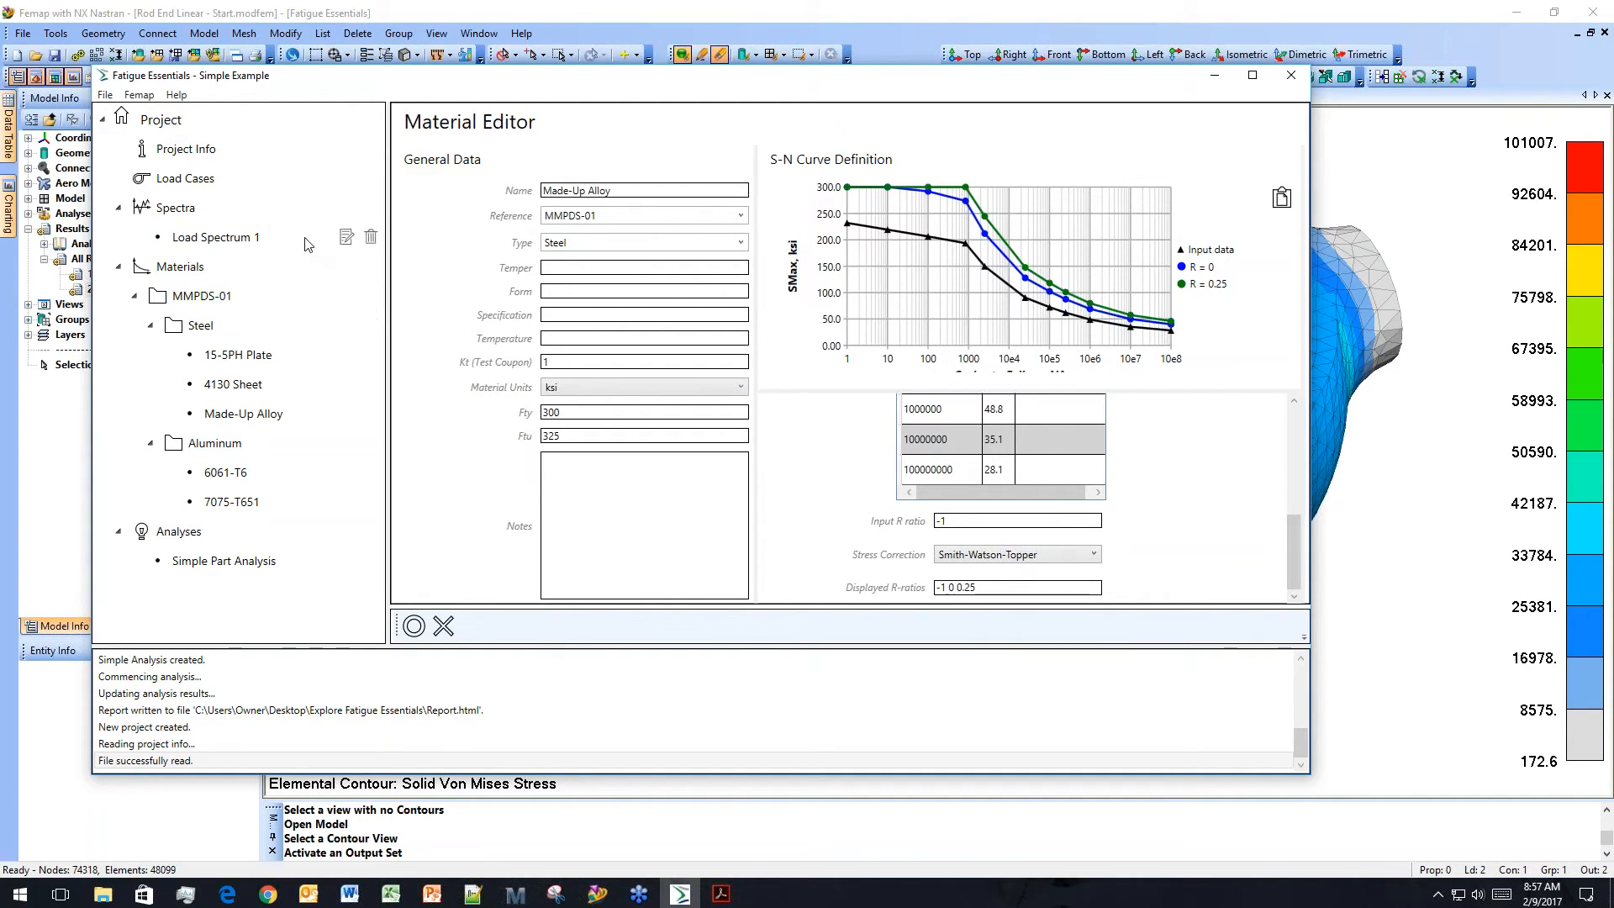
Review the load cases of Simple Example 1 and the block sequence of Load Spectrum 1.
mouse_move(338, 238)
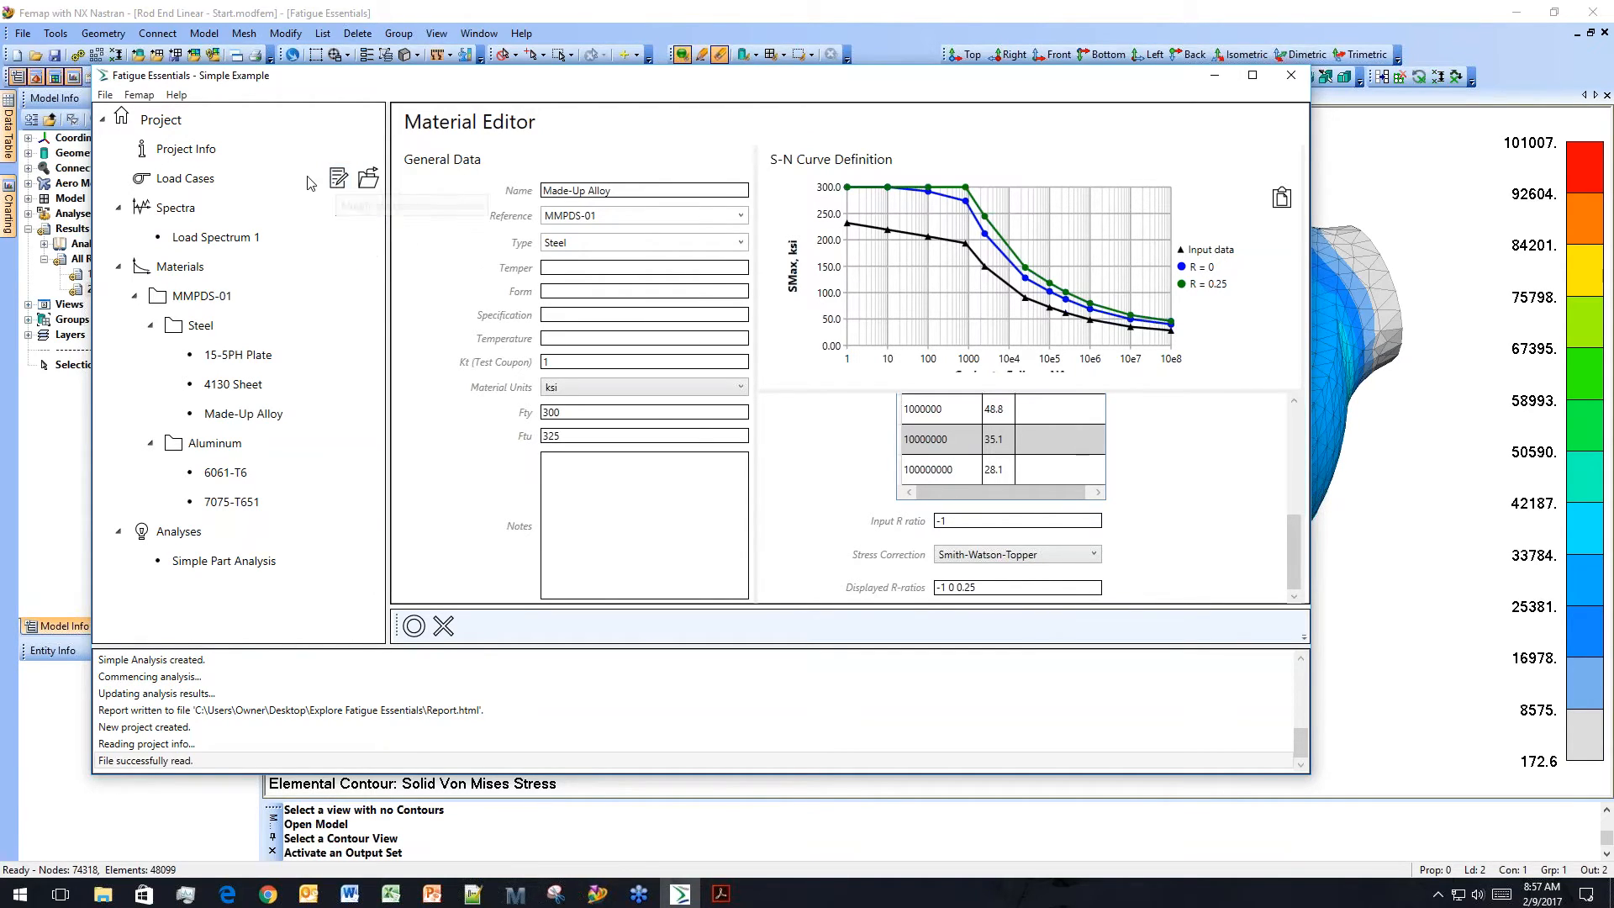
click(337, 180)
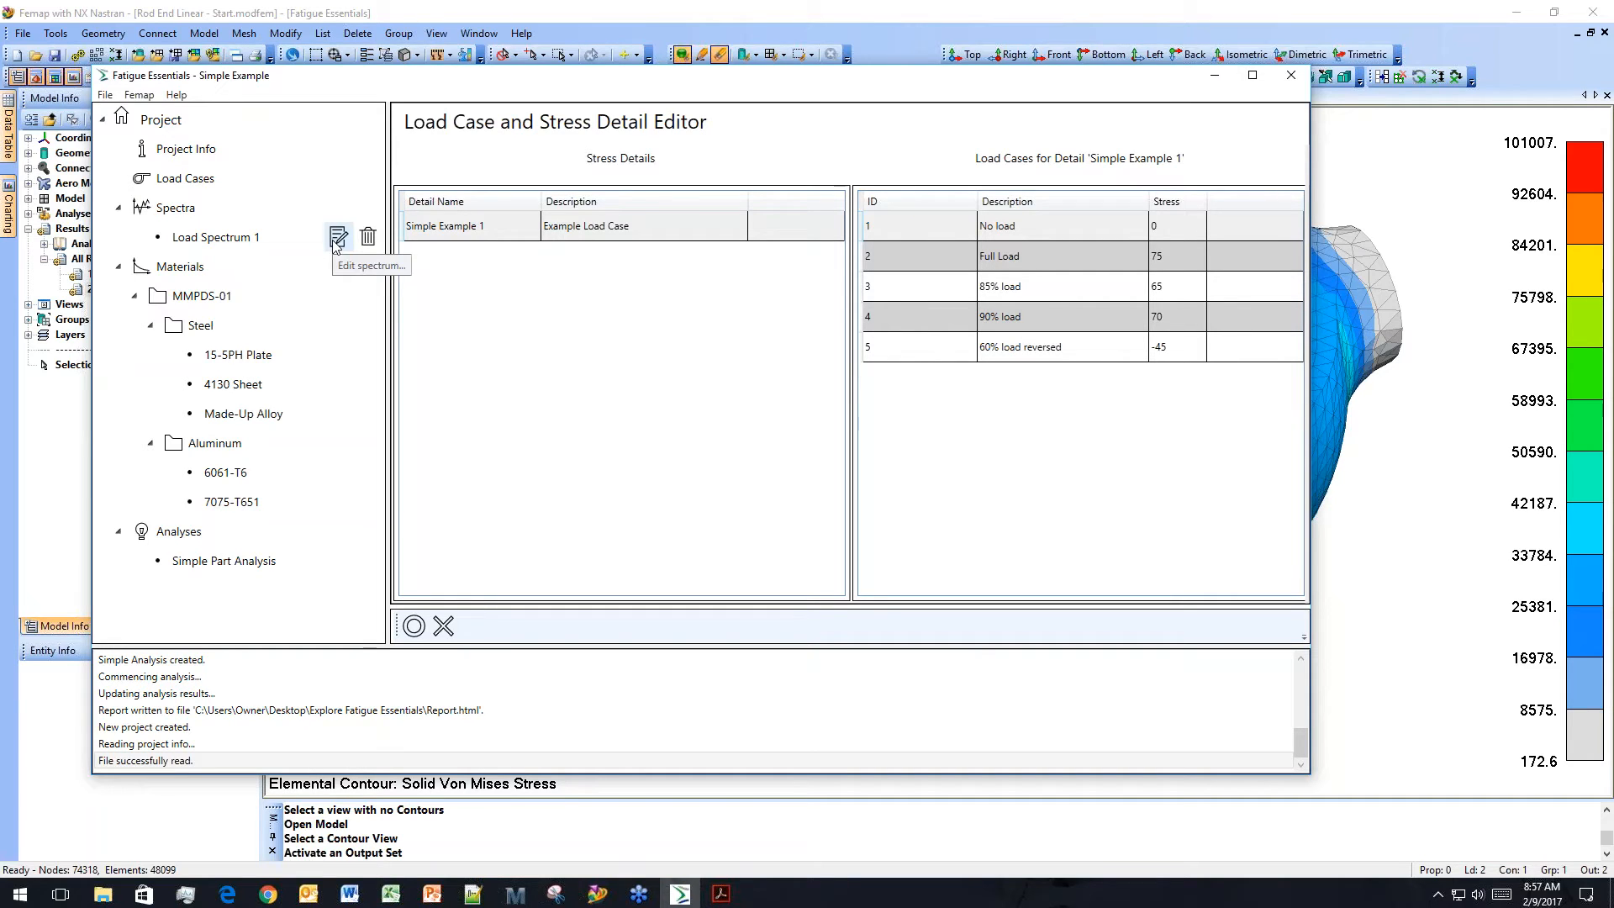
click(338, 237)
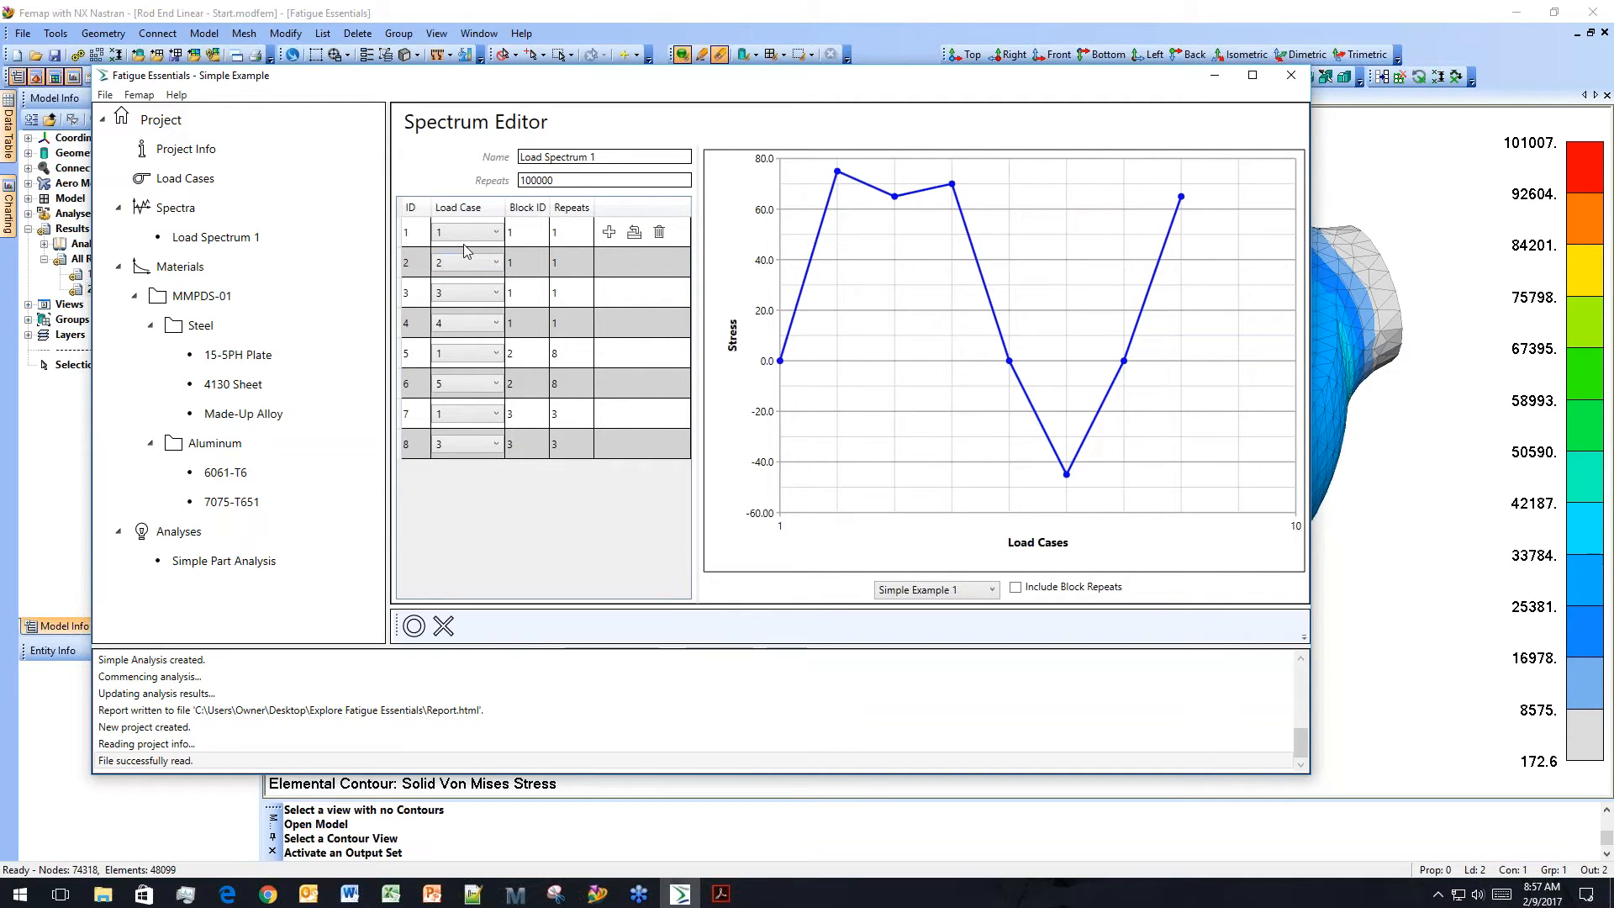
Create a new empty project and move its window away from the Femap model tree.
click(106, 95)
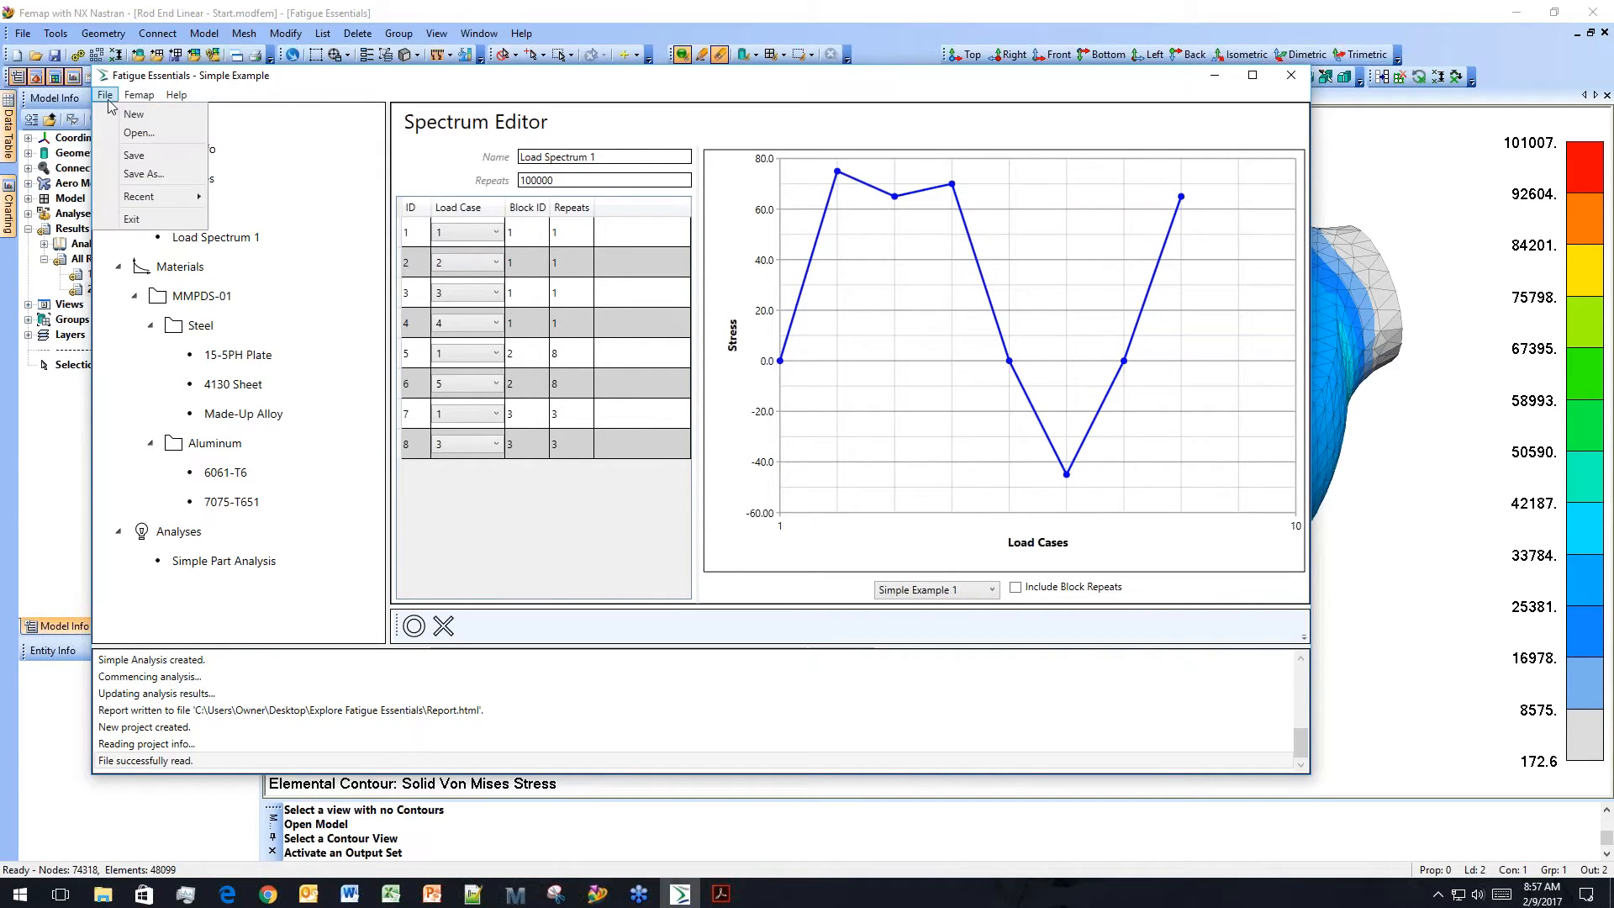
click(134, 118)
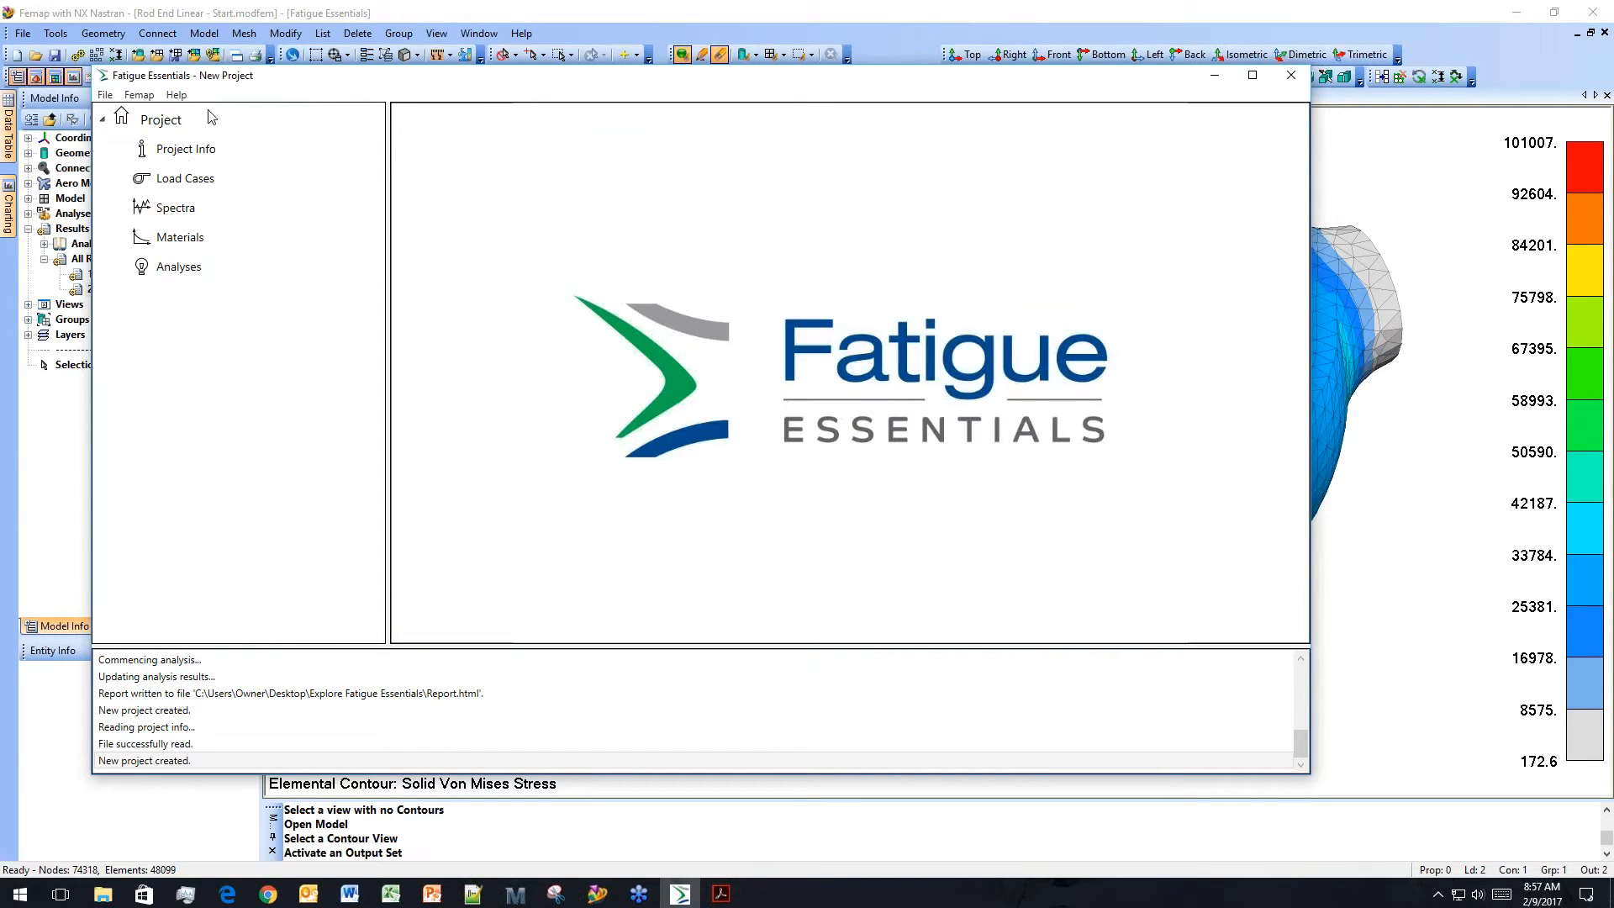
drag(391, 78, 573, 119)
drag(459, 129, 464, 139)
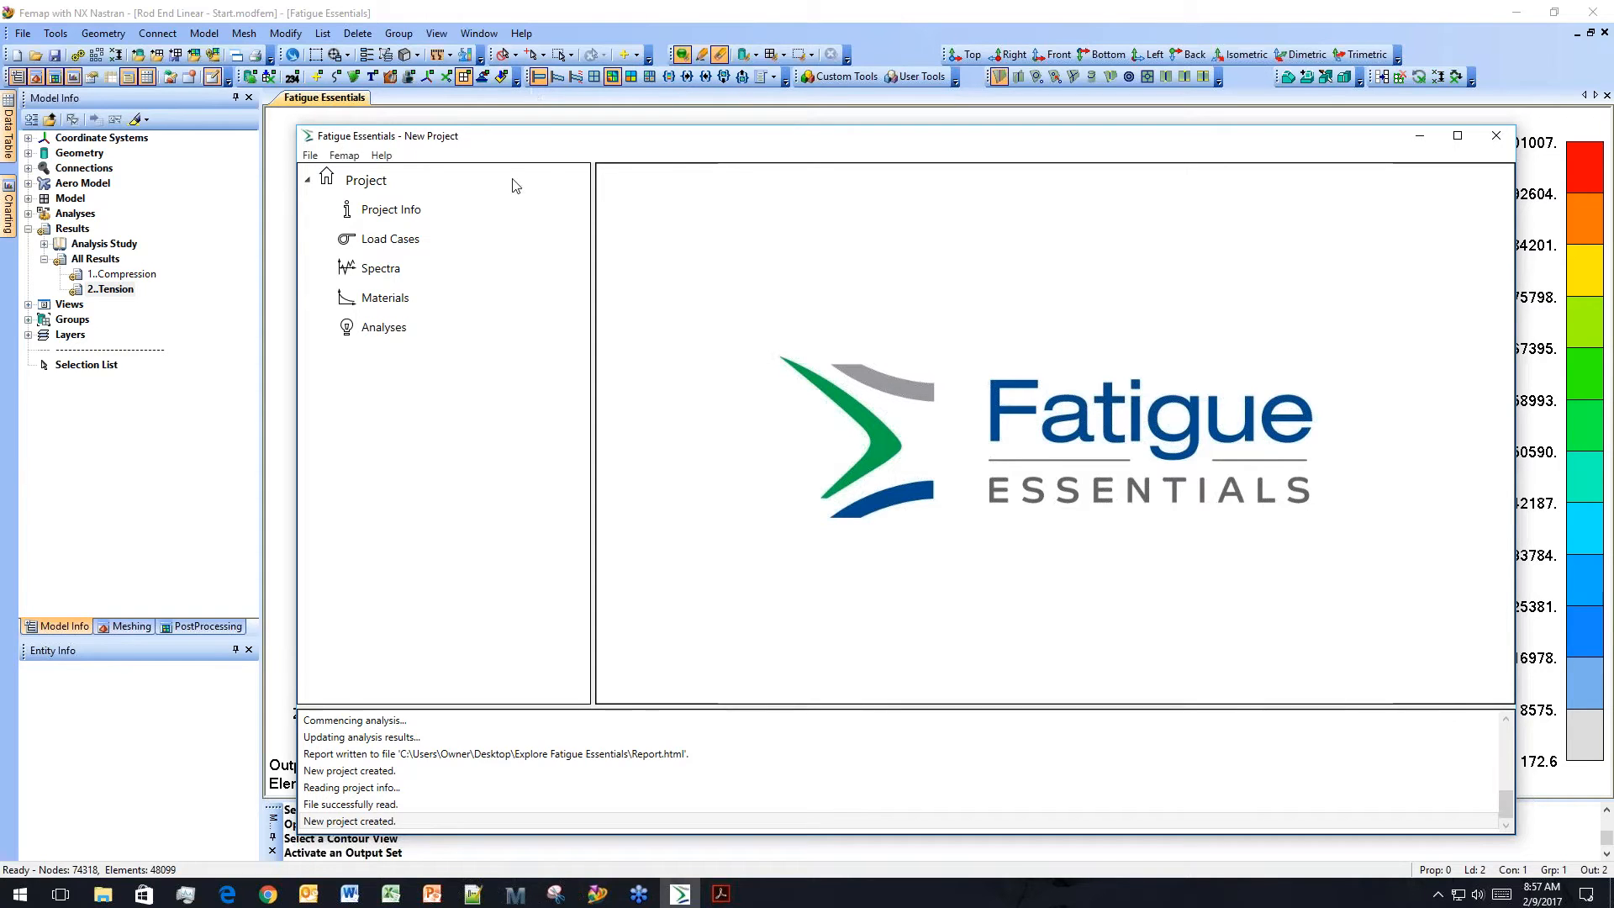
mouse_move(570, 217)
drag(612, 144, 605, 143)
Switch to Femap, expand the model's properties, and briefly show the inner bearing before hiding it again.
click(652, 17)
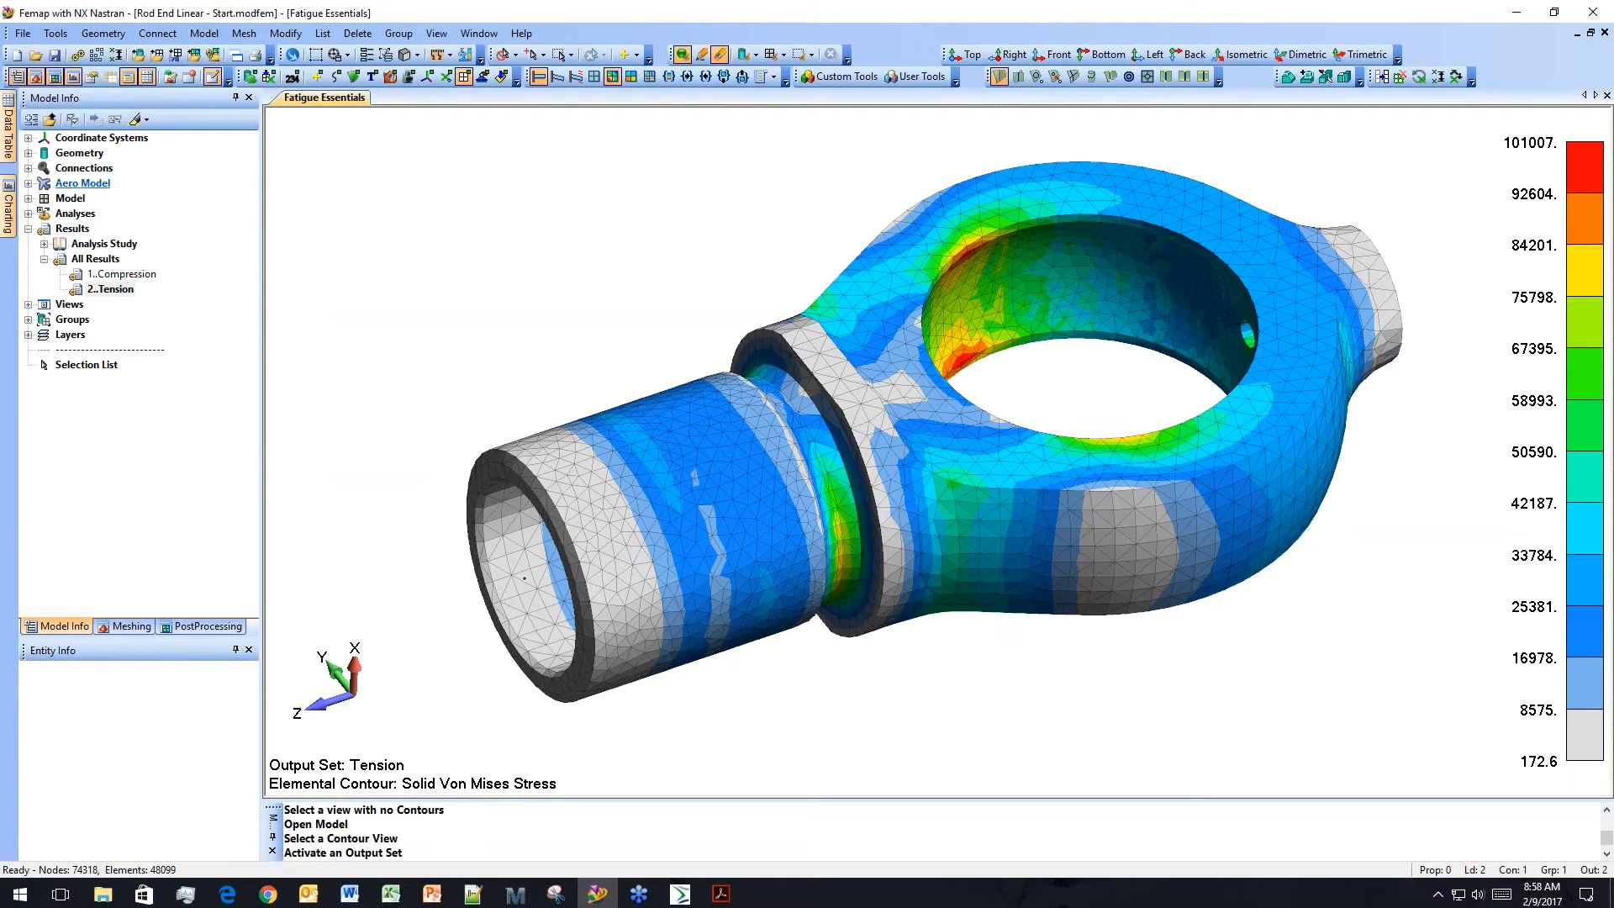
click(27, 199)
click(44, 243)
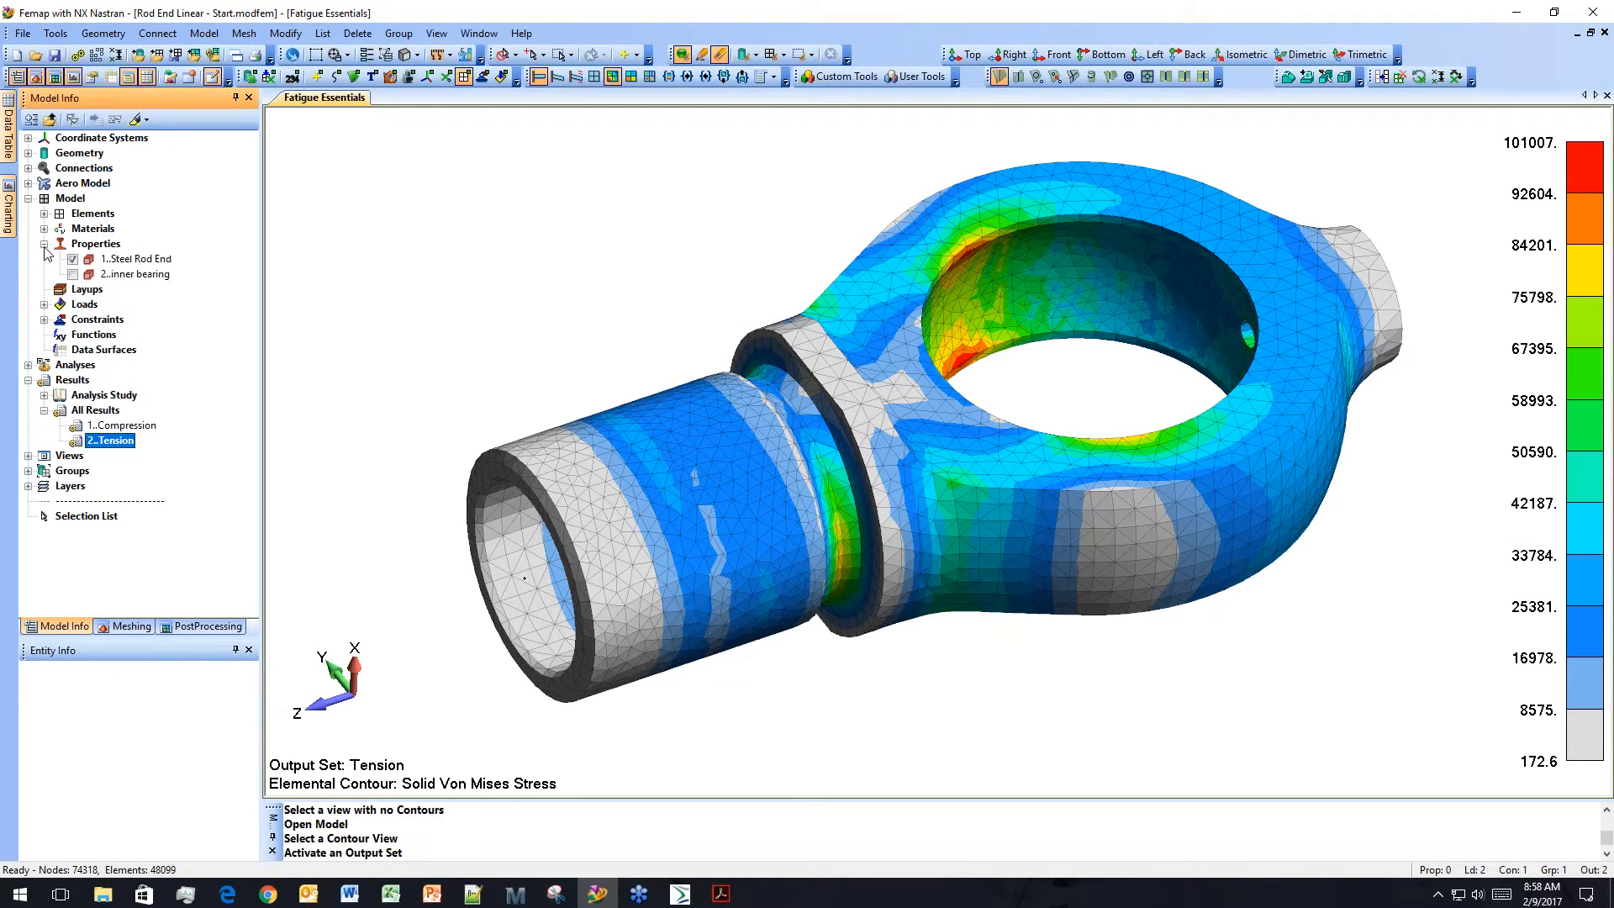
click(73, 274)
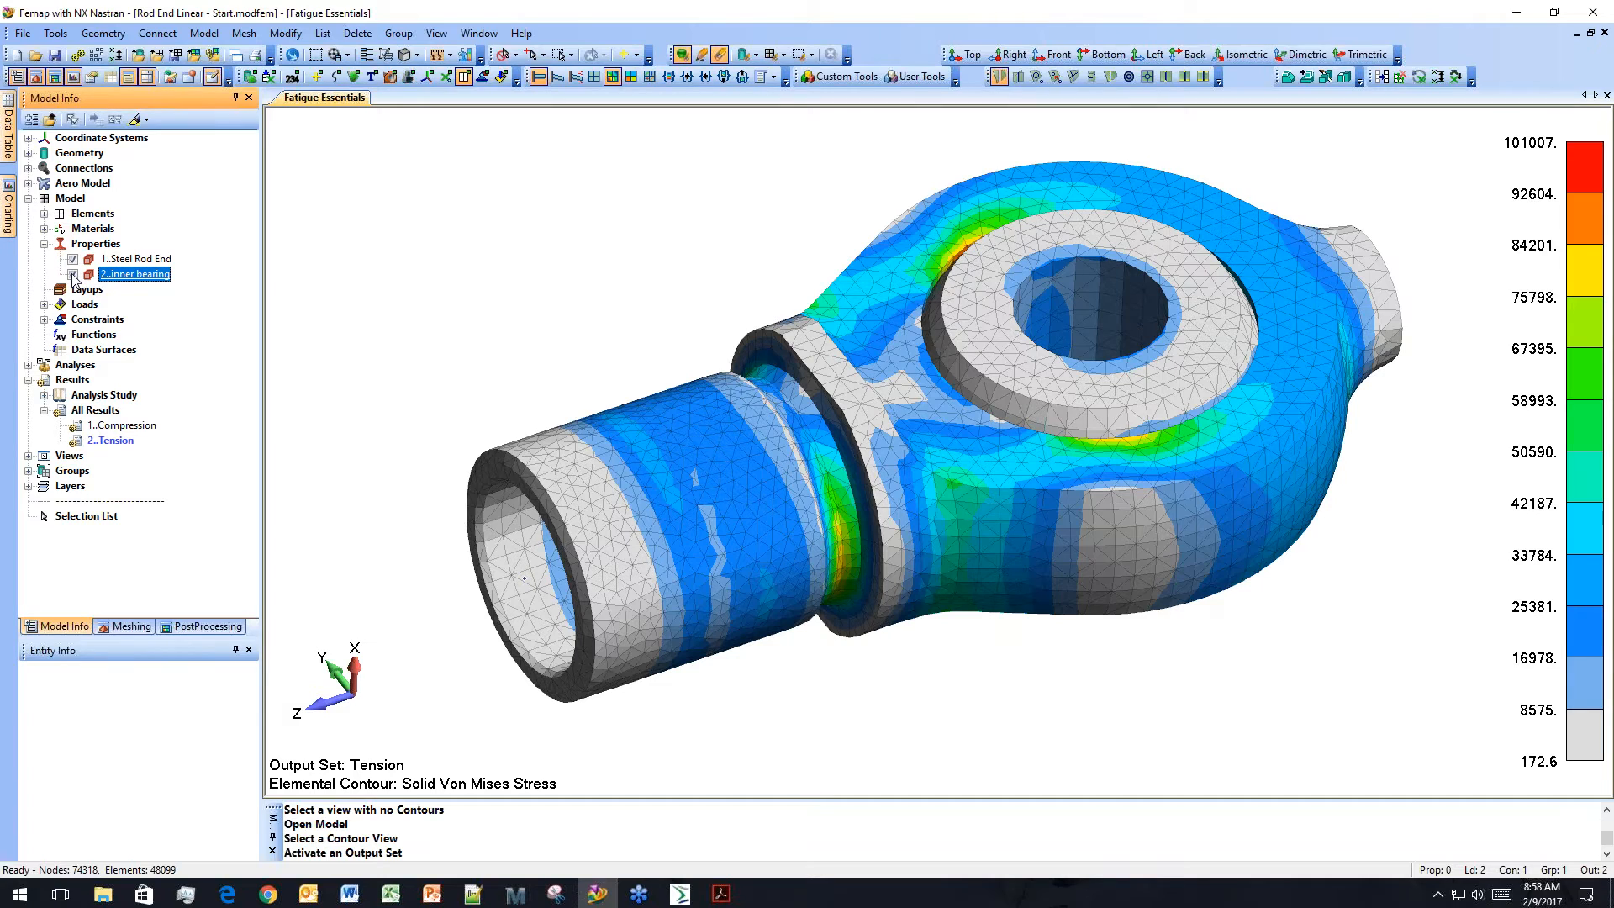
click(73, 275)
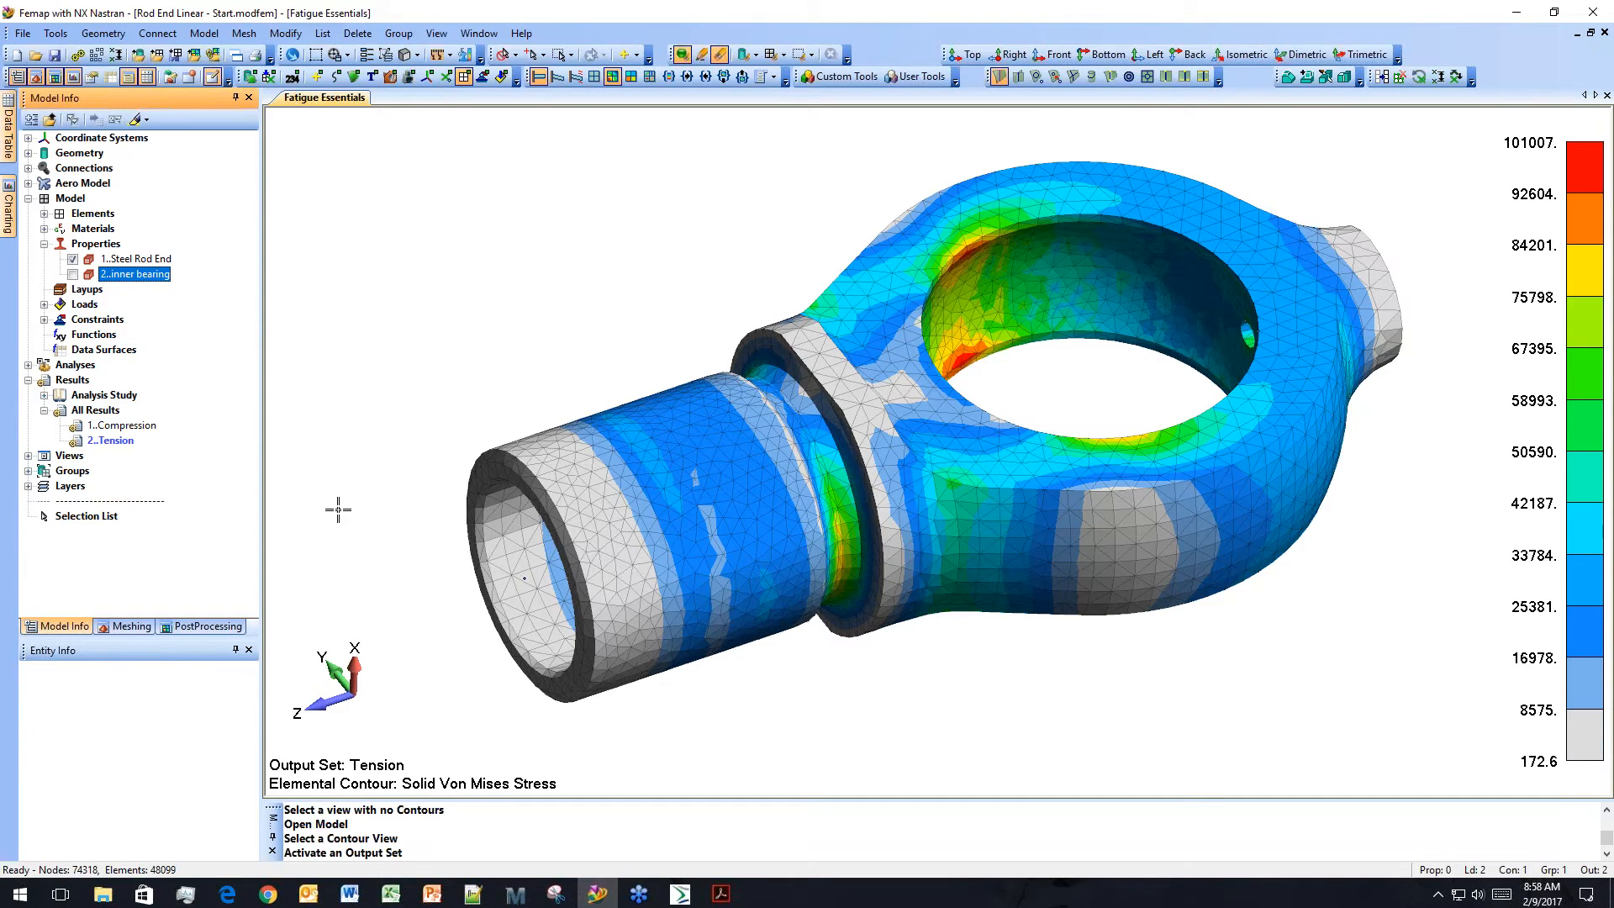
Switch back to Fatigue Essentials, open the project information and enter the compiler's name in the Compiled field.
click(680, 895)
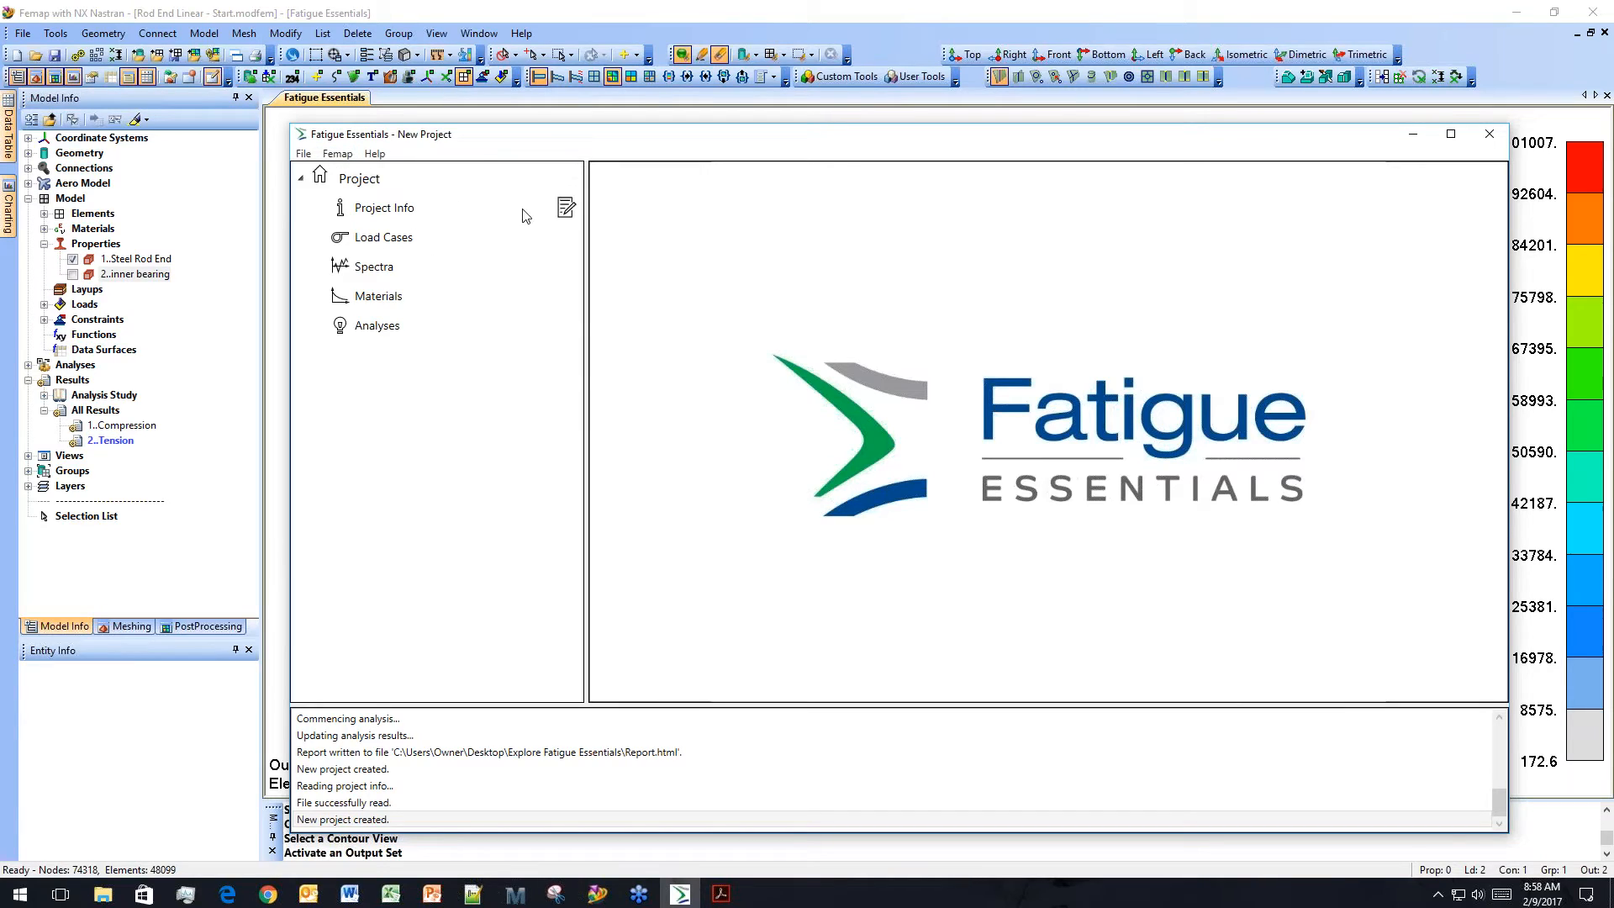
click(565, 208)
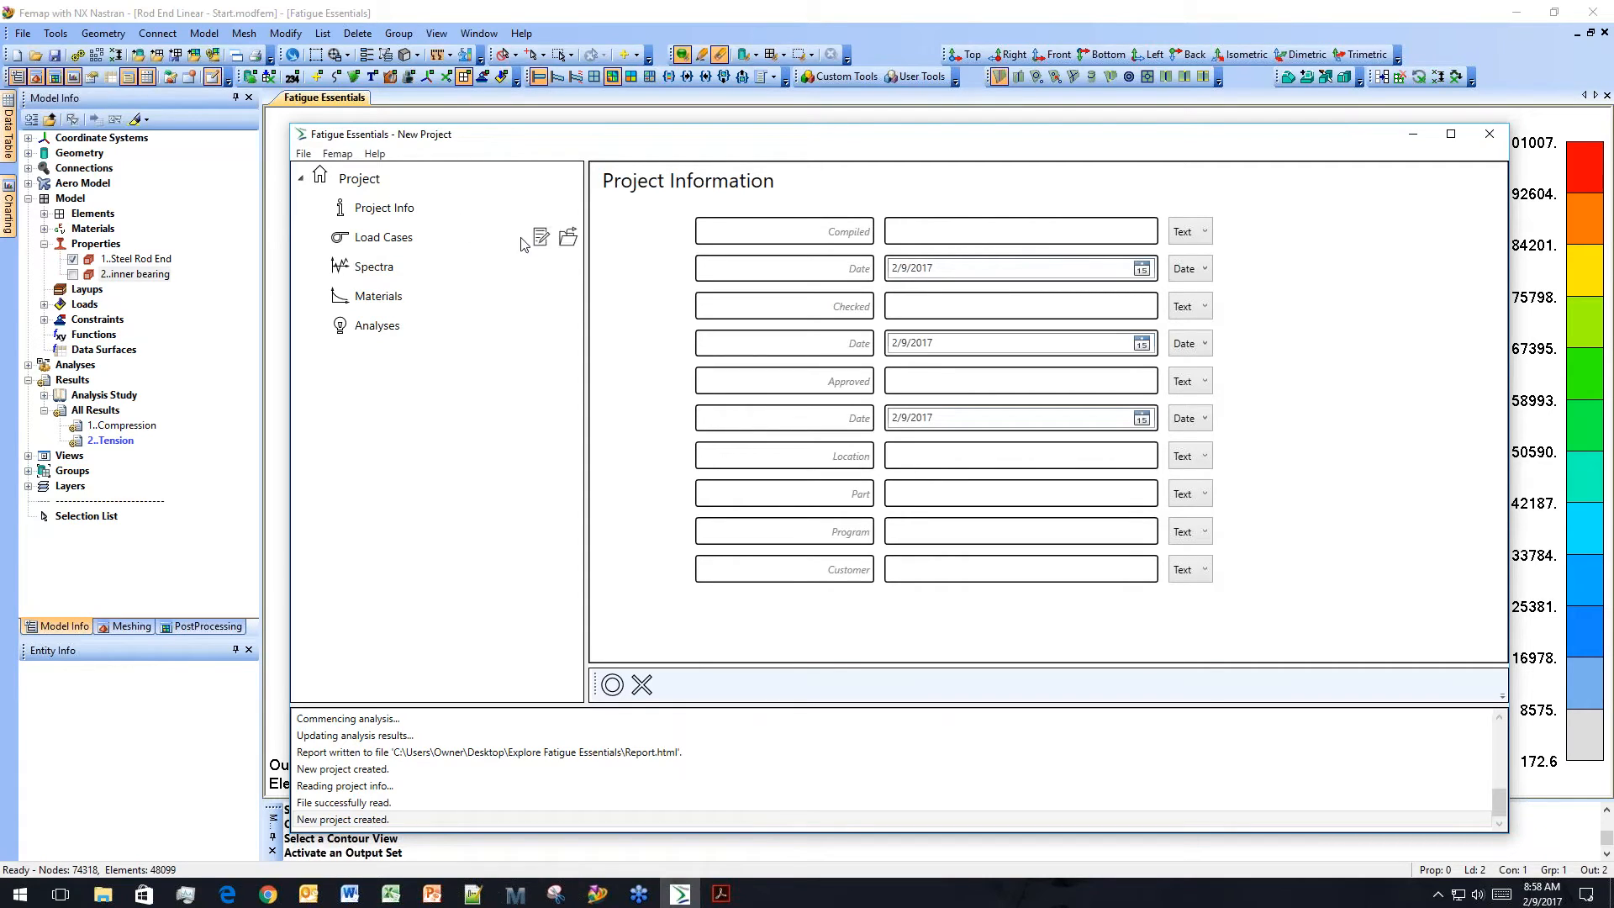
text(Ky)
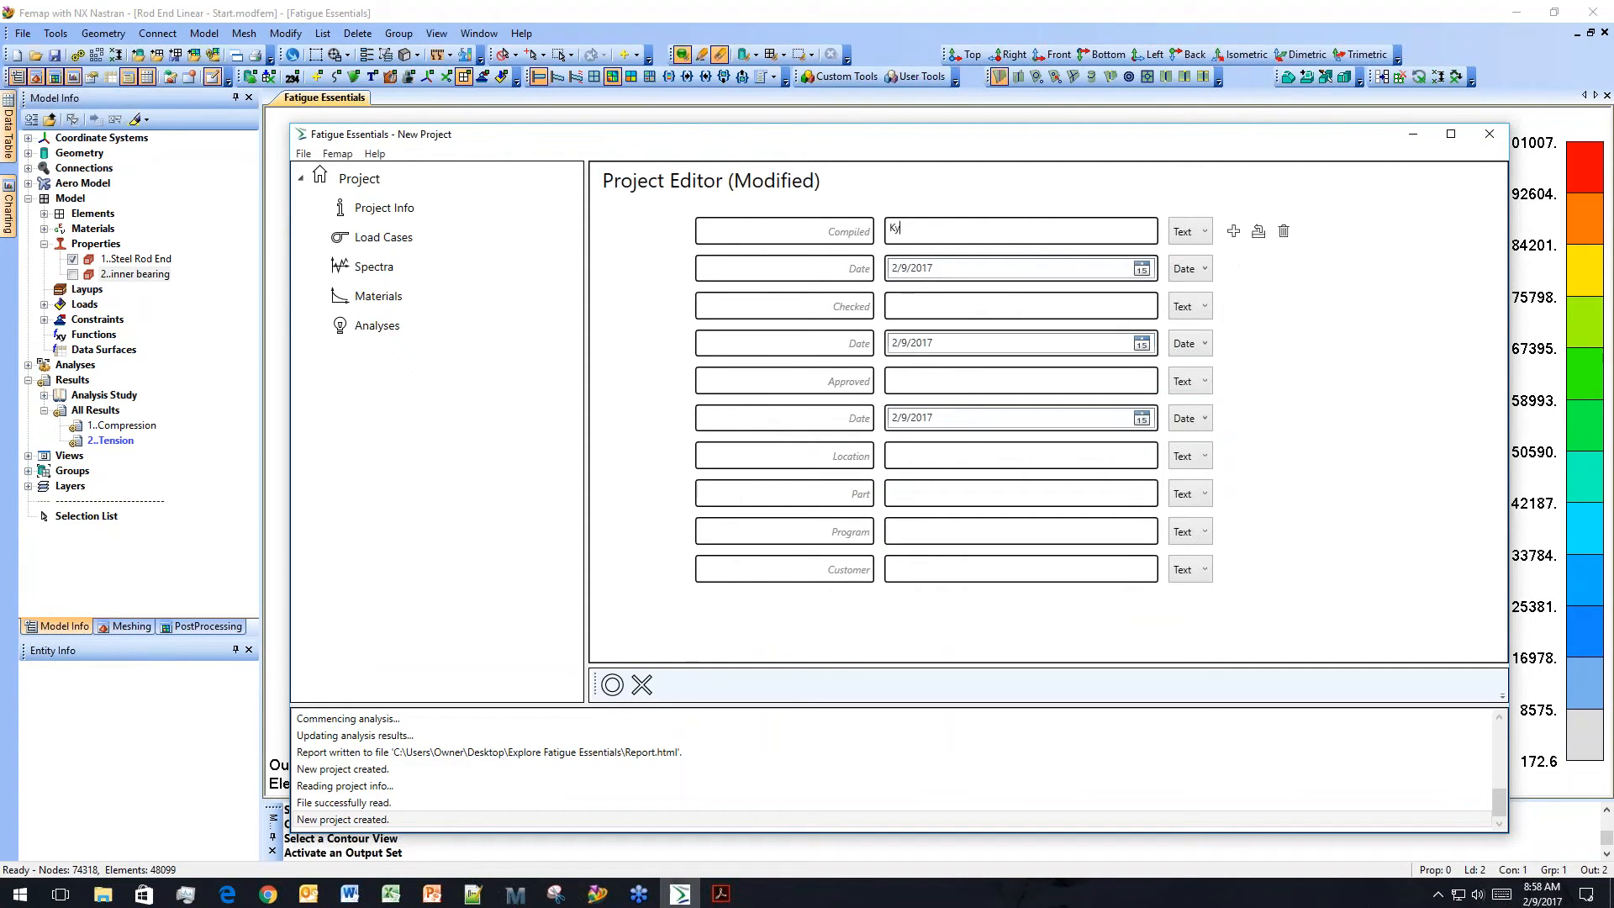
Delete every project information row from Checked through Customer, keeping only Compiled and its date.
click(1287, 306)
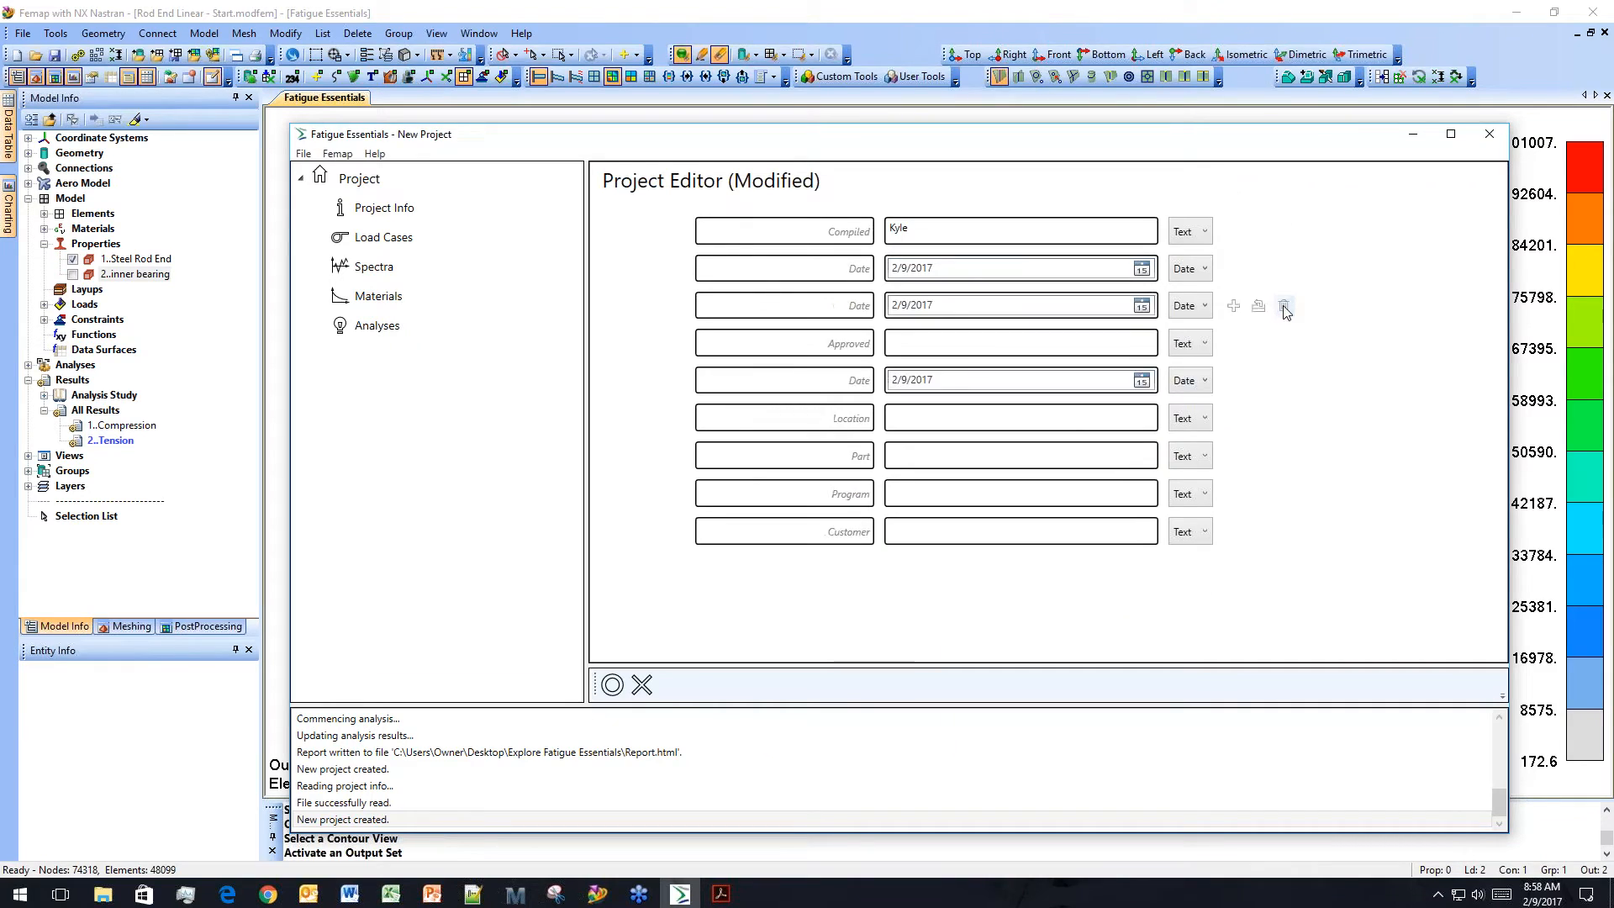
click(1287, 306)
click(1287, 306)
click(1287, 306)
click(1287, 306)
click(1287, 306)
click(1287, 306)
click(1287, 305)
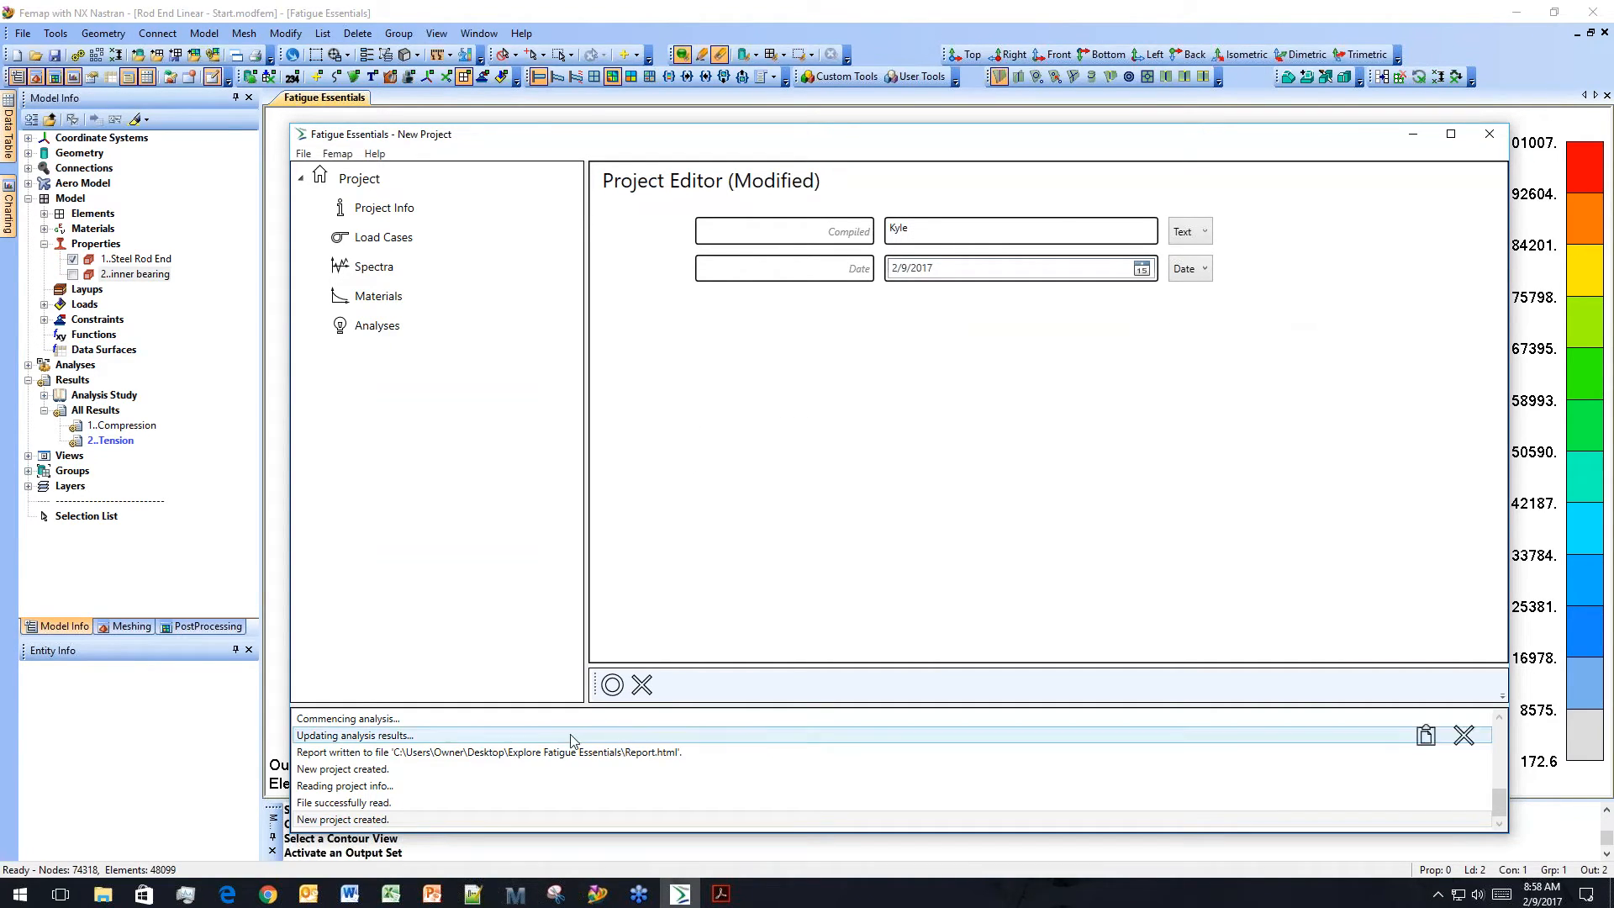
Apply the project information changes and open the Femap interface.
click(618, 691)
click(336, 154)
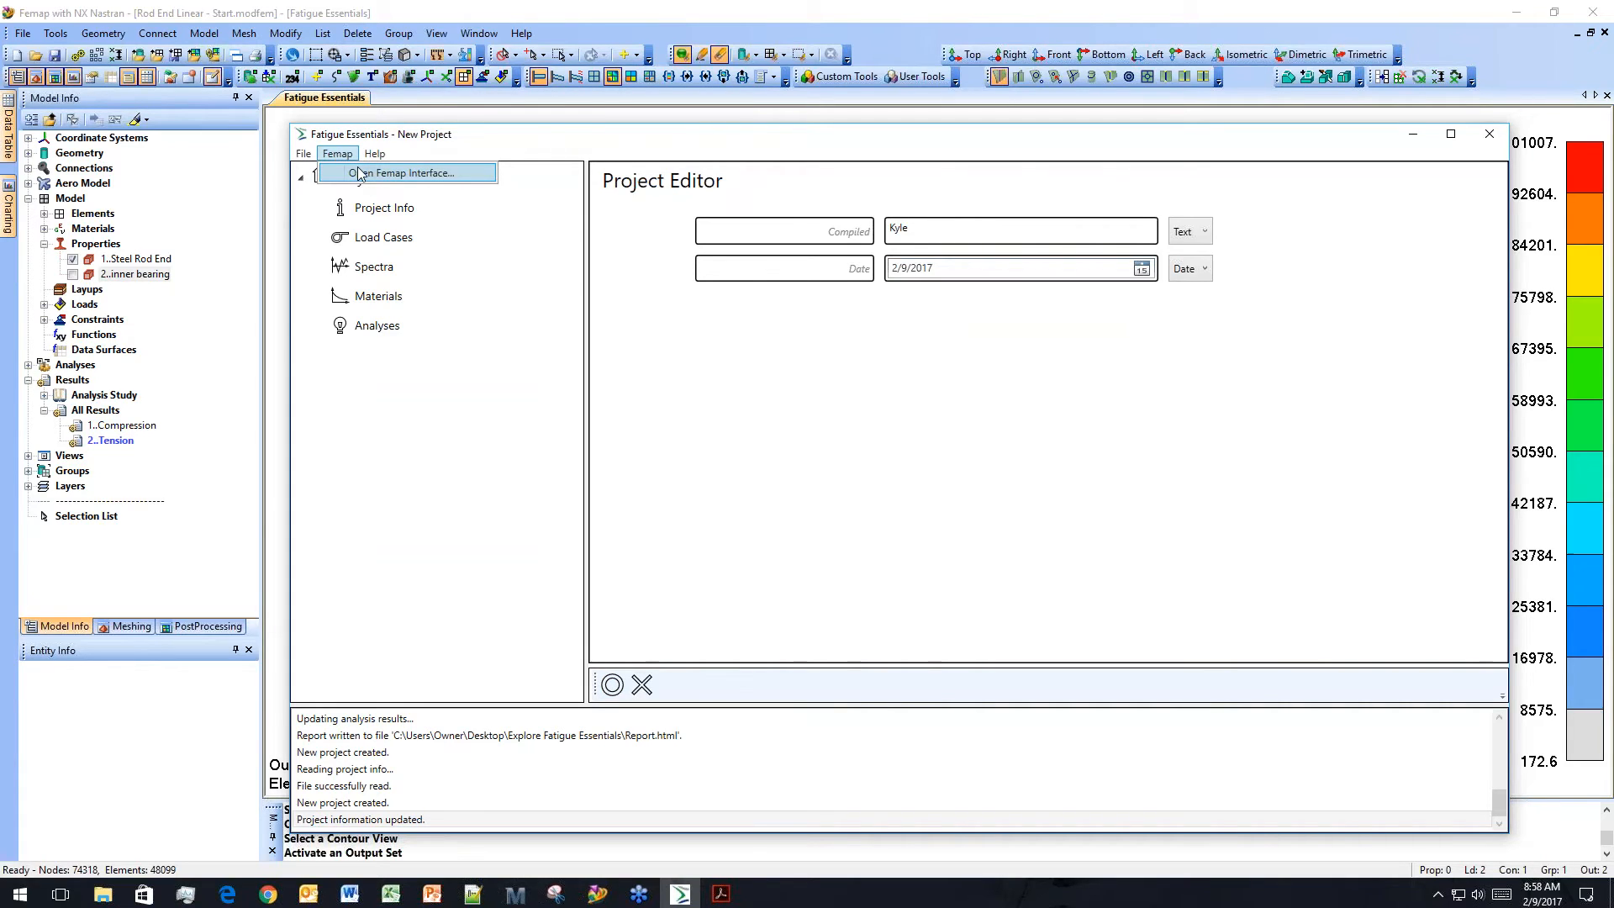
click(471, 172)
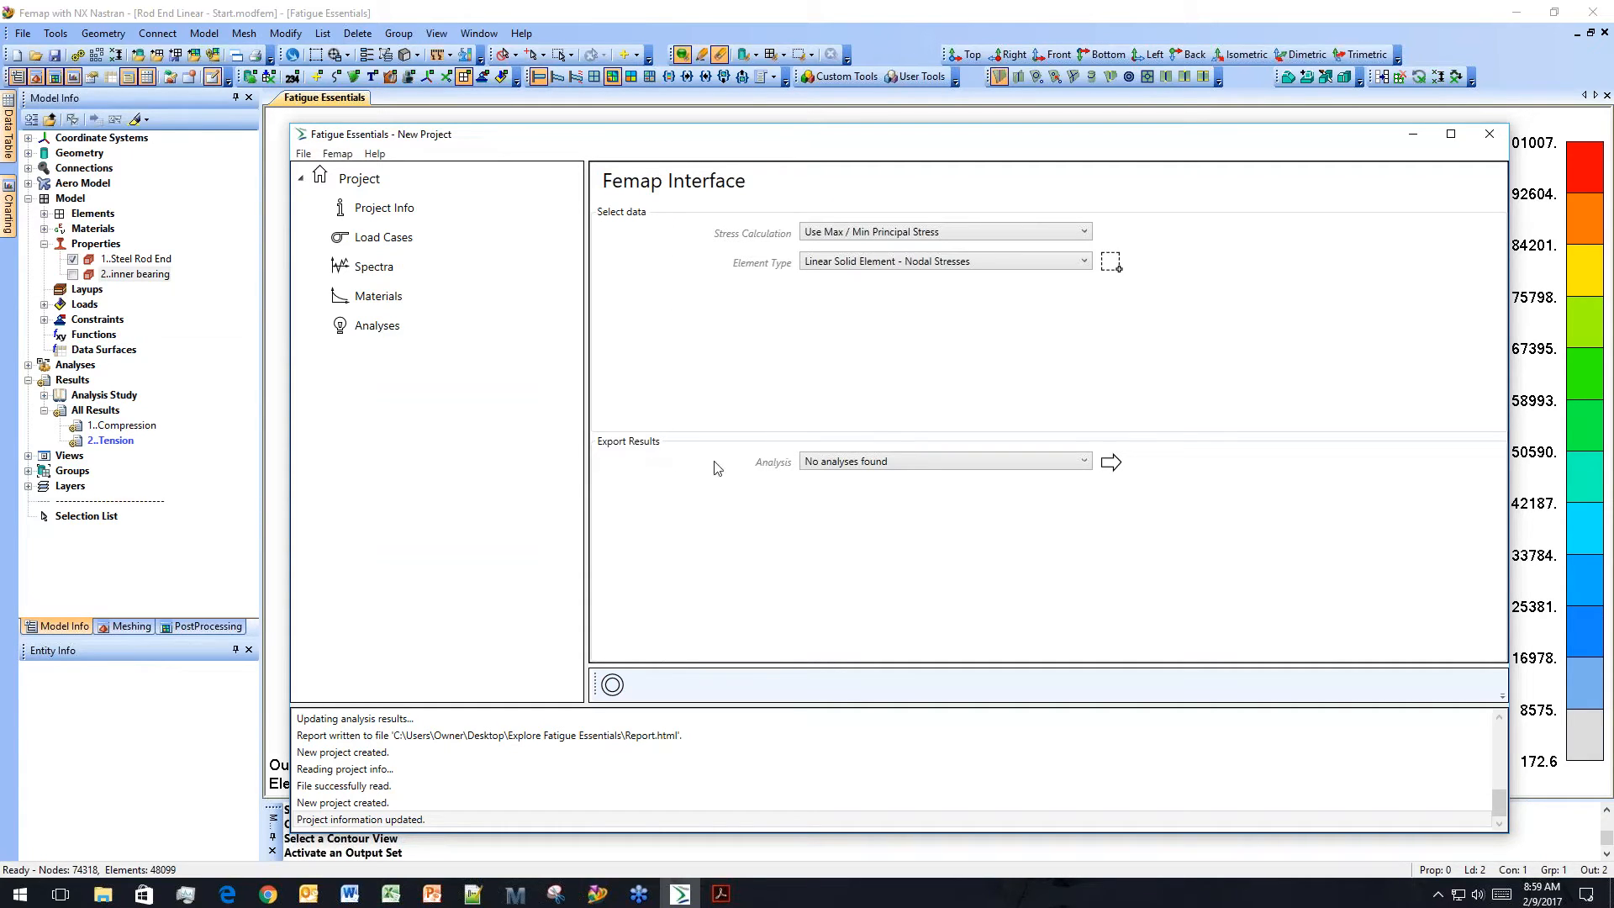
Choose Use Max / Min Principal Stress as the stress calculation and check the element types, keeping Linear Solid Element - Nodal Stresses.
click(1085, 232)
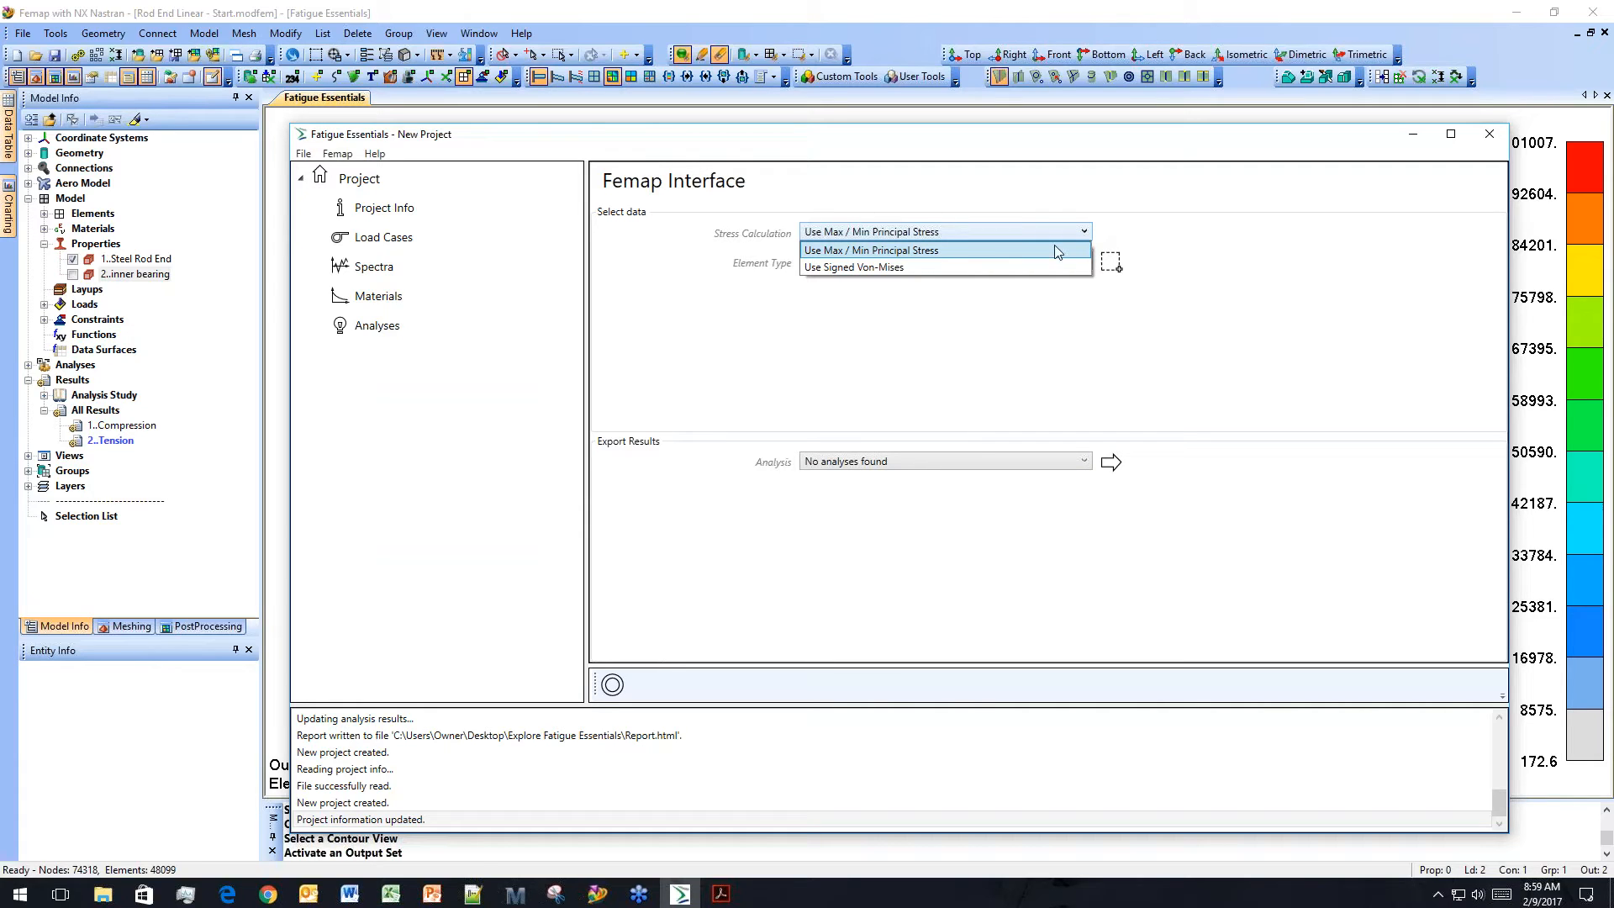
click(1006, 253)
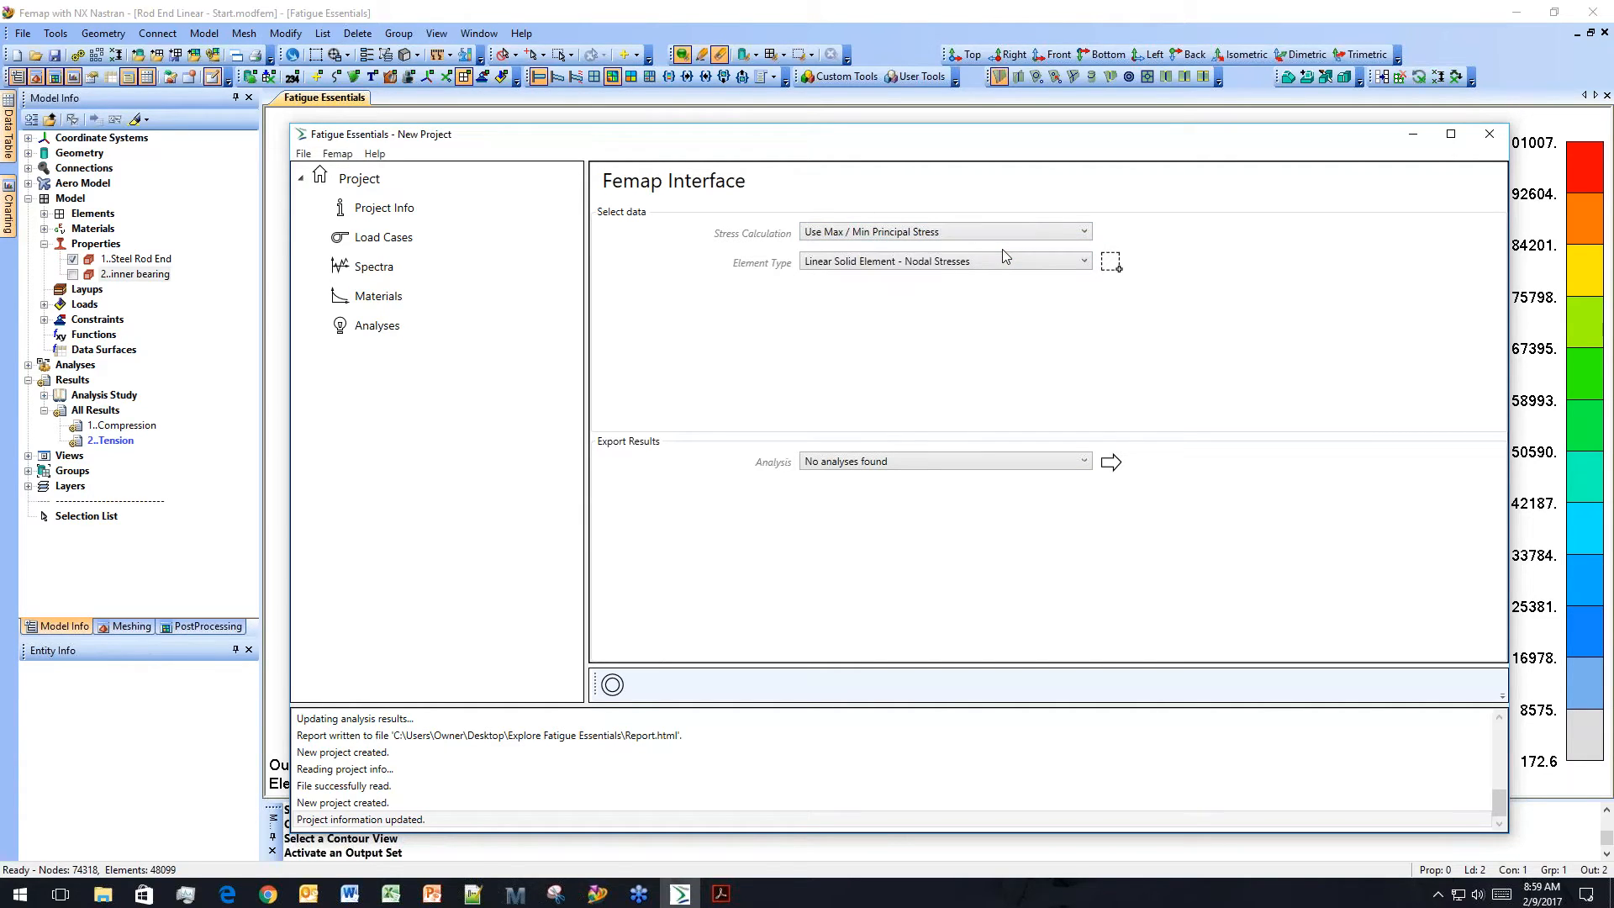
click(1090, 262)
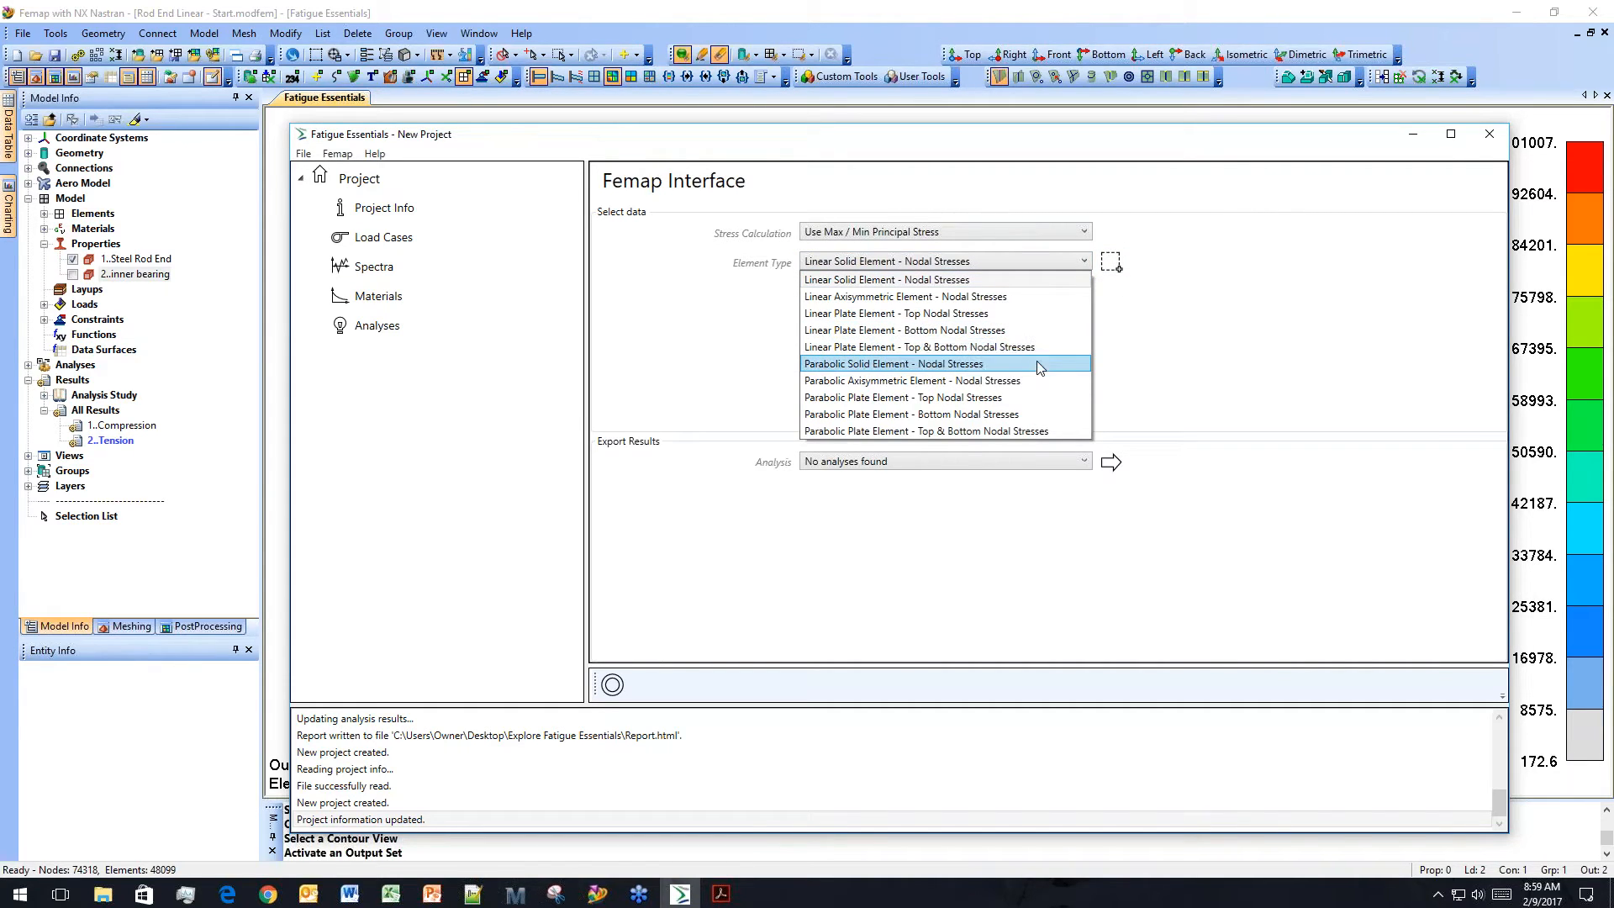
click(1148, 334)
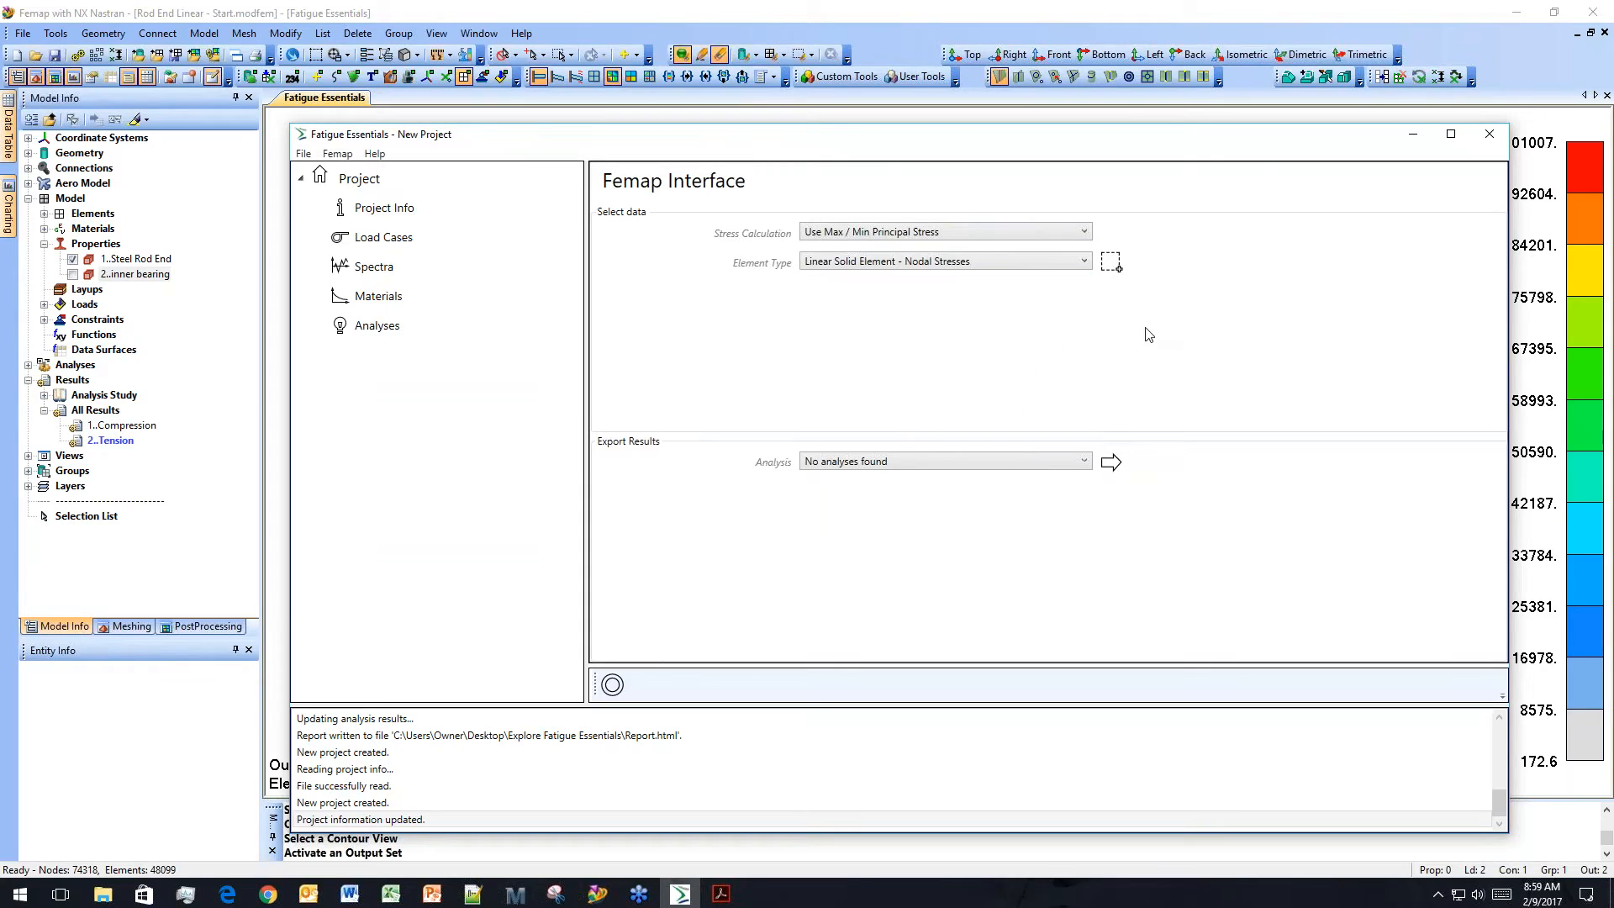
Start the Femap data selection and choose both the Compression and Tension output sets.
click(1111, 262)
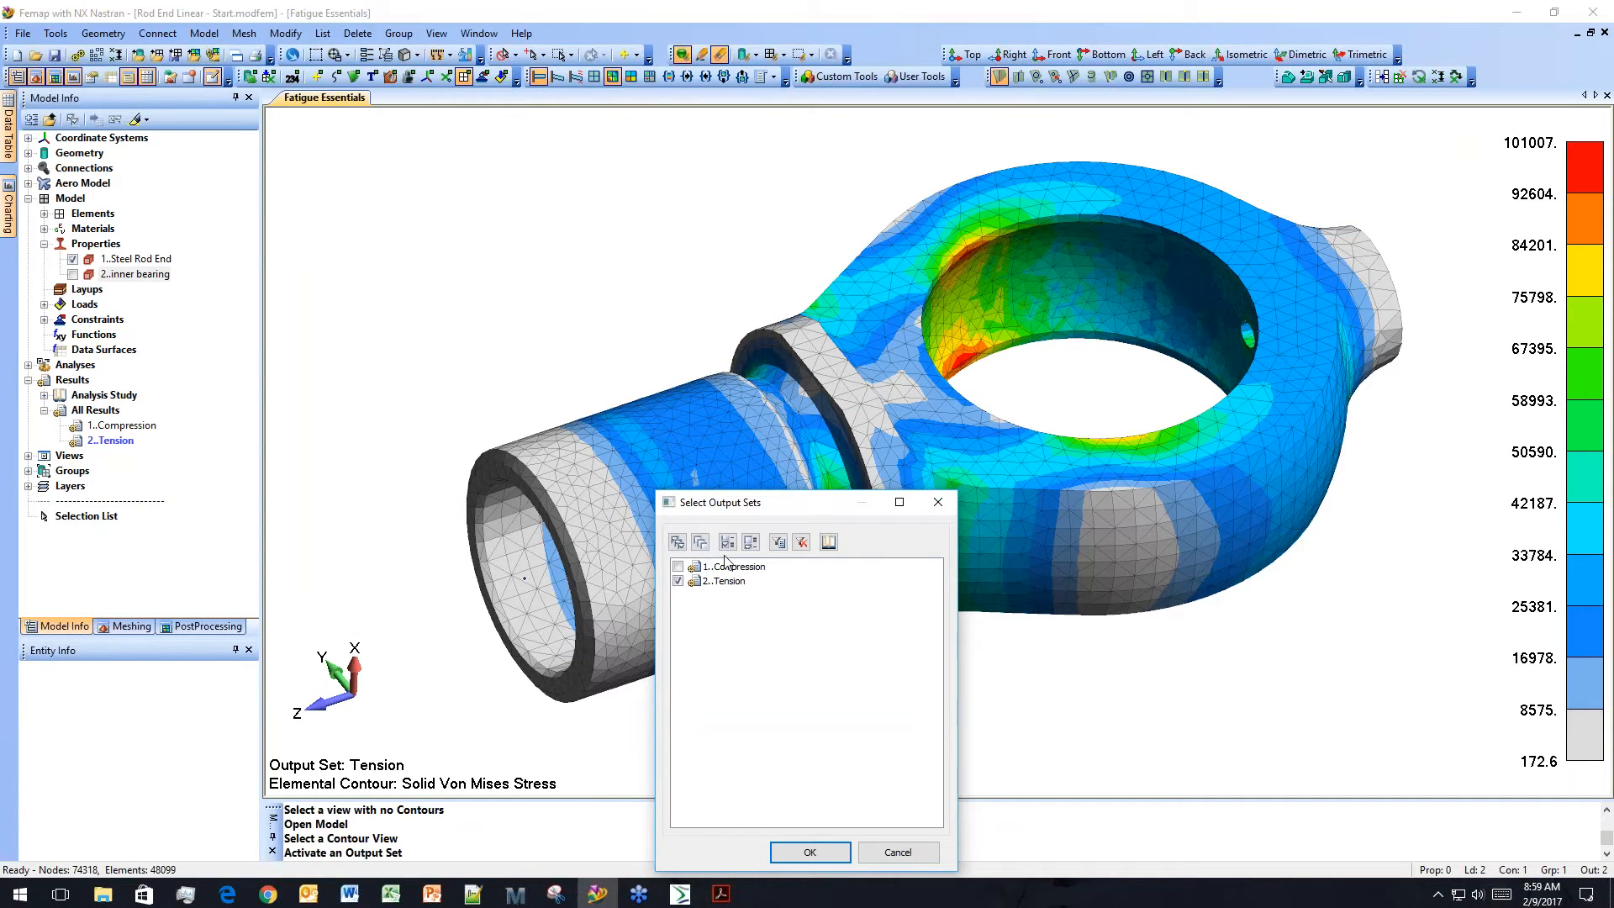
click(678, 543)
click(812, 852)
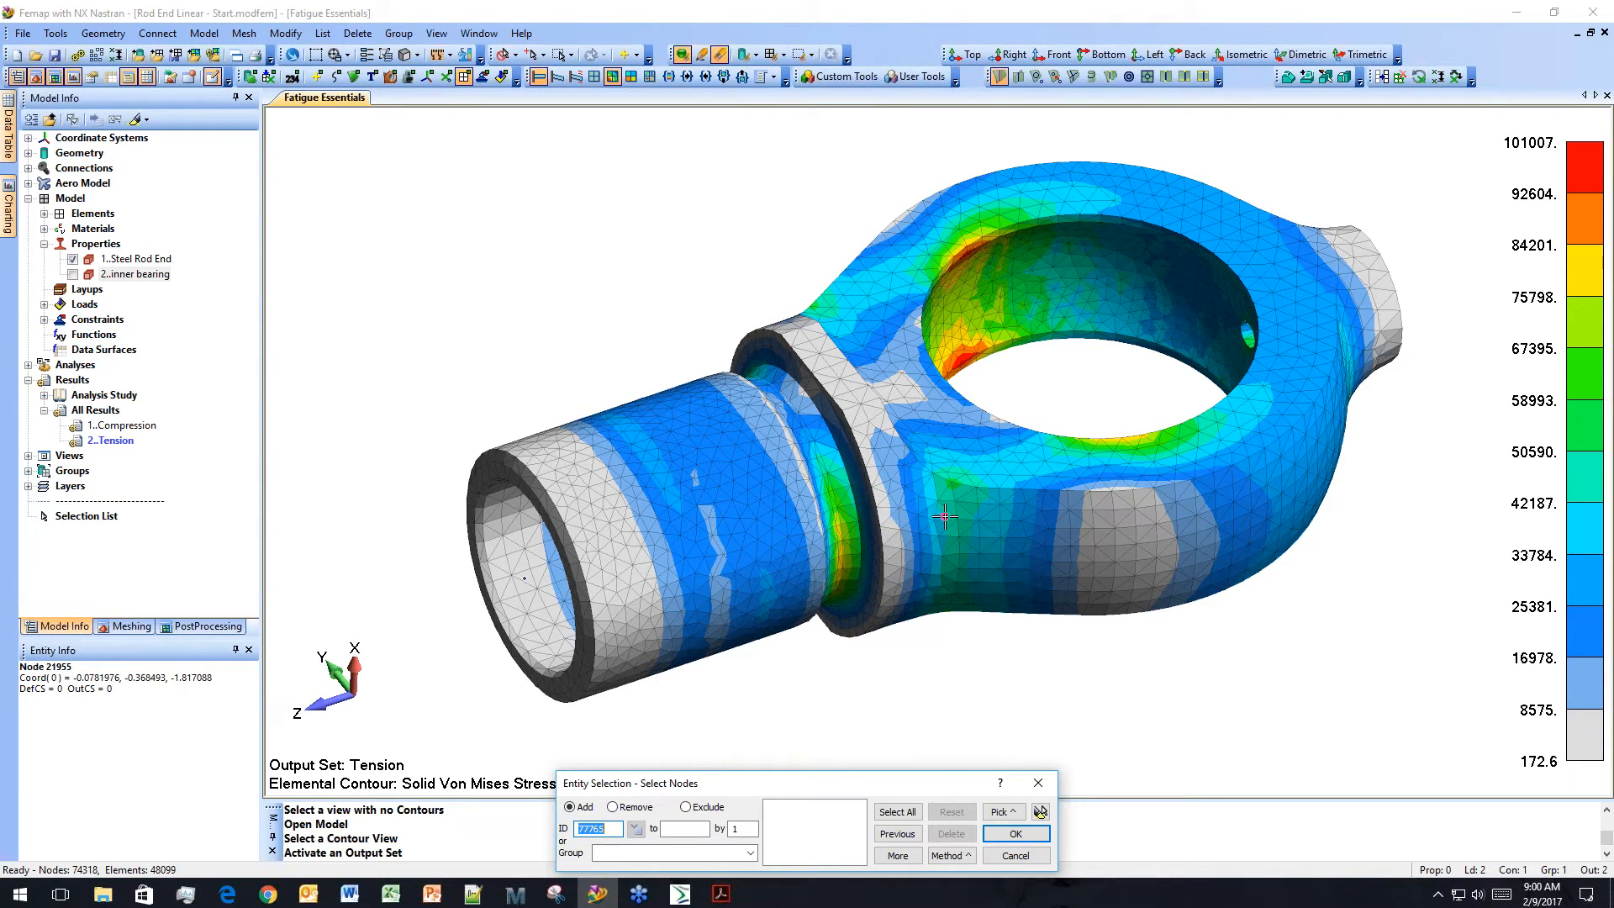
Add the Surface Nodes group to the node selection, highlight it on the model and import those nodes' stresses.
click(750, 852)
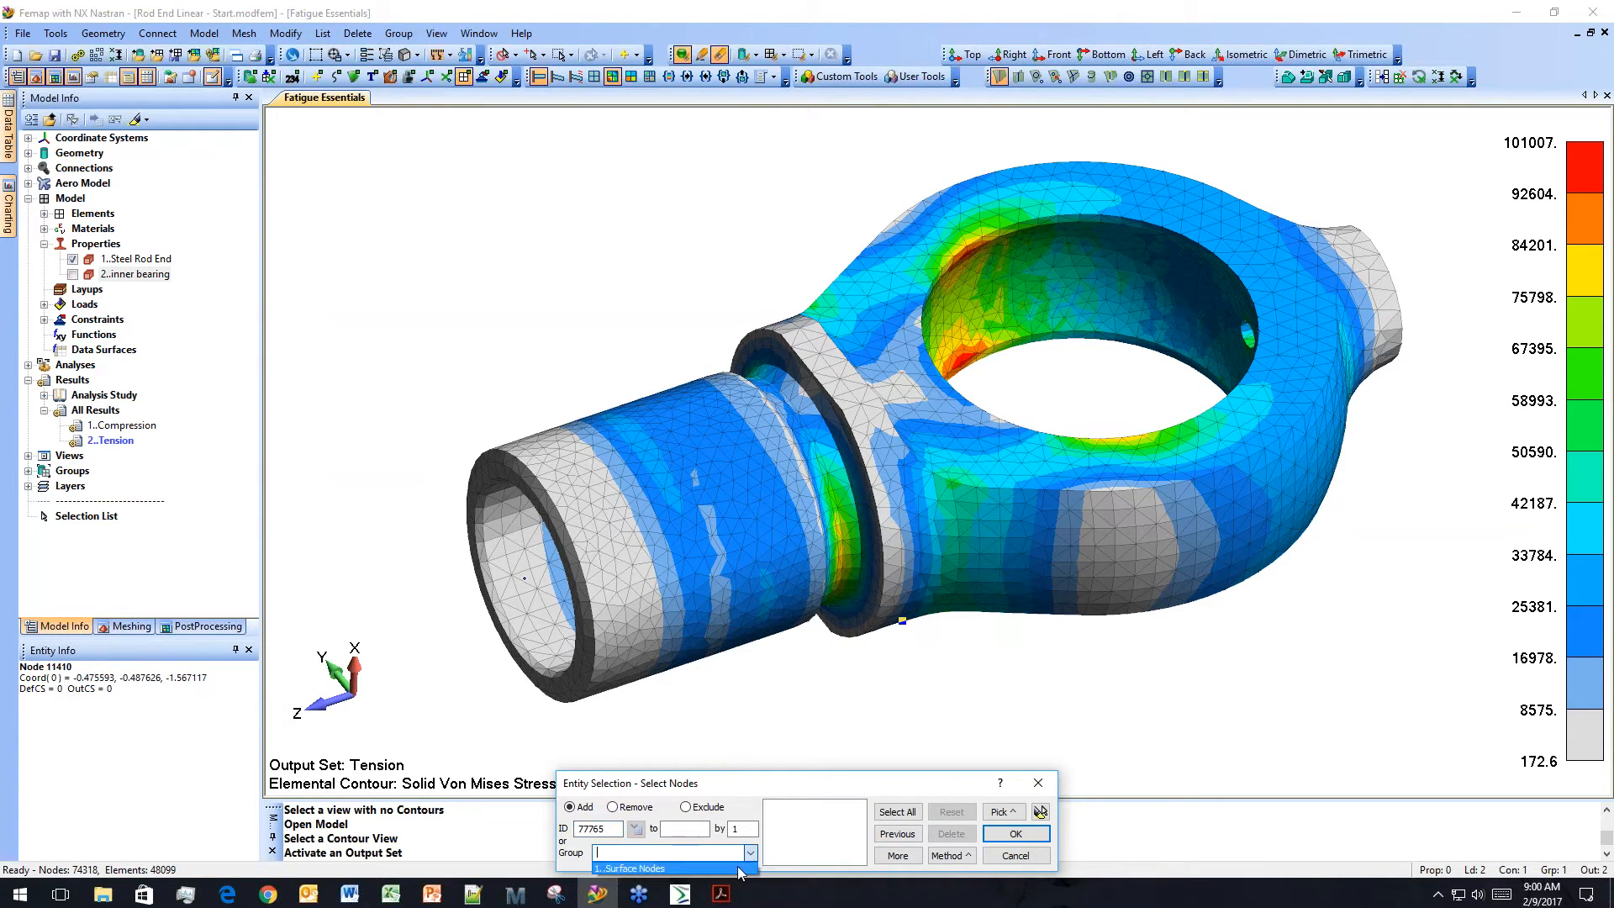
click(743, 868)
click(897, 854)
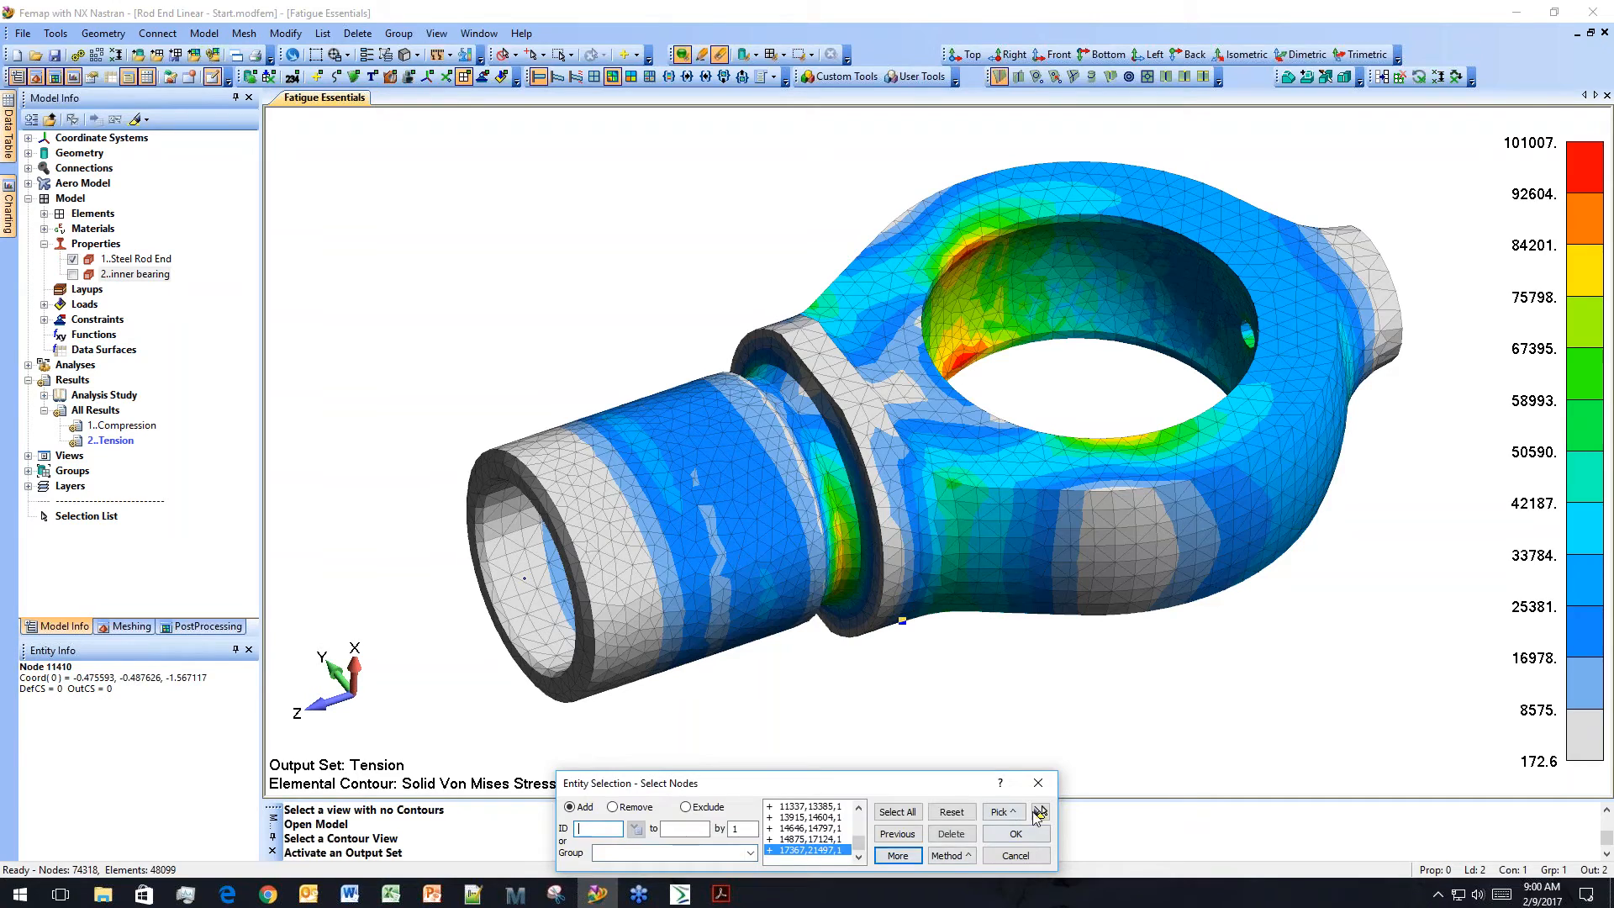
click(1037, 811)
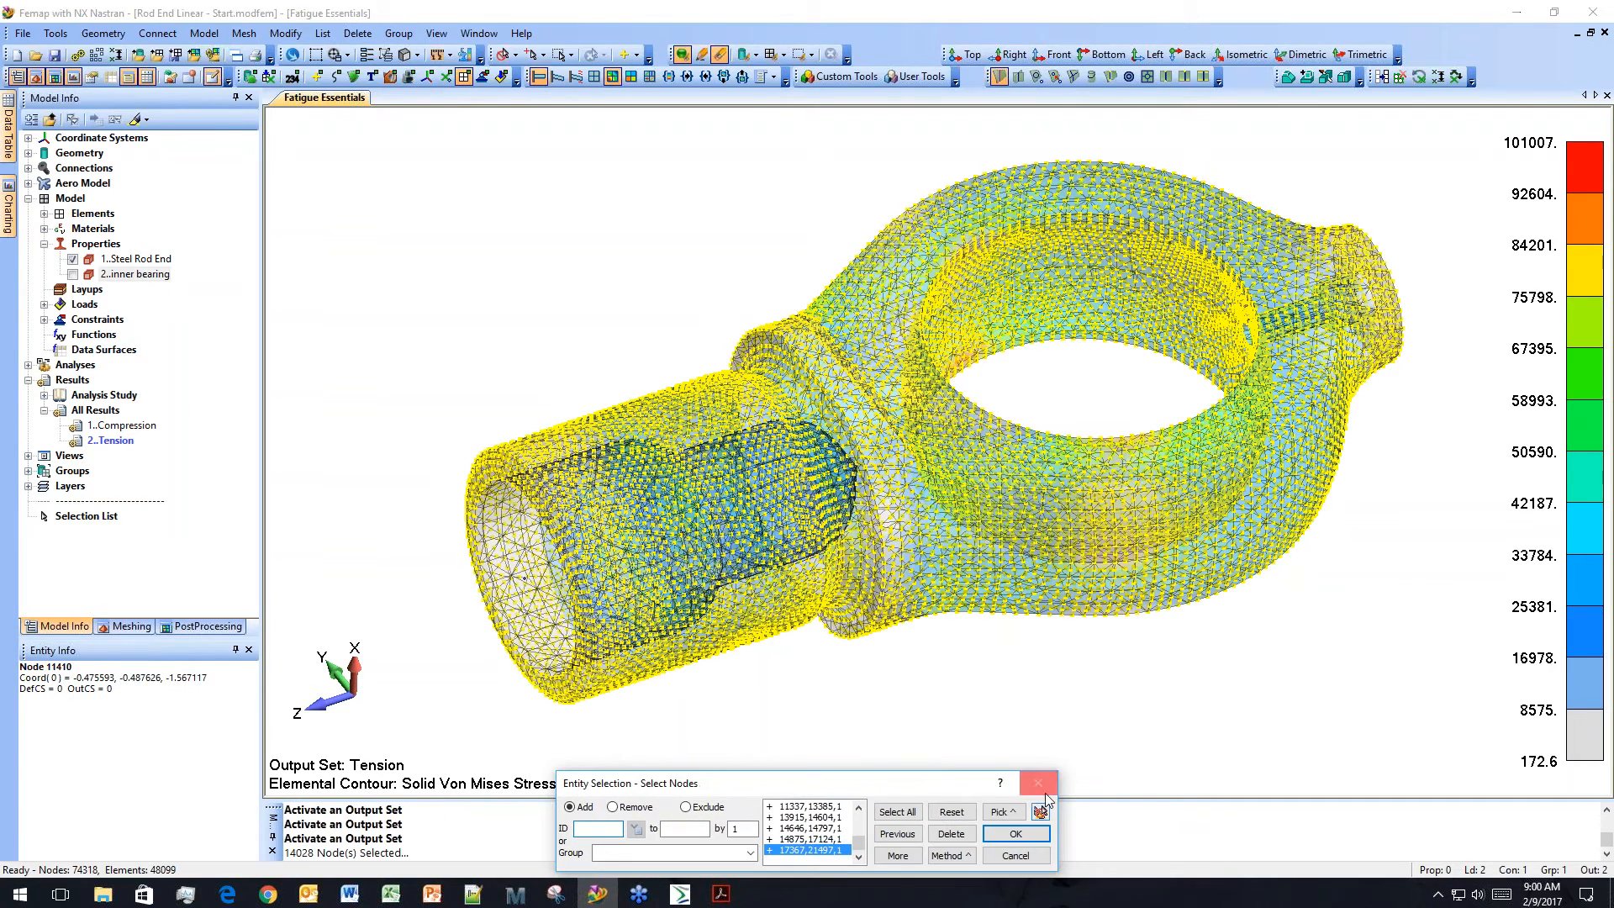
click(1016, 834)
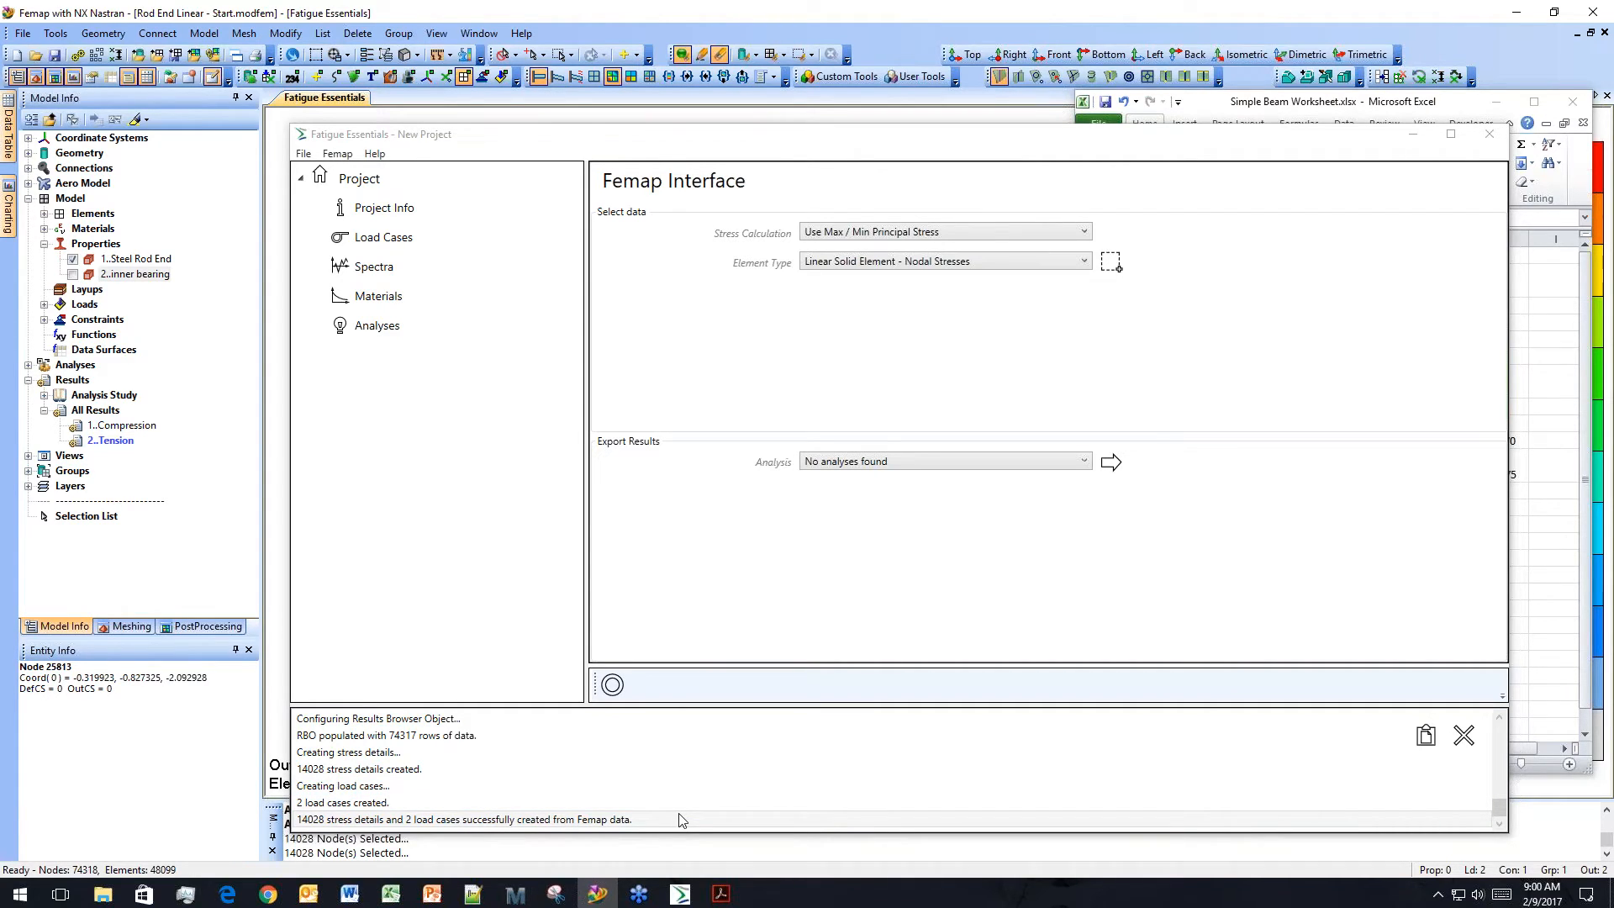
Shorten the project window, open the load cases and examine the Compression and Tension stresses of several stress details, including 16 and 21.
drag(493, 838, 496, 805)
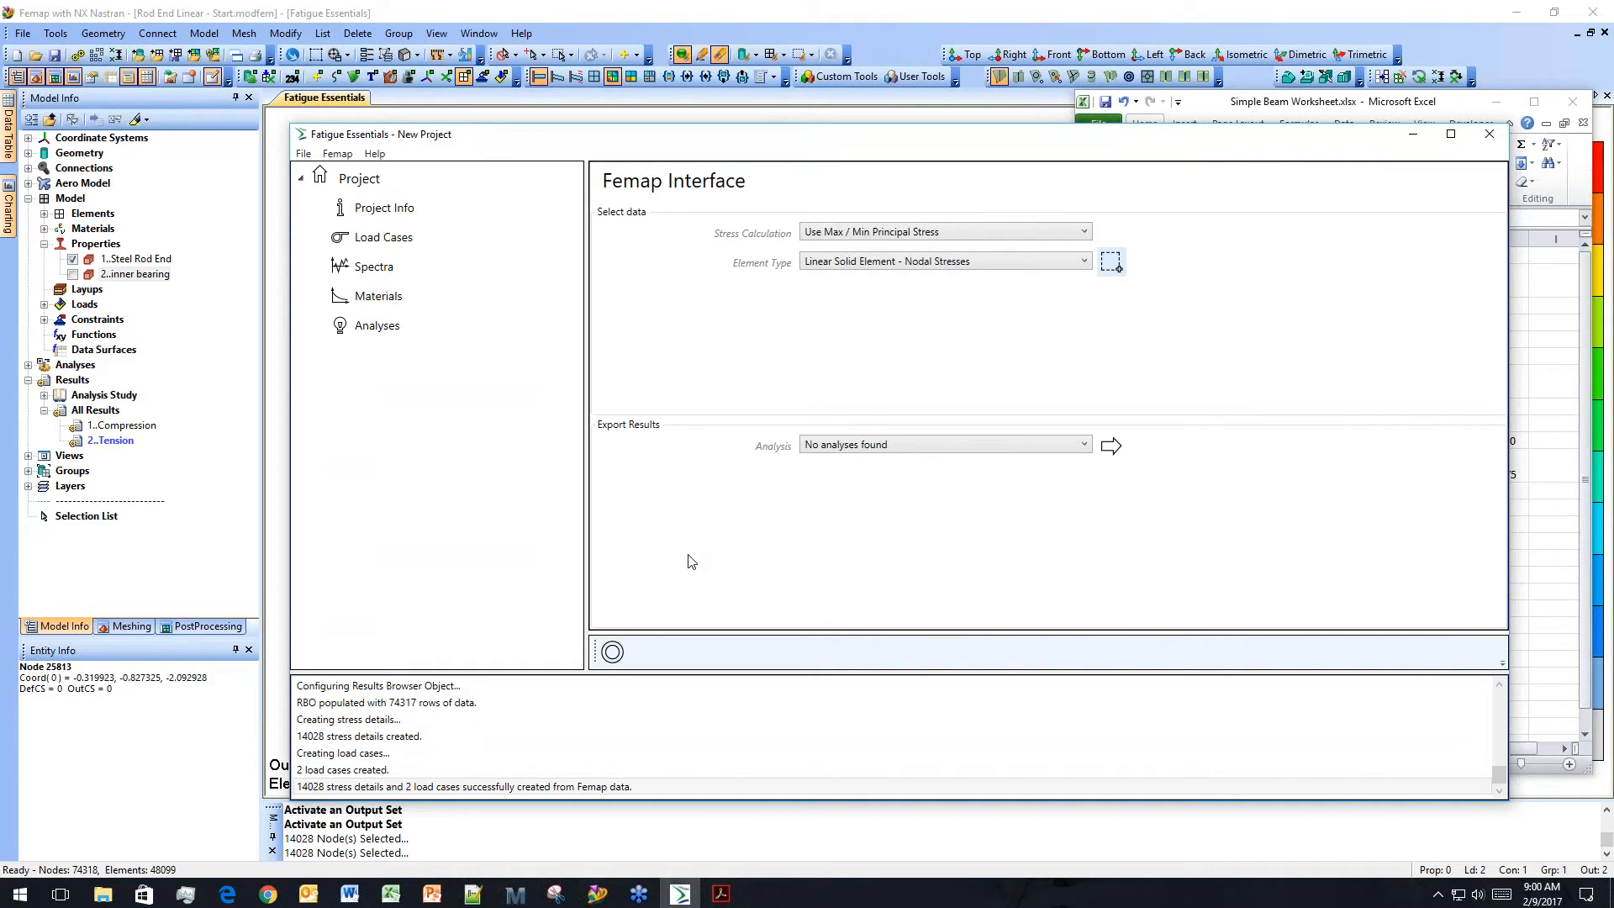
mouse_move(544, 244)
click(543, 243)
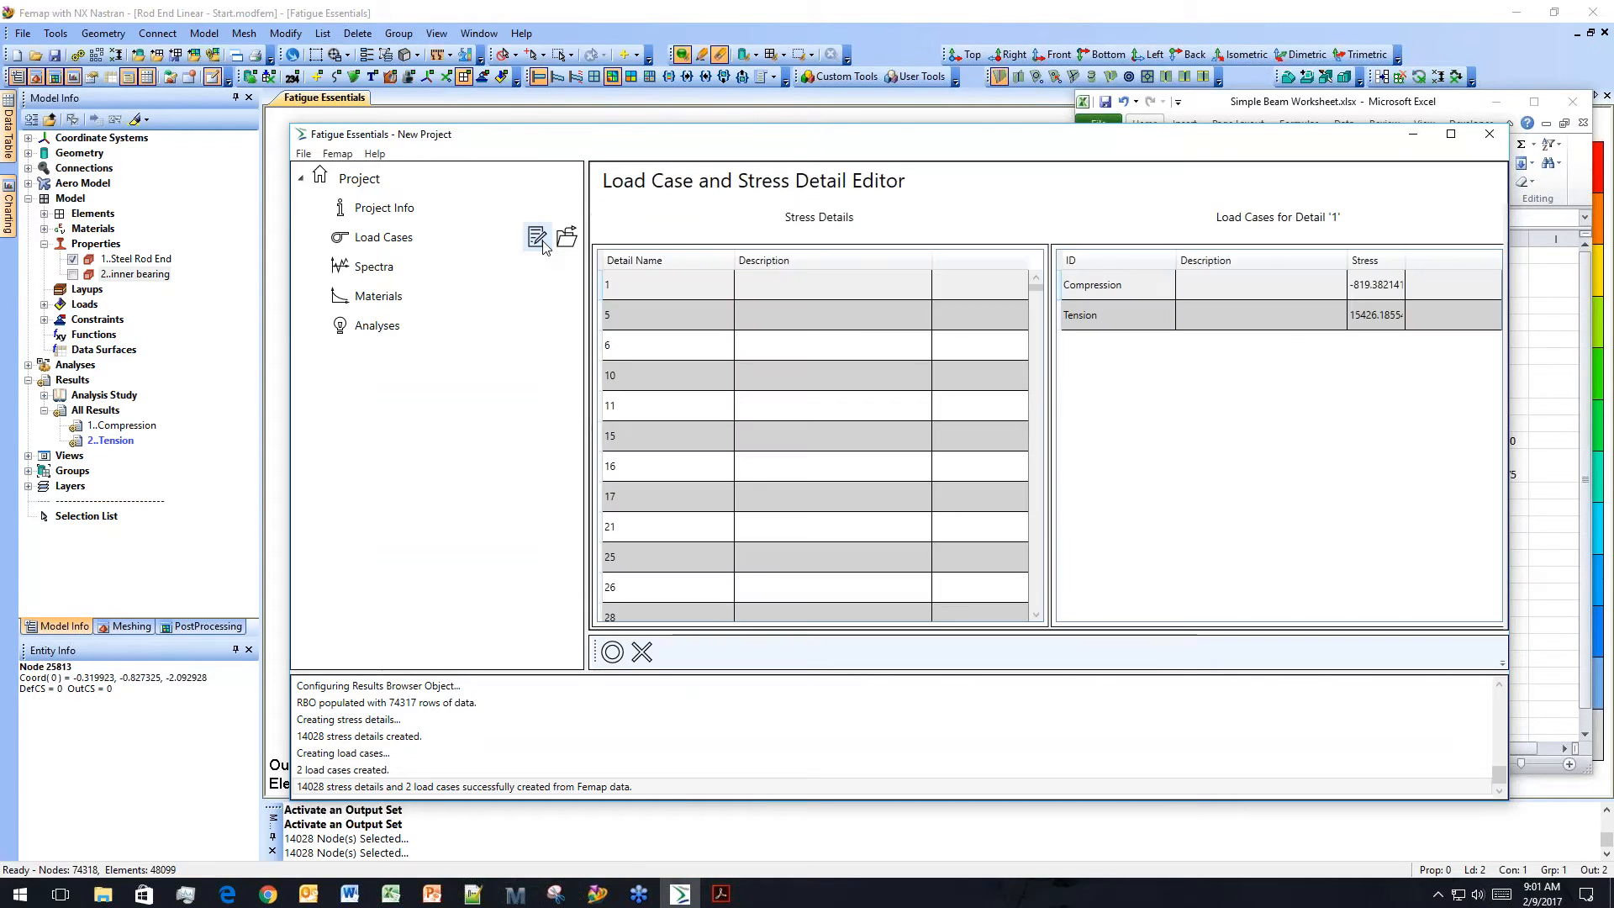
mouse_move(541, 241)
click(700, 284)
click(690, 375)
click(689, 467)
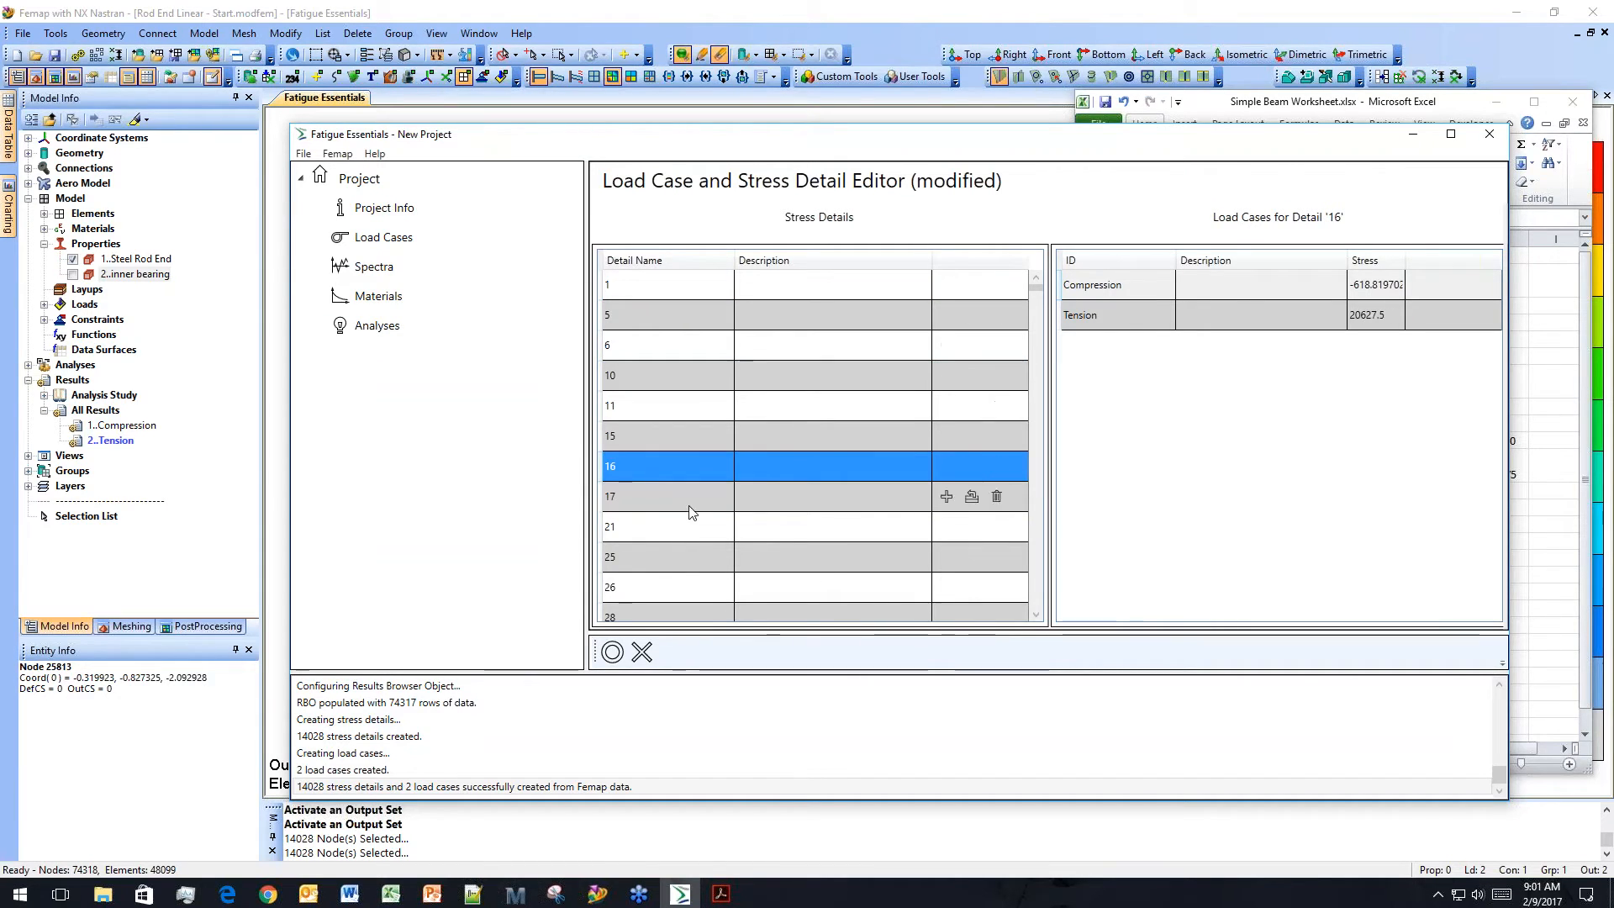
click(690, 519)
mouse_move(1133, 289)
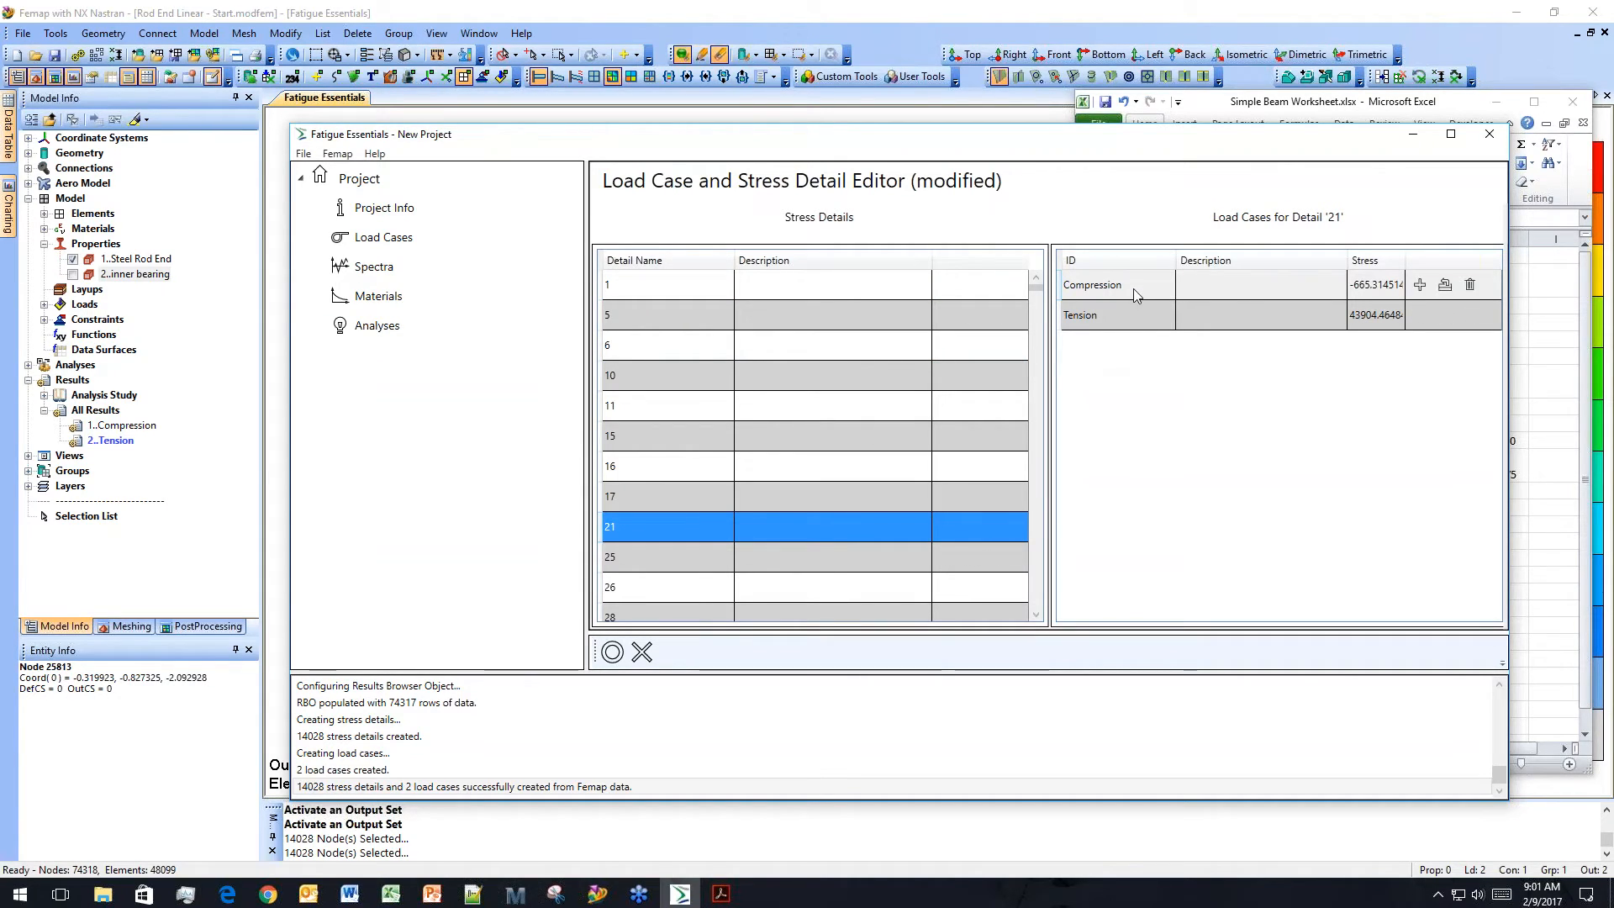
mouse_move(1139, 326)
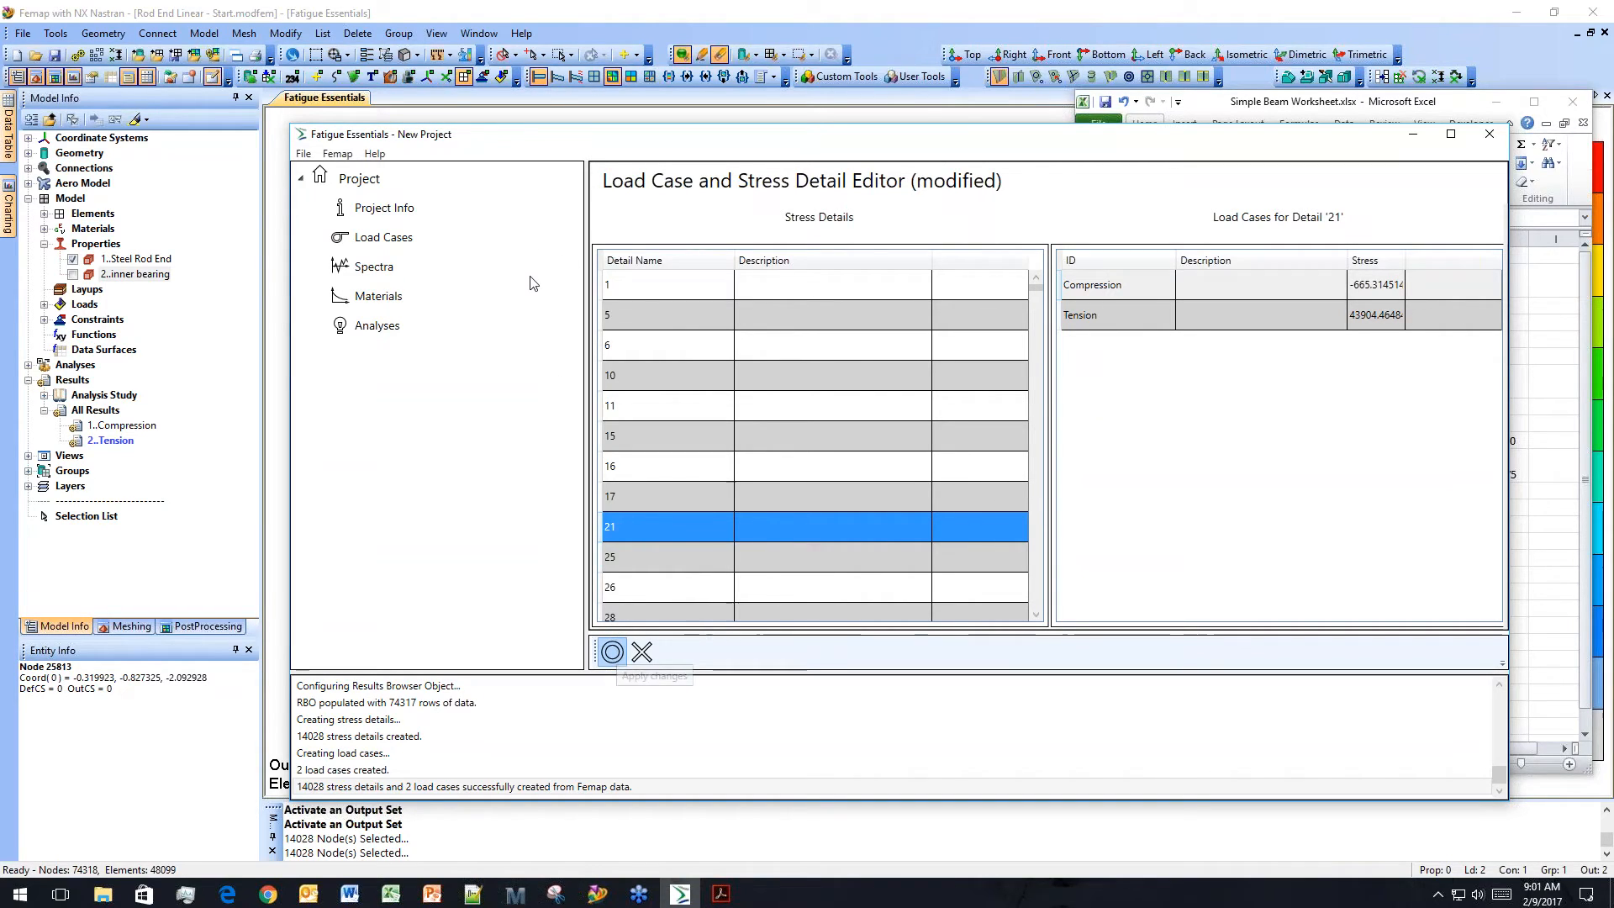
Create a new spectrum and name it Compression Tension Cycle.
mouse_move(536, 274)
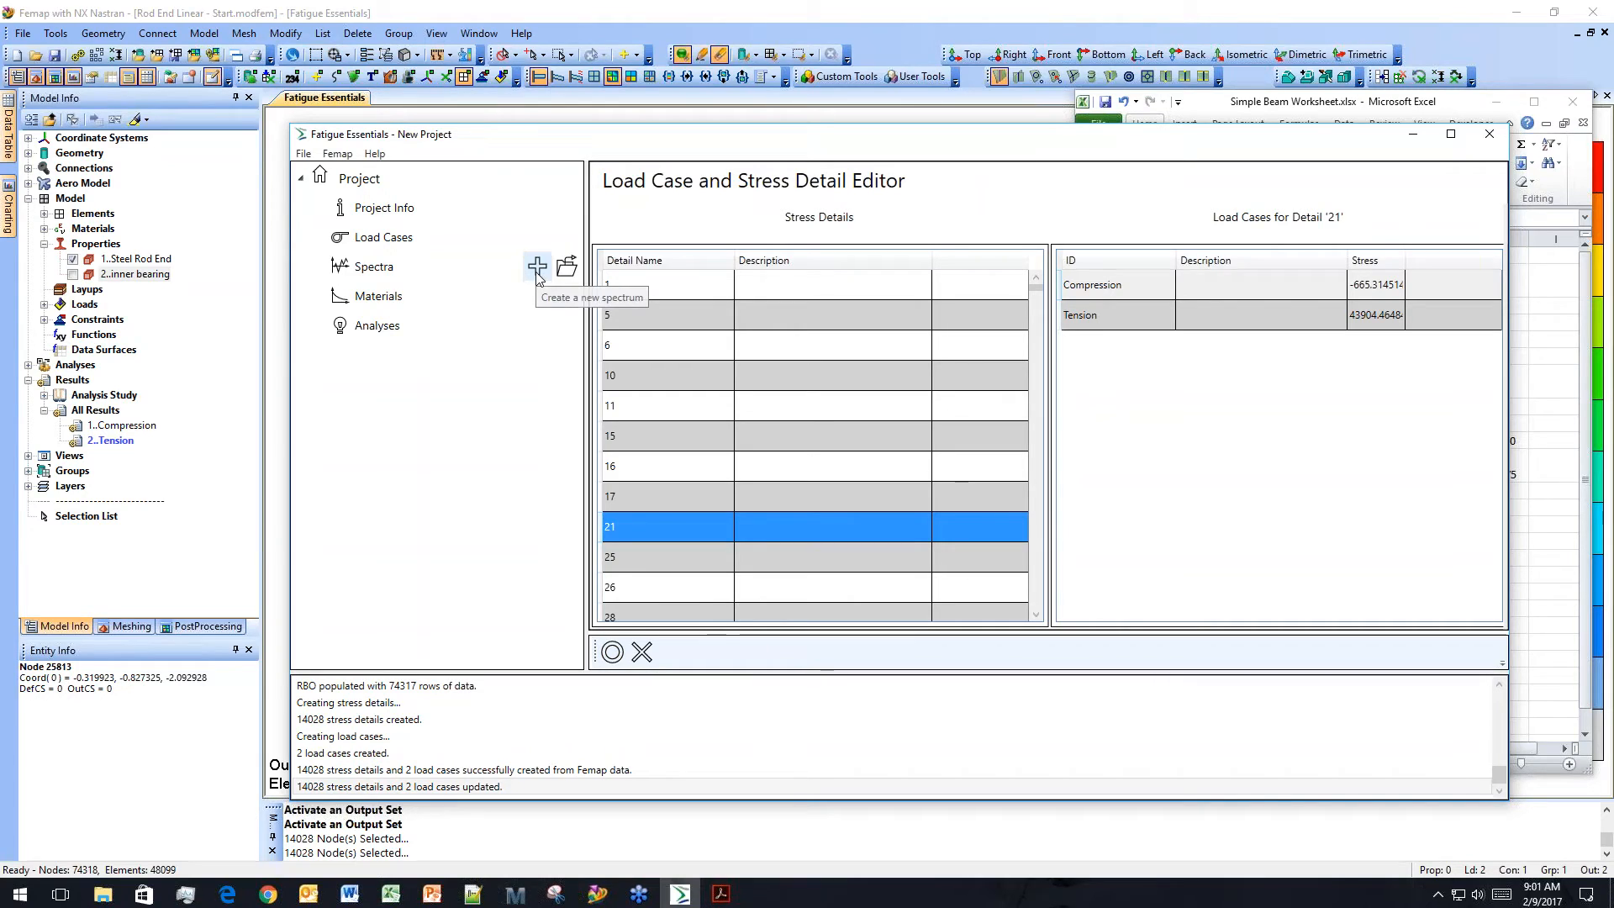
click(536, 267)
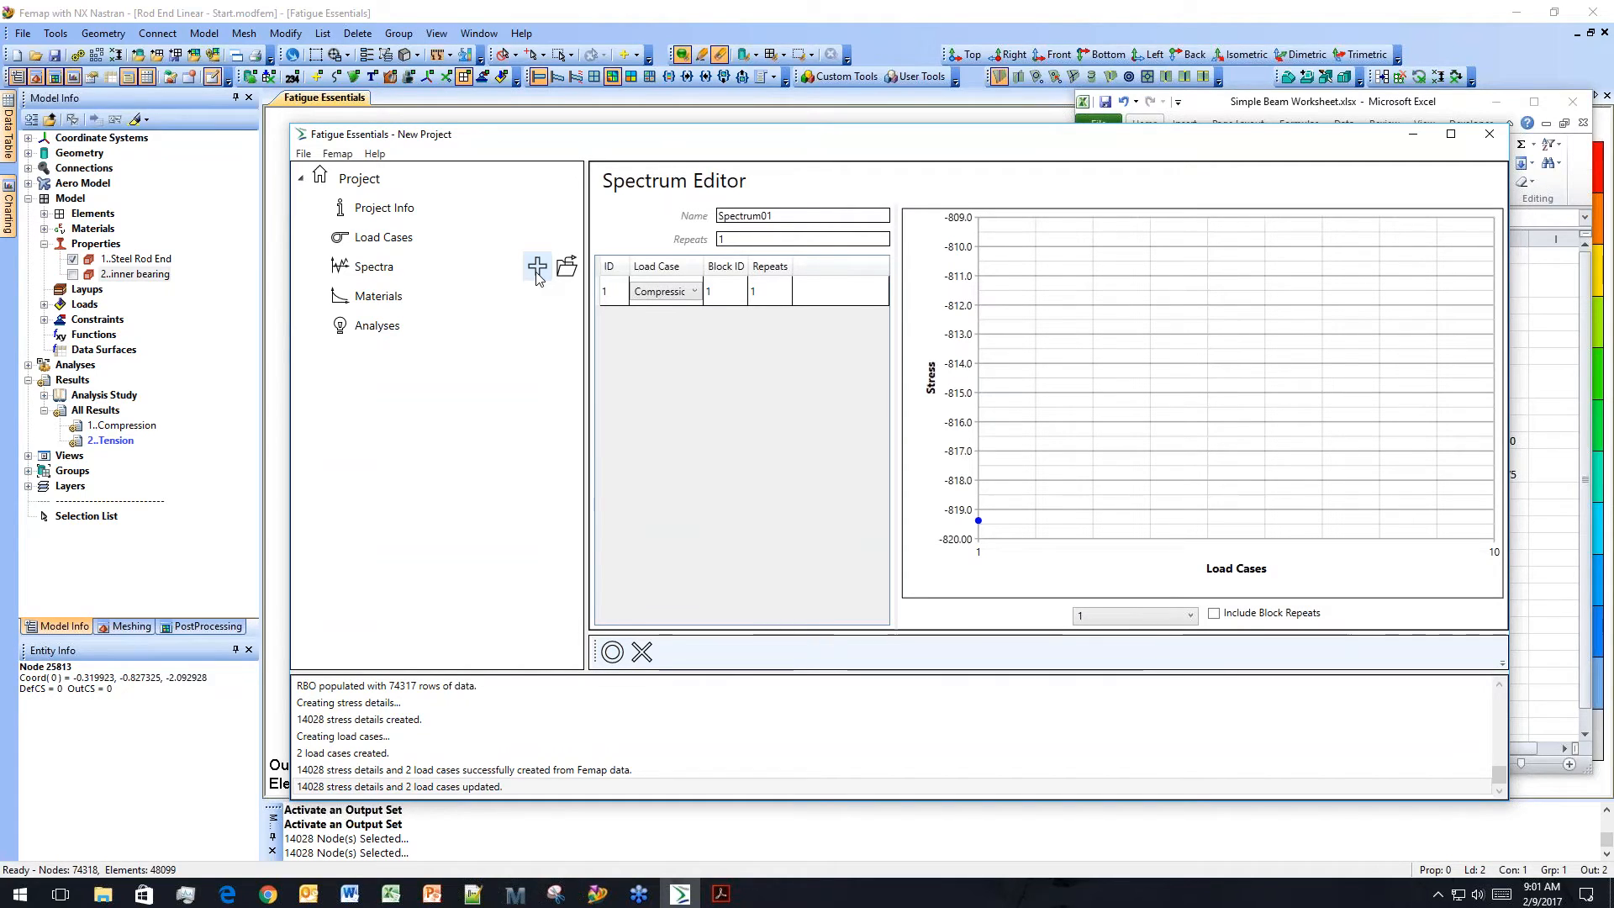
double_click(781, 216)
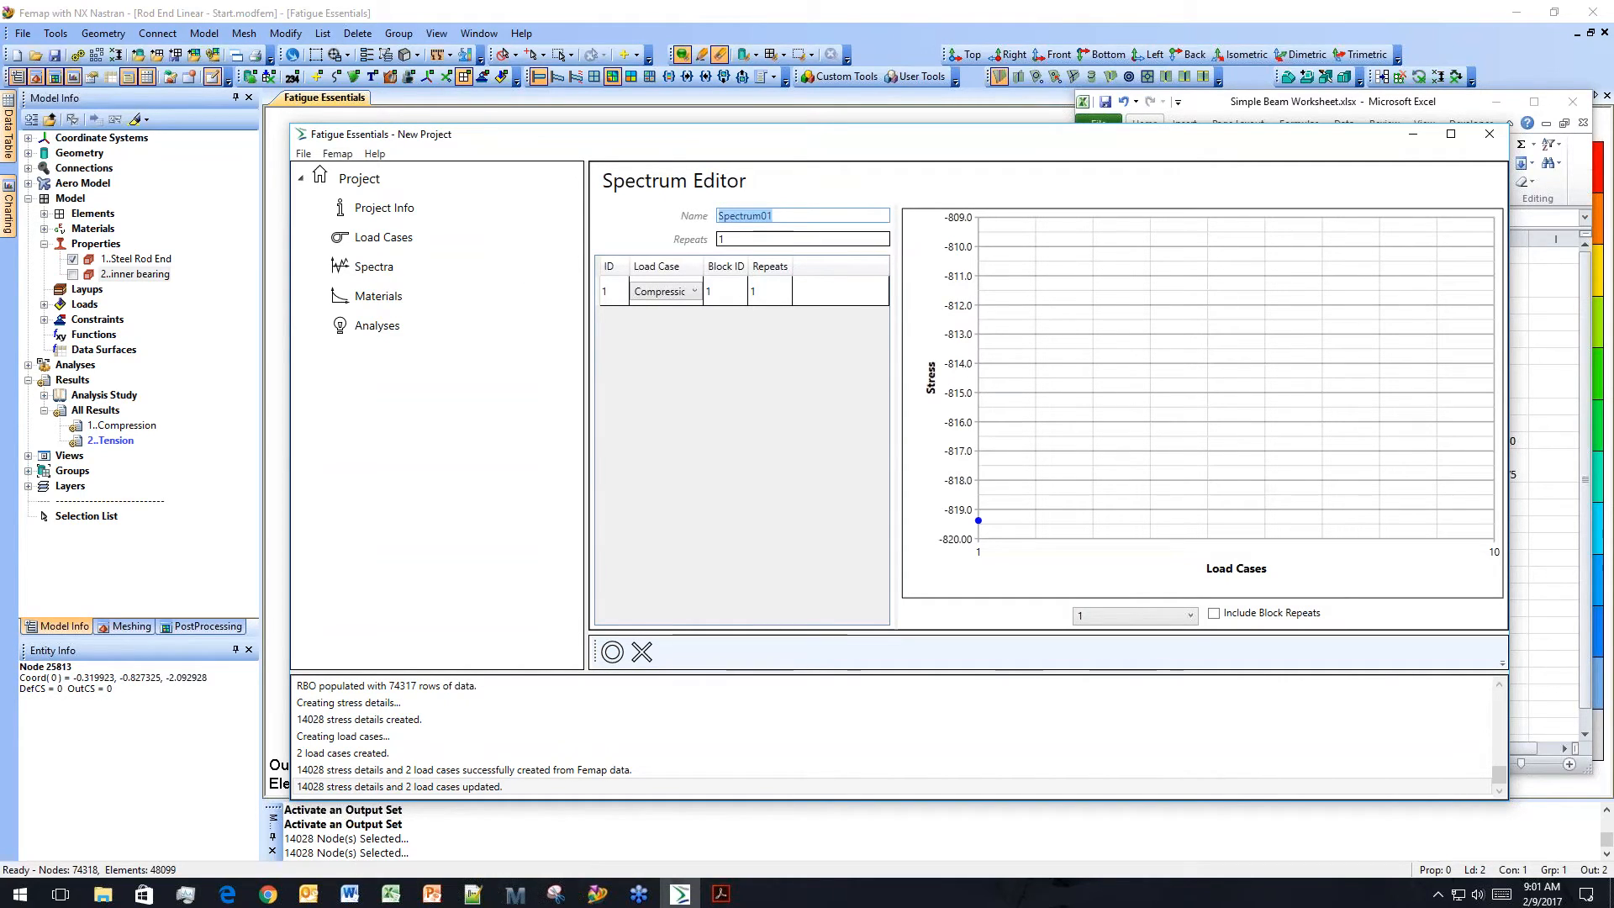
key(BackSpace)
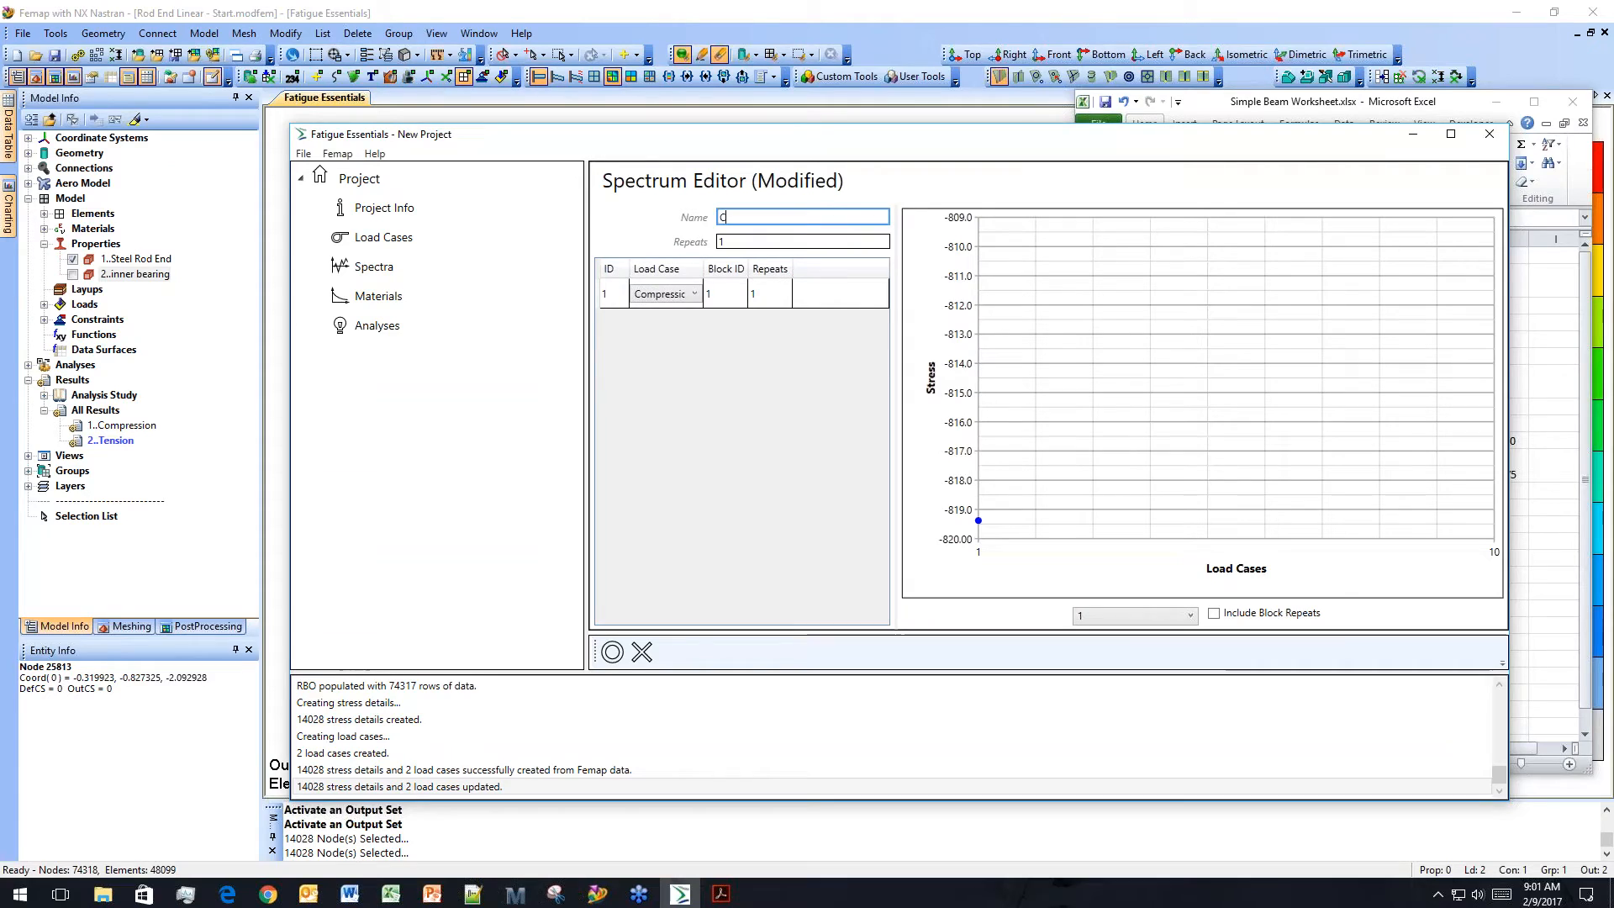
text(Compression)
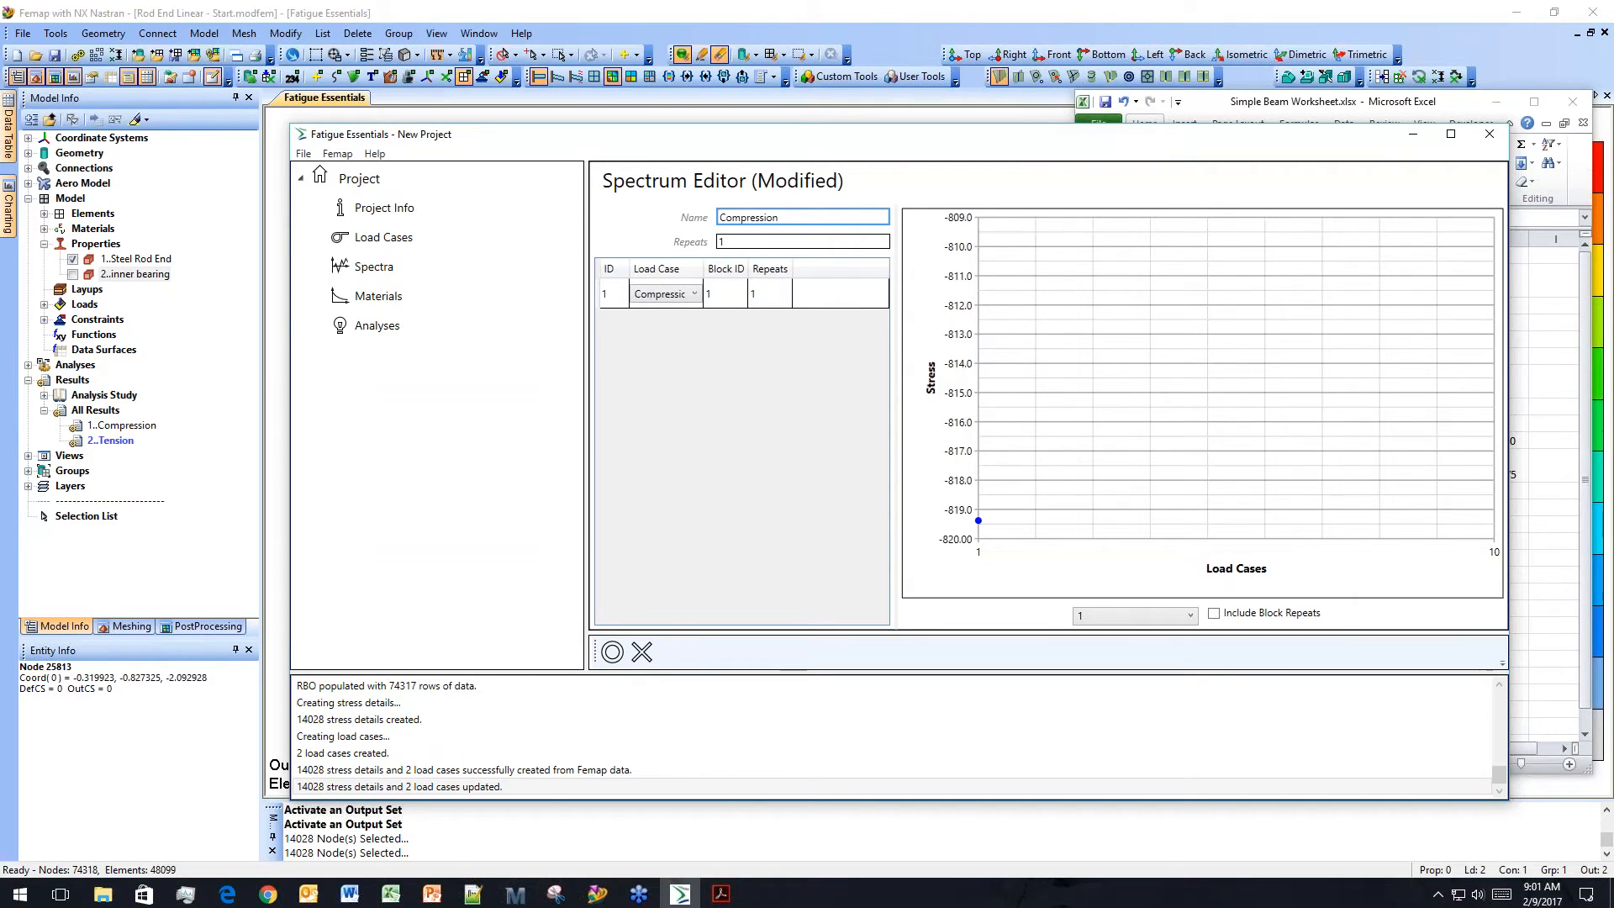
text( Tension Cycle)
Add a second spectrum row using the Tension load case, set the spectrum repeats to 4000 and apply the spectrum.
mouse_move(681, 292)
click(832, 293)
click(664, 324)
click(681, 364)
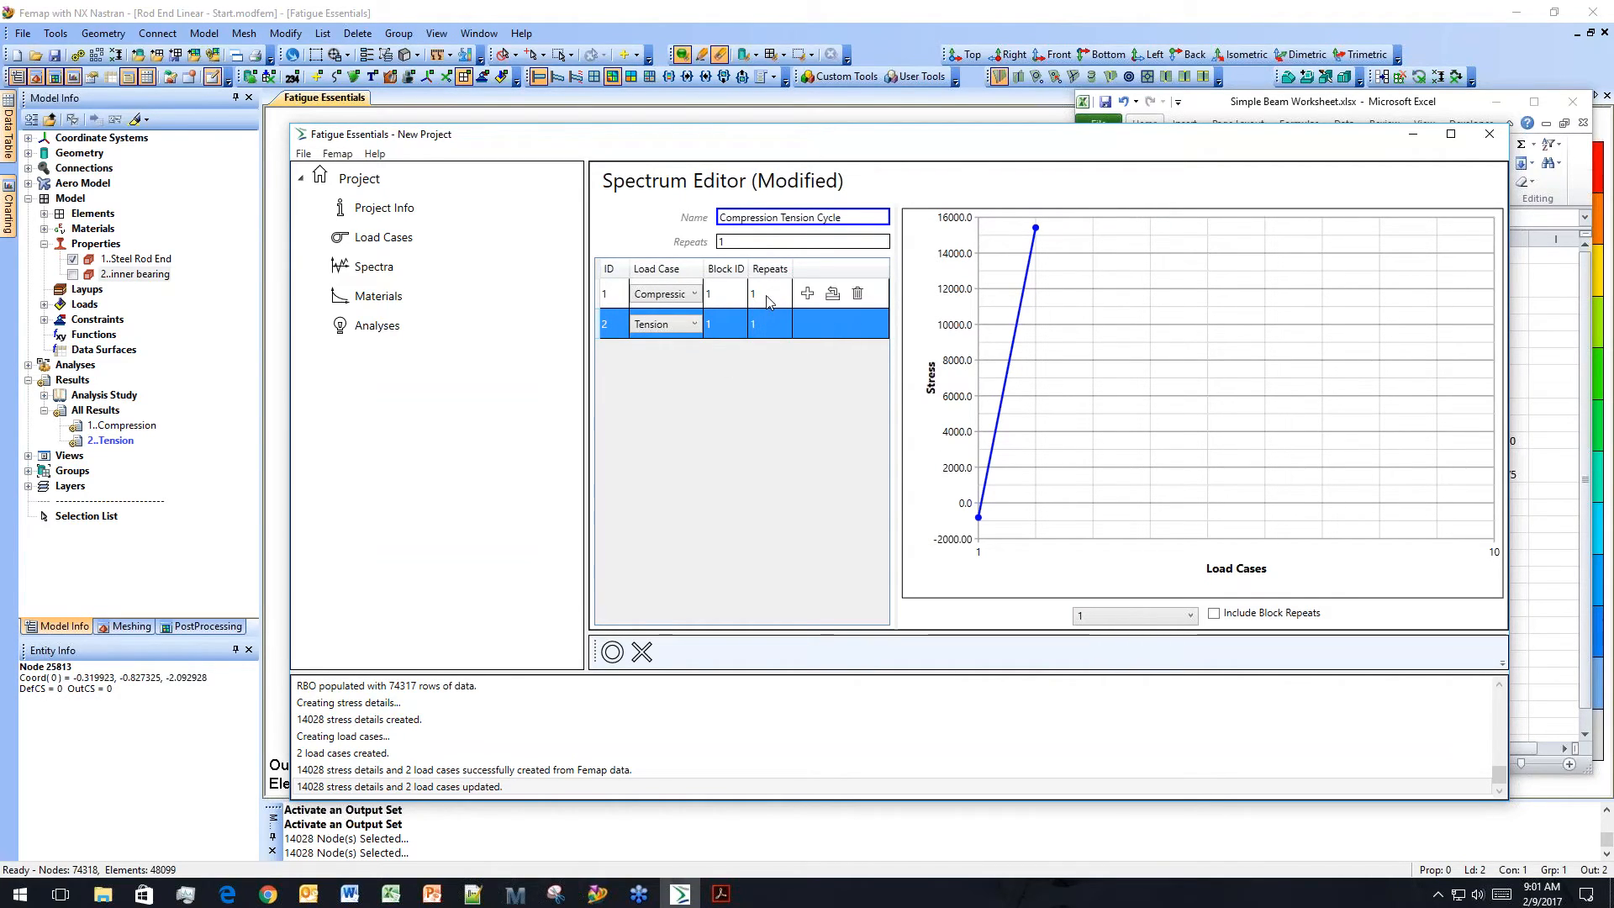
double_click(721, 242)
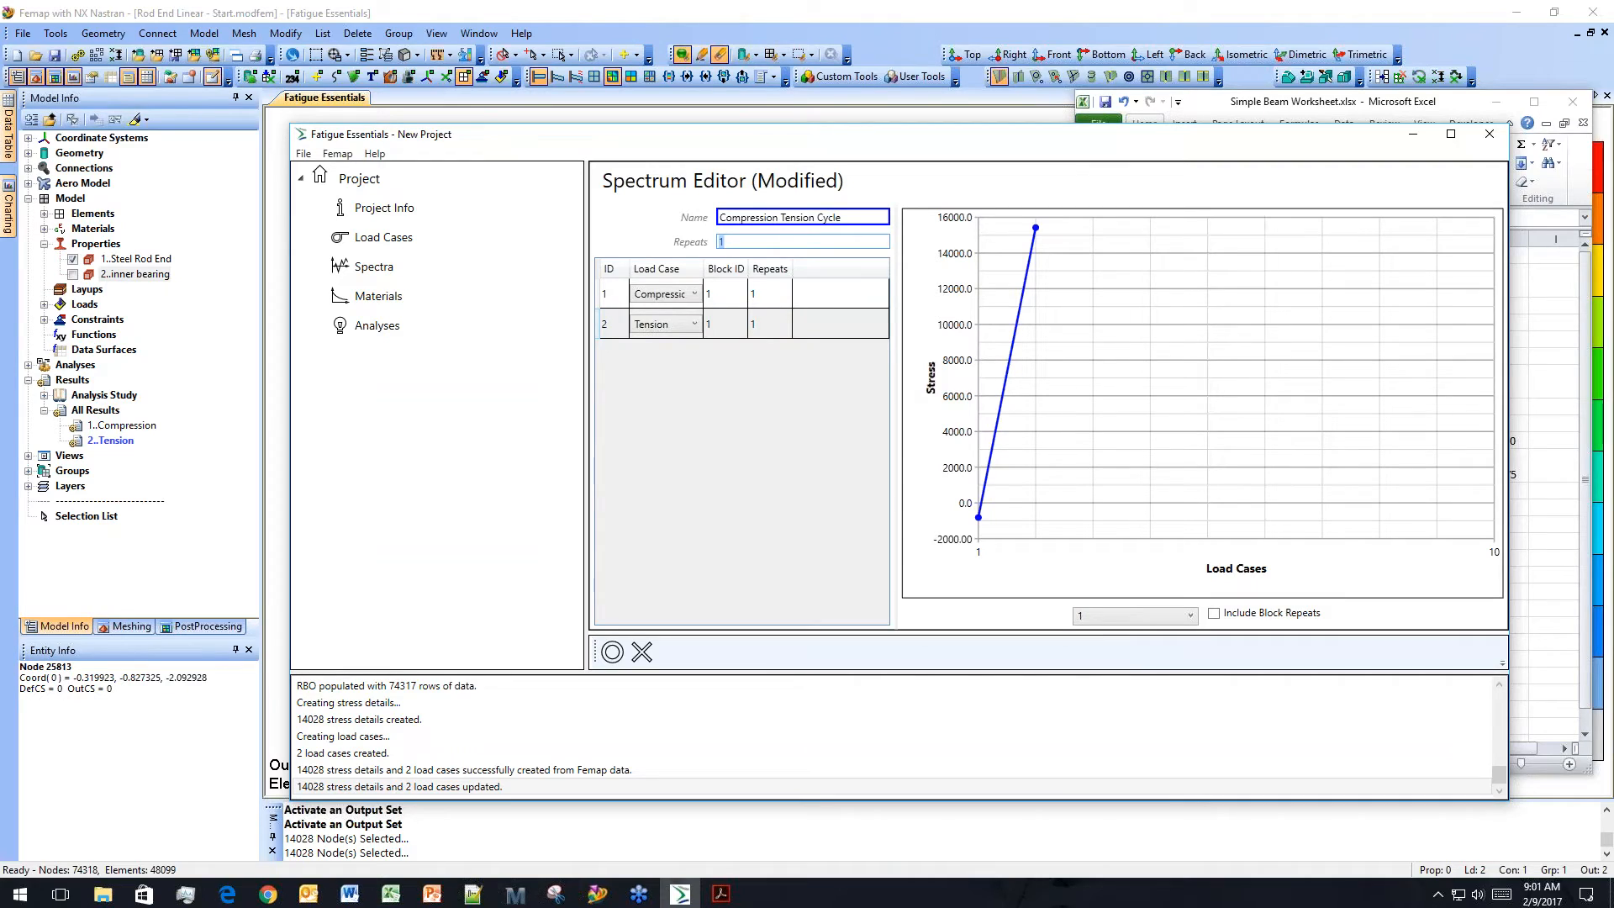
text(4000)
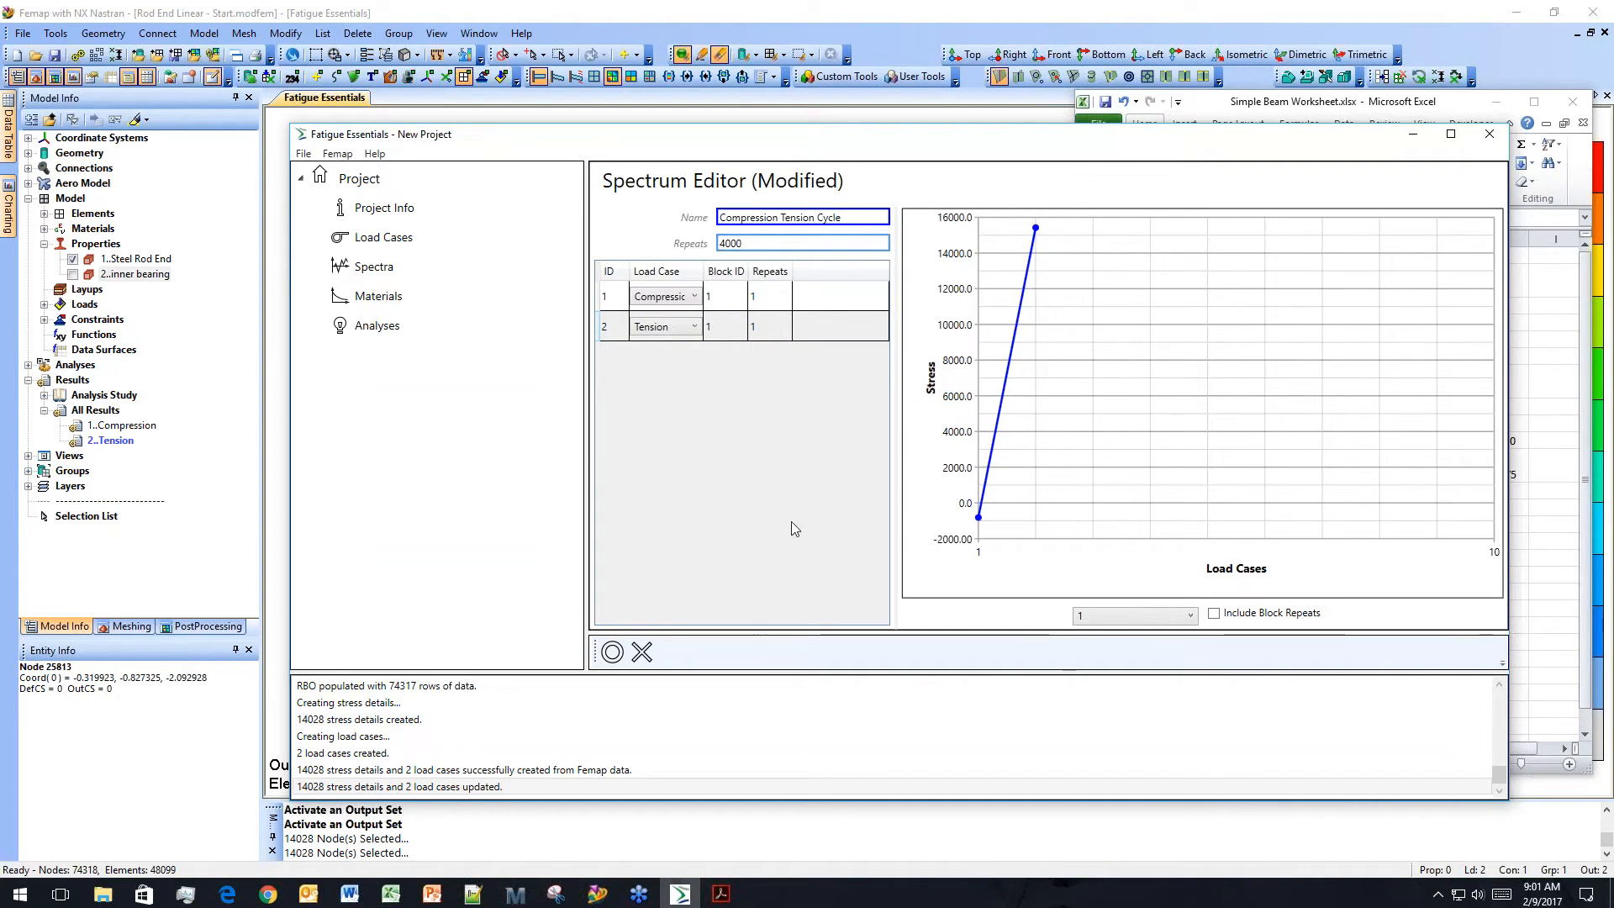
click(612, 653)
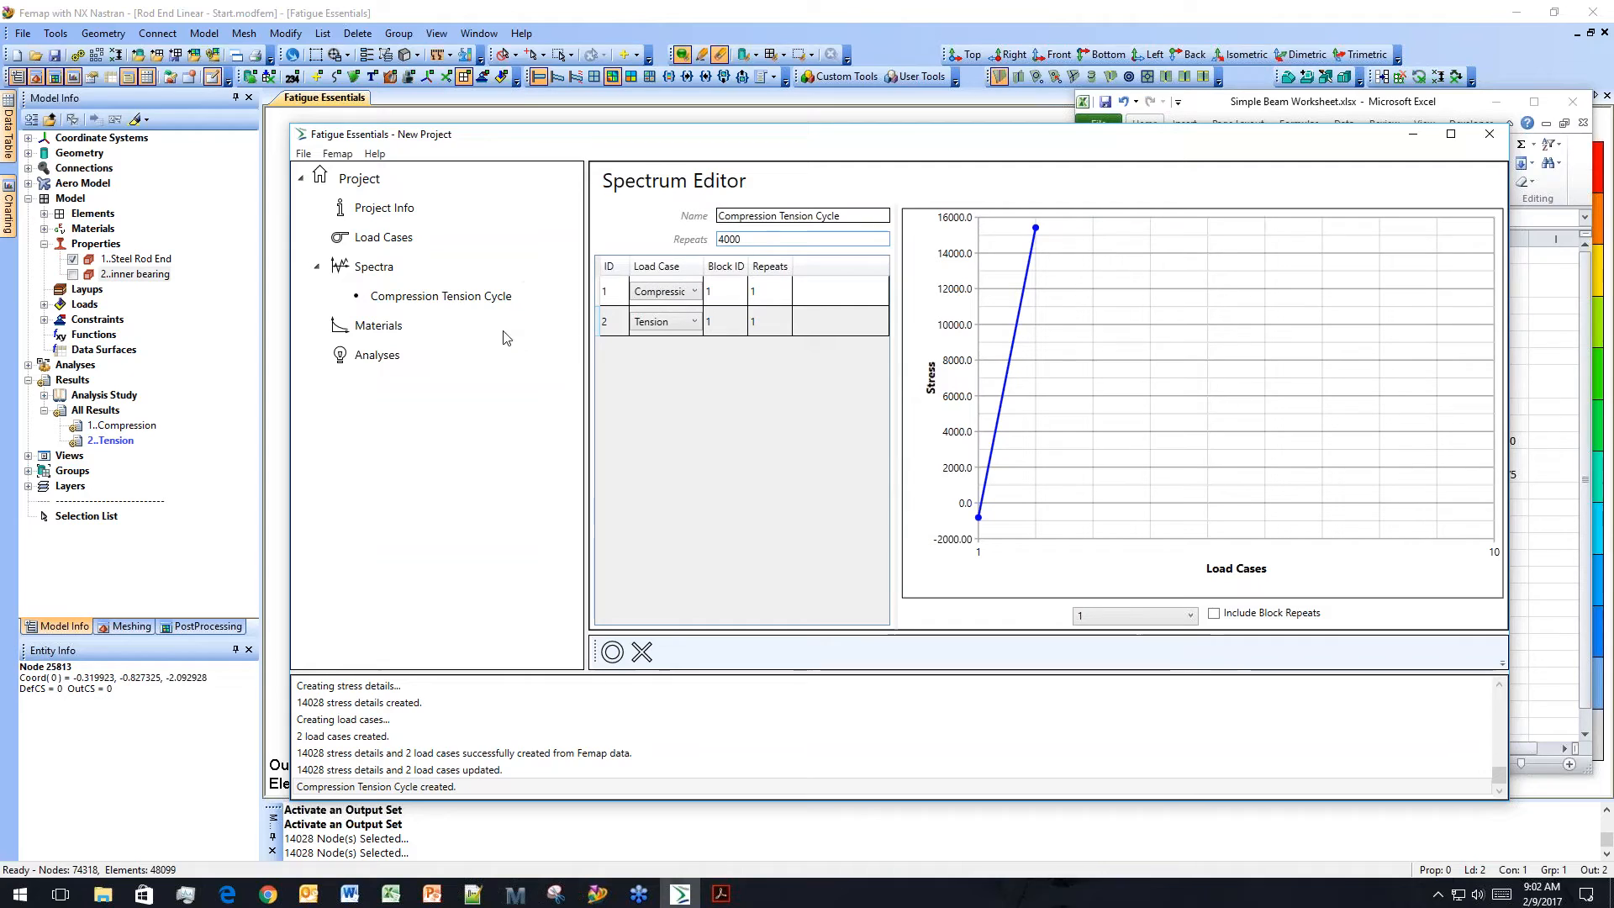
Load the material library file feMatLib-01.FEMat into the project.
mouse_move(508, 327)
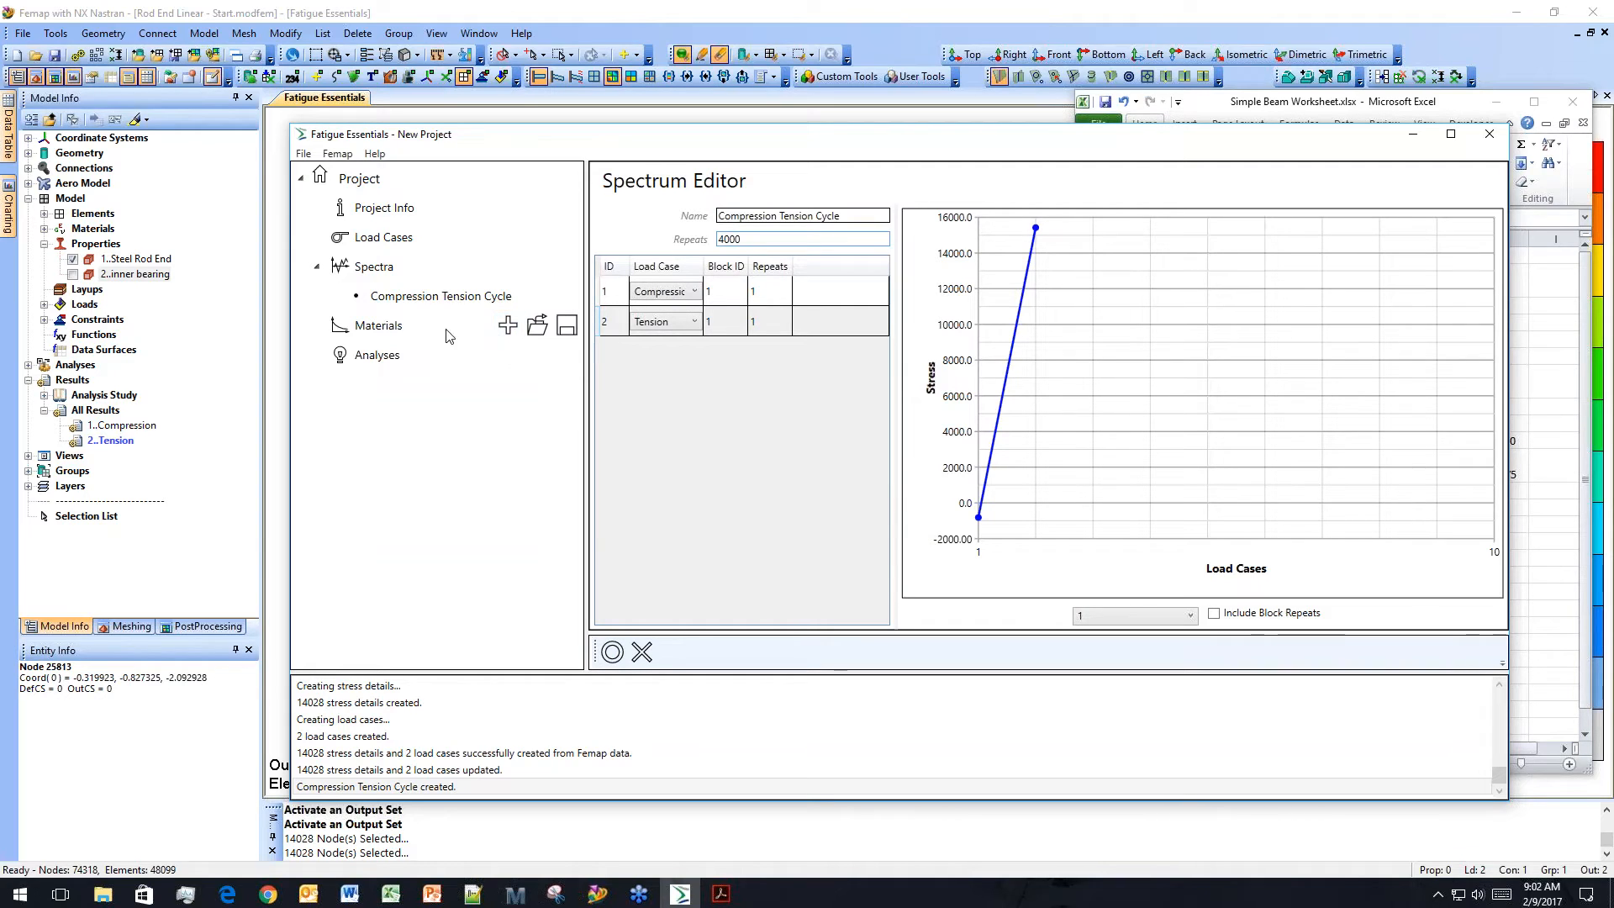
click(537, 327)
click(549, 299)
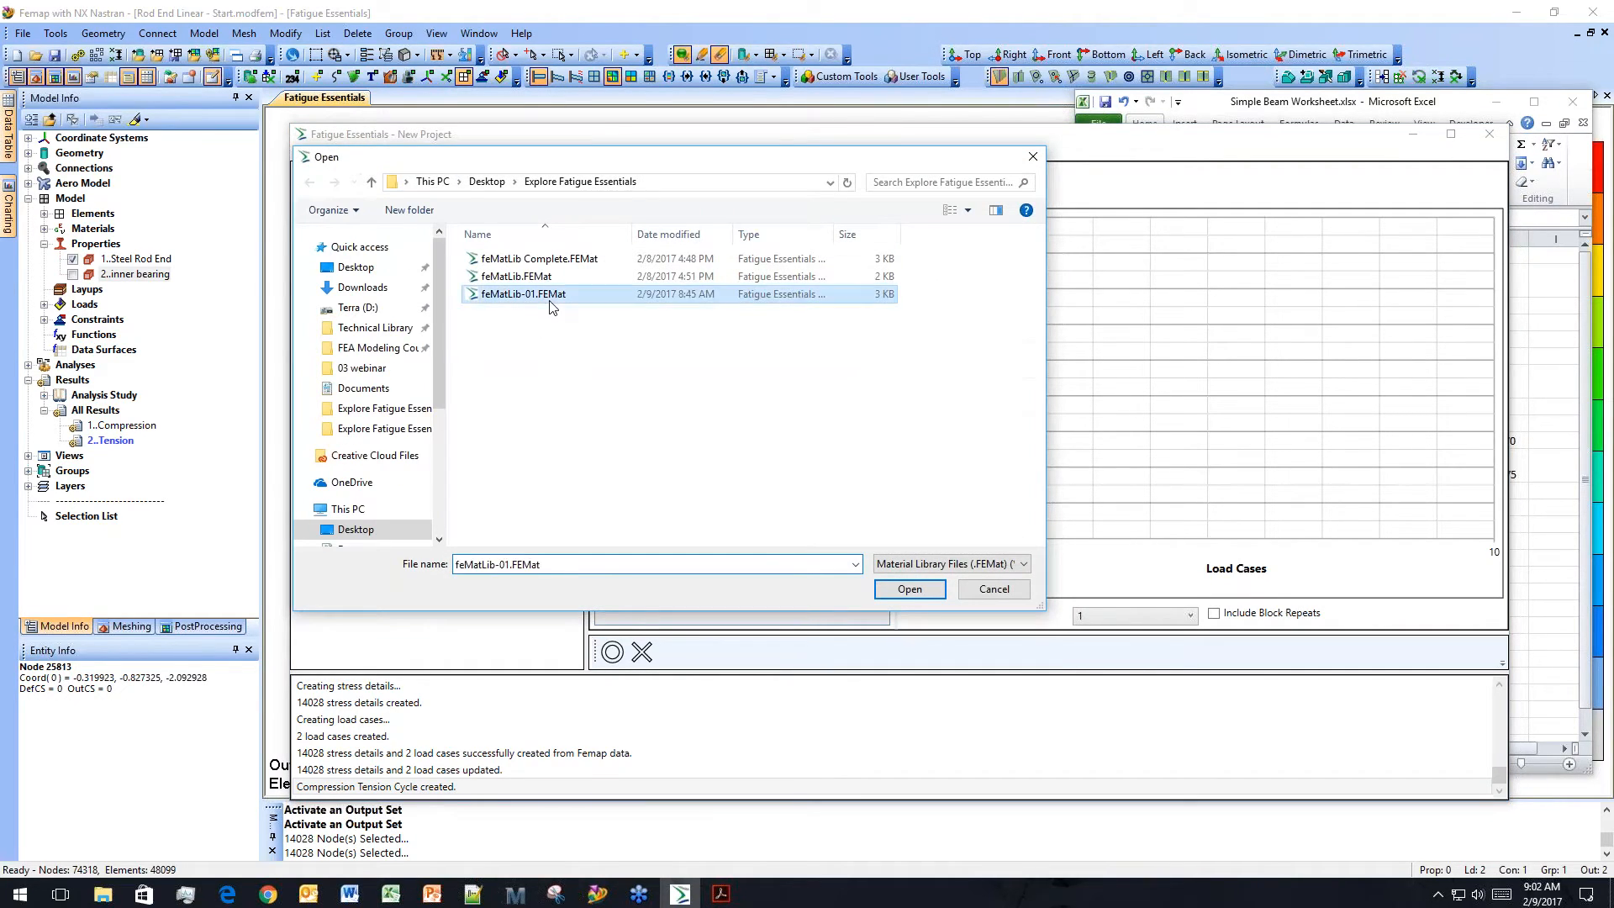
click(909, 590)
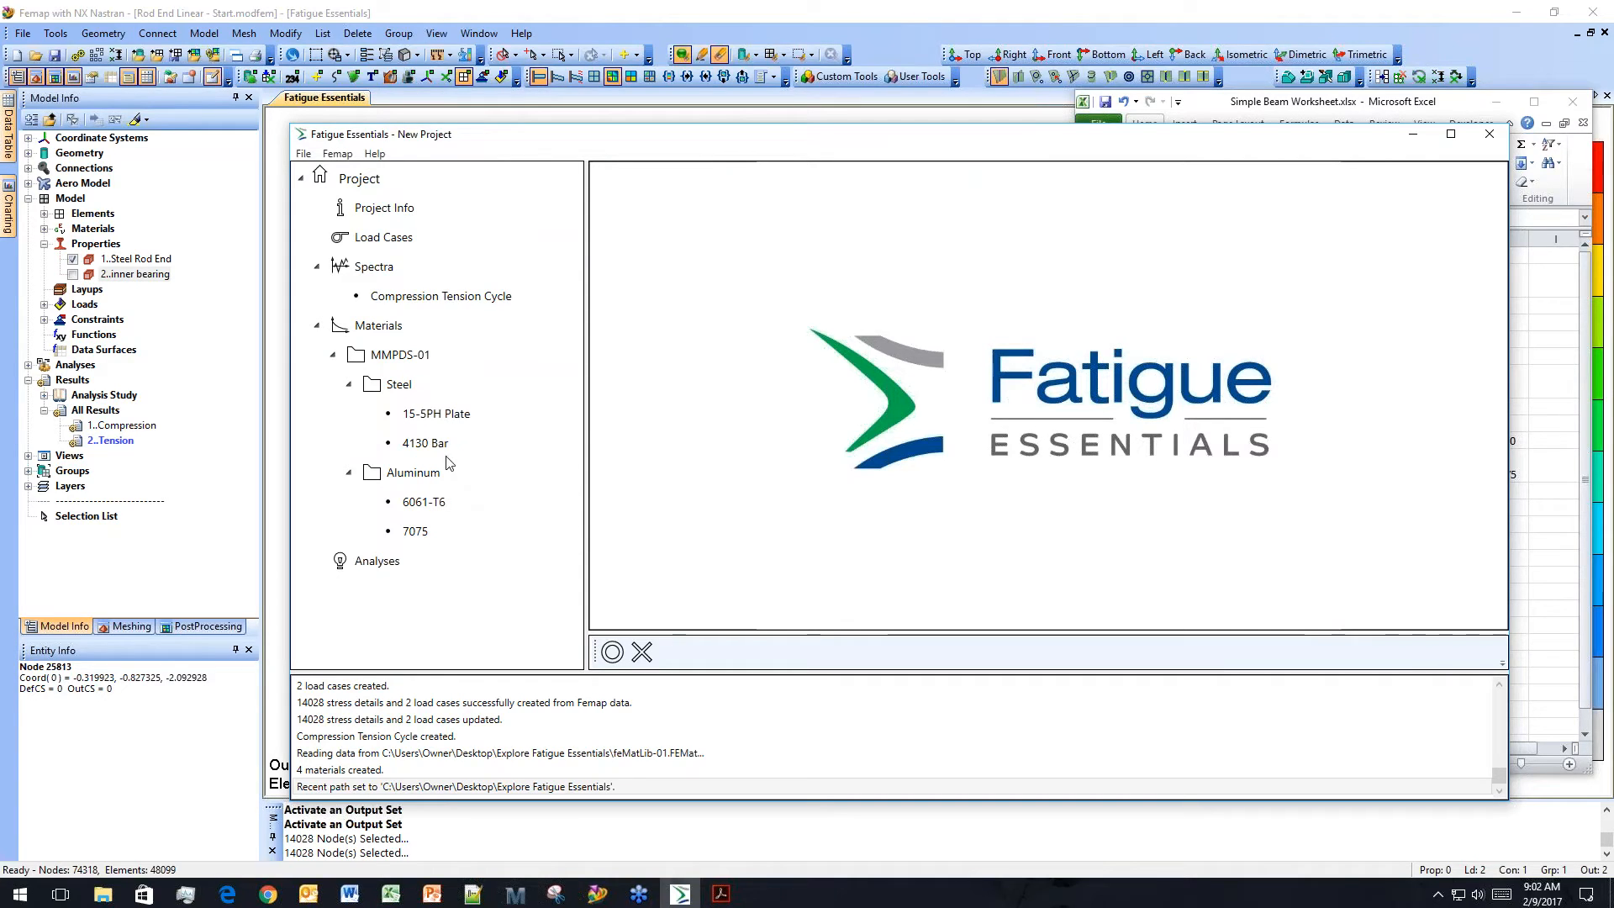
Create an analysis named Rod End C-T Cycles and assign it the 4130 Bar material.
mouse_move(513, 453)
mouse_move(565, 563)
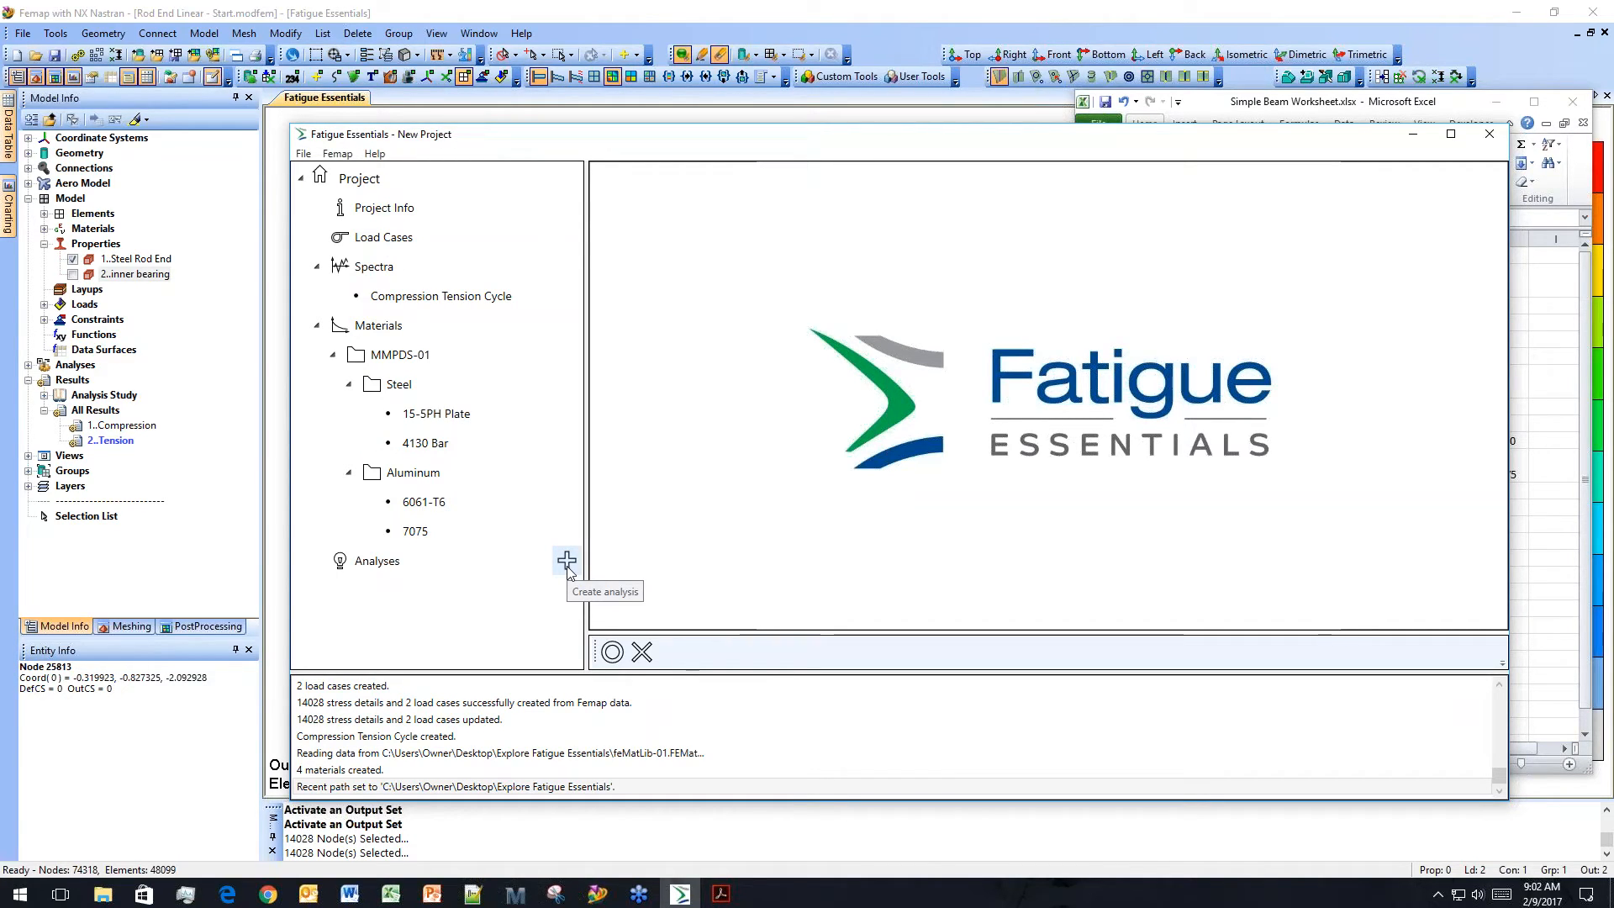
click(567, 563)
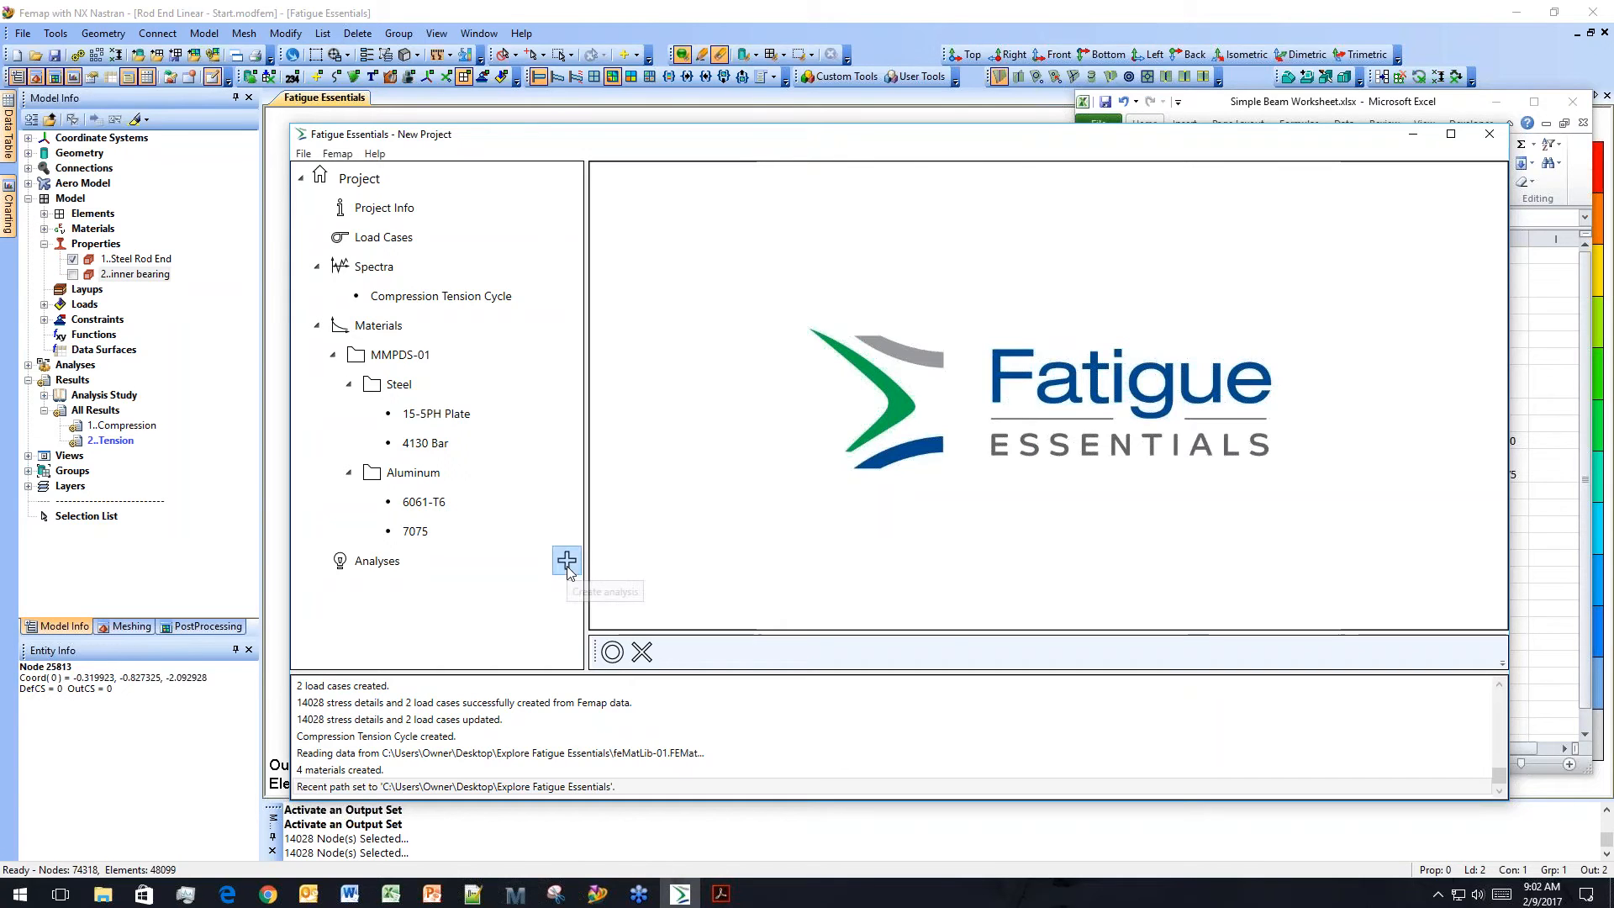
double_click(838, 214)
text(Rod End)
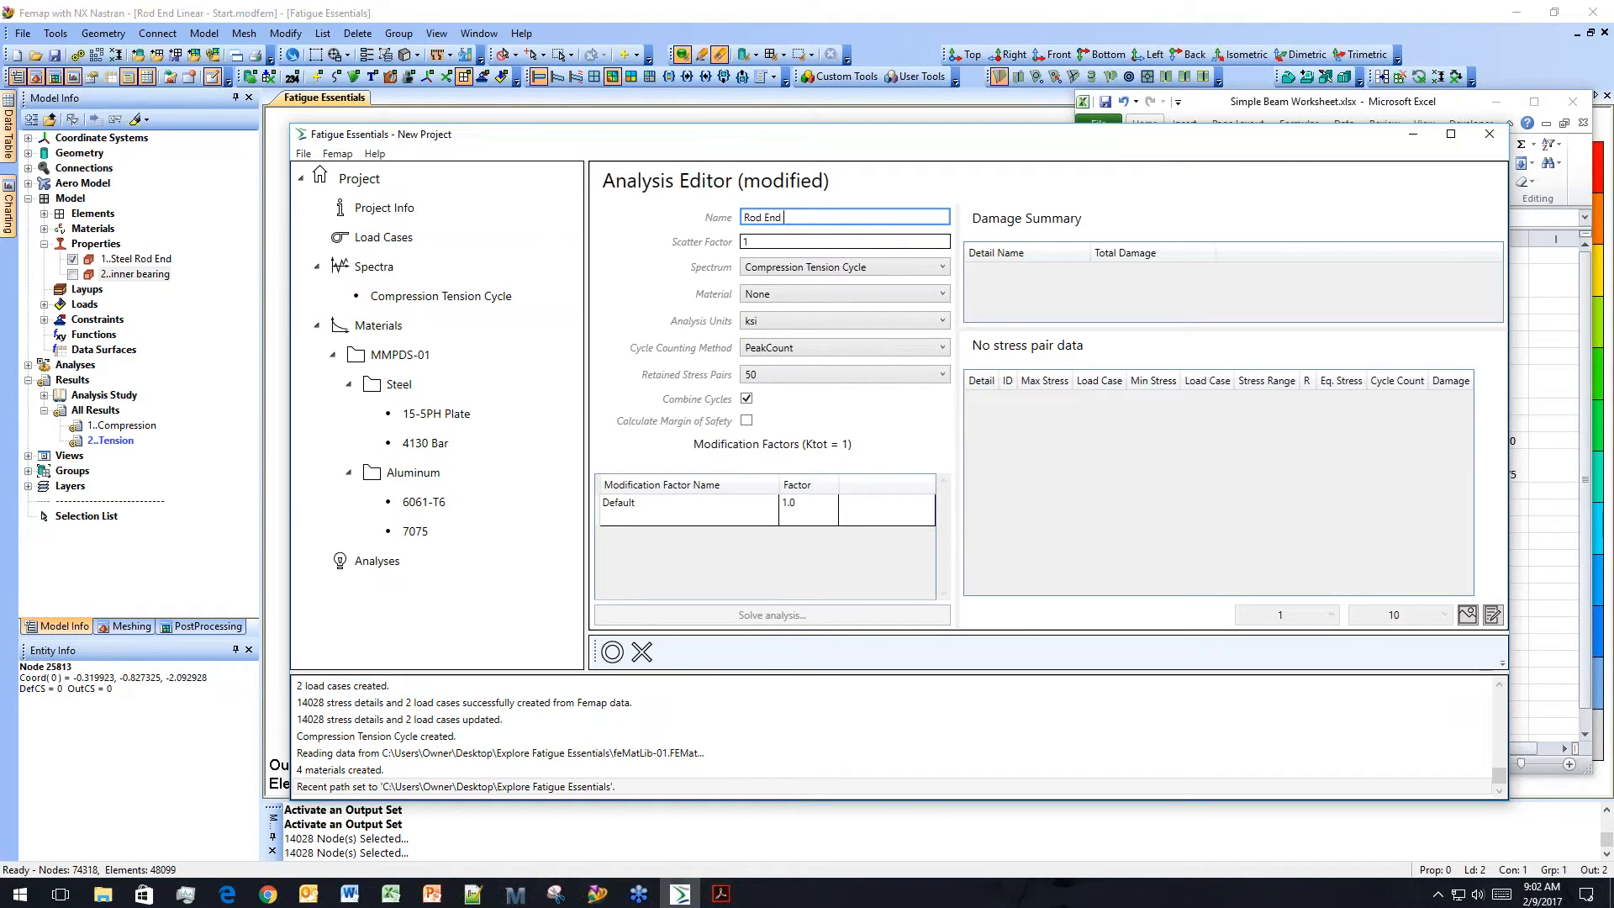
text( C-T Cycles)
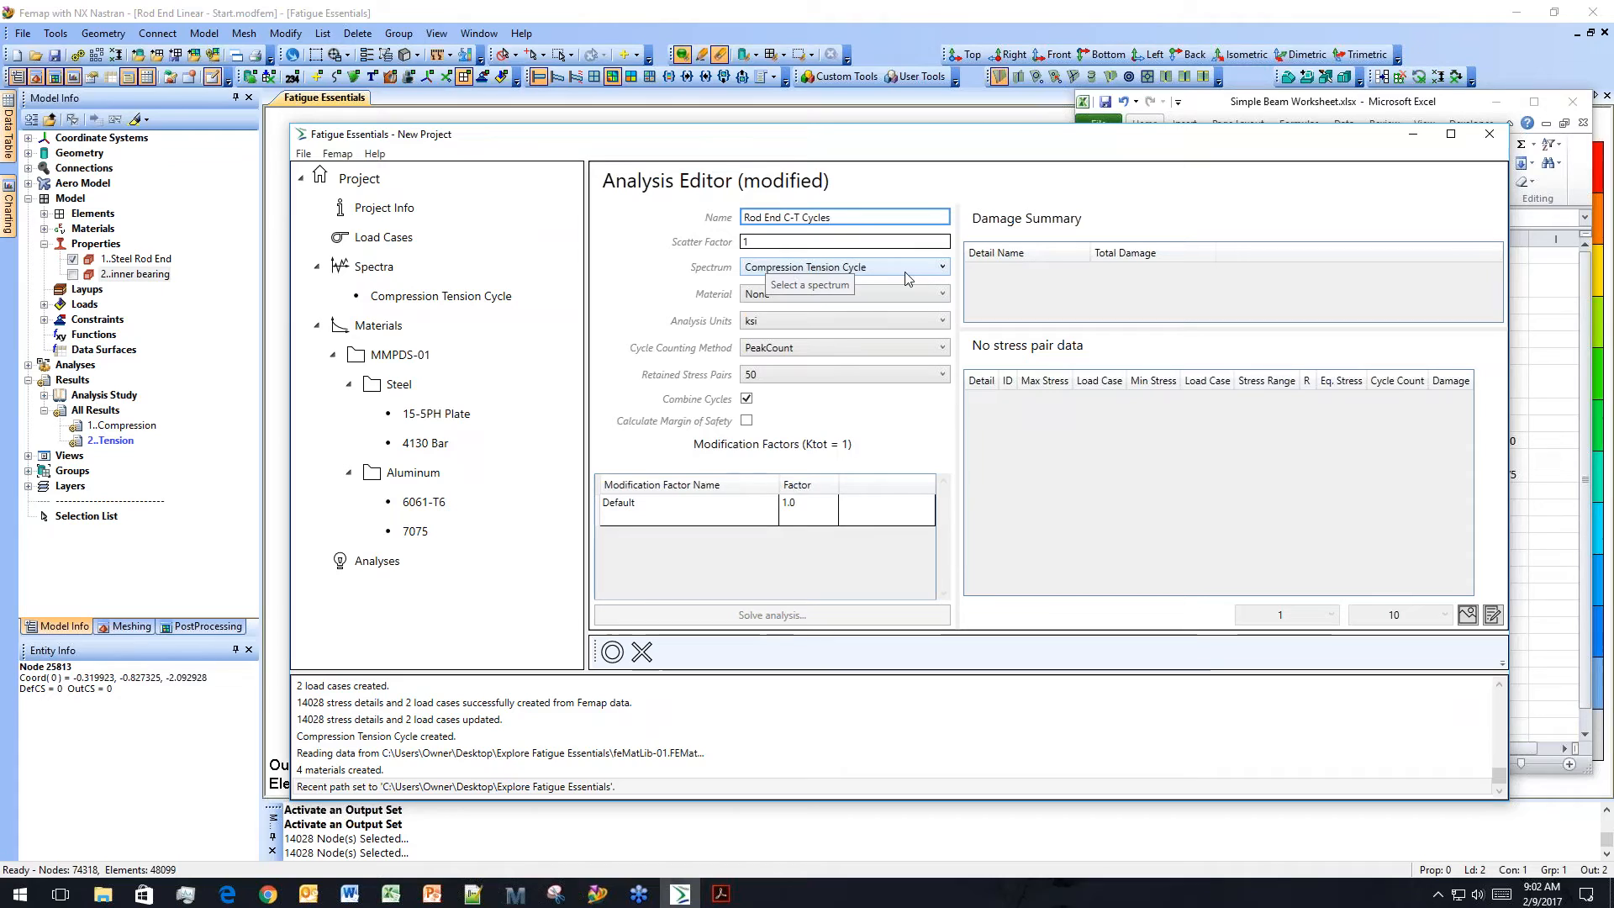
click(898, 296)
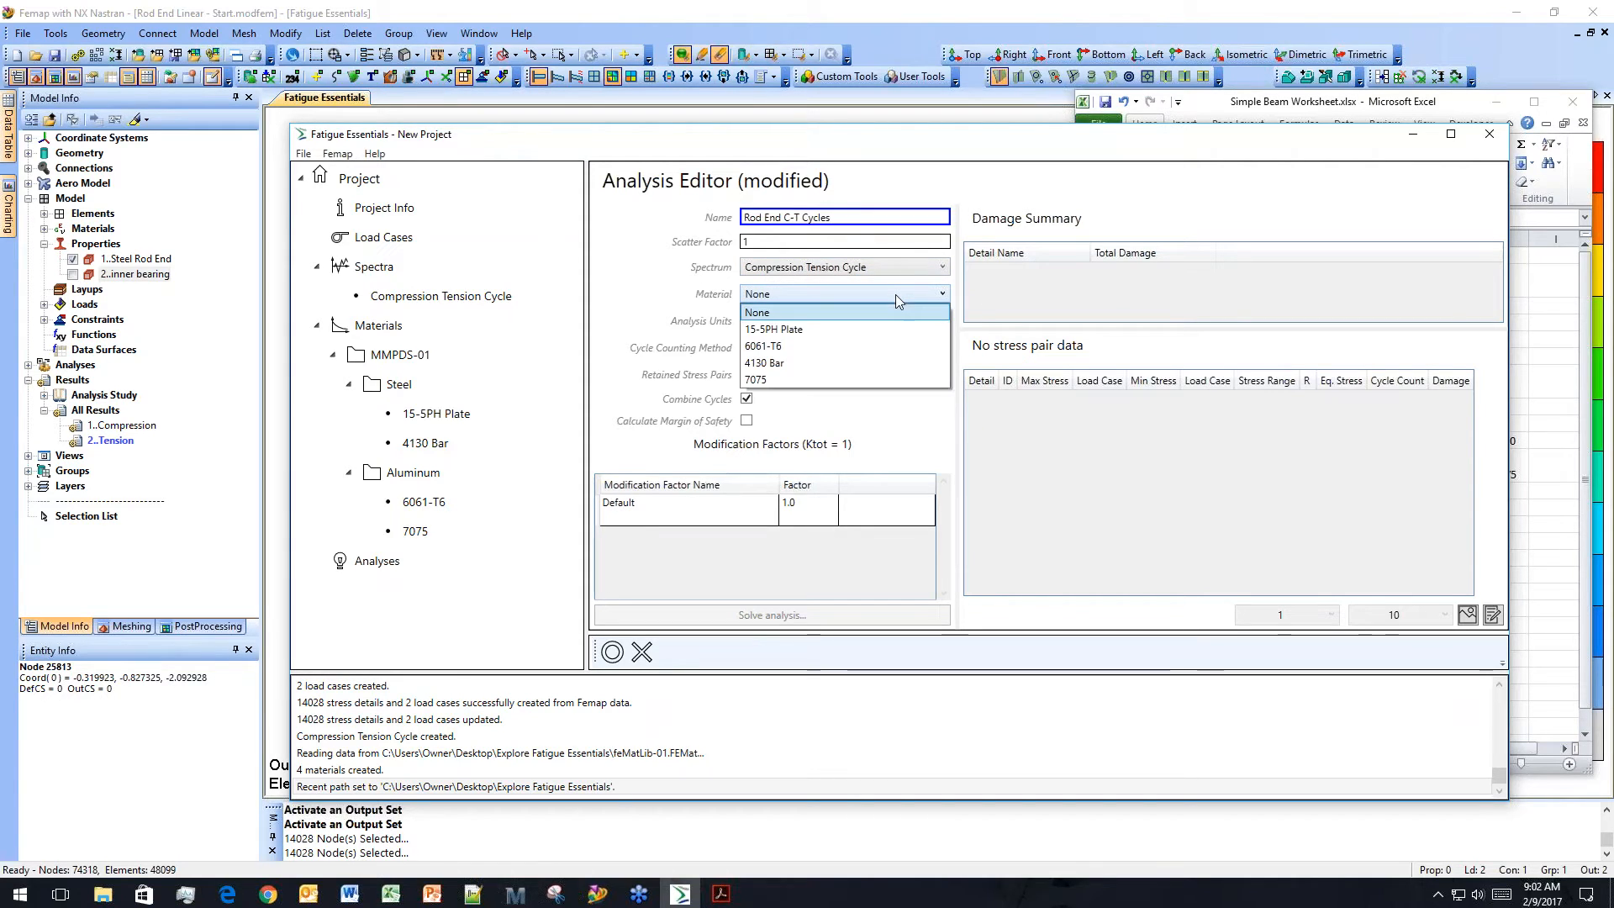
click(866, 366)
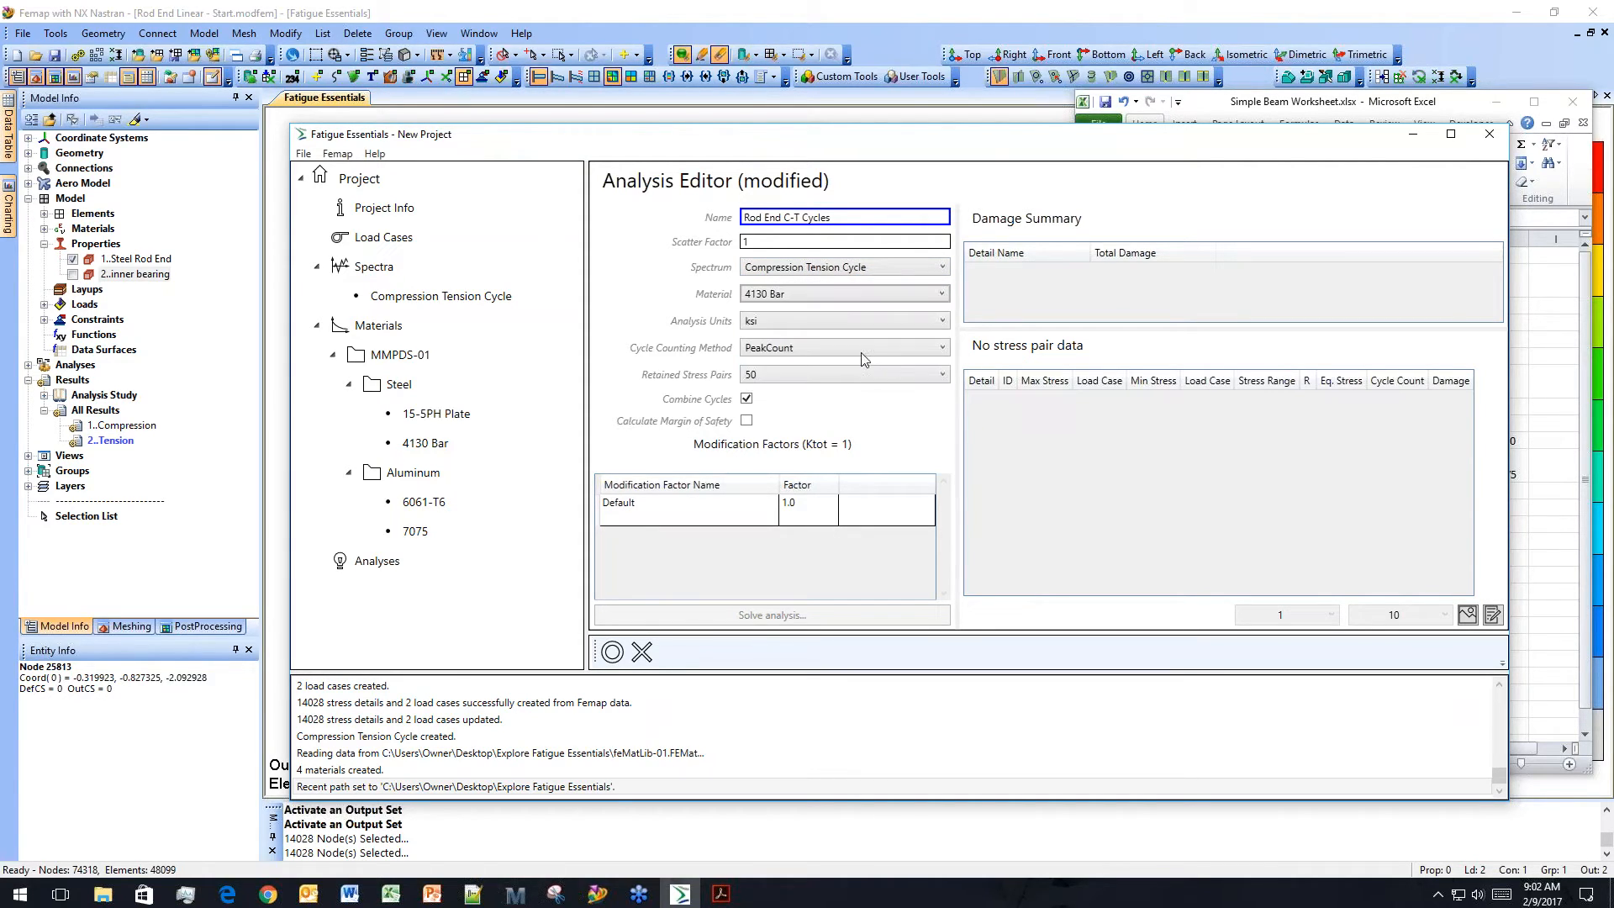
Set the Rod End C-T Cycles analysis units to psi and apply the analysis.
click(793, 324)
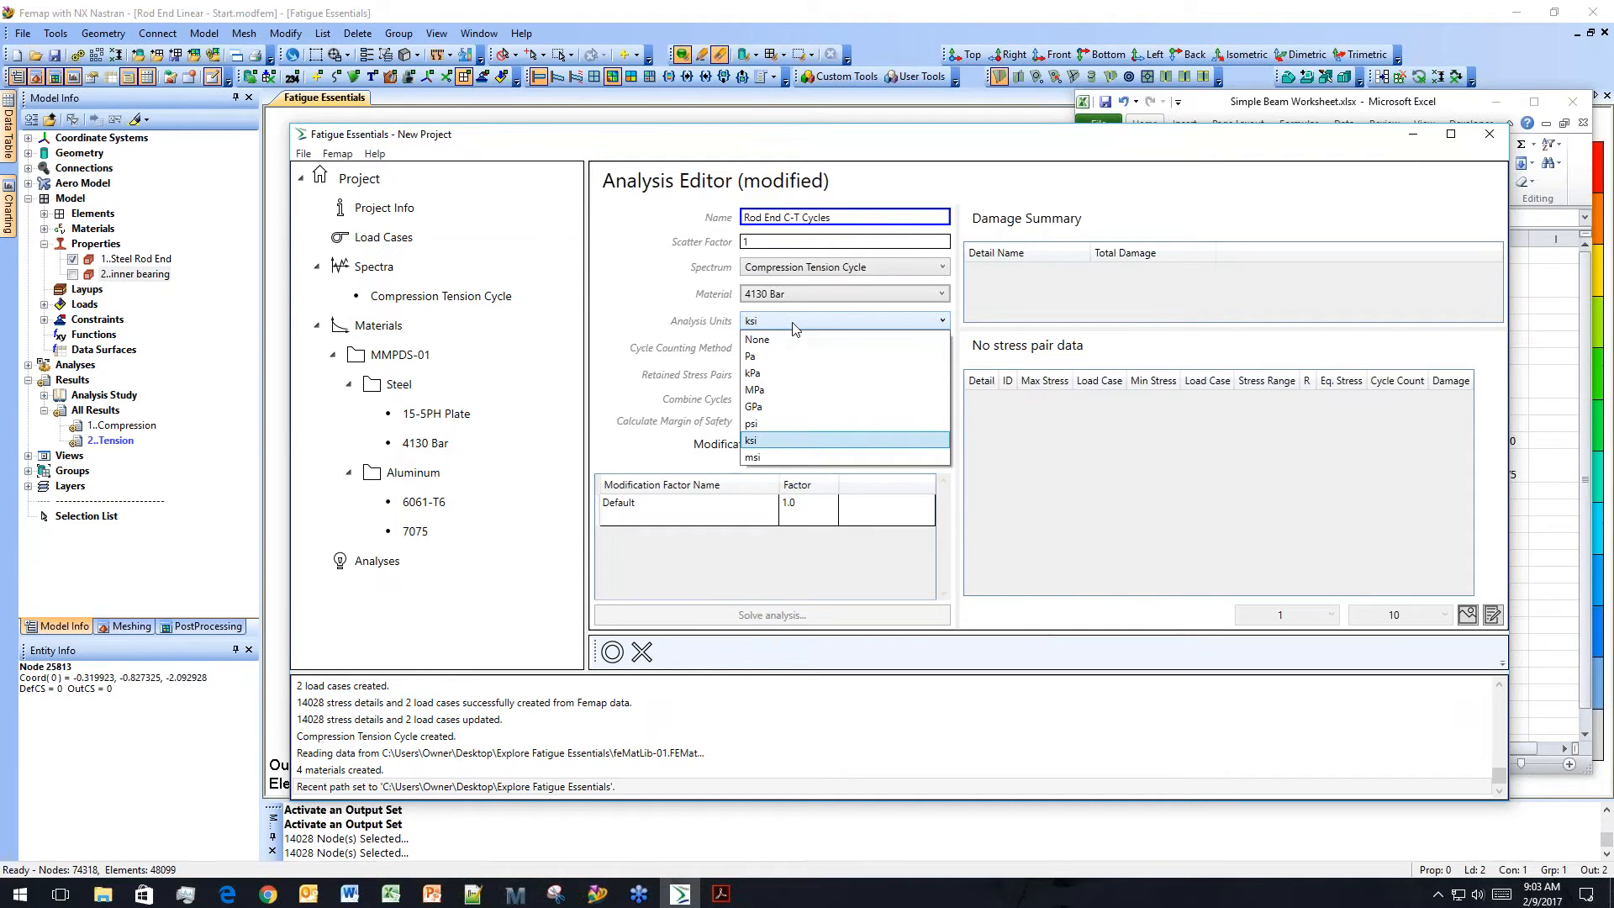
click(786, 421)
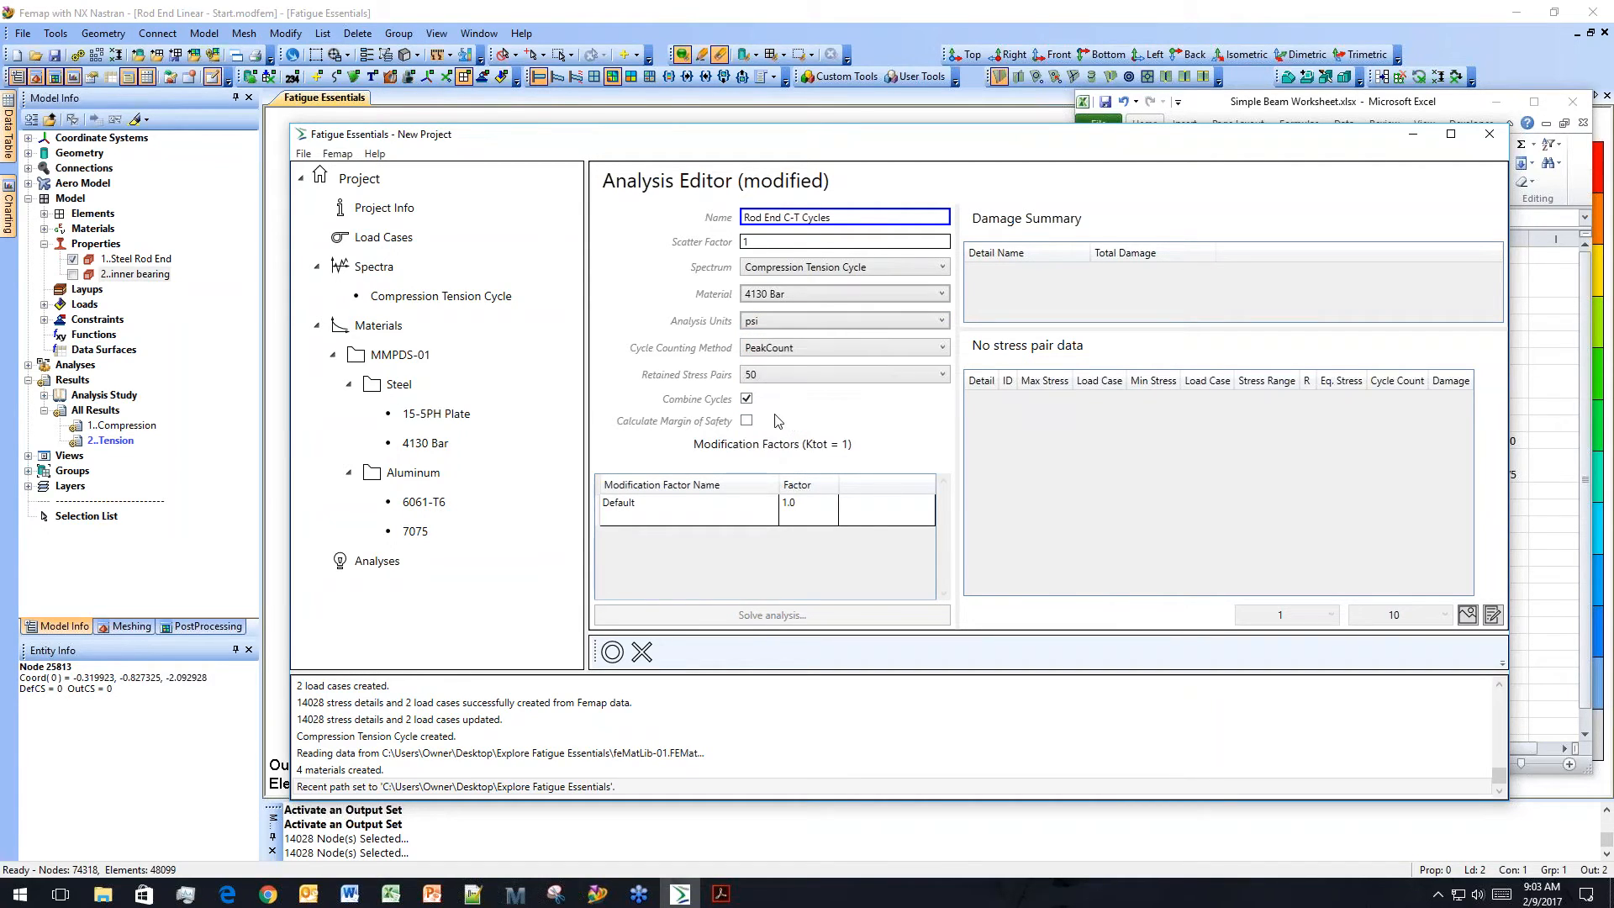
click(791, 320)
click(794, 336)
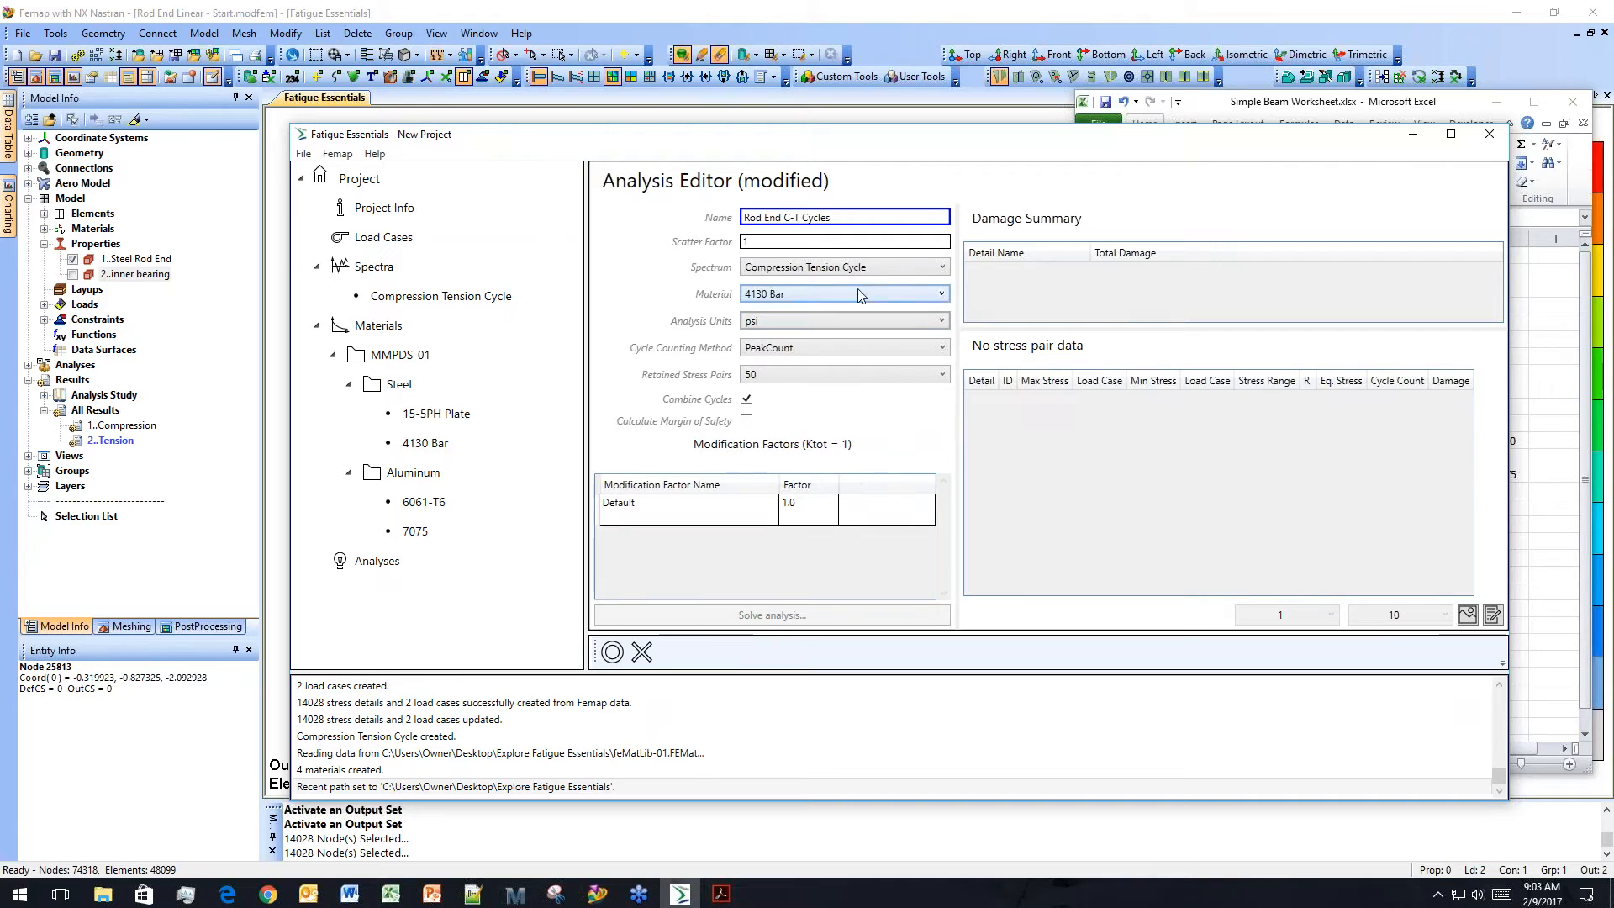
click(612, 652)
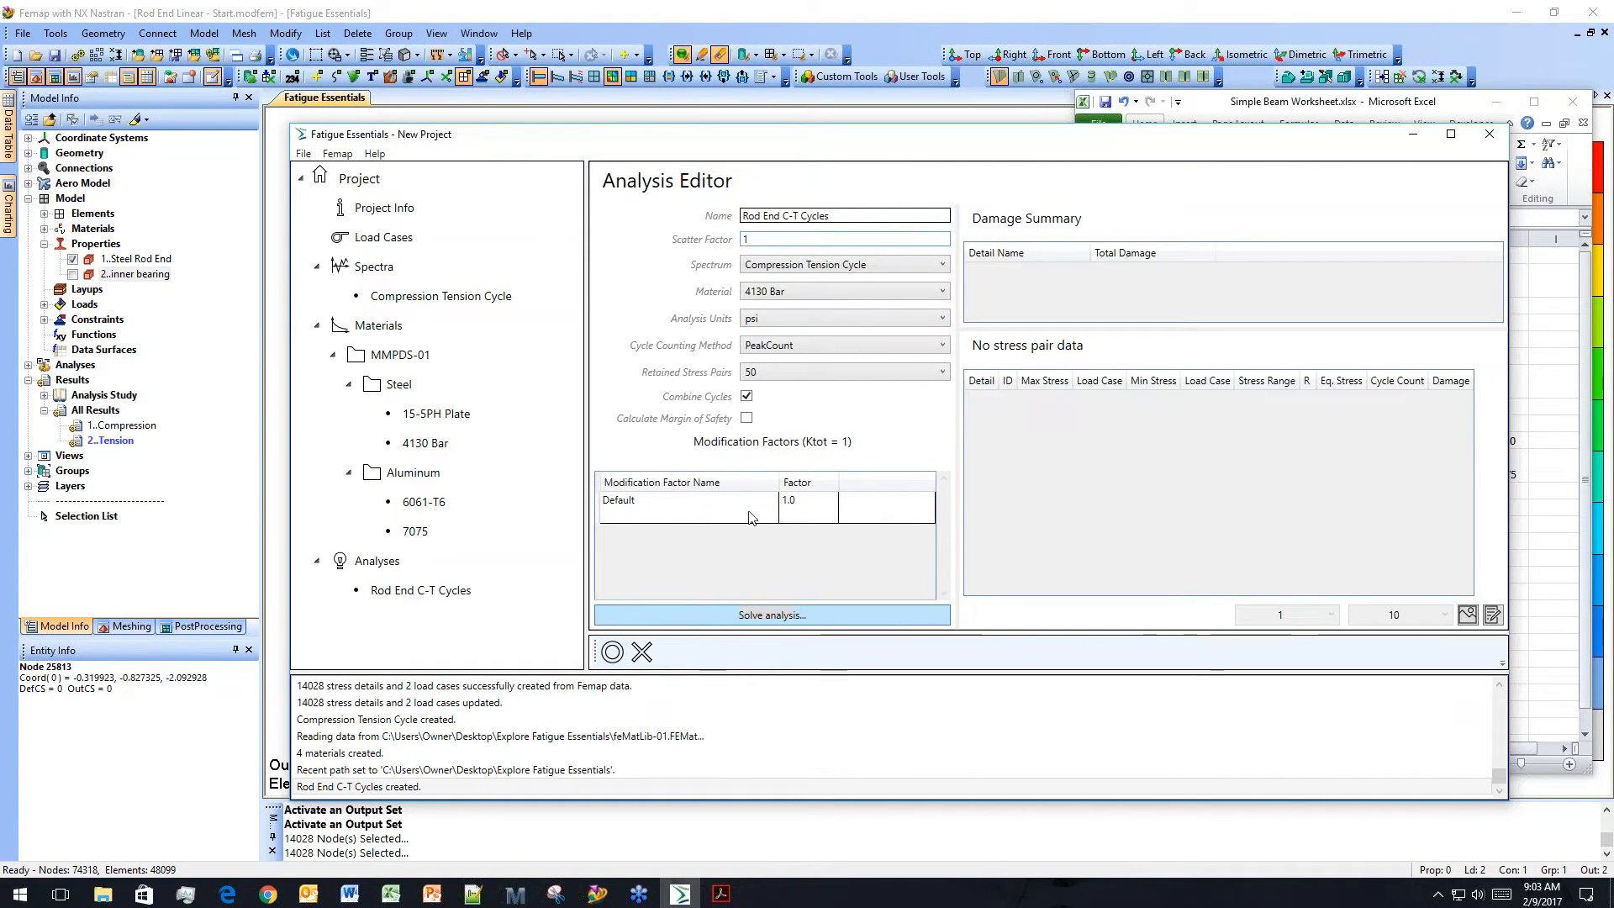
Solve the Rod End C-T Cycles analysis and look through the total damage of the details in the damage summary.
click(741, 617)
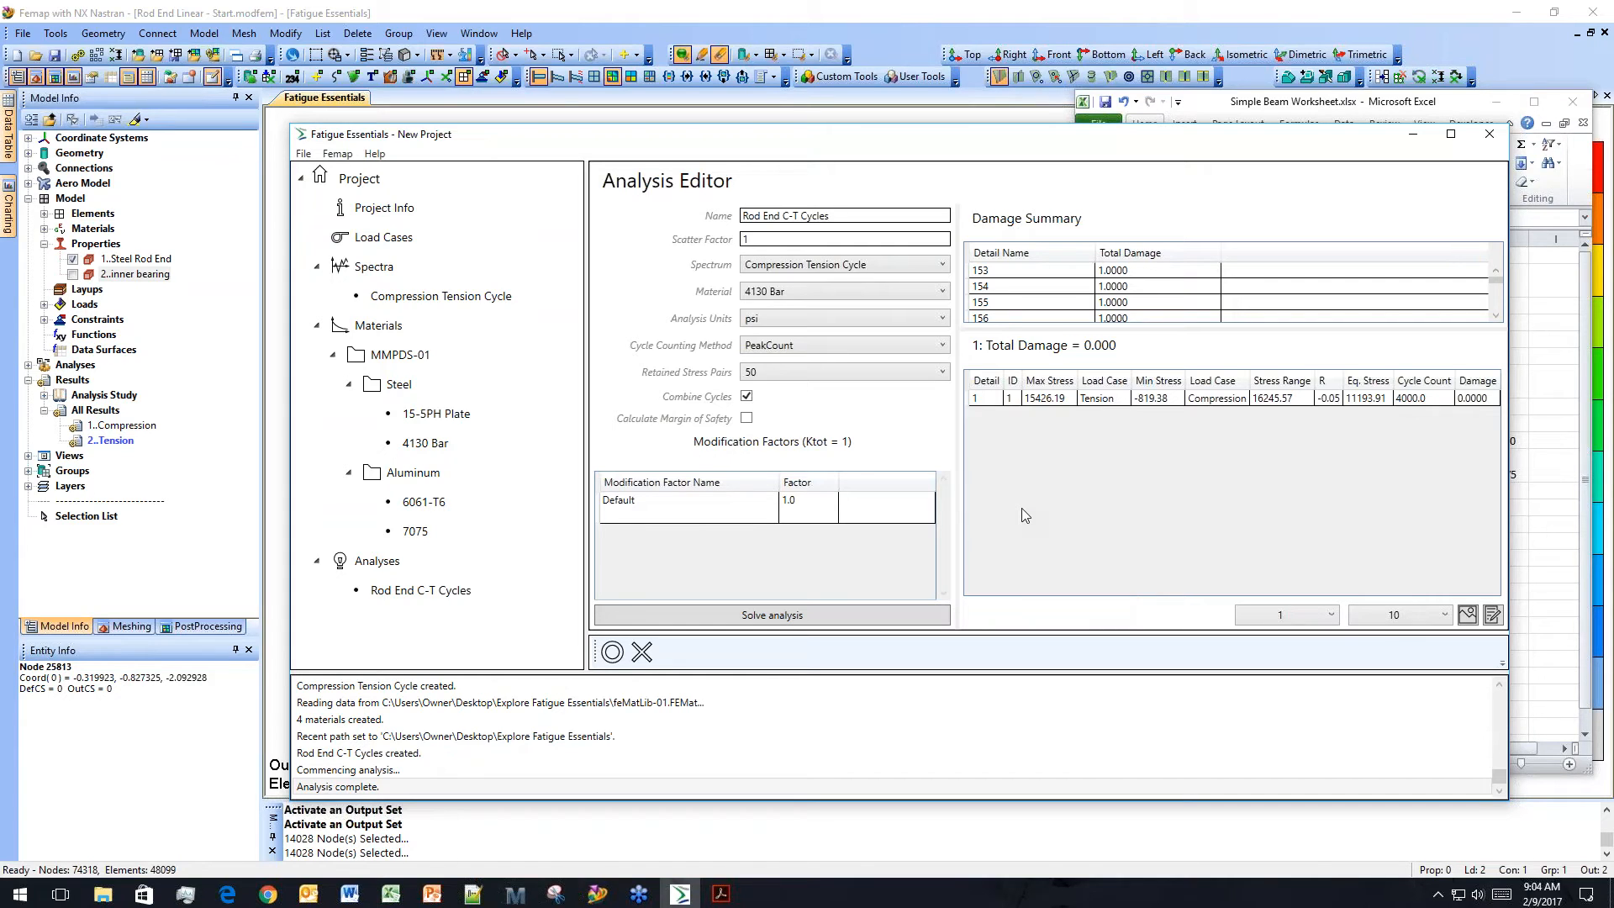
drag(1495, 278, 1496, 310)
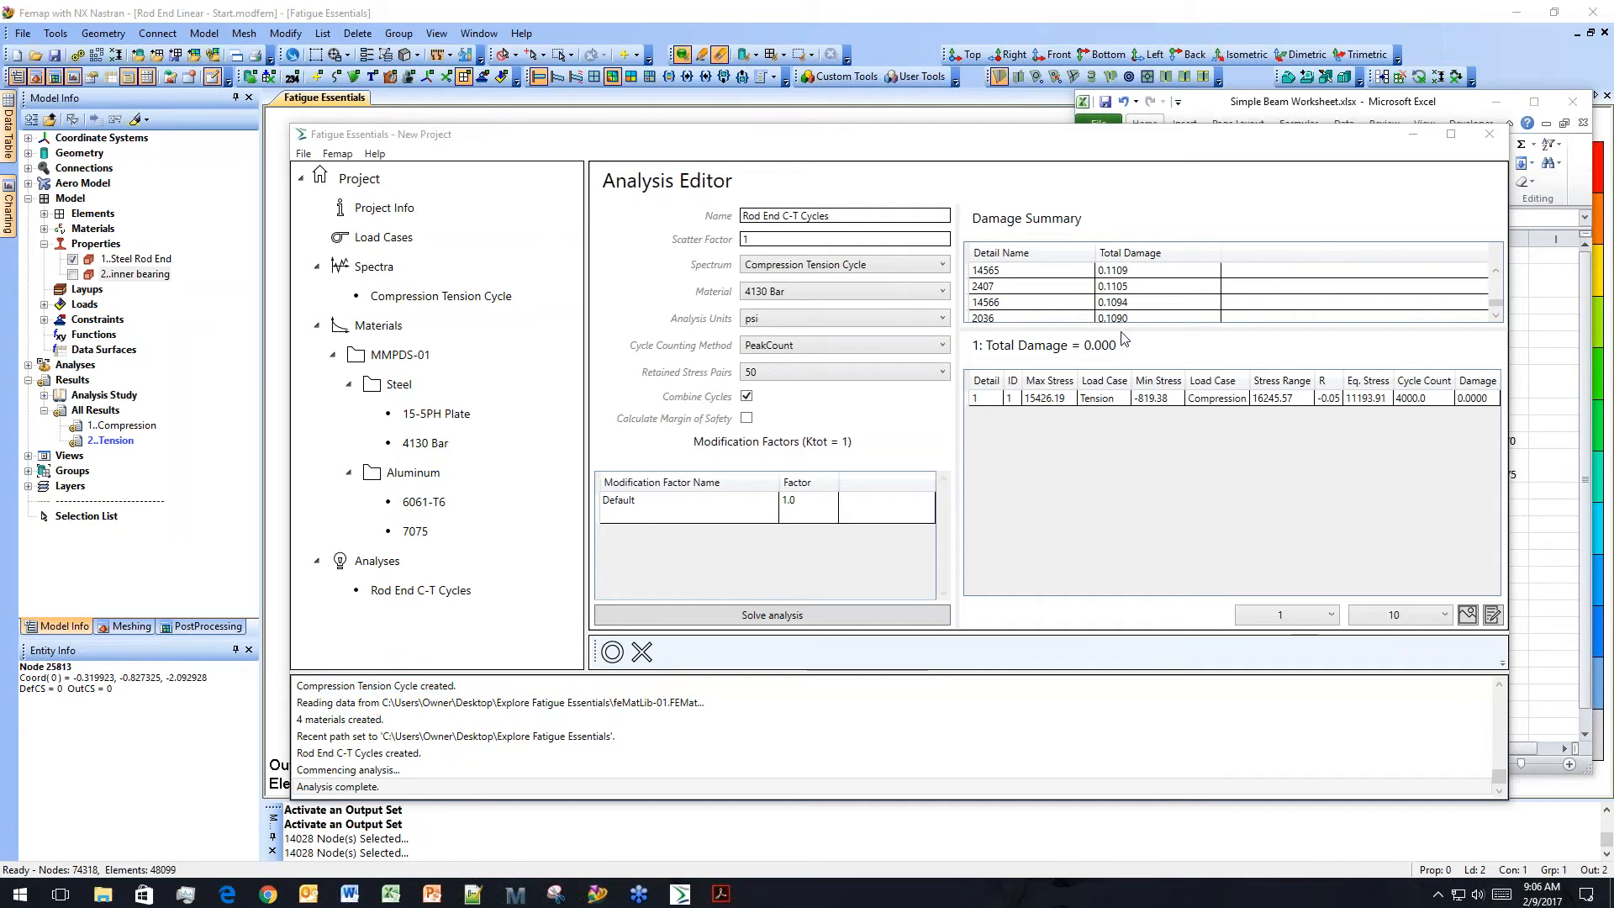
drag(1497, 302, 1504, 278)
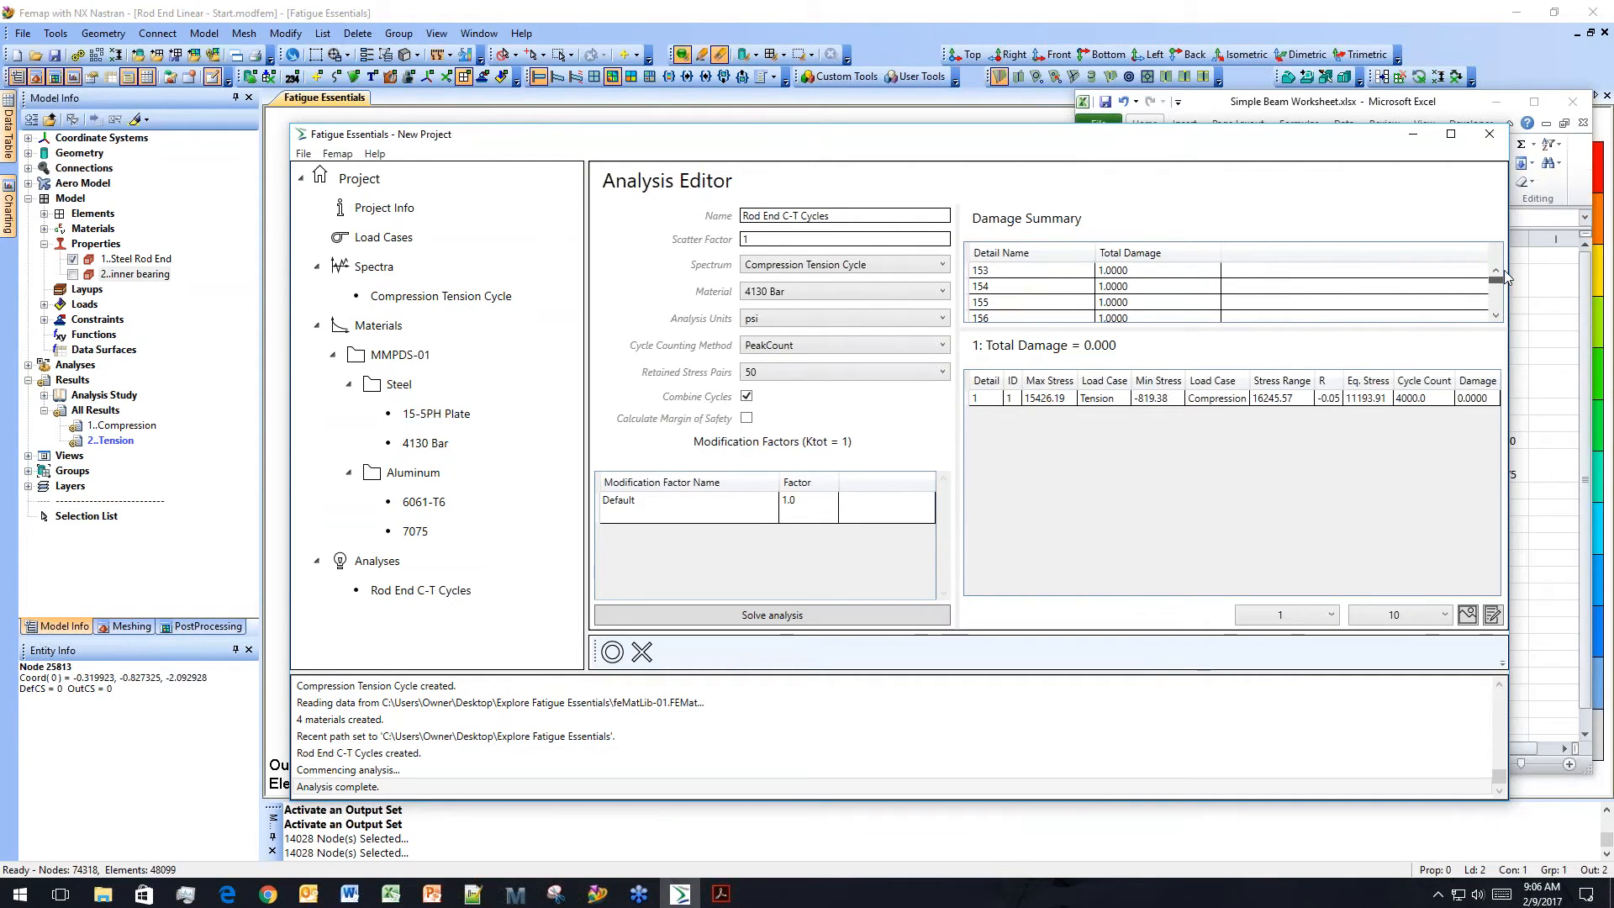
scroll(1013, 296, down, 4)
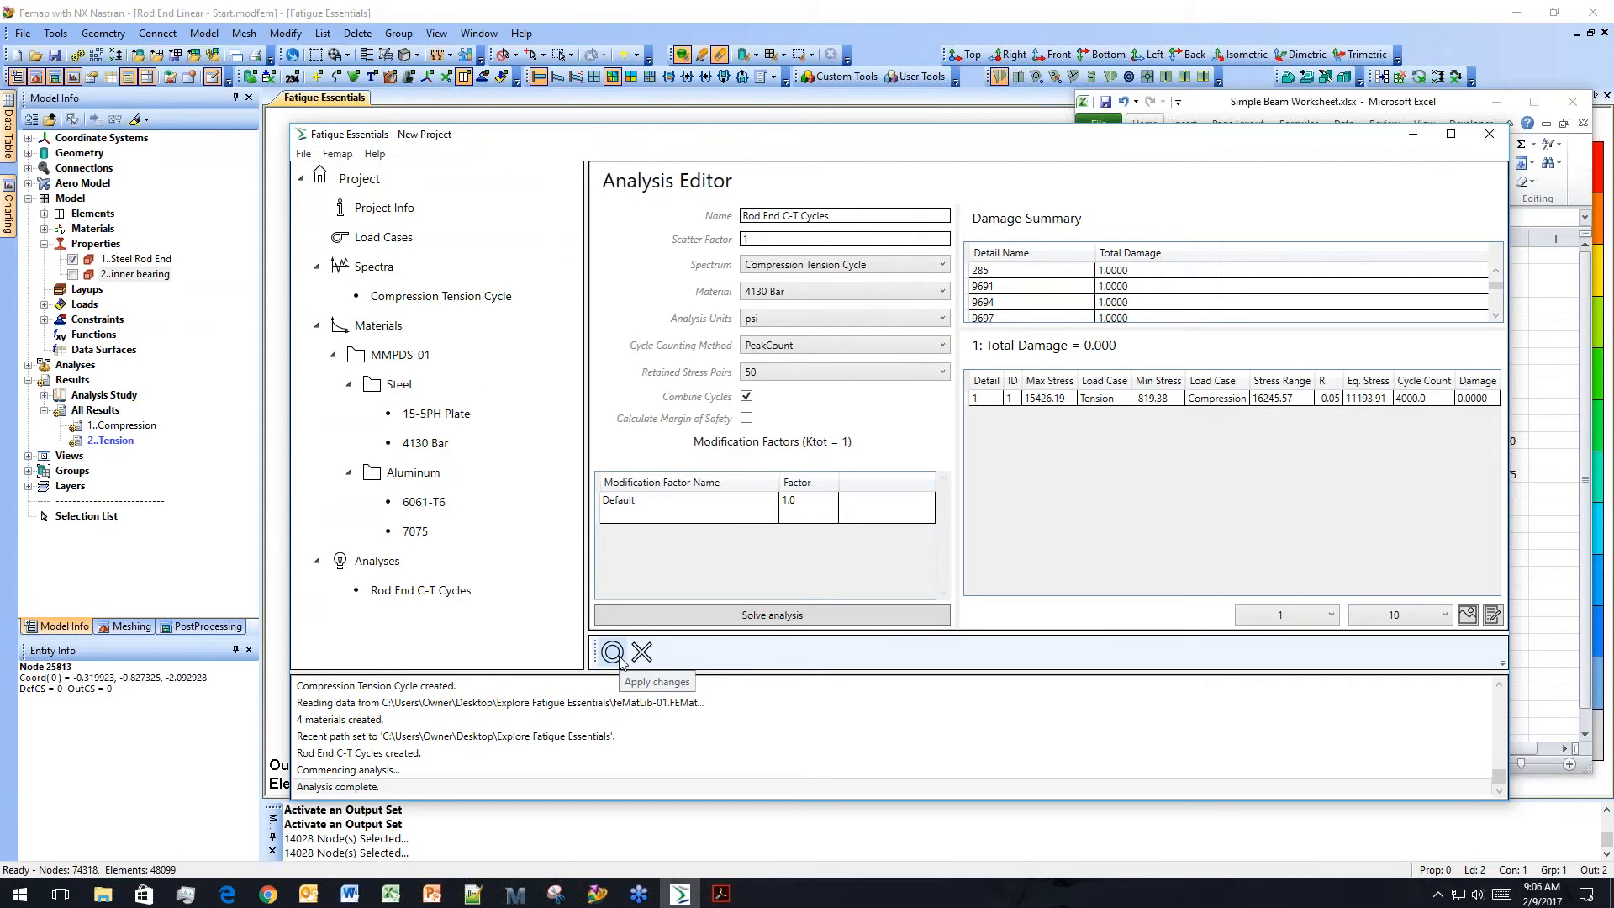
Export the Rod End C-T Cycles analysis results to Femap through the Femap interface.
click(340, 154)
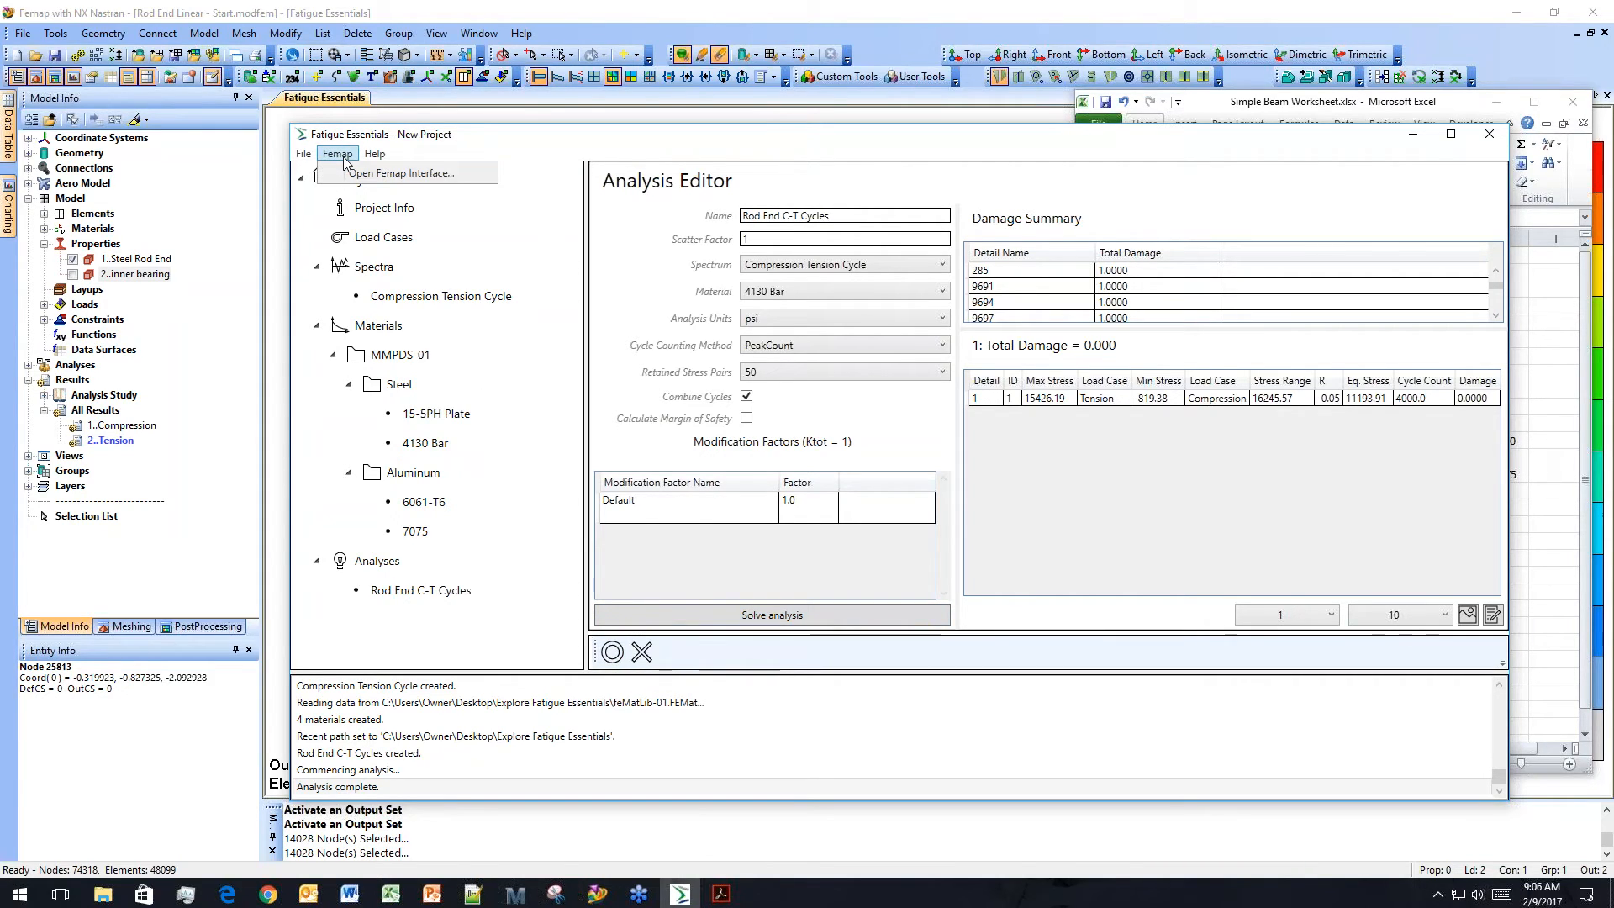
click(358, 174)
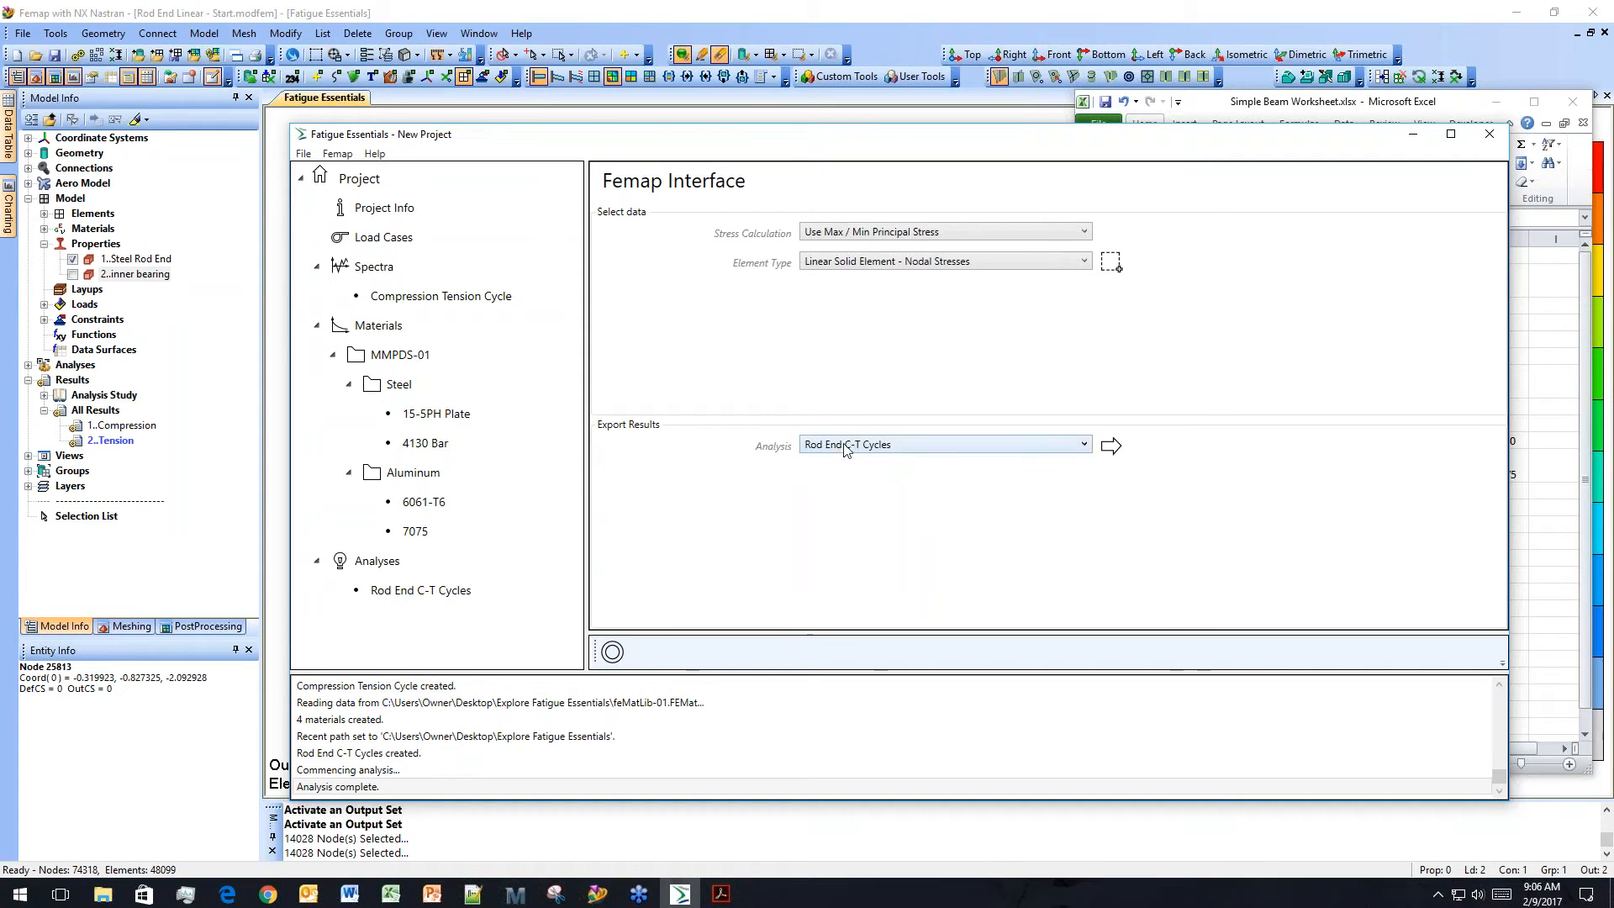
click(1111, 445)
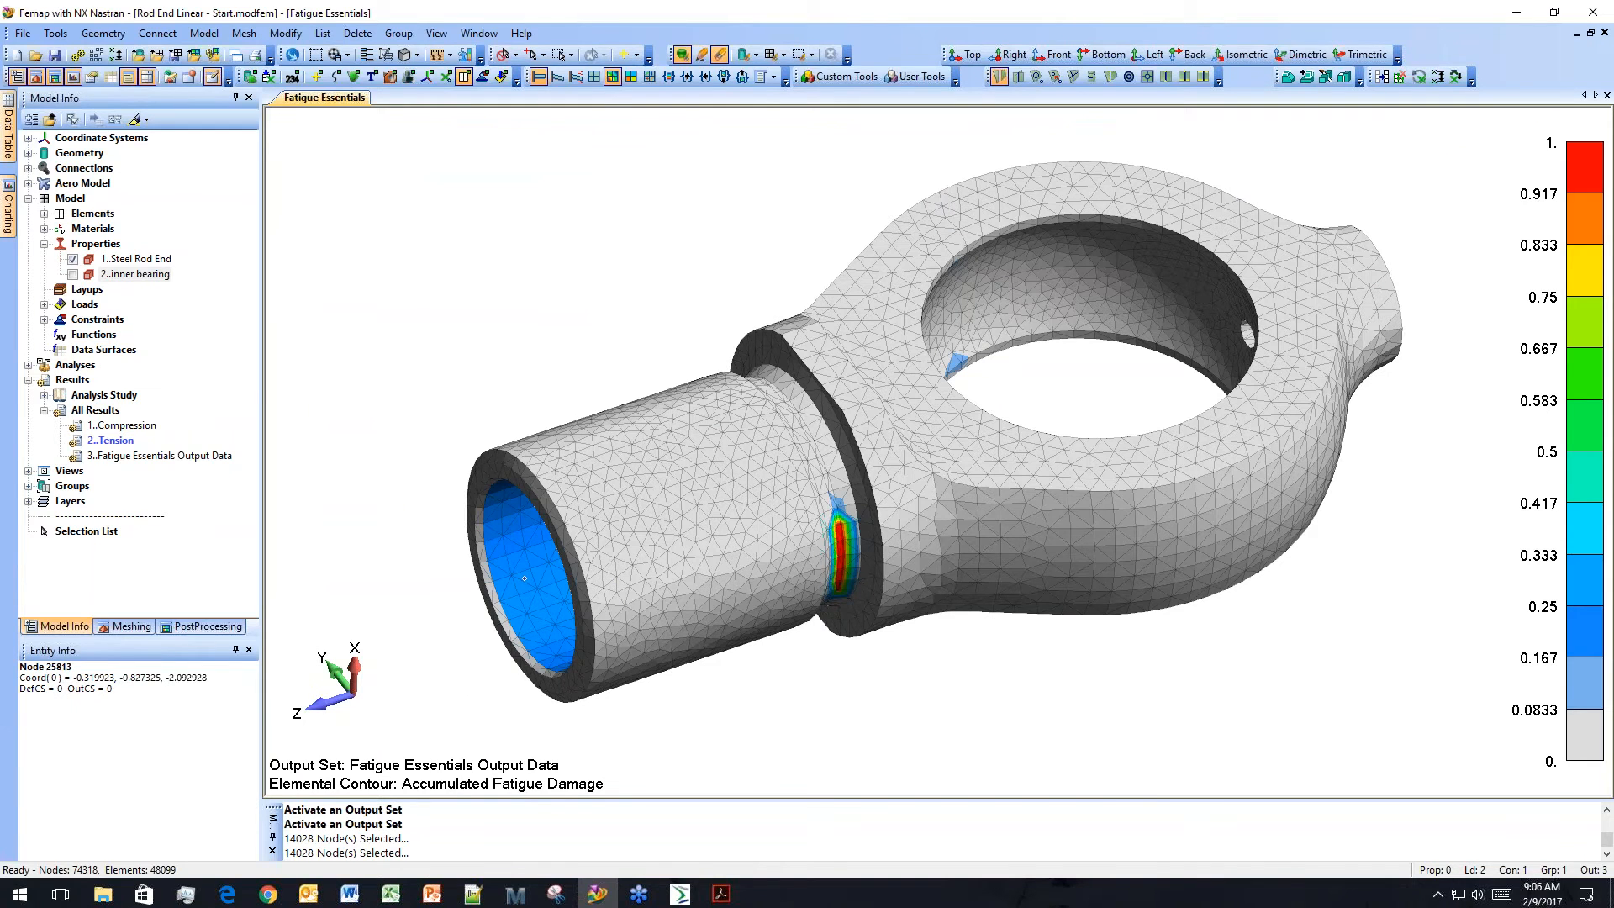
Activate the Fatigue Essentials Output Data set in Femap and check which output vectors are available for the contour.
double_click(192, 455)
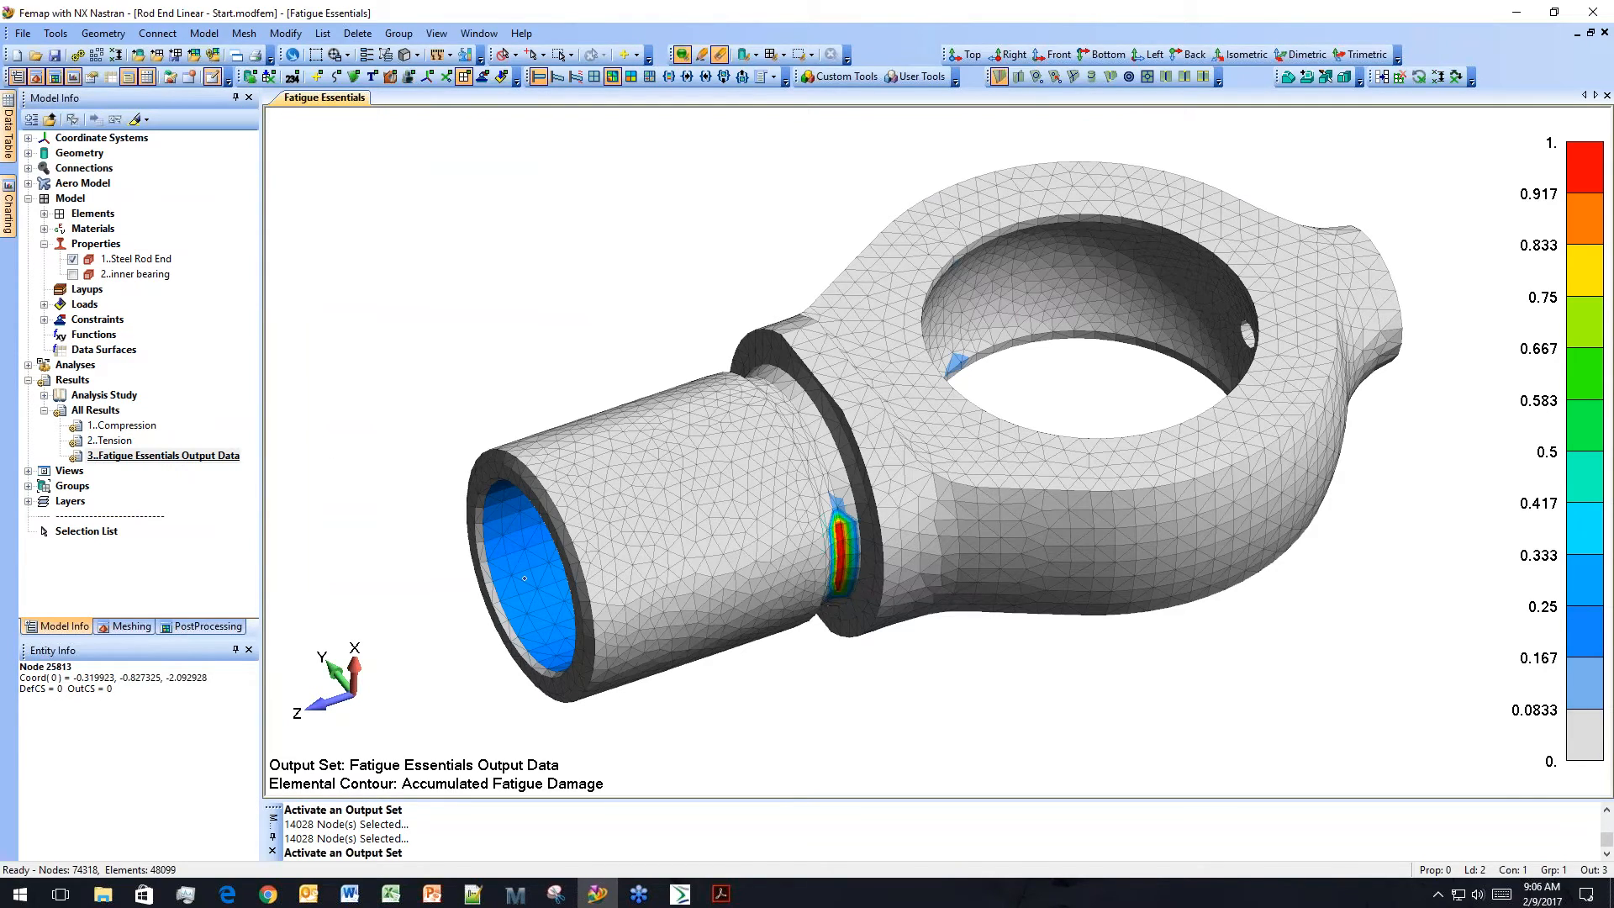
right_click(195, 457)
click(184, 460)
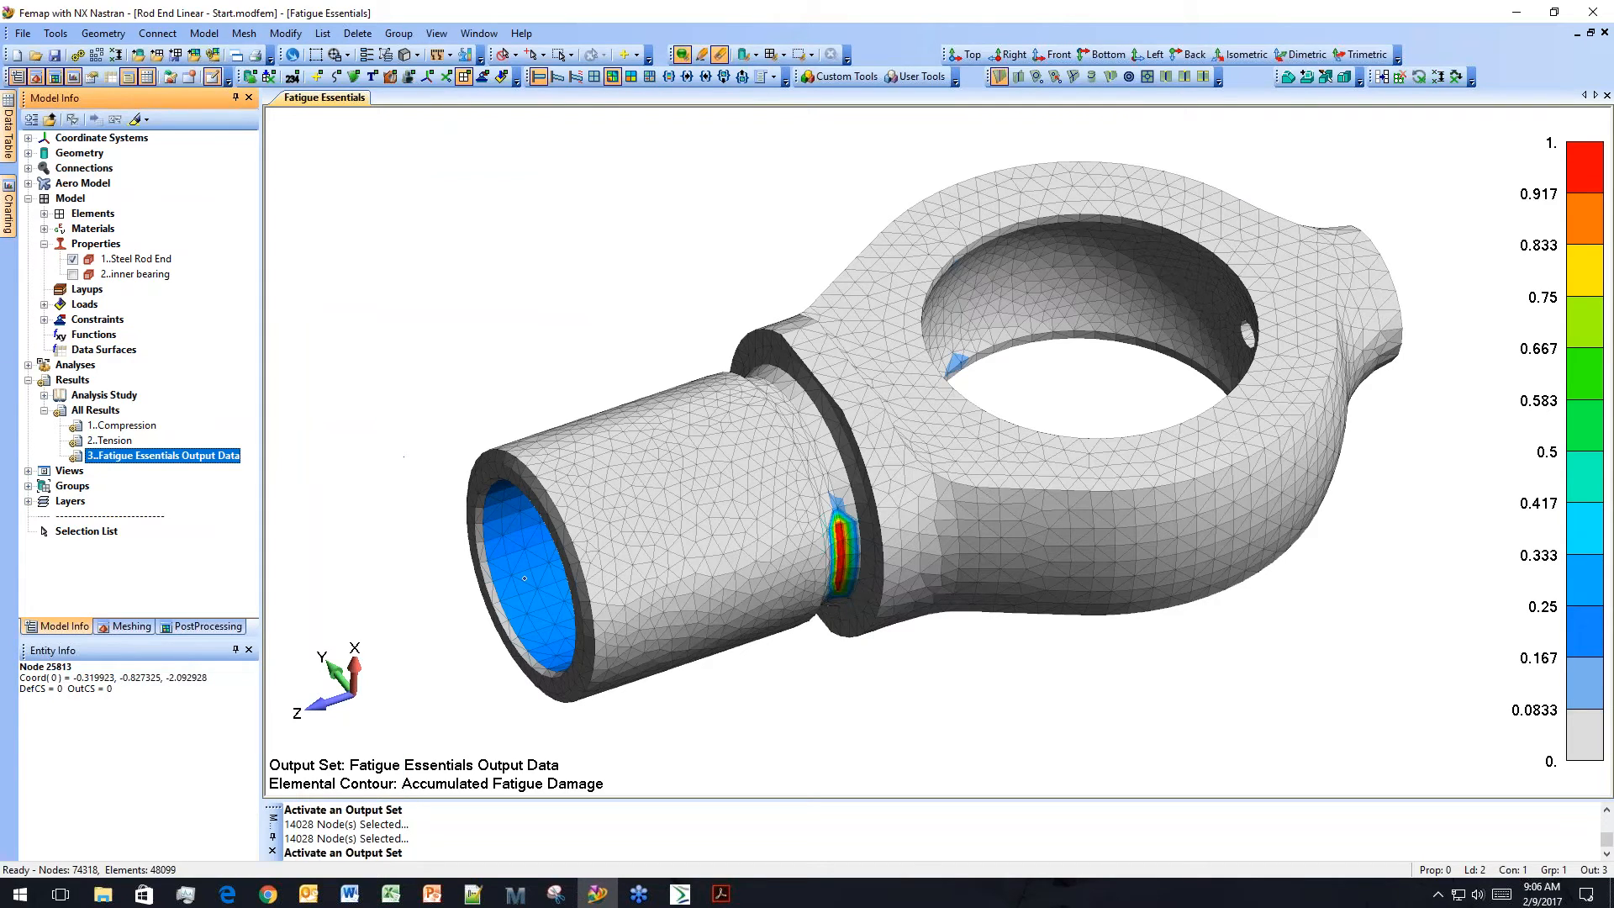
click(216, 629)
click(239, 219)
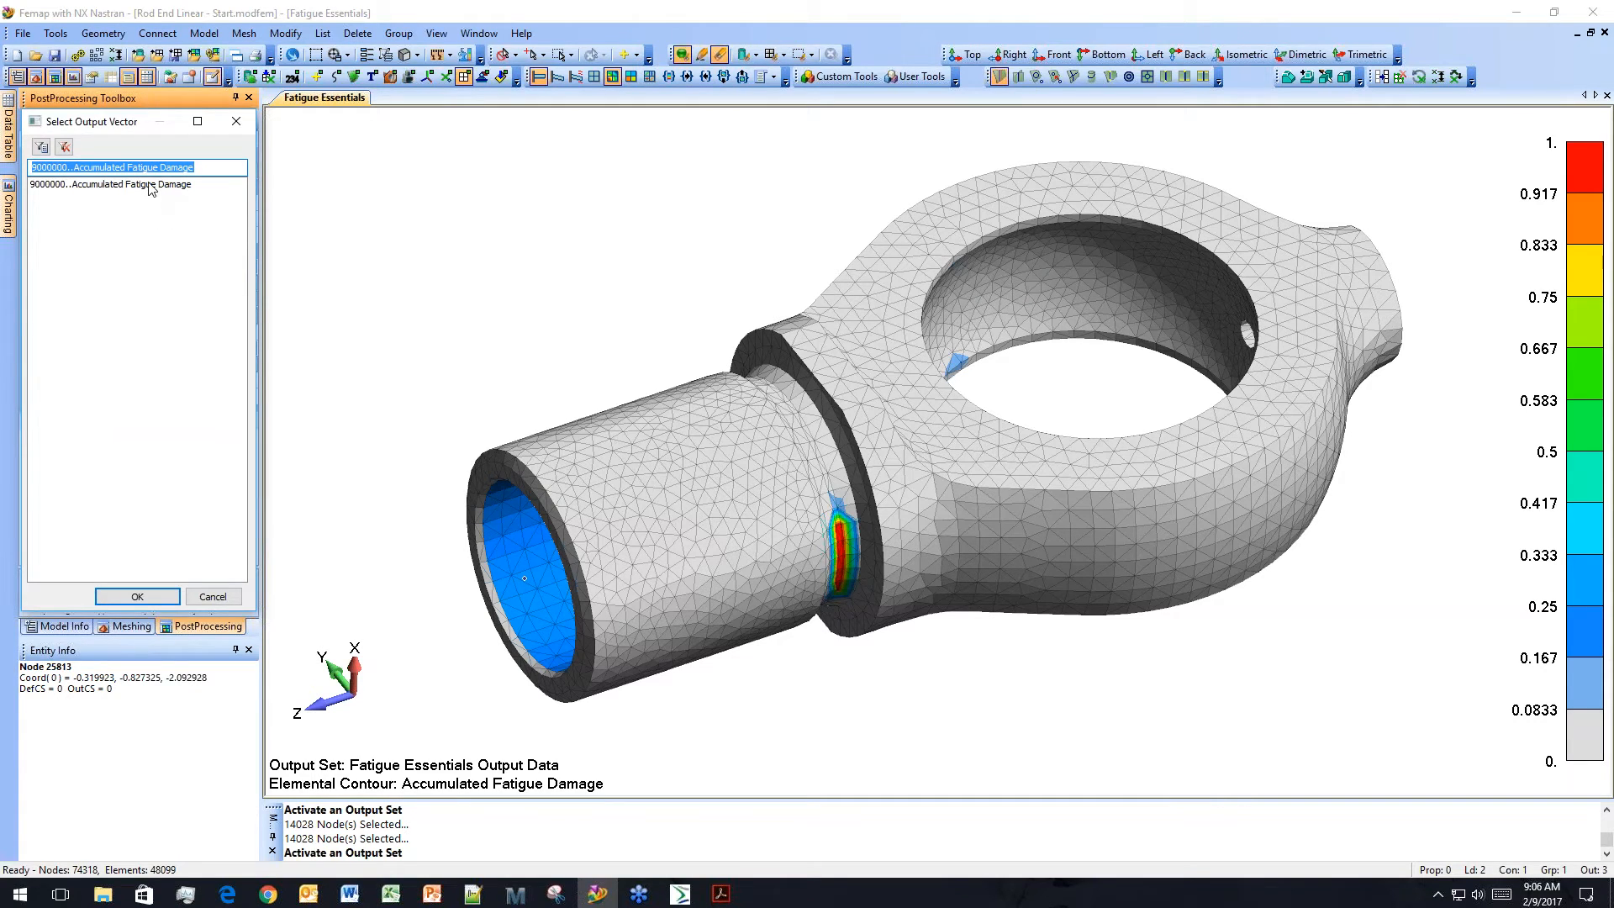
click(236, 121)
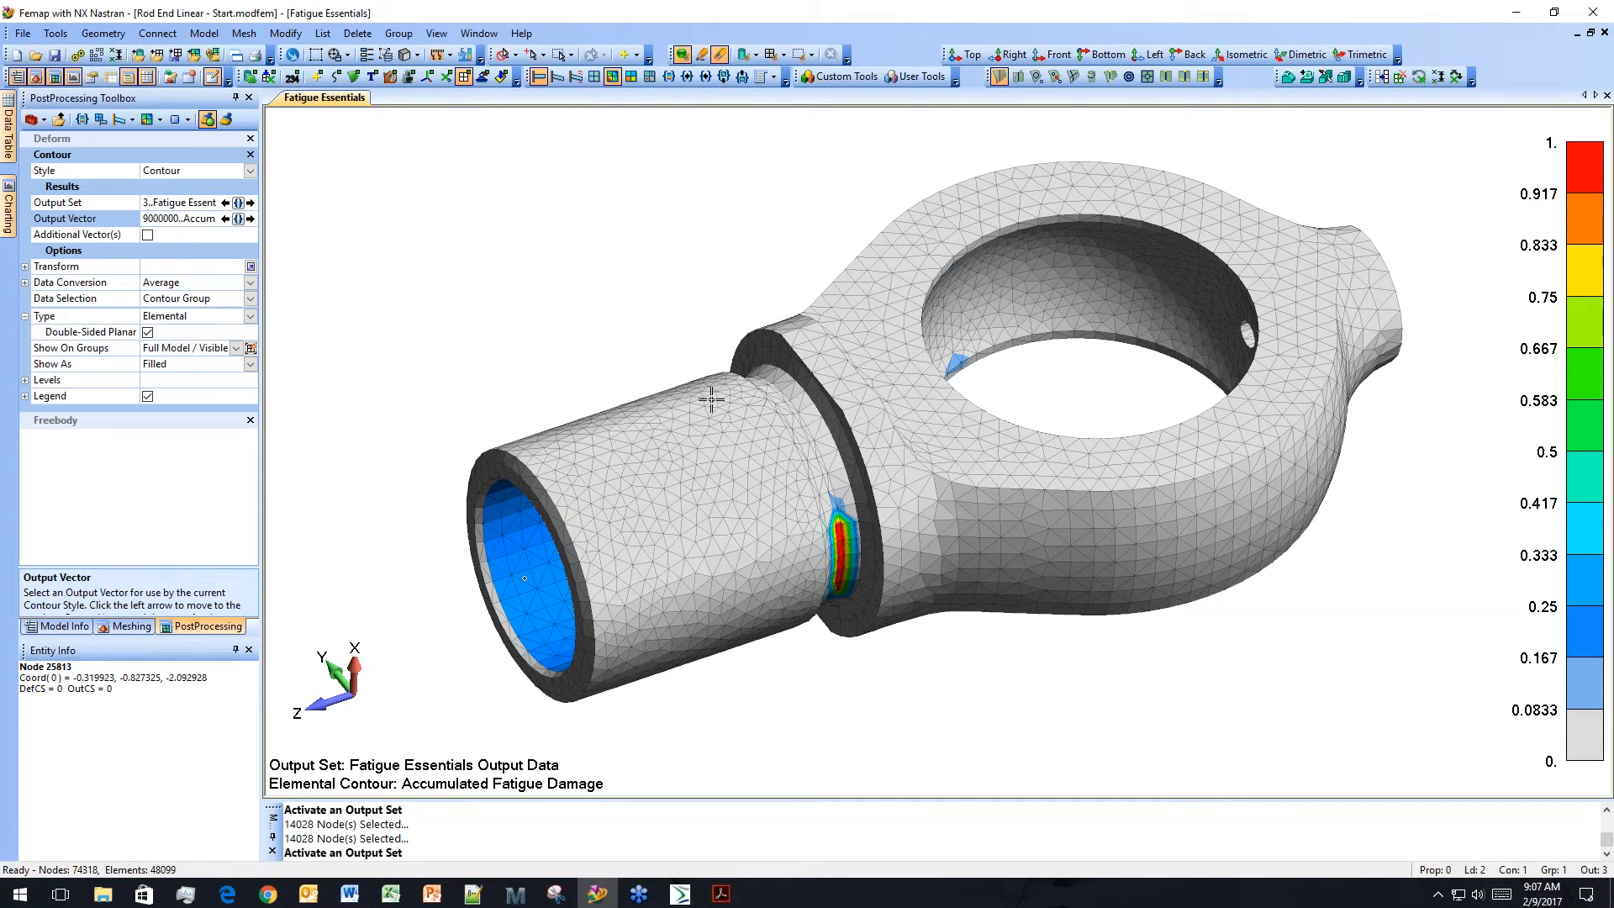
Examine the accumulated fatigue damage contour at the rod end's neck groove, inside the eye bore and inside the hollow shank.
middle_drag(837, 514, 764, 472)
middle_drag(851, 497, 769, 555)
scroll(899, 538, up, 2)
scroll(826, 563, up, 2)
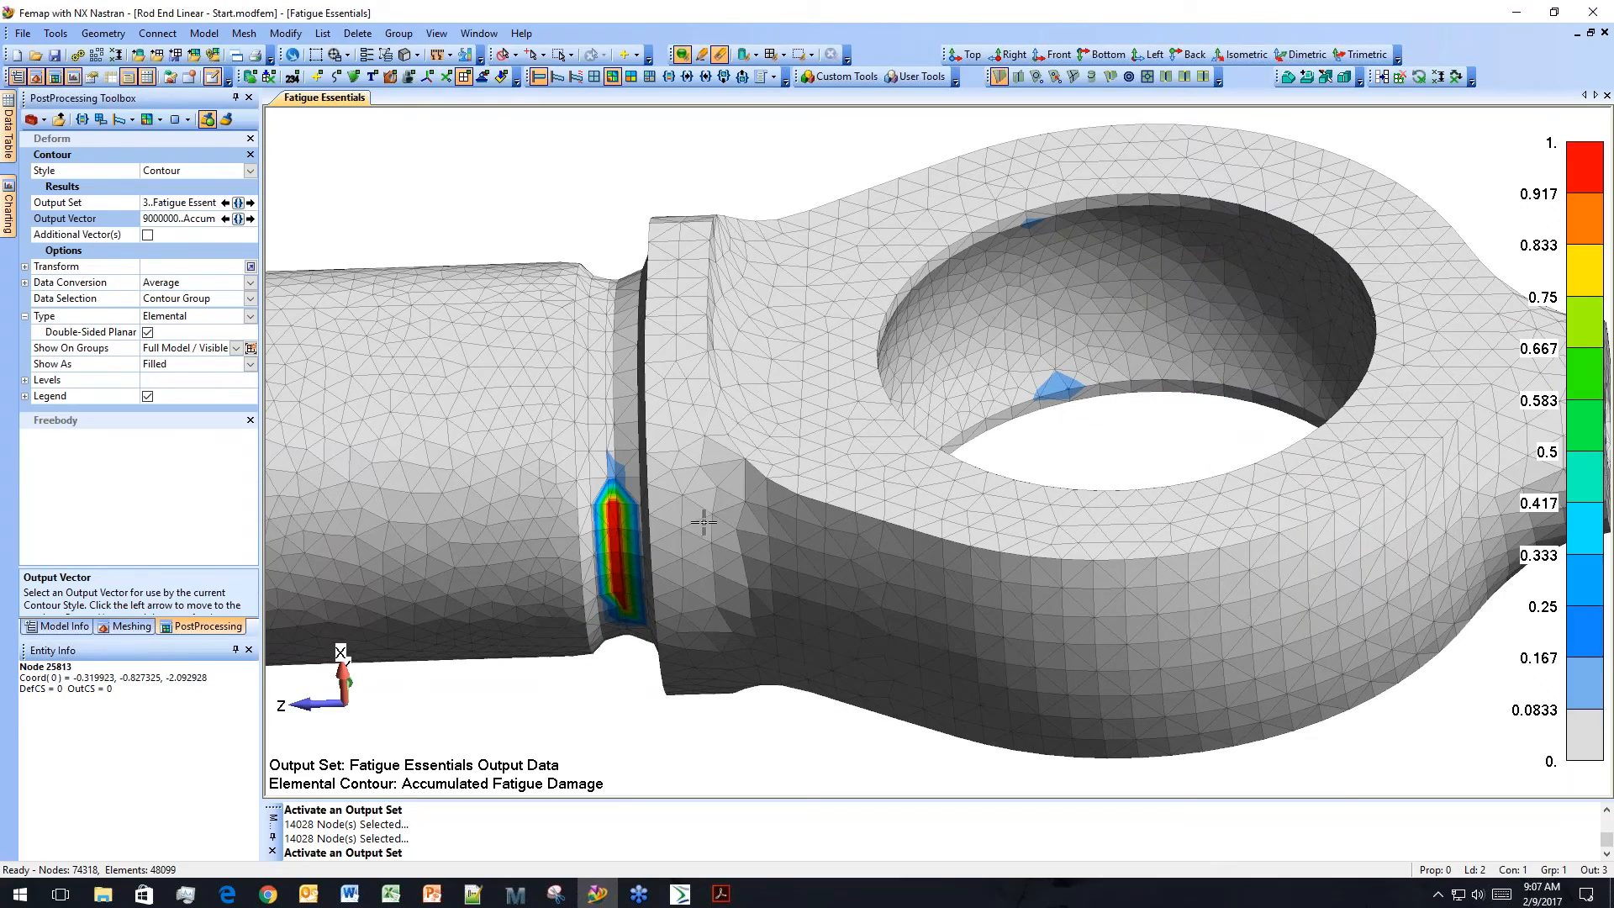
mouse_move(662, 501)
middle_down()
mouse_move(677, 666)
mouse_move(643, 515)
mouse_move(662, 473)
mouse_move(676, 517)
middle_up()
middle_drag(1062, 585, 1030, 544)
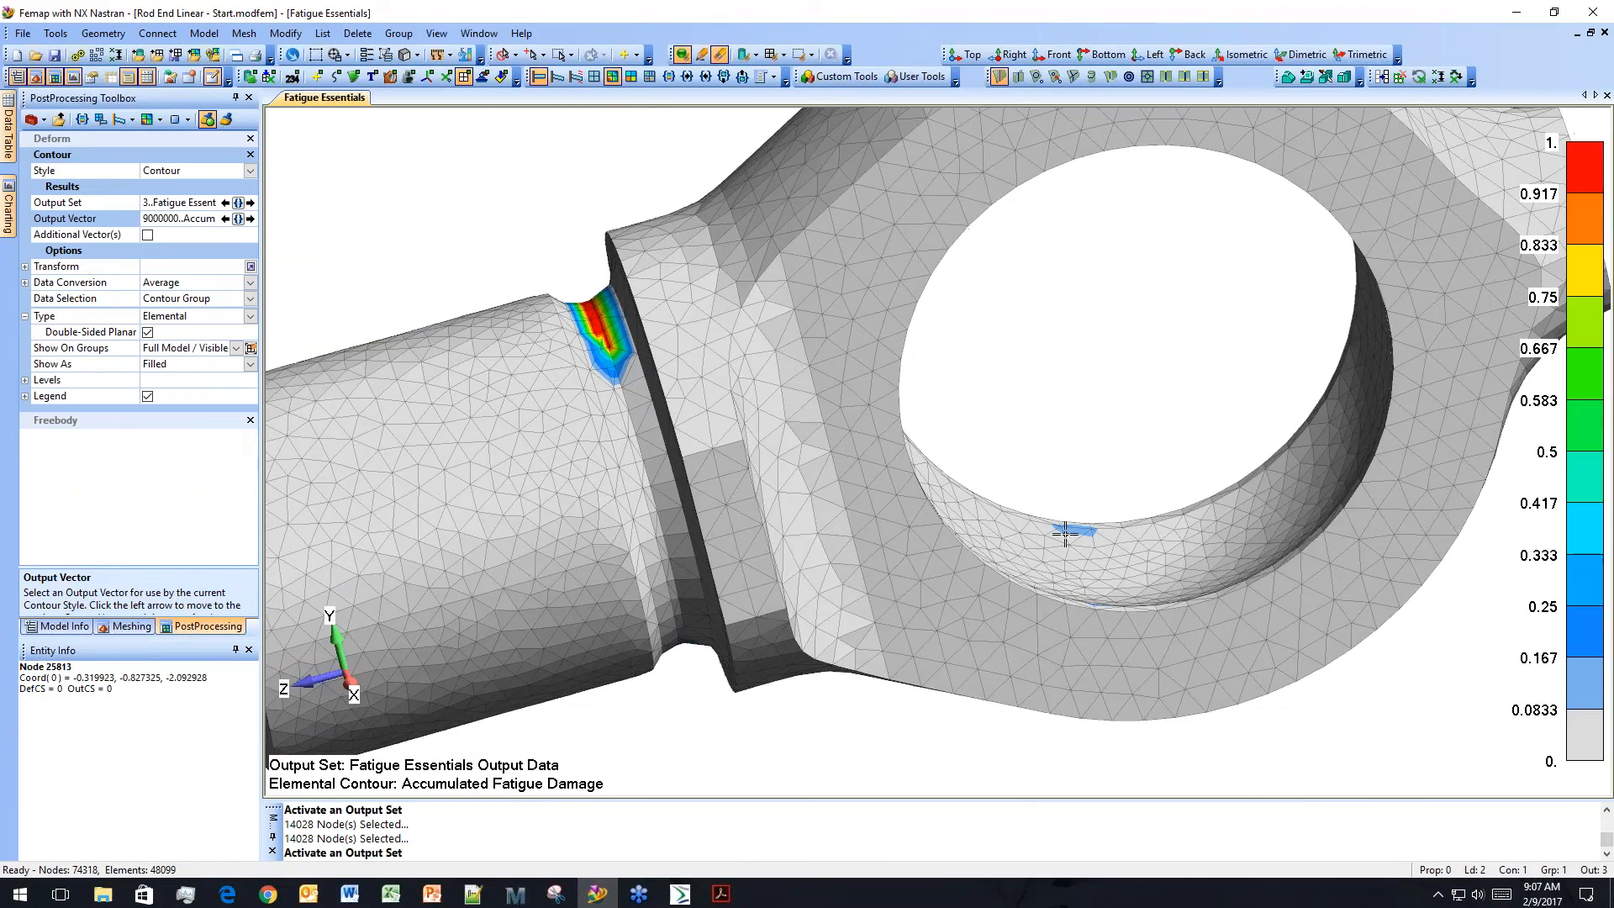
middle_drag(1098, 613, 1013, 292)
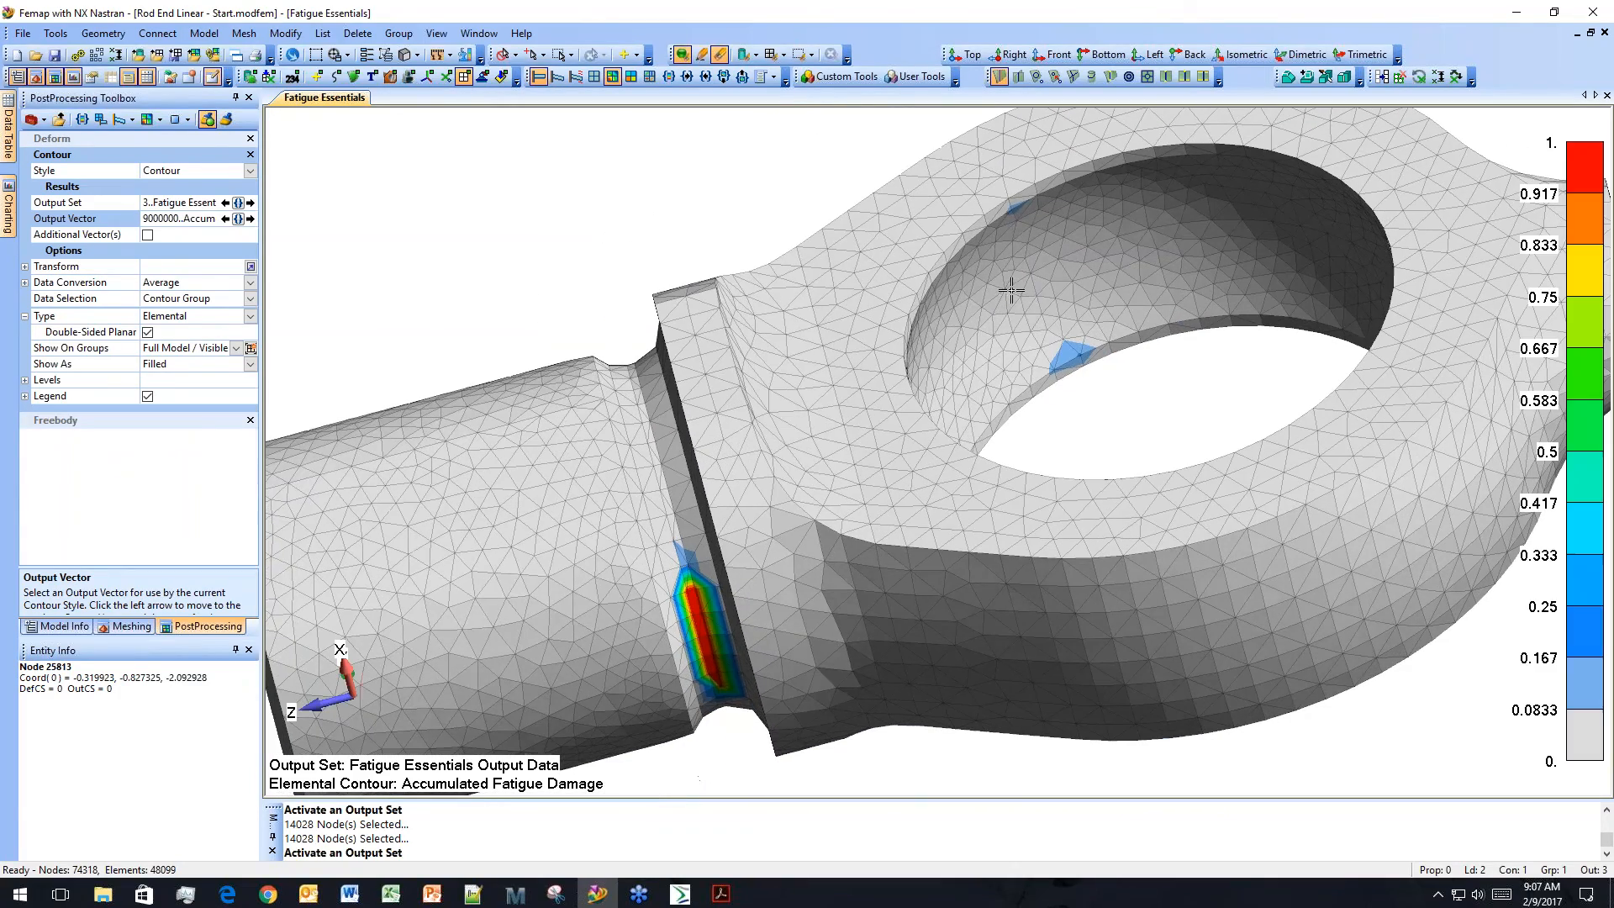
scroll(1013, 378, down, 2)
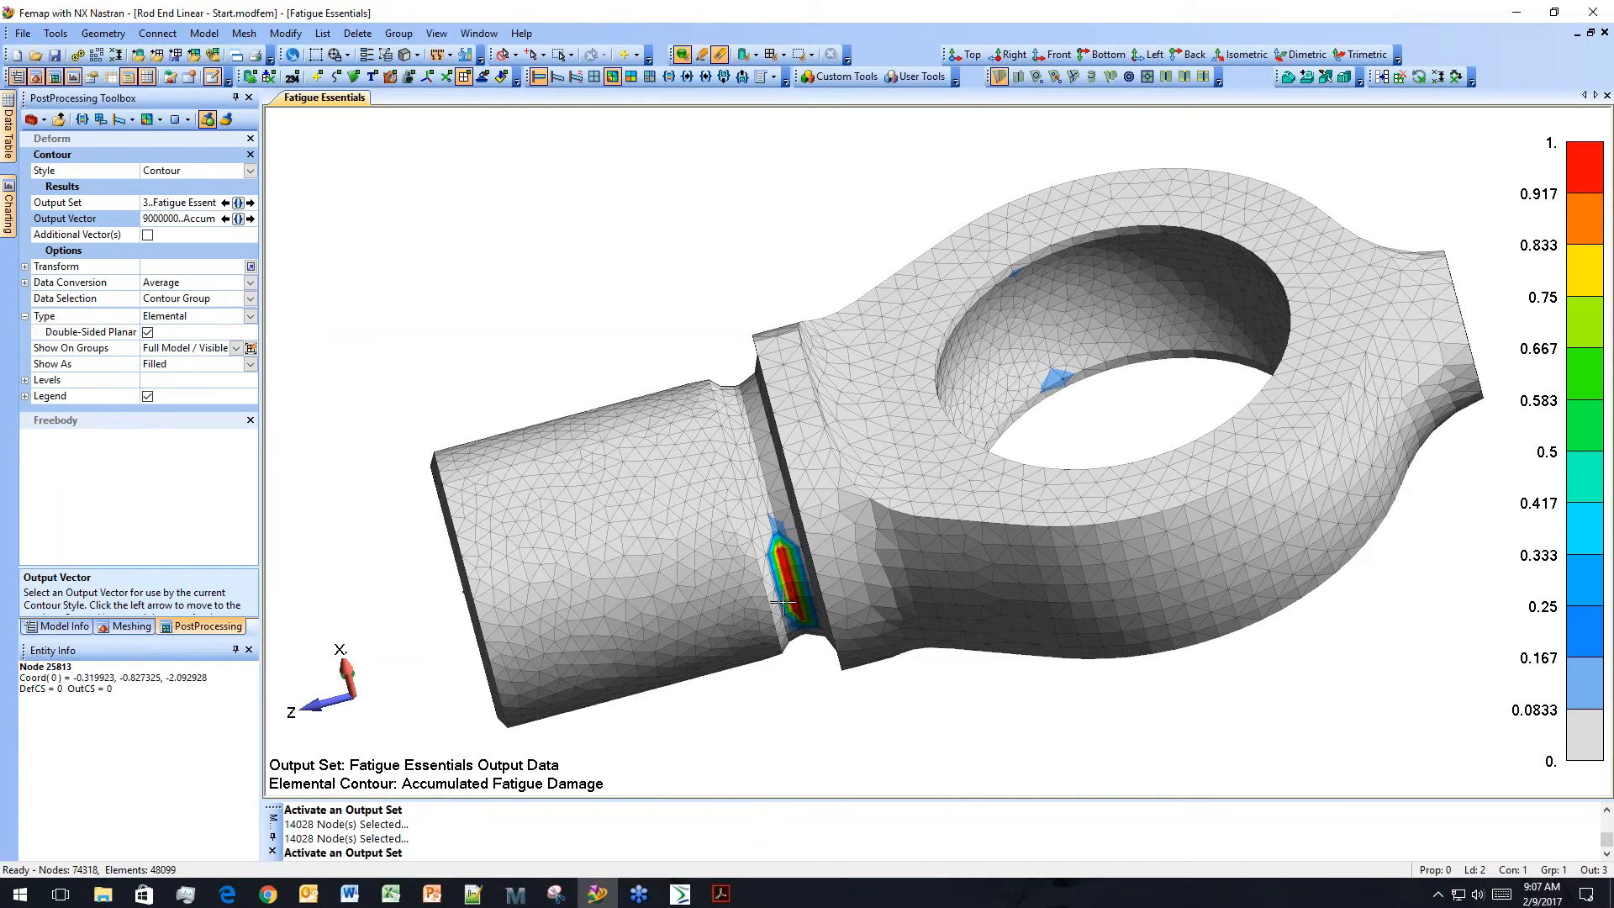
middle_drag(778, 552, 891, 521)
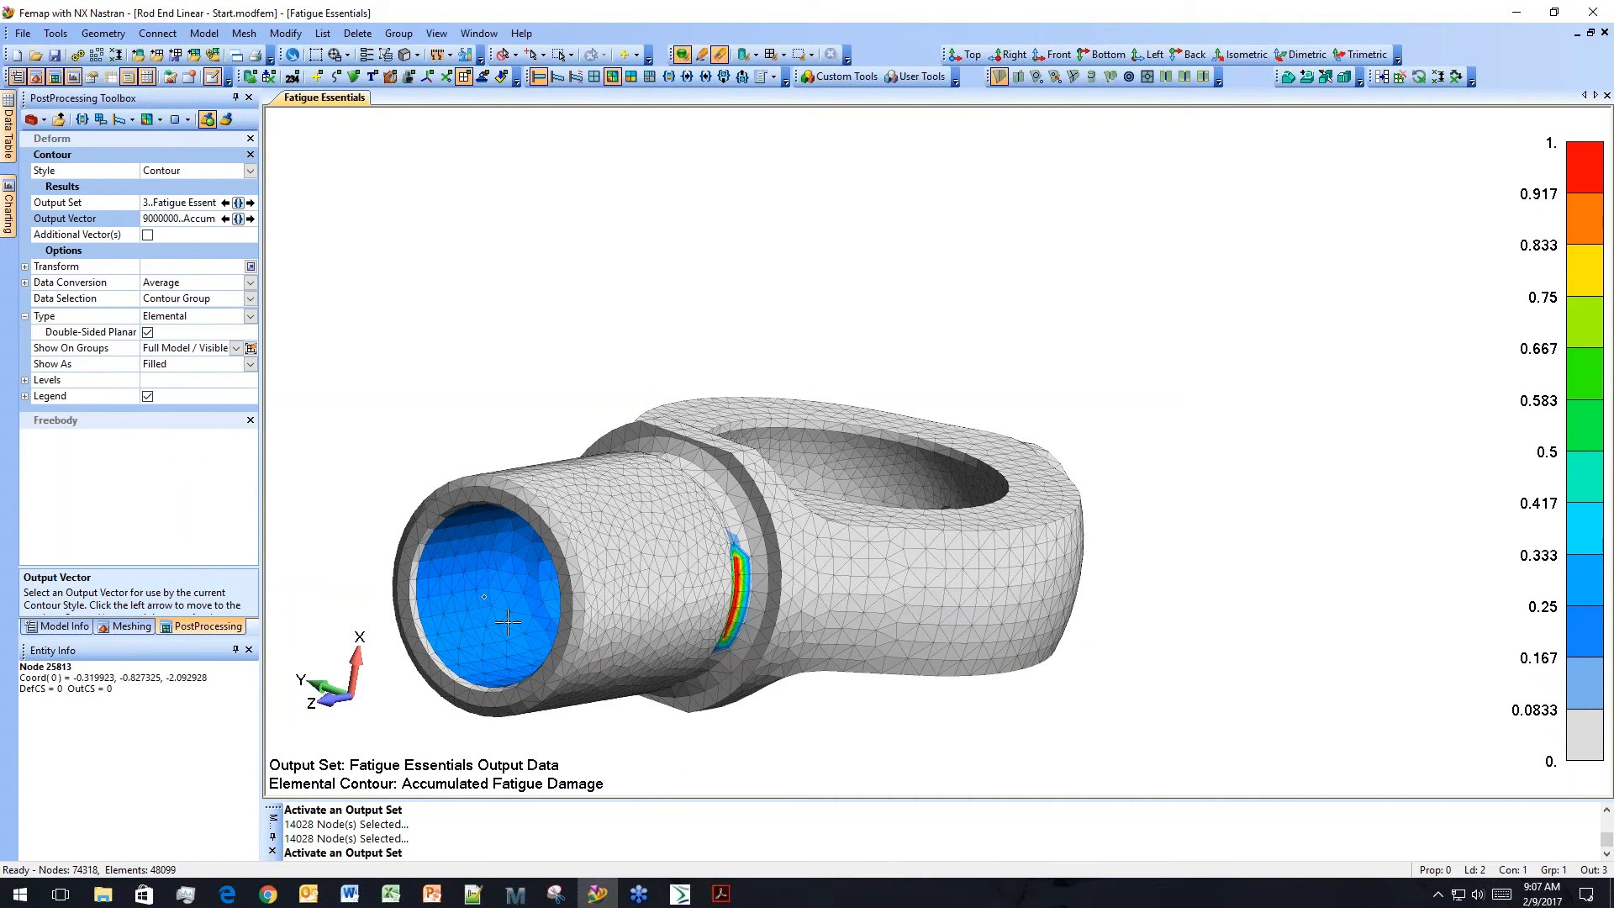
middle_drag(606, 587, 811, 639)
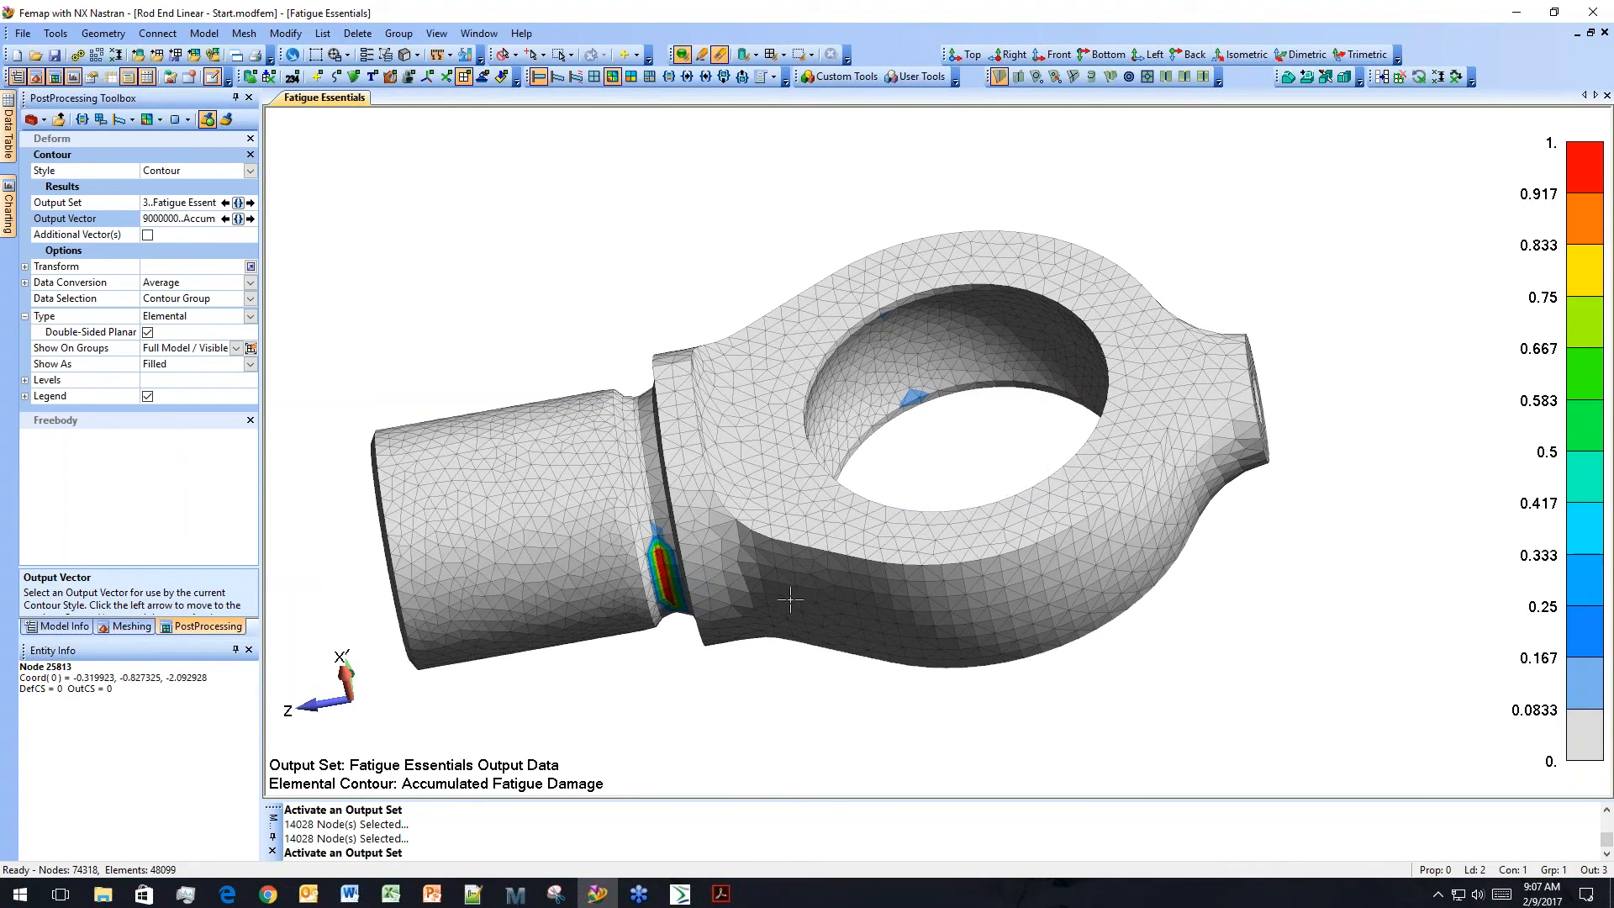
middle_drag(773, 582, 771, 468)
middle_drag(825, 560, 790, 471)
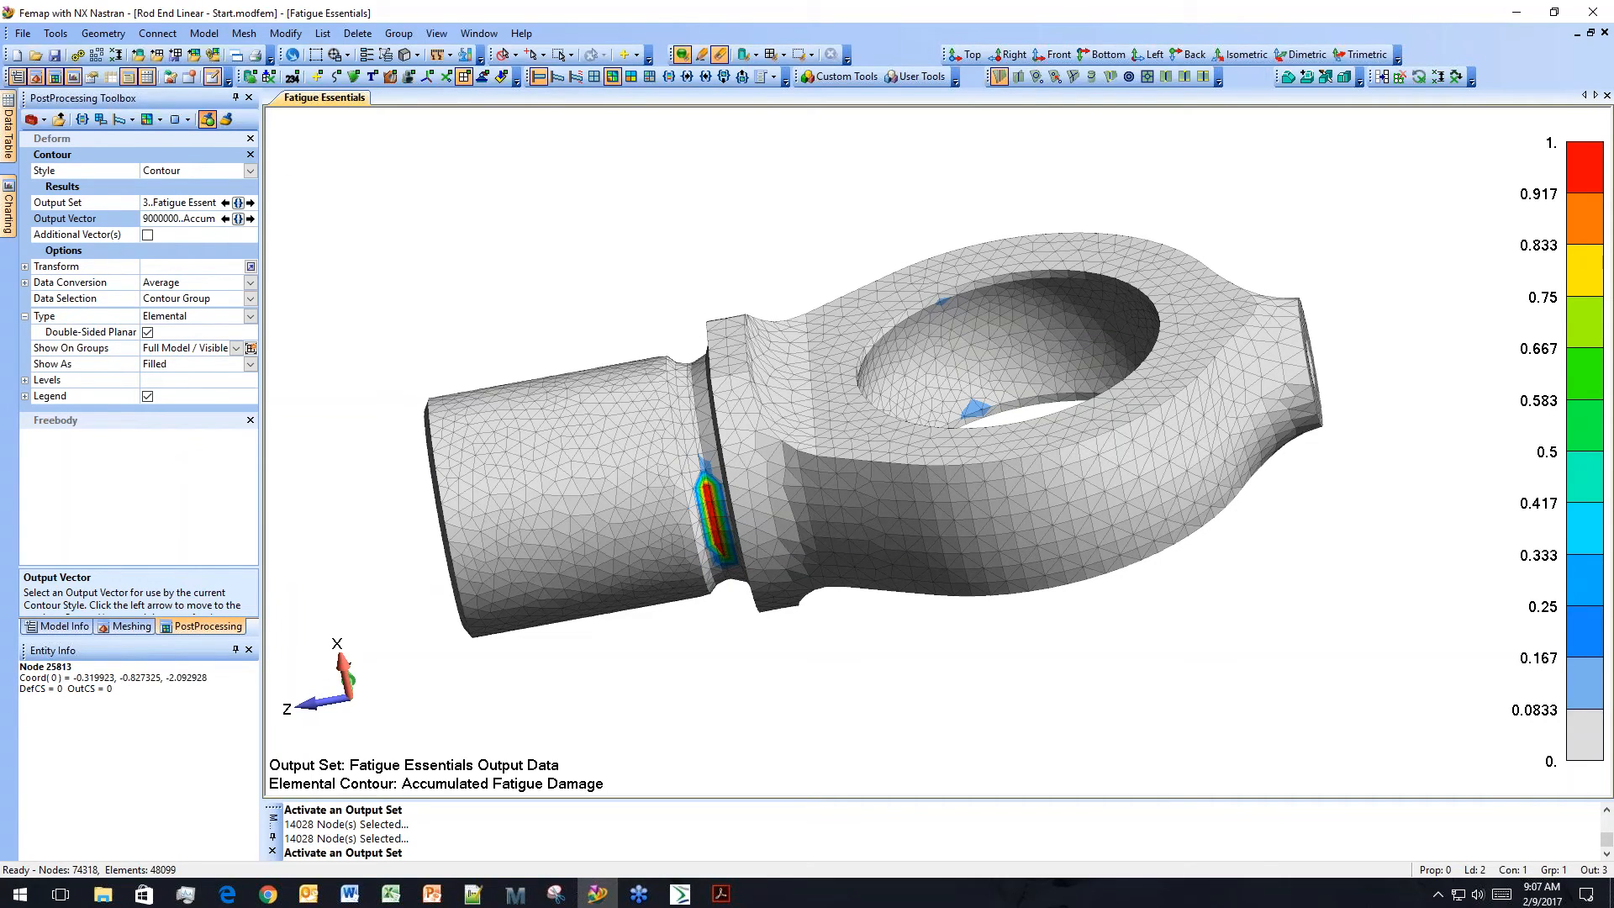
Open the model Wrench - Complete.modfem and inspect the accumulated fatigue damage around its holes and jaw.
click(35, 55)
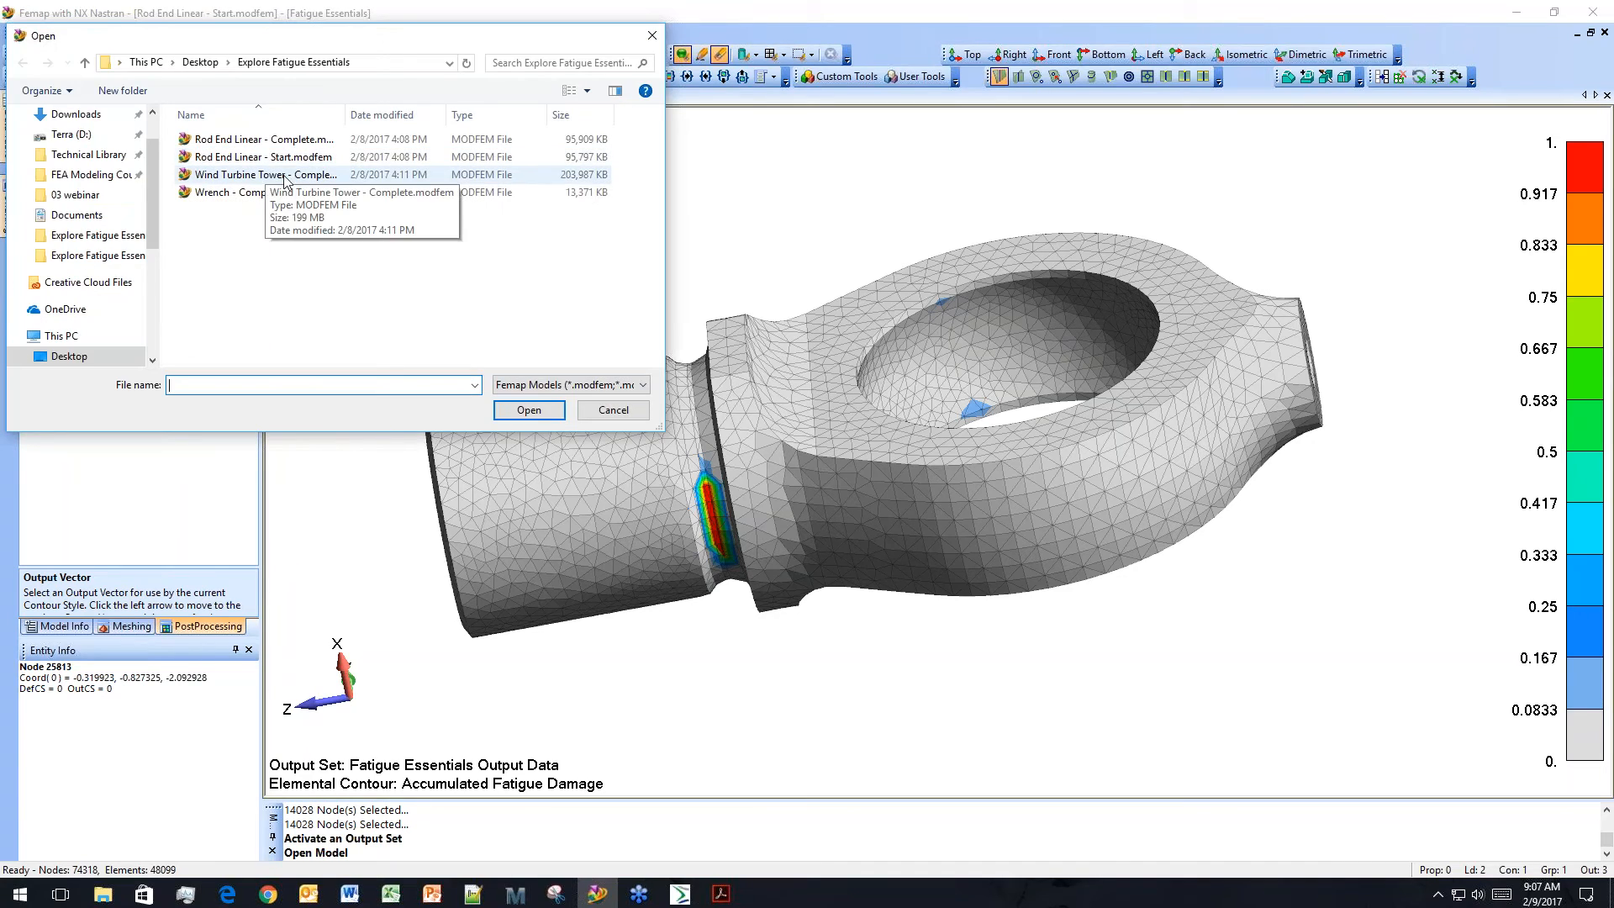
drag(345, 115, 415, 114)
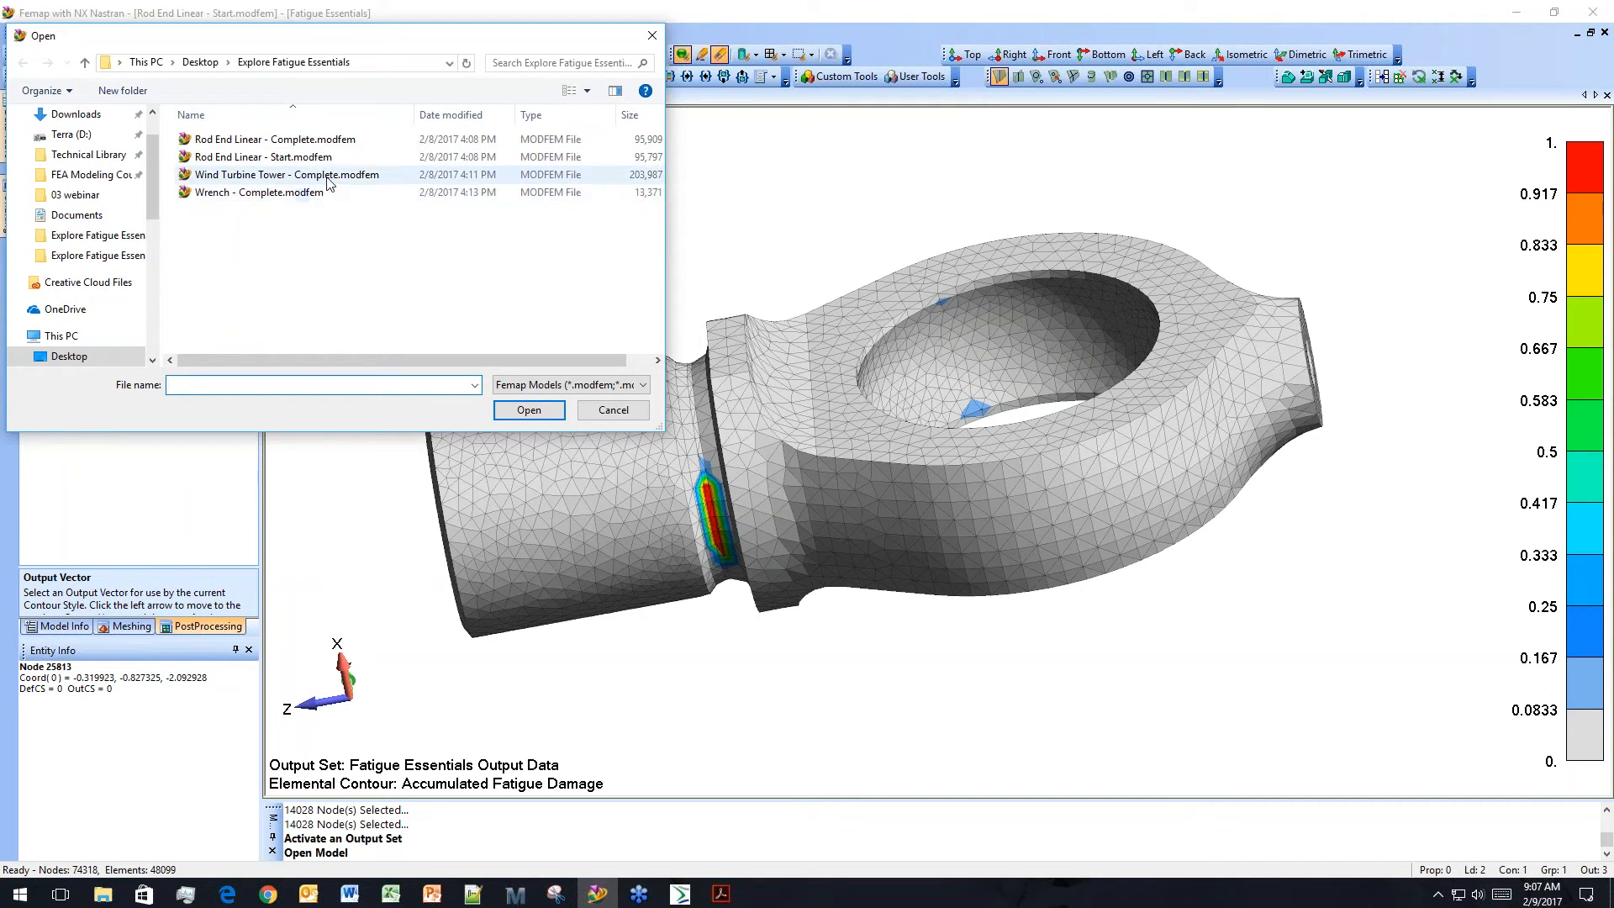
double_click(303, 193)
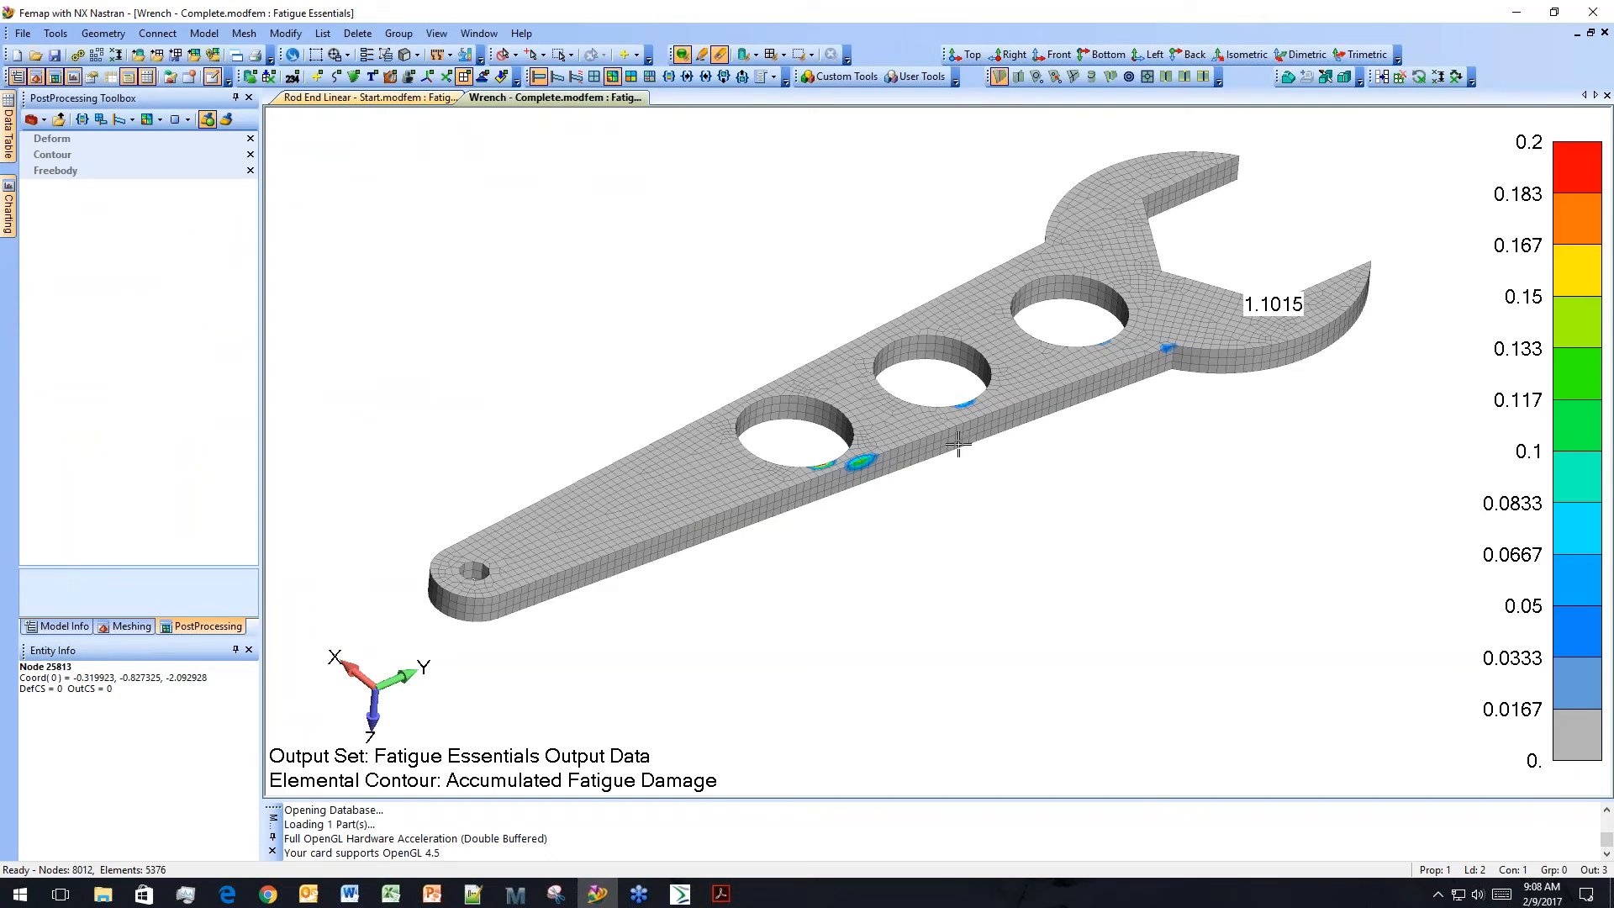
middle_drag(984, 412, 954, 421)
scroll(958, 430, up, 2)
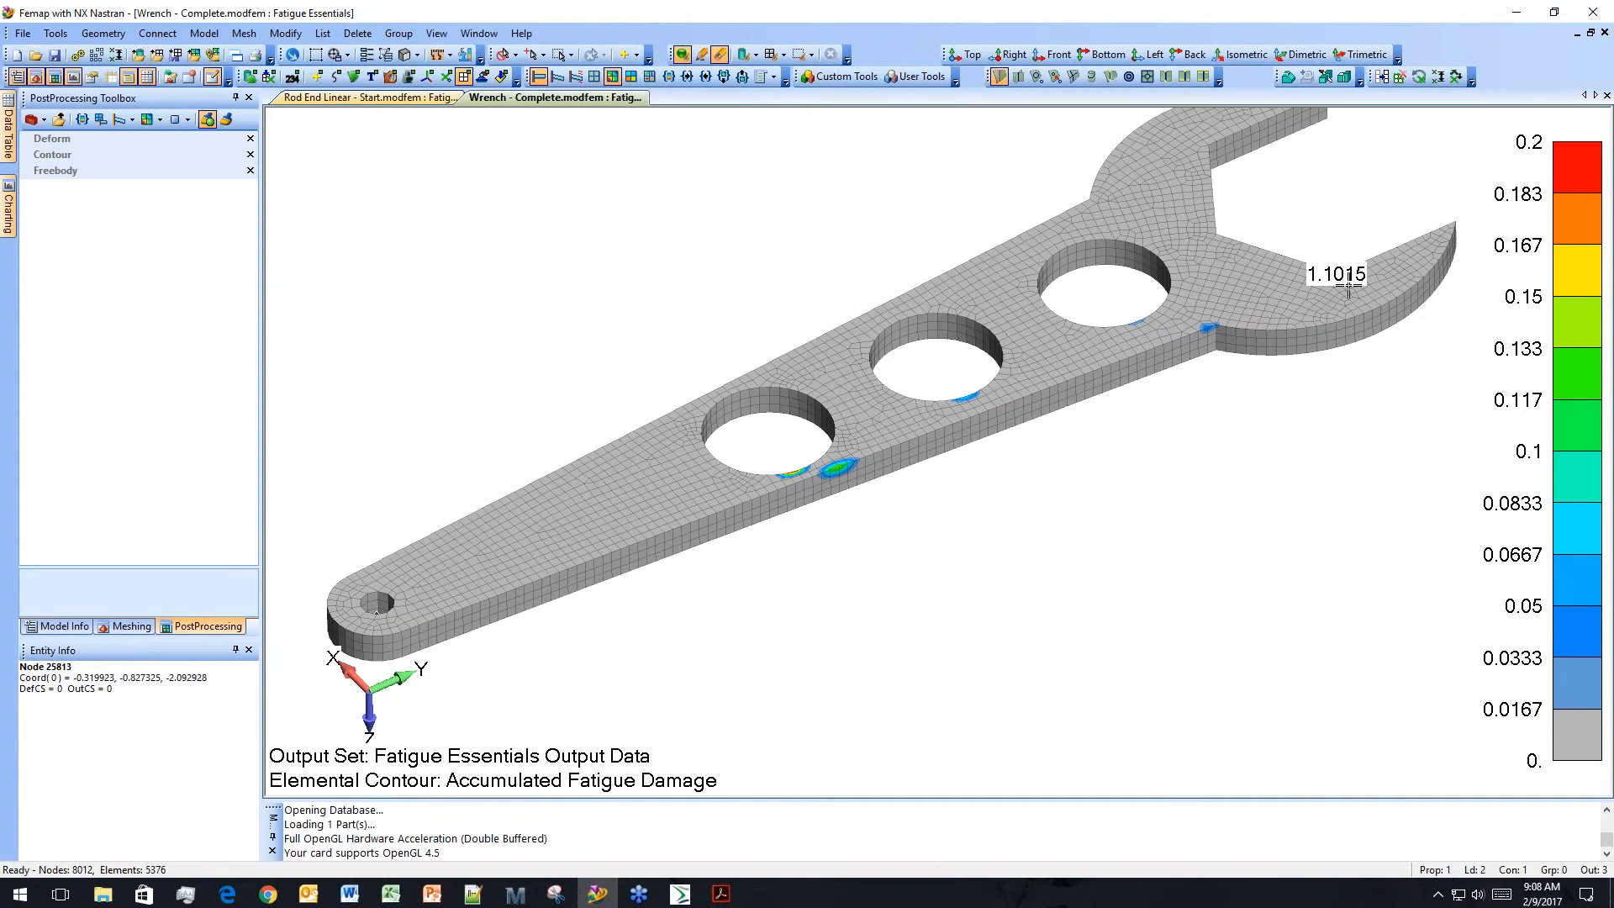
scroll(1329, 296, up, 5)
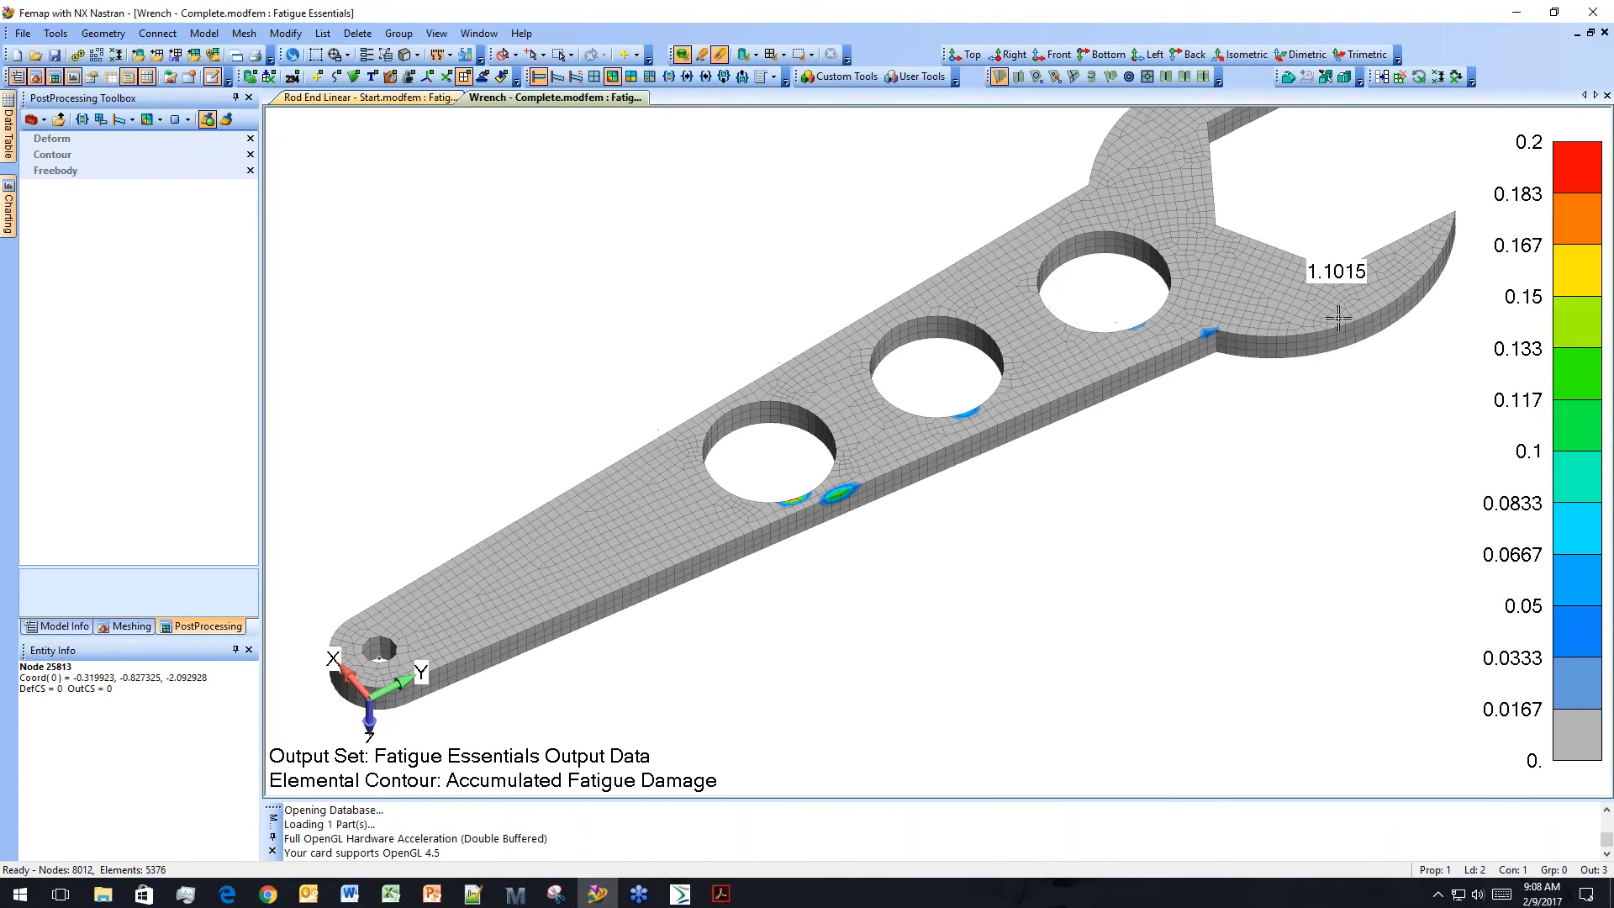
scroll(1299, 269, down, 3)
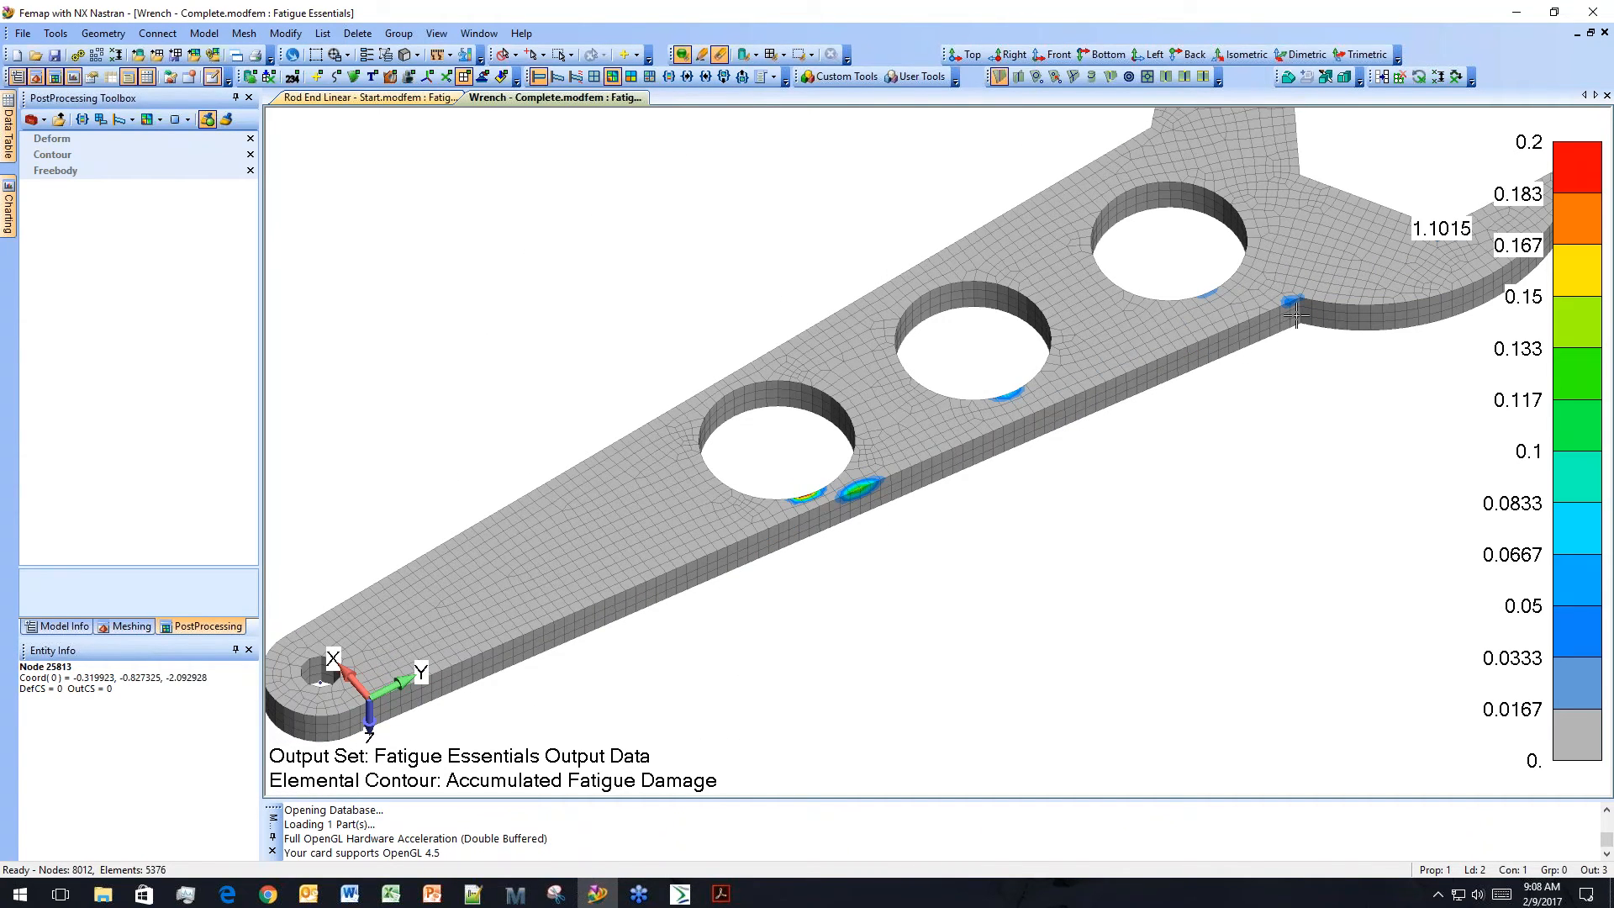
Set the maximum contour level of the wrench's damage plot to 1.
click(68, 155)
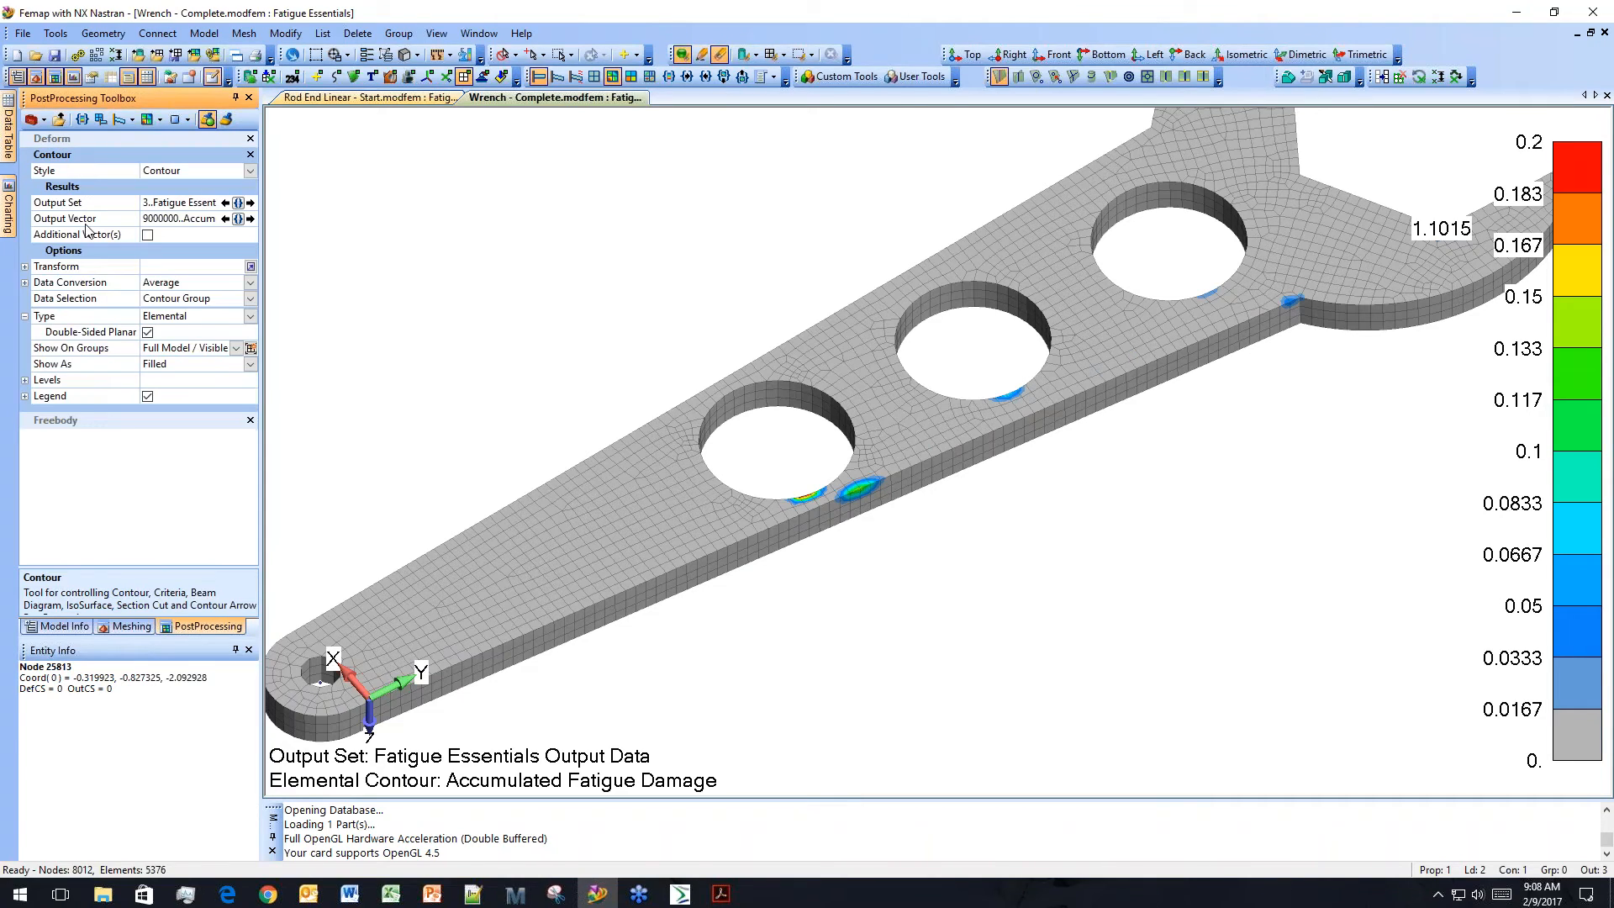
click(38, 380)
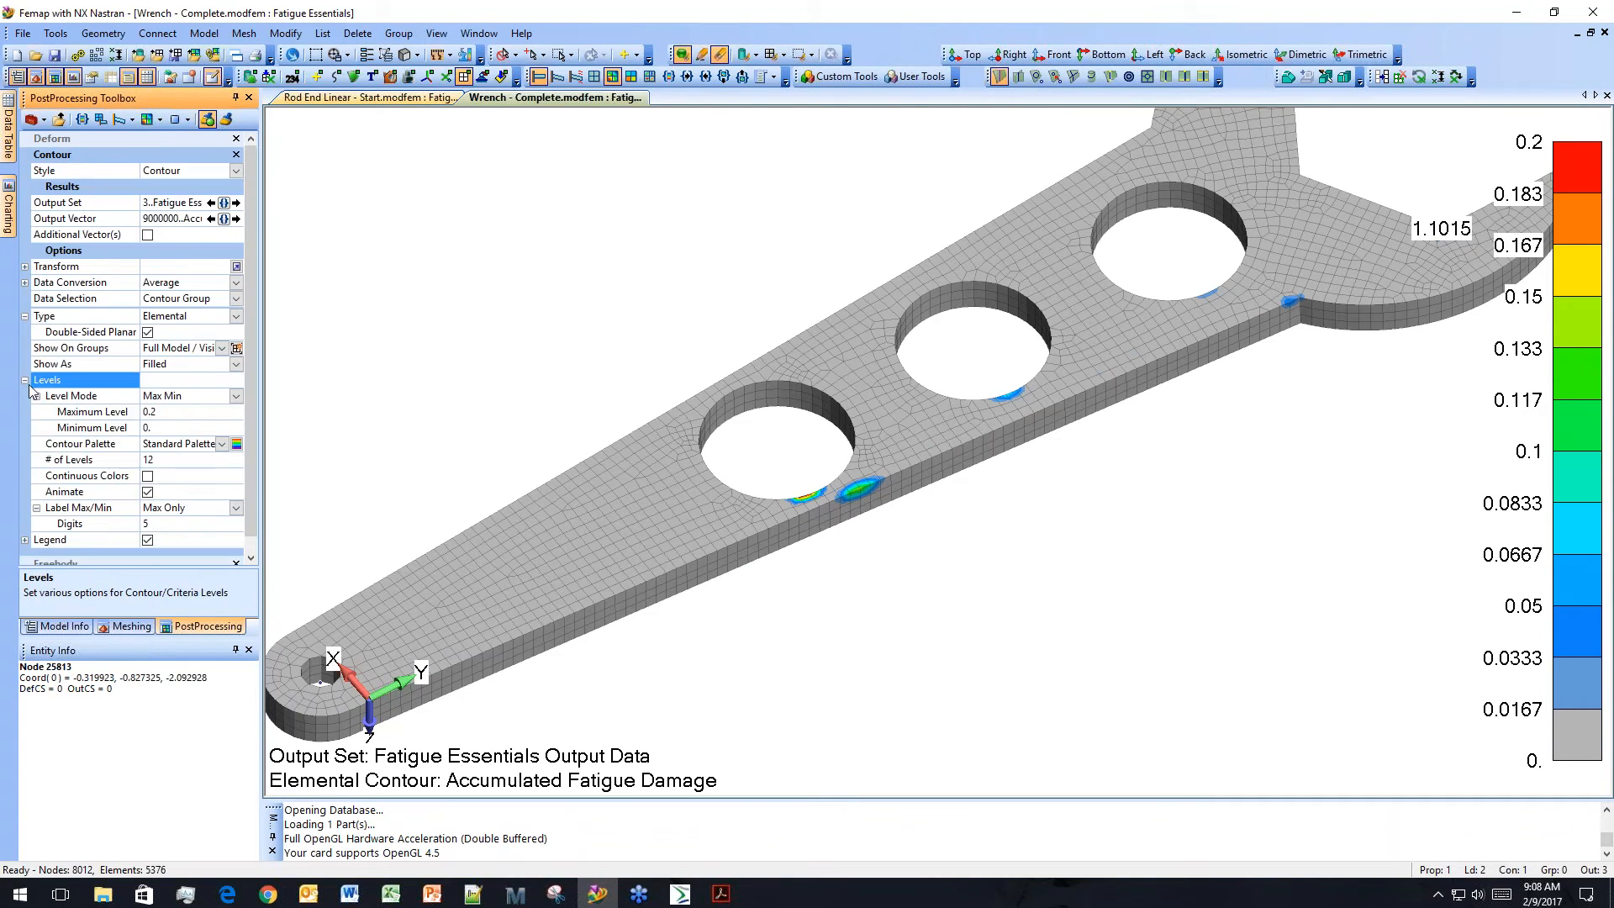
click(168, 412)
drag(168, 412, 131, 417)
text(1)
key(Return)
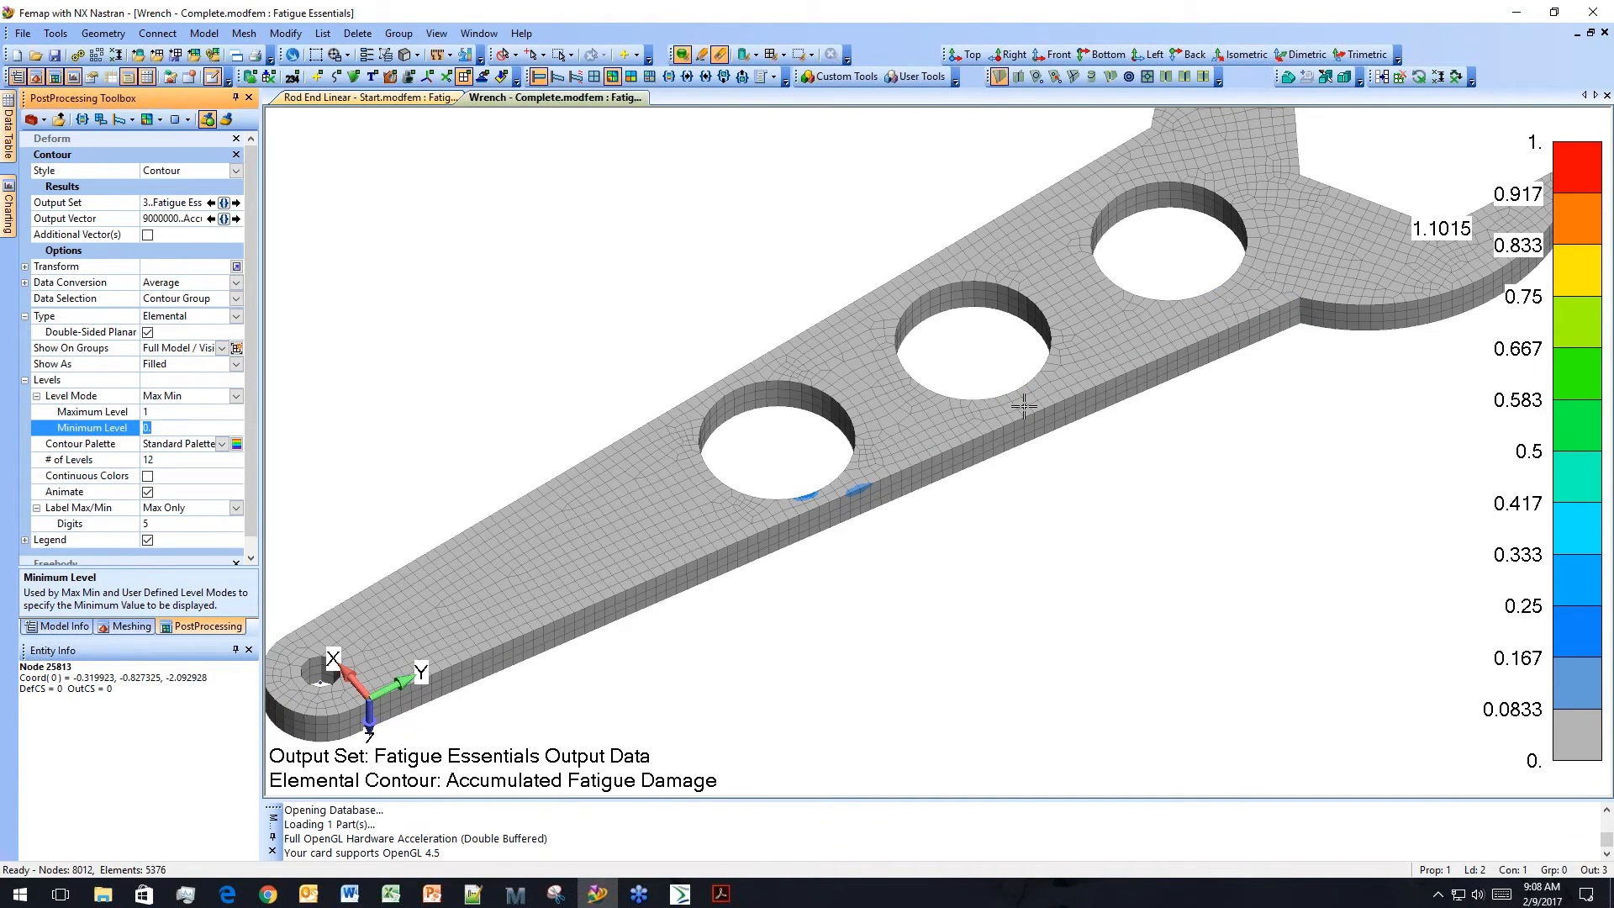
Set the maximum contour level of the wrench's damage plot to 0.2 and view the whole wrench.
click(164, 414)
text(.2)
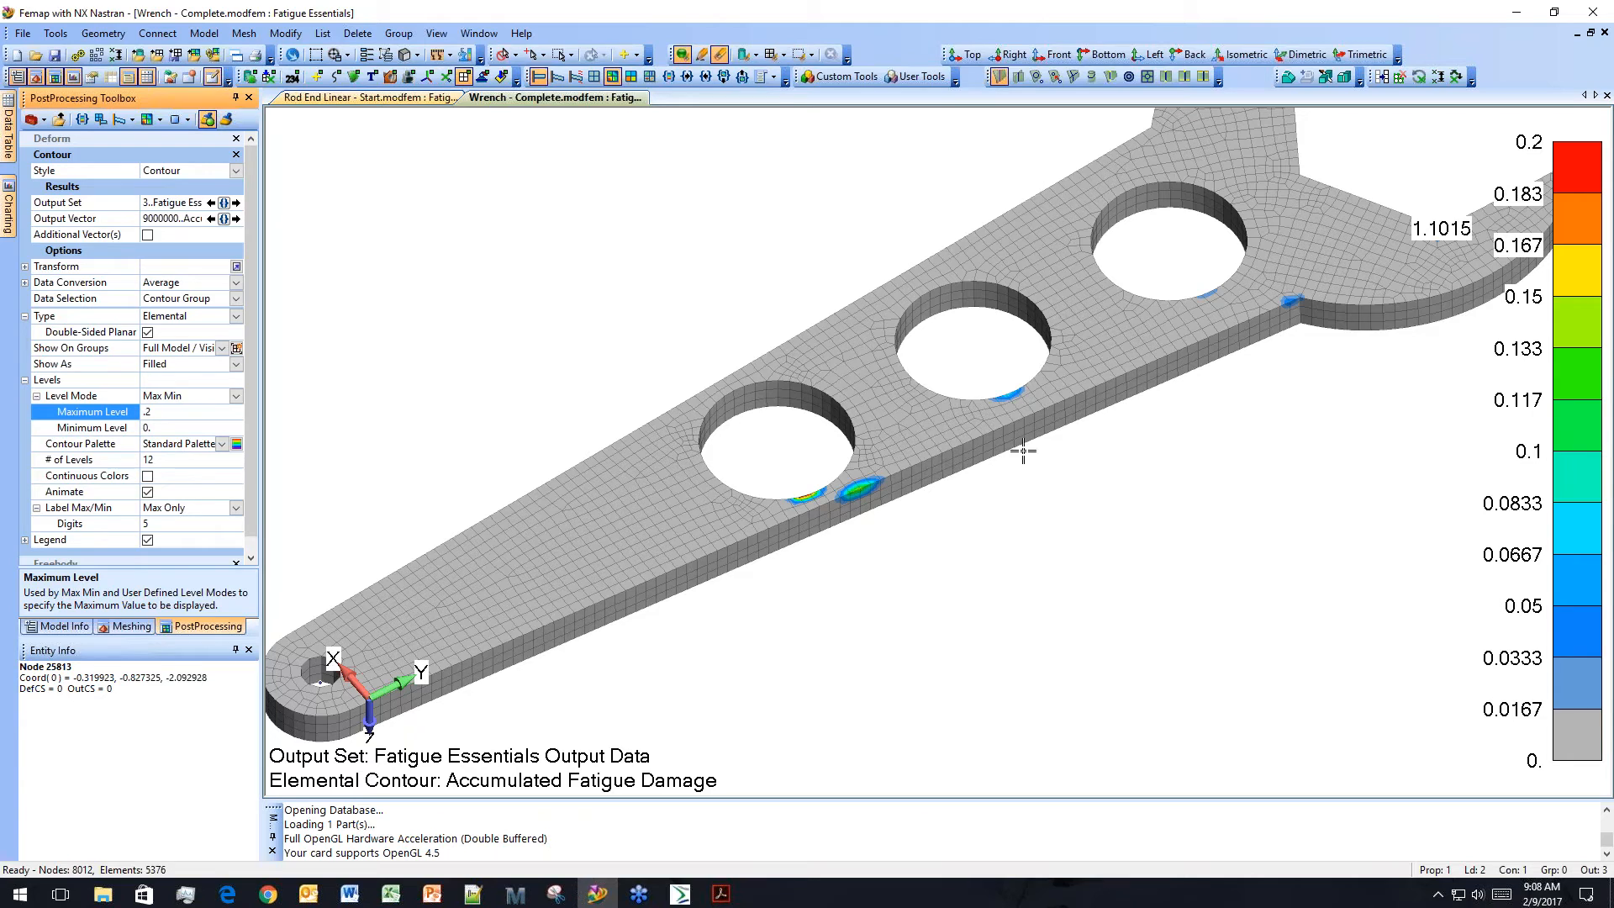
scroll(1026, 472, down, 4)
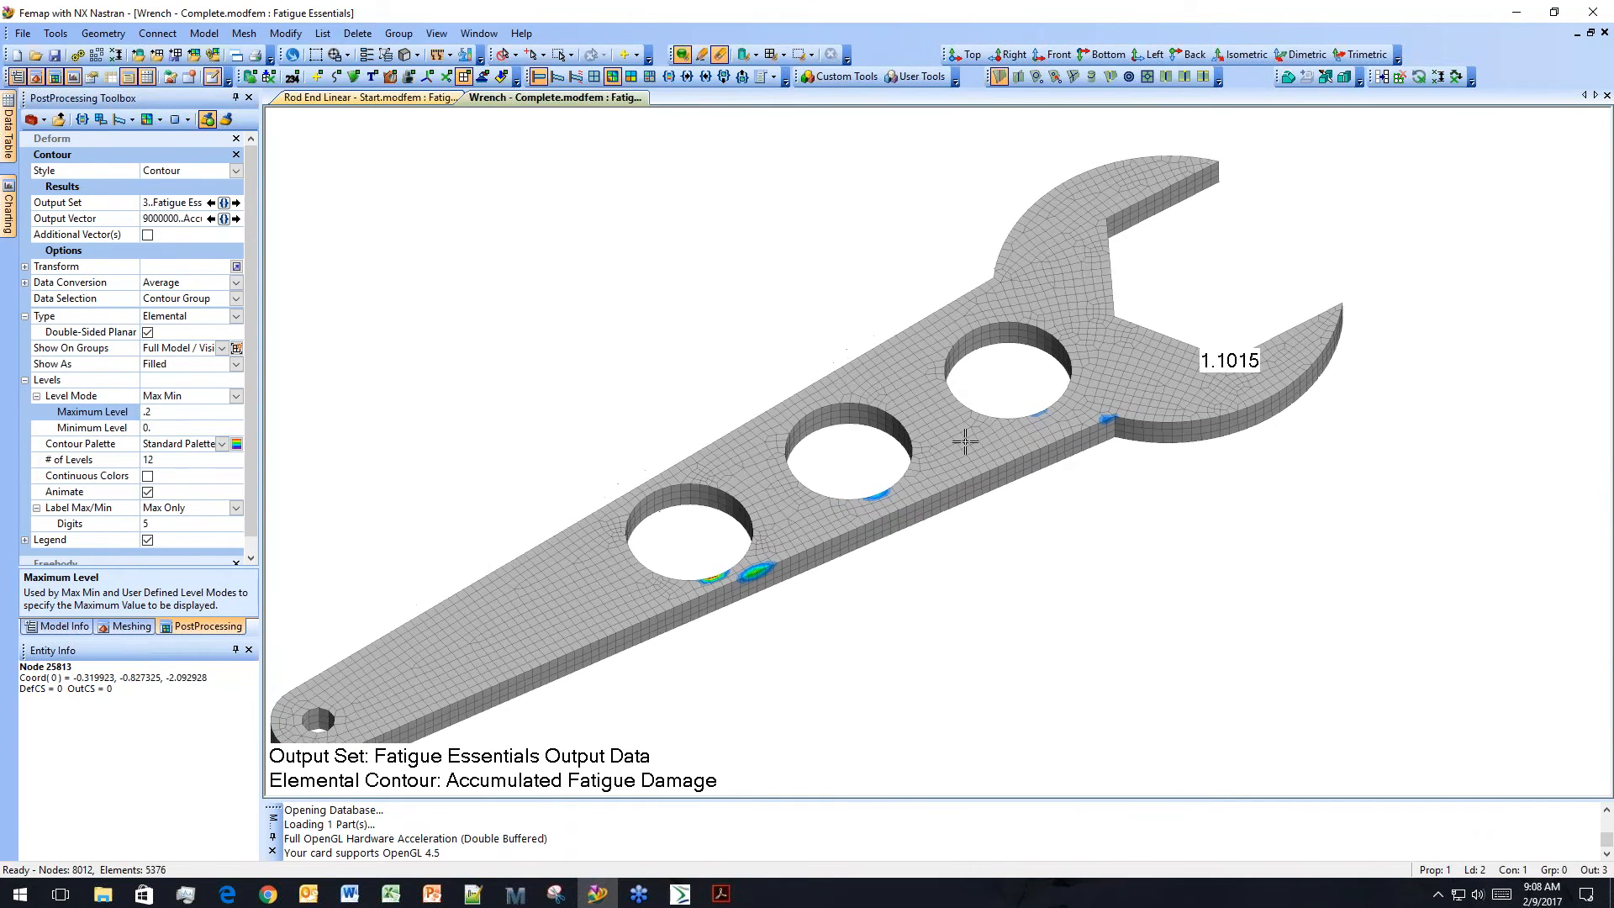
scroll(965, 442, down, 1)
ctrl+middle_drag(973, 432, 976, 410)
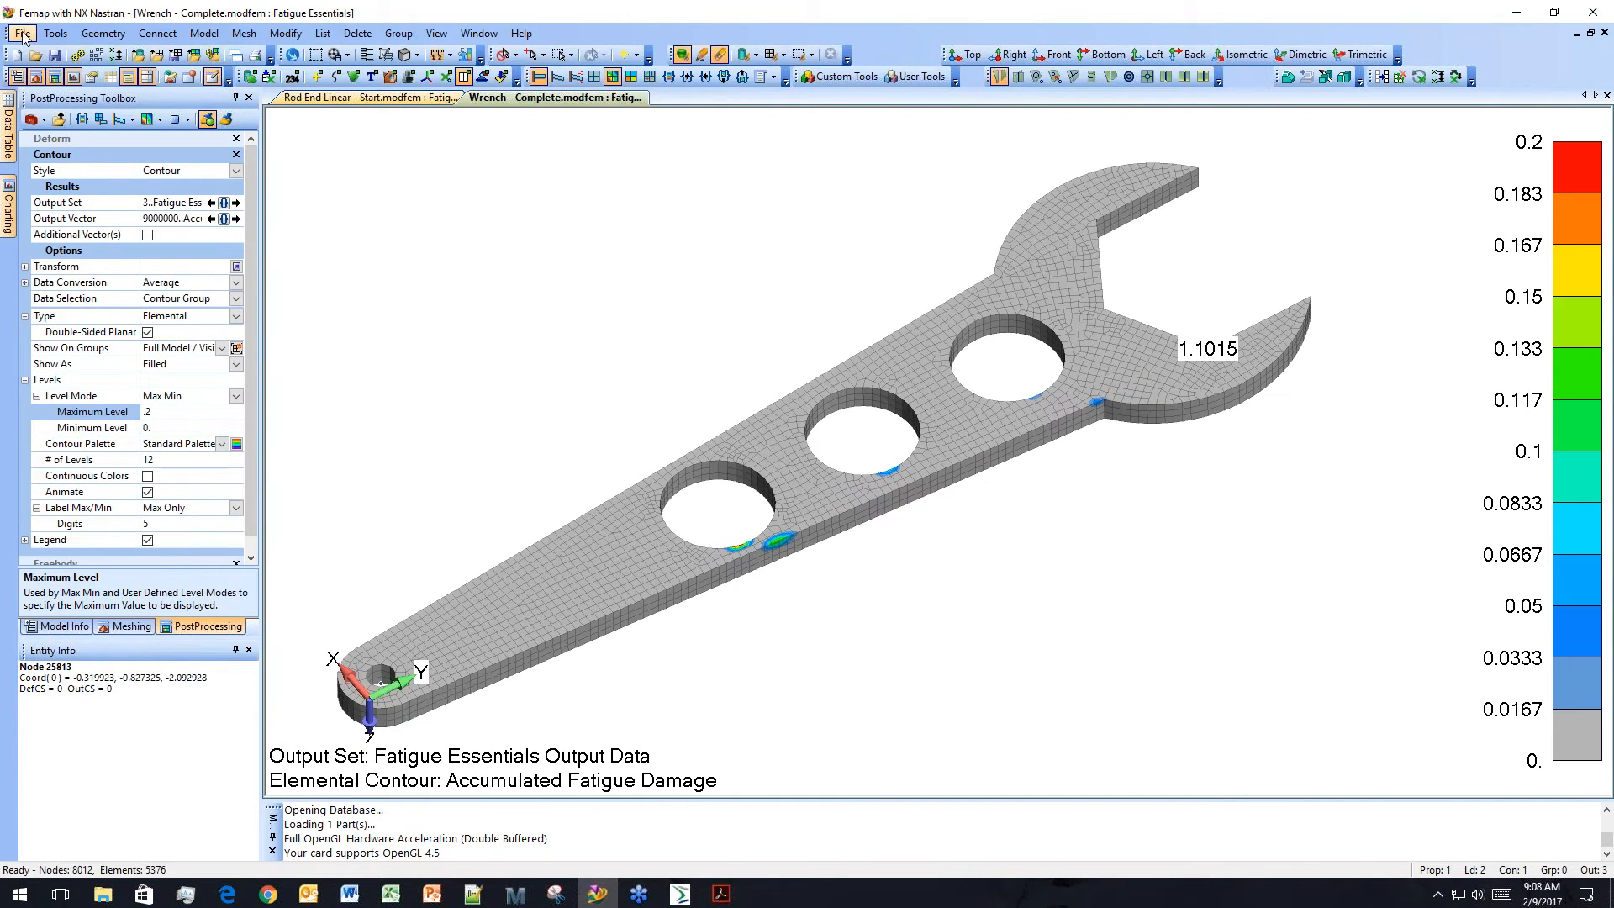
Open the model Wind Turbine Tower - Complete.modfem and inspect the accumulated fatigue damage around the tower's base and its attached plates.
click(35, 54)
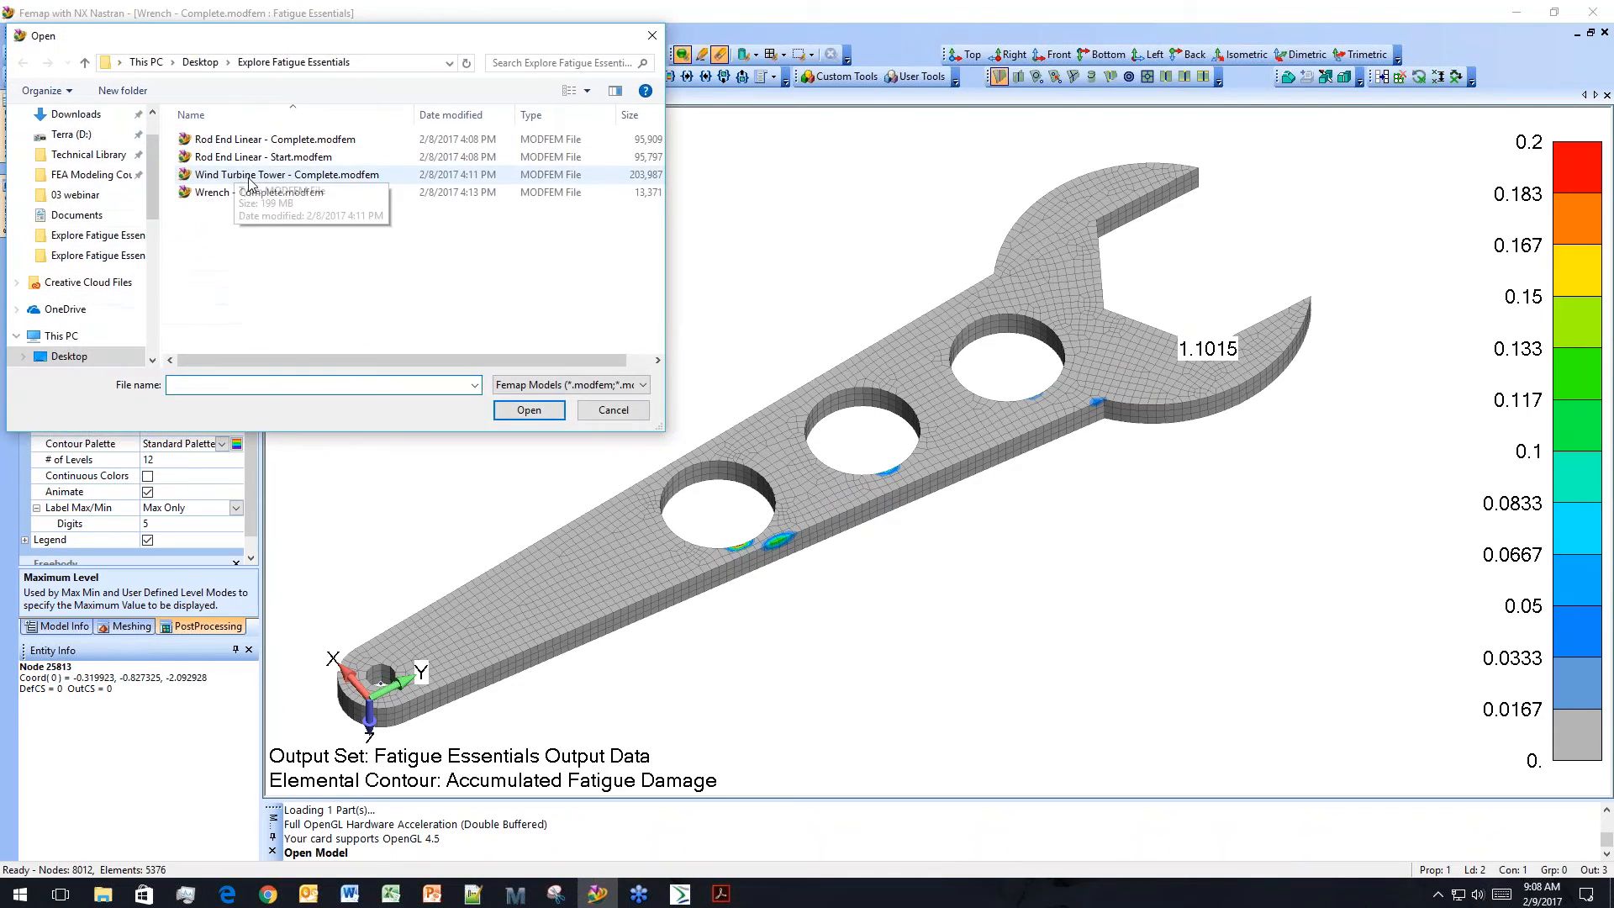
double_click(304, 176)
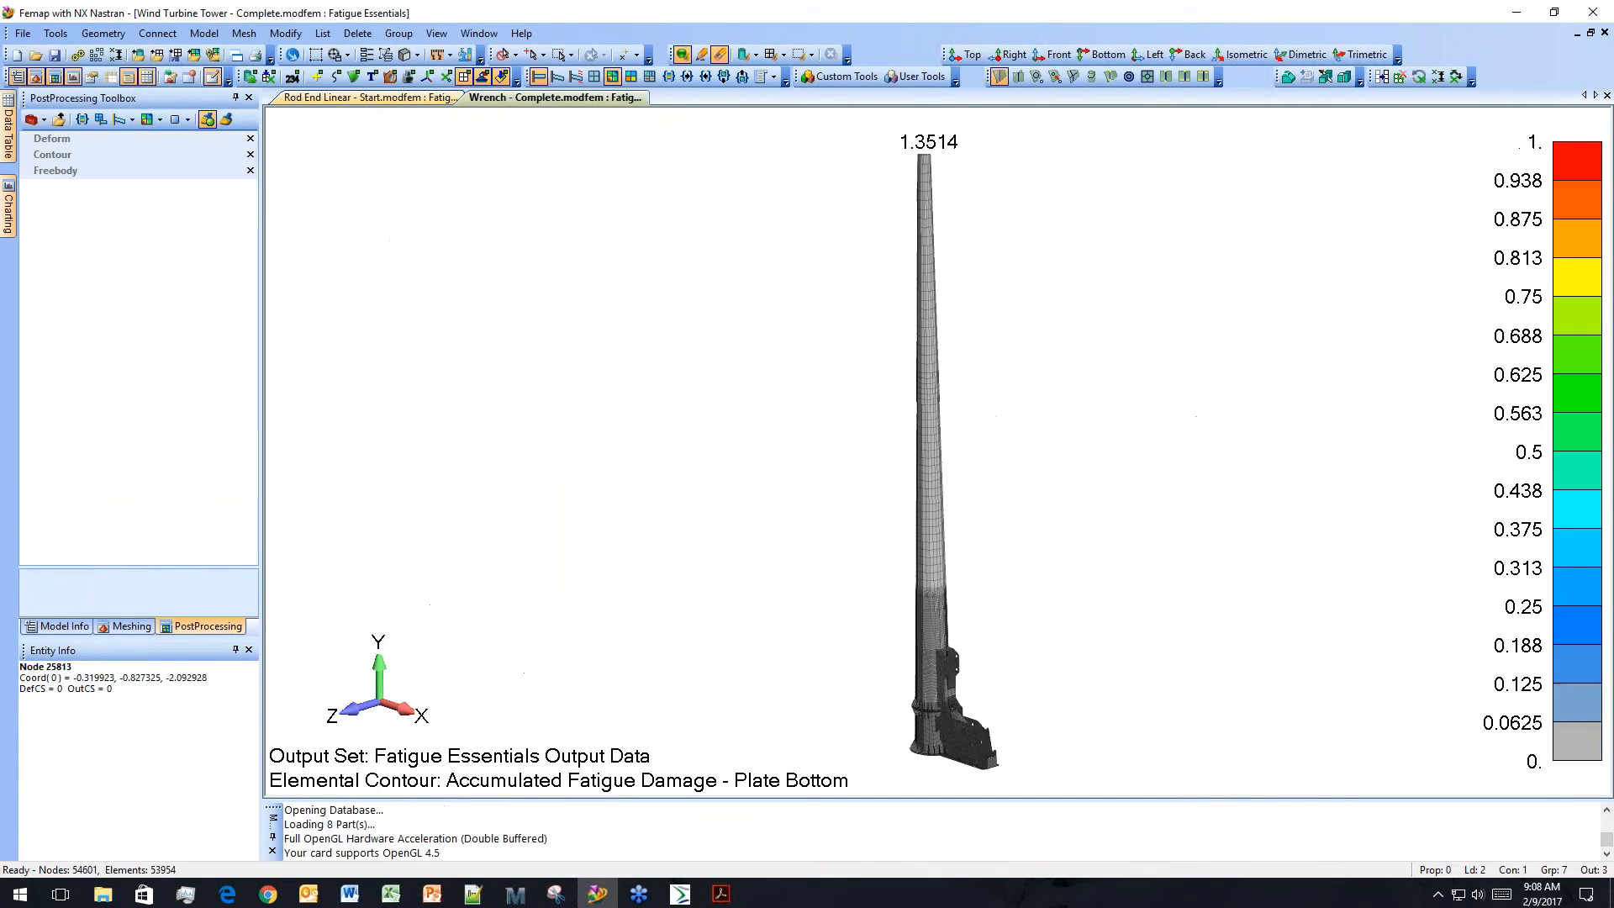
middle_drag(925, 477, 981, 506)
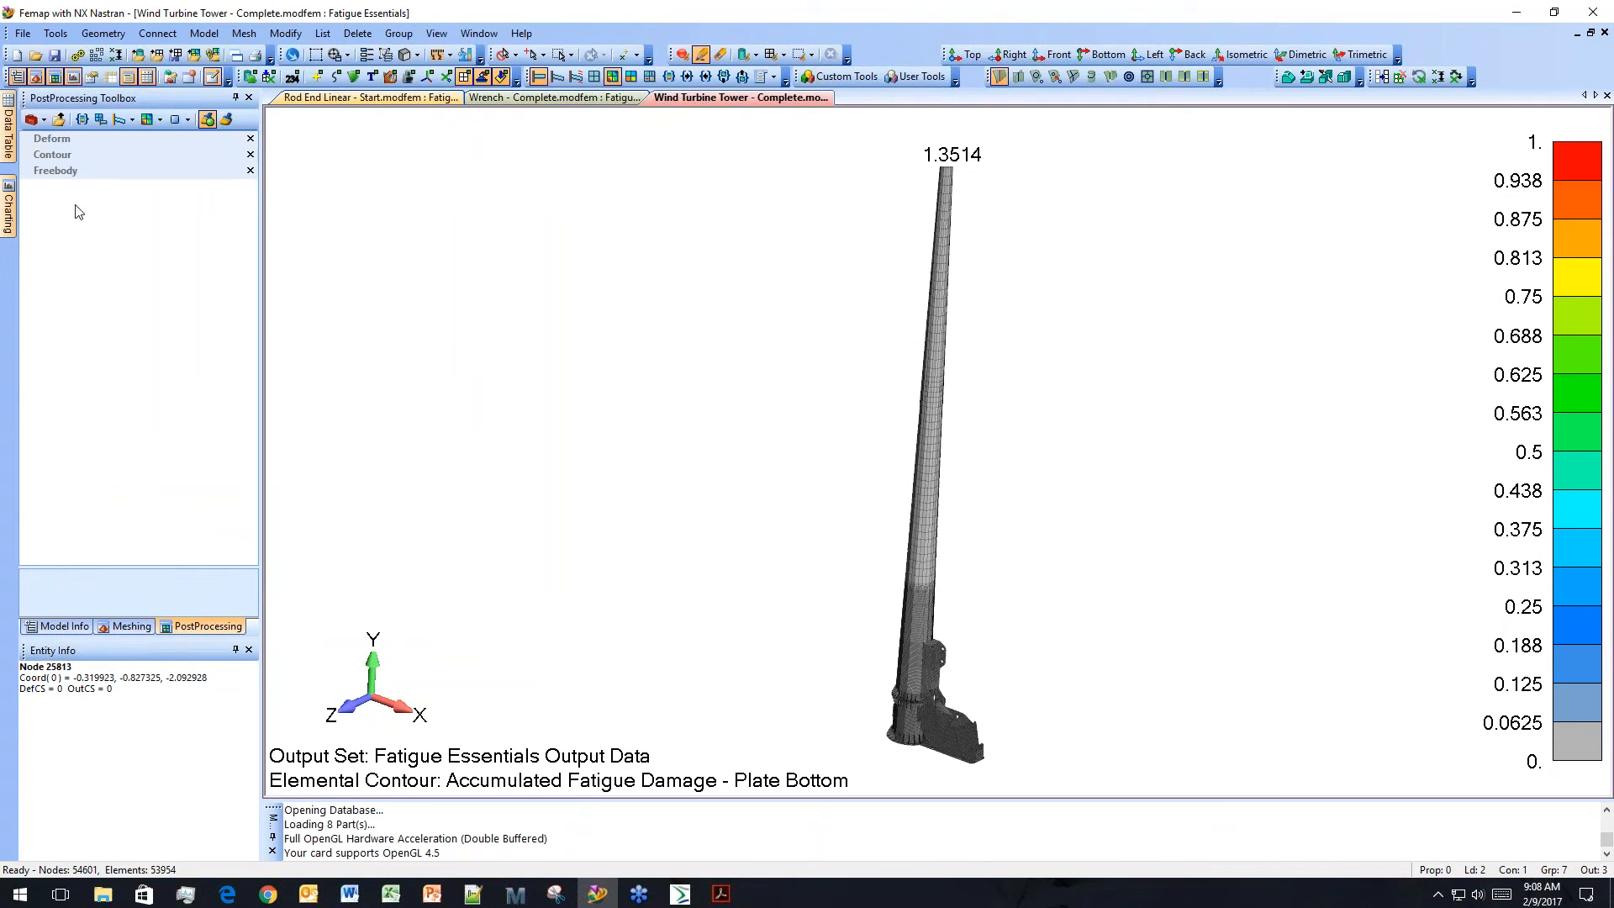
middle_drag(929, 538, 968, 502)
ctrl+middle_drag(937, 664, 925, 563)
scroll(908, 638, up, 5)
scroll(908, 637, up, 5)
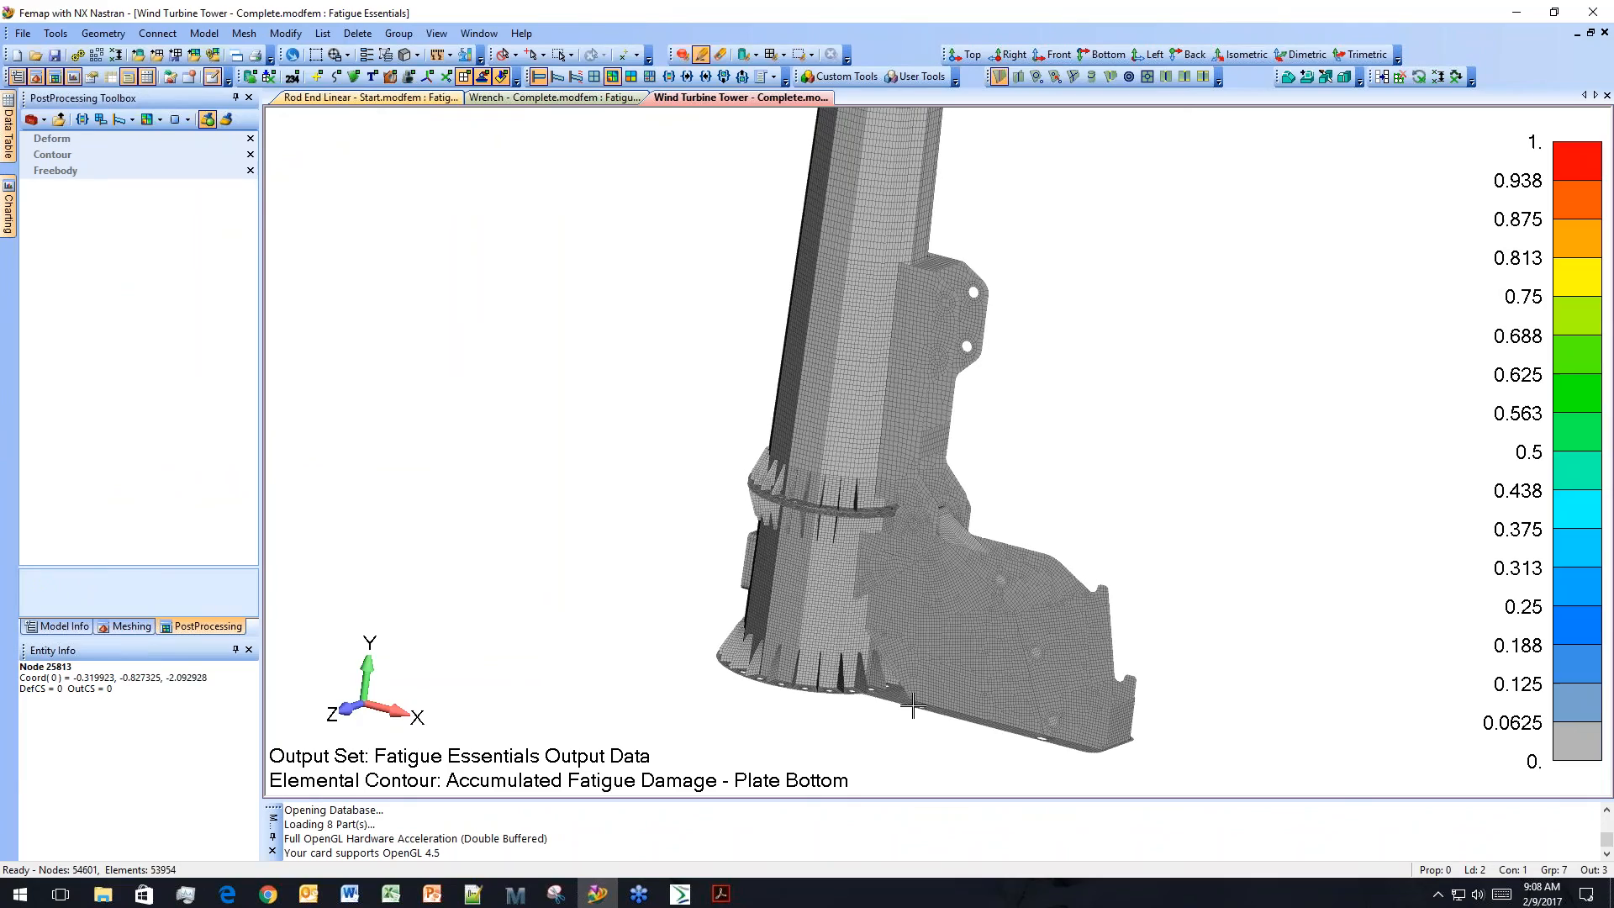
middle_drag(992, 621, 1288, 675)
middle_drag(707, 544, 723, 549)
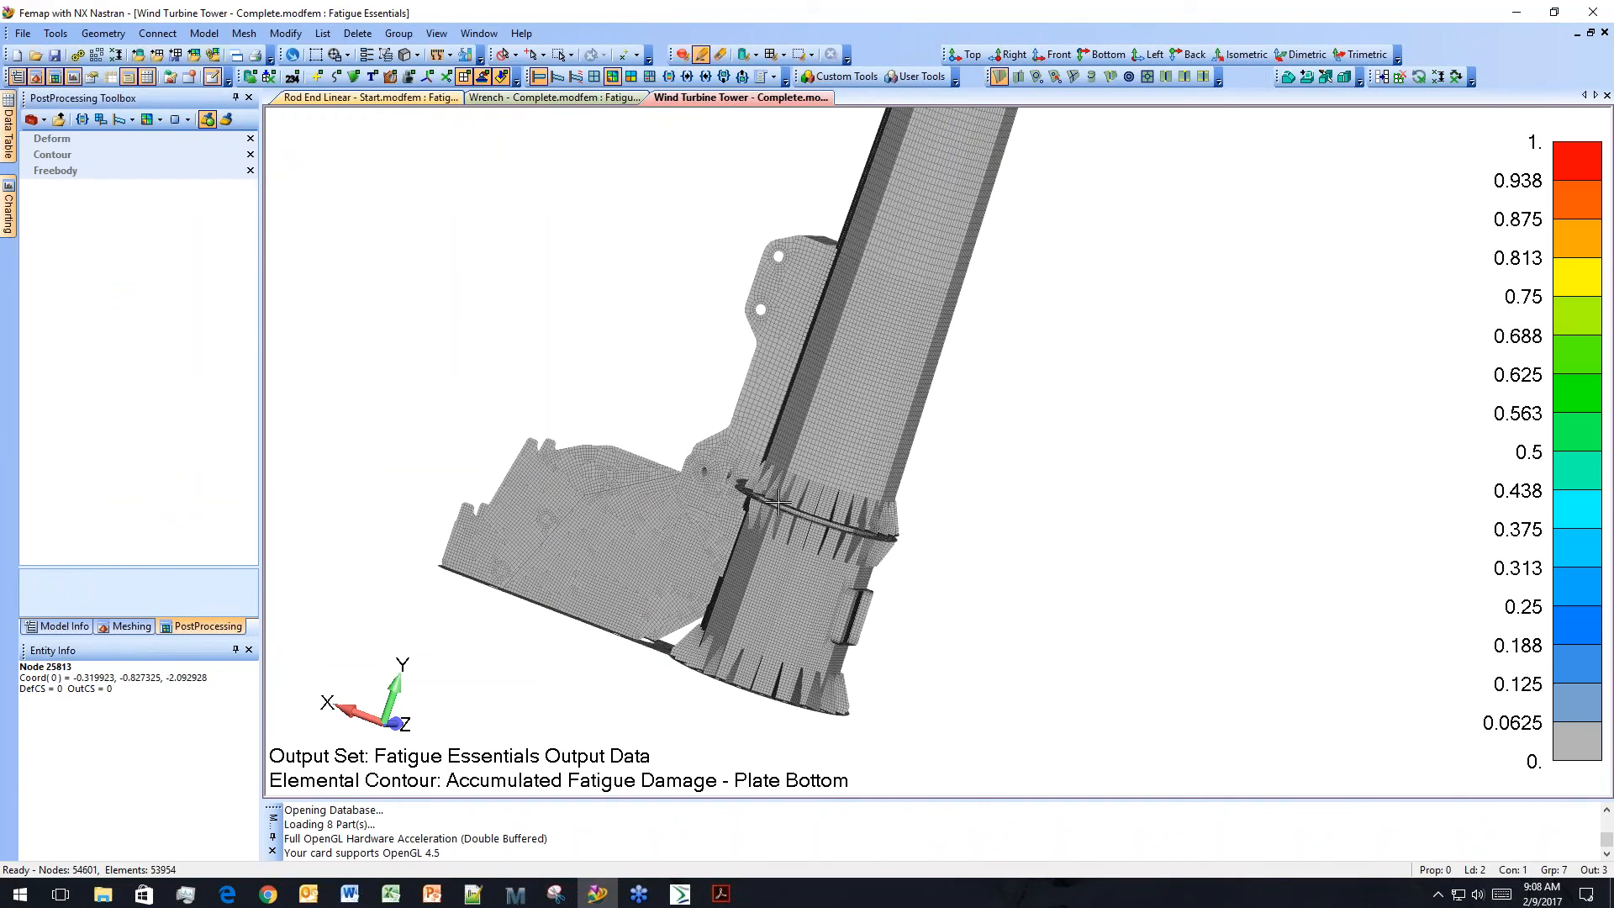
Examine the accumulated fatigue damage beside the gussets under the wind turbine tower's upper flange.
scroll(857, 512, up, 5)
middle_drag(788, 473, 1146, 555)
middle_drag(677, 457, 736, 659)
ctrl+middle_drag(811, 281, 771, 641)
ctrl+middle_drag(891, 304, 850, 673)
scroll(855, 533, up, 4)
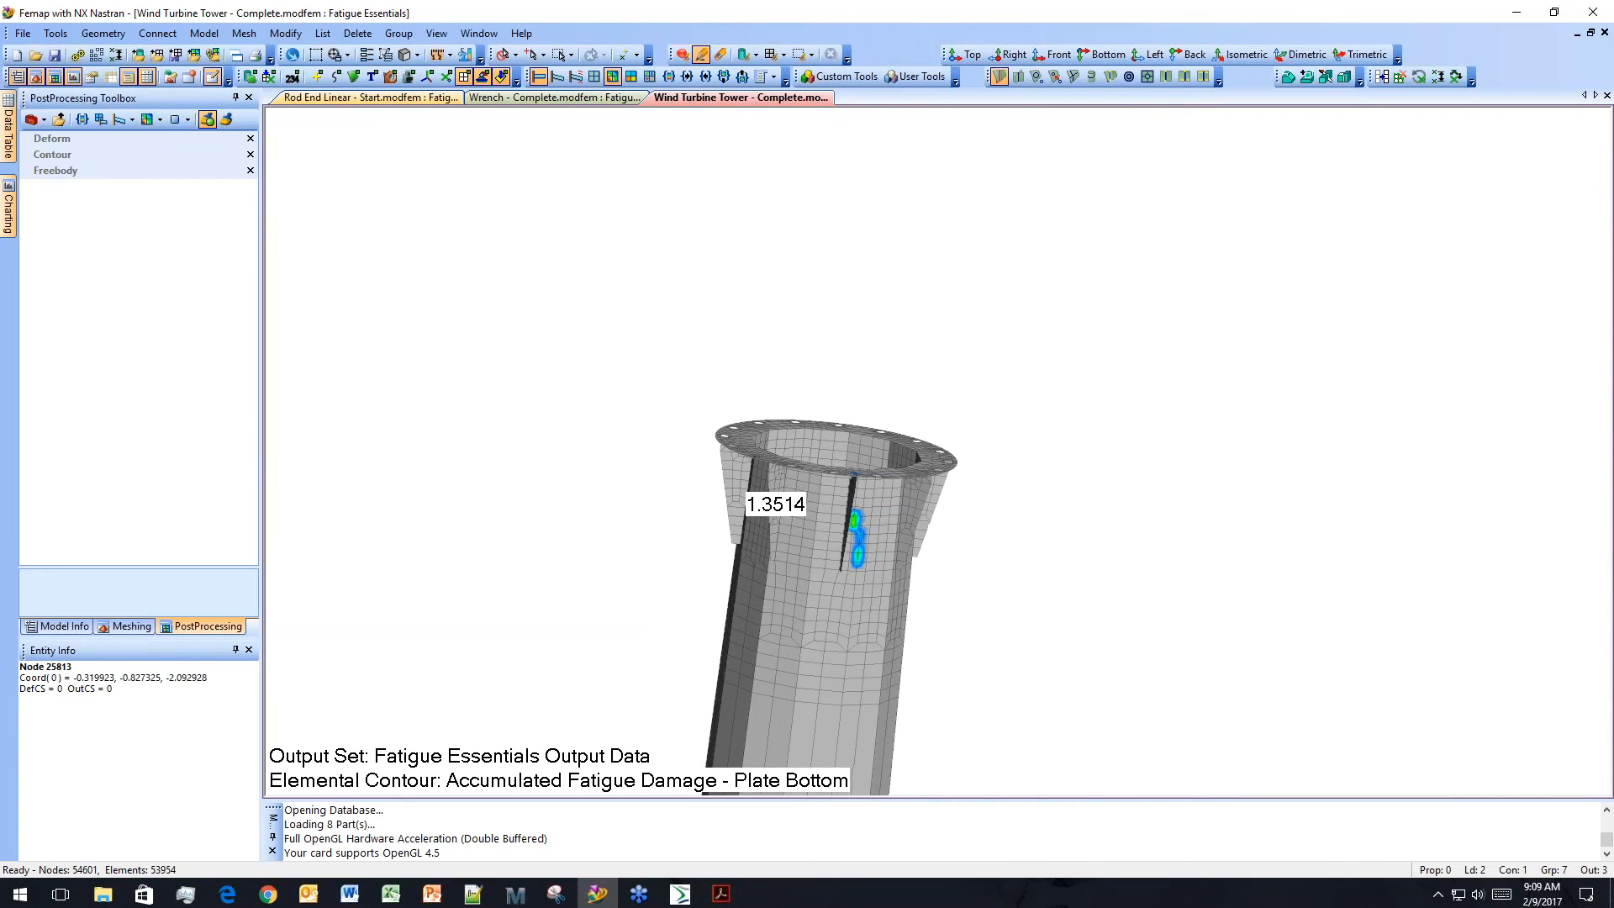
scroll(821, 579, up, 3)
middle_drag(821, 579, 981, 504)
middle_drag(834, 437, 807, 522)
scroll(807, 519, up, 4)
scroll(785, 446, down, 1)
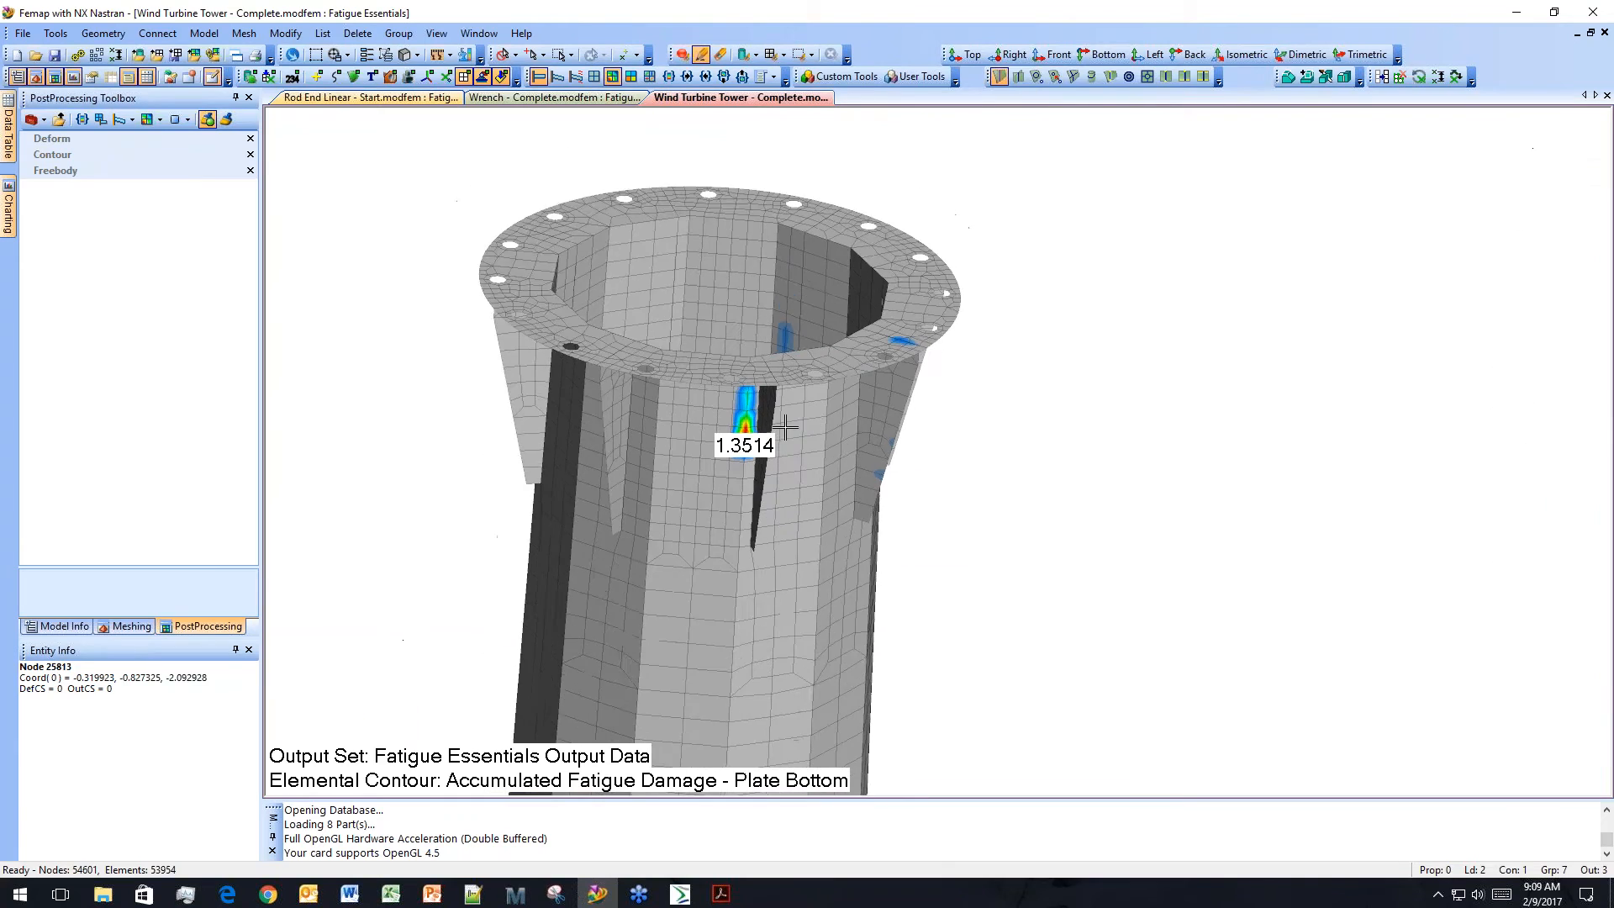
scroll(784, 428, down, 2)
middle_drag(784, 428, 807, 518)
scroll(795, 471, down, 5)
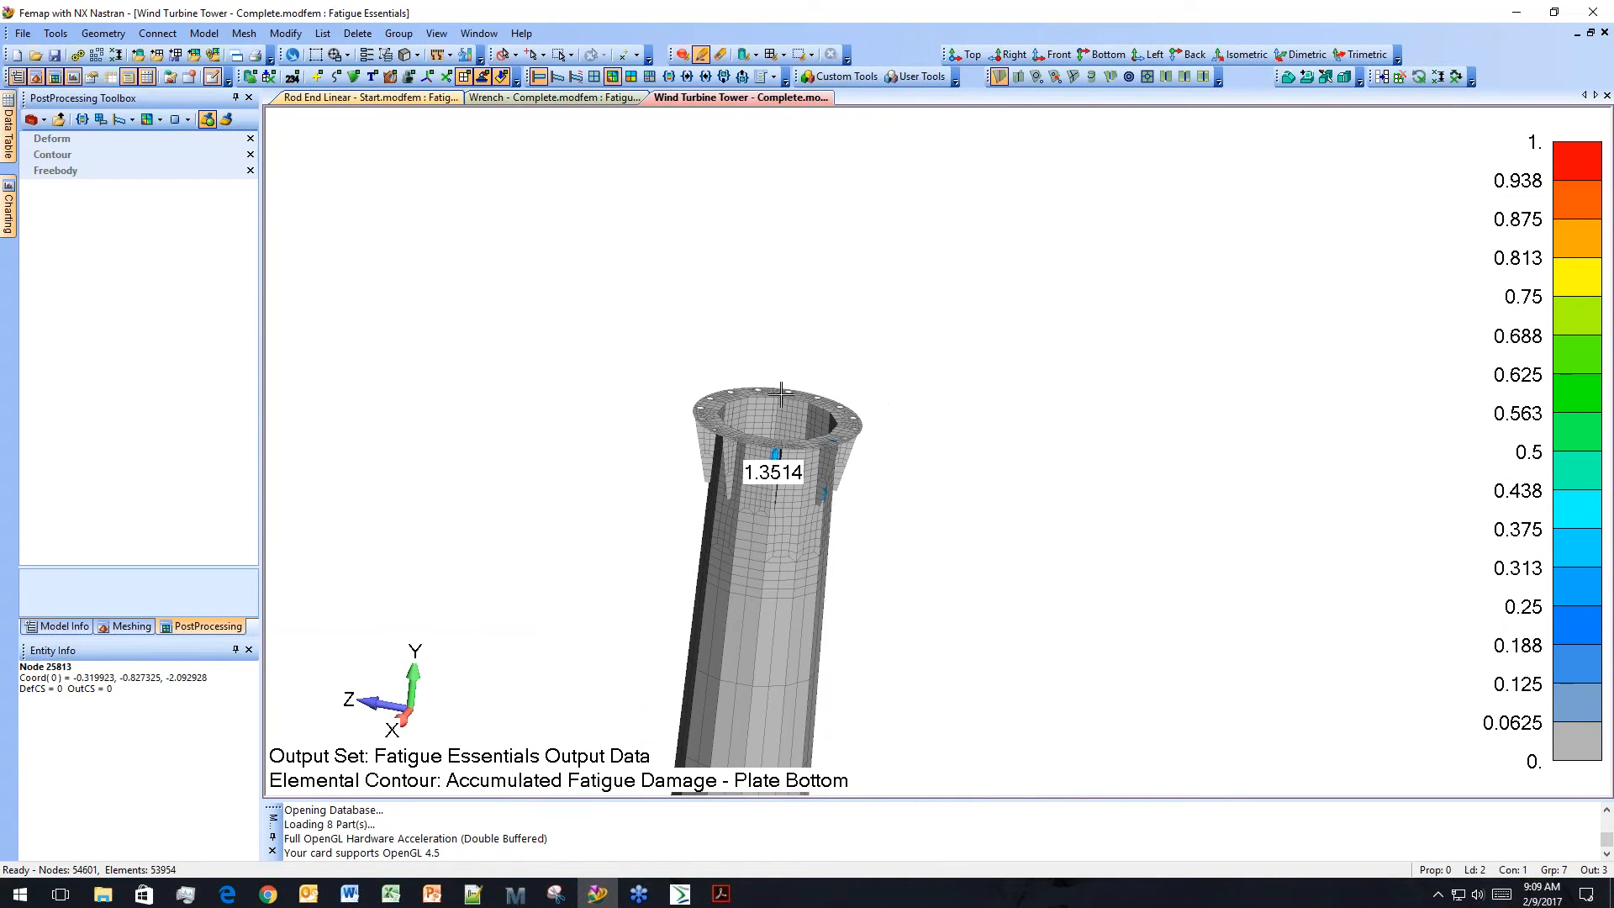
Examine the damage contour down the tower's shaft to its base.
ctrl+middle_drag(787, 531, 843, 323)
scroll(854, 470, down, 8)
ctrl+middle_drag(853, 471, 844, 128)
middle_drag(843, 213, 817, 458)
middle_drag(822, 380, 908, 522)
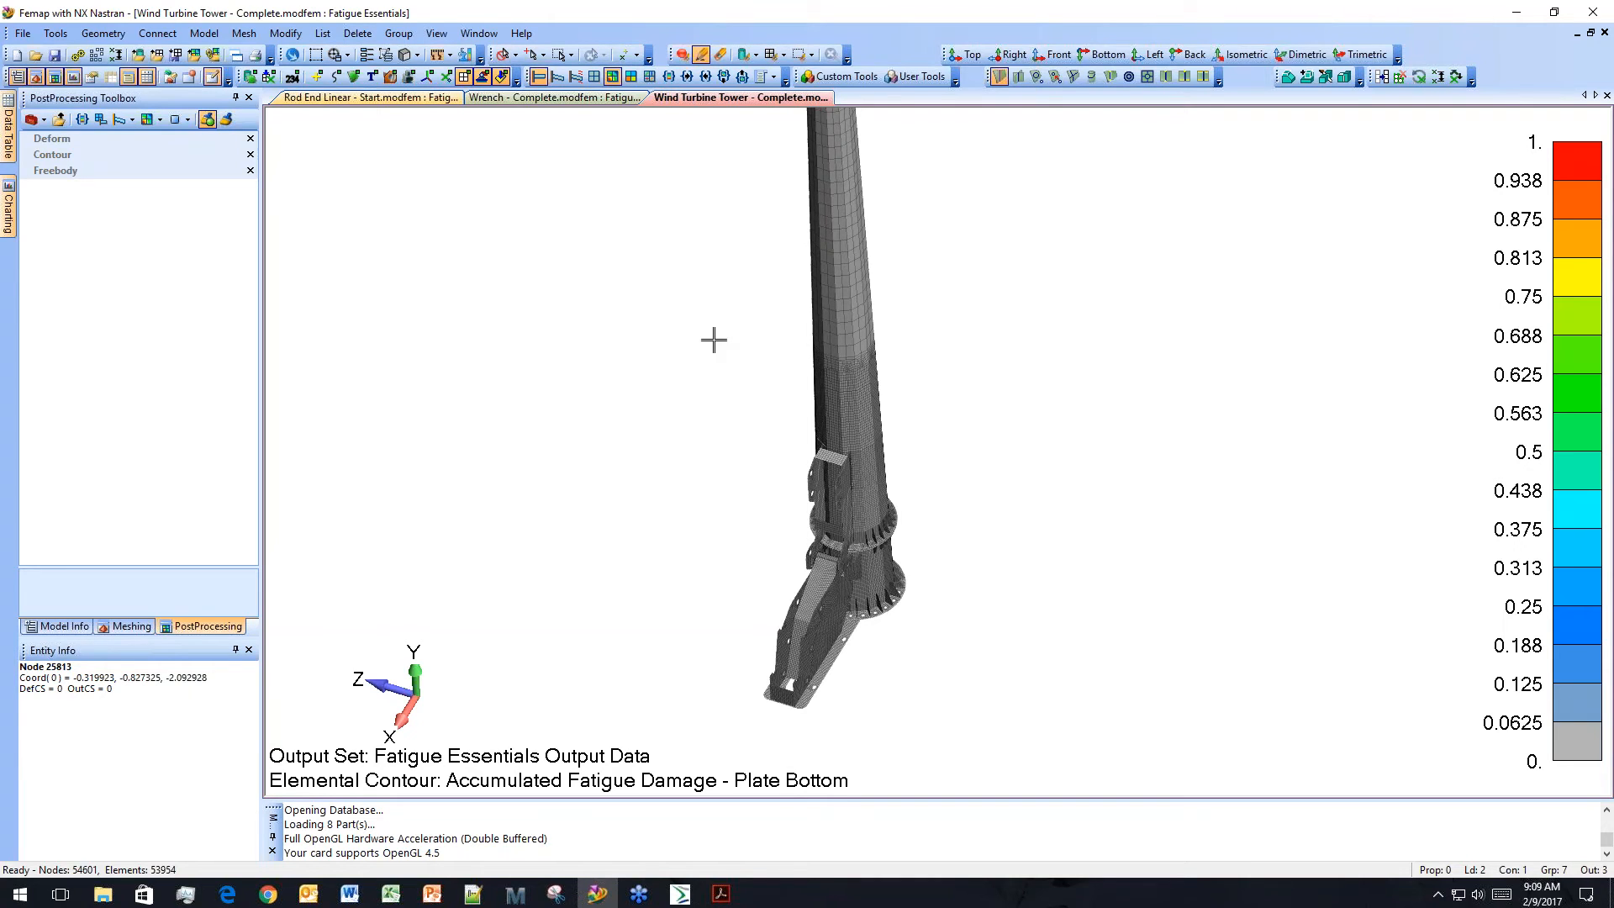
Inspect the maximum-damage spot next to the gusset below the tower's upper flange again from several angles.
middle_drag(868, 461, 886, 490)
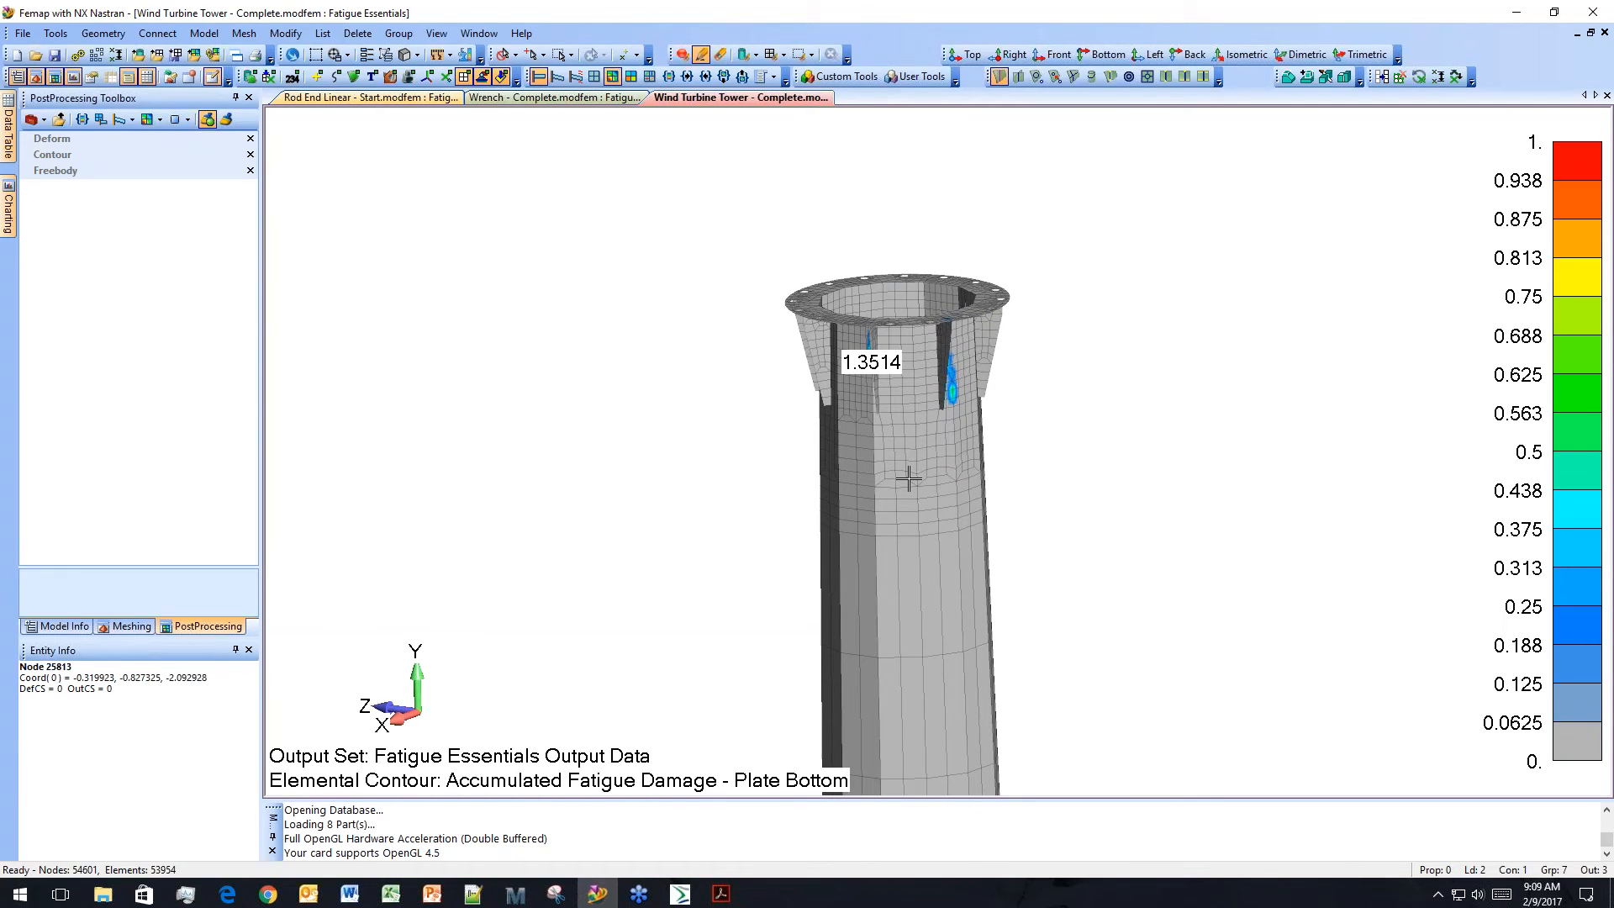
middle_drag(902, 450, 1060, 435)
scroll(905, 498, up, 4)
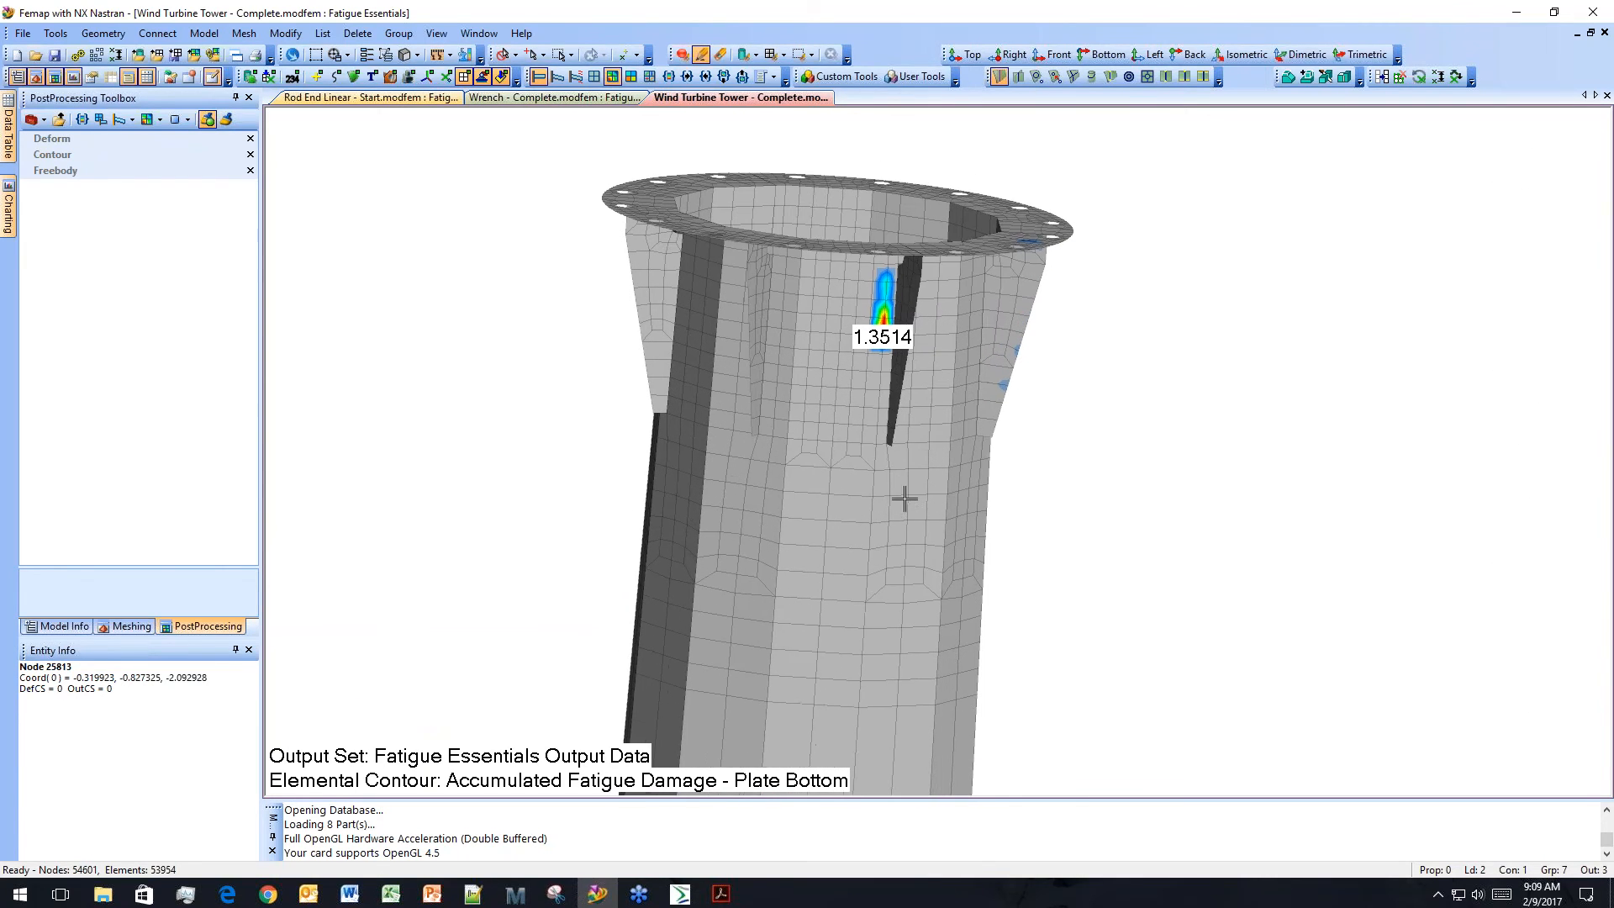
middle_drag(925, 439, 947, 472)
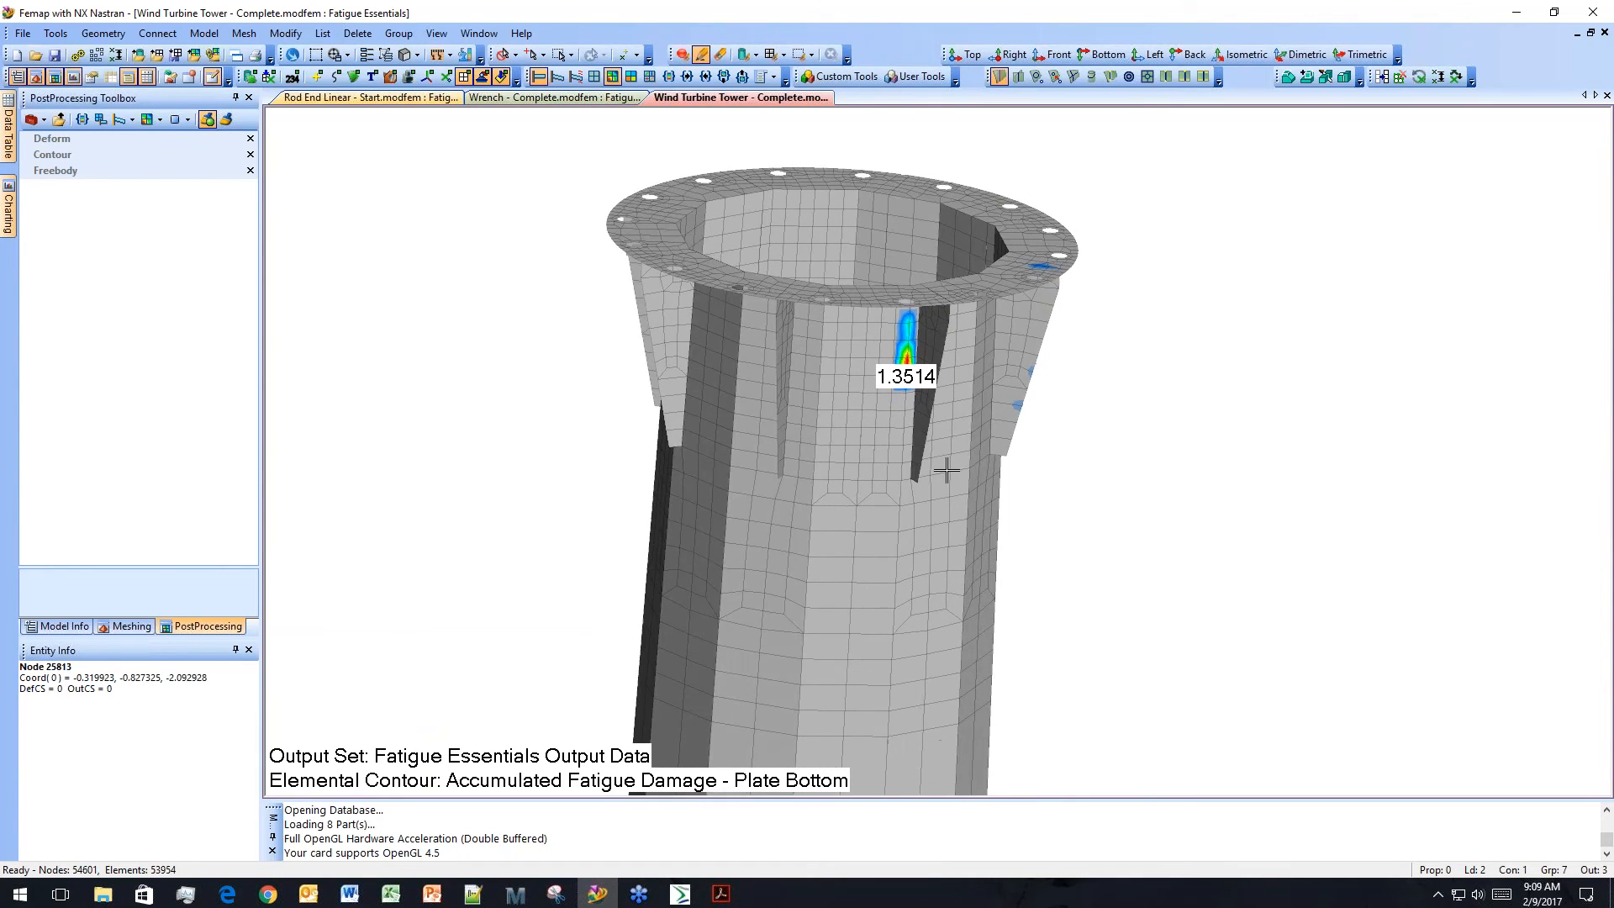
middle_drag(945, 412, 925, 395)
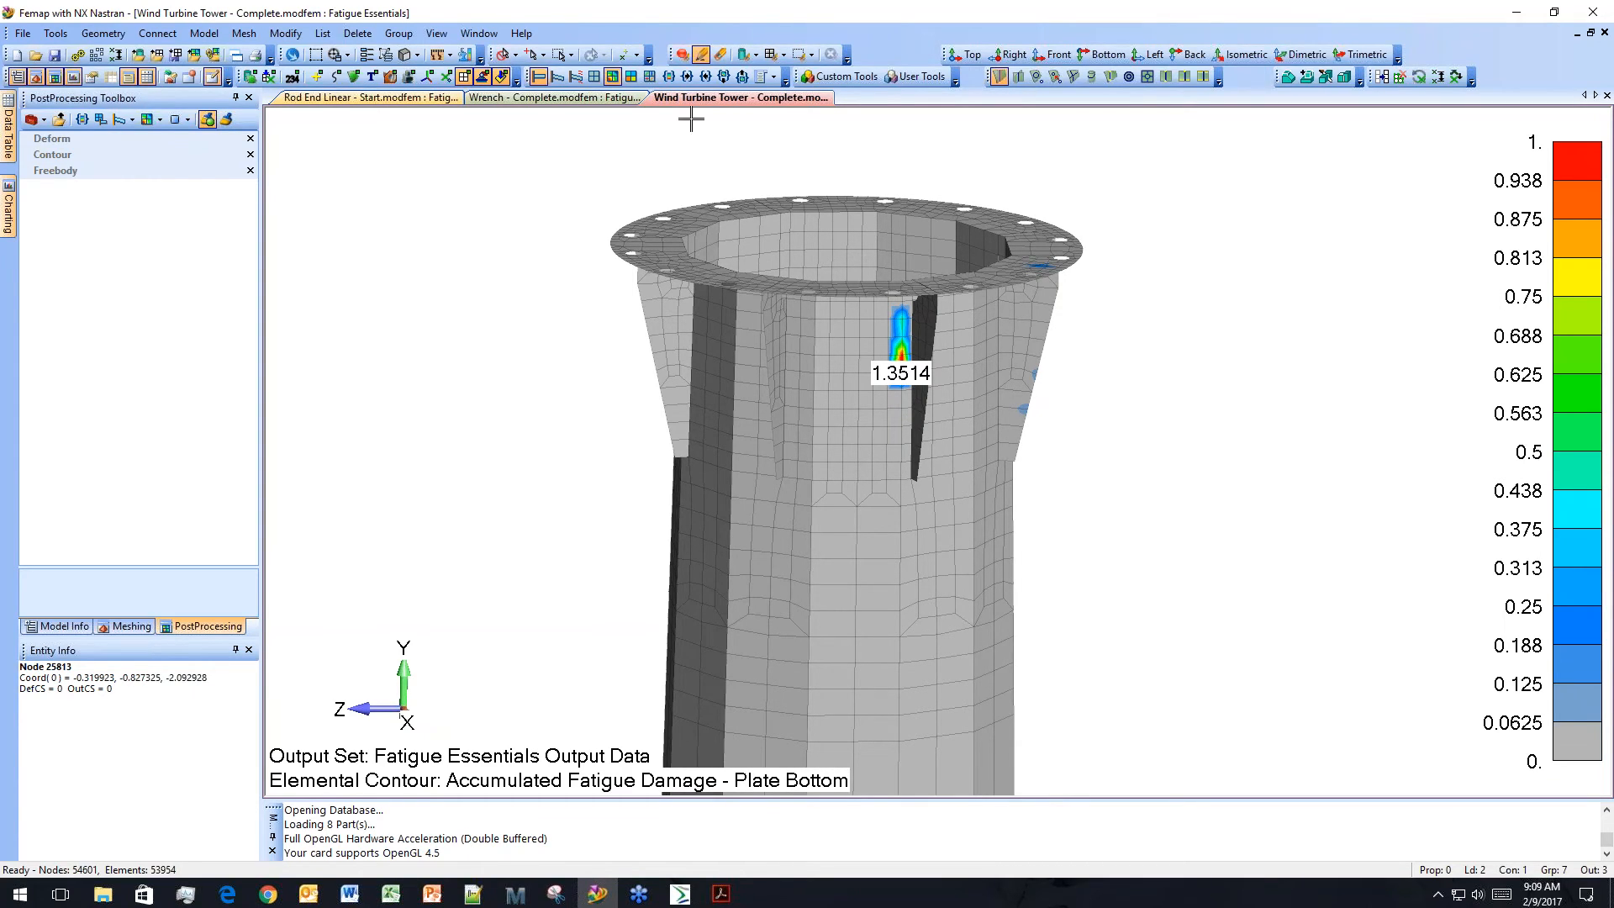
Return to the Rod End Linear - Start.modfem model and view the fatigue damage at its neck groove and eye bore.
click(370, 97)
mouse_move(1096, 511)
middle_down()
mouse_move(1059, 400)
mouse_move(1034, 490)
mouse_move(991, 514)
mouse_move(1078, 533)
middle_up()
scroll(991, 513, up, 2)
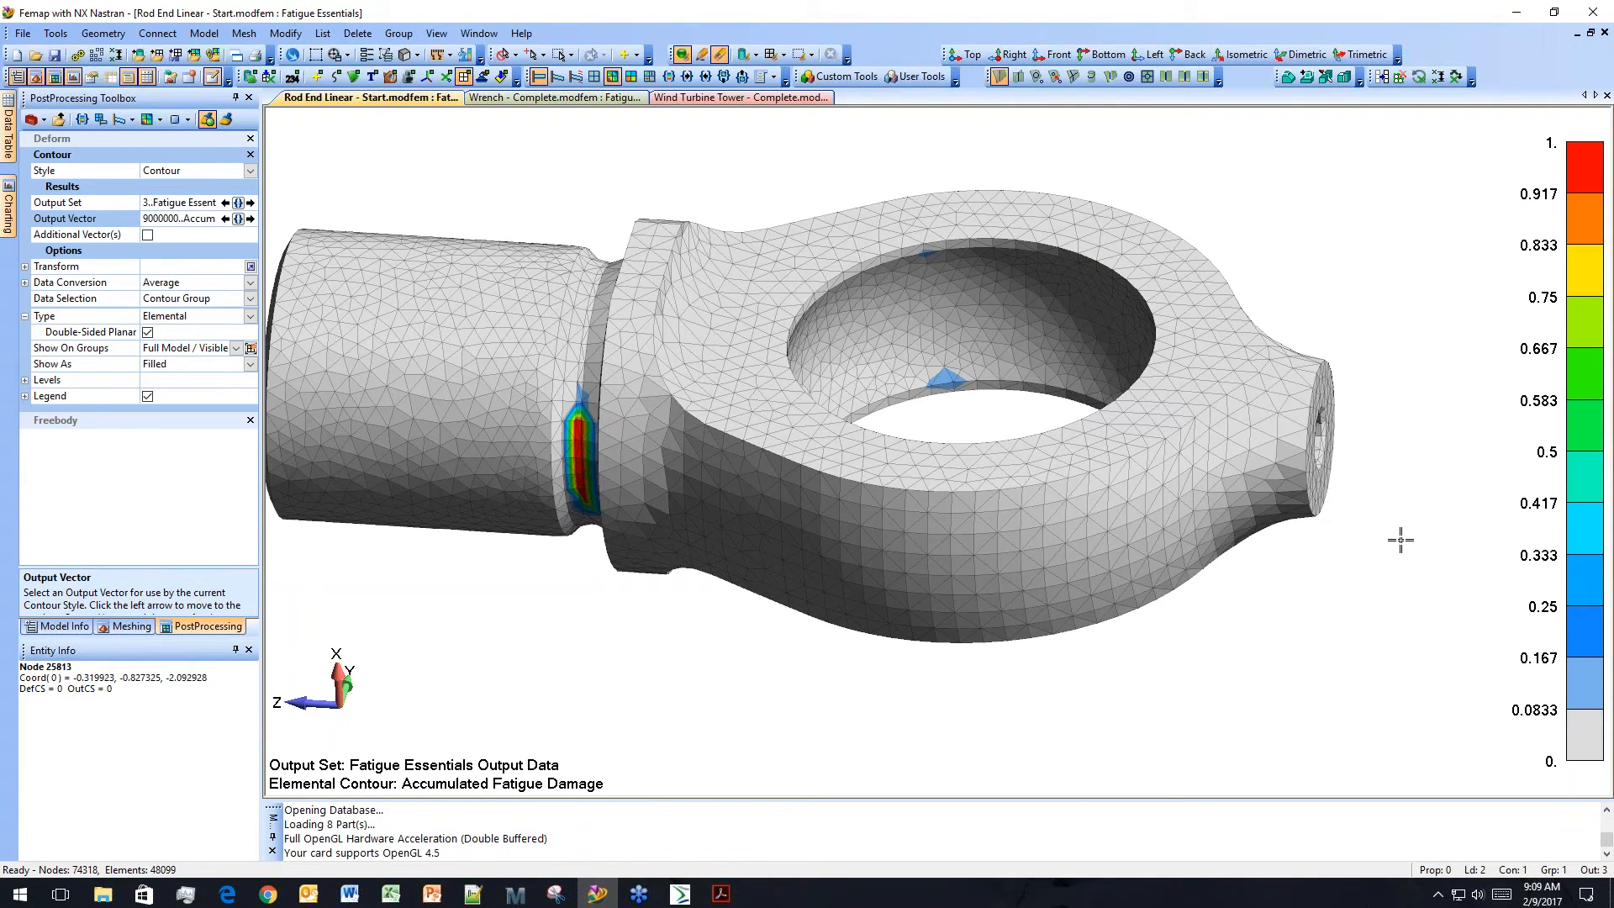
key(alt+Tab)
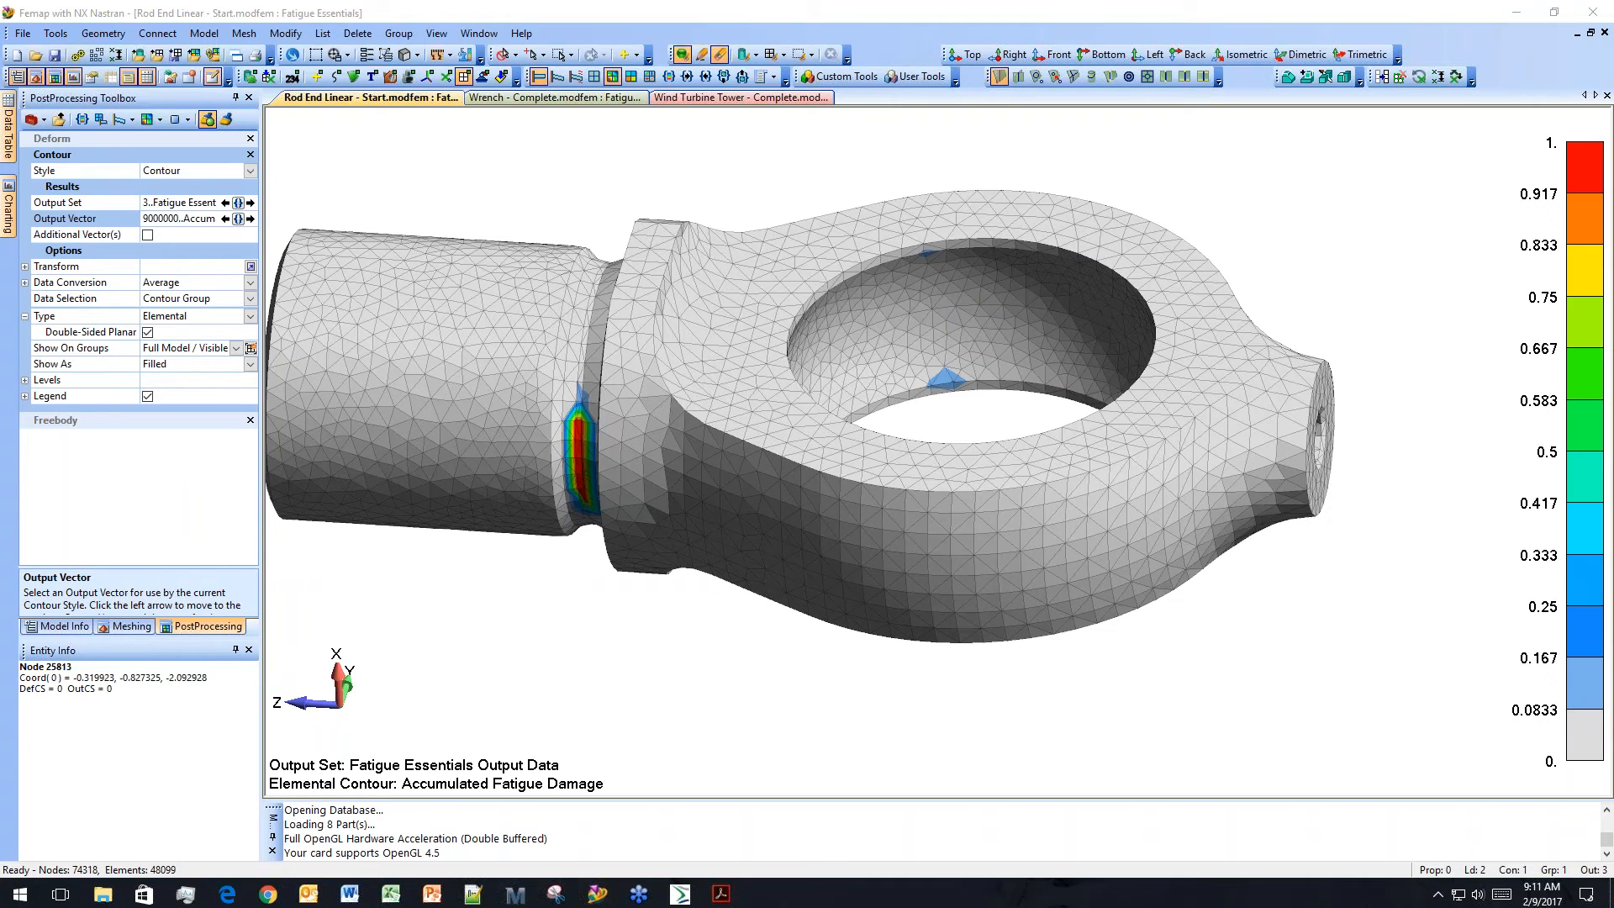
middle_drag(942, 454, 975, 488)
scroll(580, 447, up, 3)
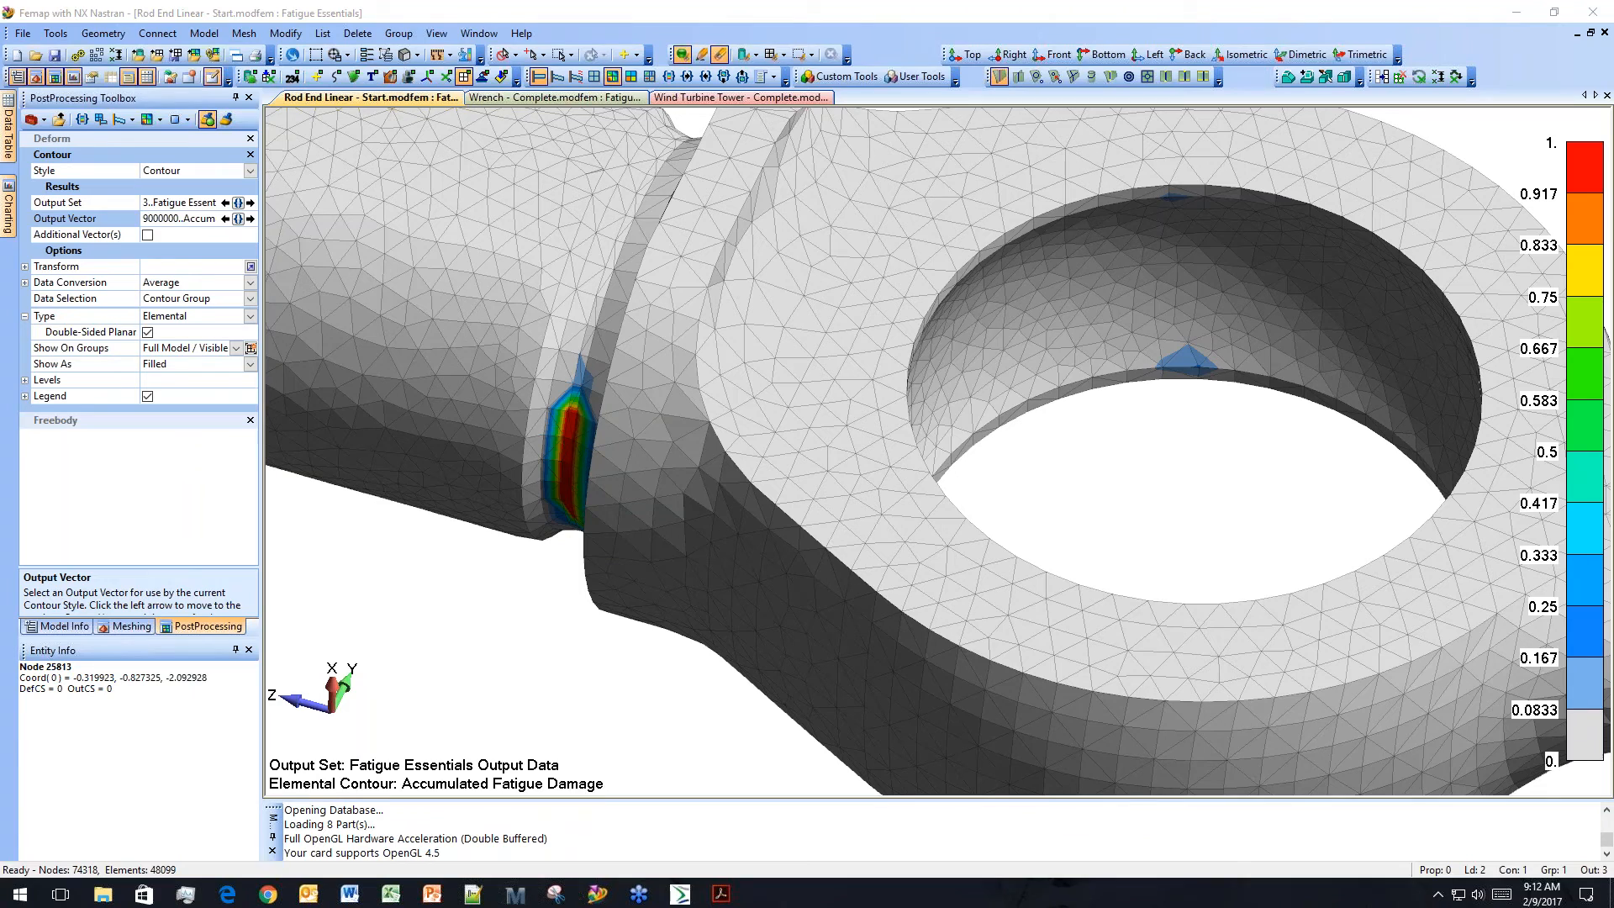
Switch to Fatigue Essentials, open the load case and stress detail editor, and view the load case stresses for detail 1005.
click(681, 893)
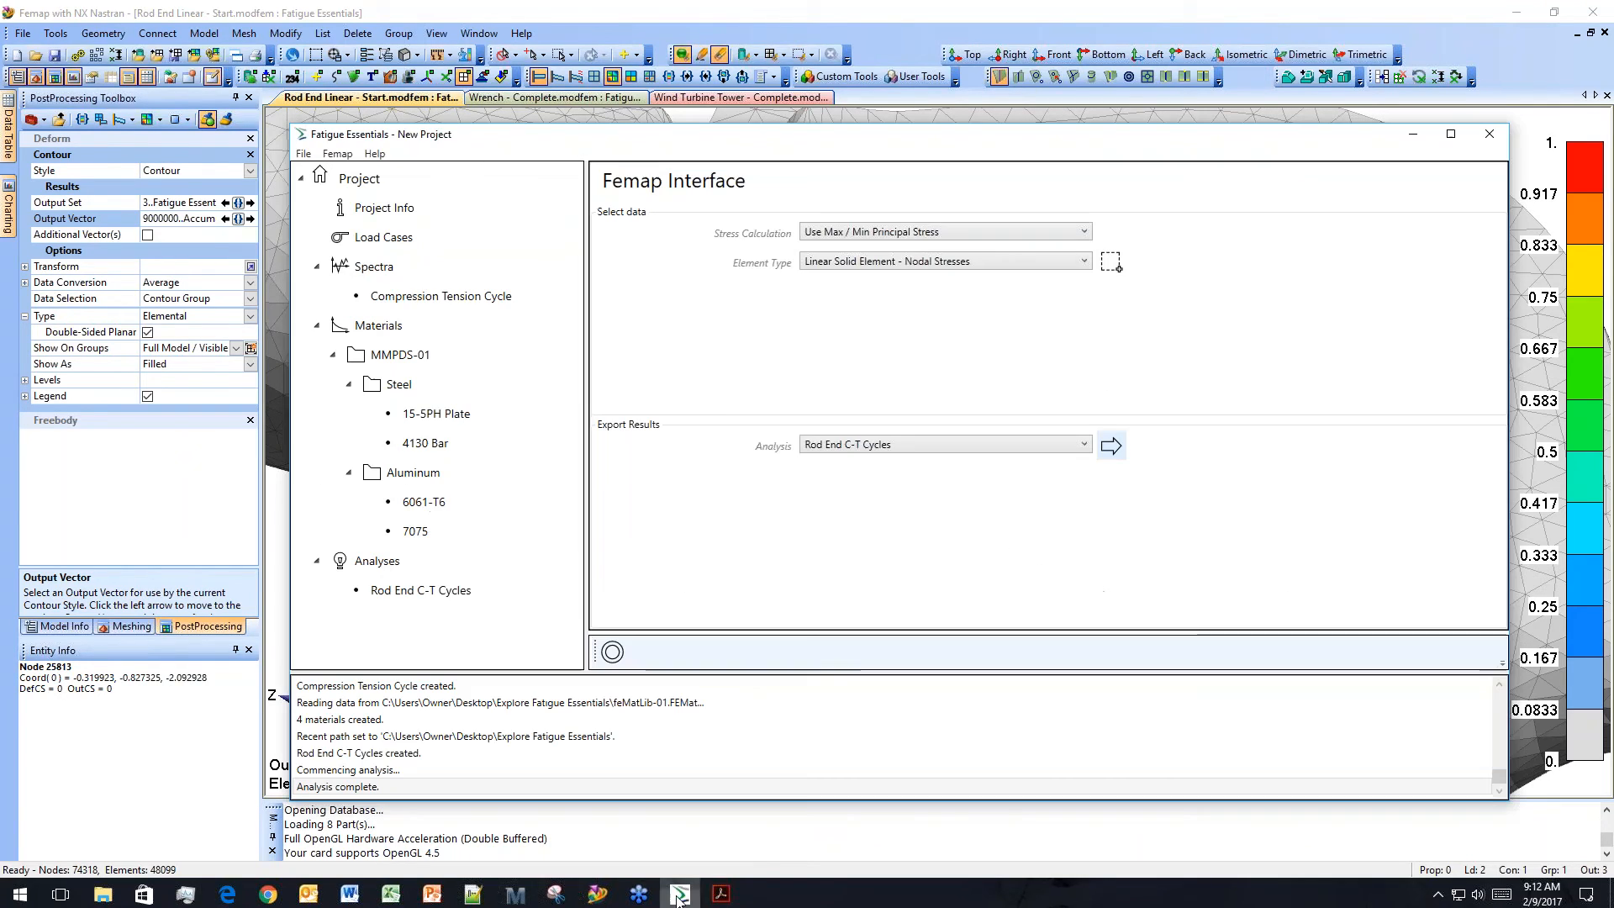
click(535, 237)
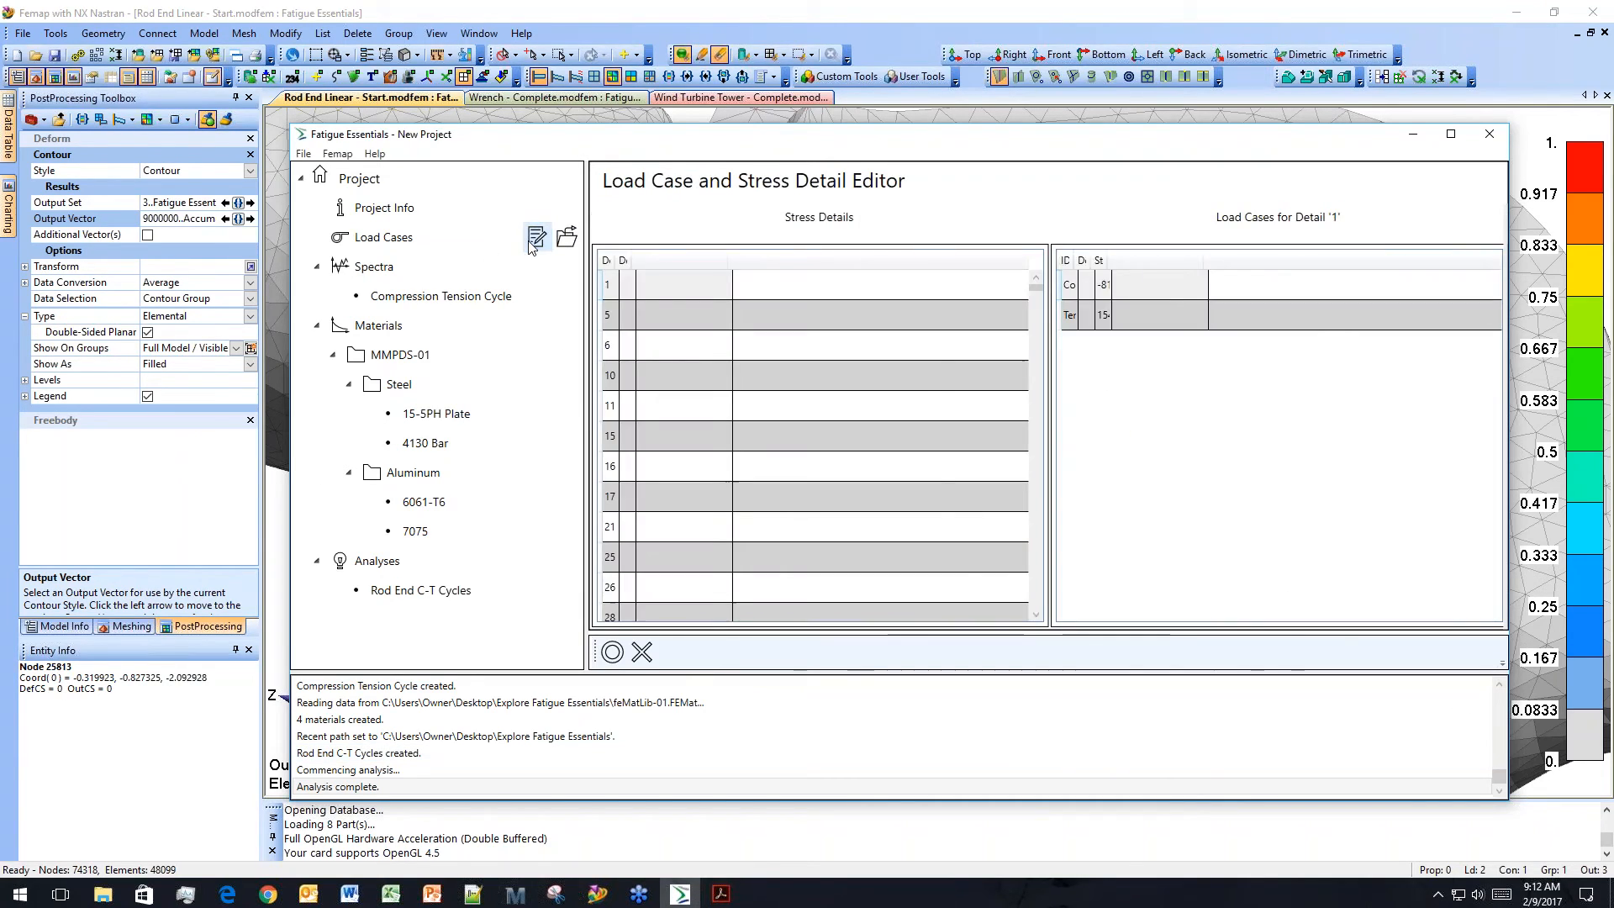
drag(1041, 292, 1039, 303)
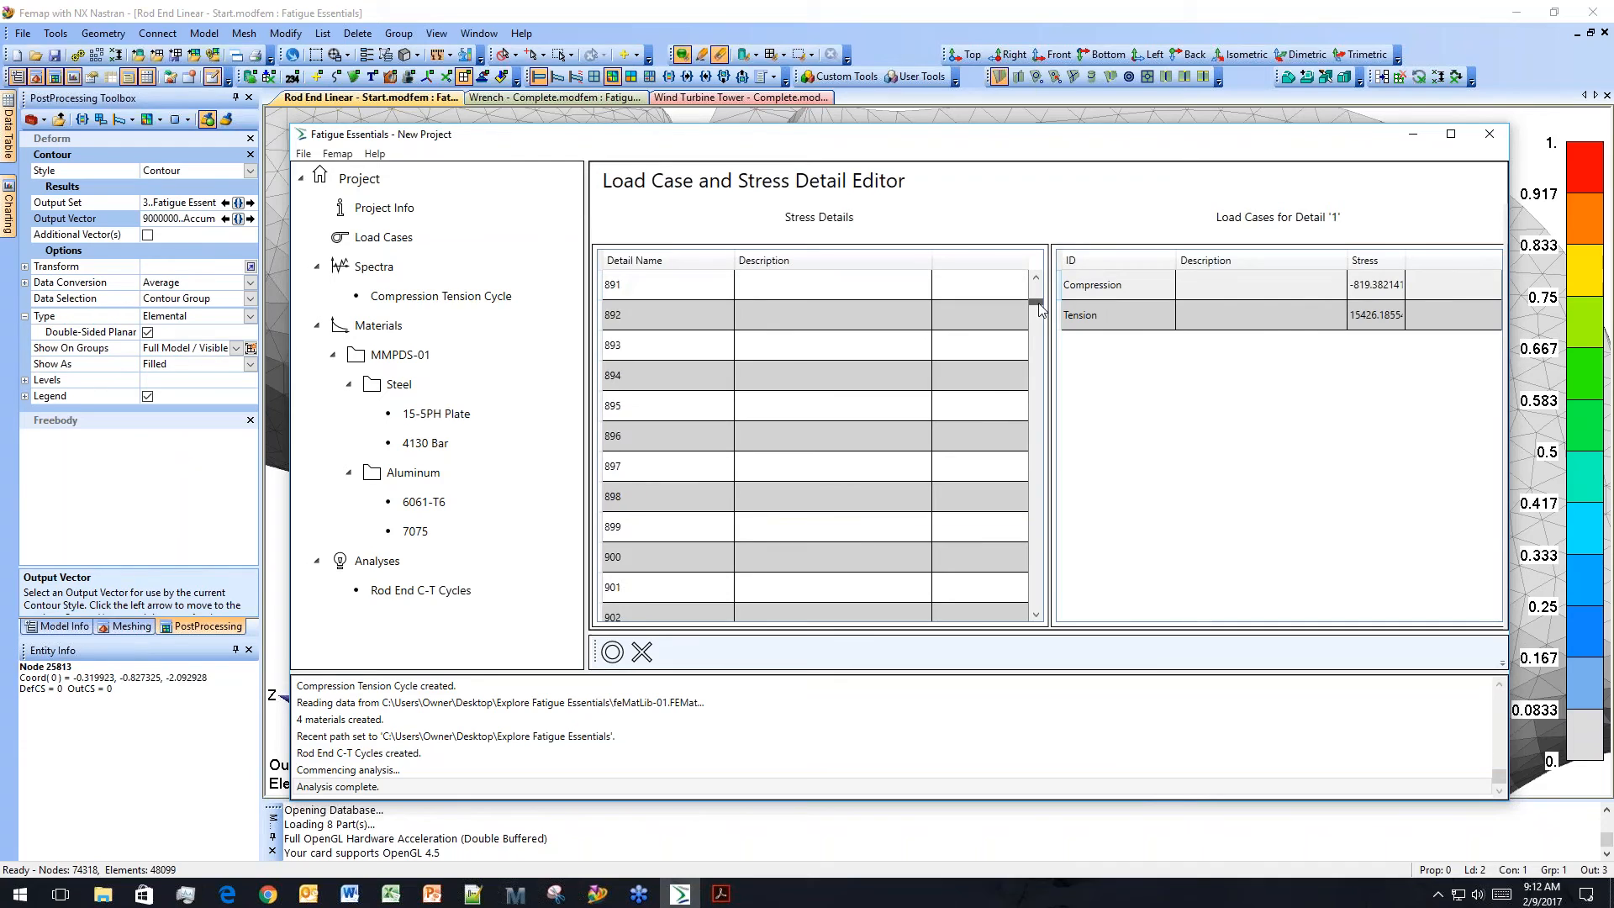
click(827, 346)
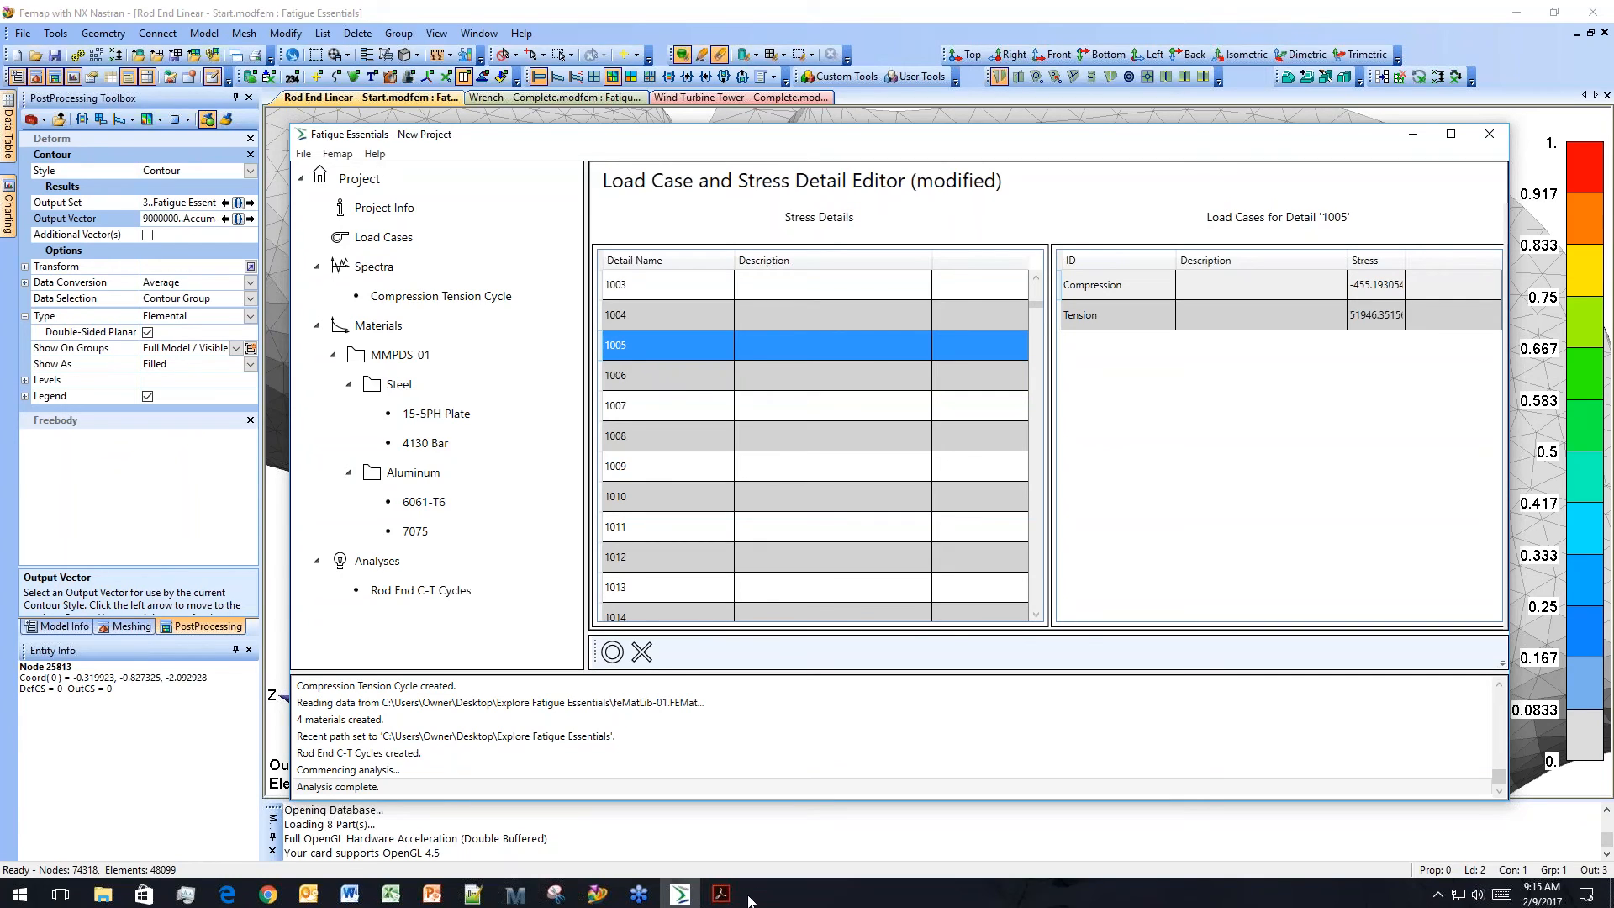
mouse_move(743, 905)
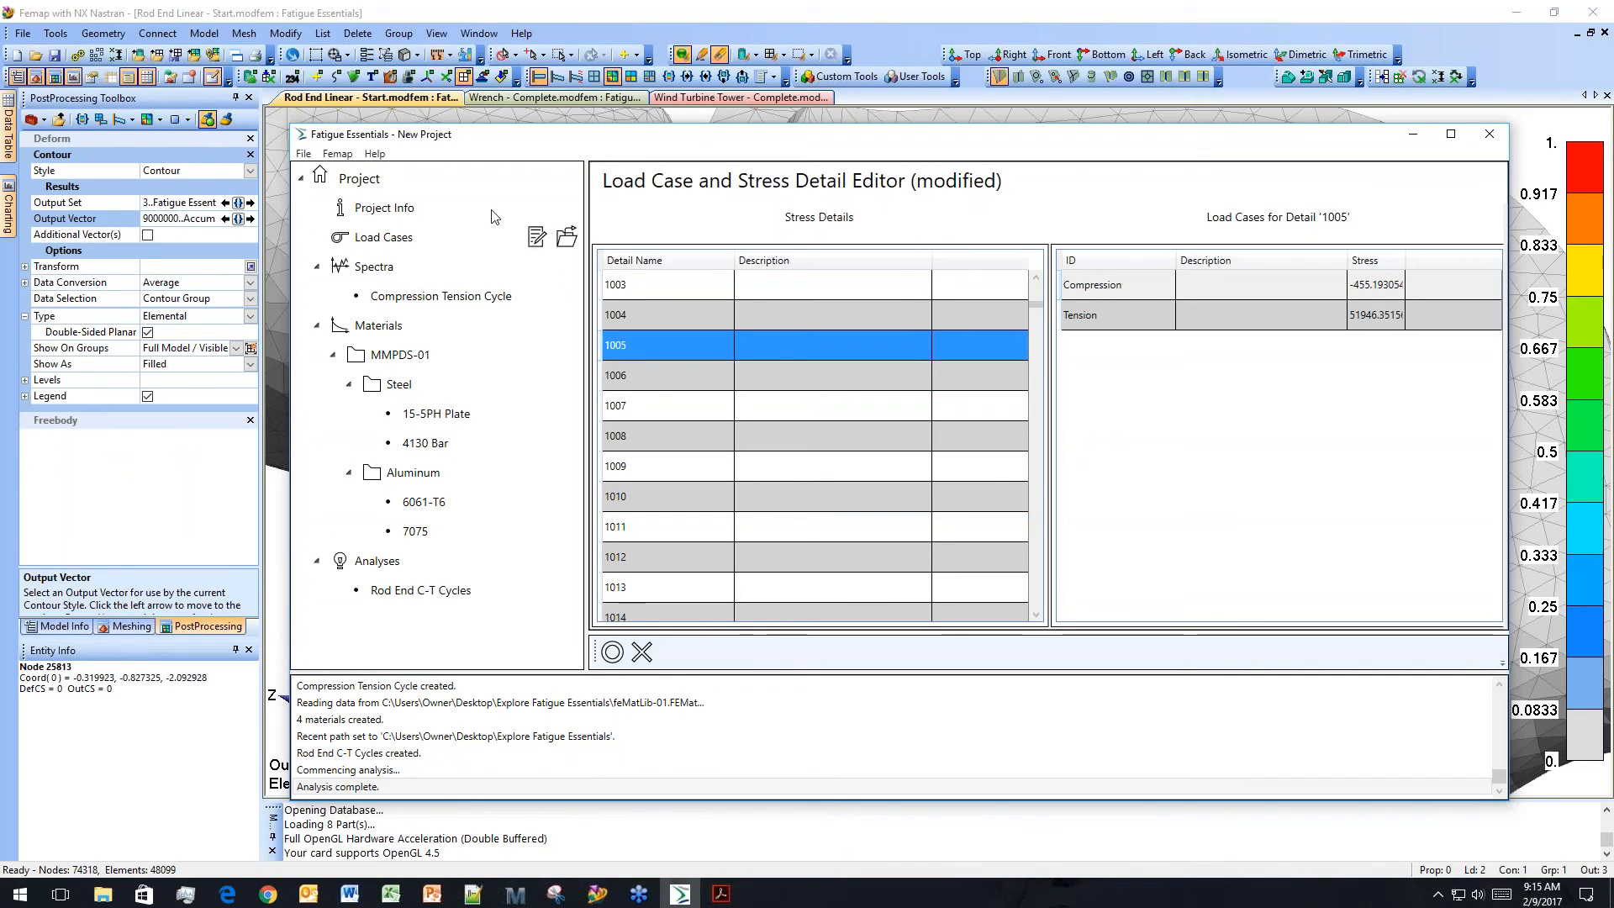
Open the Femap interface, discarding the unsaved changes in the load case and stress detail editor.
click(338, 154)
click(378, 173)
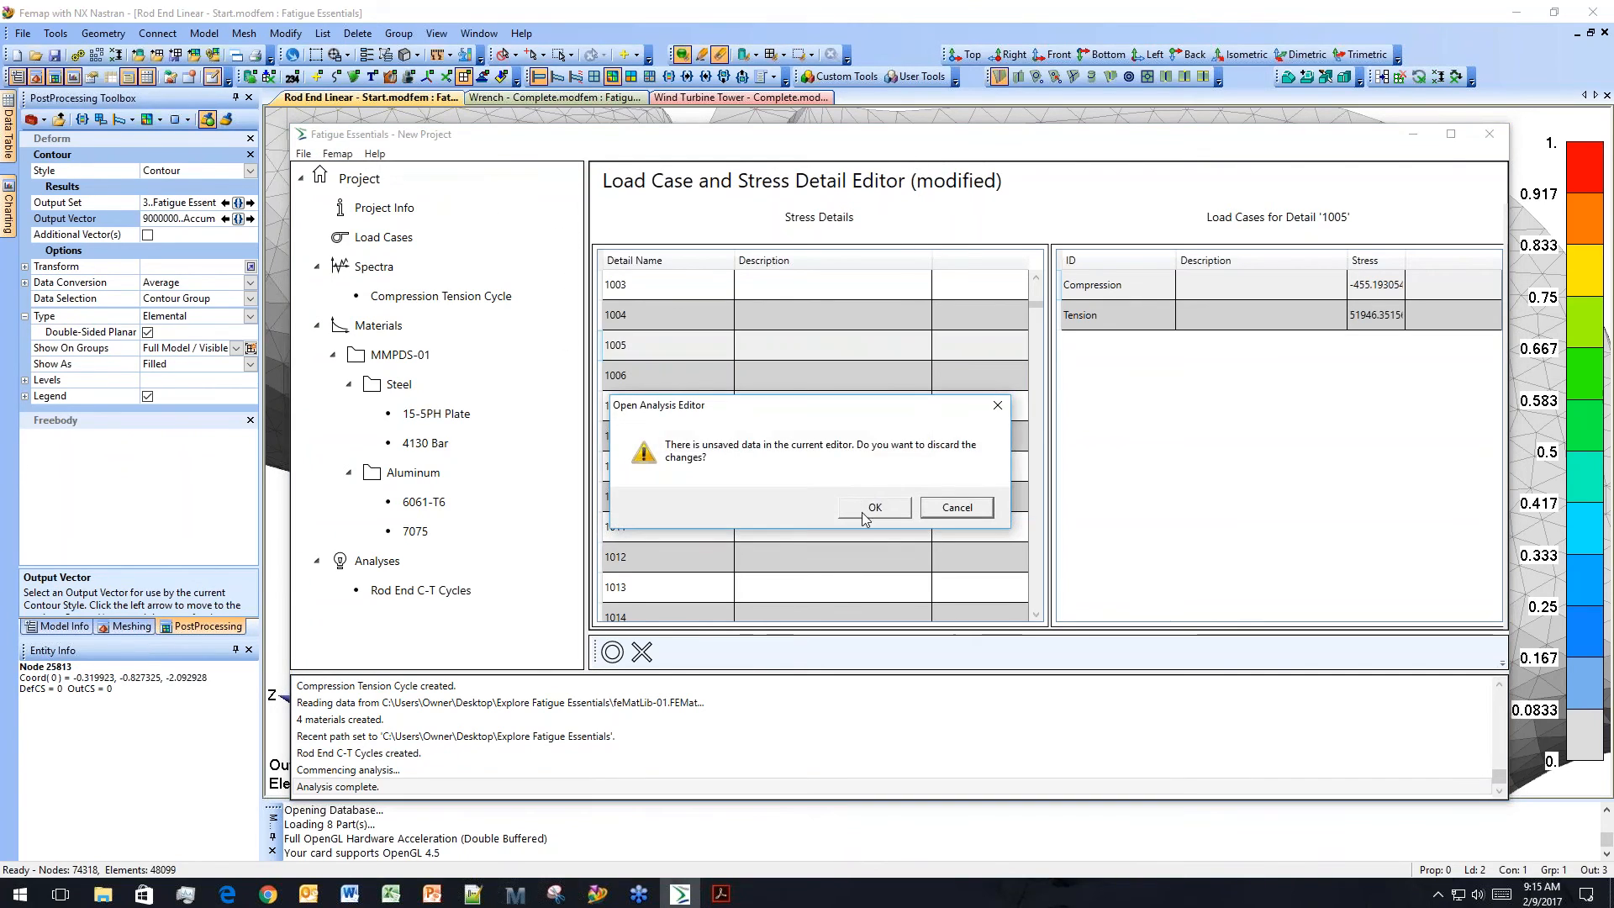
click(863, 513)
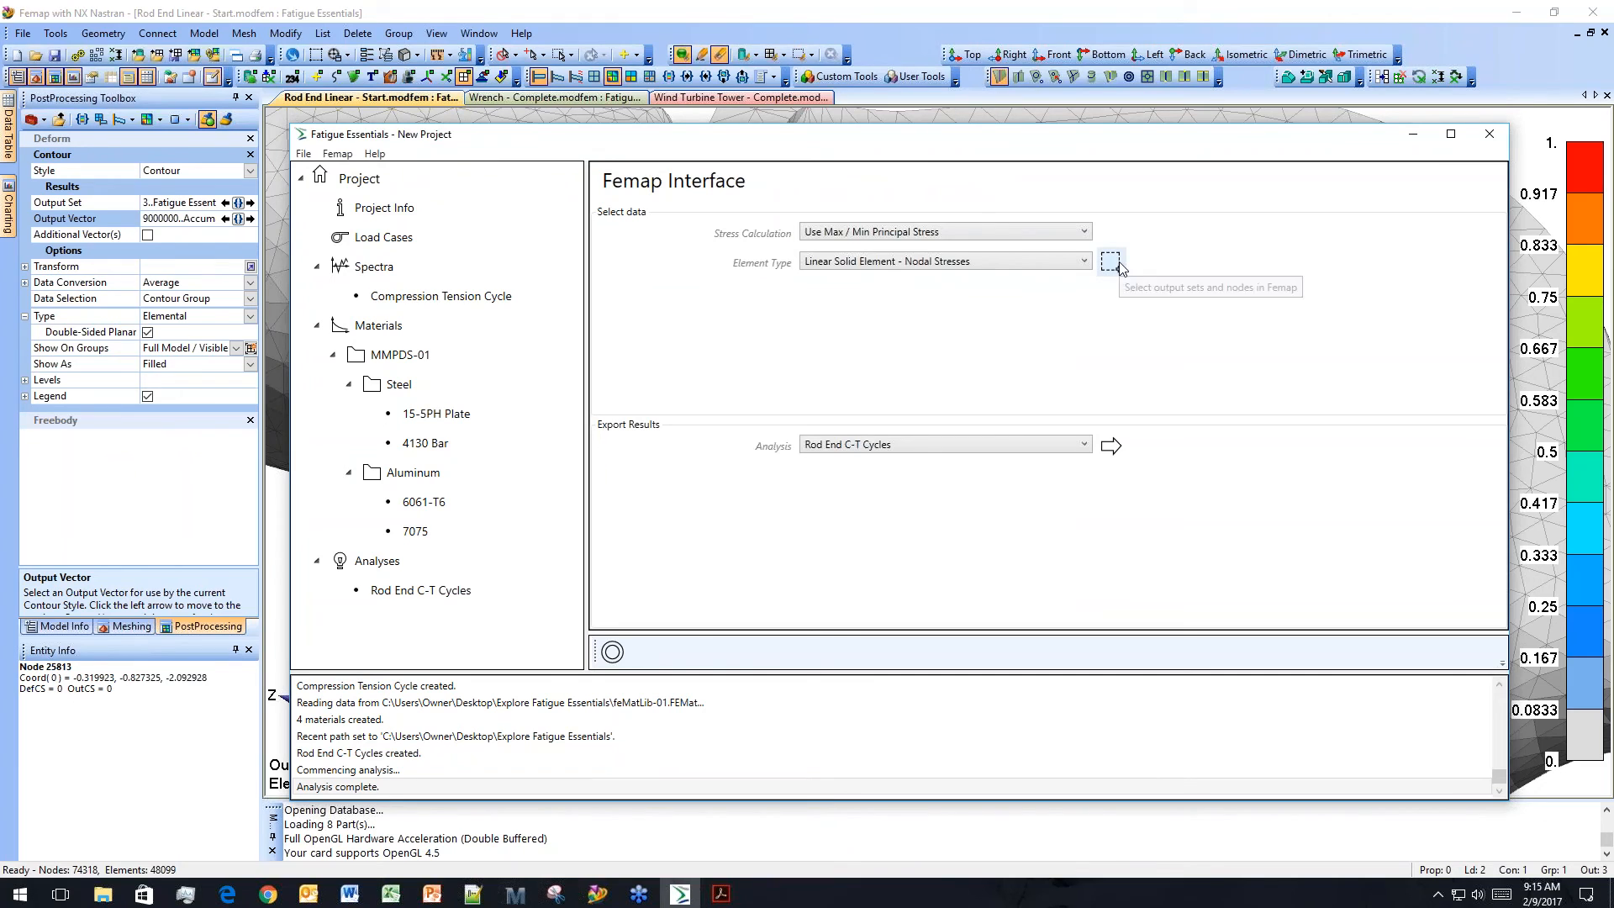
Cancel a new output set selection and delete the Fatigue Essentials Output Data set from the rod end's results in Femap.
click(1110, 262)
click(890, 508)
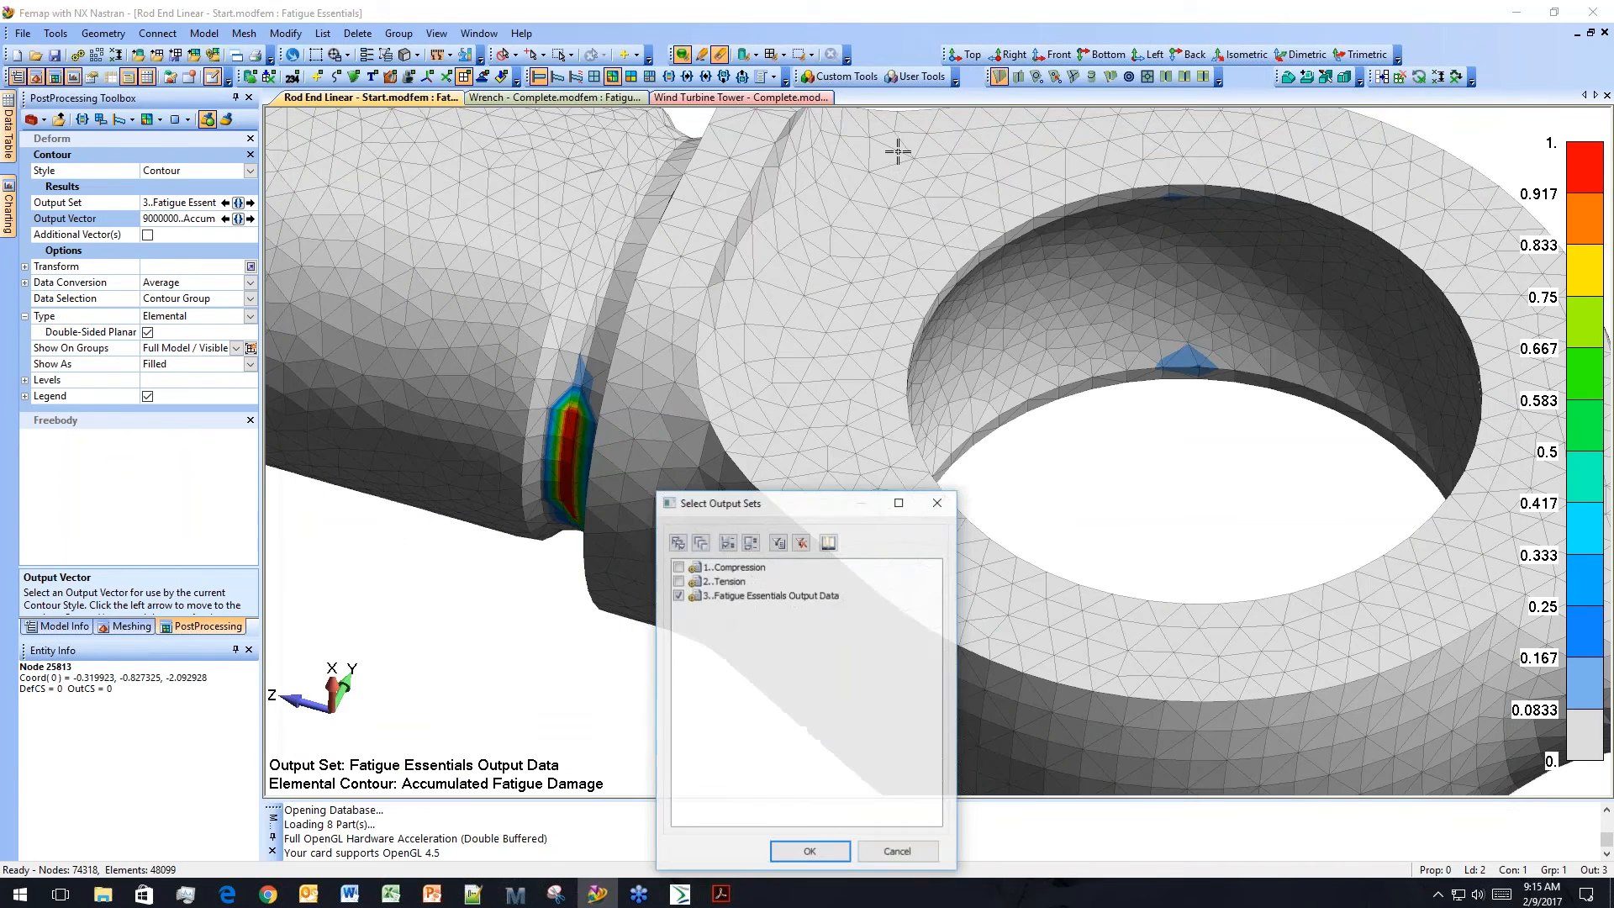
scroll(879, 353, down, 5)
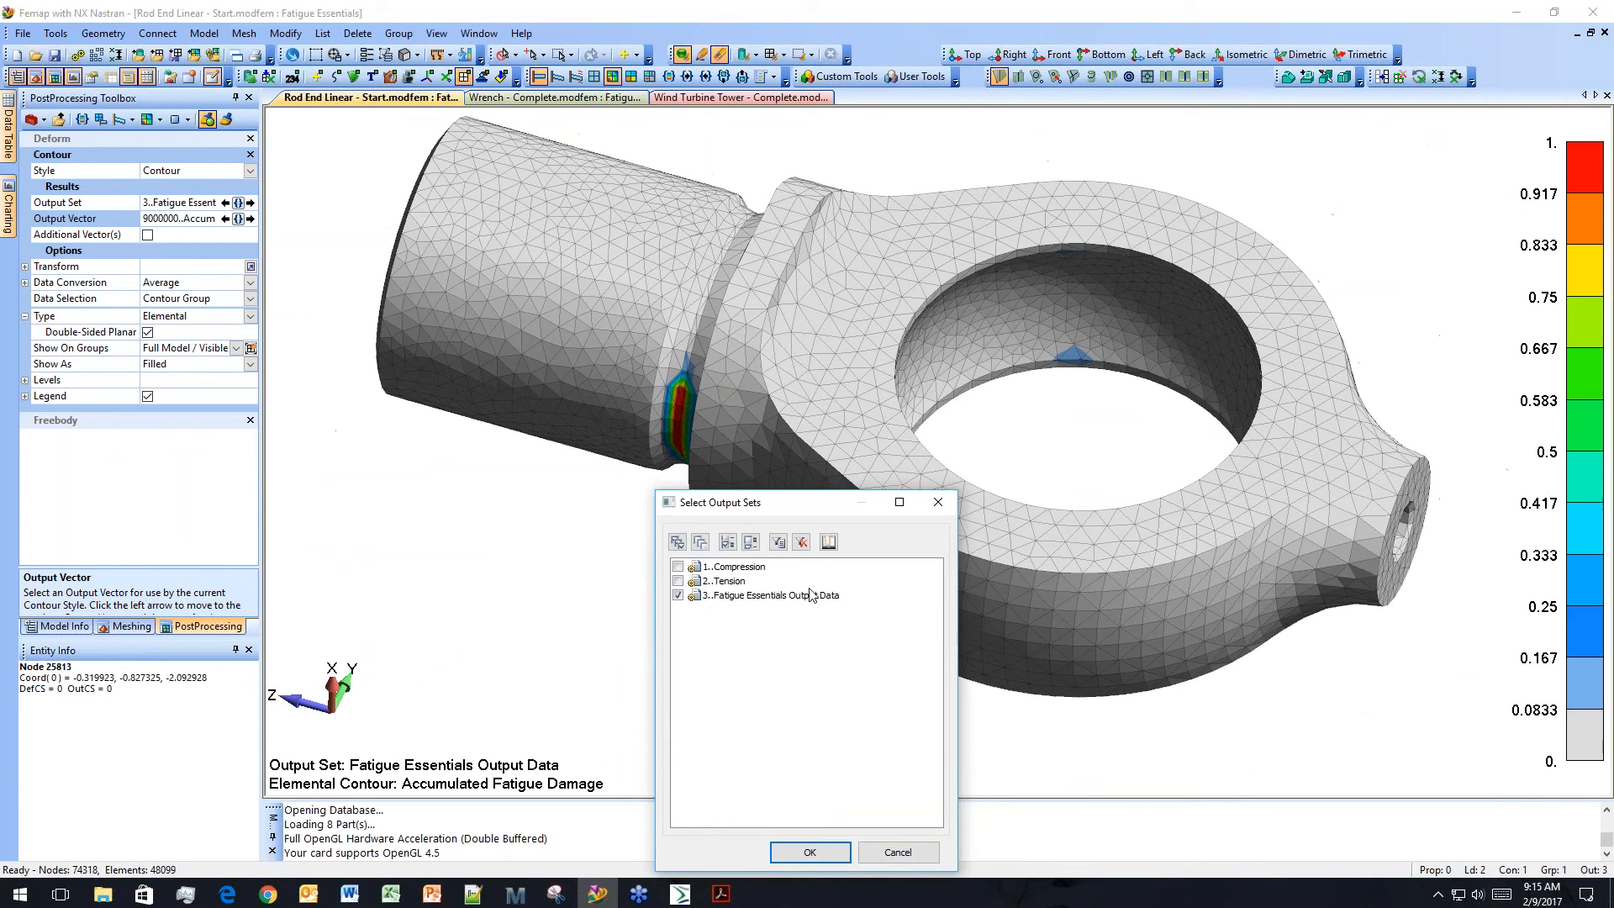
click(889, 851)
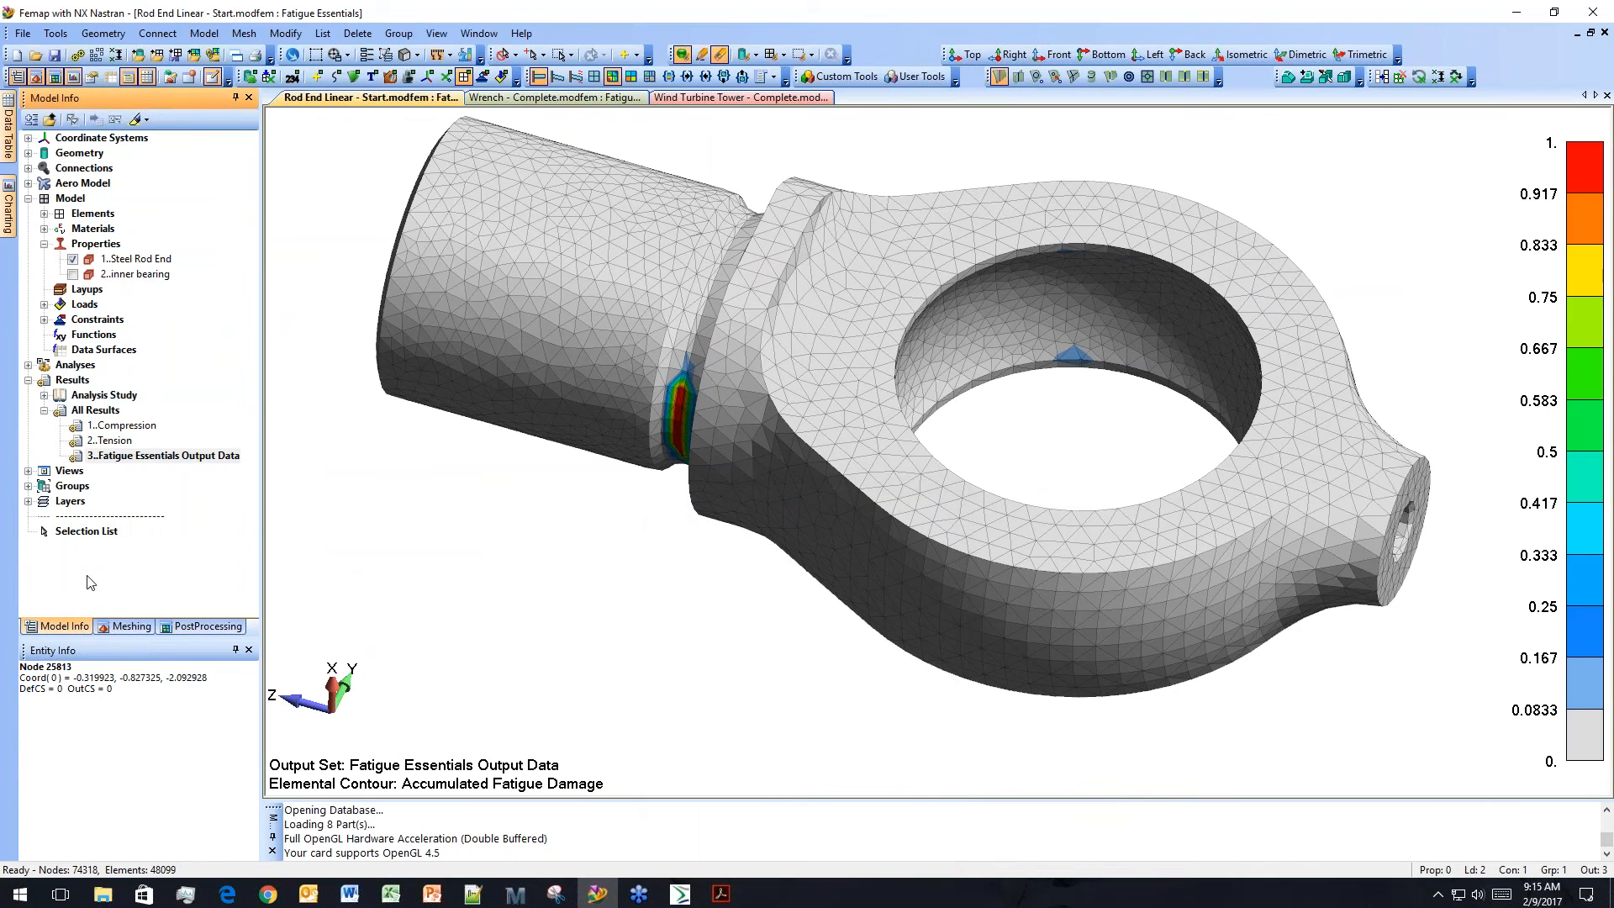
key(Delete)
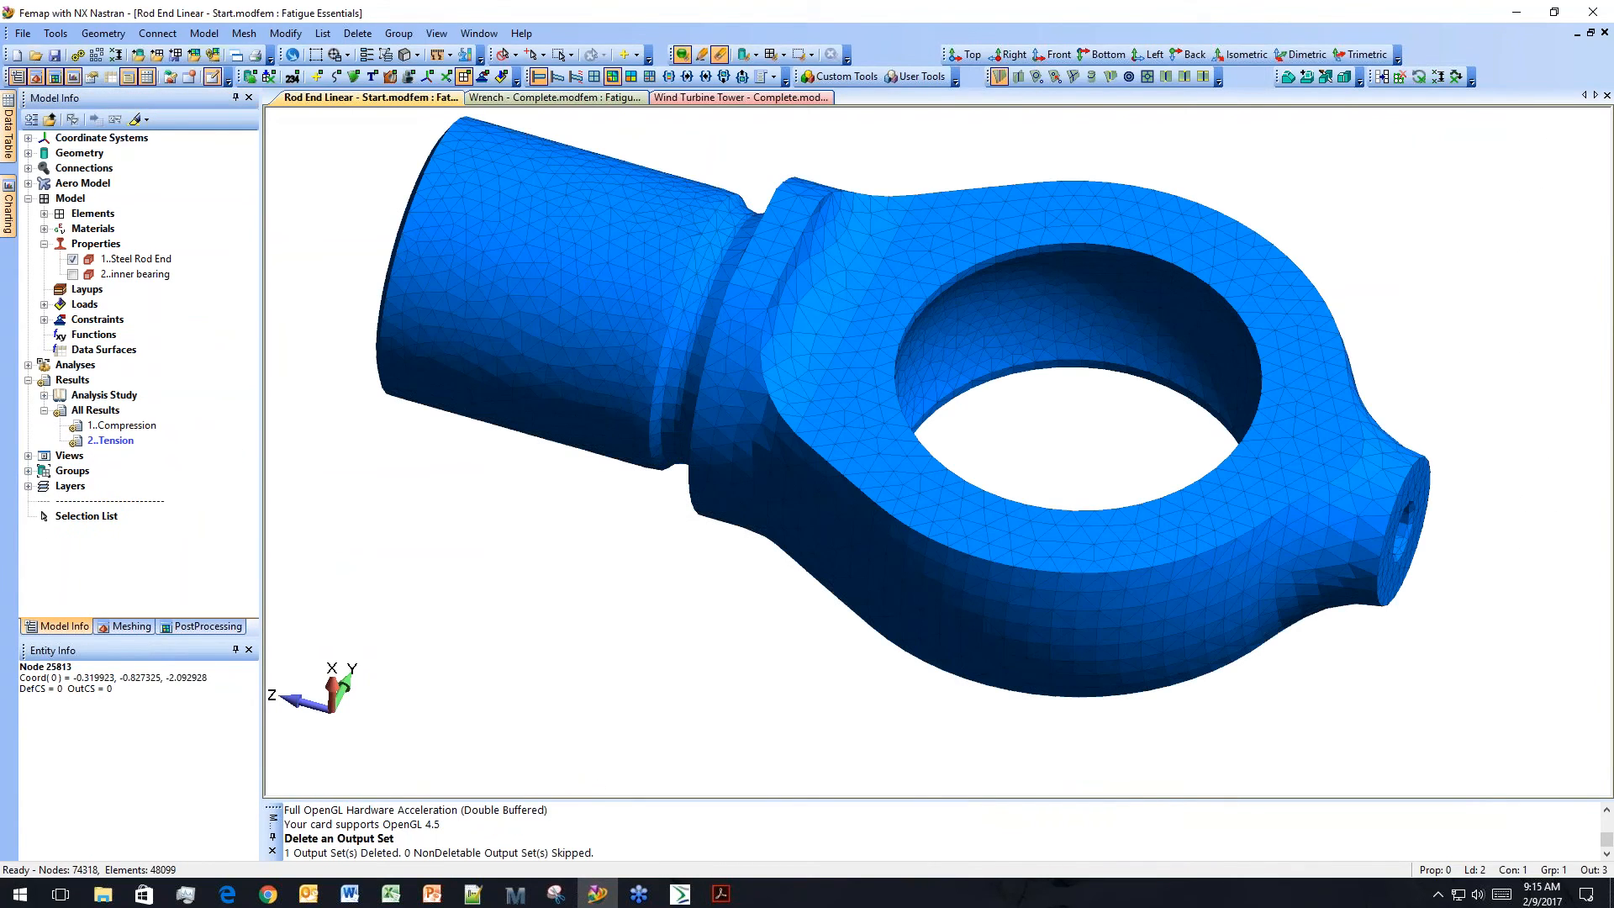
Restart the stress data selection from Fatigue Essentials, agree to overwrite existing data, and choose the Compression and Tension output sets.
click(680, 894)
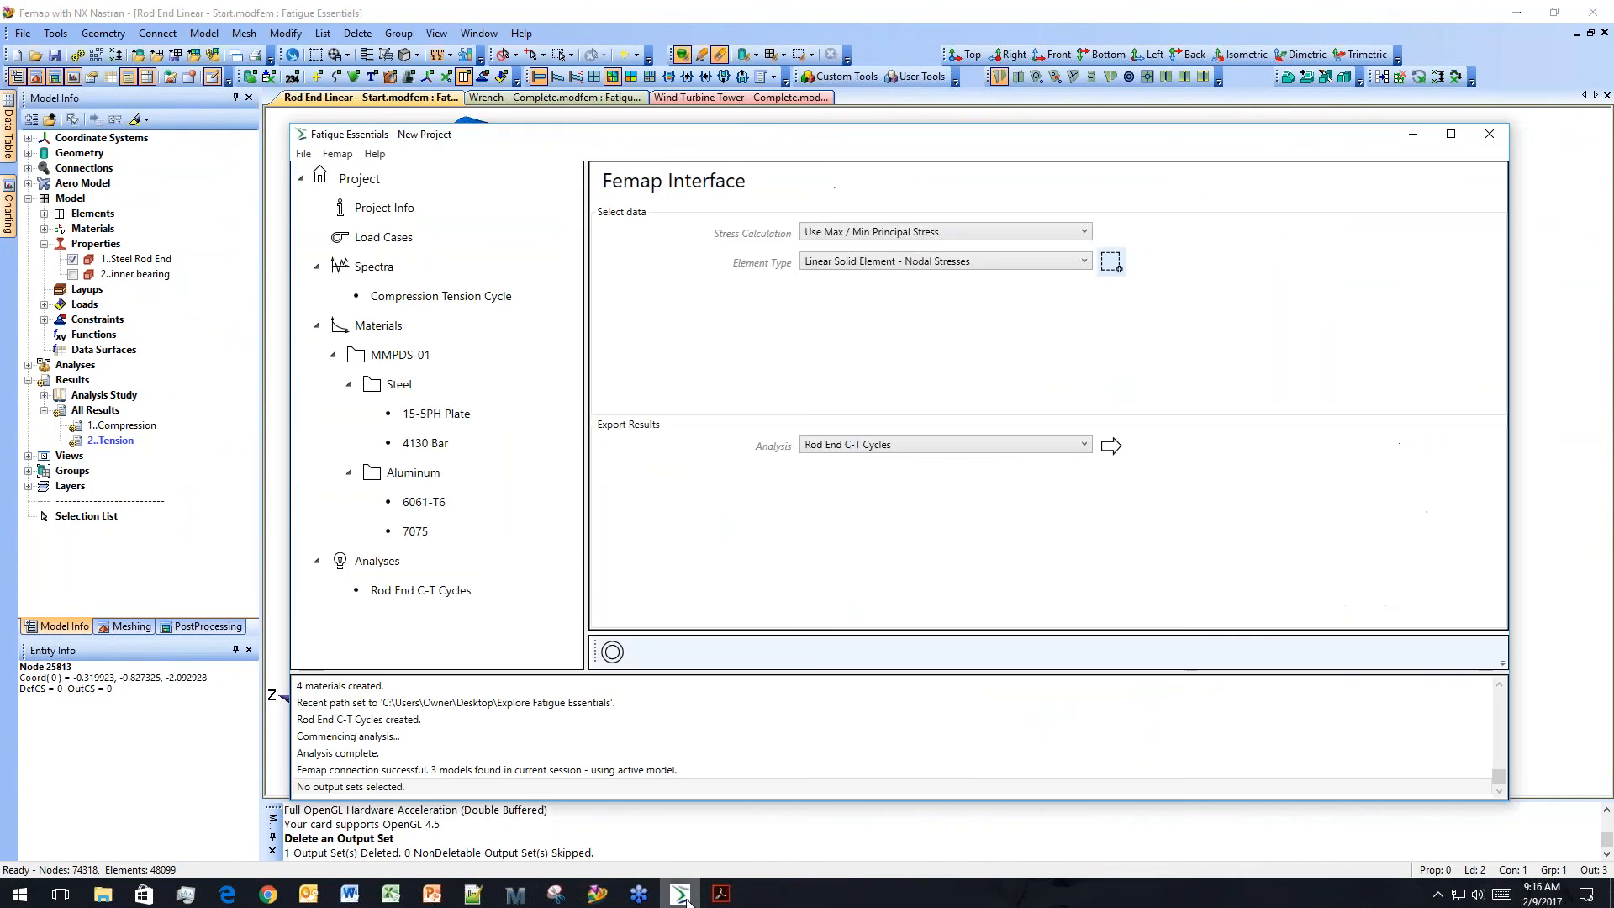
click(1111, 263)
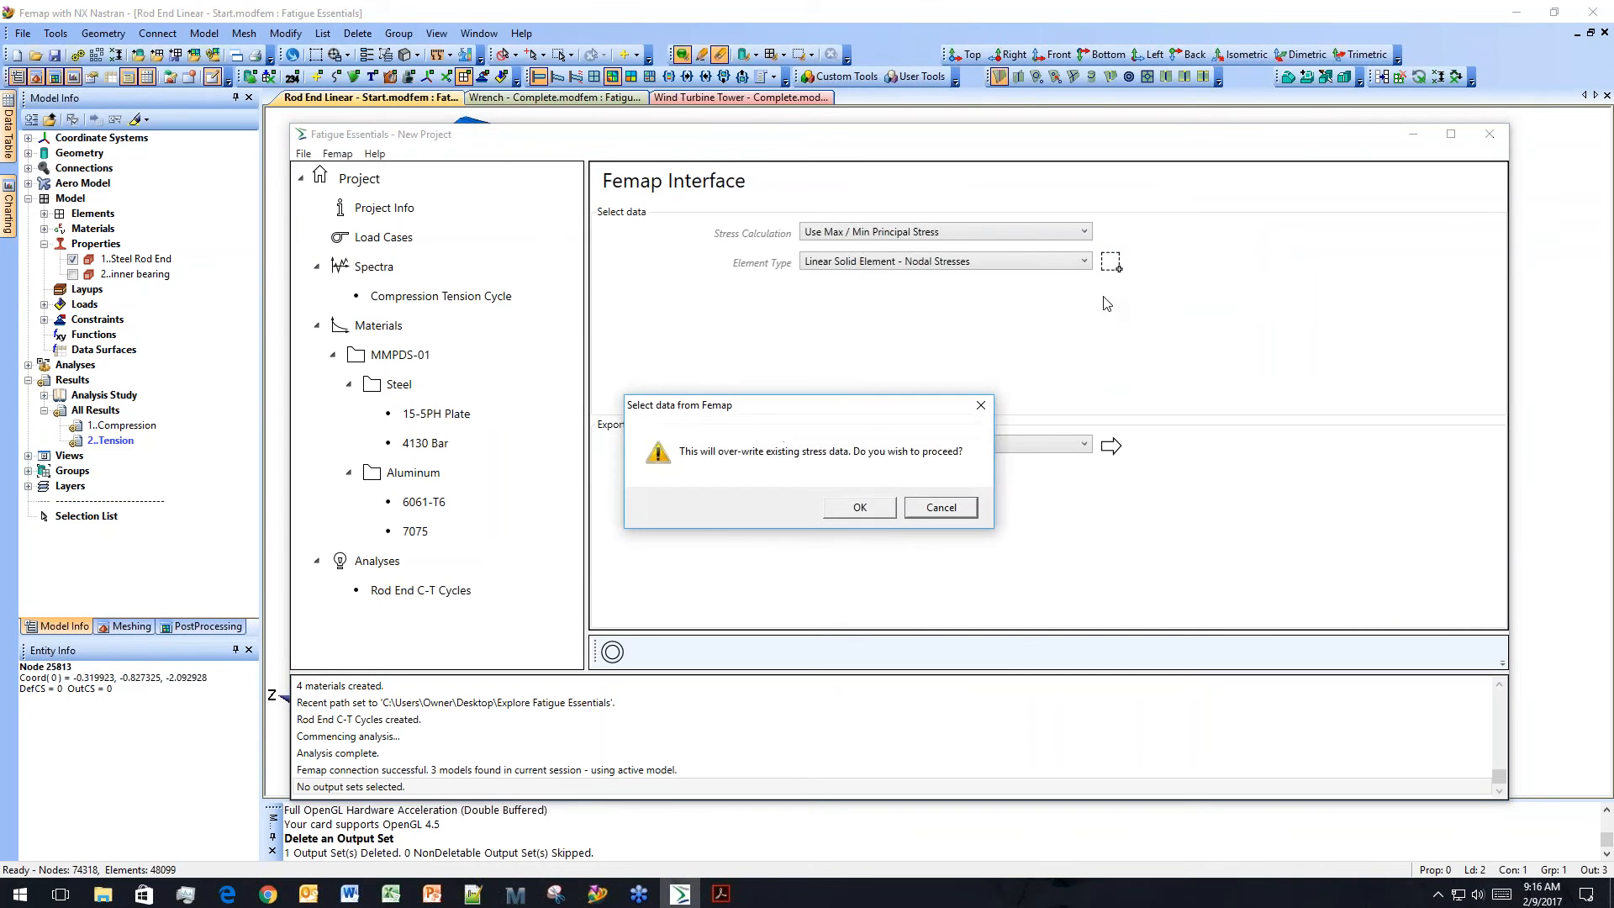
click(859, 506)
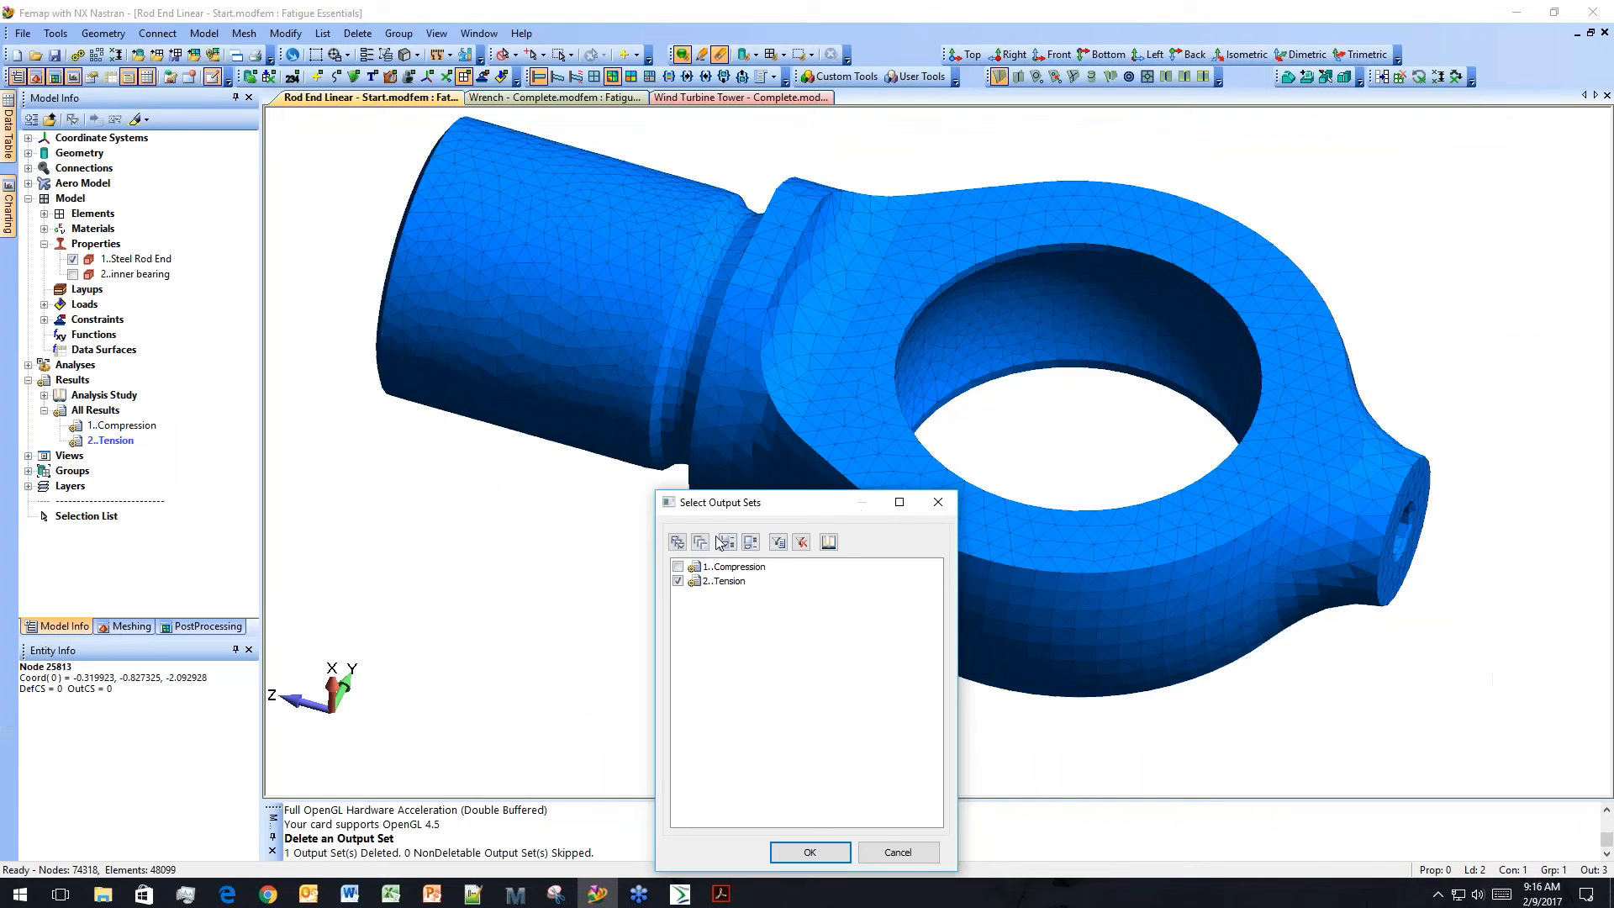
click(802, 854)
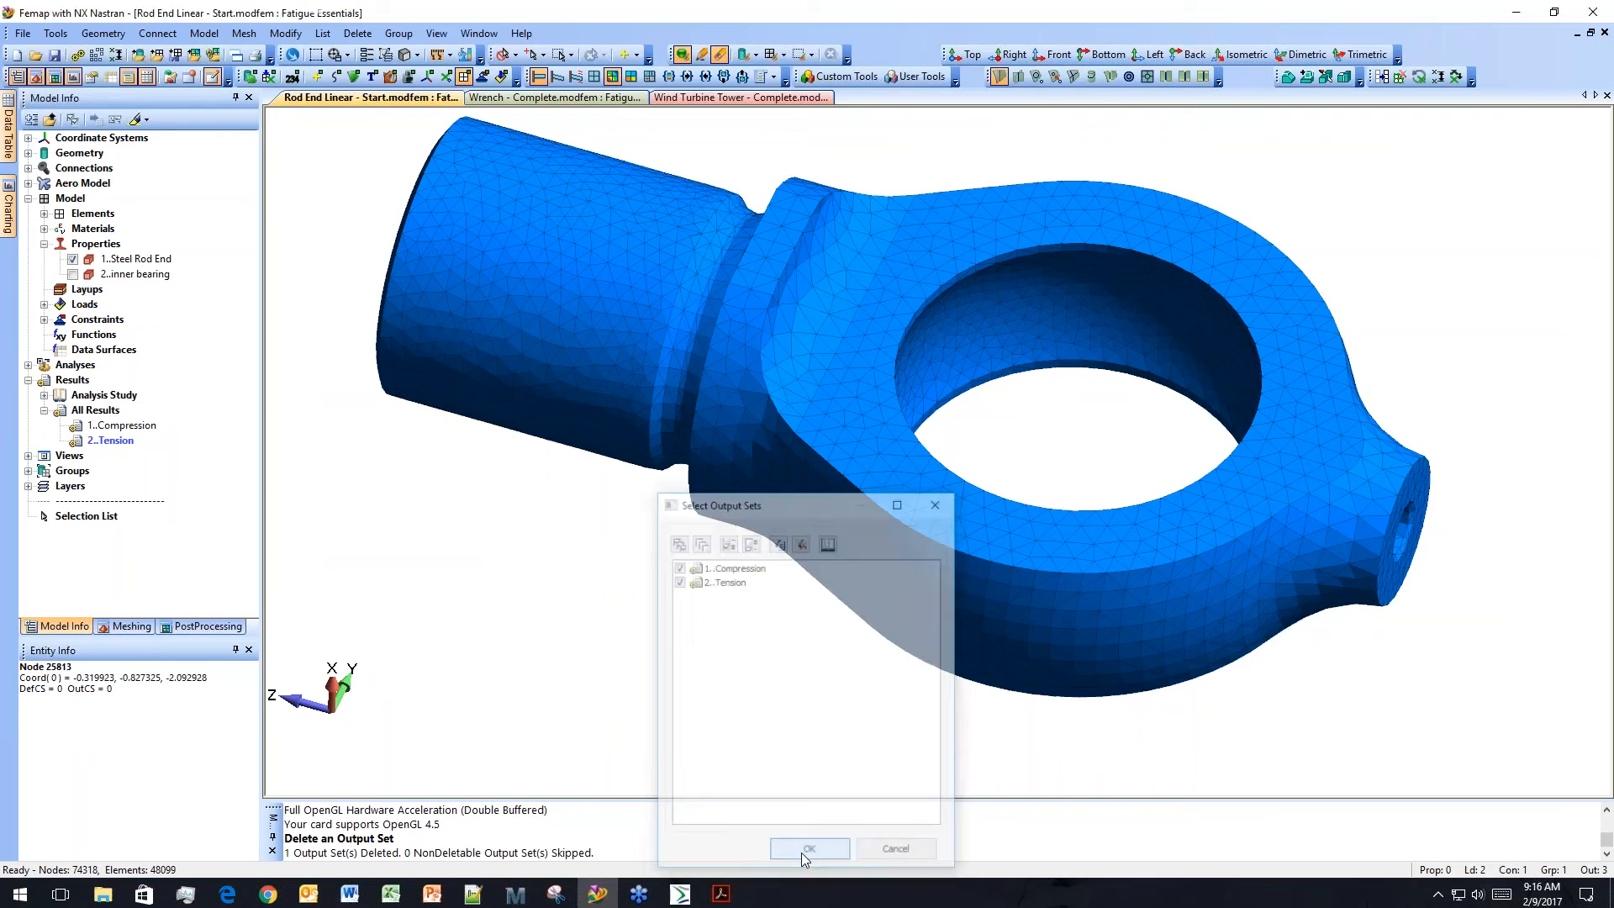
Try selecting only the nodes around the rod end's neck groove, cancel the node selection, and return to Fatigue Essentials.
middle_drag(773, 495, 783, 608)
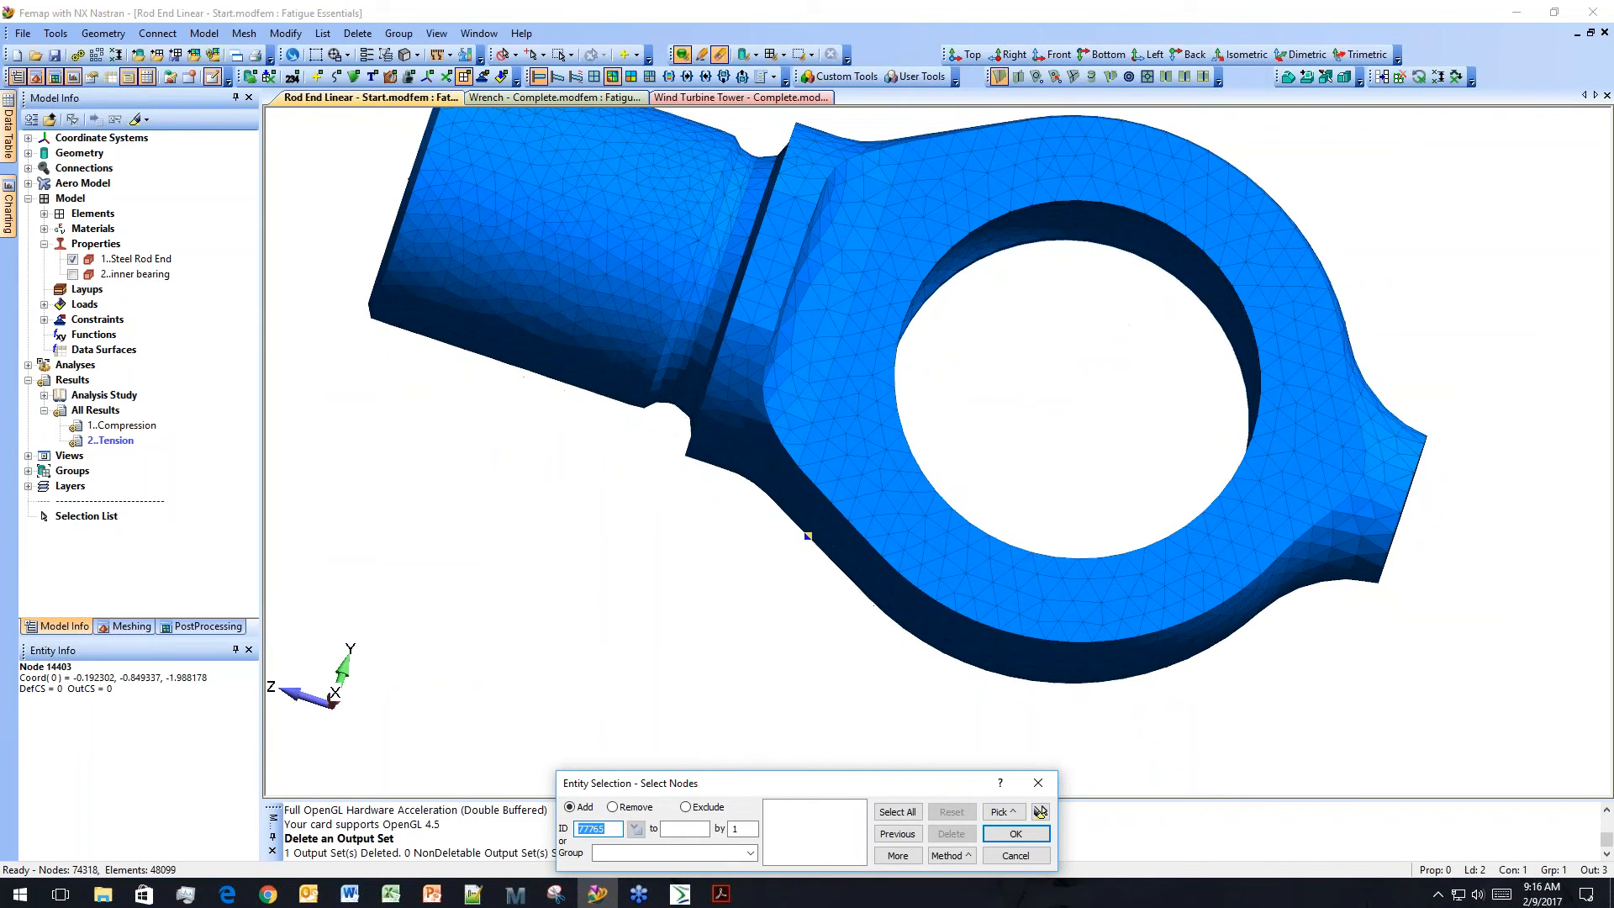
ctrl+middle_drag(807, 537, 885, 656)
ctrl+drag(741, 554, 766, 532)
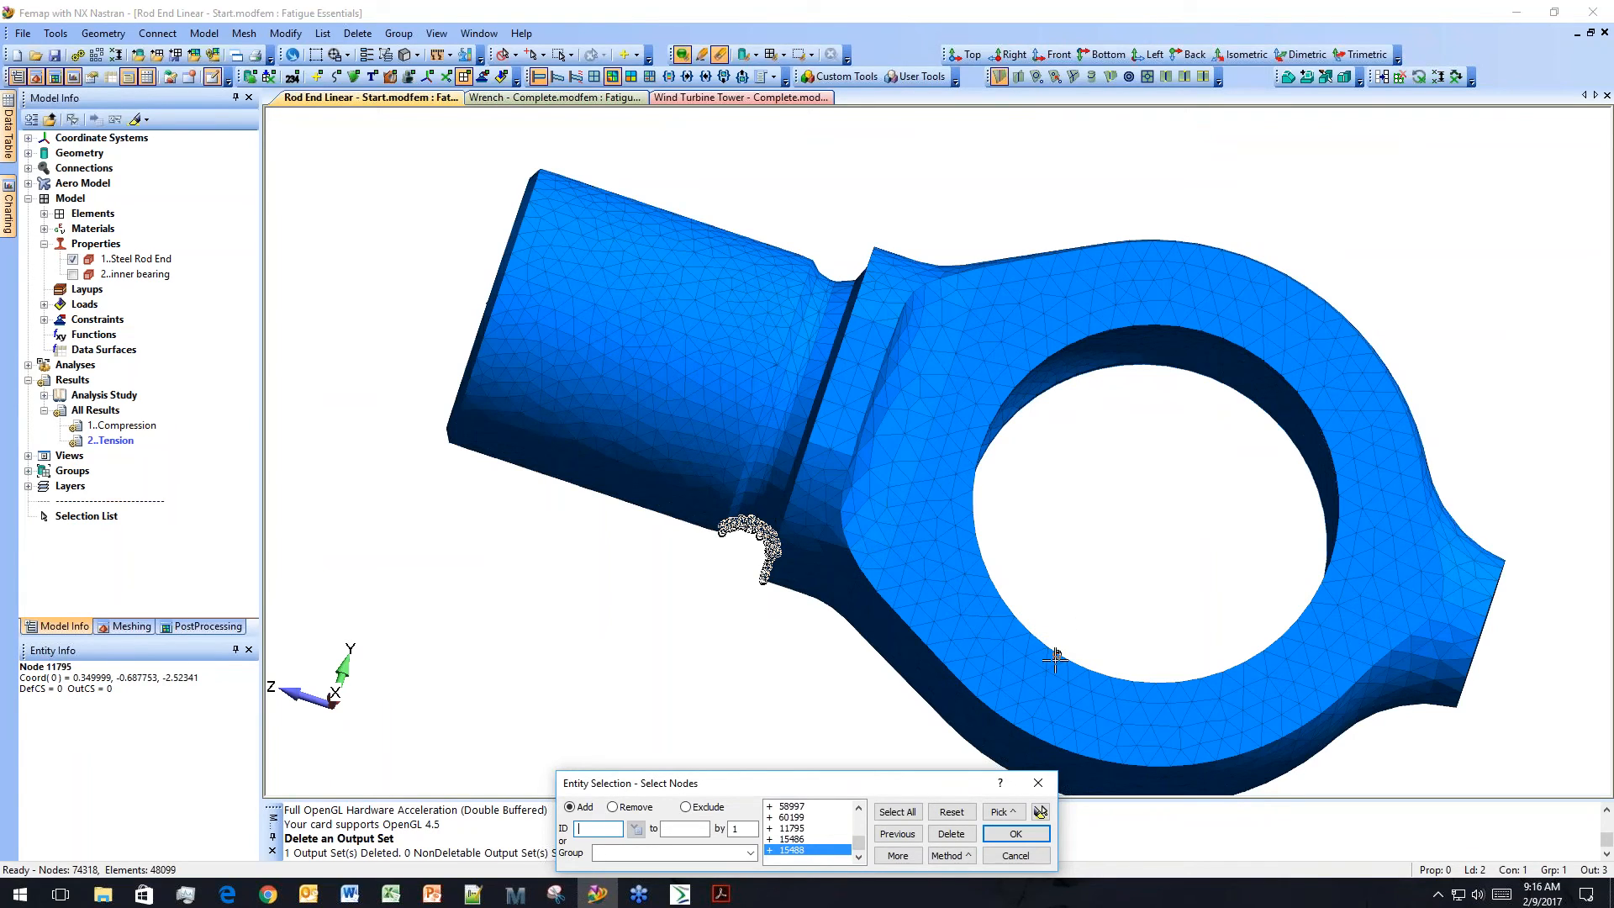
click(1016, 855)
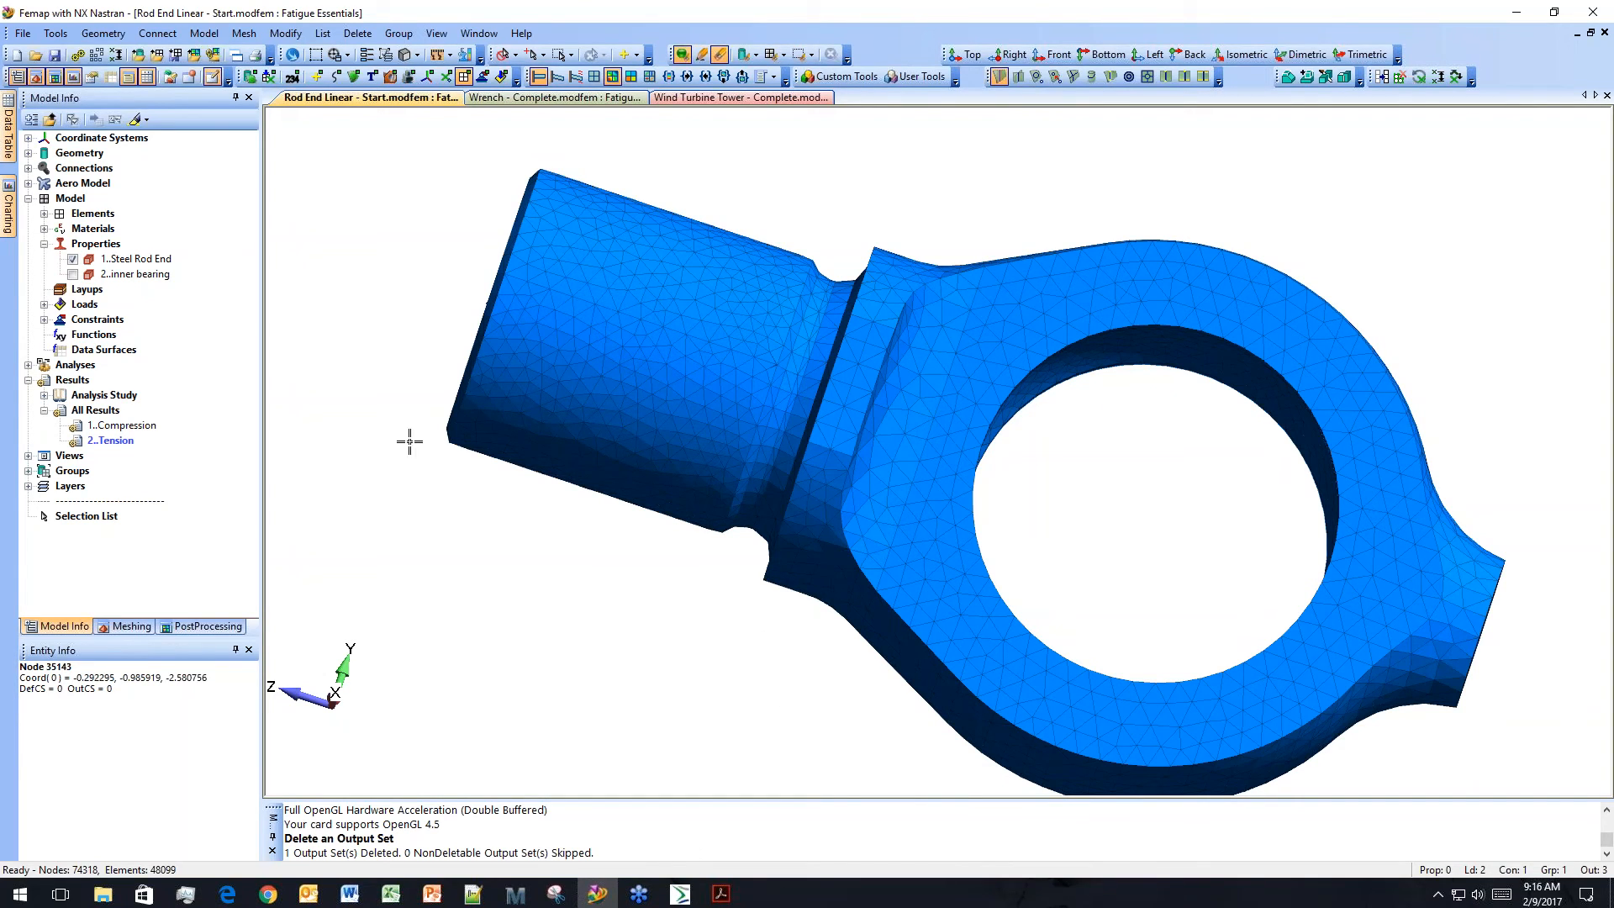
click(681, 894)
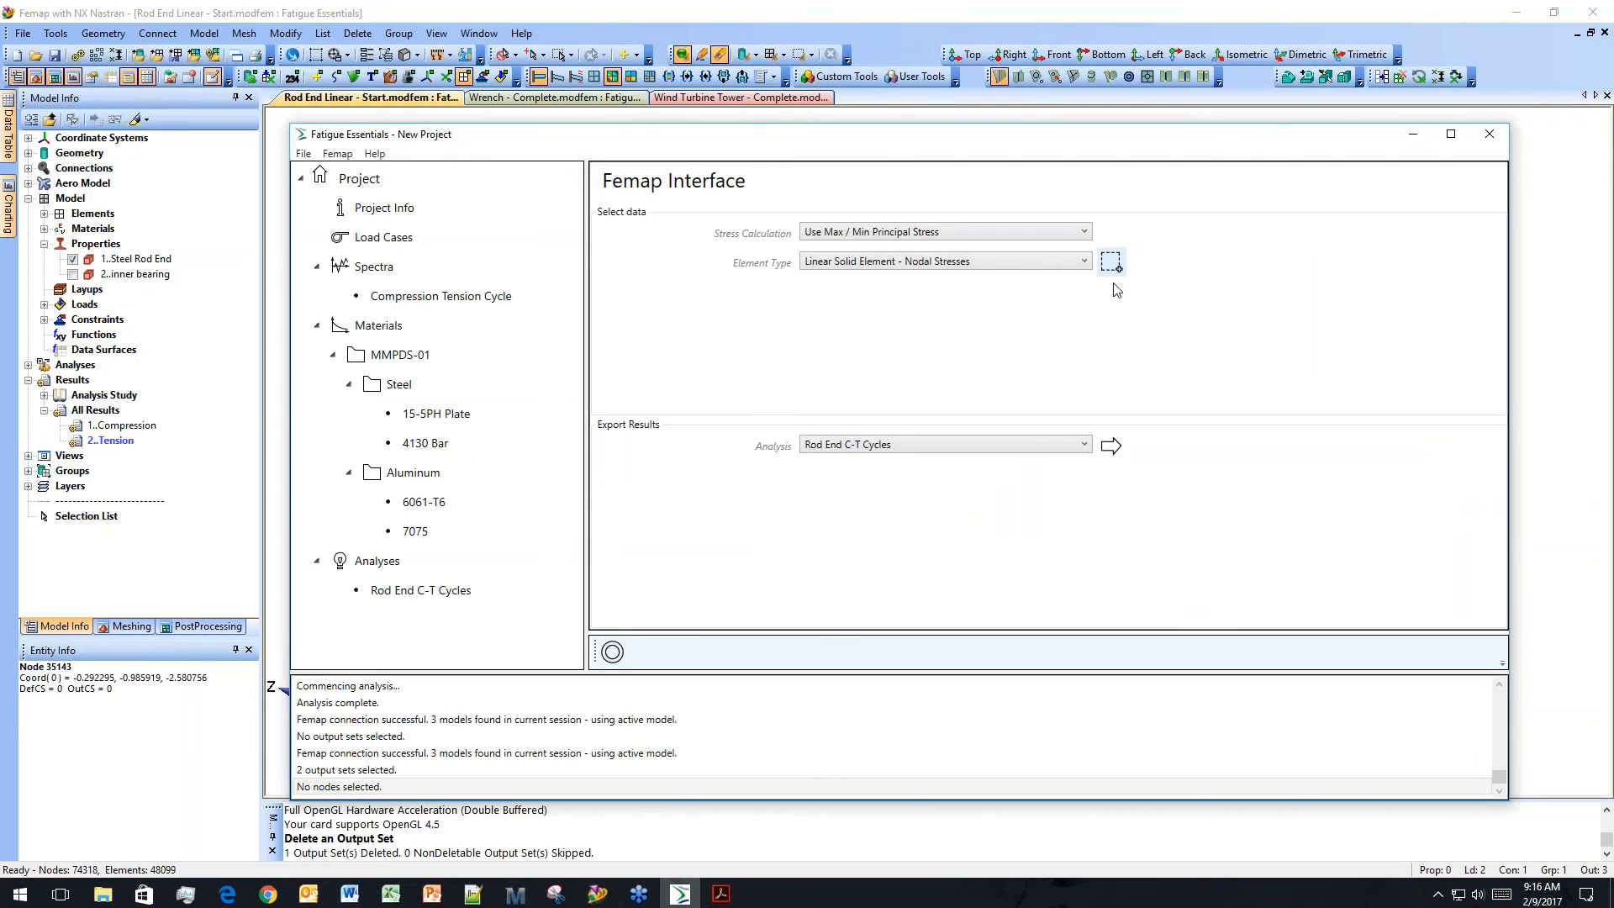
Restart the nodal stress data selection, agree to overwrite the existing data, and choose both the Compression and Tension output sets.
click(1108, 269)
click(874, 509)
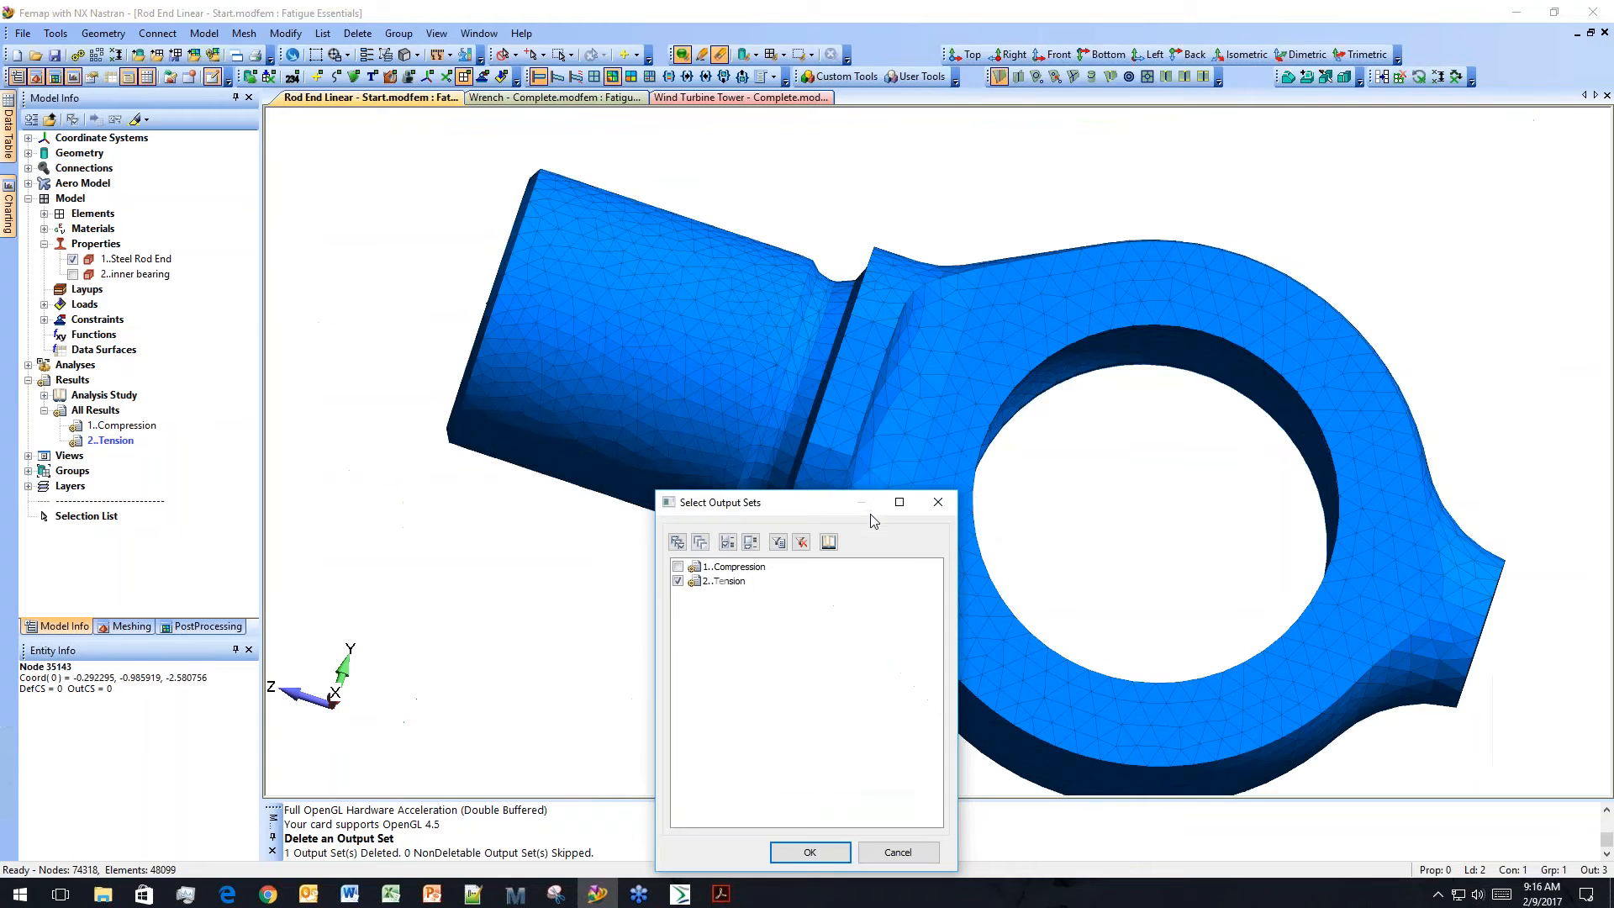
click(682, 543)
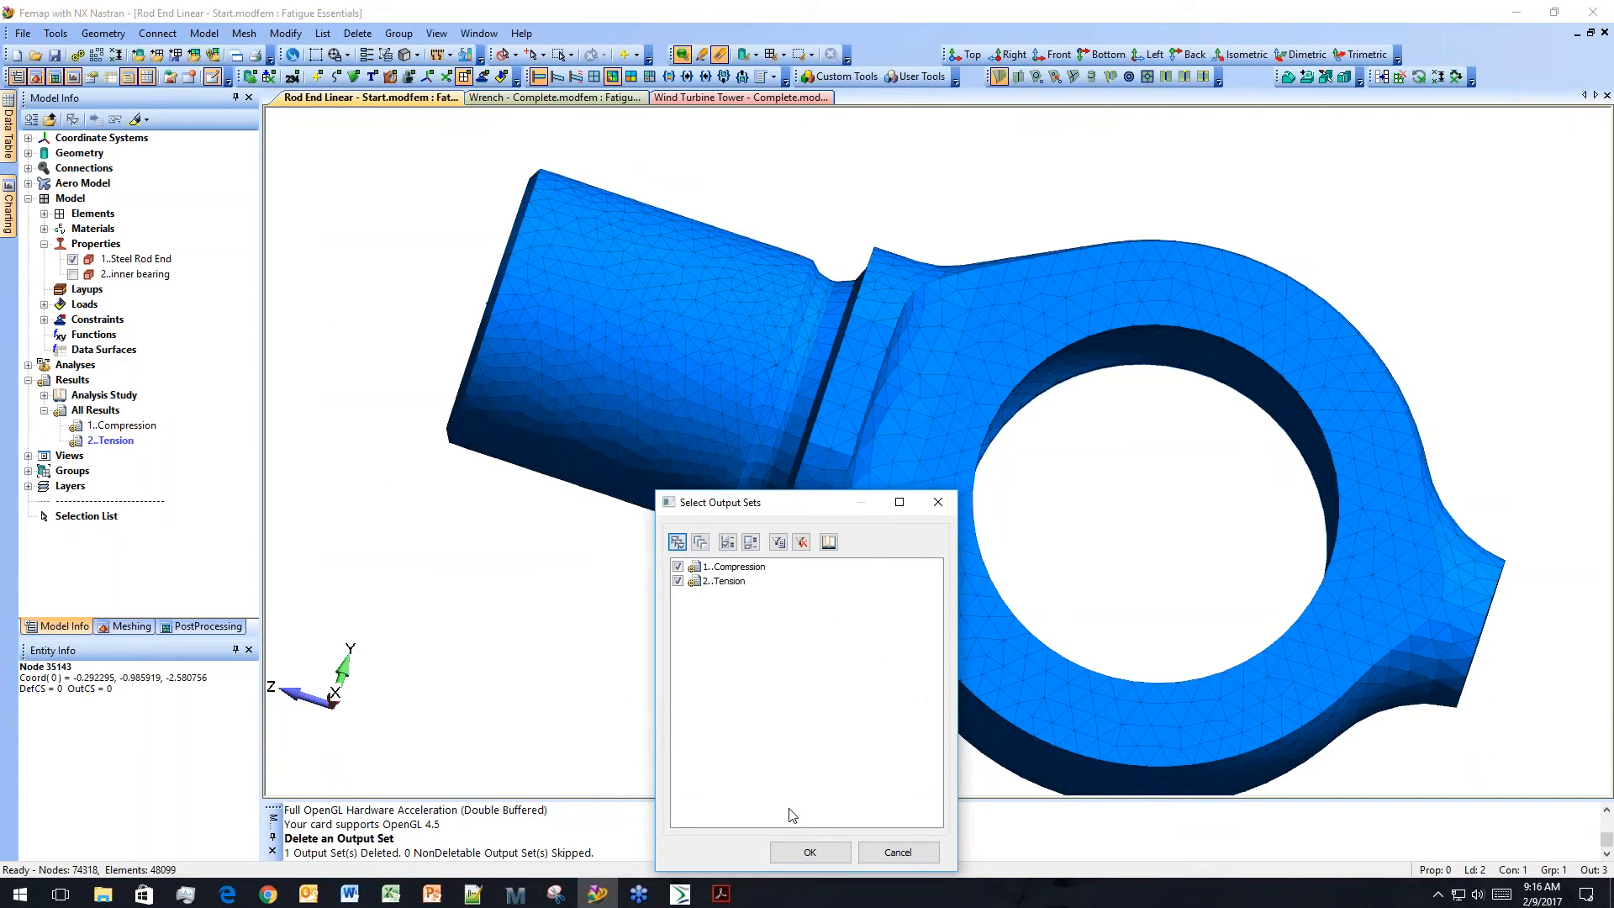
click(809, 852)
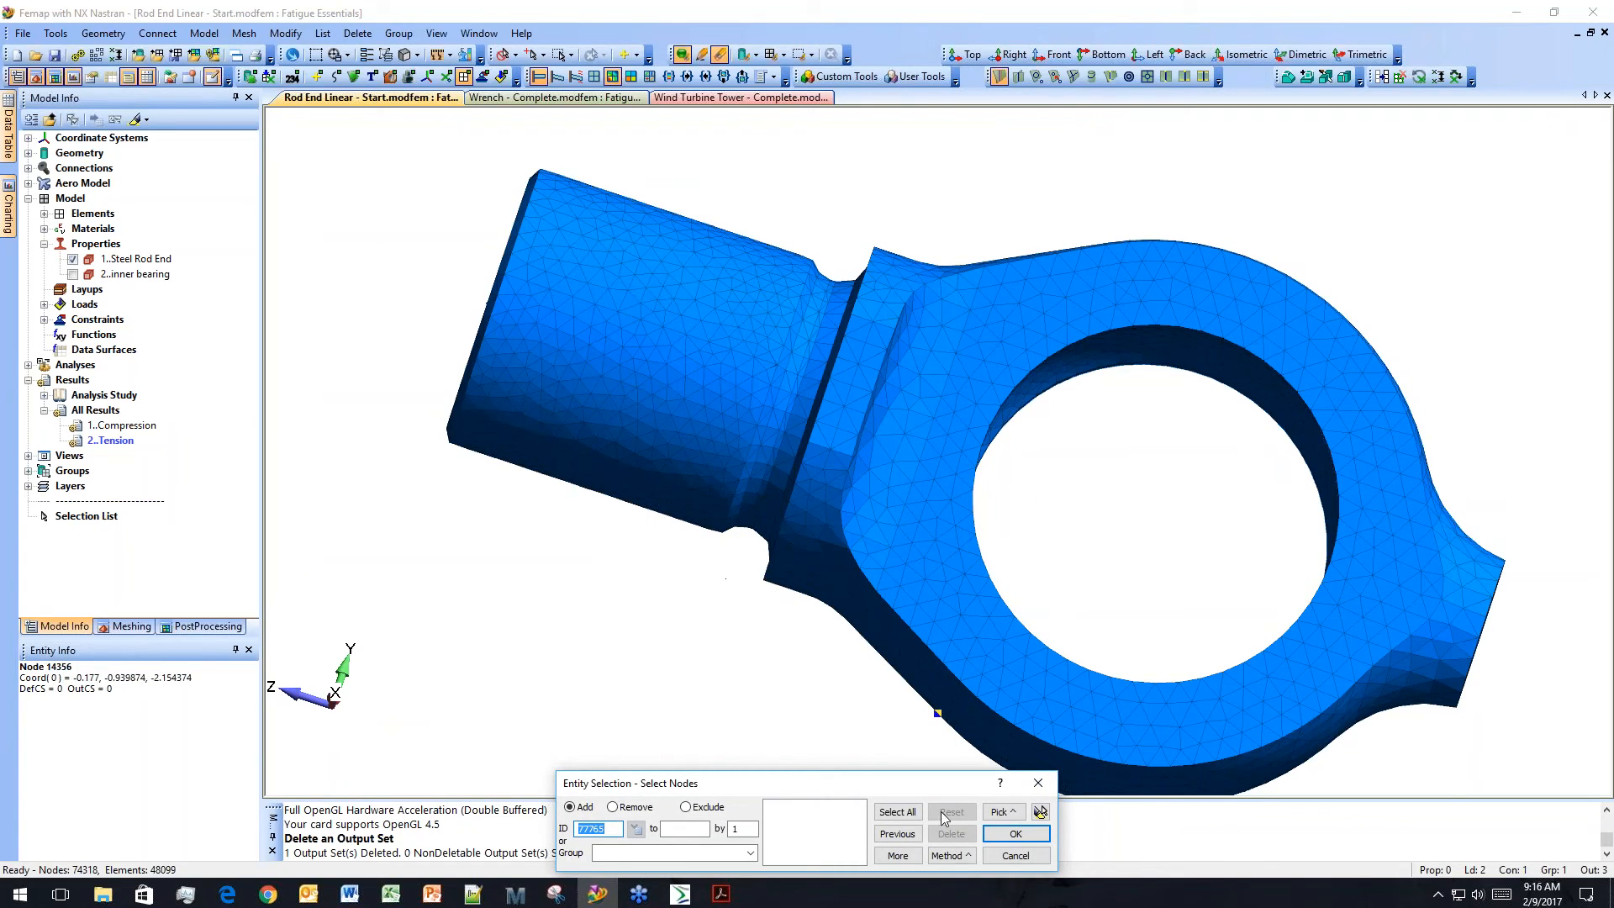
Select the nodes on the flat face around the rod end's eye by adjacent faces with tolerance 20, and import their stresses.
click(1001, 812)
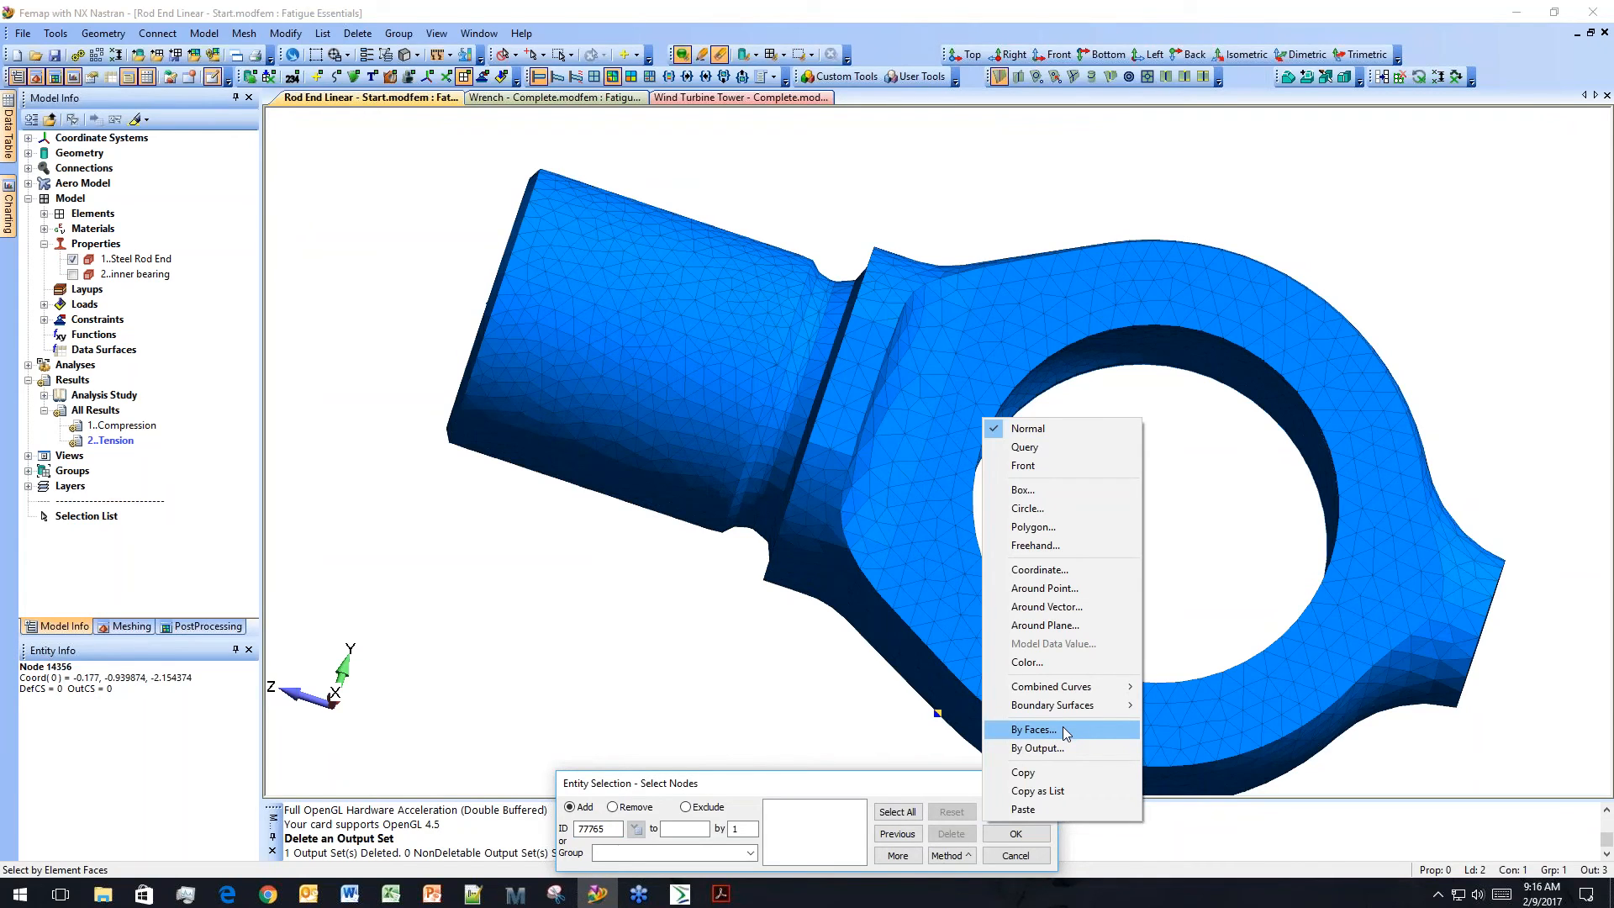
click(1063, 731)
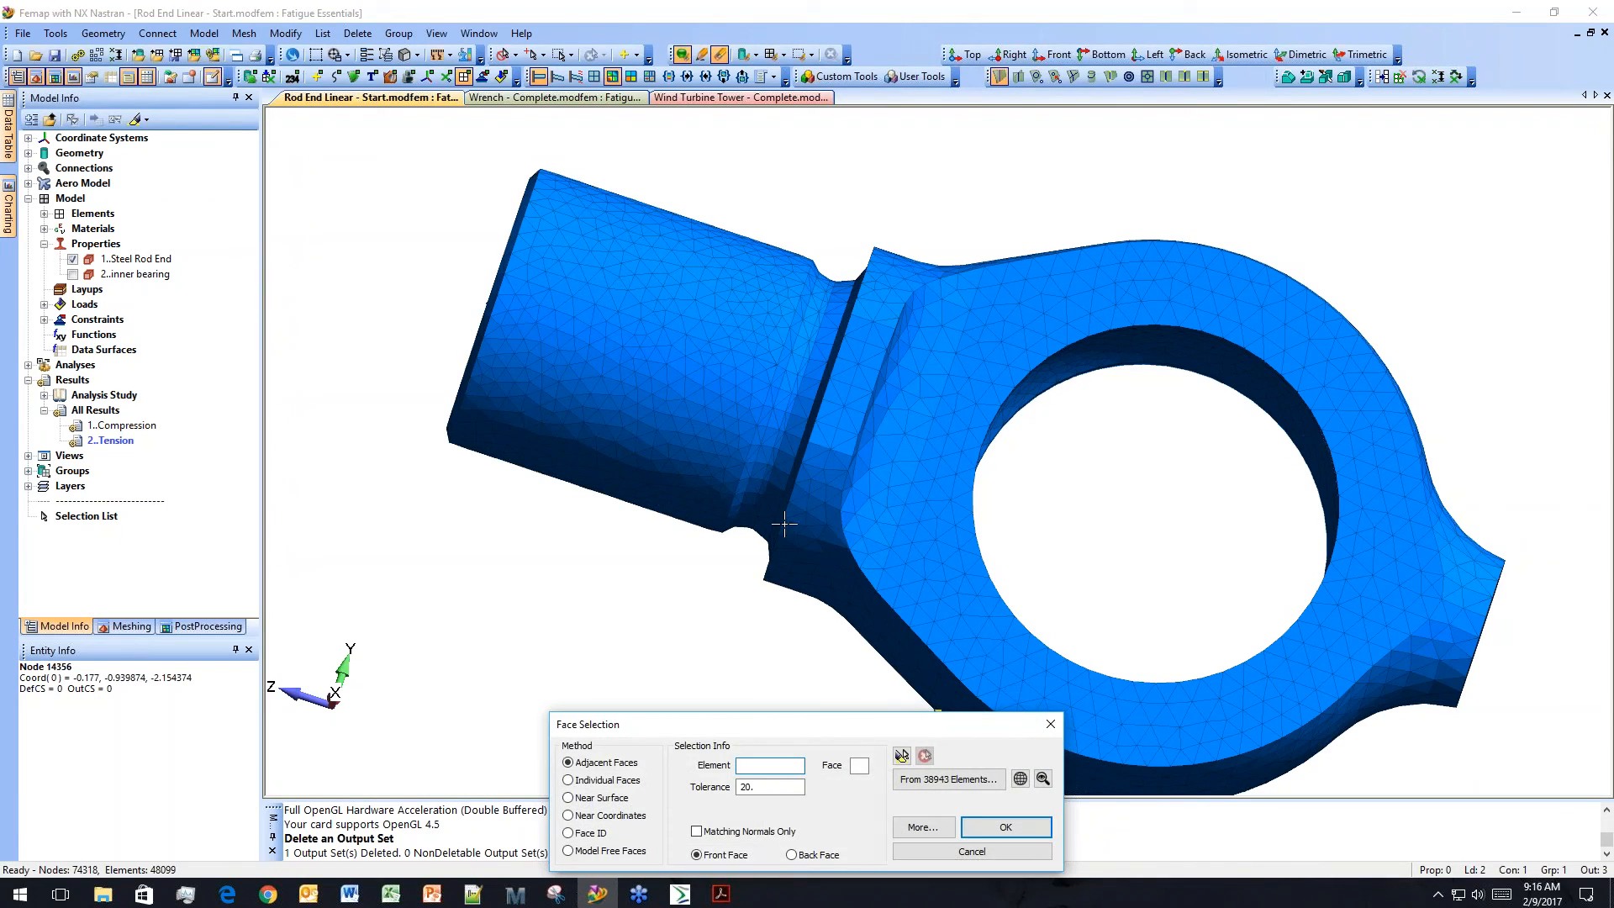
click(896, 545)
click(902, 755)
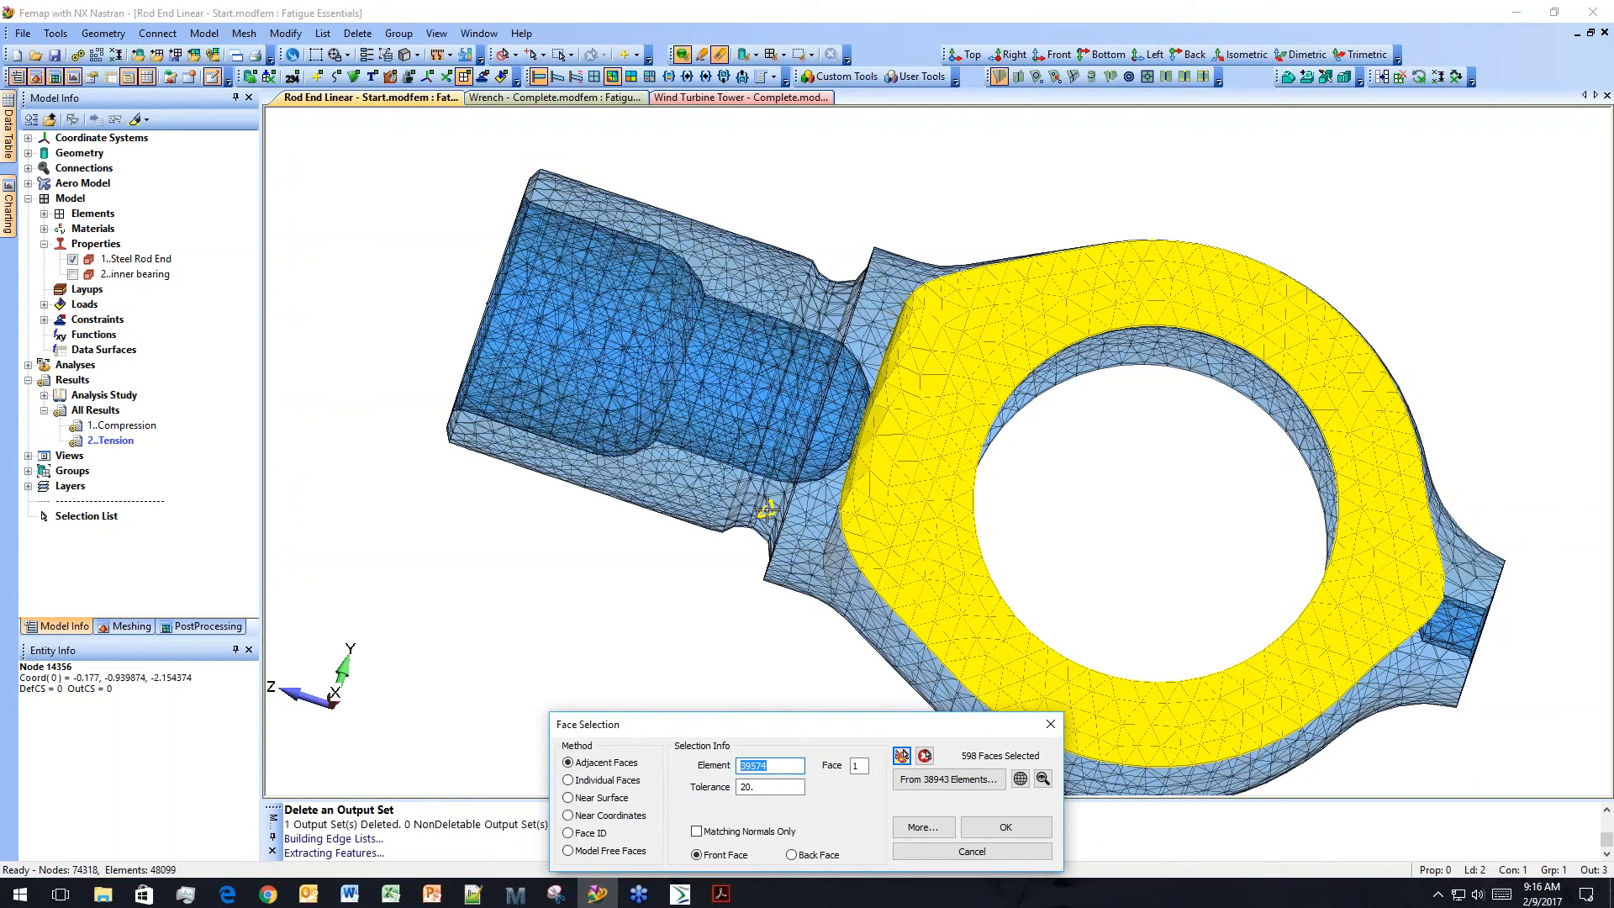
click(1000, 828)
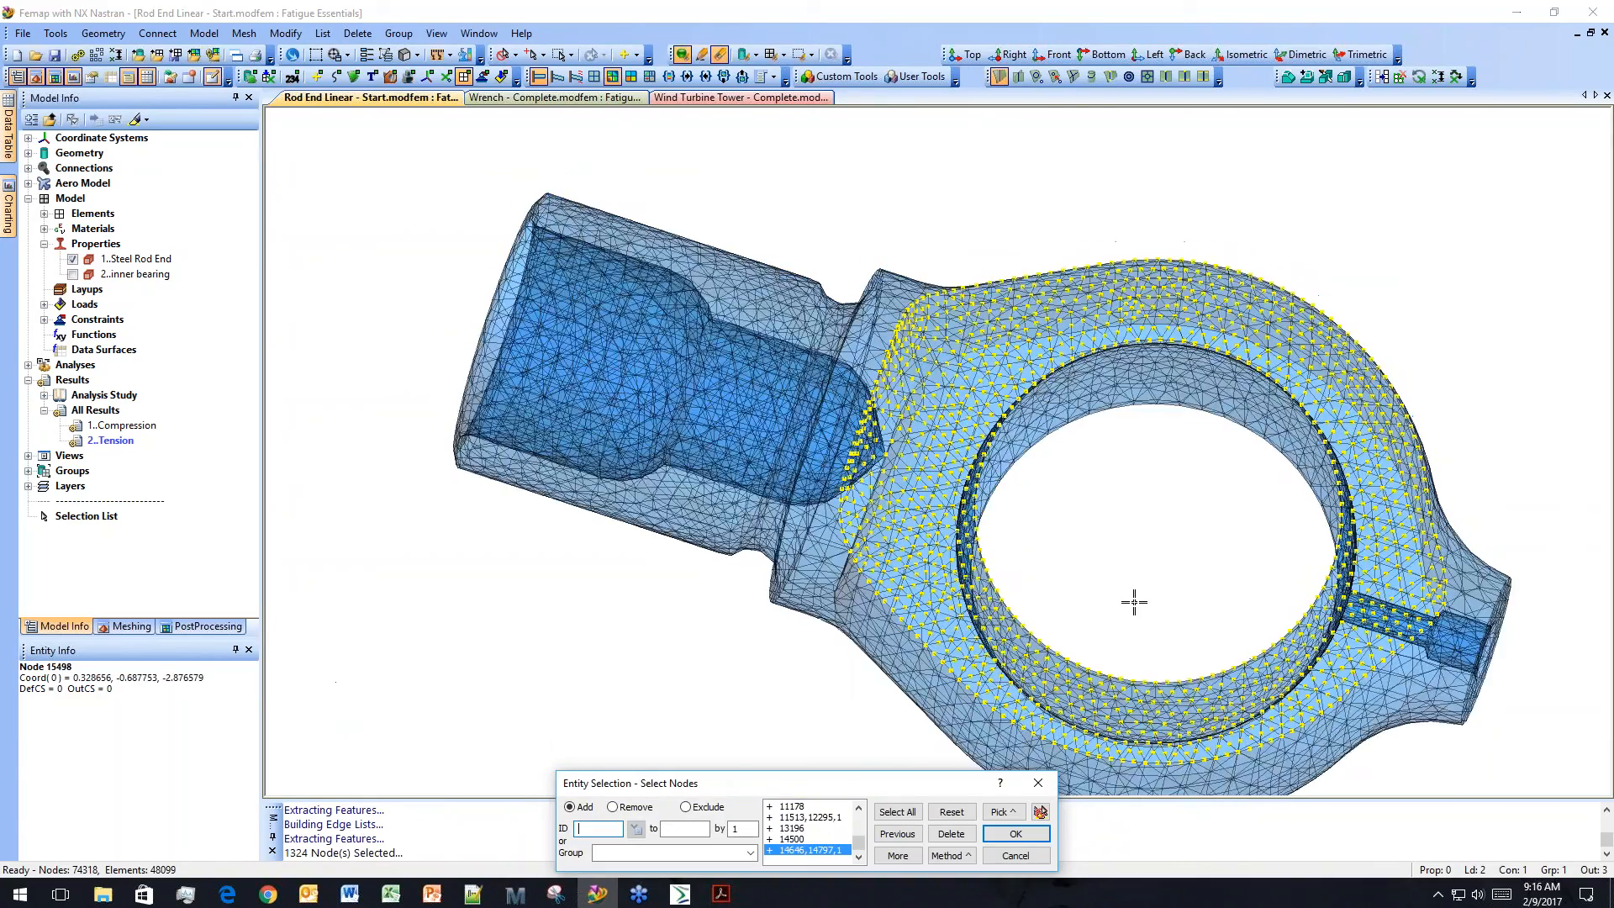
middle_drag(1134, 601, 1127, 504)
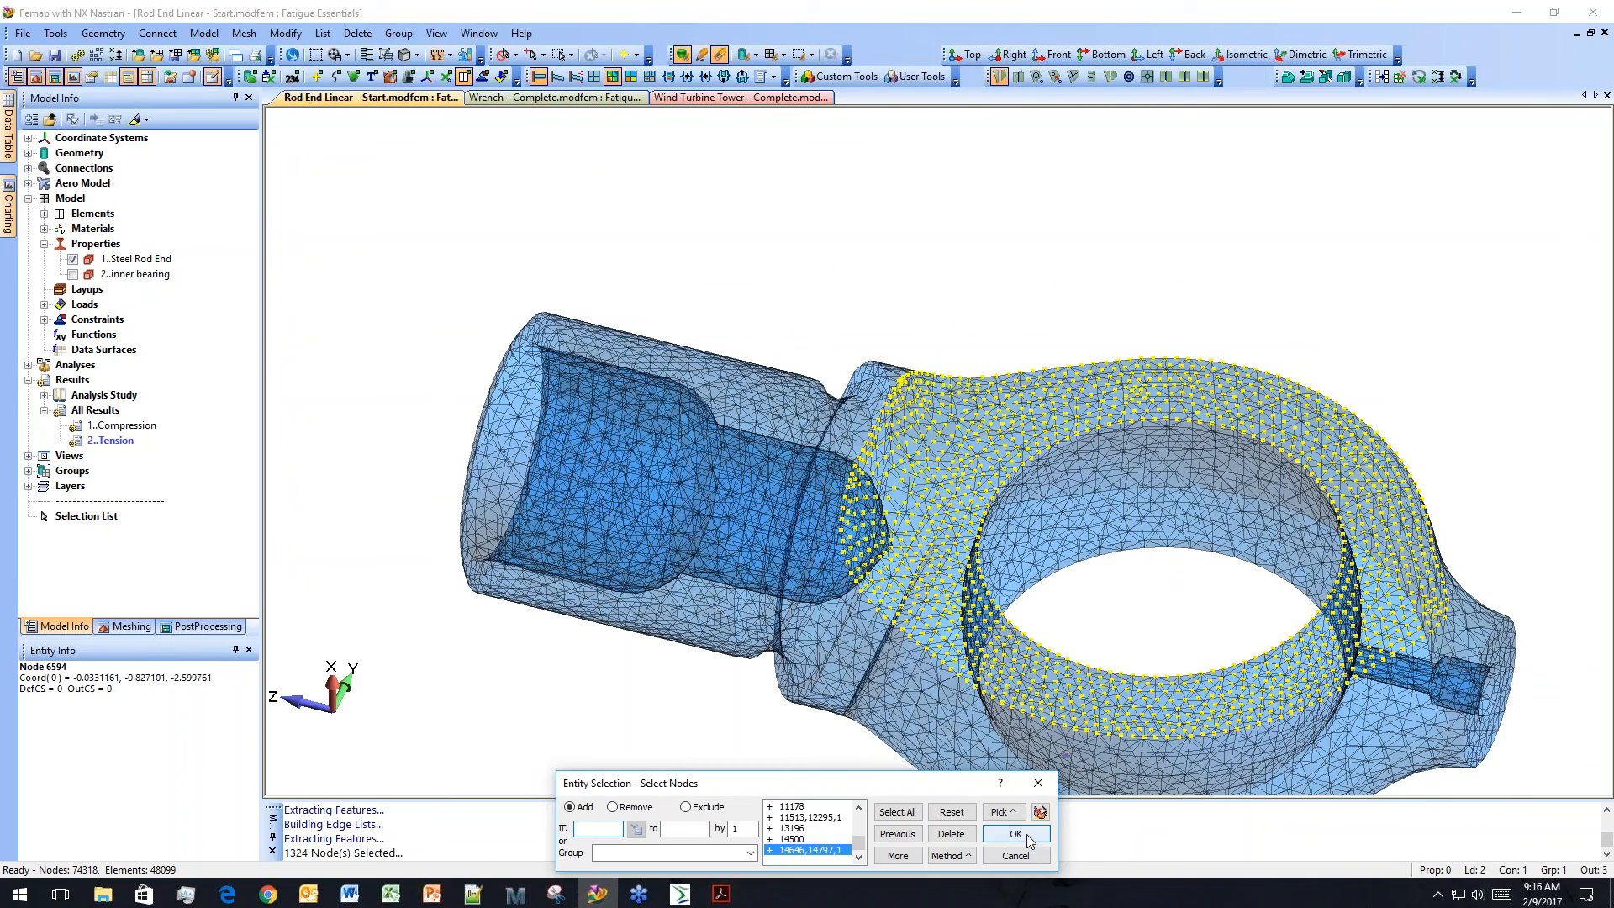
click(1019, 835)
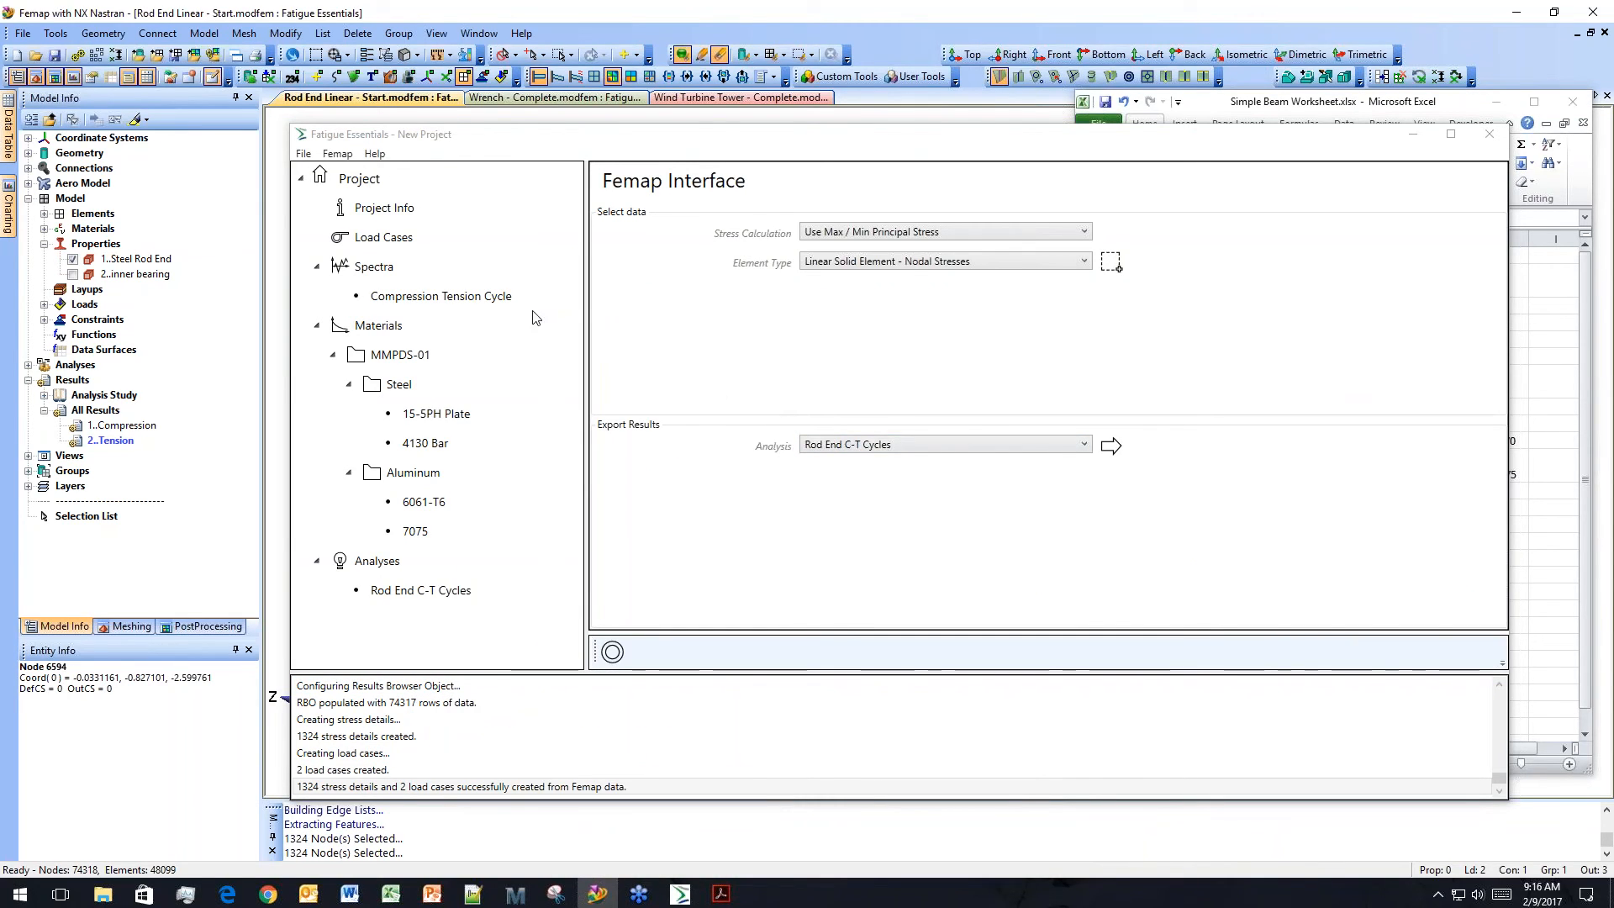
Review the imported stress details in the load case and stress detail editor and apply them.
mouse_move(535, 240)
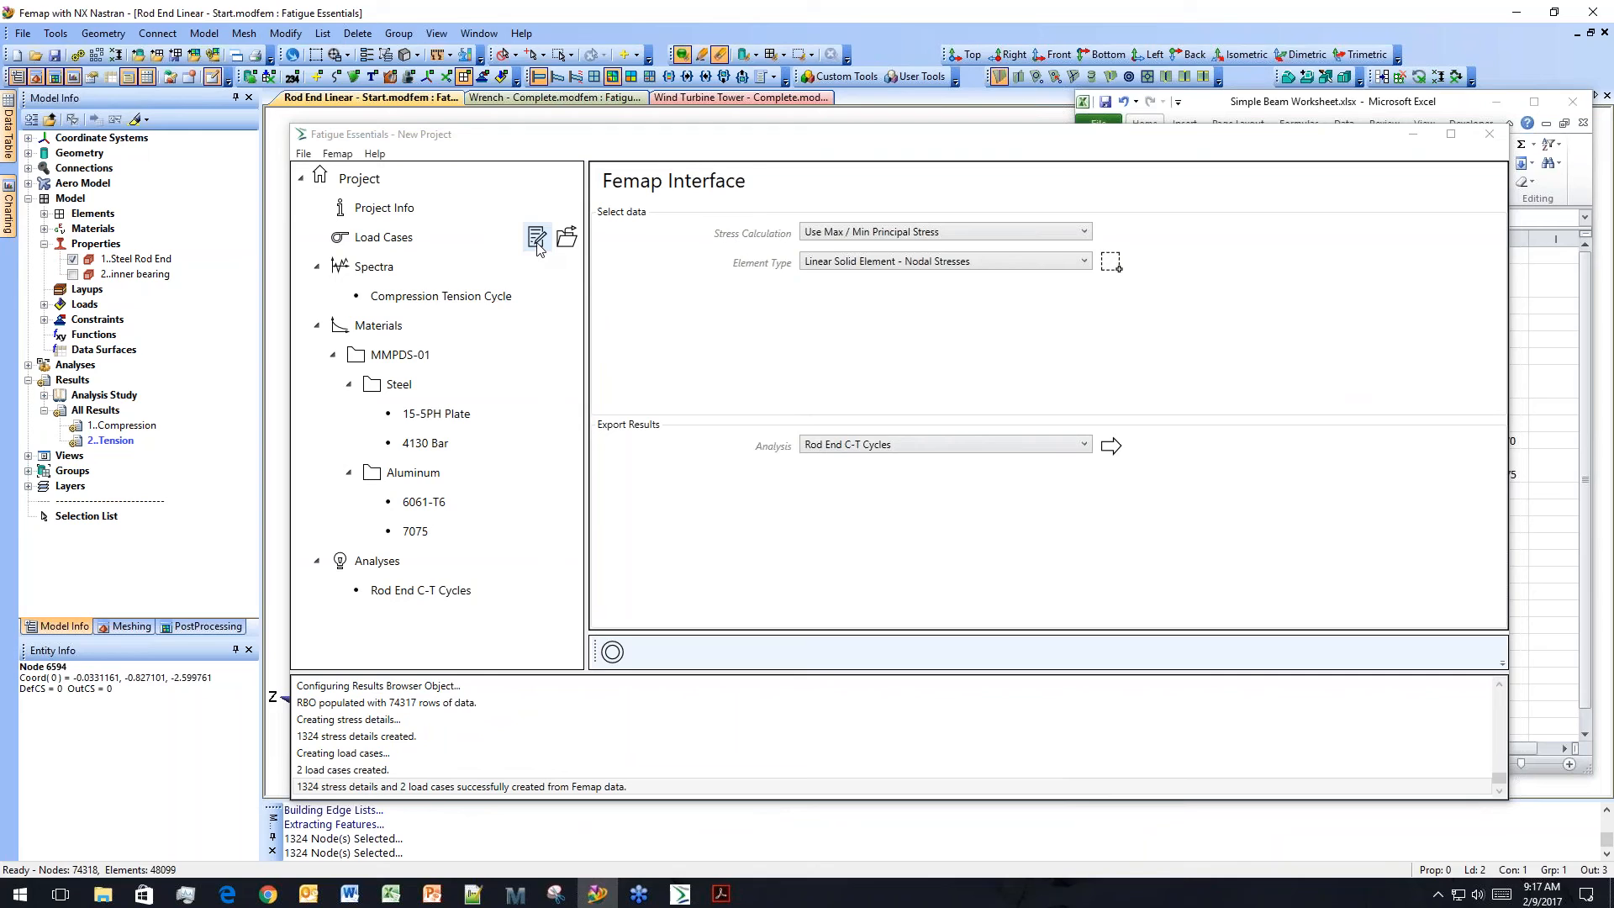
click(536, 238)
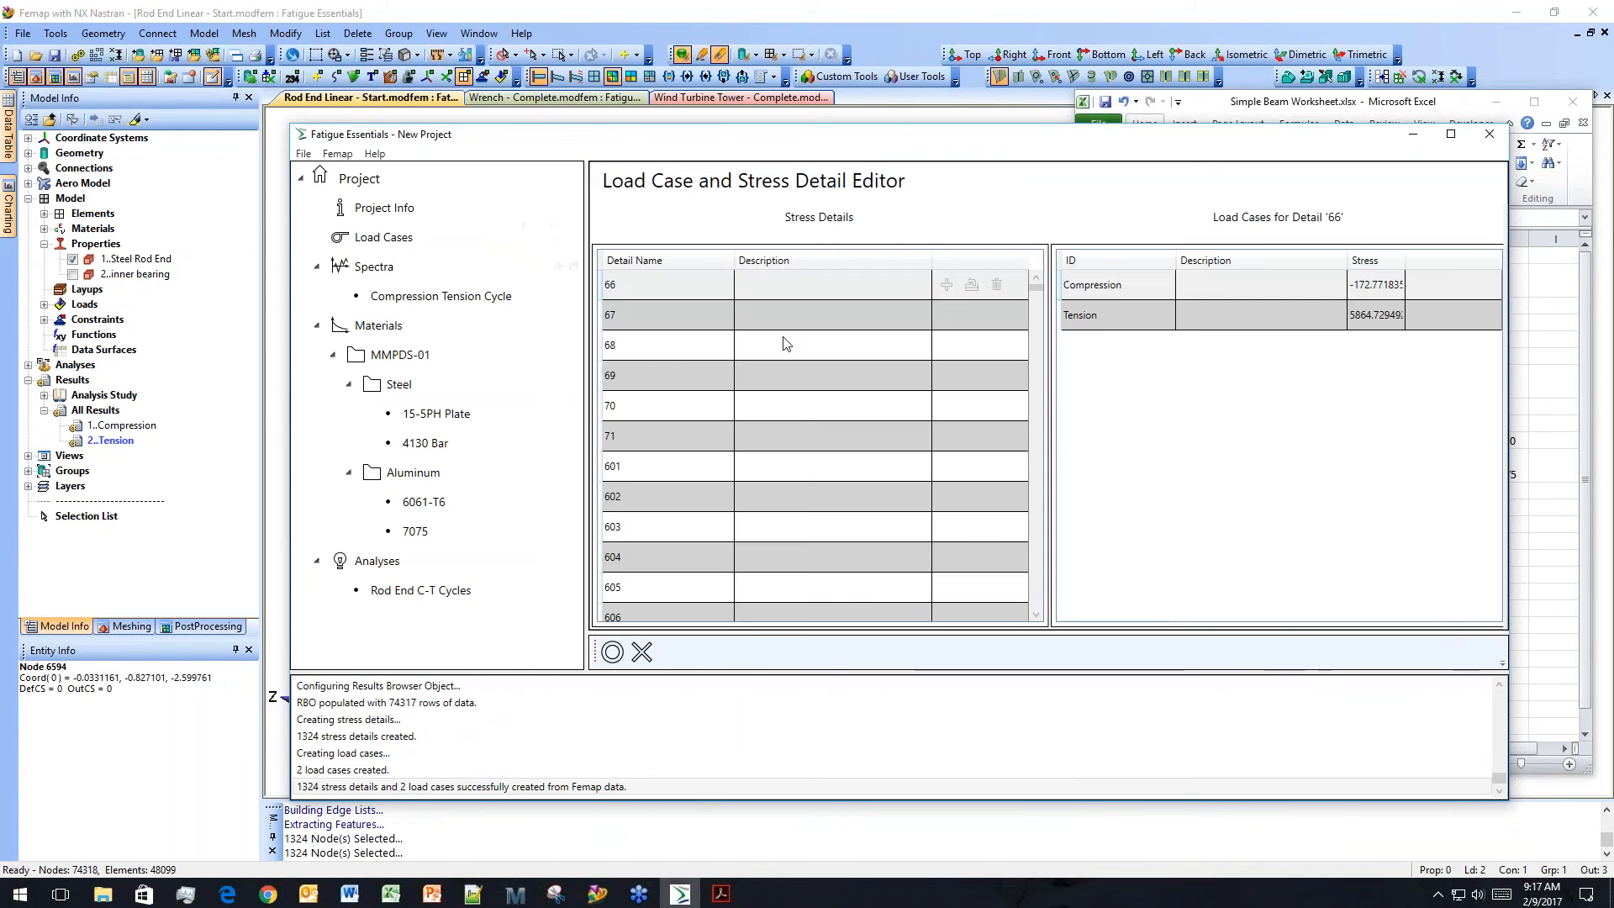
drag(1039, 290, 1073, 602)
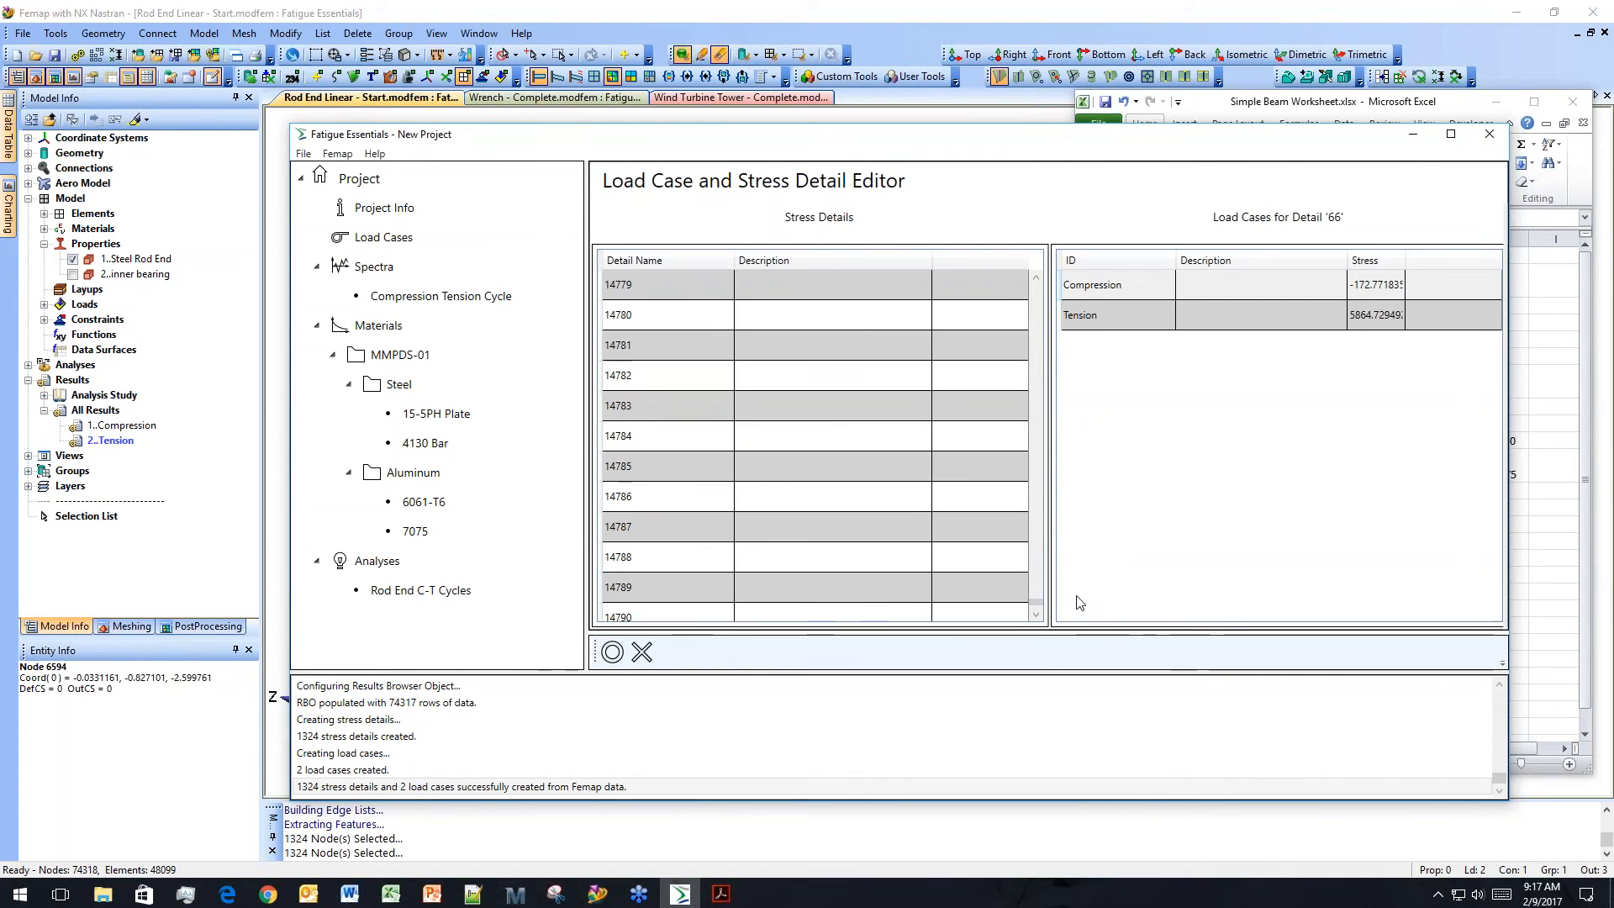
click(612, 652)
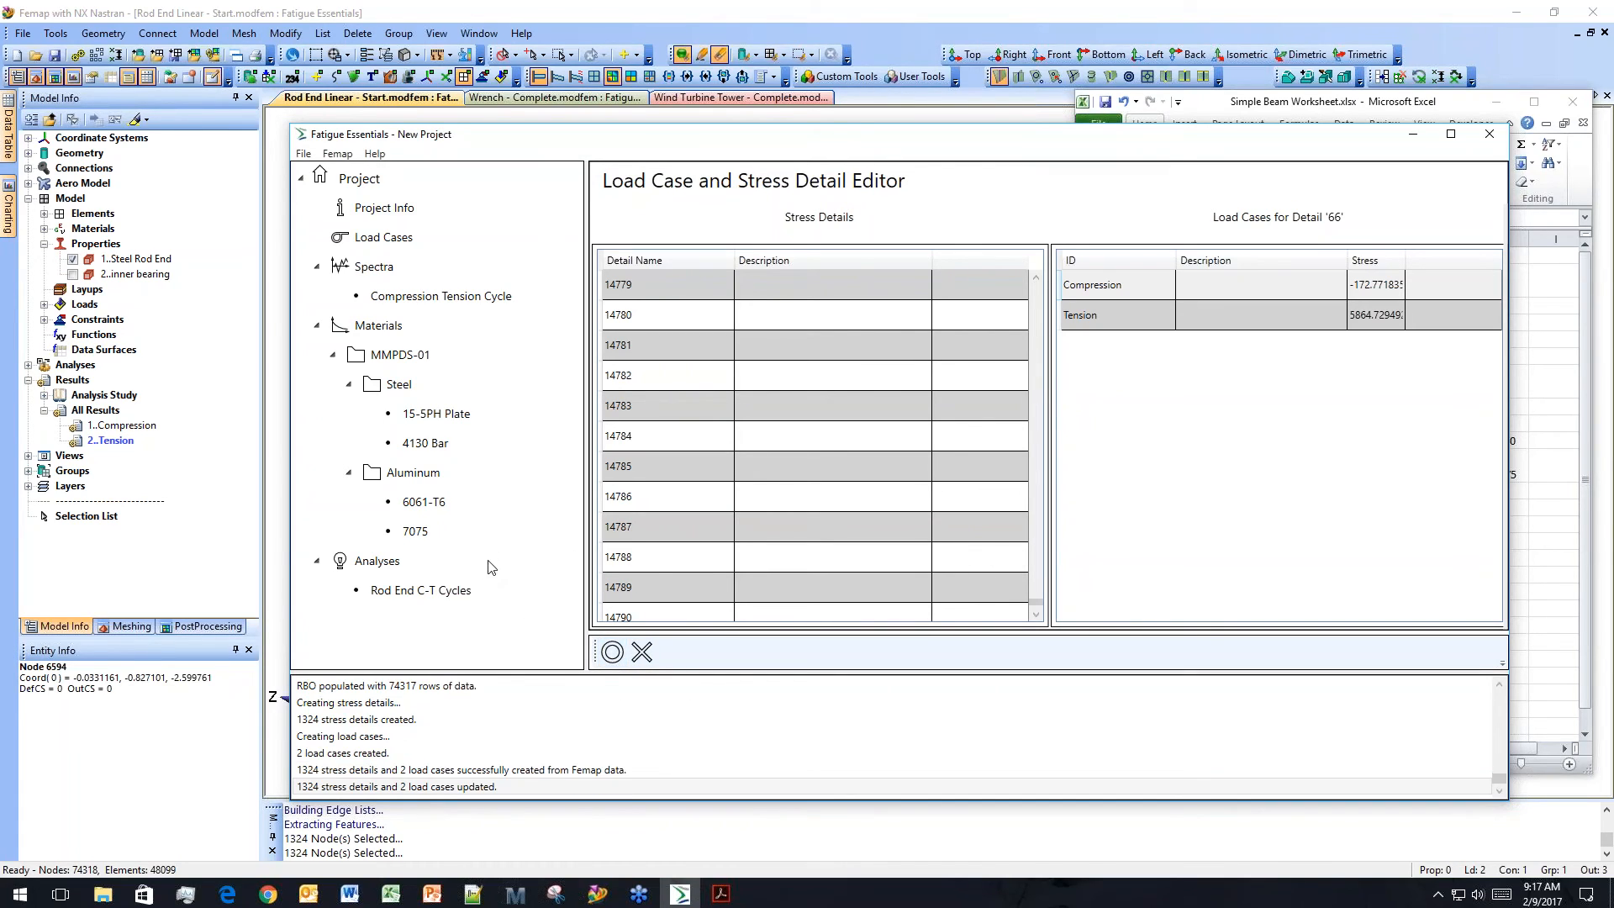
Solve the Rod End C-T Cycles analysis again and export its results to Femap through the Femap interface.
click(536, 590)
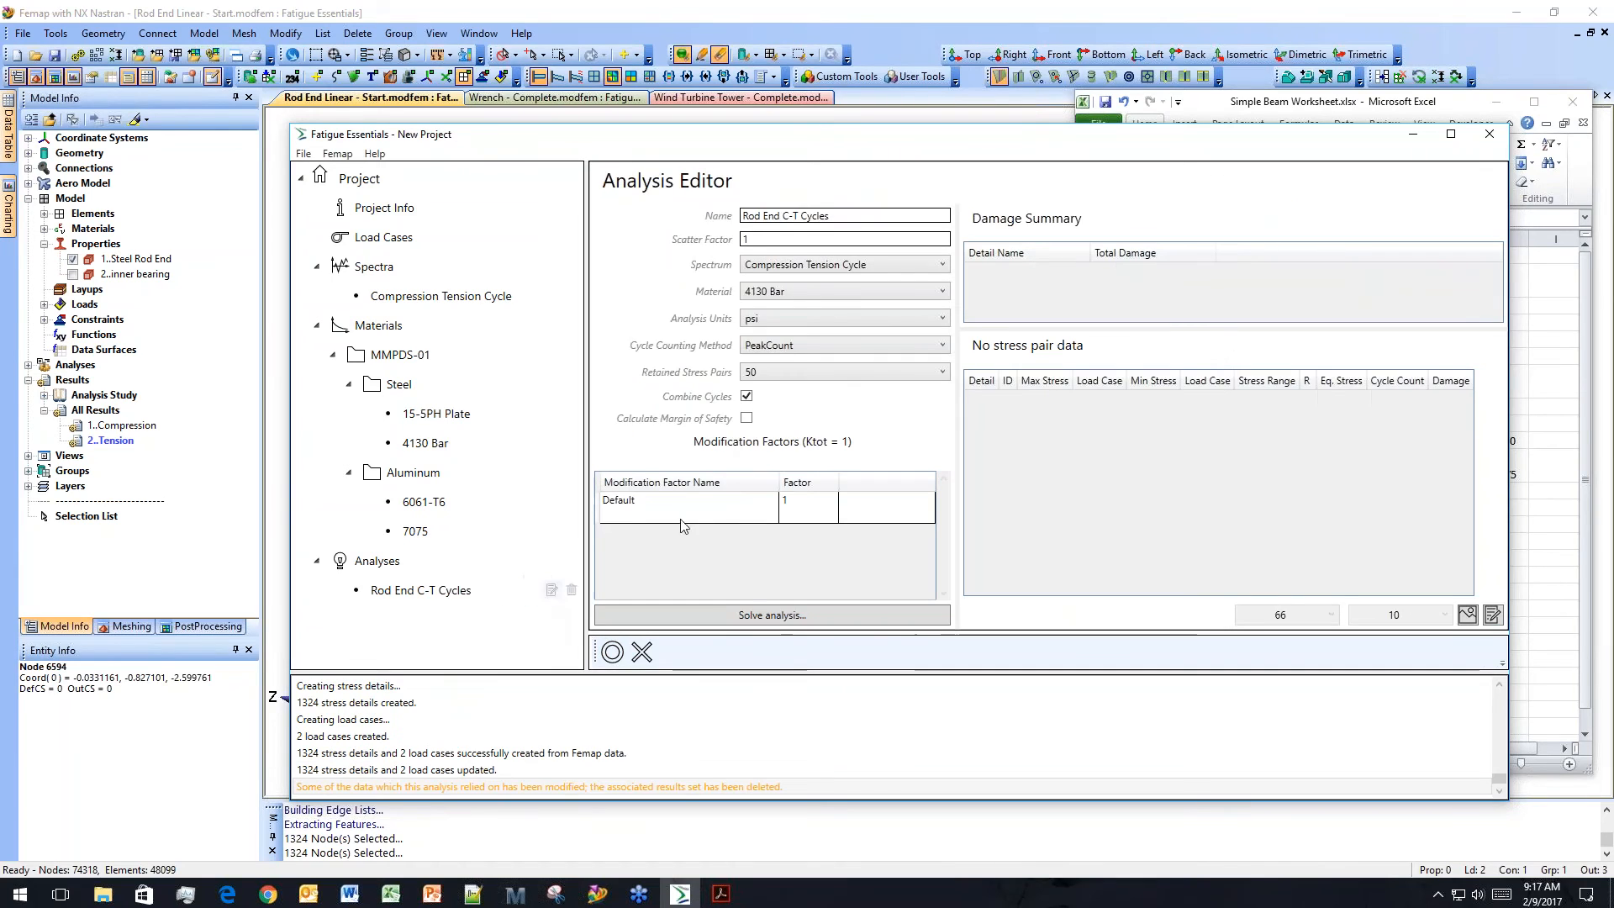
click(741, 618)
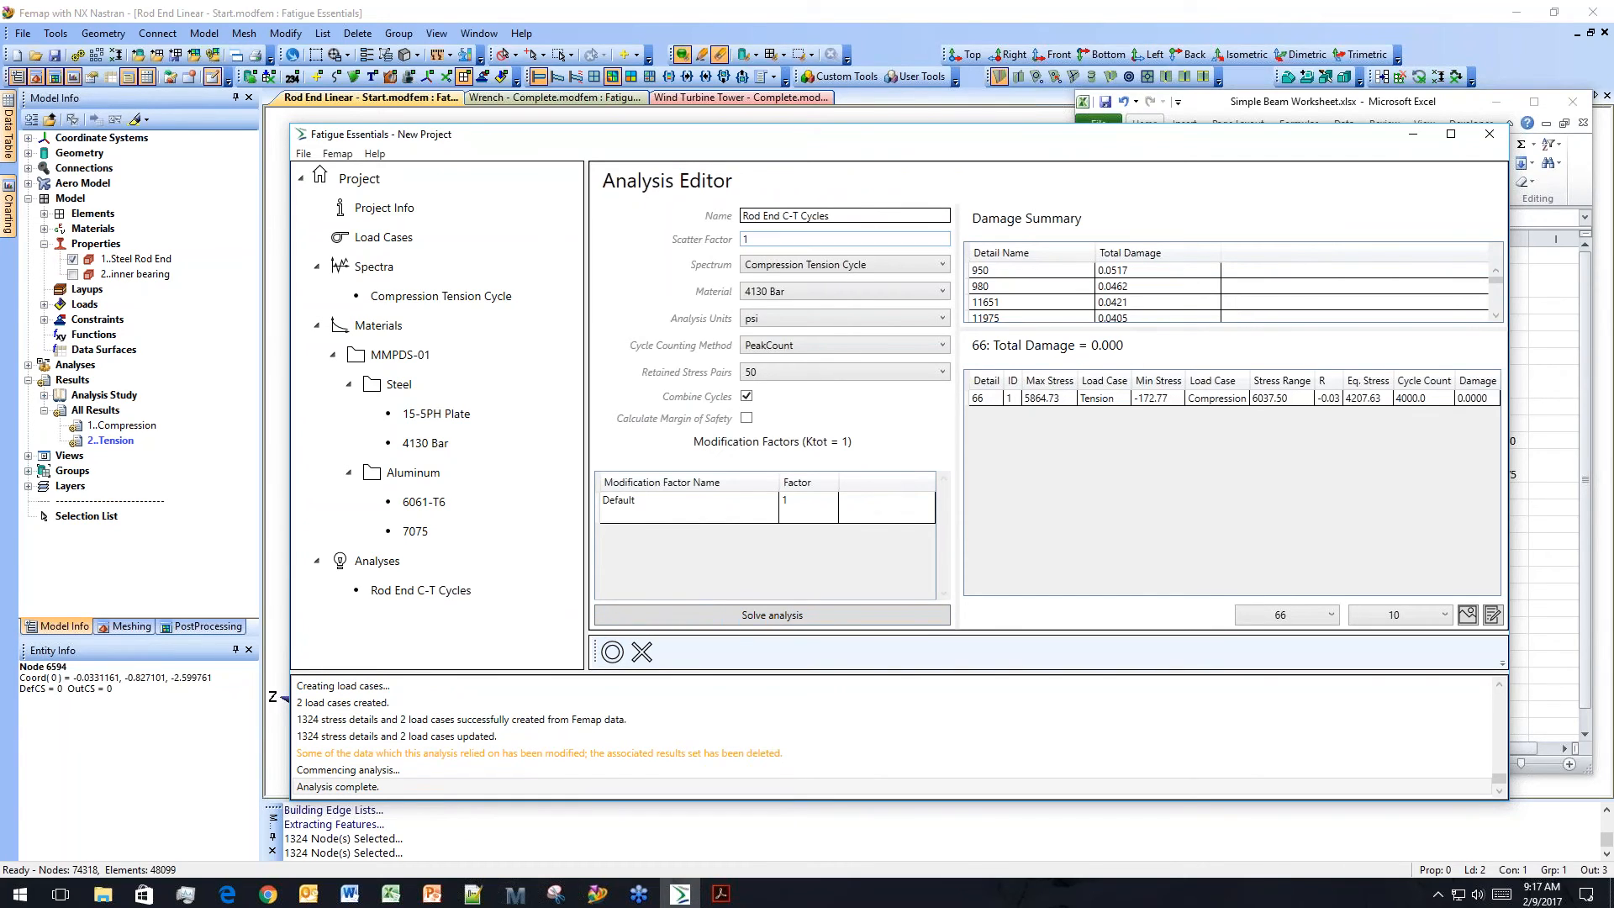
click(344, 154)
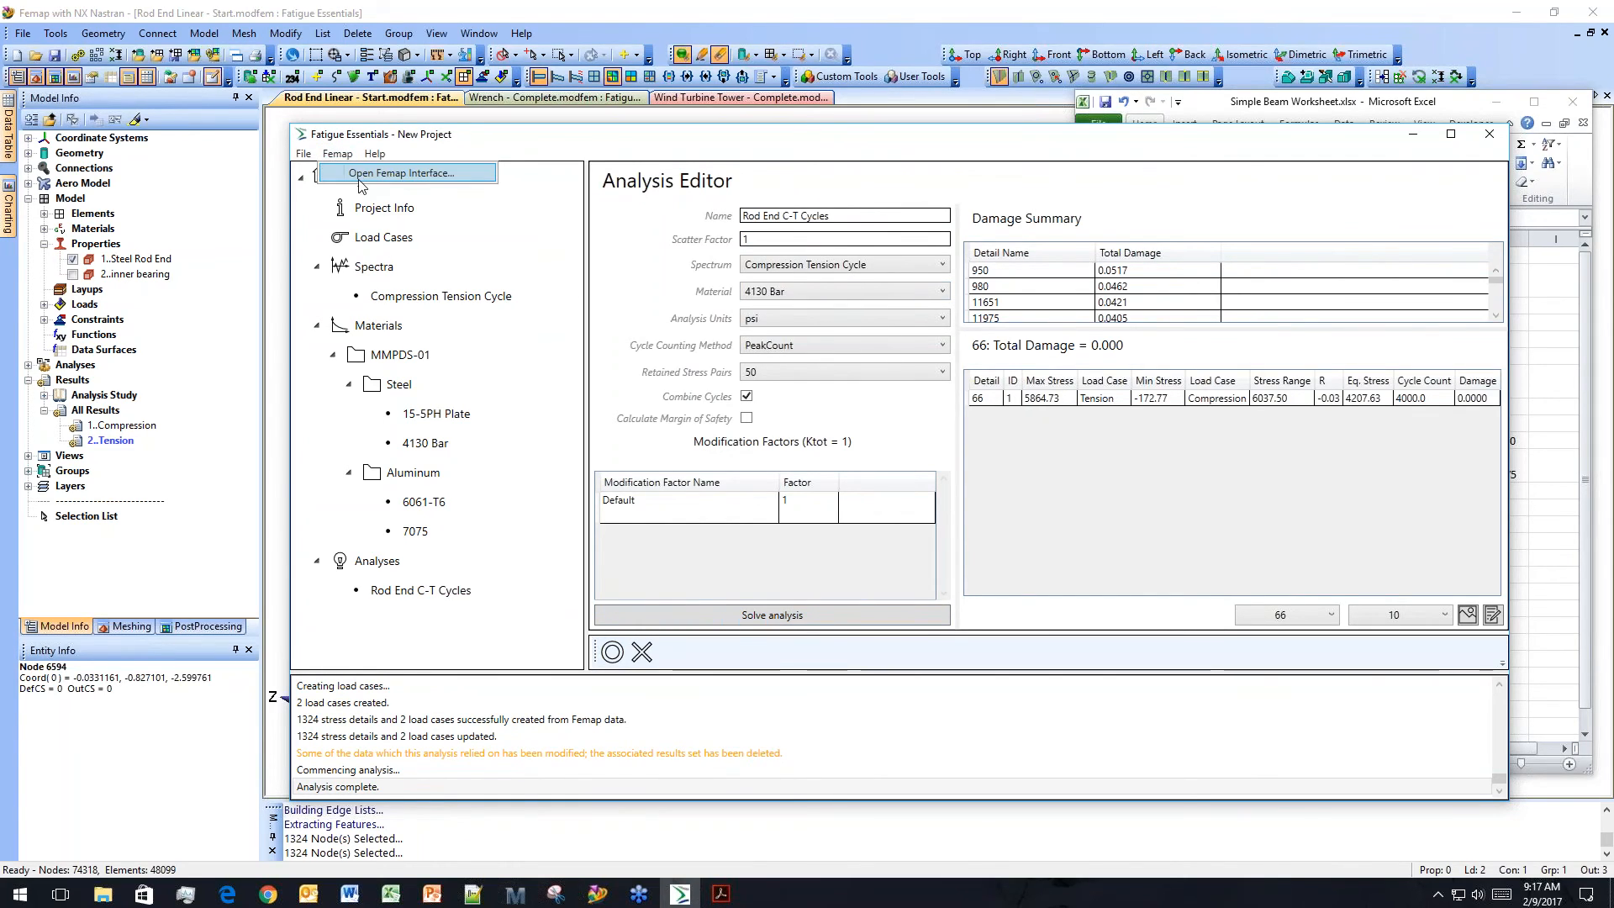
click(360, 173)
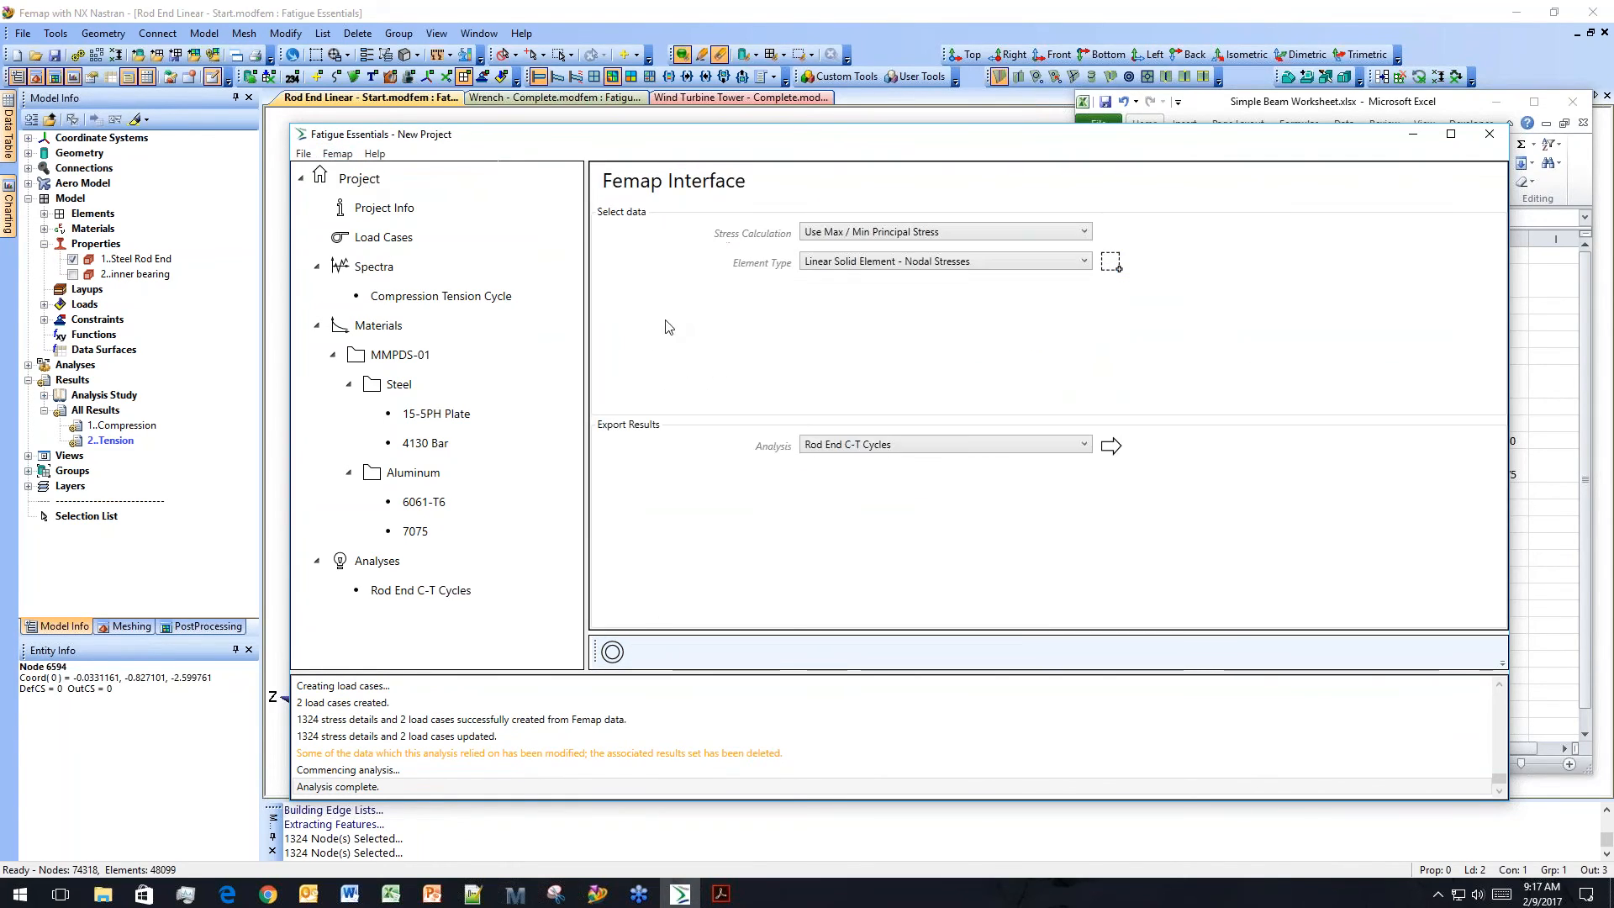
click(1110, 445)
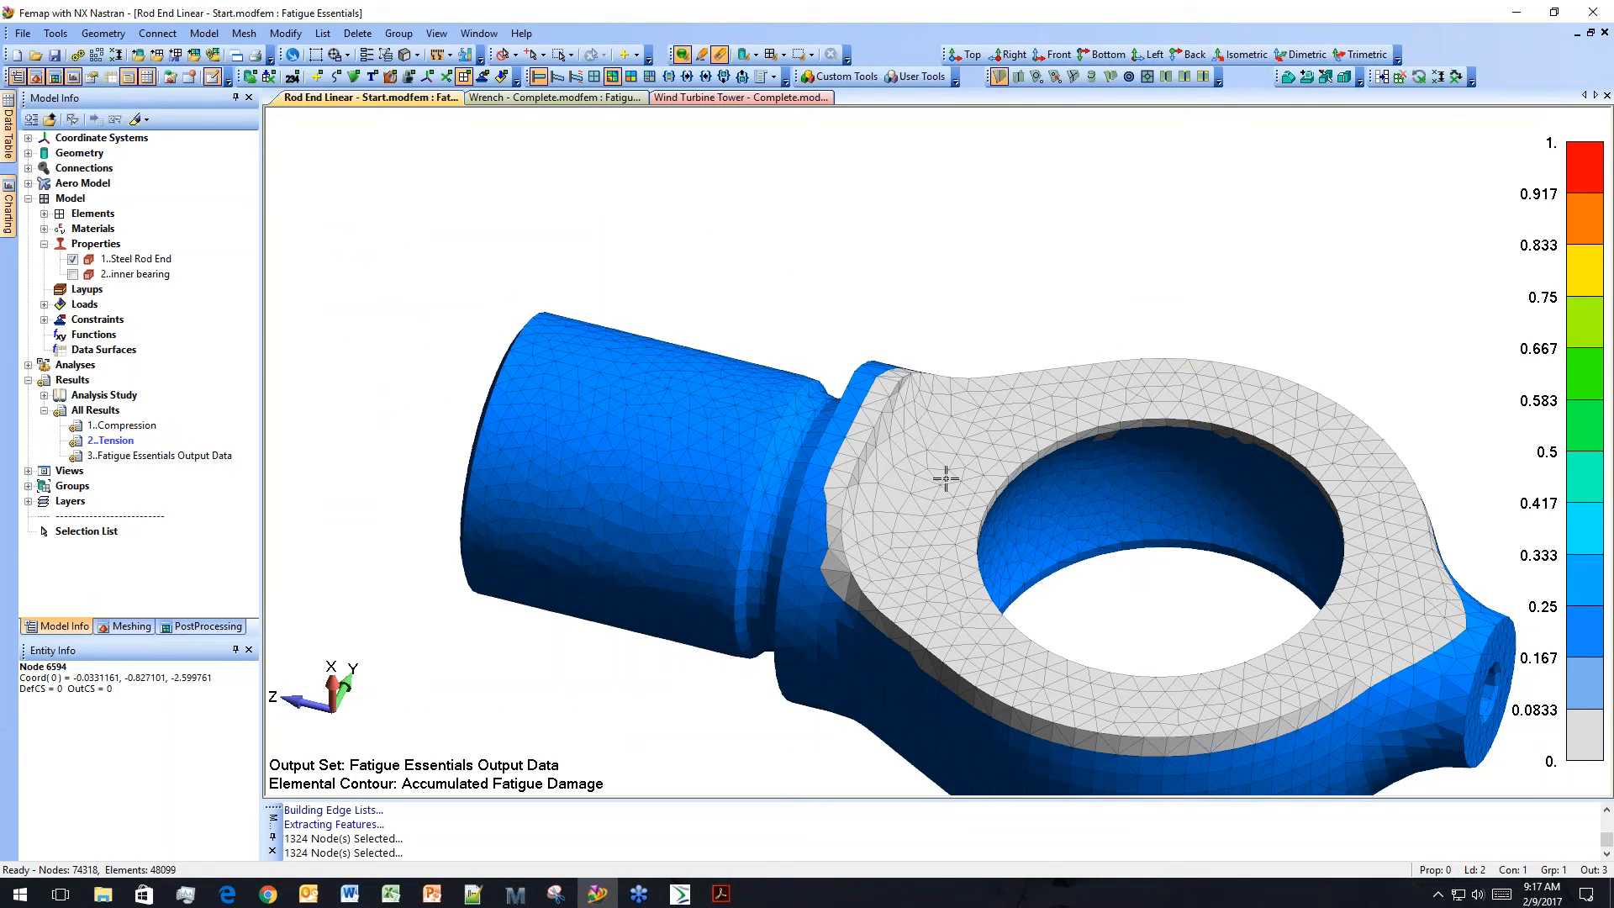
Inspect the fatigue damage contour on the rod end's eye and set its maximum level to 0.2 and finally to 0.1.
middle_drag(1014, 543, 1029, 454)
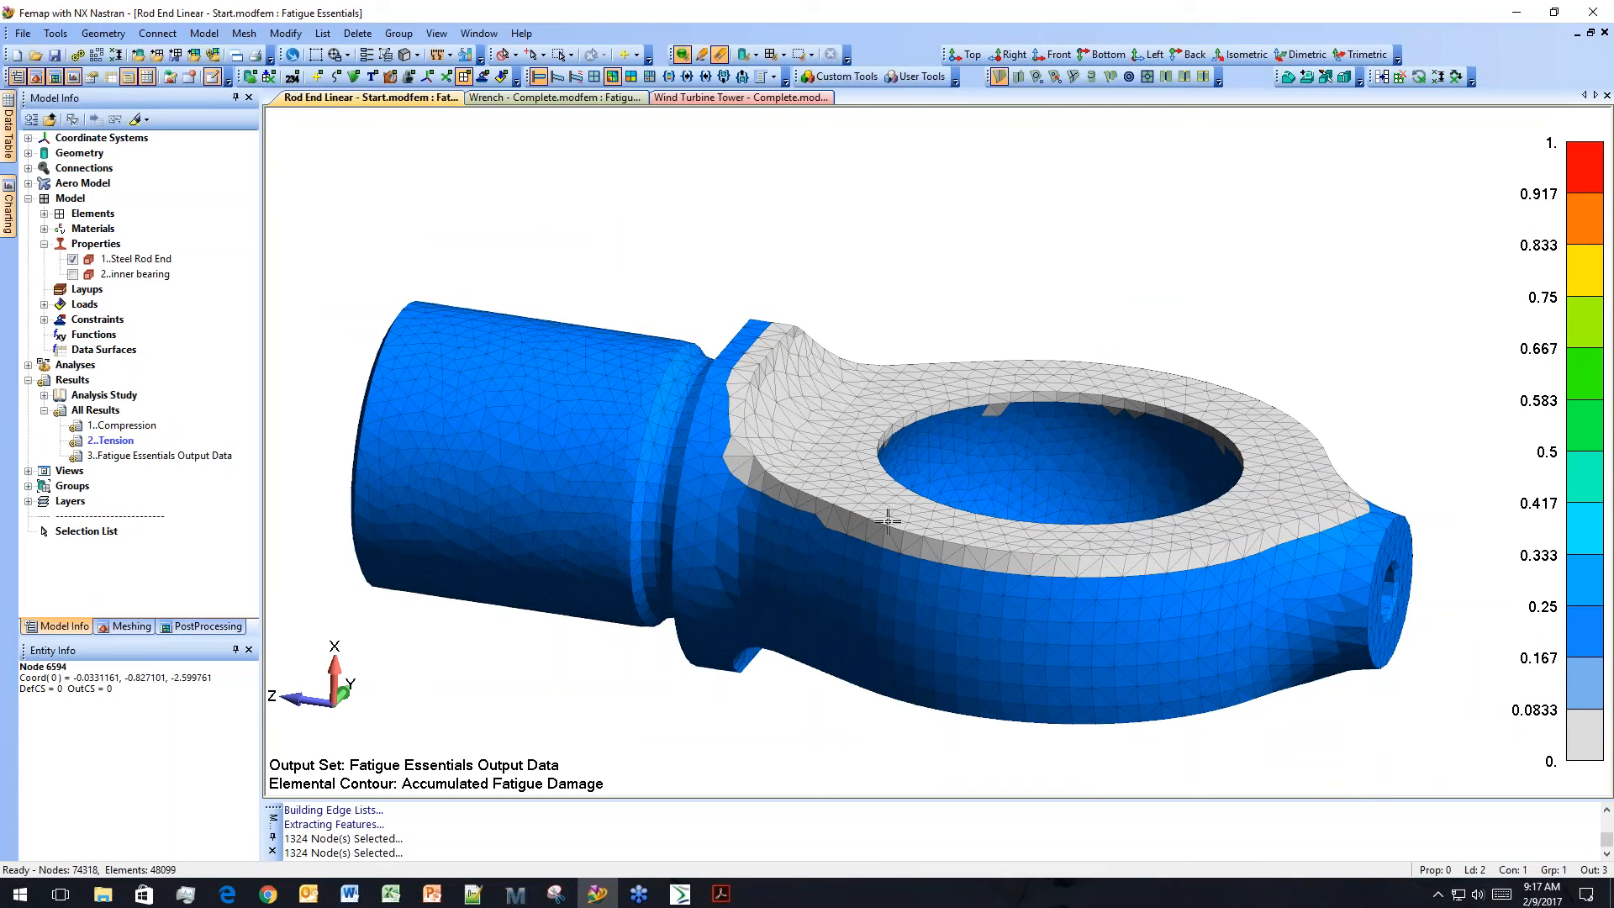
mouse_move(1035, 555)
middle_down()
mouse_move(979, 542)
mouse_move(991, 533)
mouse_move(1021, 580)
middle_up()
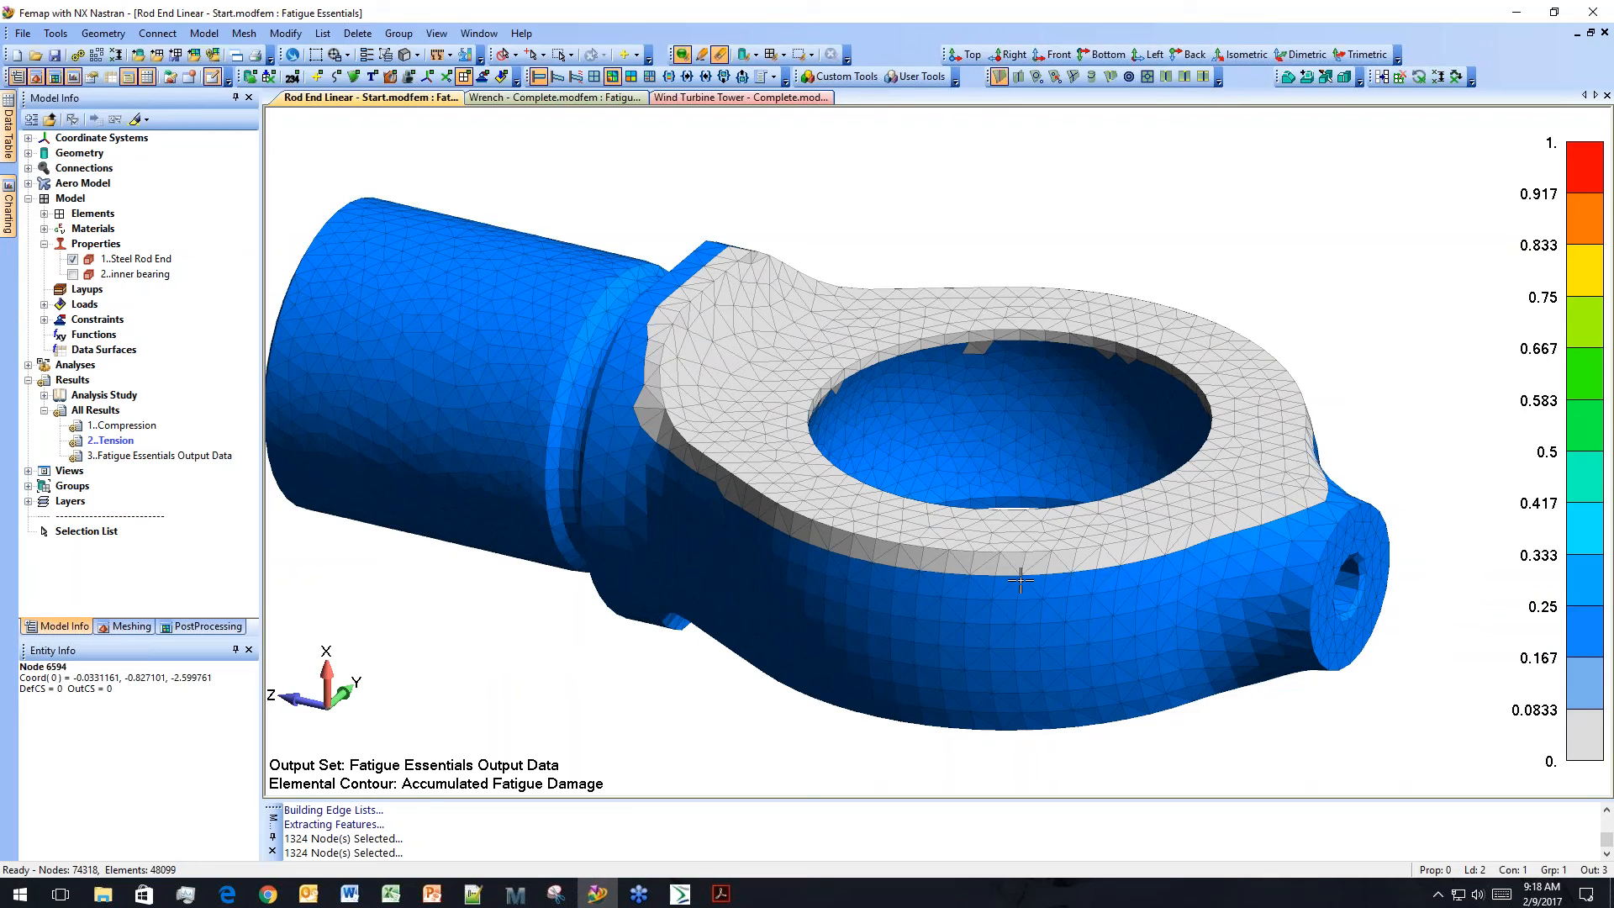
click(205, 626)
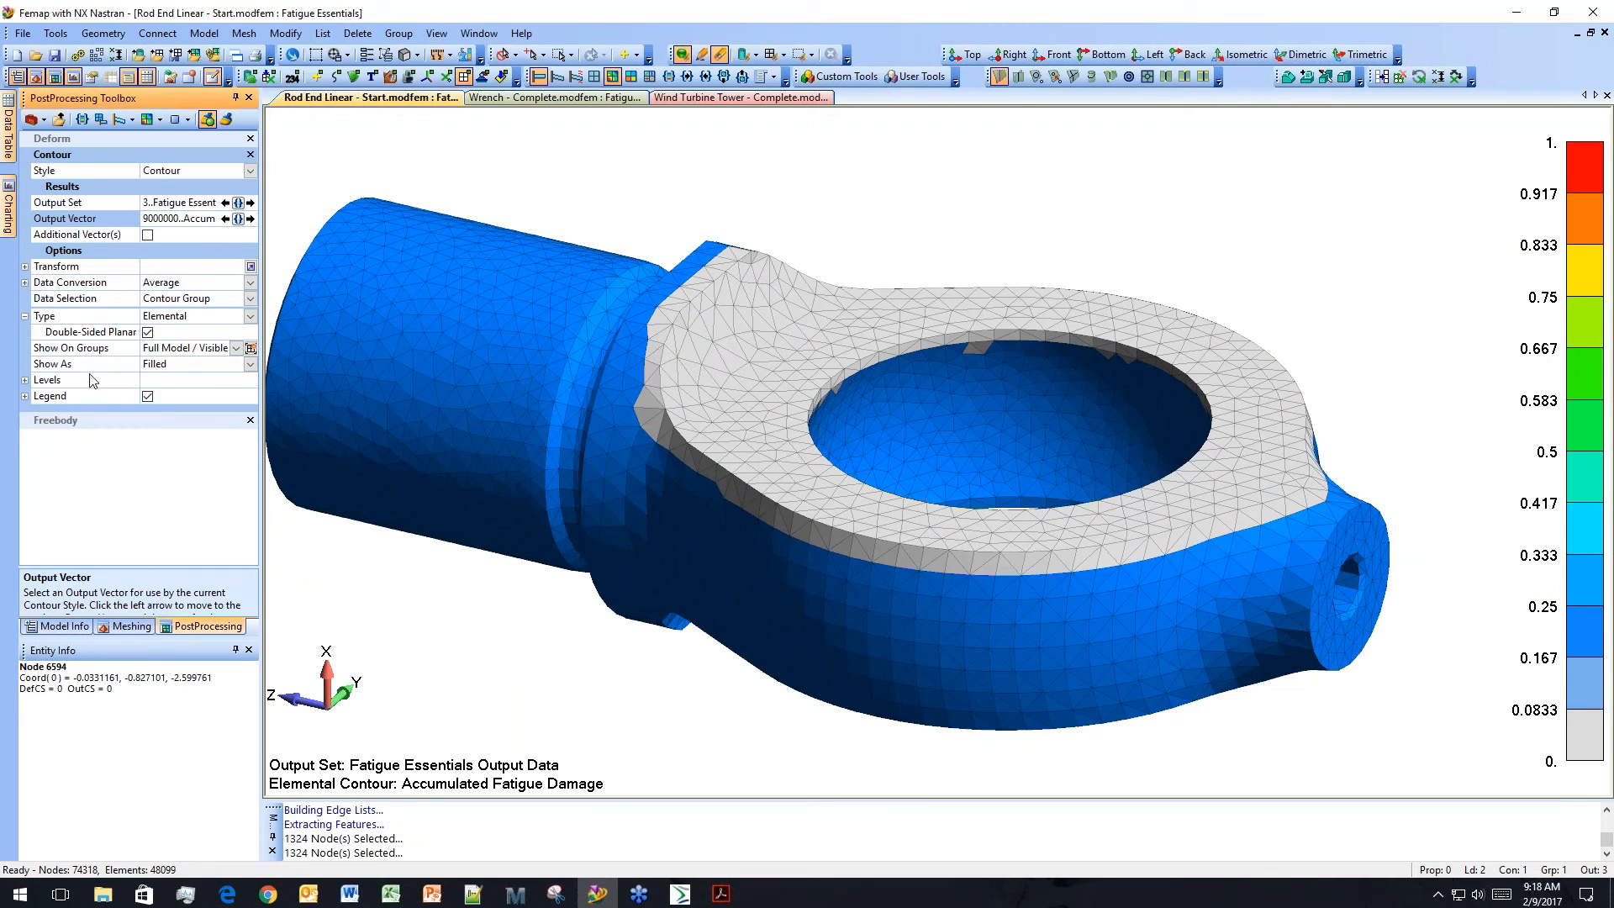
click(25, 383)
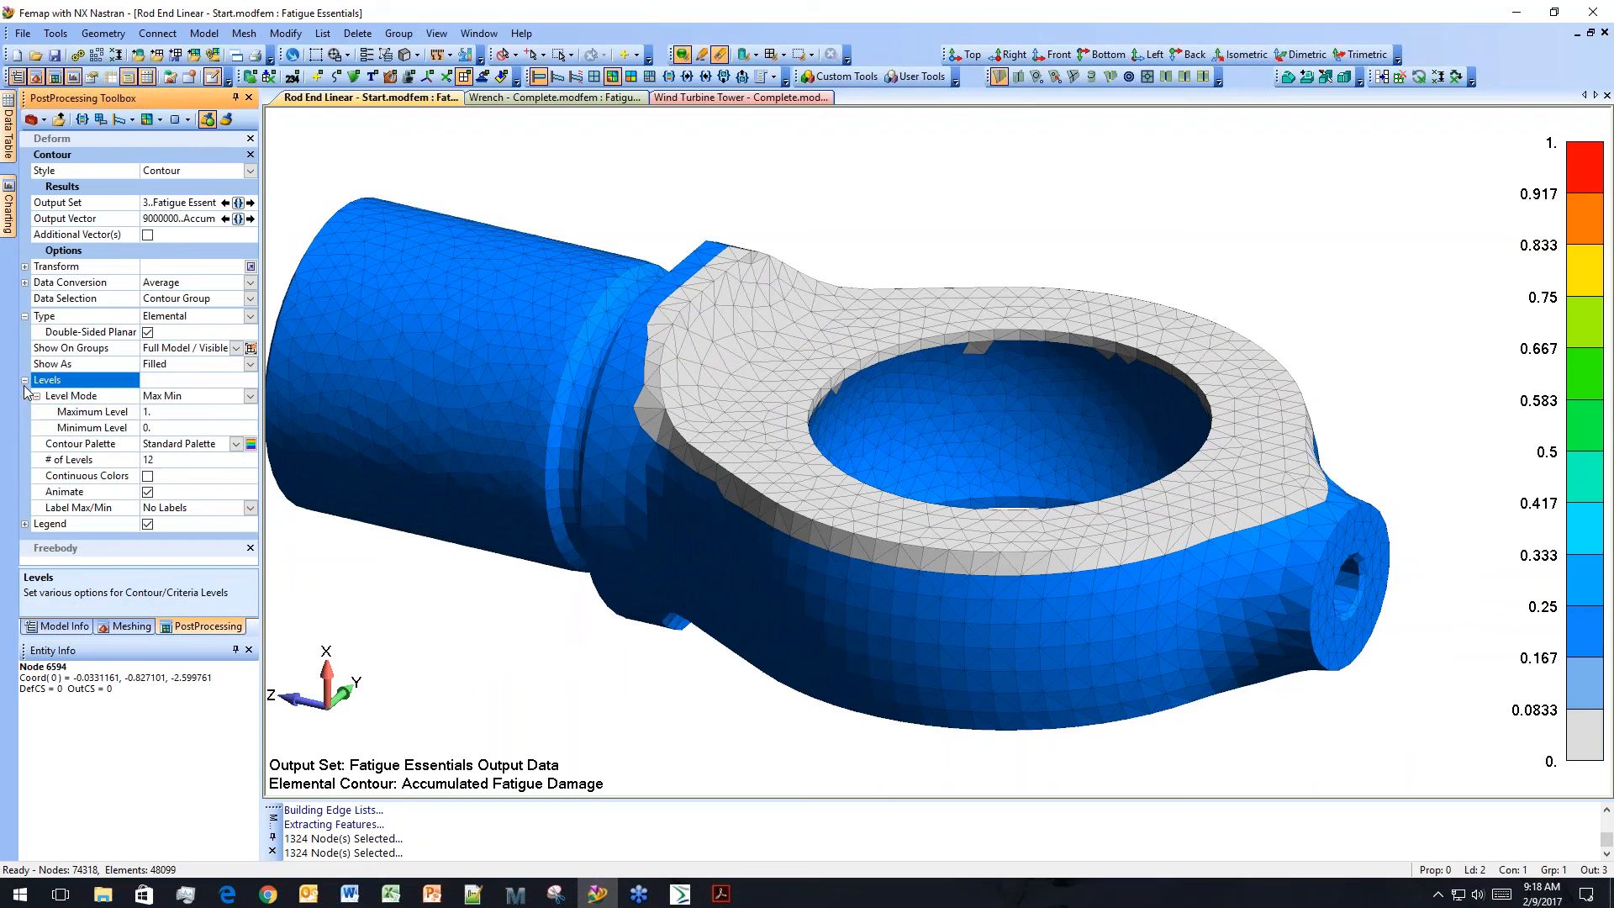
click(169, 413)
text(.2)
key(Return)
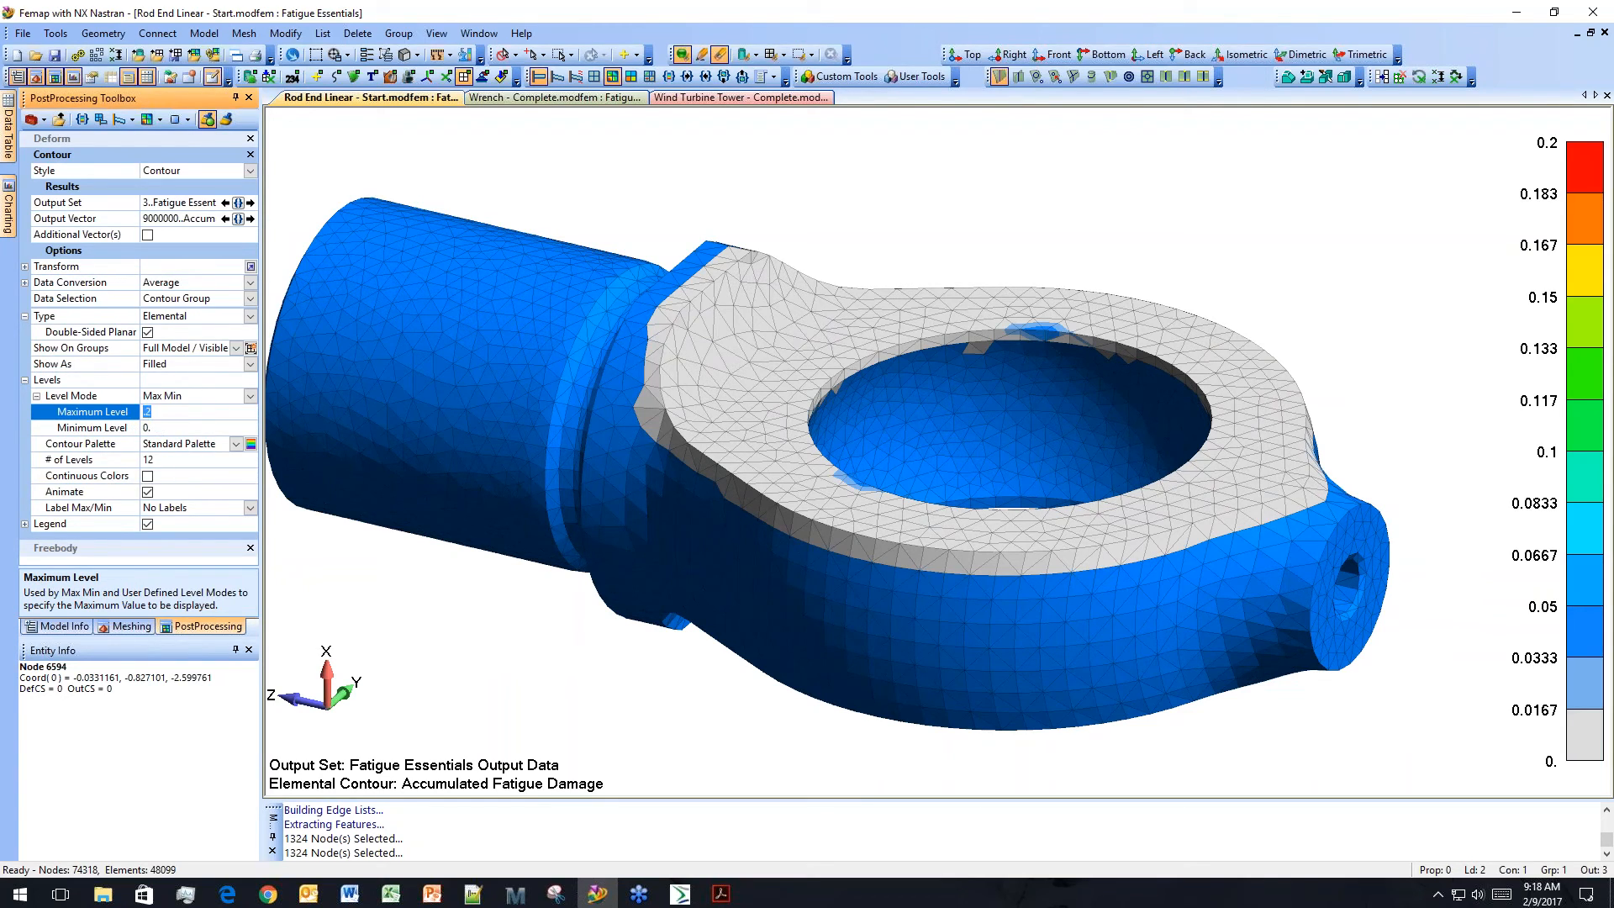
text(1)
key(Return)
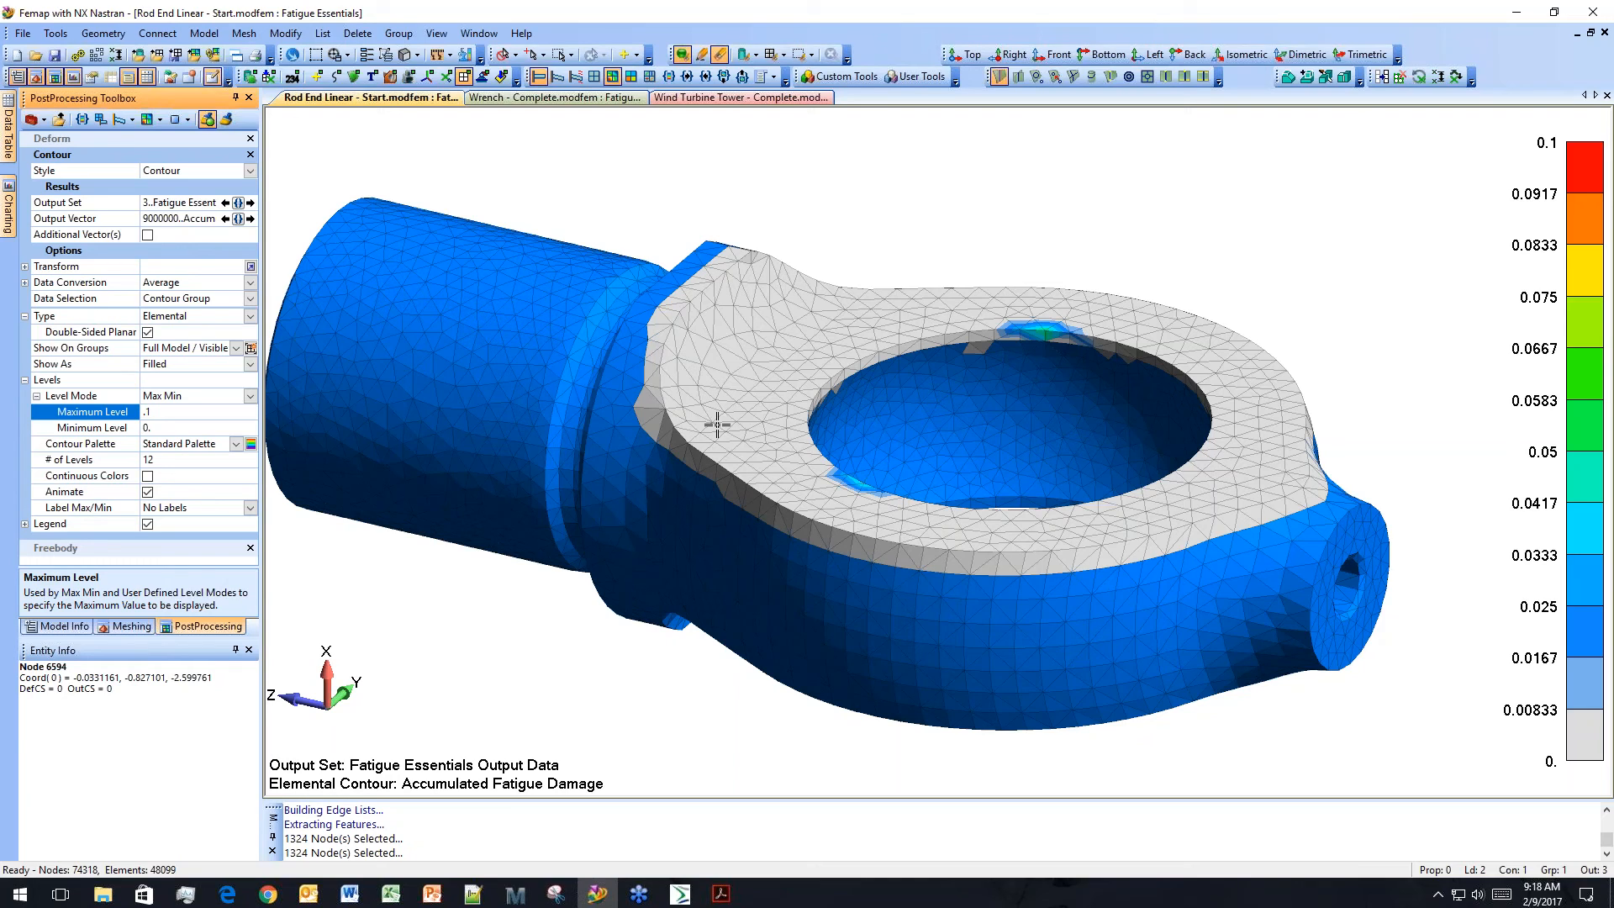
Switch to Fatigue Essentials, shrink its window, and create a new project, discarding the unsaved session data.
click(680, 893)
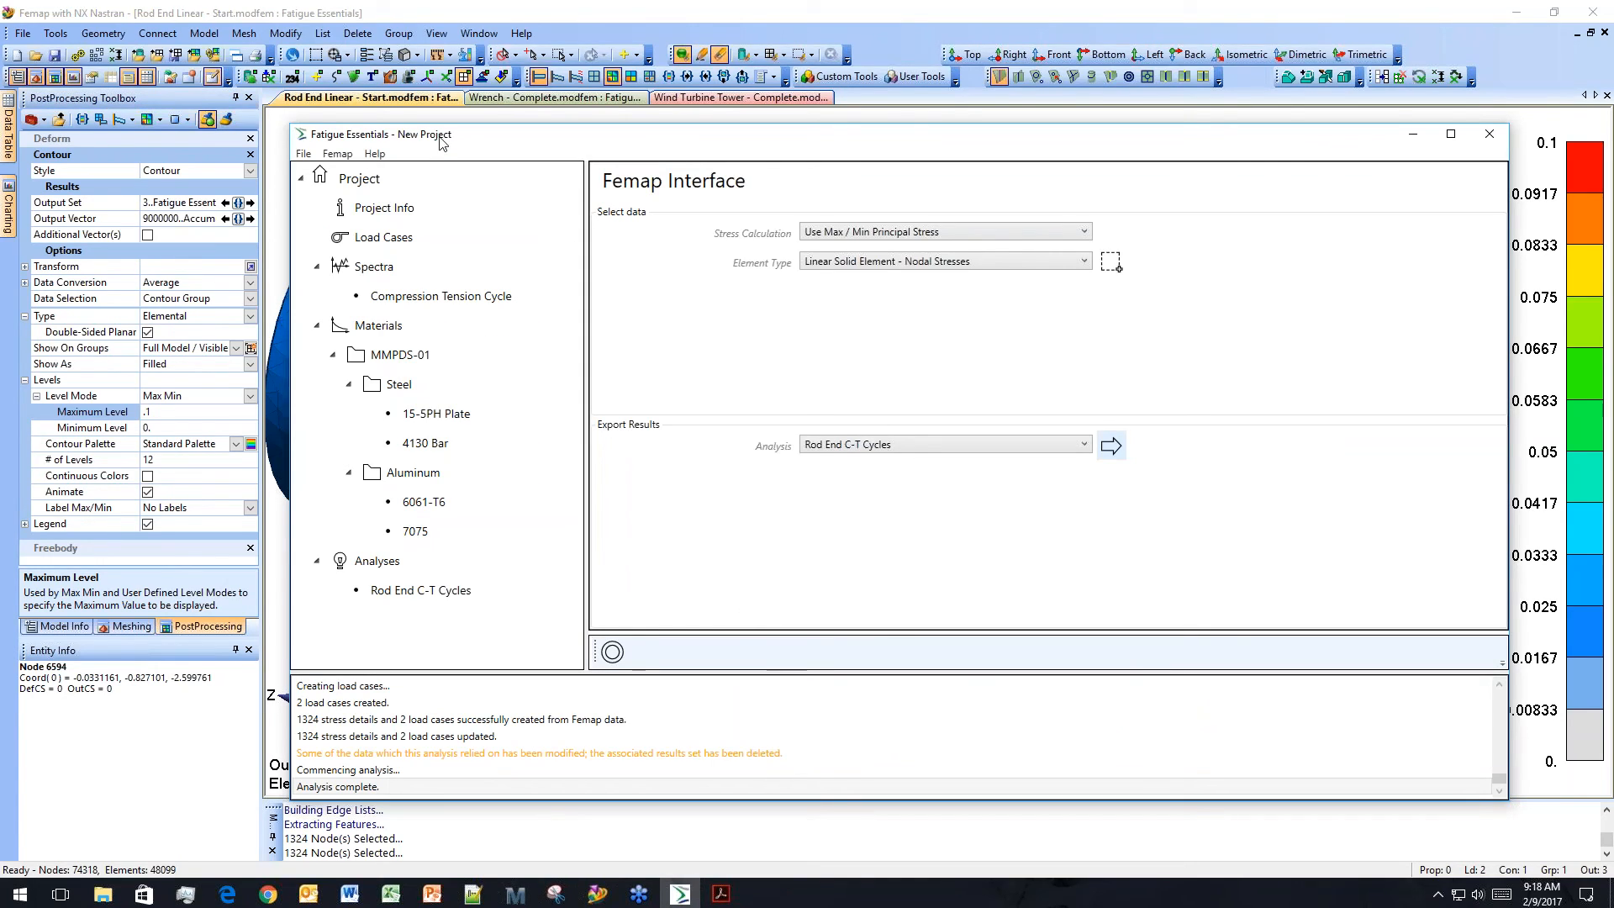
drag(292, 127, 728, 179)
click(742, 210)
click(768, 228)
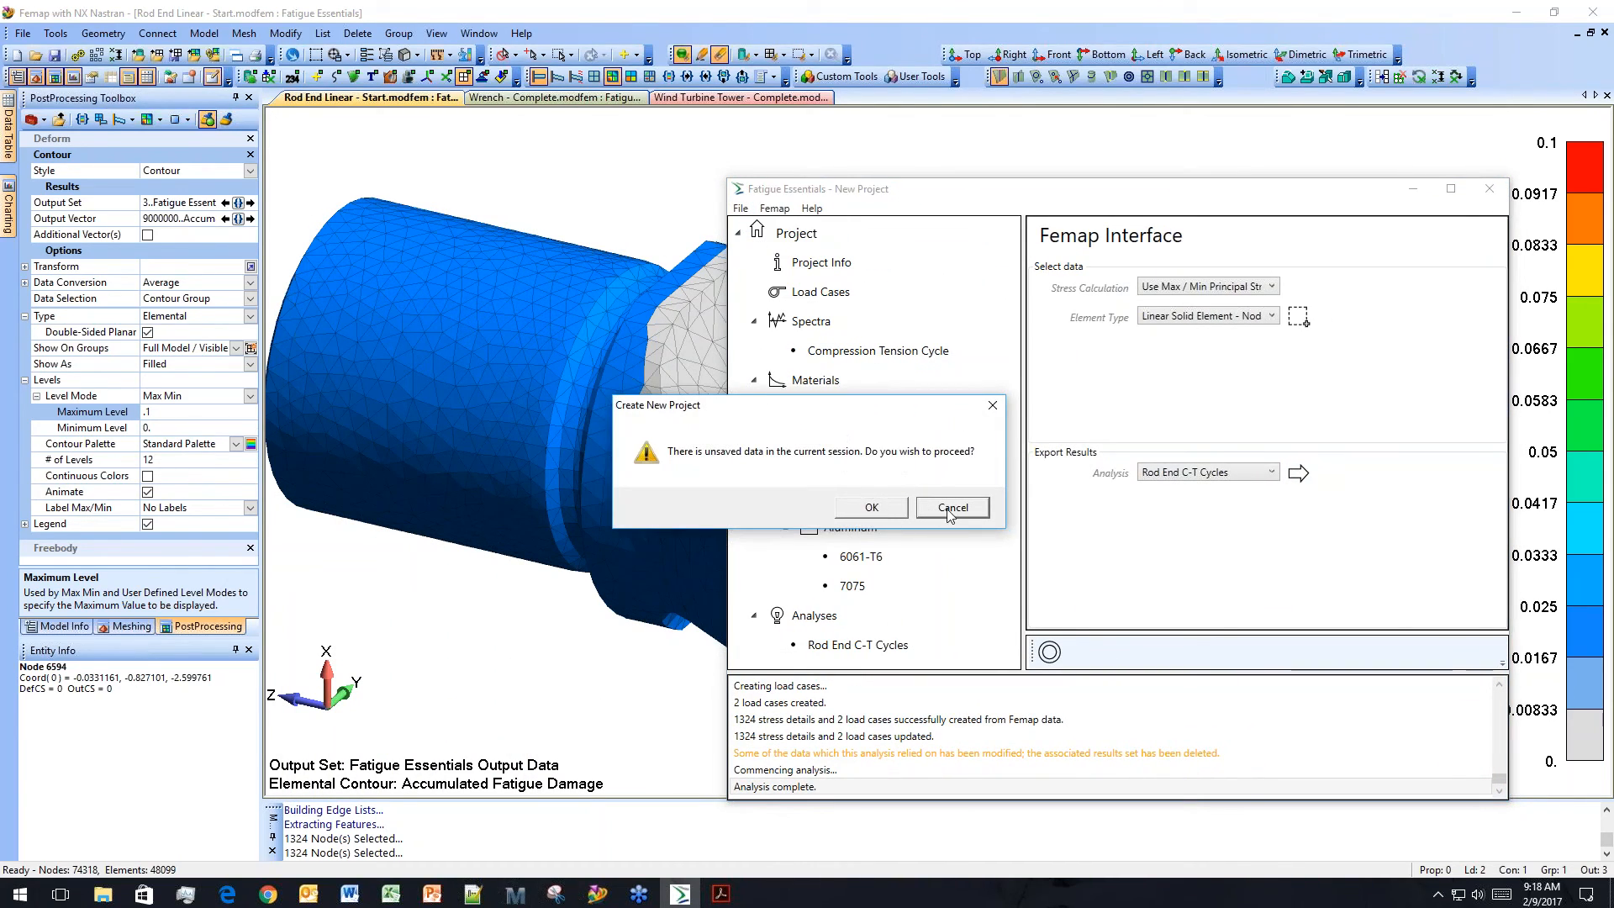
click(952, 507)
click(741, 210)
click(768, 228)
click(871, 508)
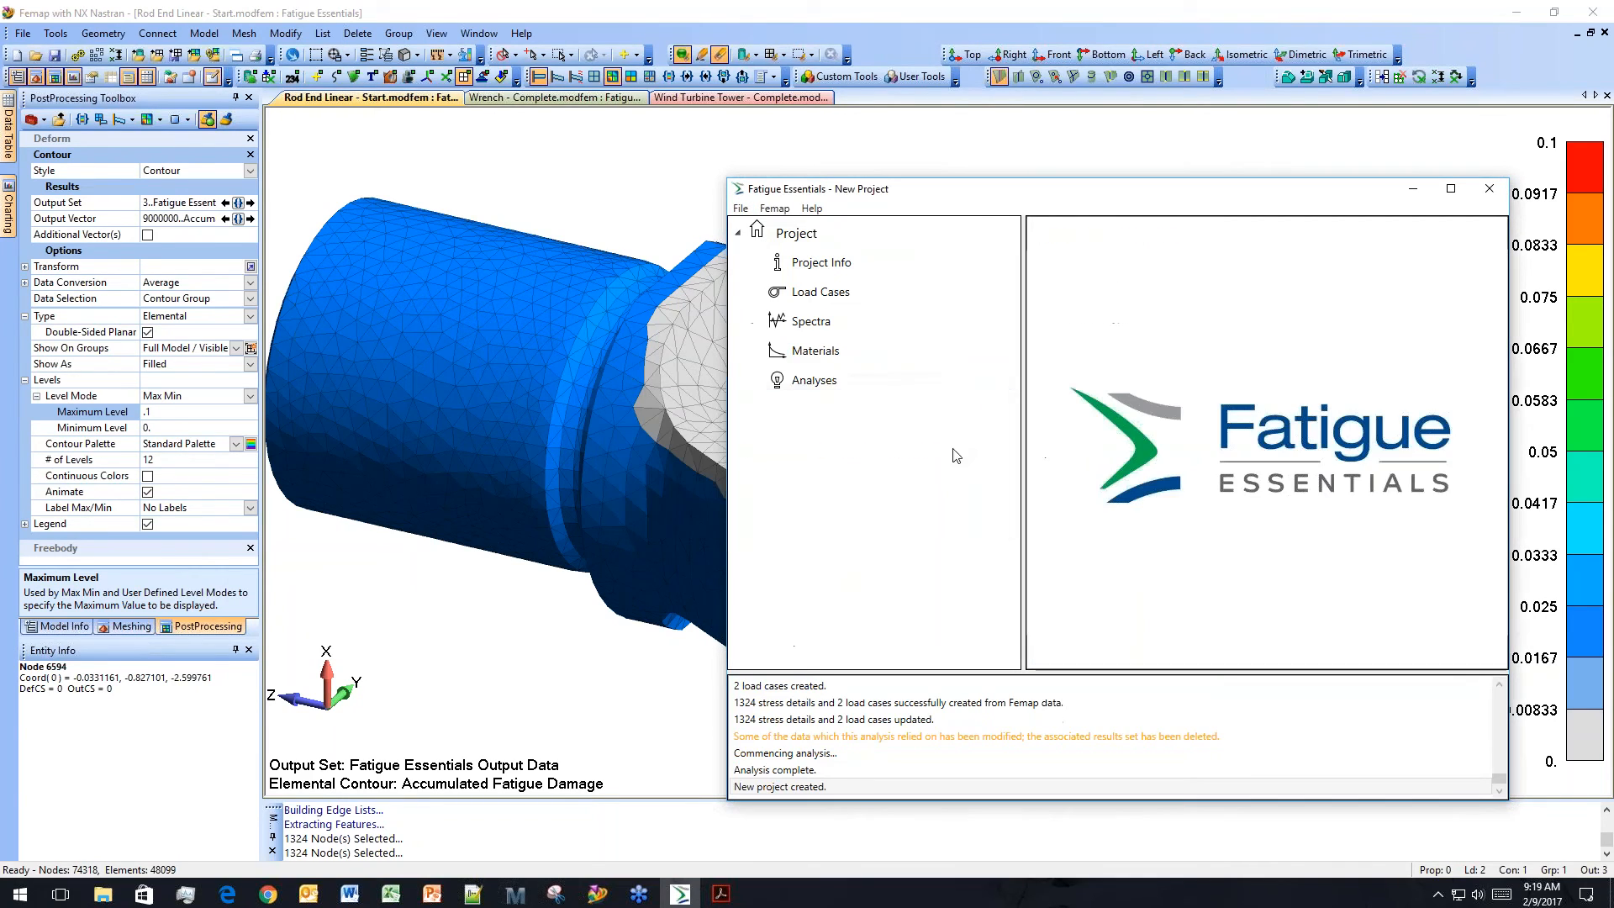
drag(1022, 370, 971, 379)
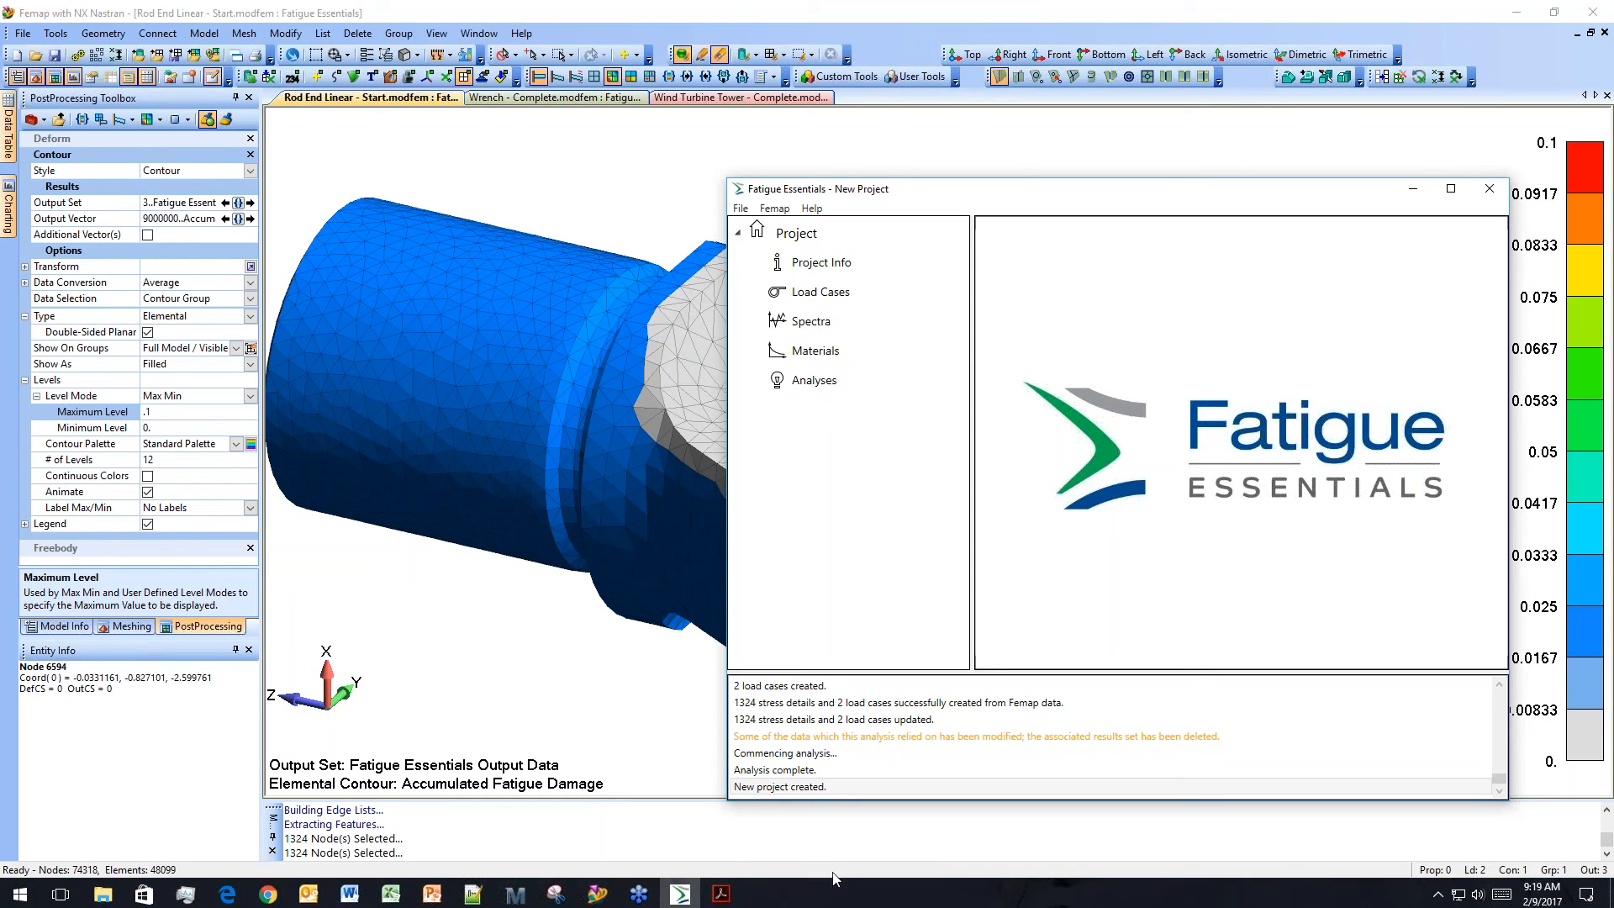
Switch to the Explore Fatigue Essentials PDF in Acrobat Reader and go from its table of contents to the Summary section.
click(731, 885)
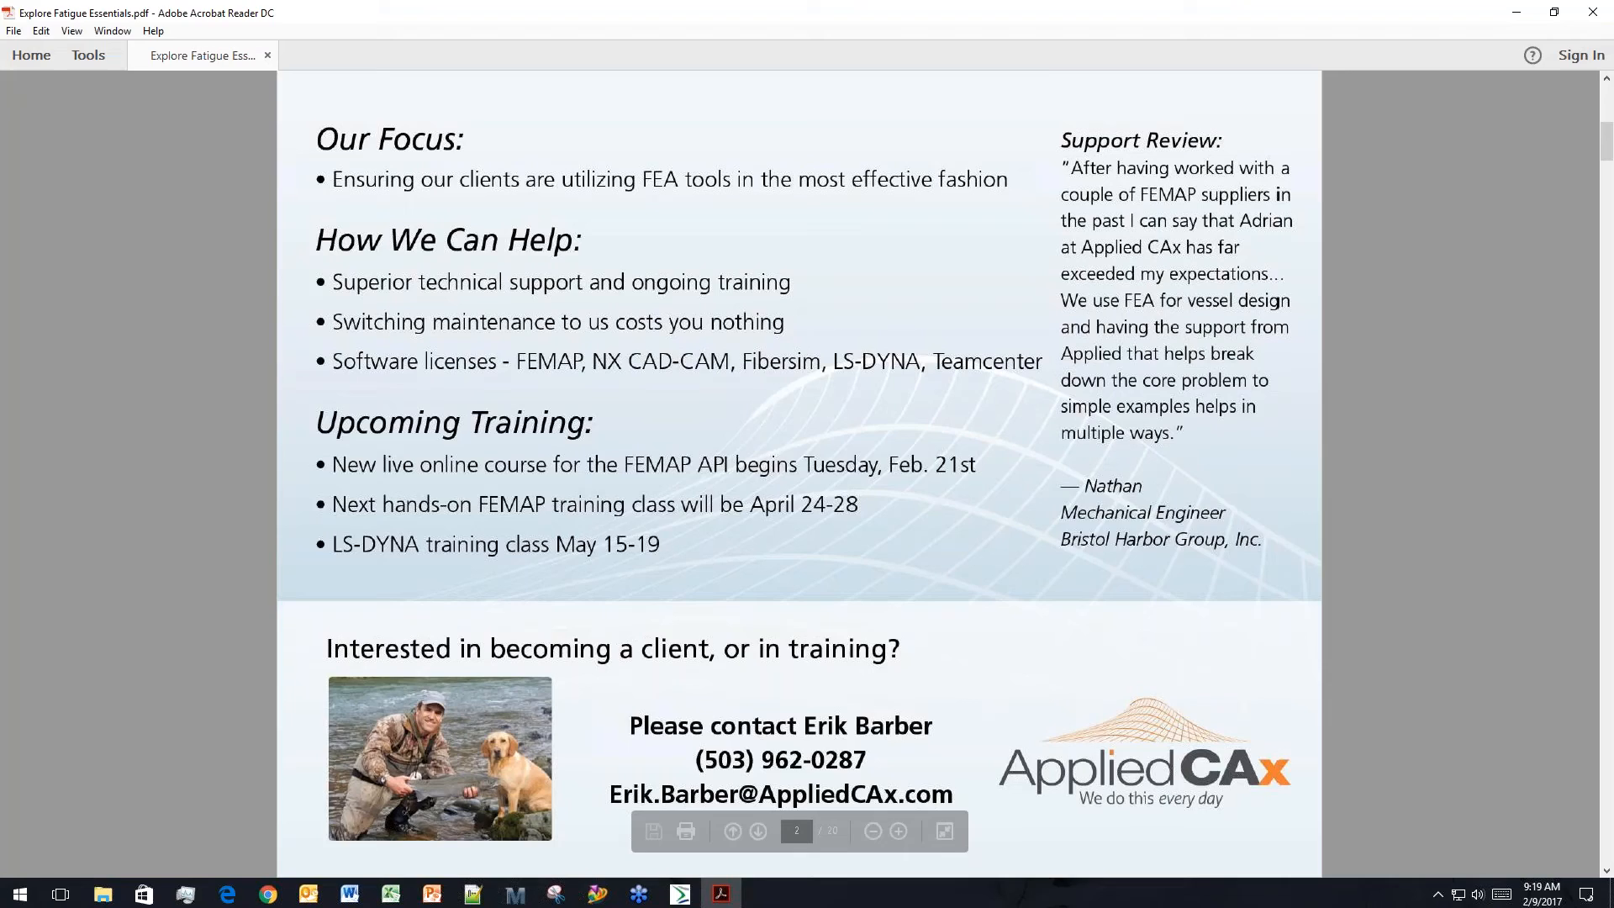
scroll(1419, 394, down, 1)
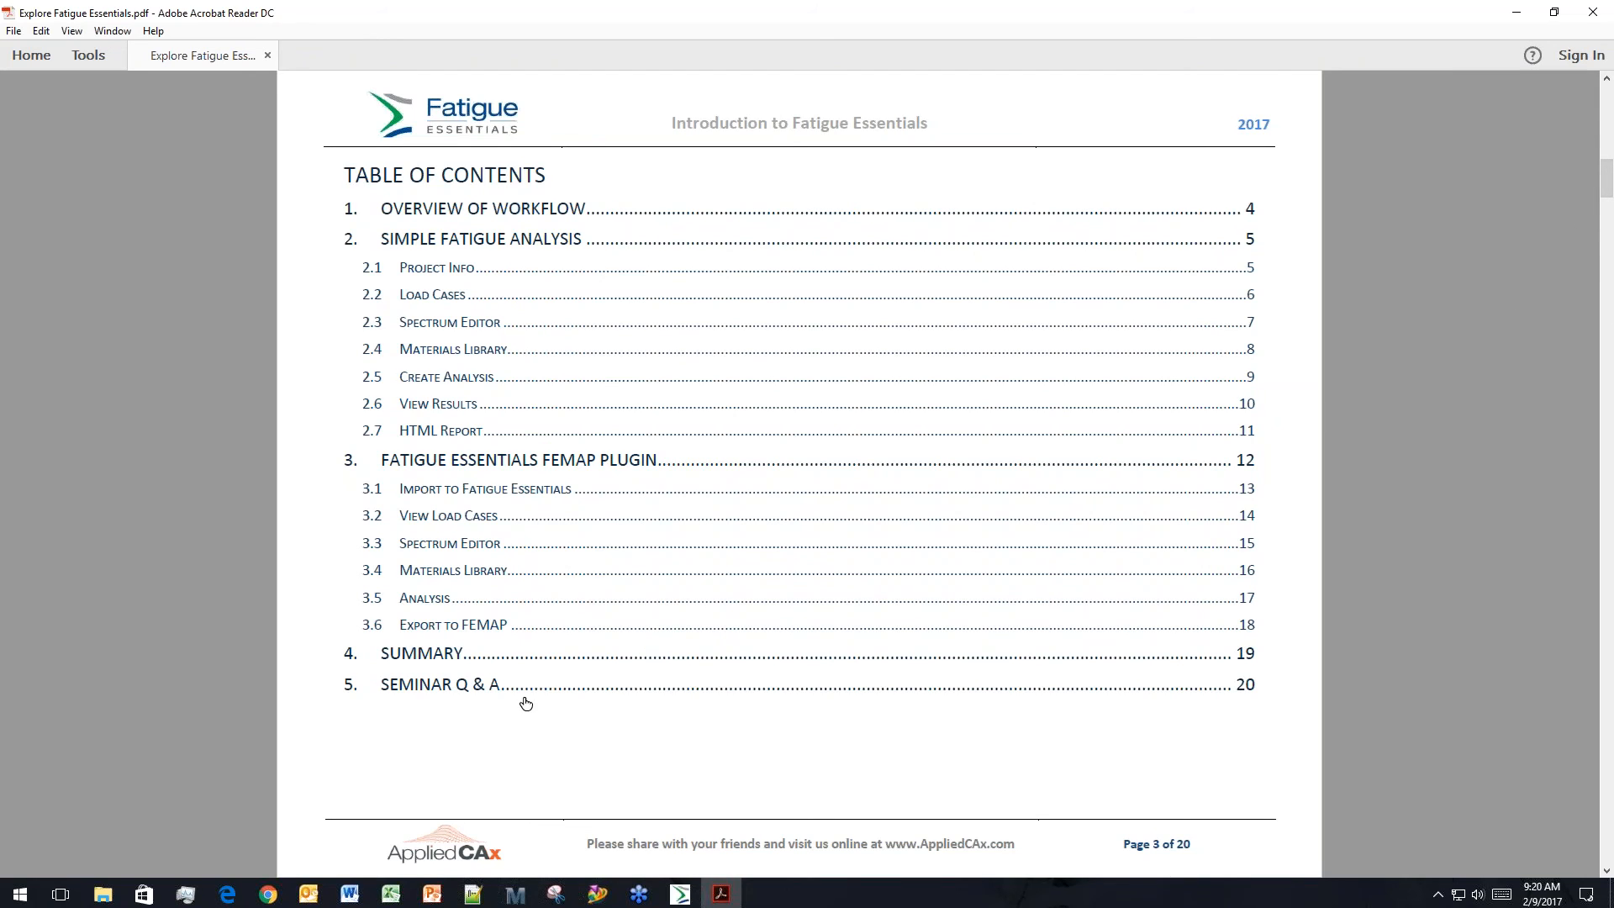
click(445, 659)
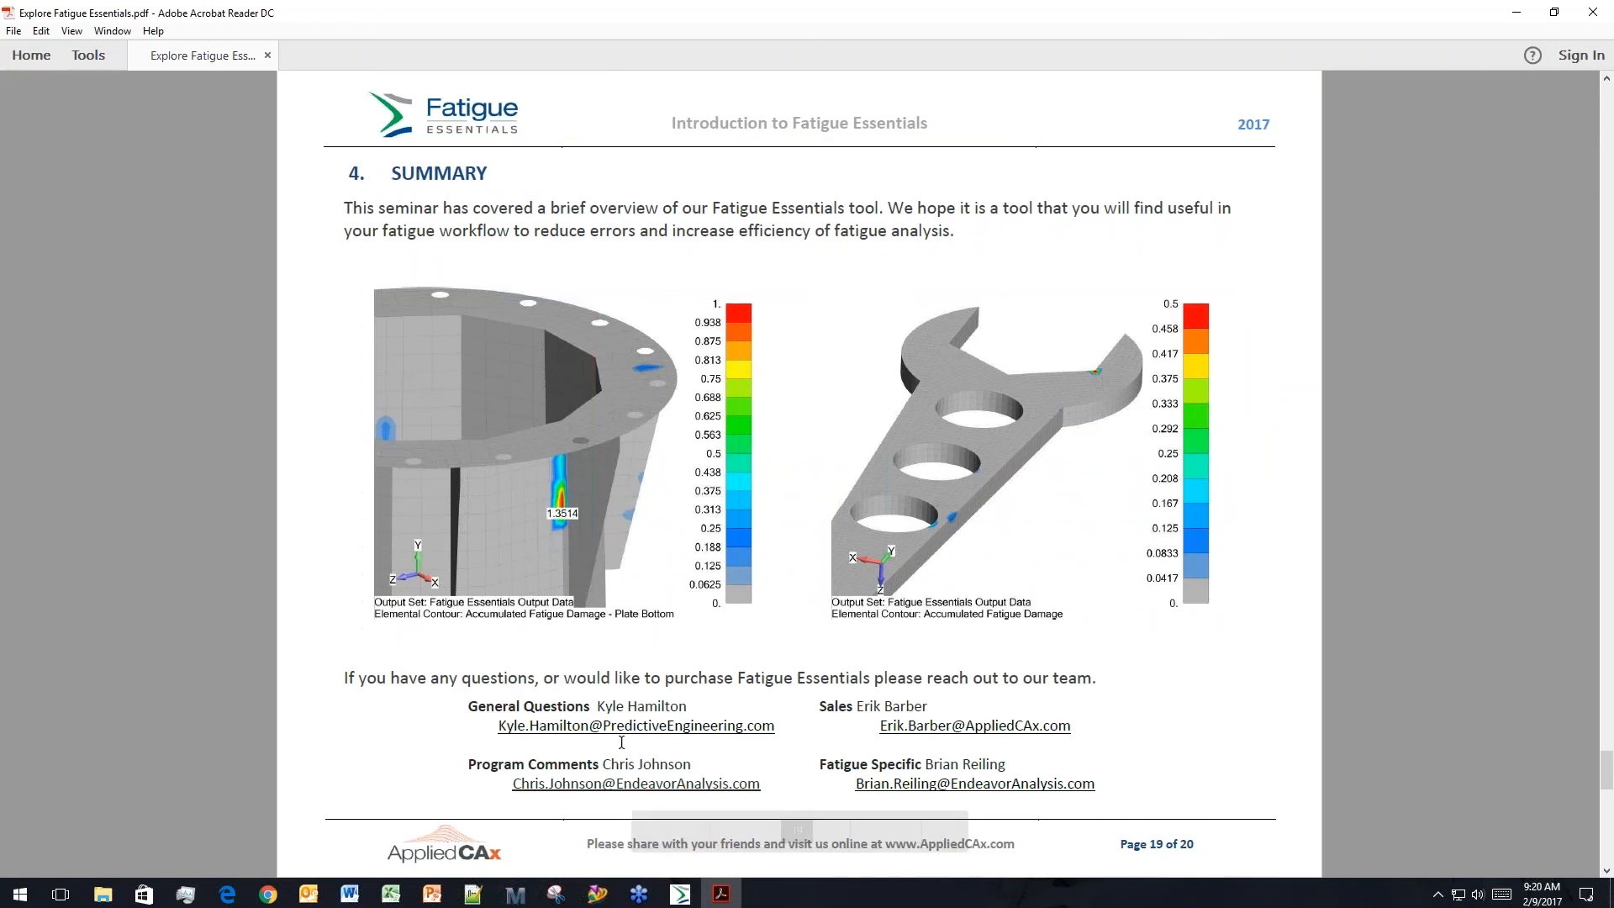
Switch back to Fatigue Essentials, view its version and licence information, and widen the window to show the whole page.
click(681, 893)
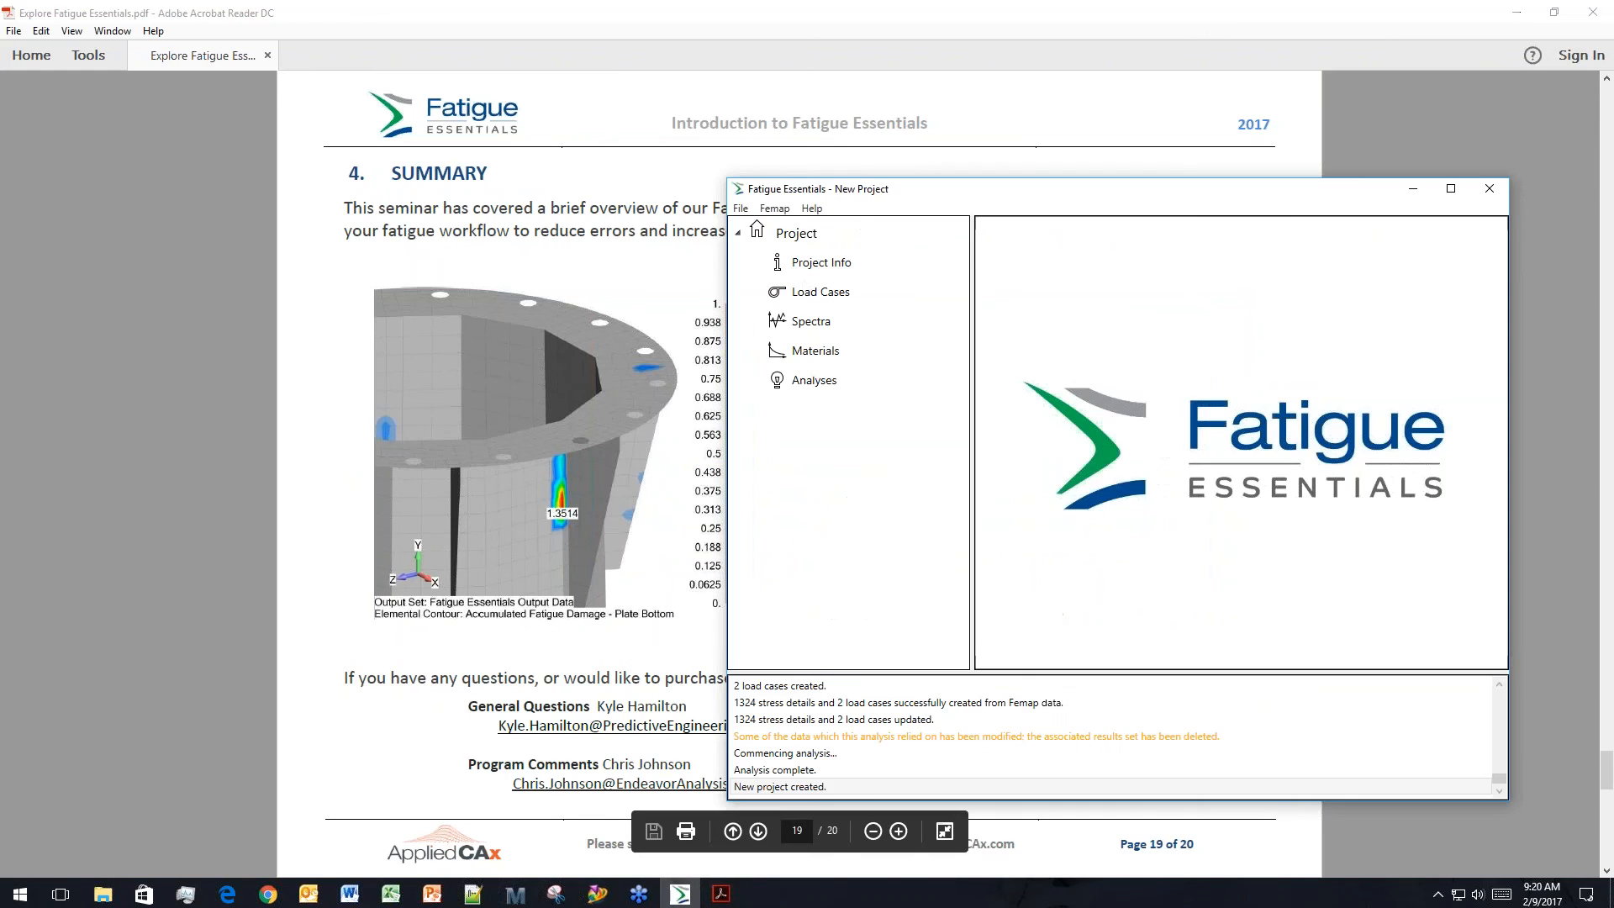
click(812, 207)
click(842, 250)
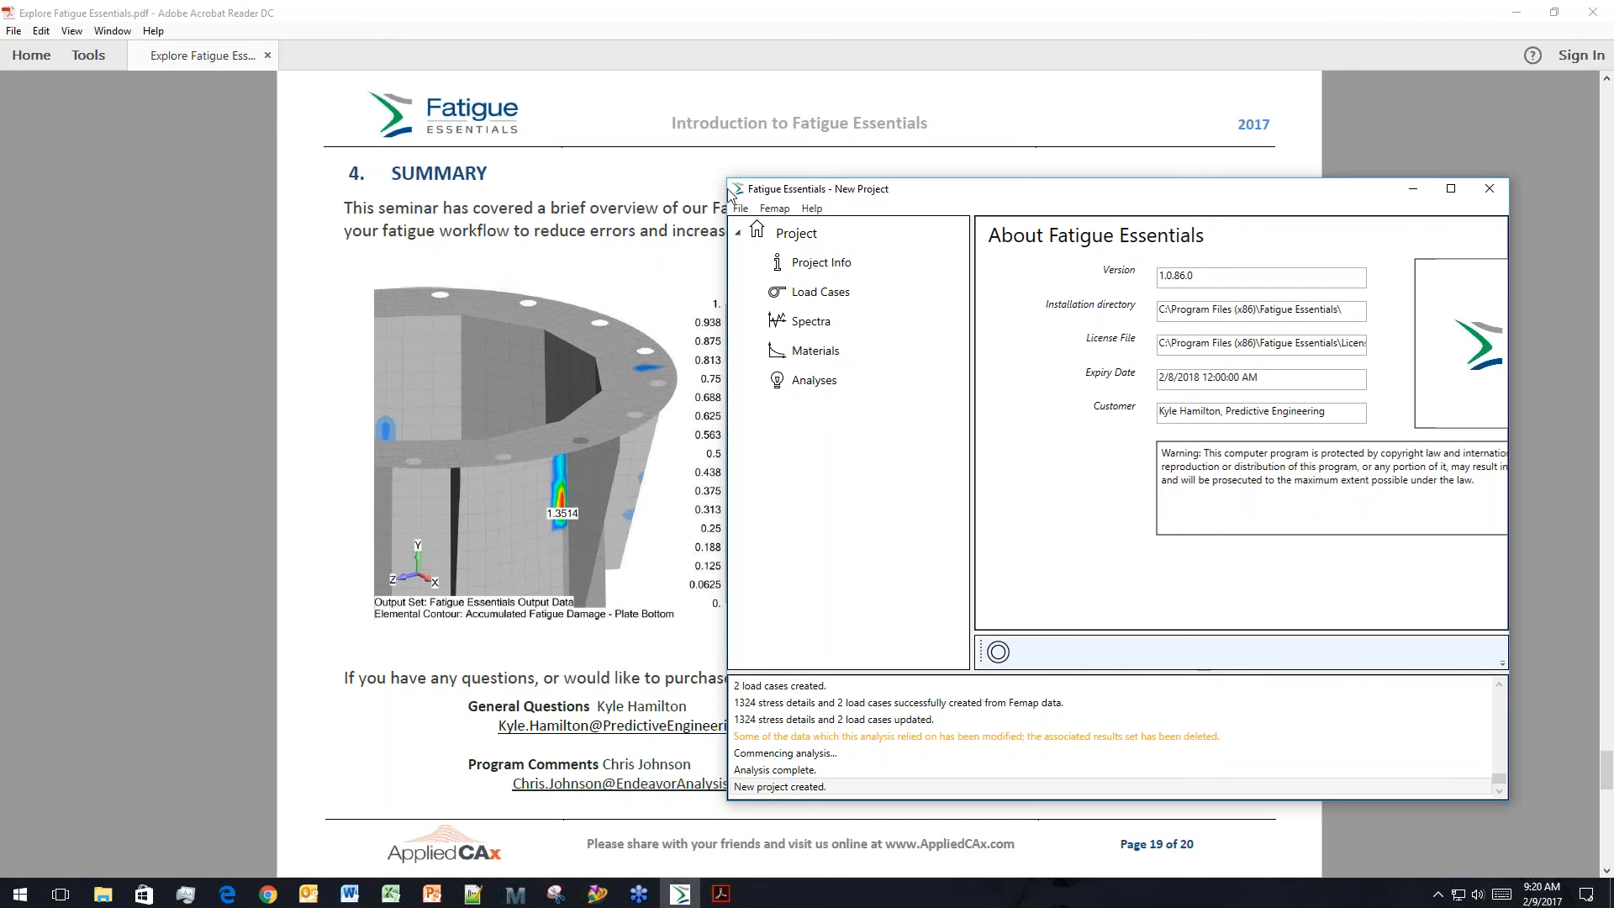
drag(729, 194, 485, 201)
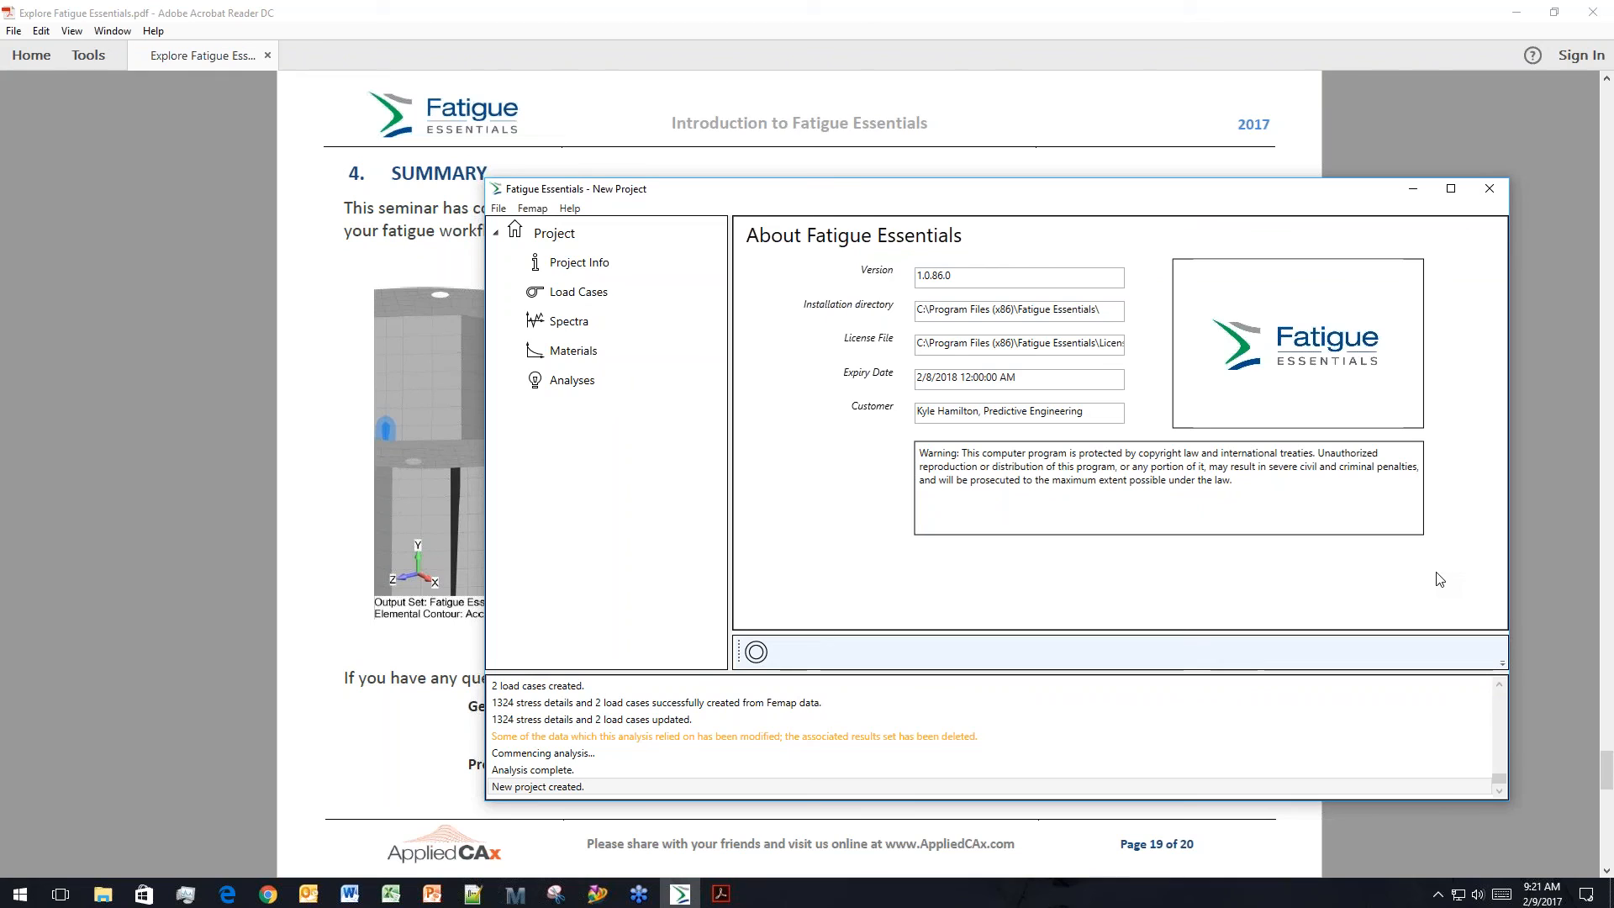
Create another new Fatigue Essentials project and minimise its window to return to the PDF's Summary page.
click(499, 209)
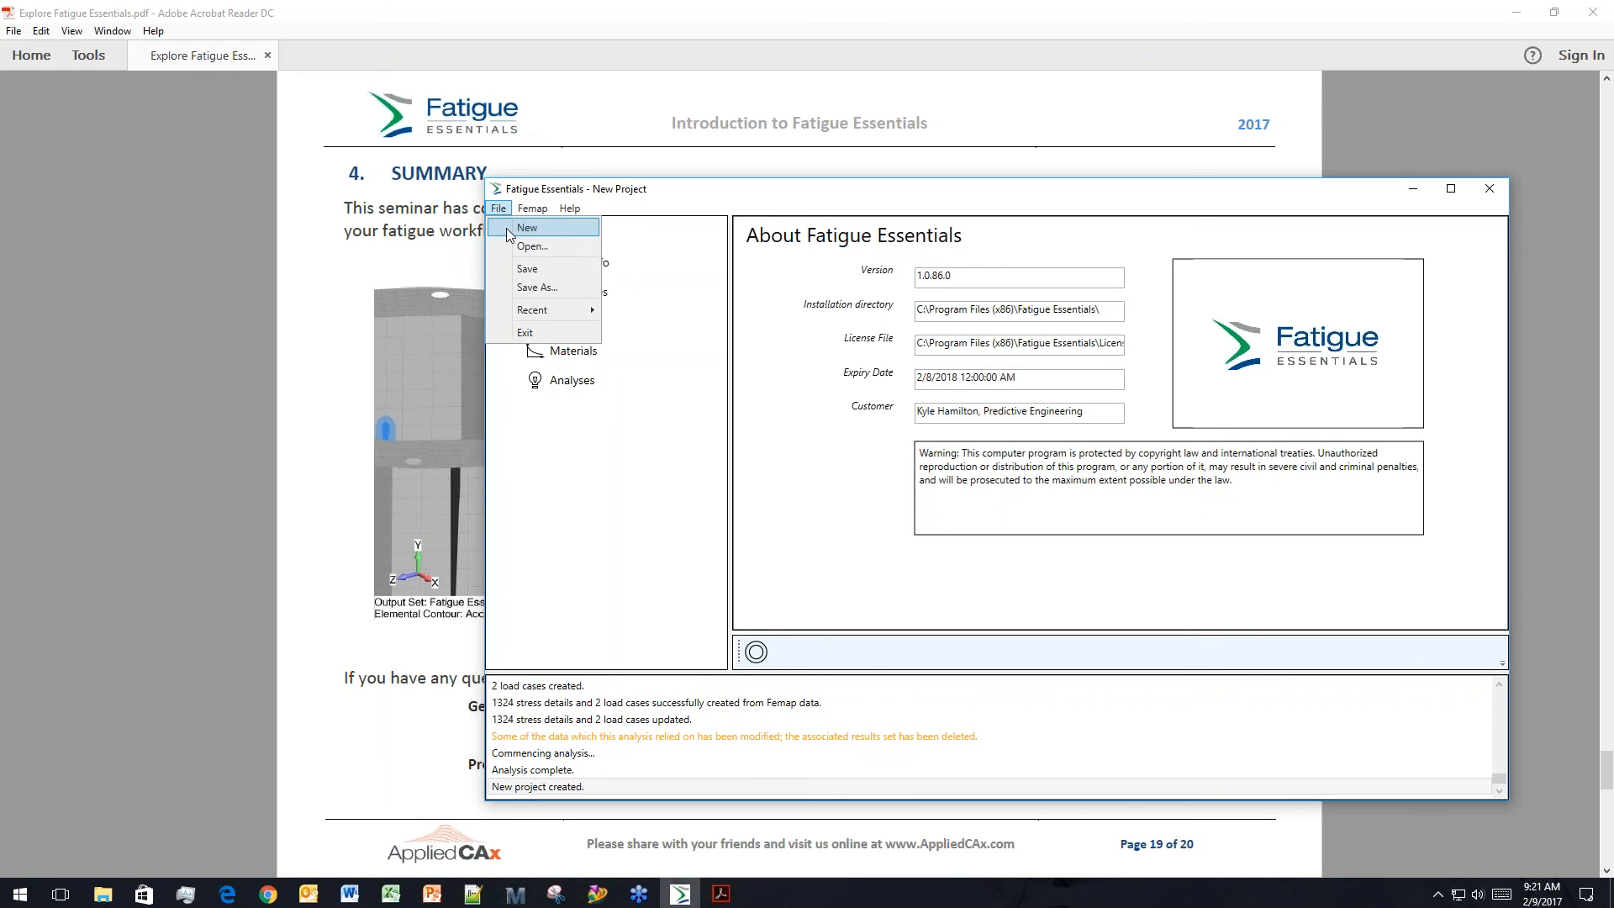
click(531, 227)
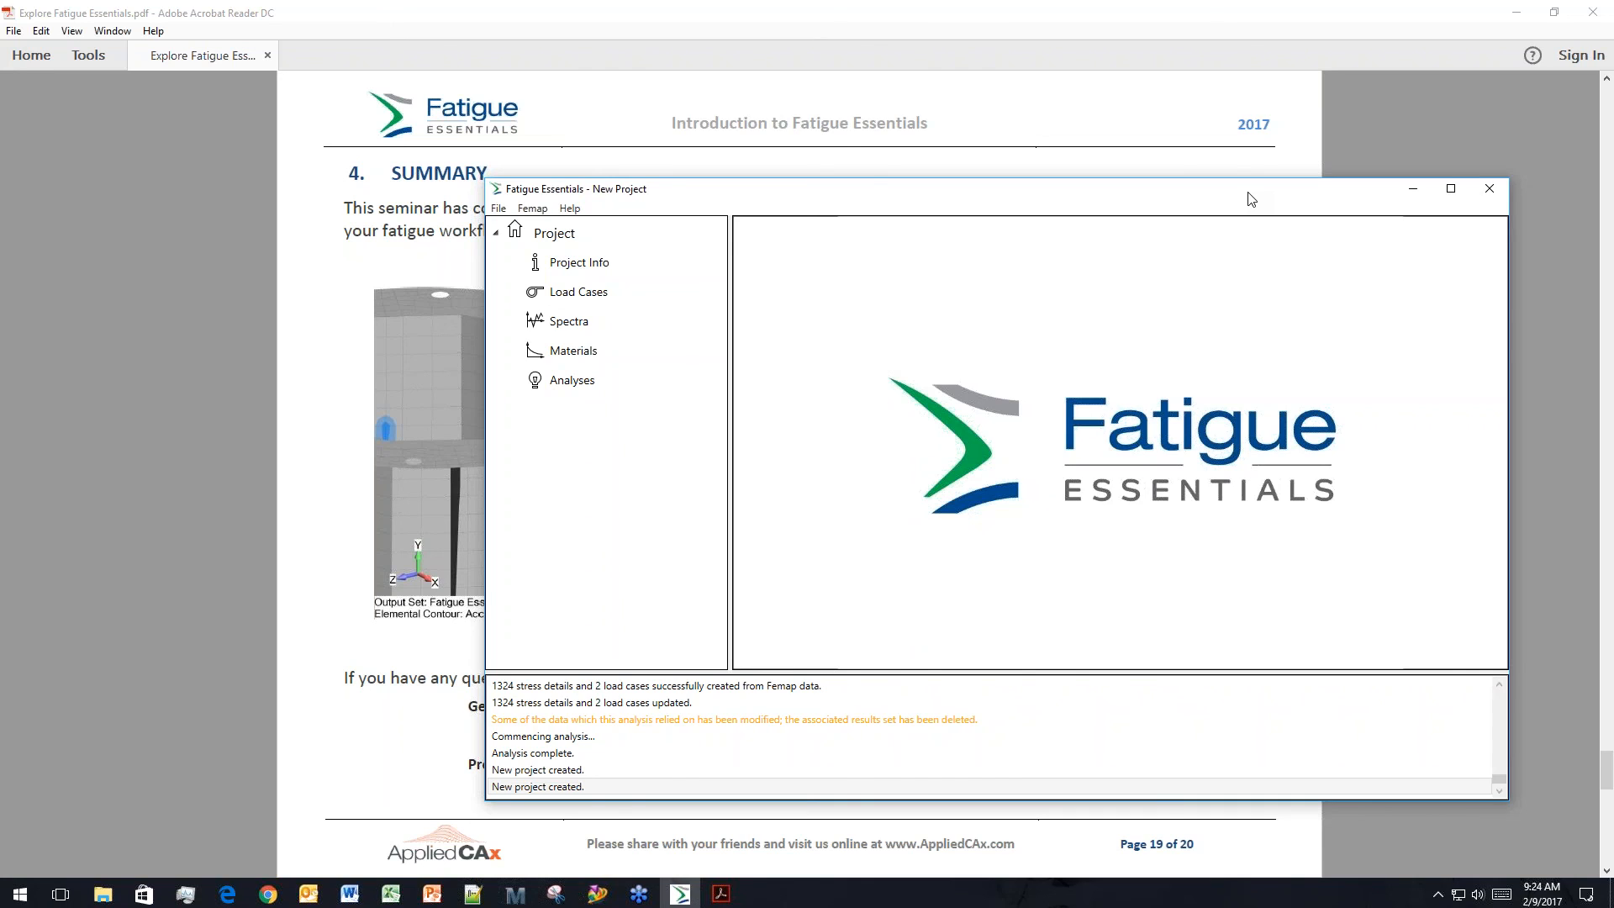
click(1410, 189)
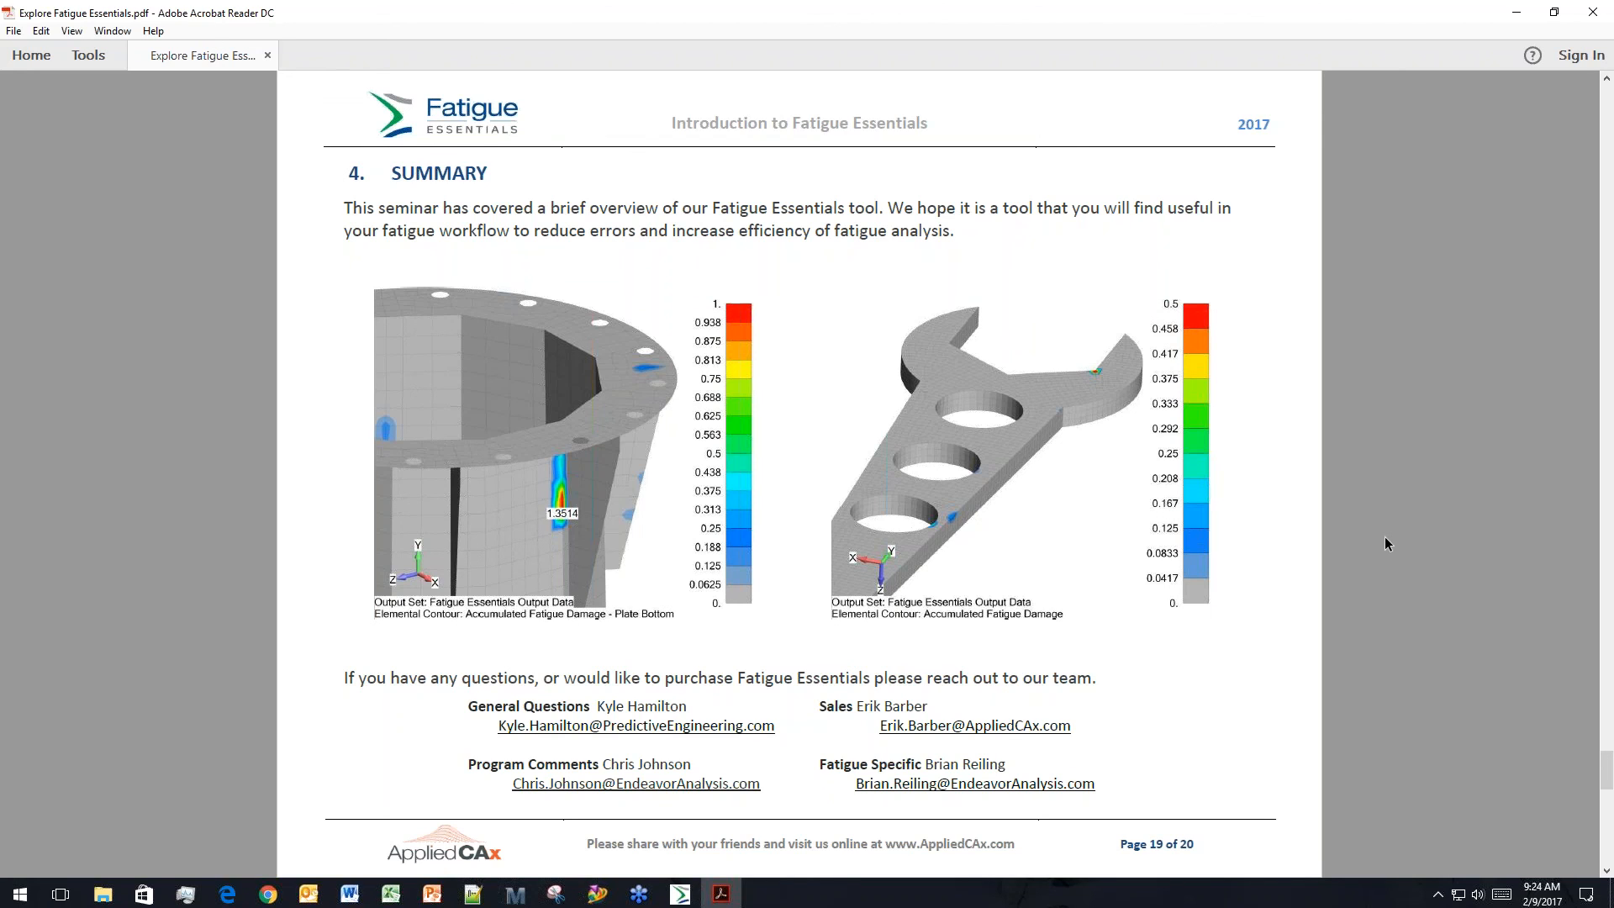
scroll(1384, 534, up, 2)
scroll(1379, 536, up, 1)
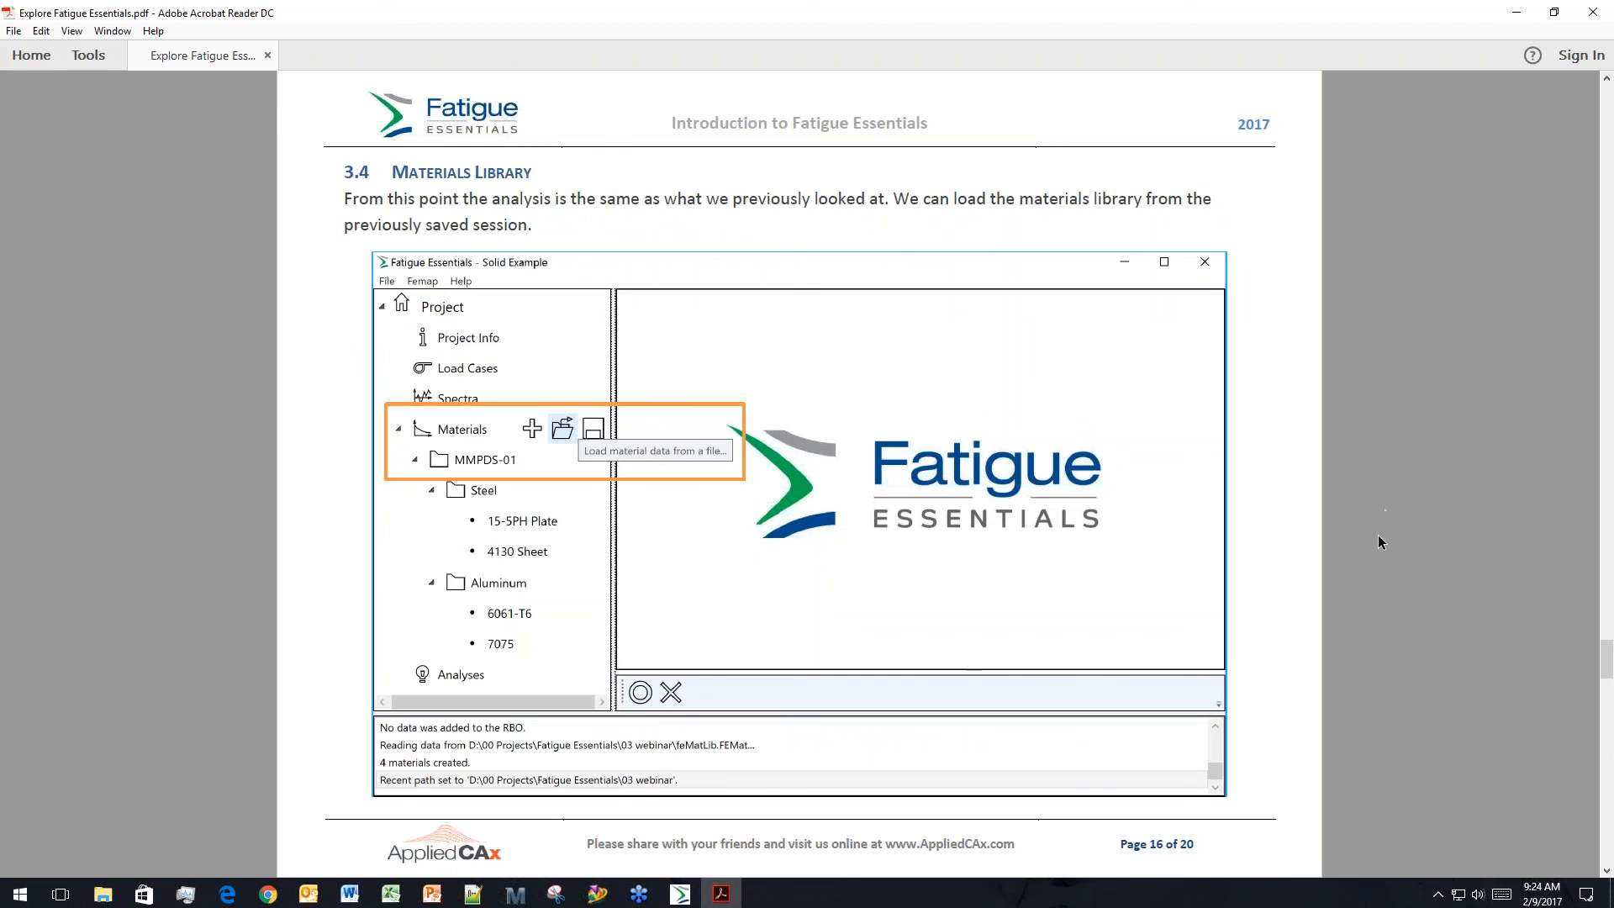
scroll(1378, 535, down, 3)
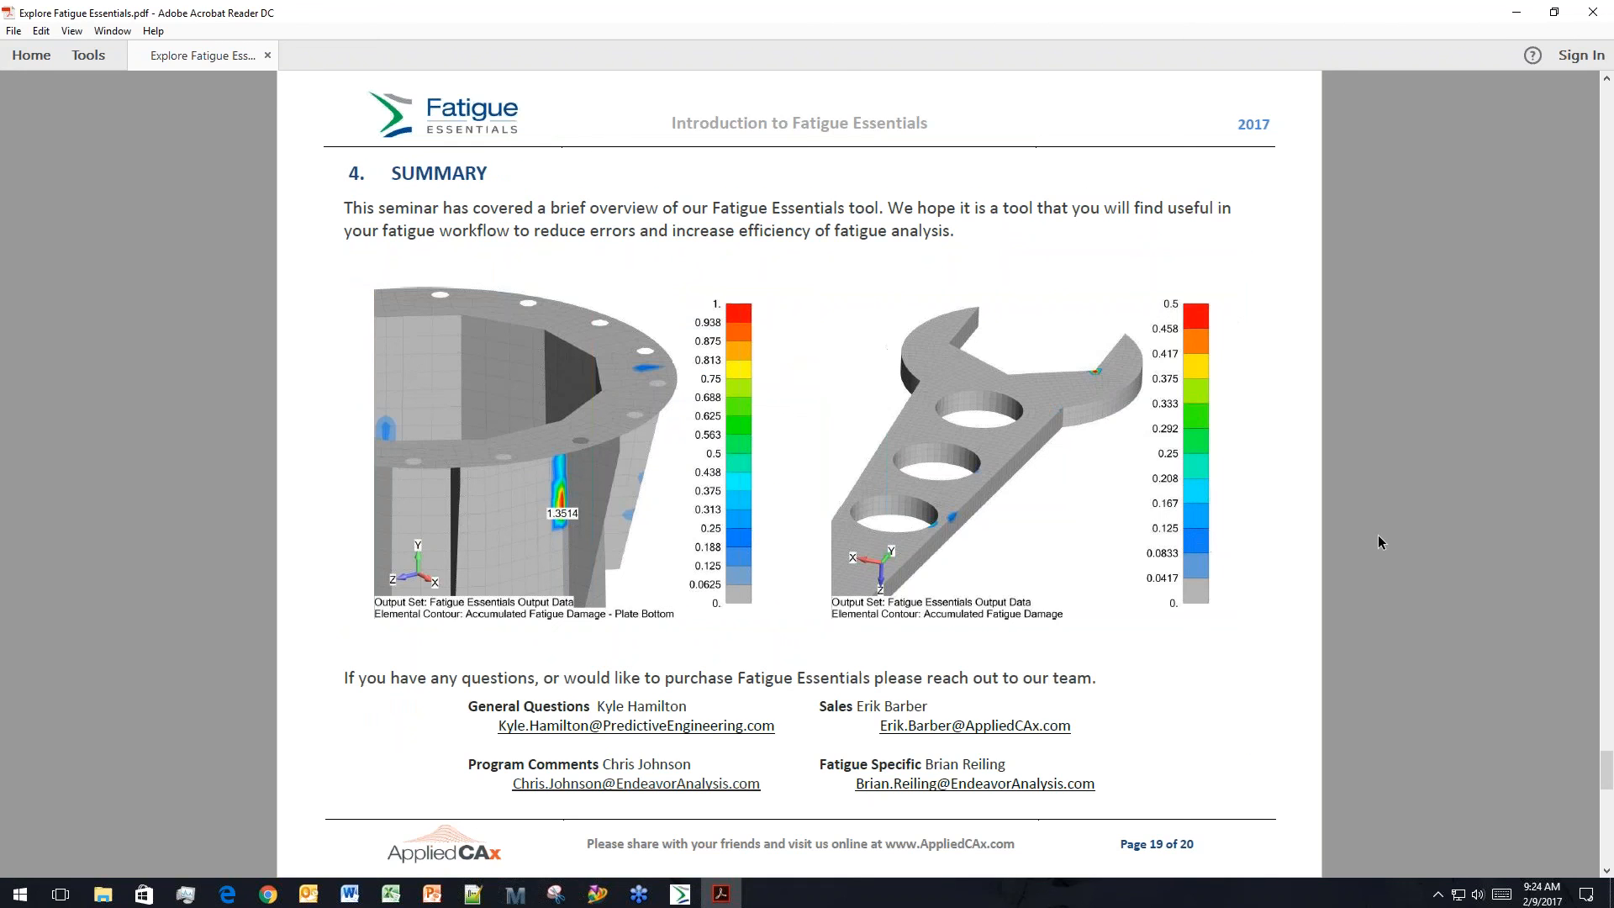